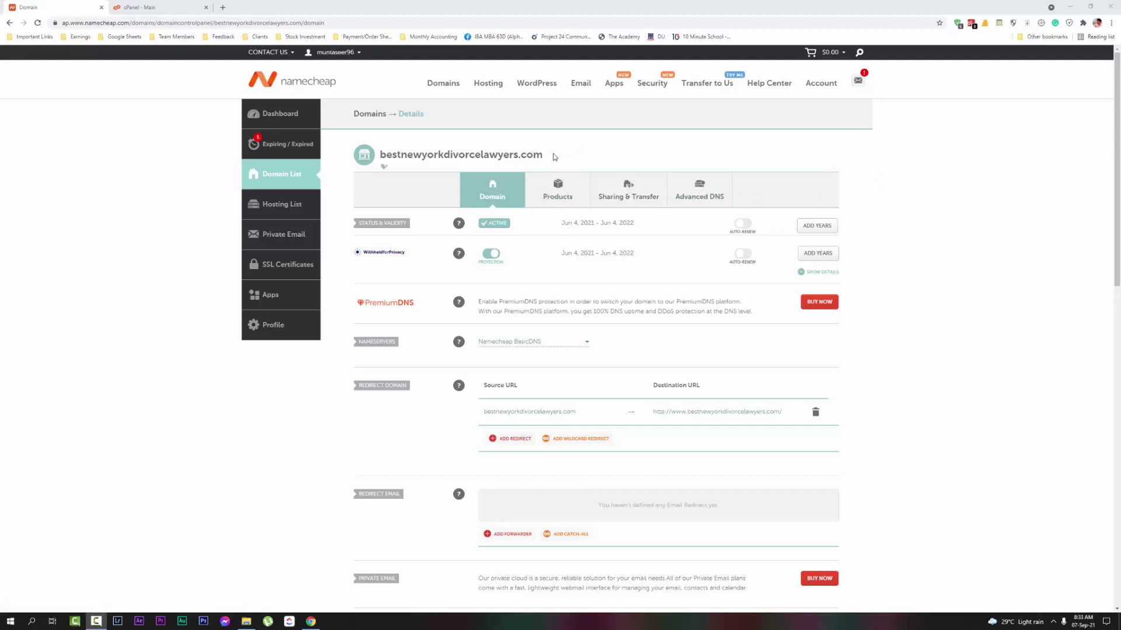
Select the domain name on the Namecheap domain page and glance at the shopping cart
drag(555, 157, 386, 155)
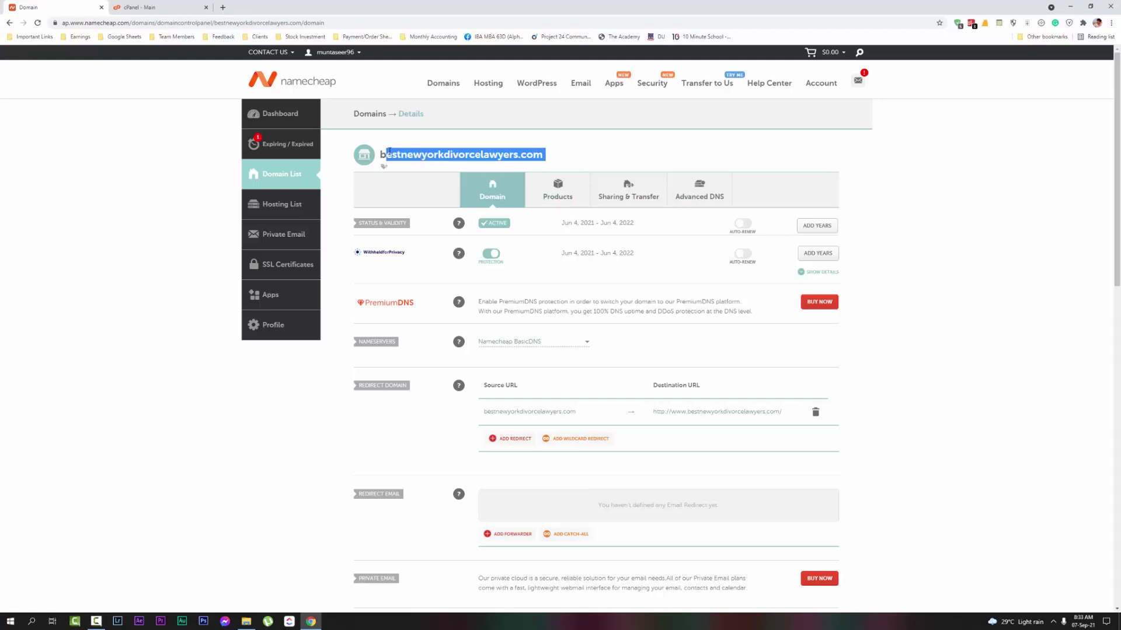
click(399, 152)
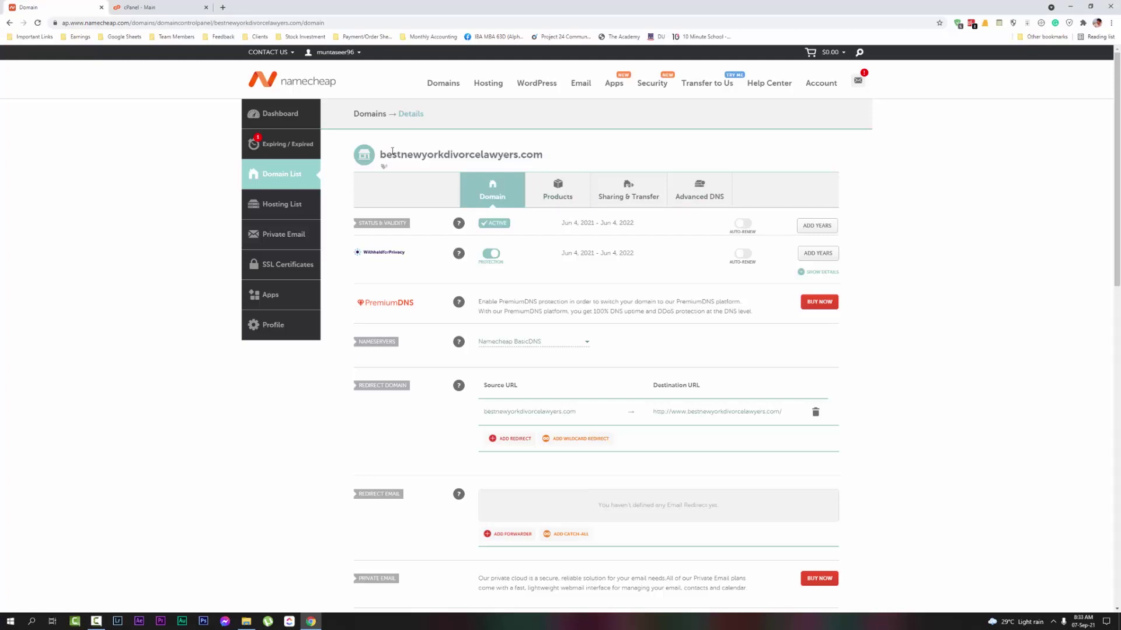
drag(379, 154, 552, 165)
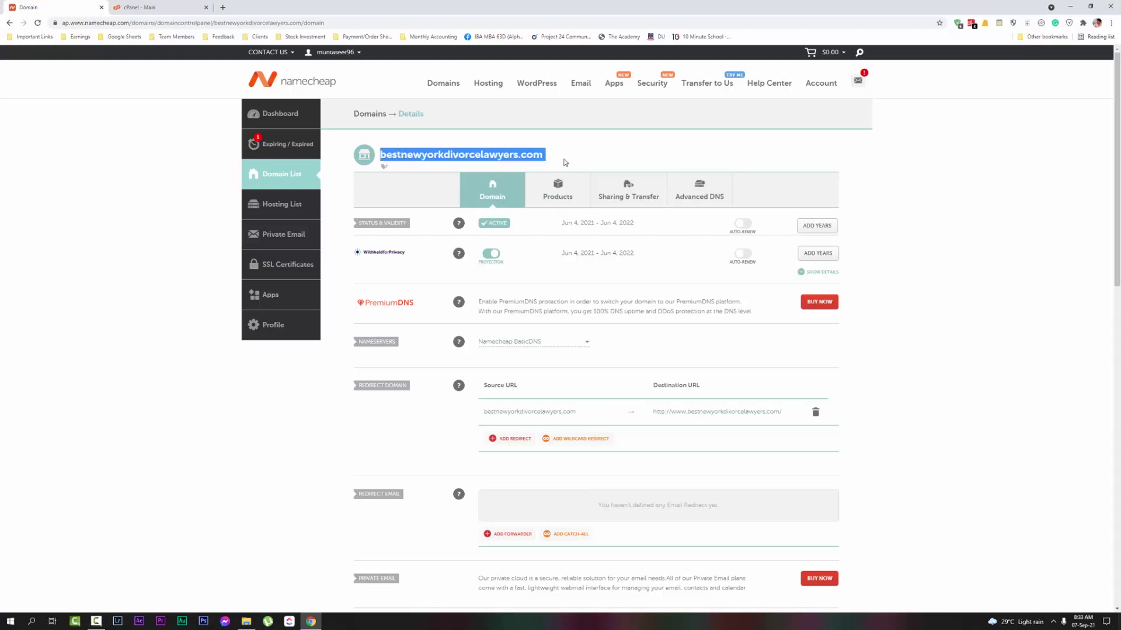
click(565, 161)
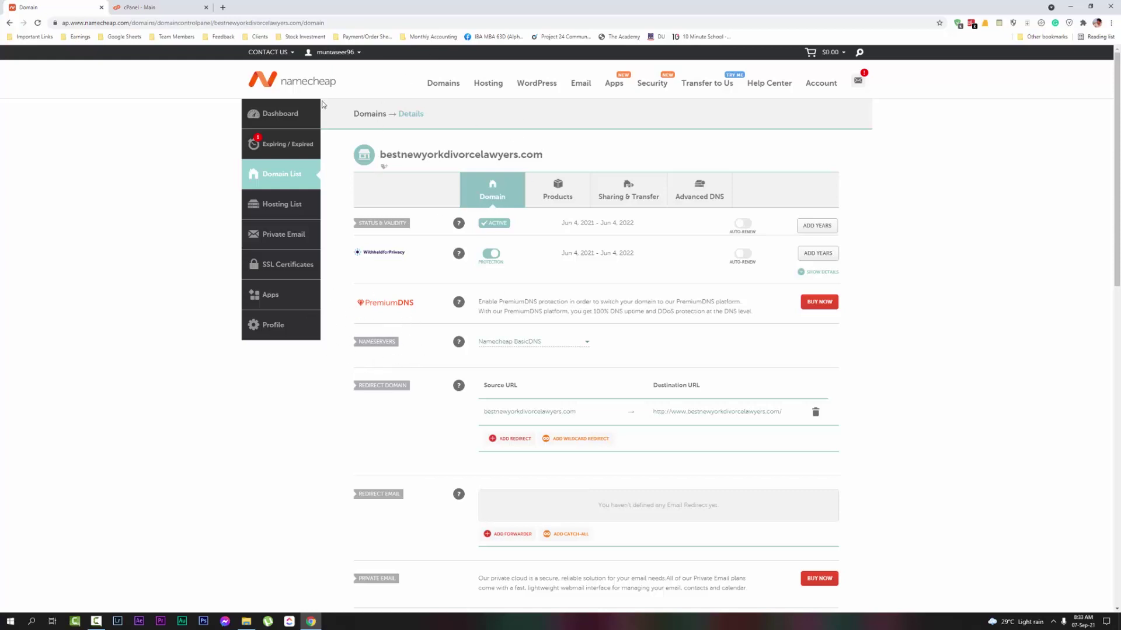
click(828, 52)
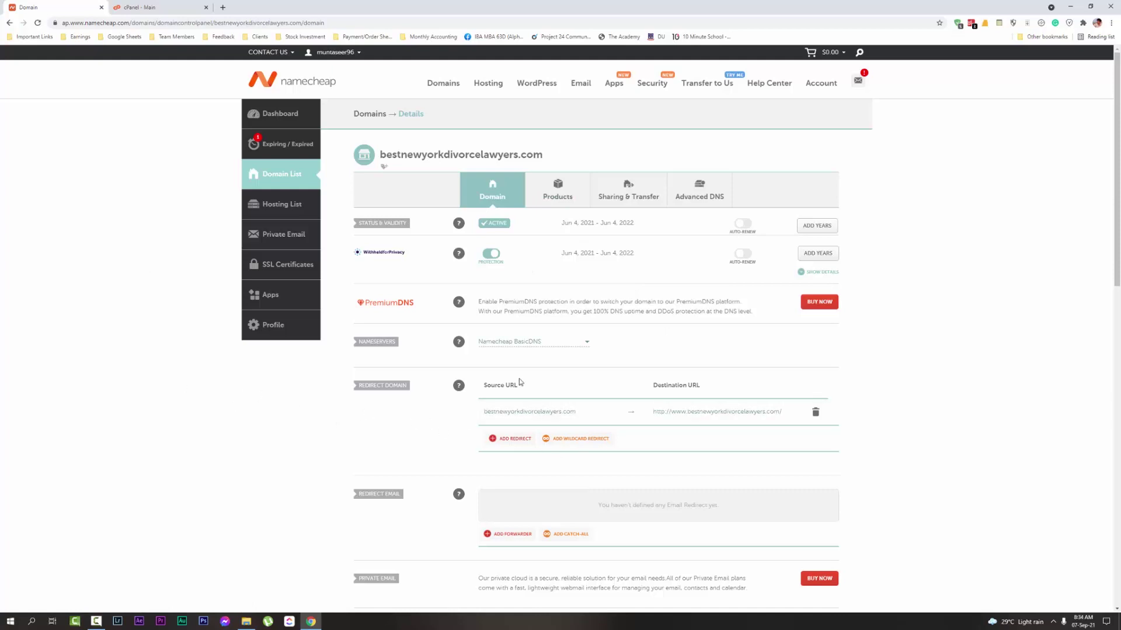
Switch the domain's nameservers to Namecheap Web Hosting DNS and confirm
click(524, 346)
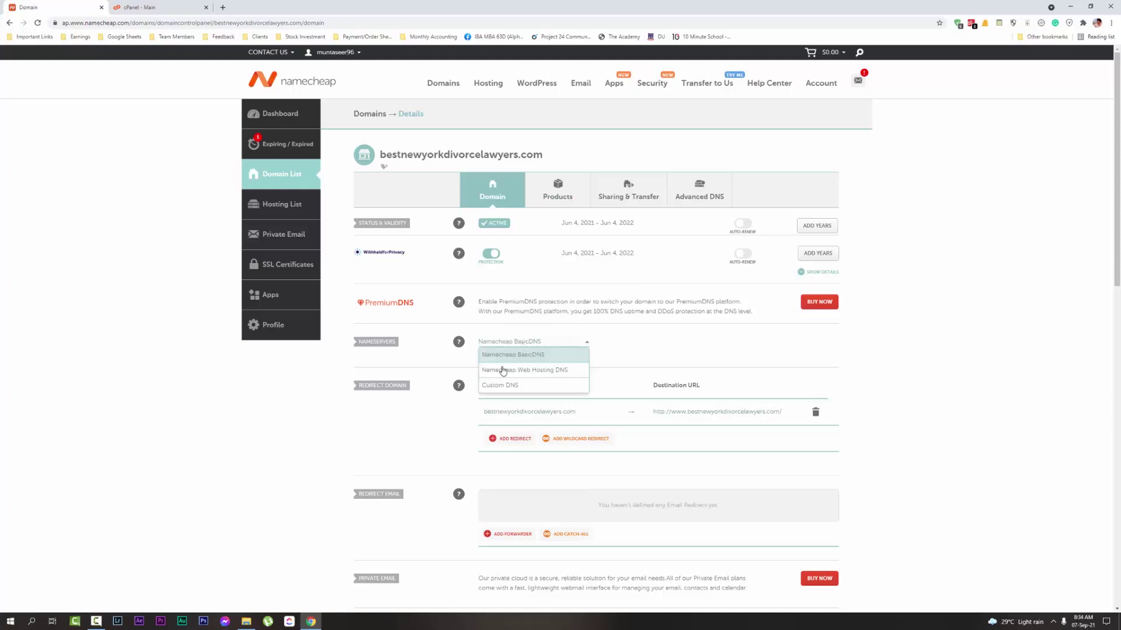
click(503, 370)
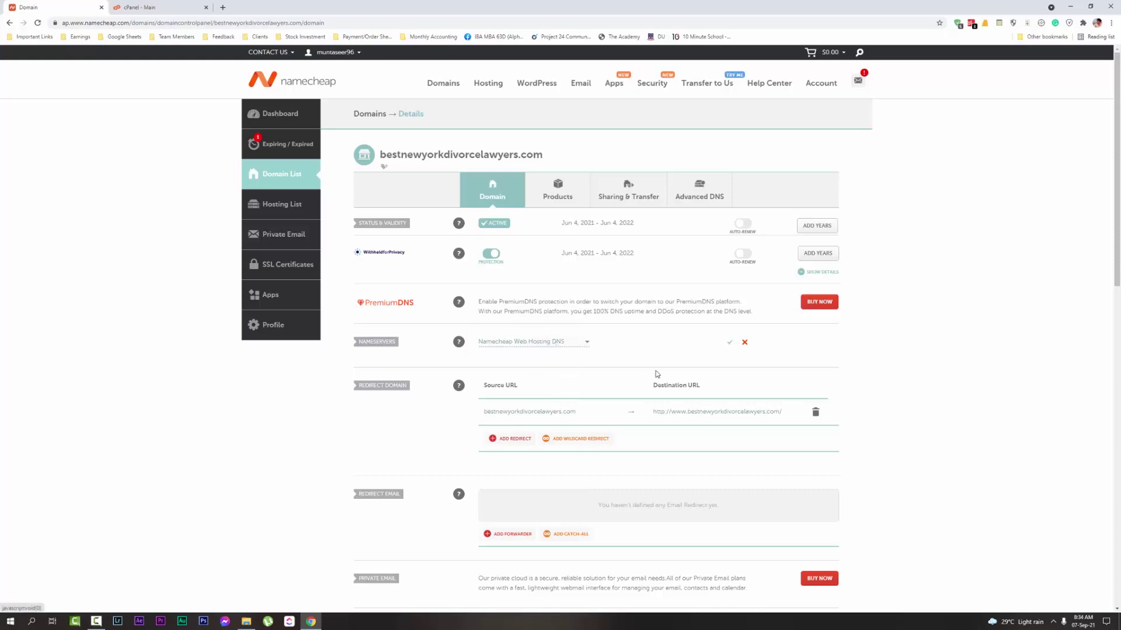
click(729, 343)
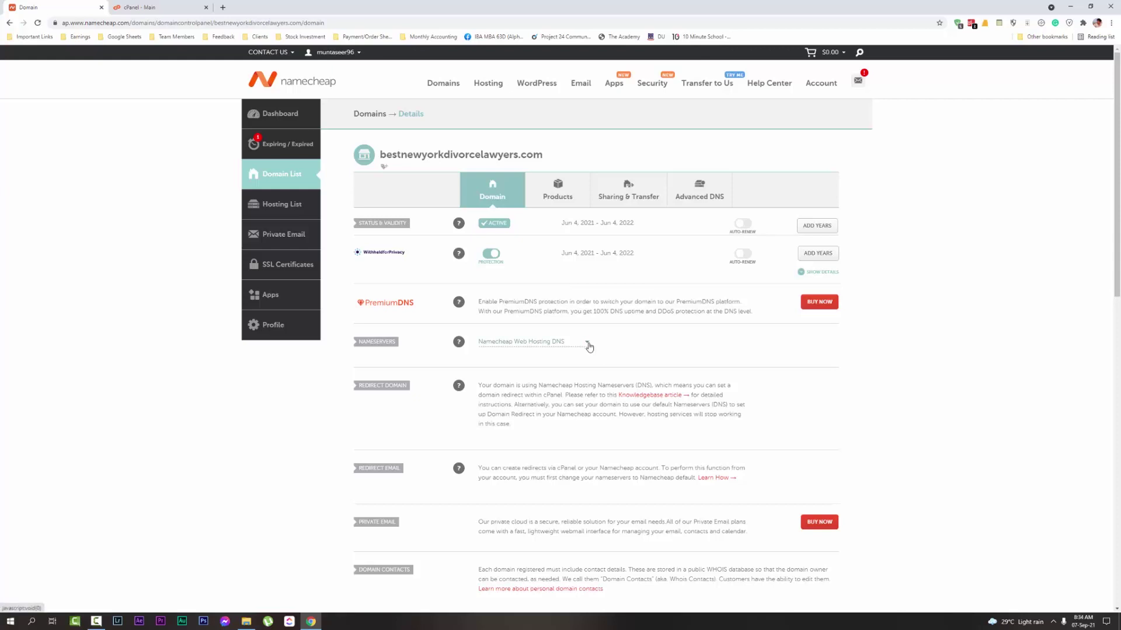
Try switching the nameservers to Custom DNS, then cancel the change
click(588, 344)
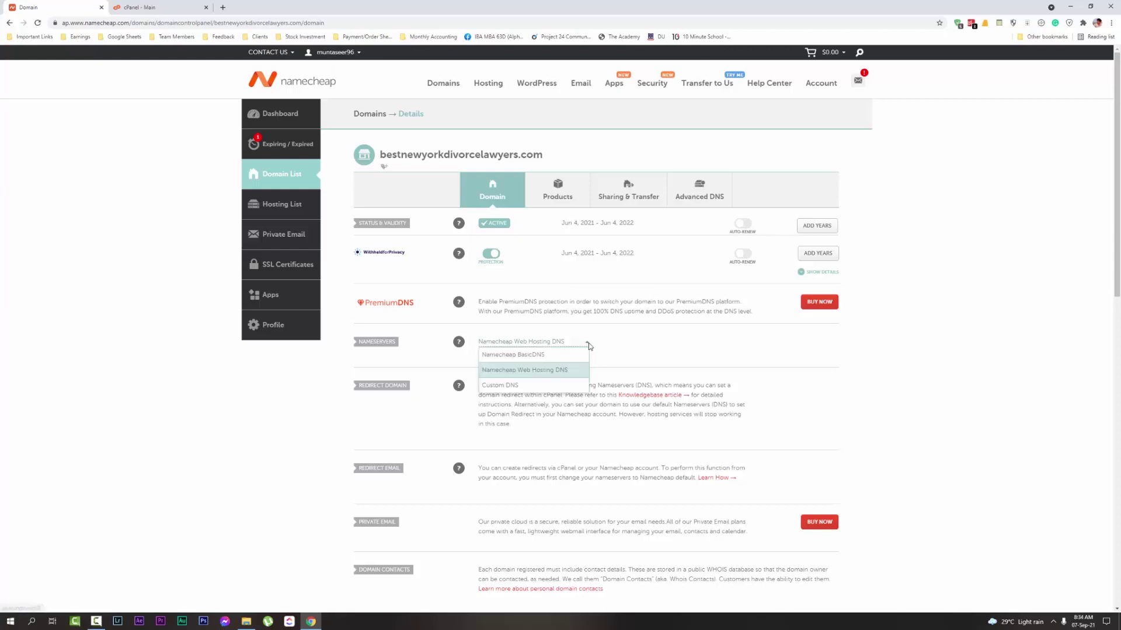
click(495, 385)
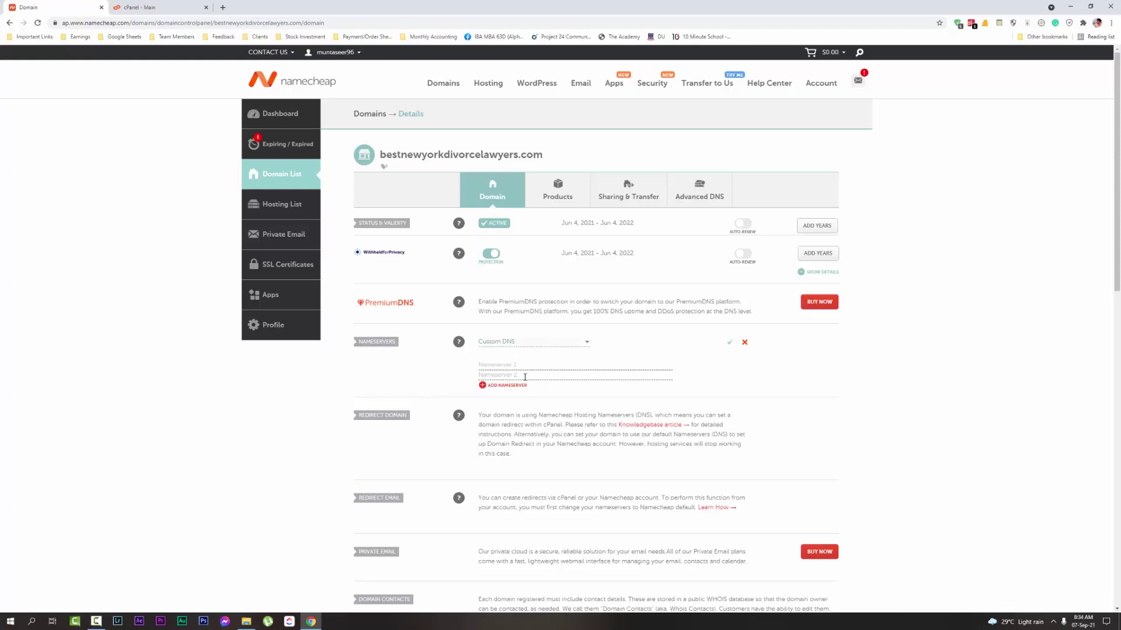
click(744, 342)
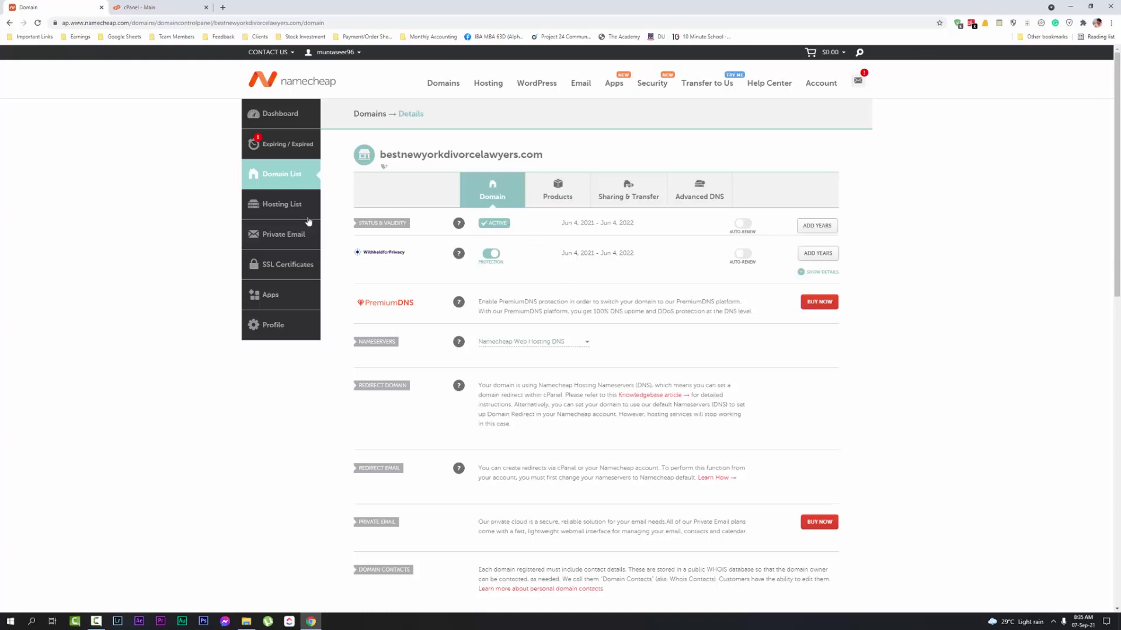
Go to the cPanel dashboard tab and open Addon Domains in a new tab
click(188, 6)
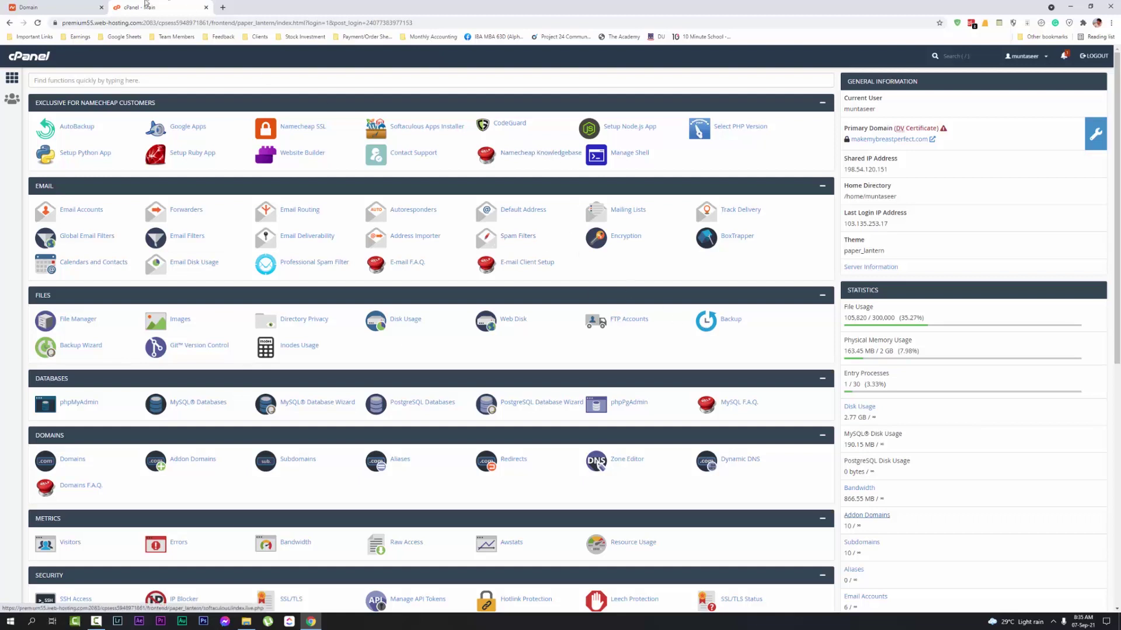
click(52, 4)
click(146, 7)
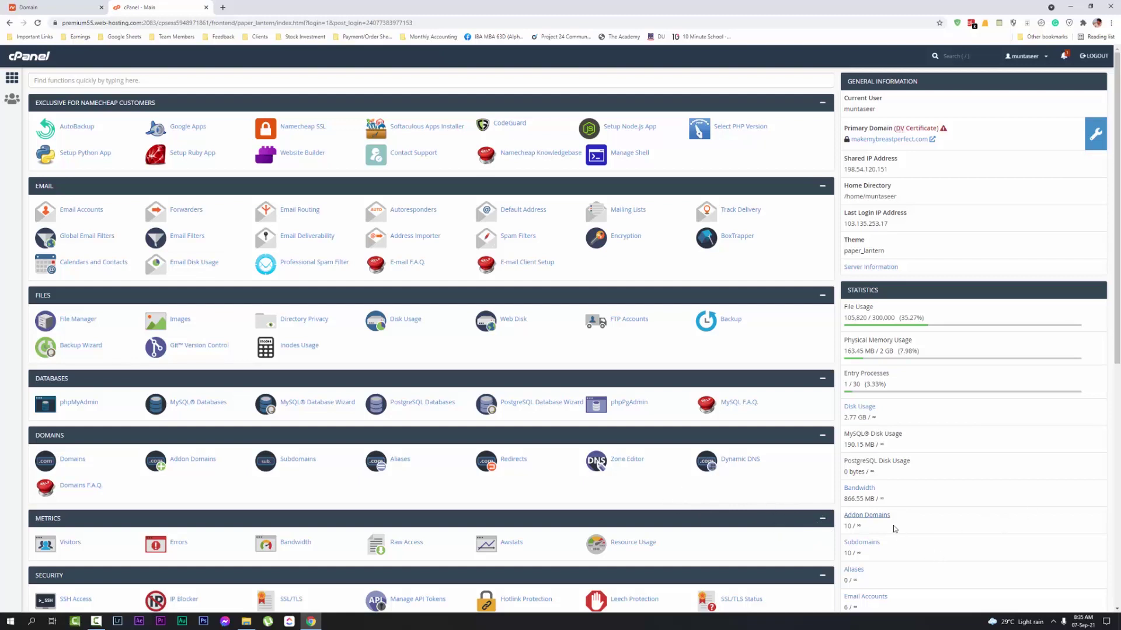
middle_click(879, 520)
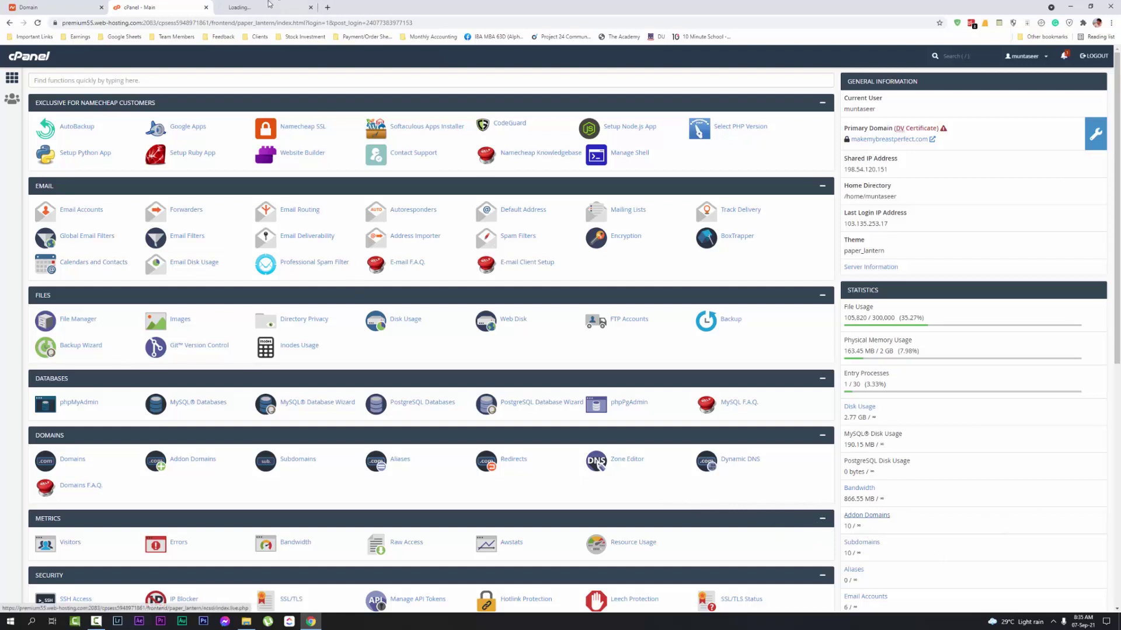
Copy the domain name from the Namecheap domain details page
click(265, 6)
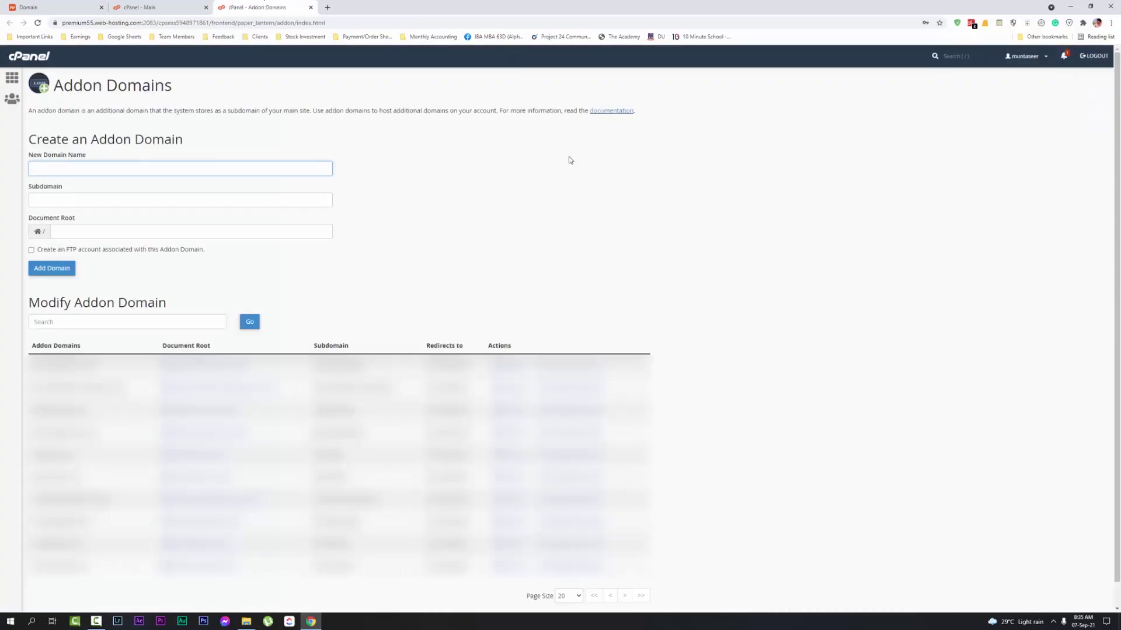
click(118, 5)
click(51, 5)
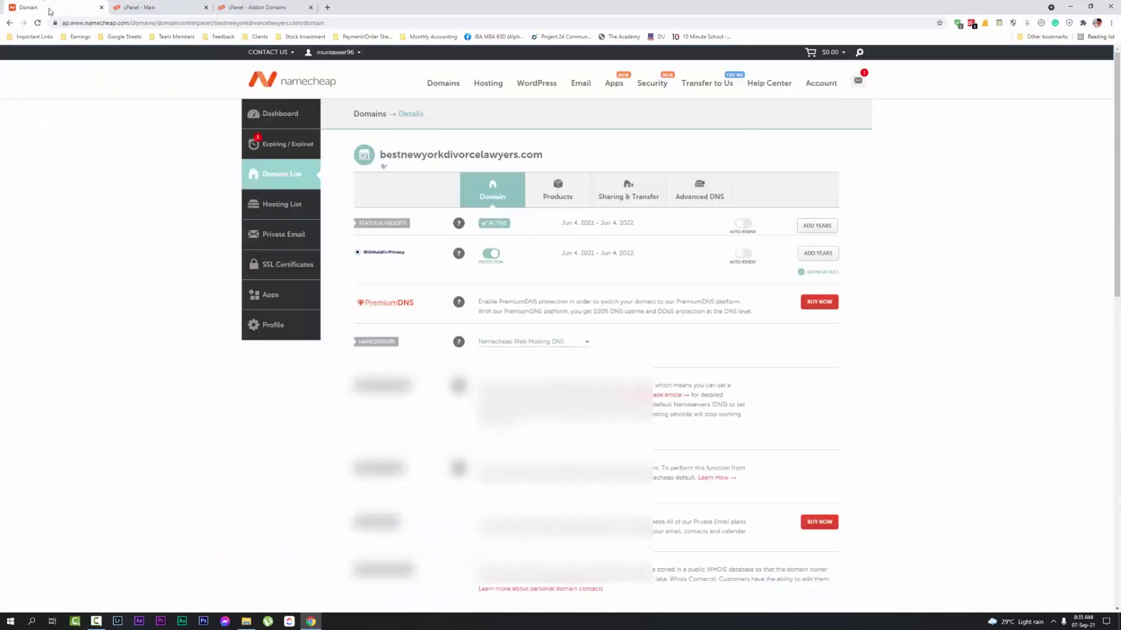
drag(531, 153, 379, 152)
key(ctrl+c)
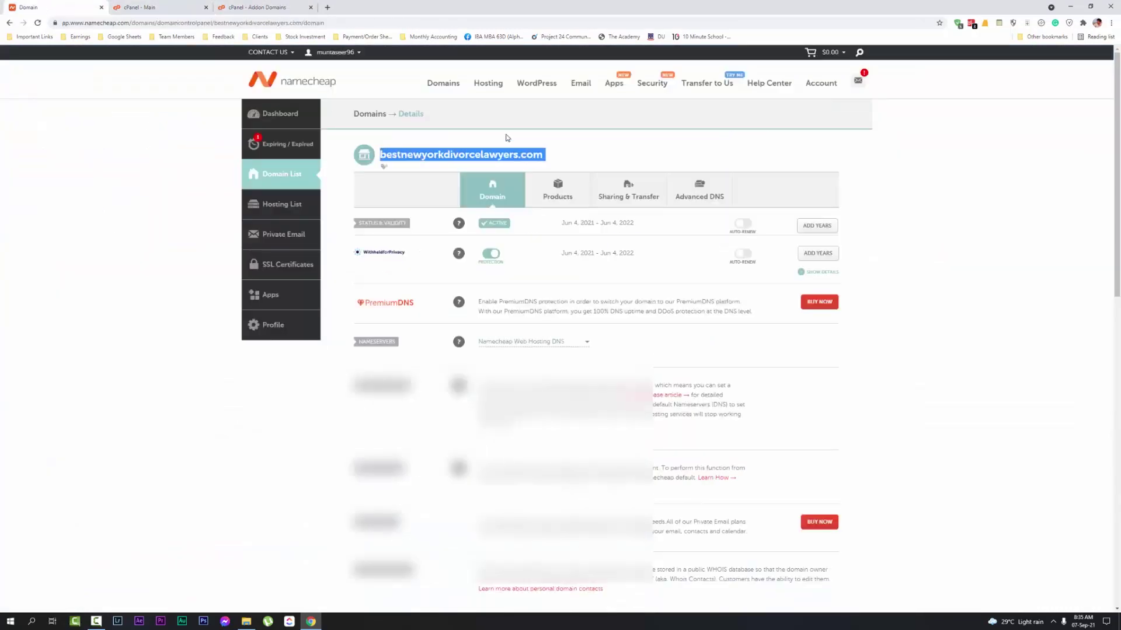
Paste the domain into Addon Domains' New Domain Name, trim it, then close the tab
click(292, 5)
click(103, 172)
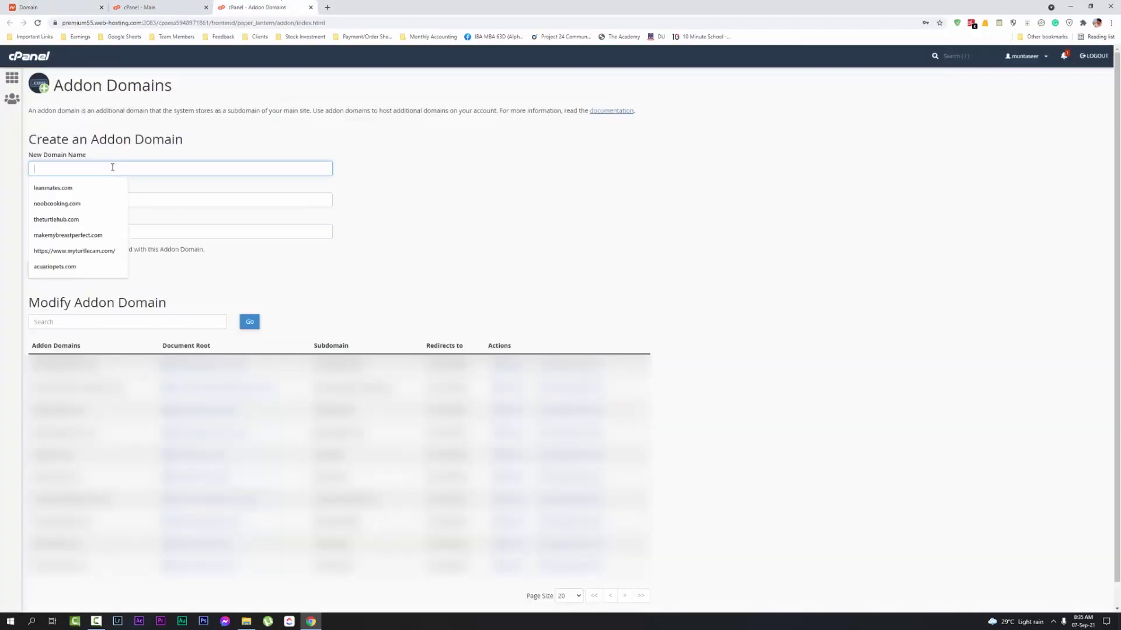
key(ctrl+v)
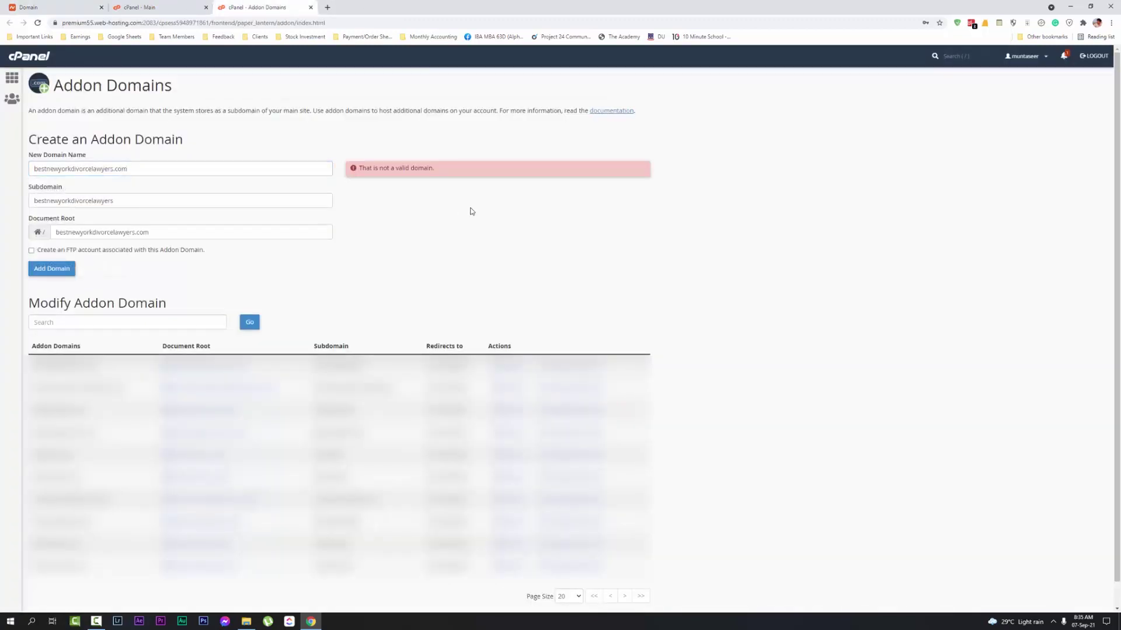
click(140, 169)
key(BackSpace)
key(BackSpace)
key(BackSpace)
key(BackSpace)
click(416, 247)
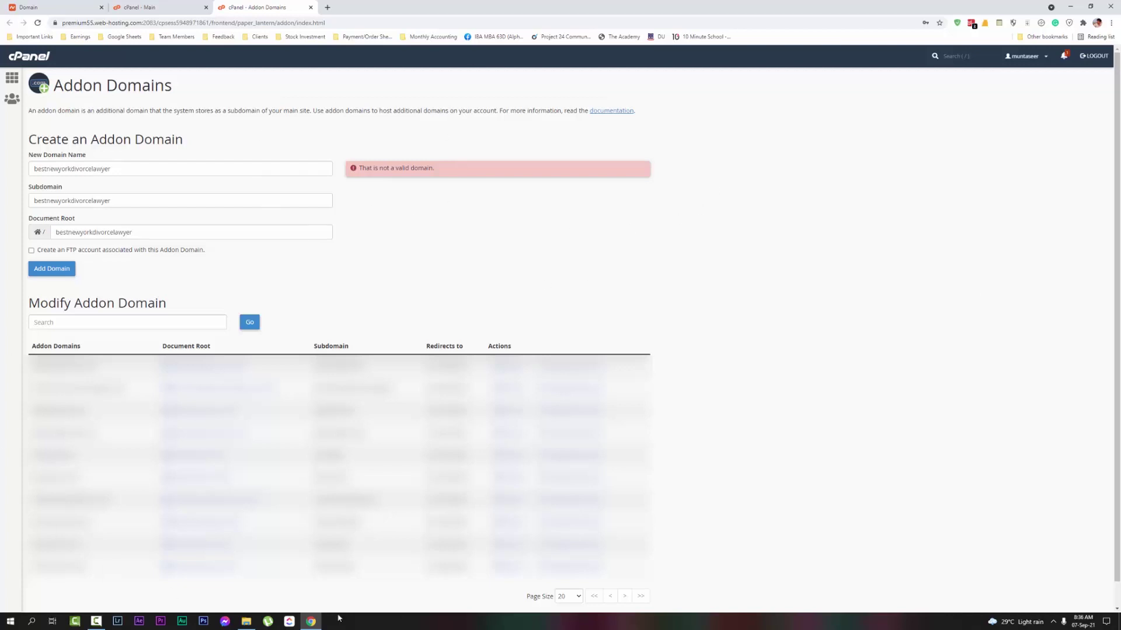
click(311, 9)
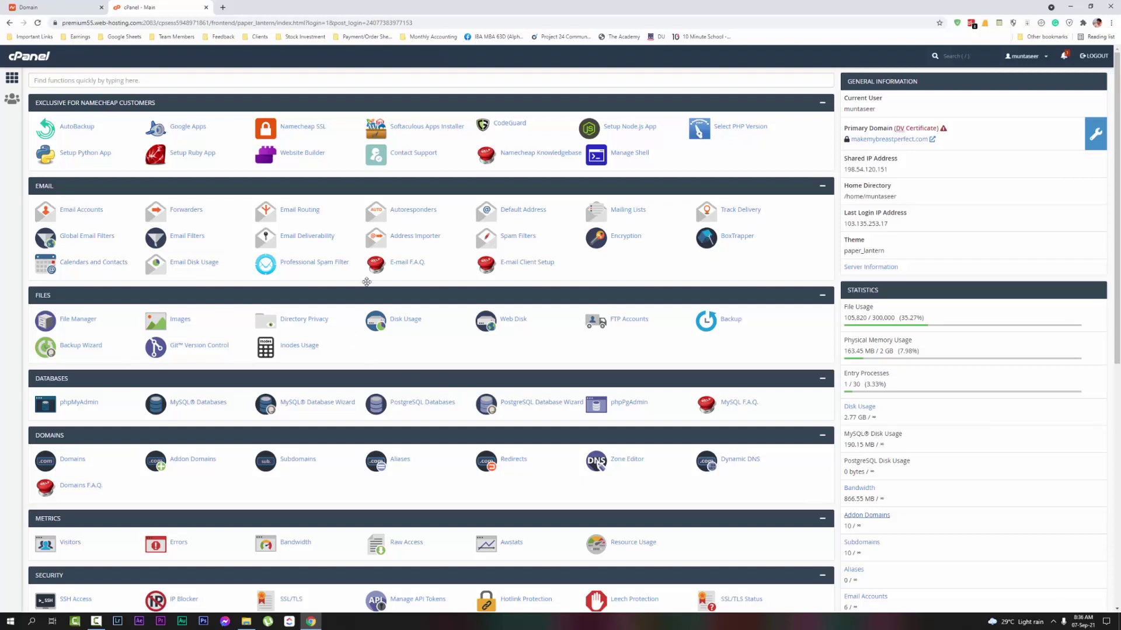
Copy the domain name and visit it in a new tab, then stop loading
click(68, 6)
click(525, 157)
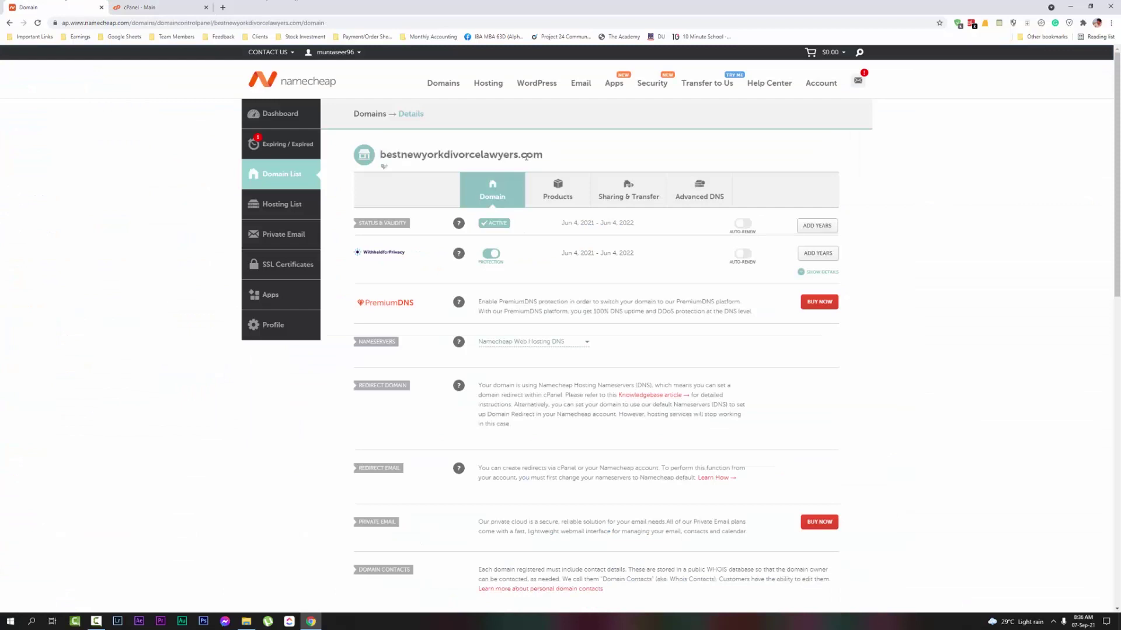
drag(544, 155, 377, 155)
key(ctrl+c)
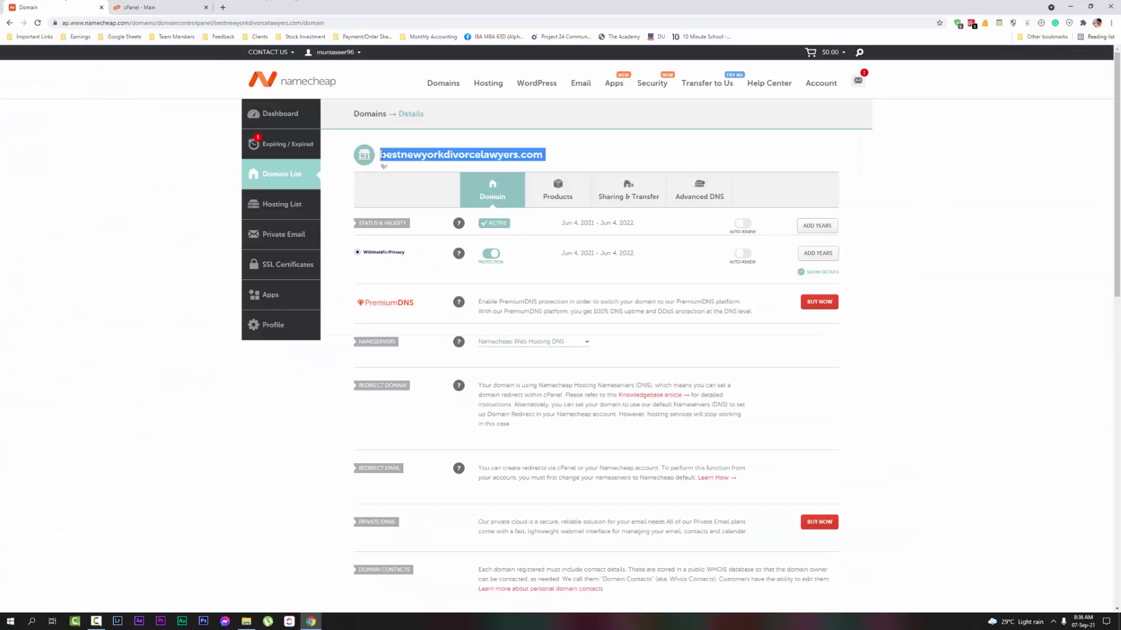
click(223, 7)
key(ctrl+v)
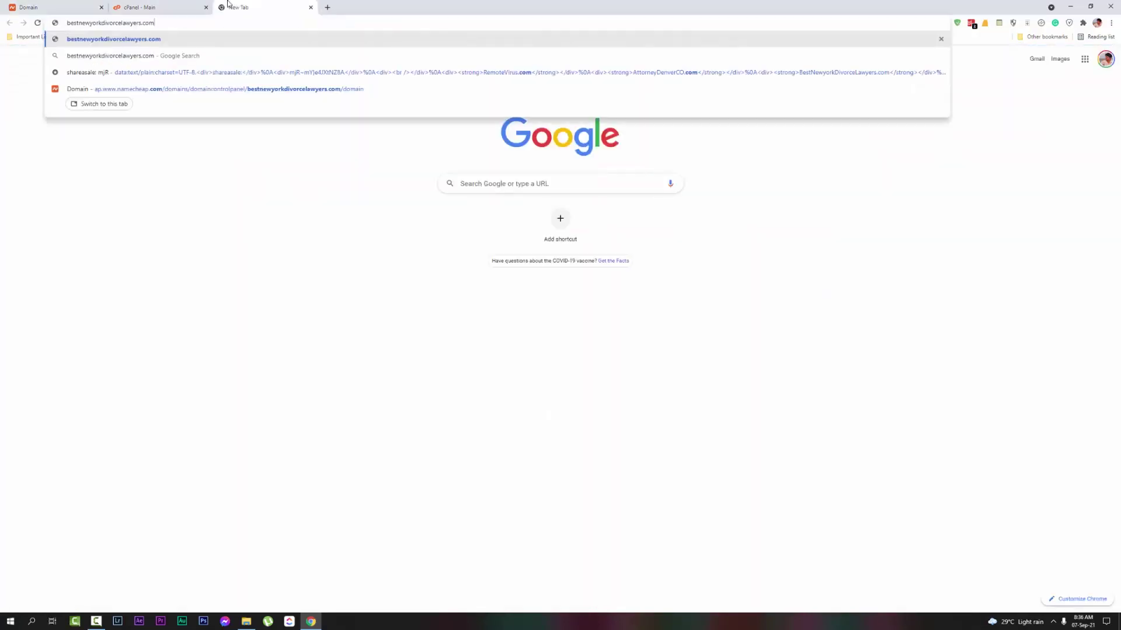
key(Return)
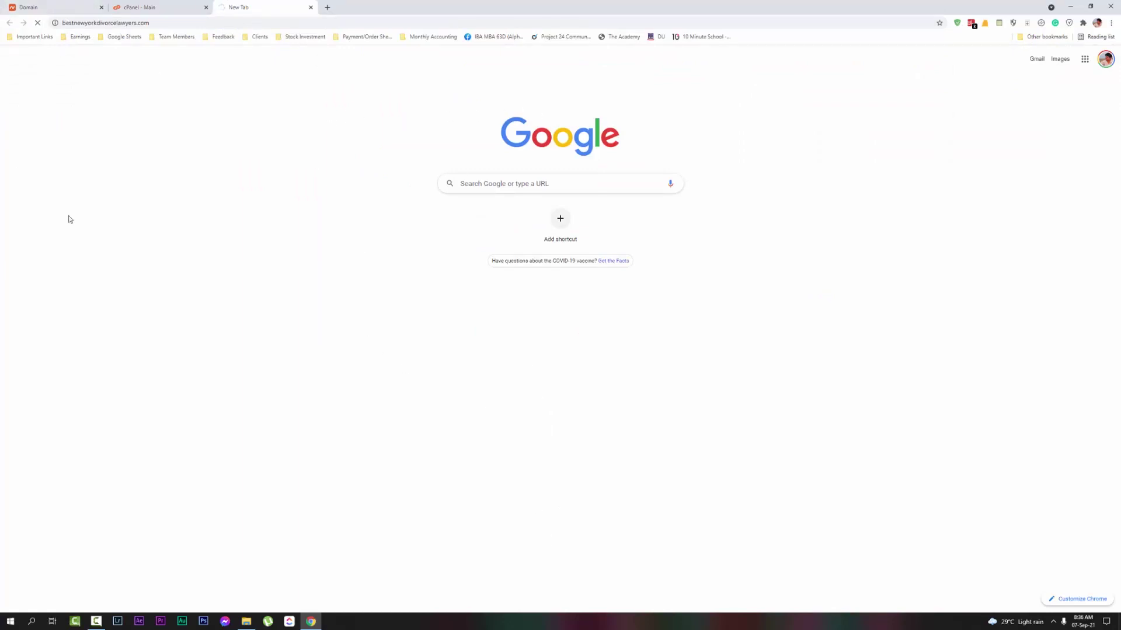
click(38, 22)
Return to the cPanel dashboard and scroll to WordPress Manager by Softaculous
click(163, 5)
scroll(67, 285, down, 6)
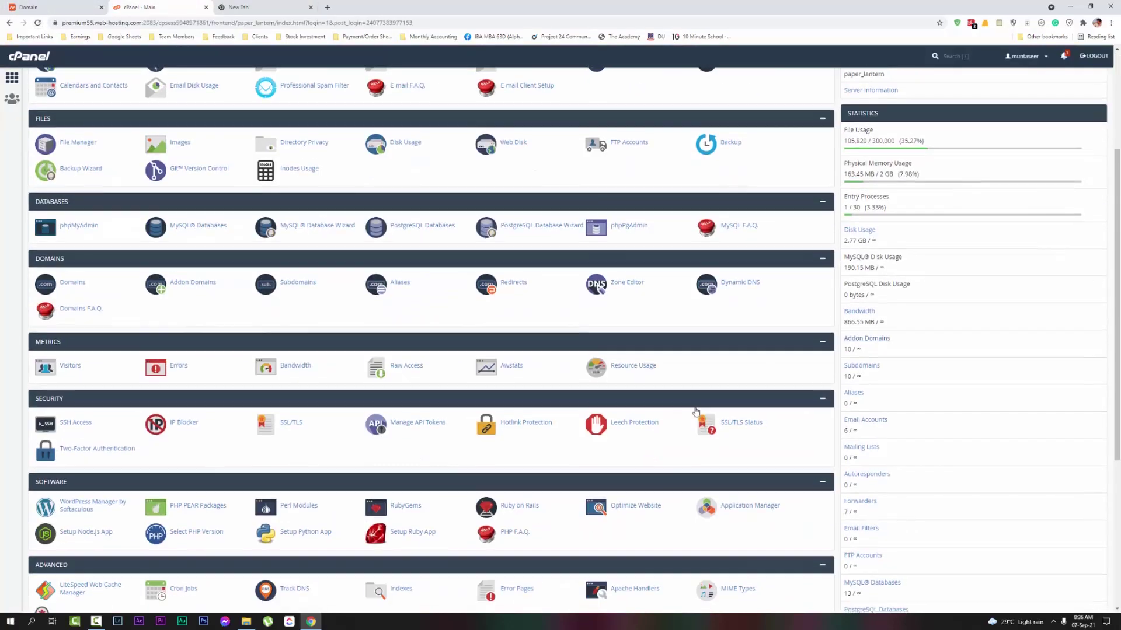
scroll(67, 285, up, 3)
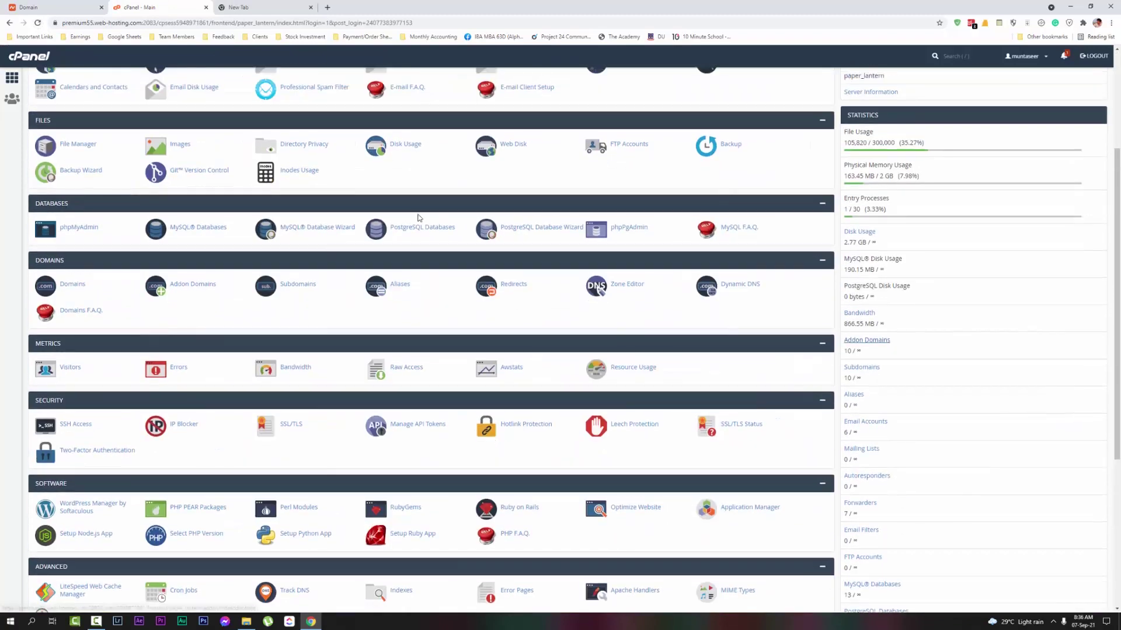
scroll(470, 253, down, 4)
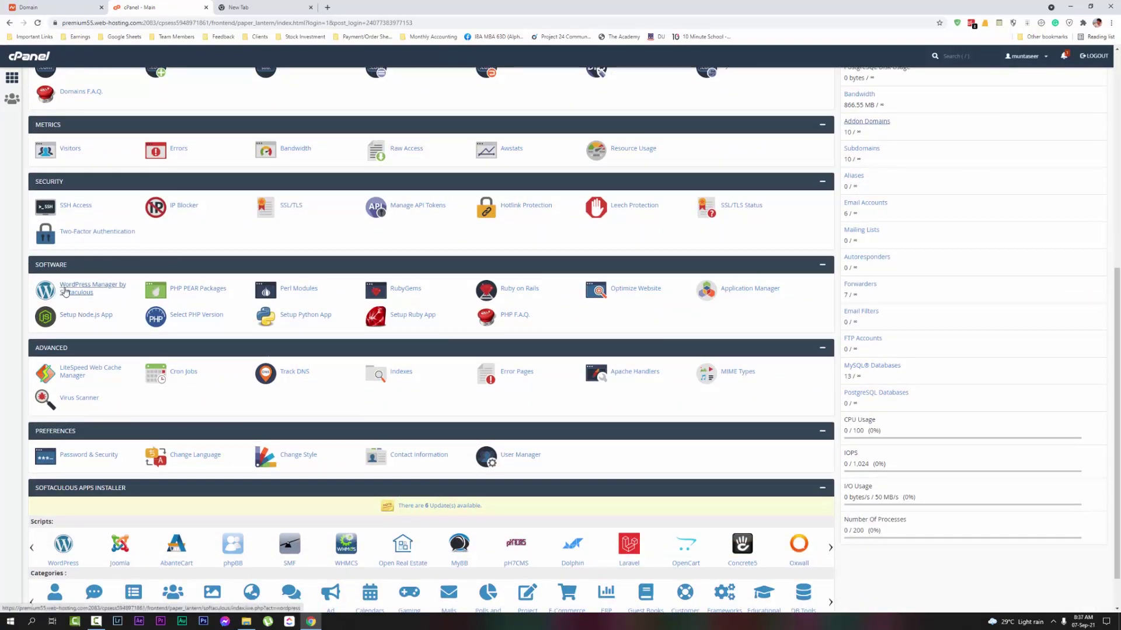
scroll(88, 303, down, 1)
scroll(98, 314, down, 1)
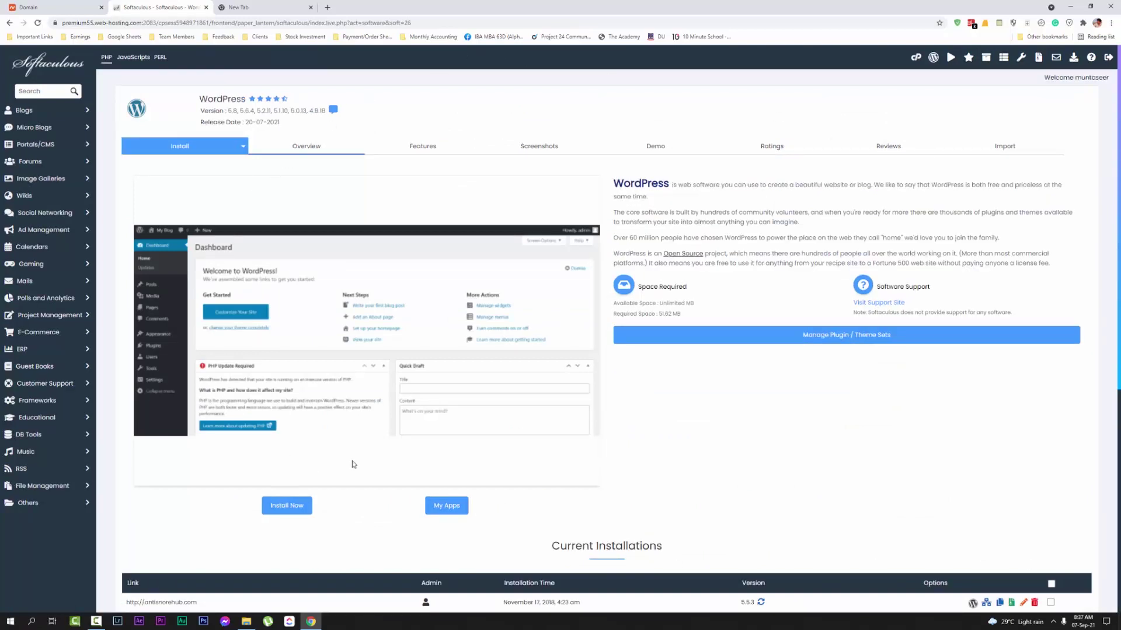
Start a new Softaculous WordPress install and choose the bestnewyorkdivorcelawyers.com domain
scroll(581, 448, down, 2)
scroll(581, 448, up, 2)
click(260, 7)
click(175, 7)
click(287, 506)
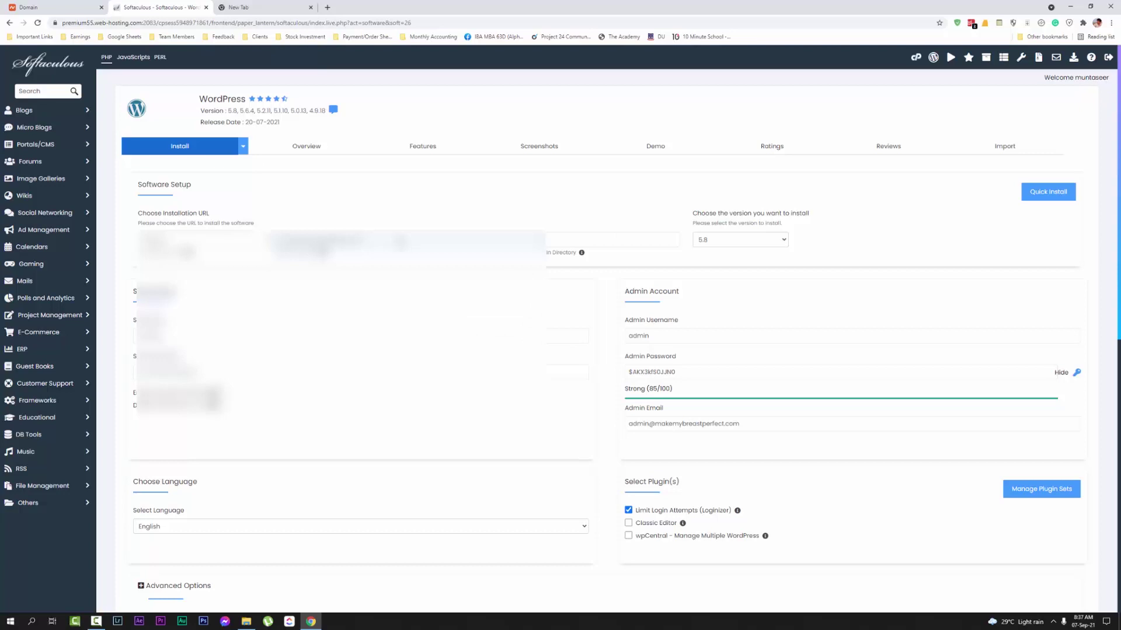
click(402, 240)
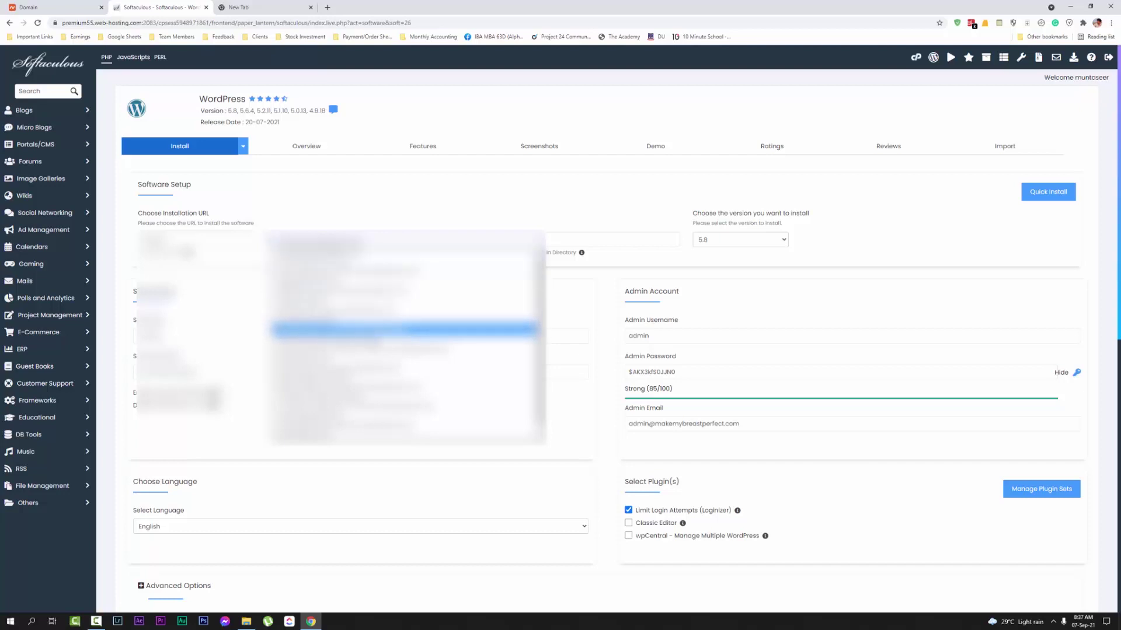
click(403, 330)
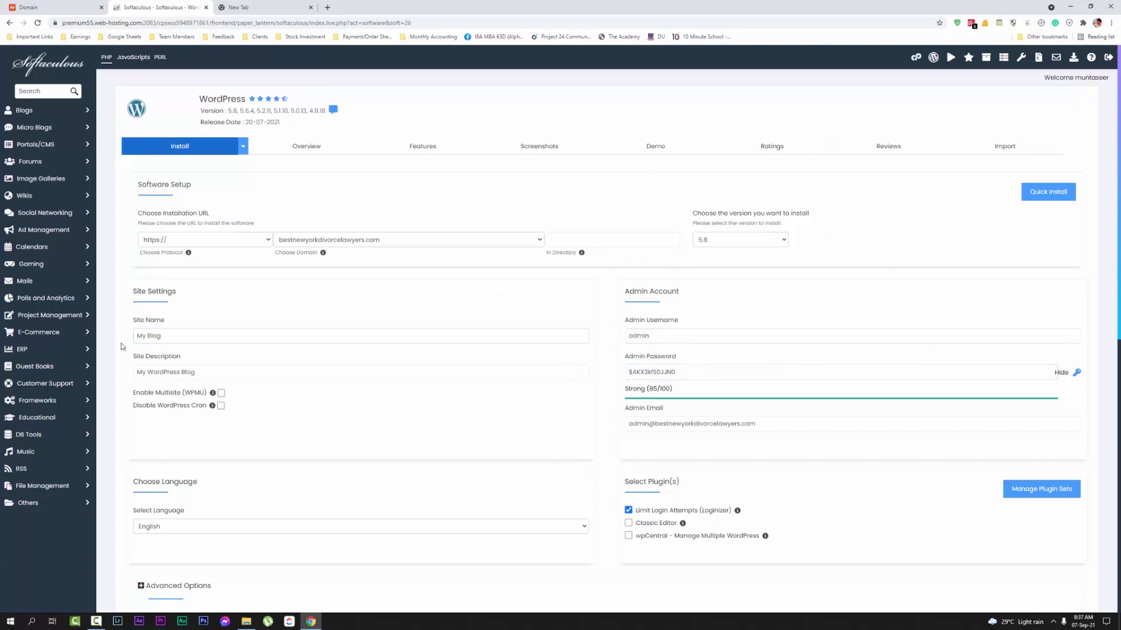
Replace the 'My Blog' site name with 'Best New York Divorce Lawyers', fixing capitals and spaces
click(270, 336)
drag(260, 336, 136, 336)
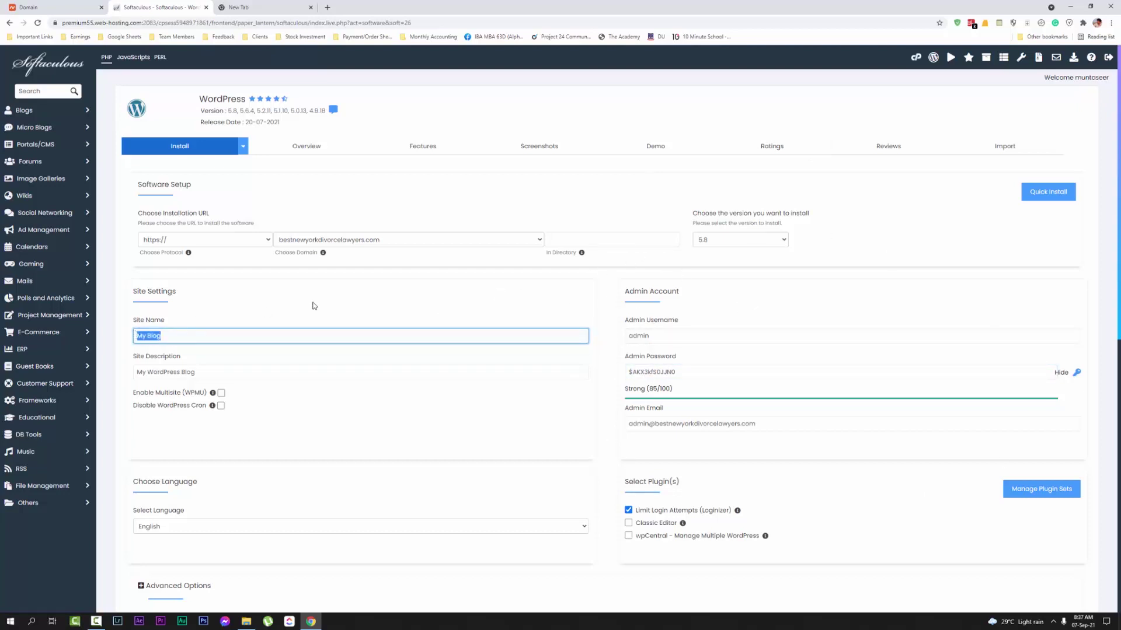
text(bestnewyorkdivorcelawyers.com)
key(BackSpace)
text(B)
key(Delete)
text(N)
key(Right)
key(Right)
key(Right)
key(Right)
key(Delete)
text(D L)
right_click(172, 334)
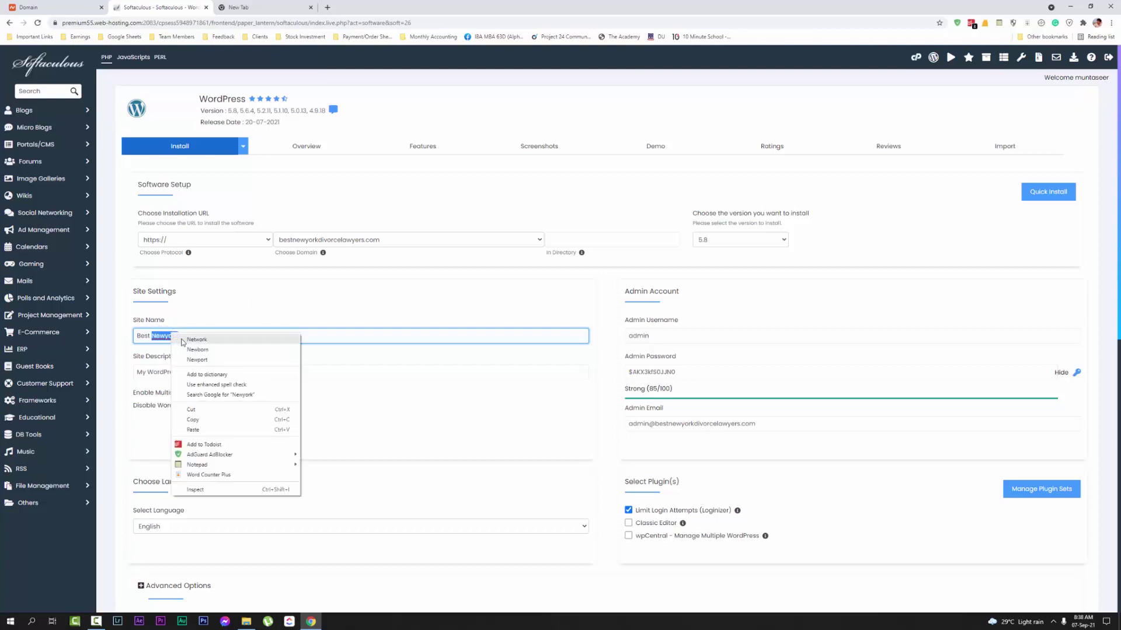
click(172, 337)
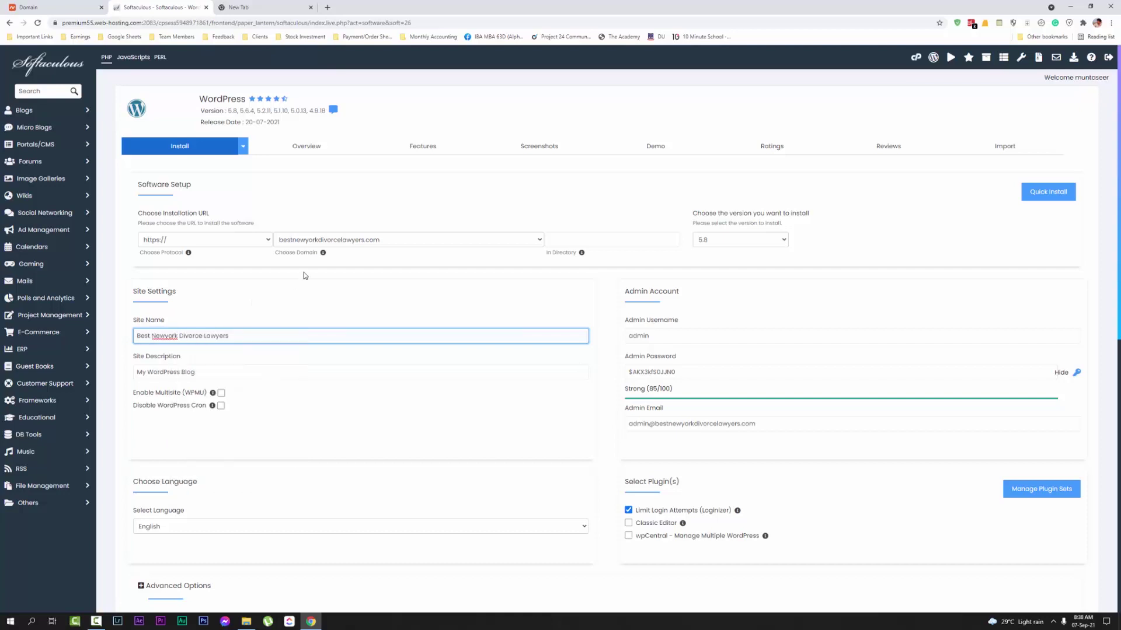
key(BackSpace)
text(Y)
key(Left)
key(End)
drag(152, 337, 182, 337)
key(ctrl+c)
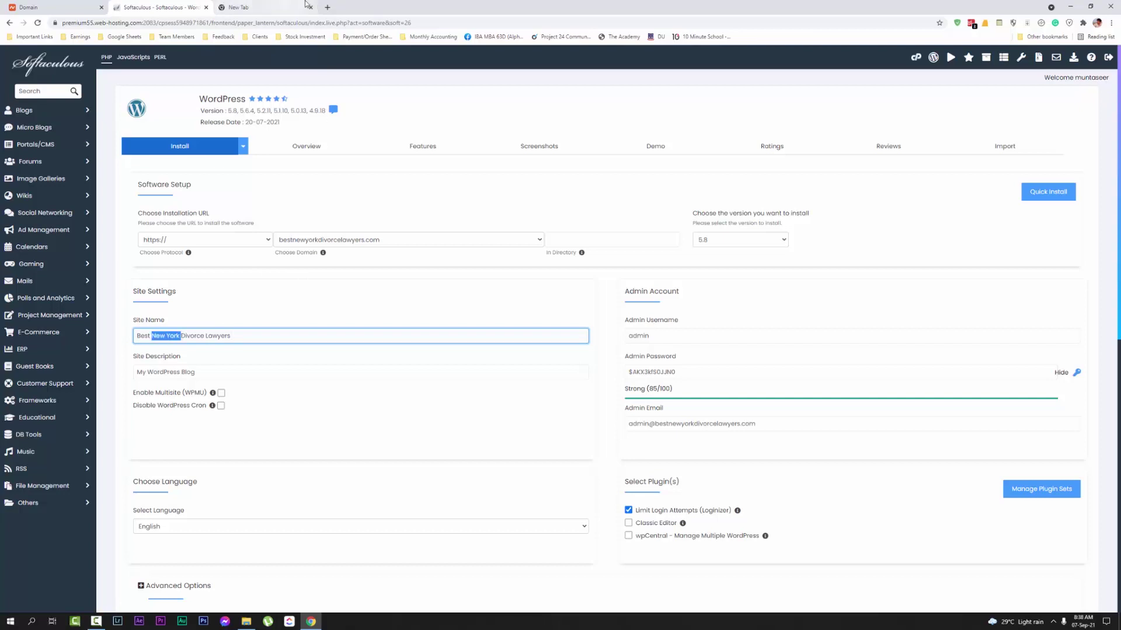
Search Google for 'New York' in a new browser tab
click(293, 6)
click(328, 7)
key(ctrl+v)
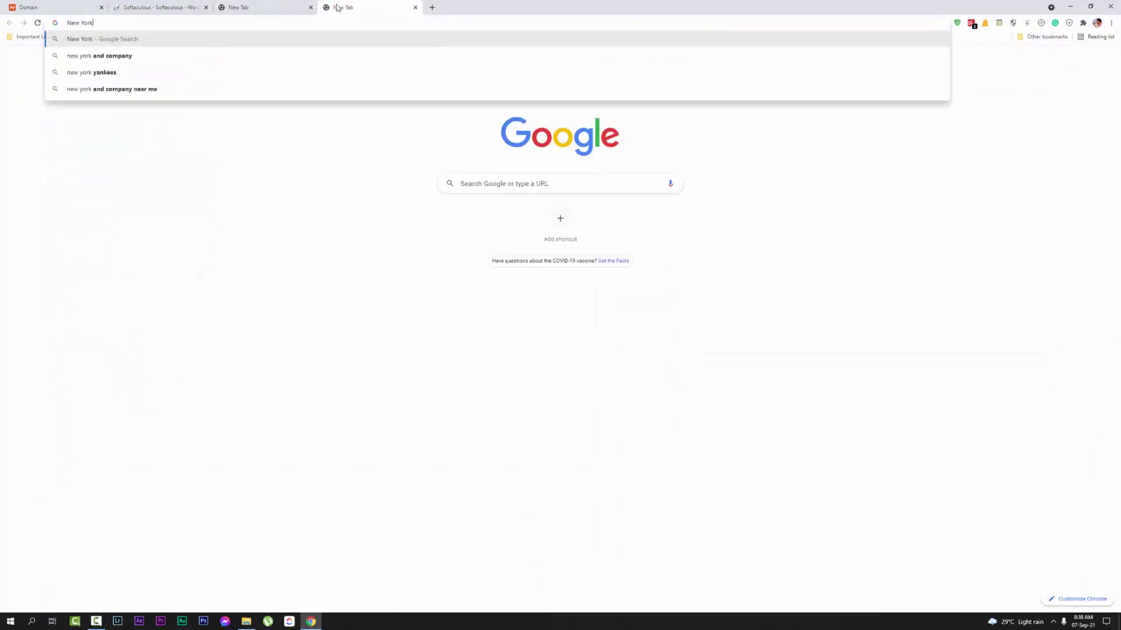
key(Return)
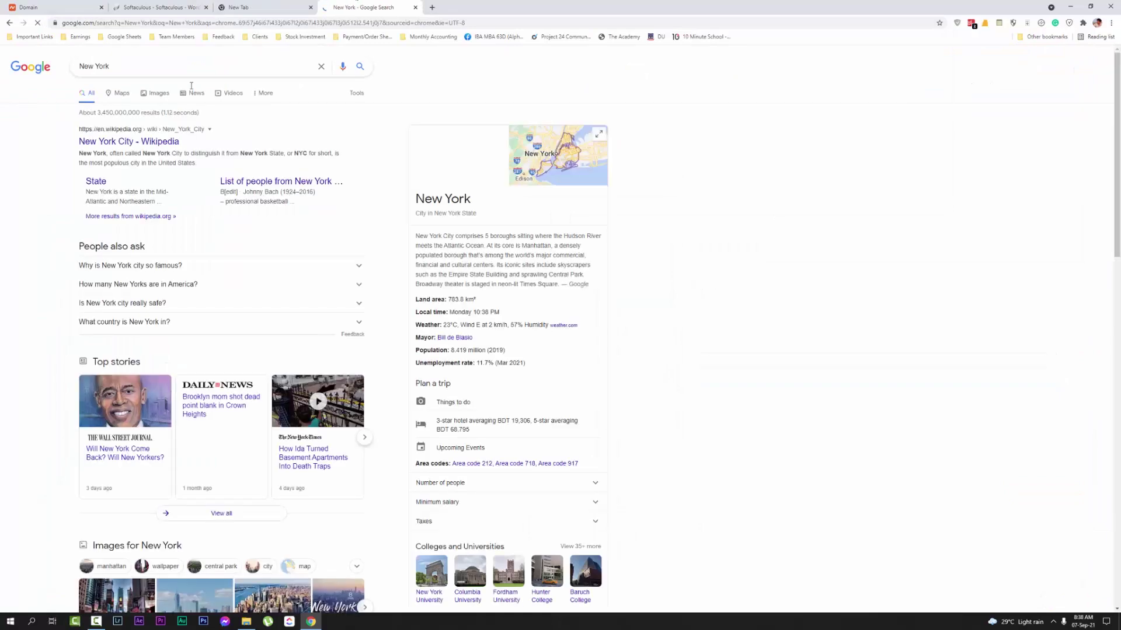
click(161, 7)
Set the site description to 'Our Lawyers Are Prepared To Fight For You'
triple_click(317, 366)
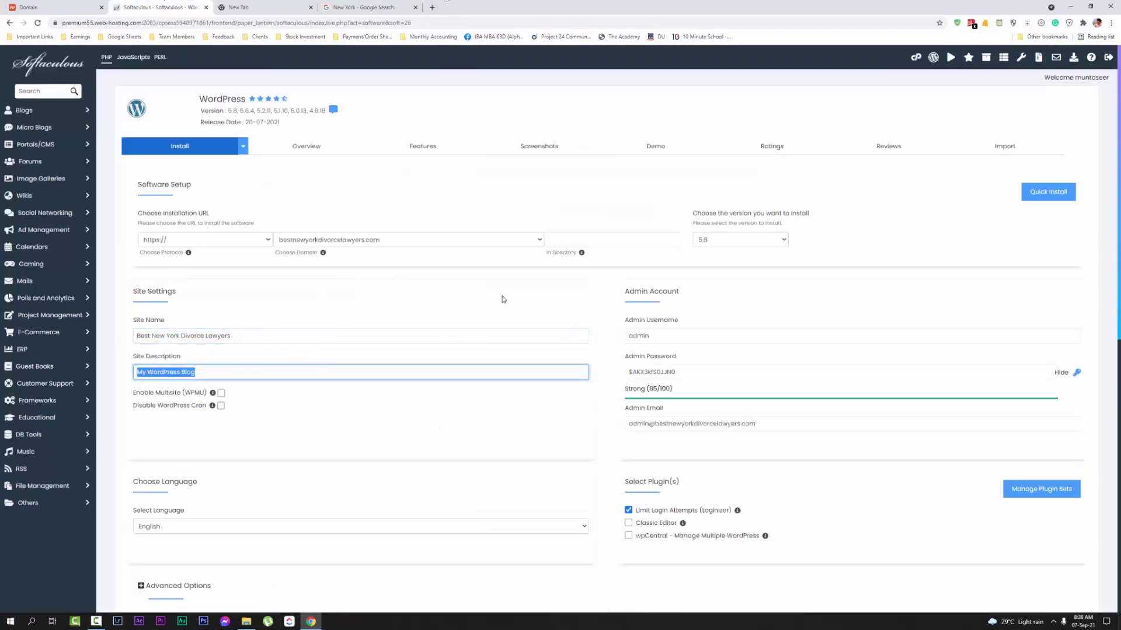
text(Ou)
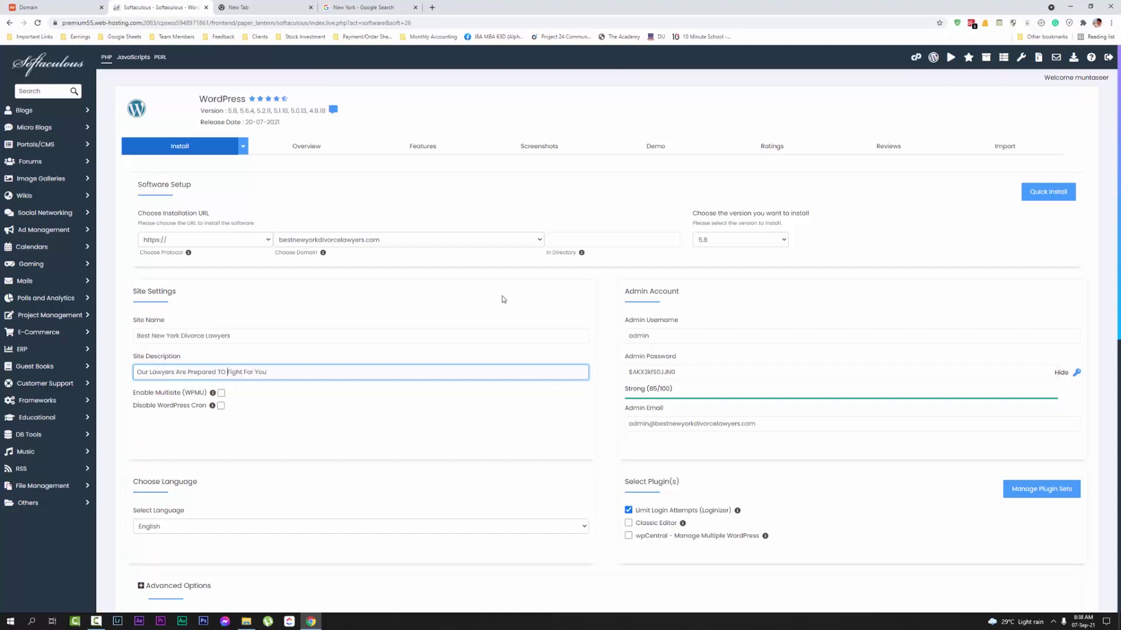
key(BackSpace)
key(BackSpace)
text(o)
click(480, 302)
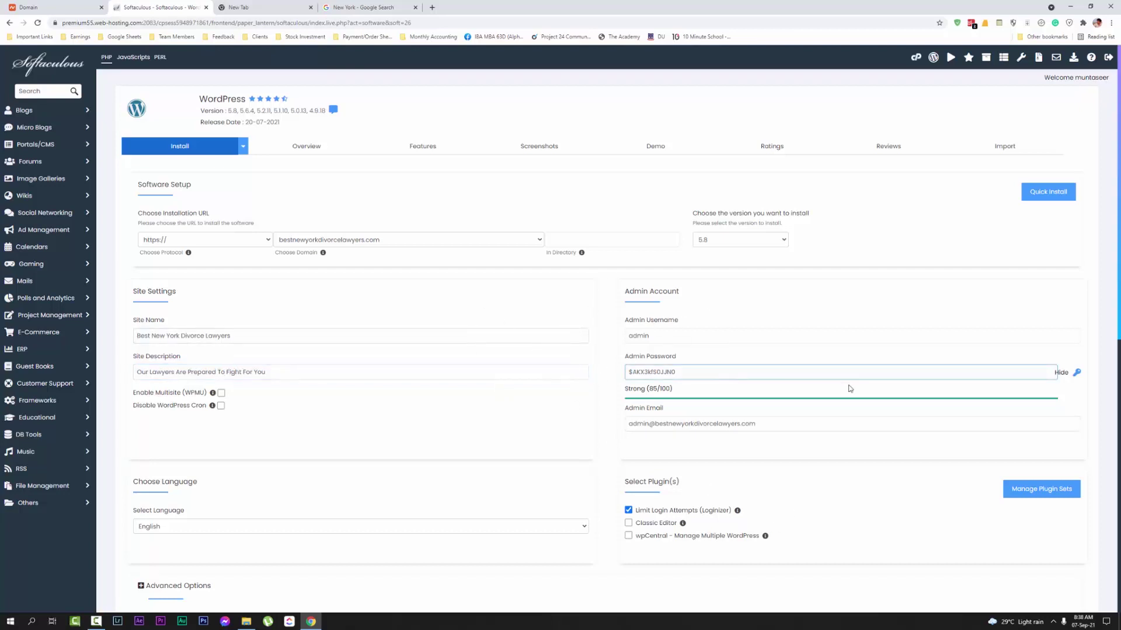
Hide the admin password and autofill the saved admin username and Strong-rated password
click(1061, 373)
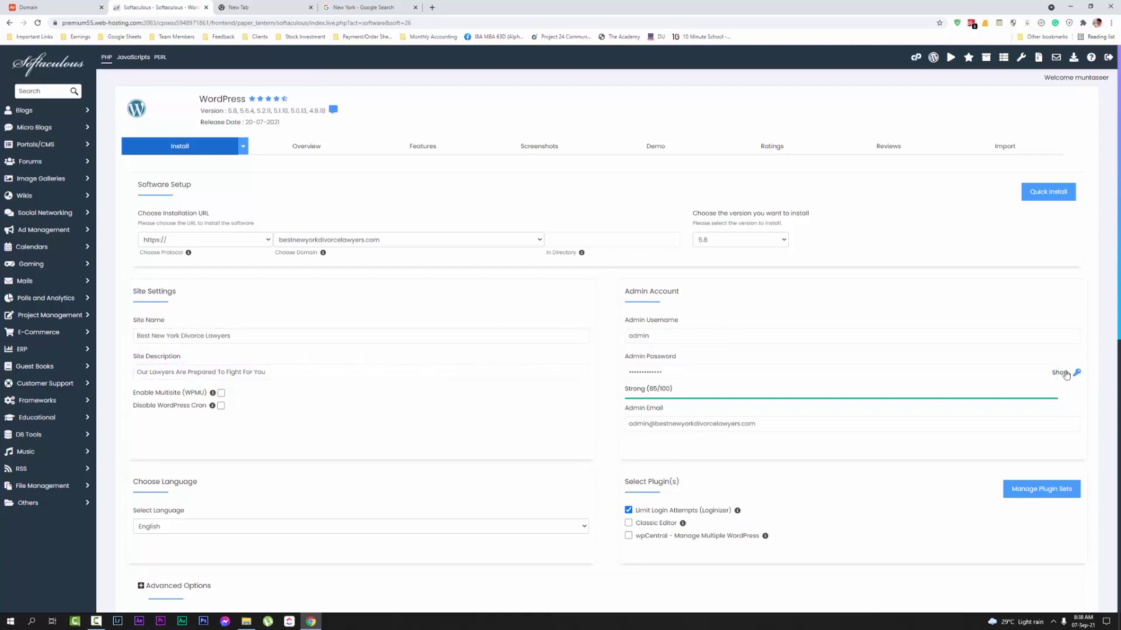
click(638, 336)
double_click(639, 335)
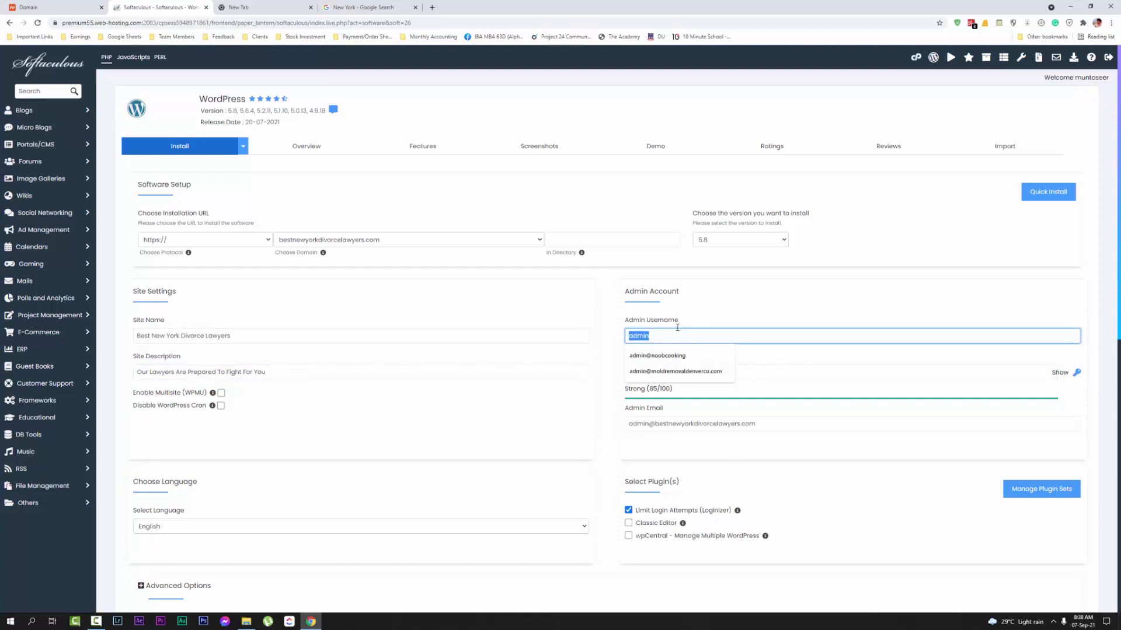
click(585, 265)
click(669, 328)
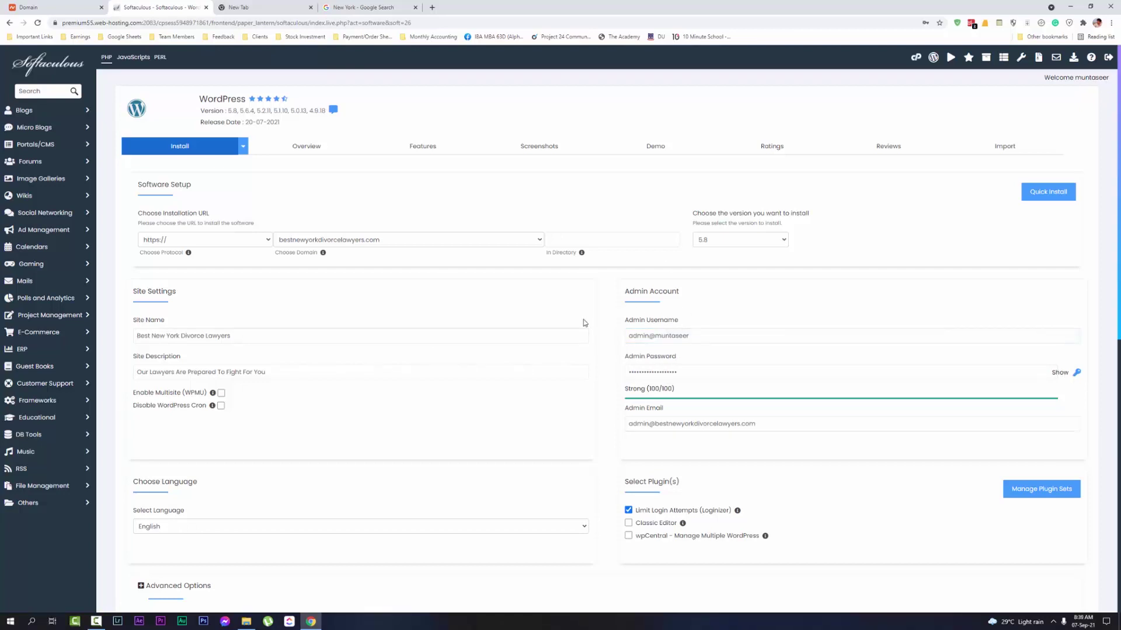
scroll(585, 322, down, 1)
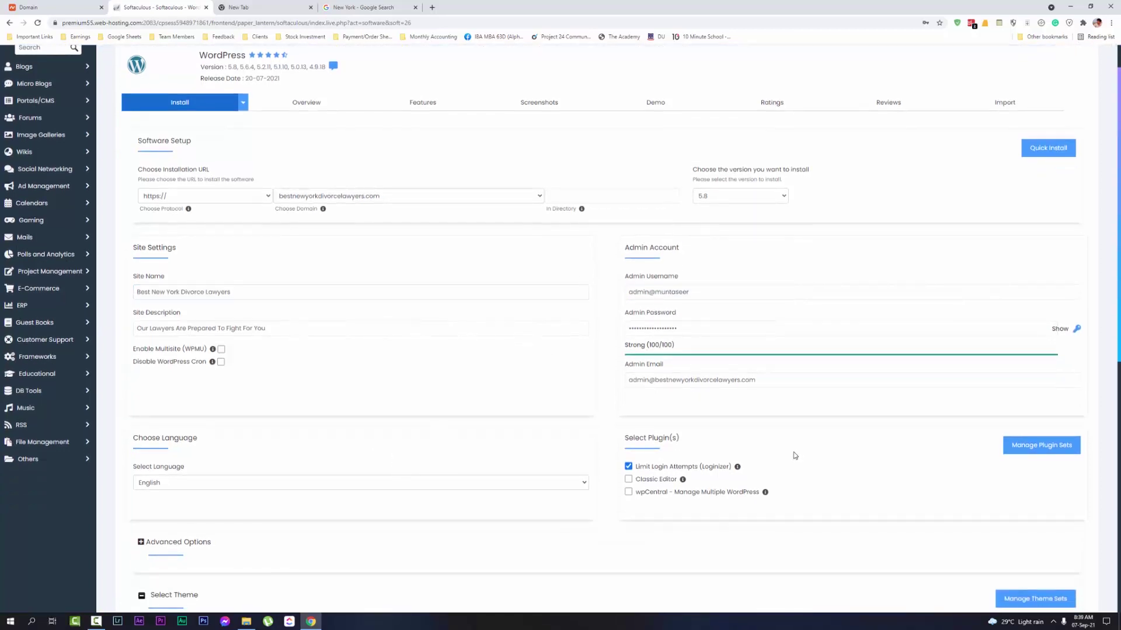
scroll(827, 451, down, 2)
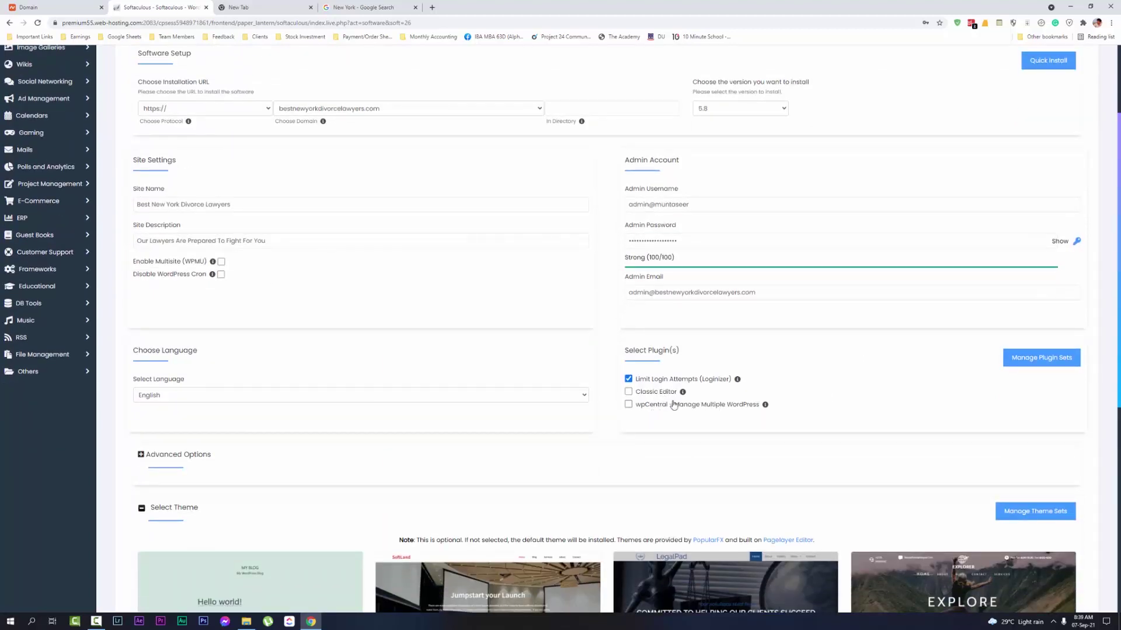
scroll(699, 403, down, 1)
scroll(700, 403, down, 3)
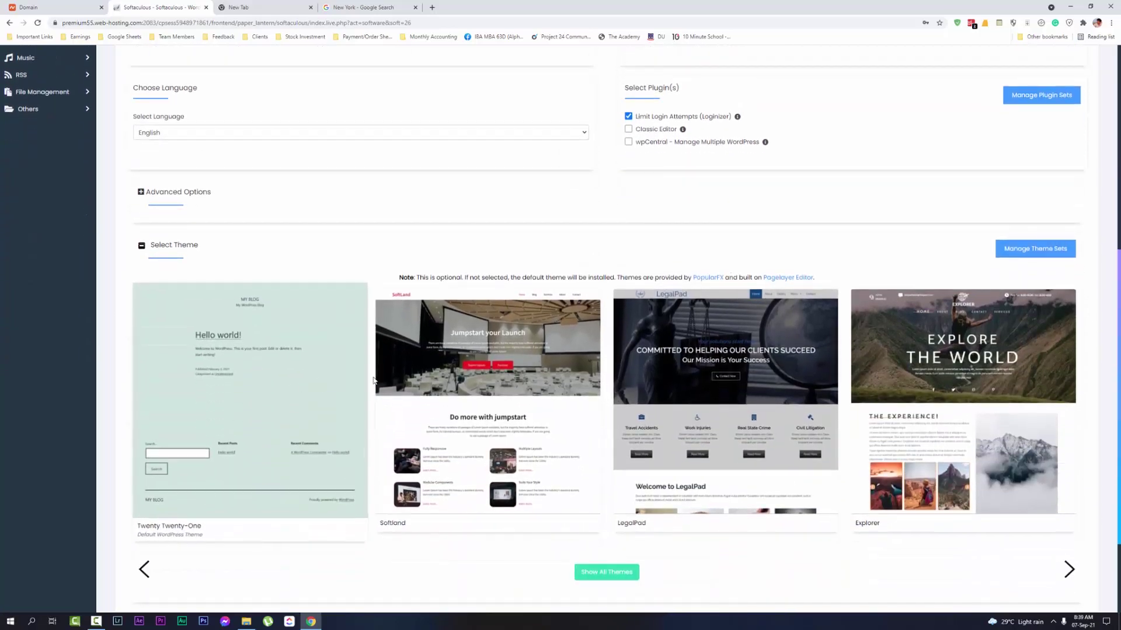
scroll(700, 307, up, 6)
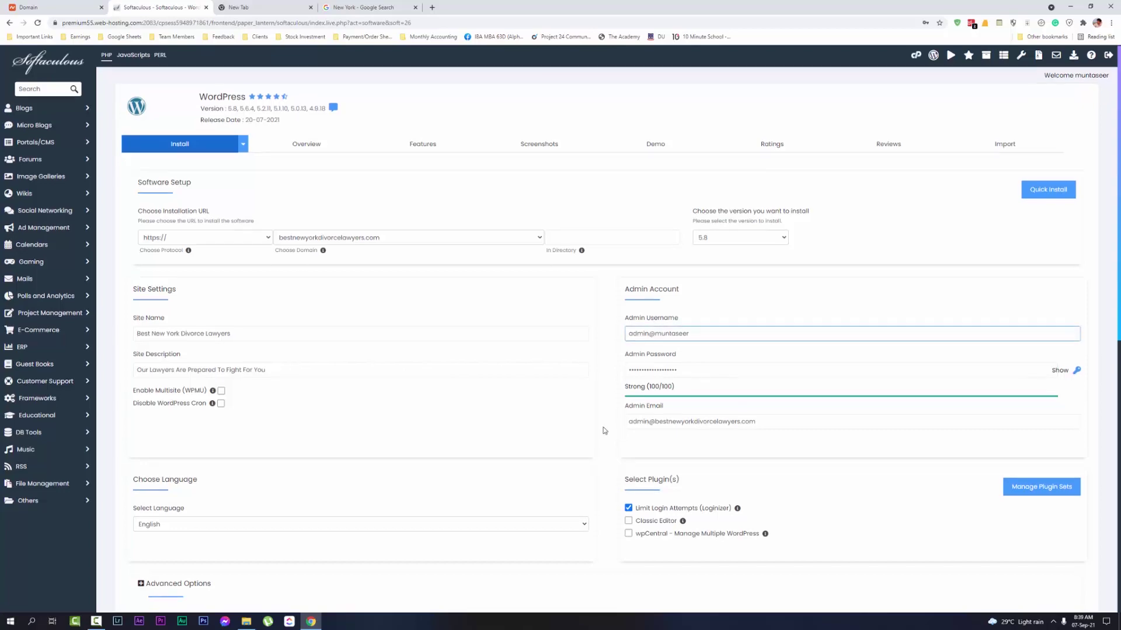
Run the WordPress install, dismiss the save-password prompt, and close the Google results tab
scroll(640, 579, down, 8)
click(604, 496)
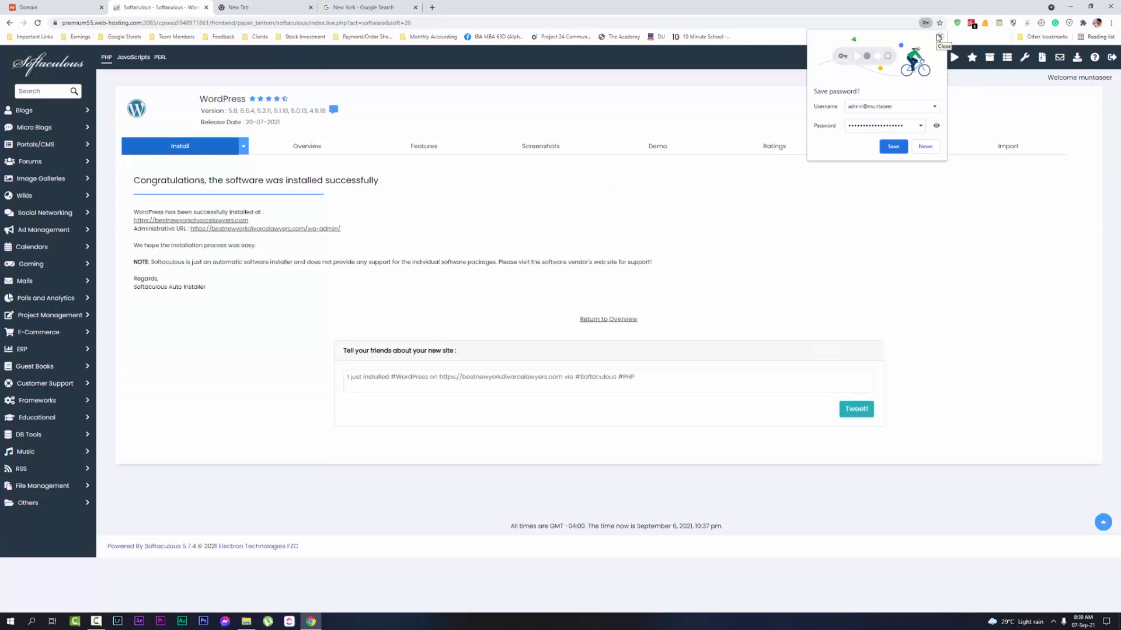
click(939, 37)
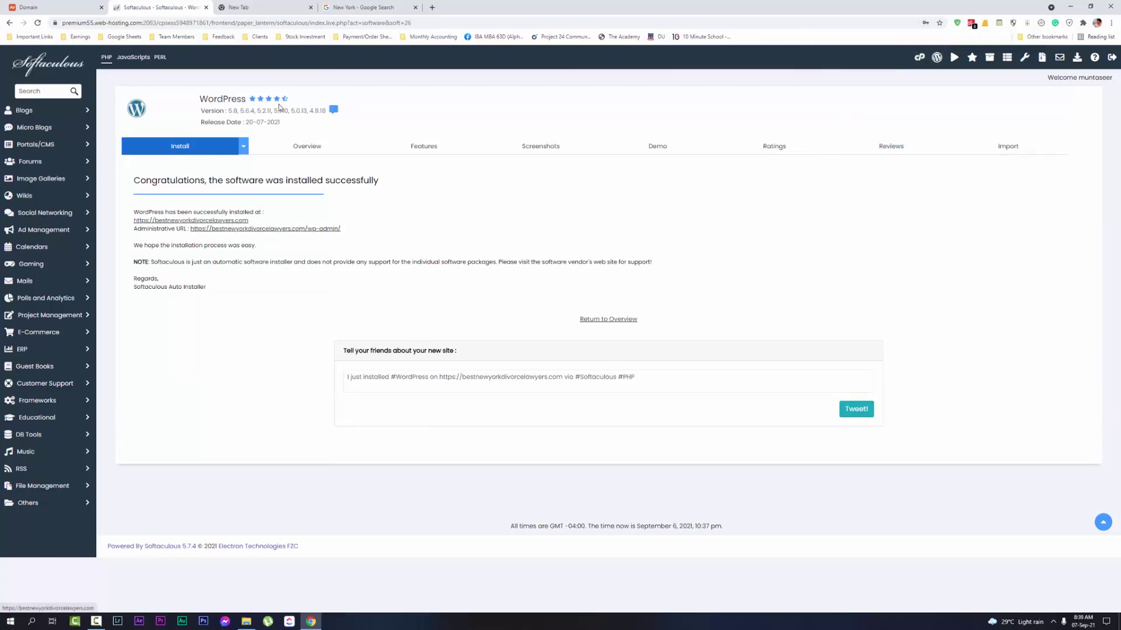
drag(279, 107, 262, 7)
click(415, 7)
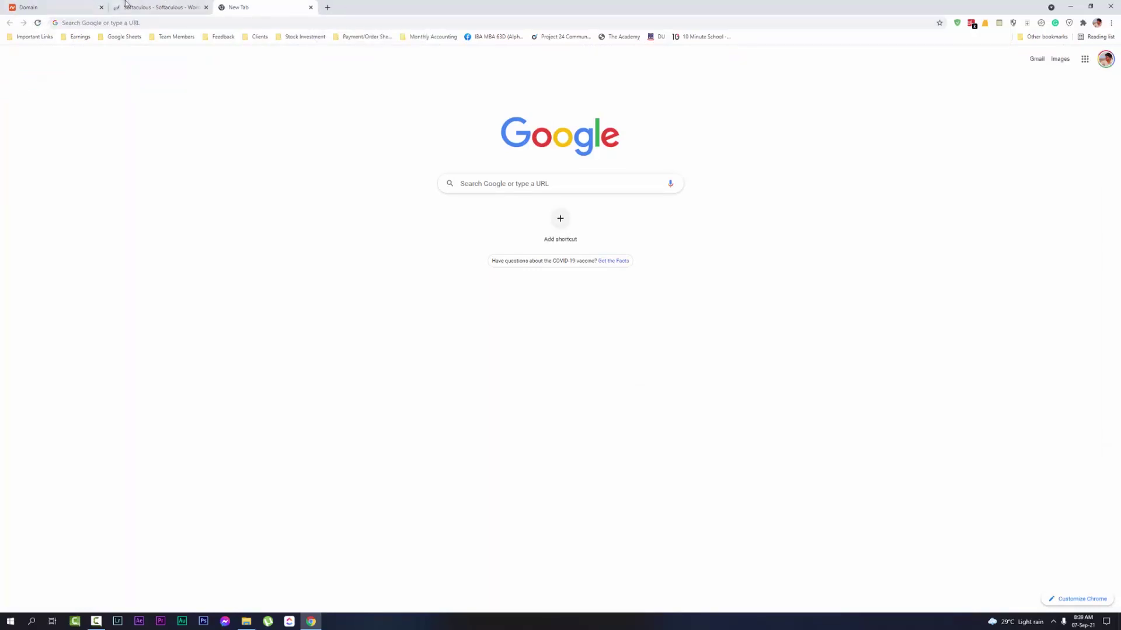
Open the new site and its WordPress admin link in tabs, reloading the site
click(125, 3)
click(192, 221)
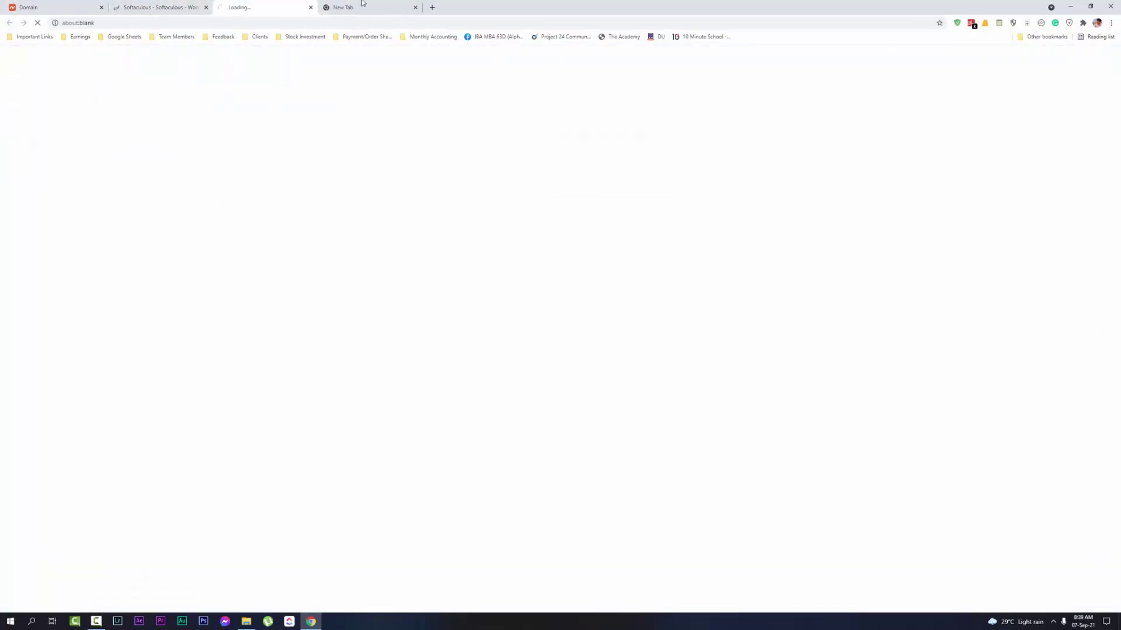
click(415, 7)
click(142, 4)
click(264, 5)
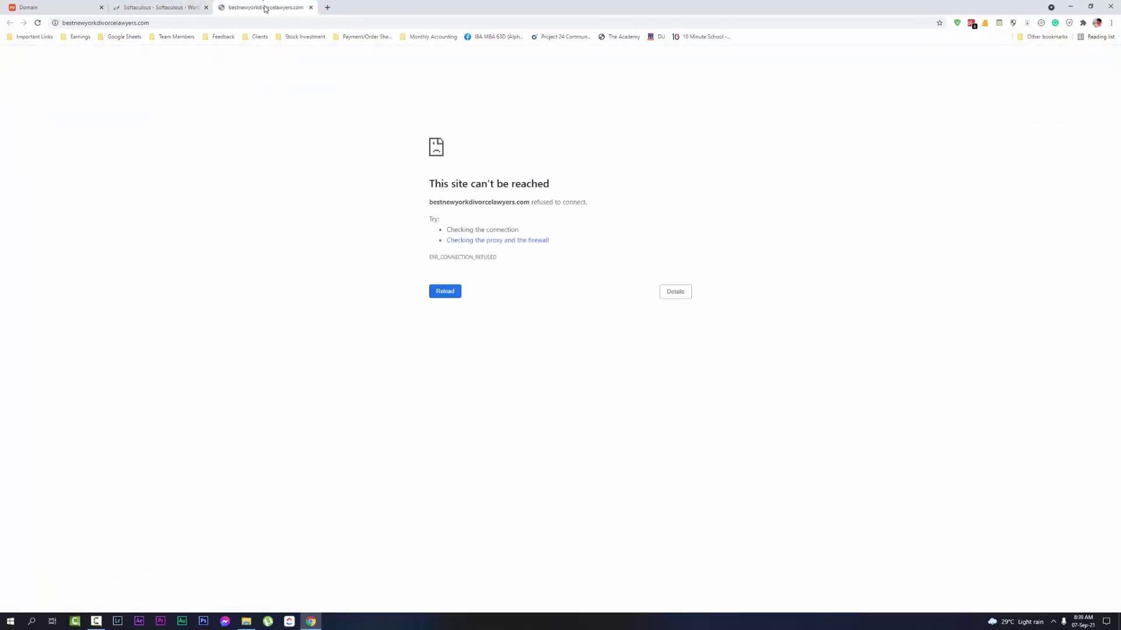
click(166, 9)
click(258, 5)
click(166, 6)
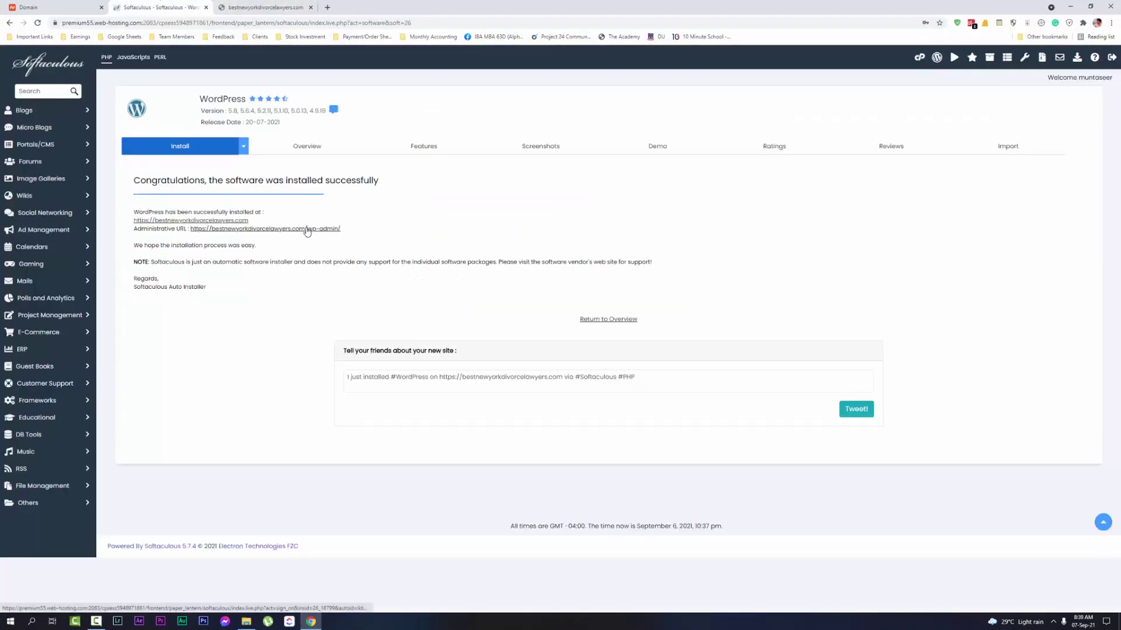
click(306, 228)
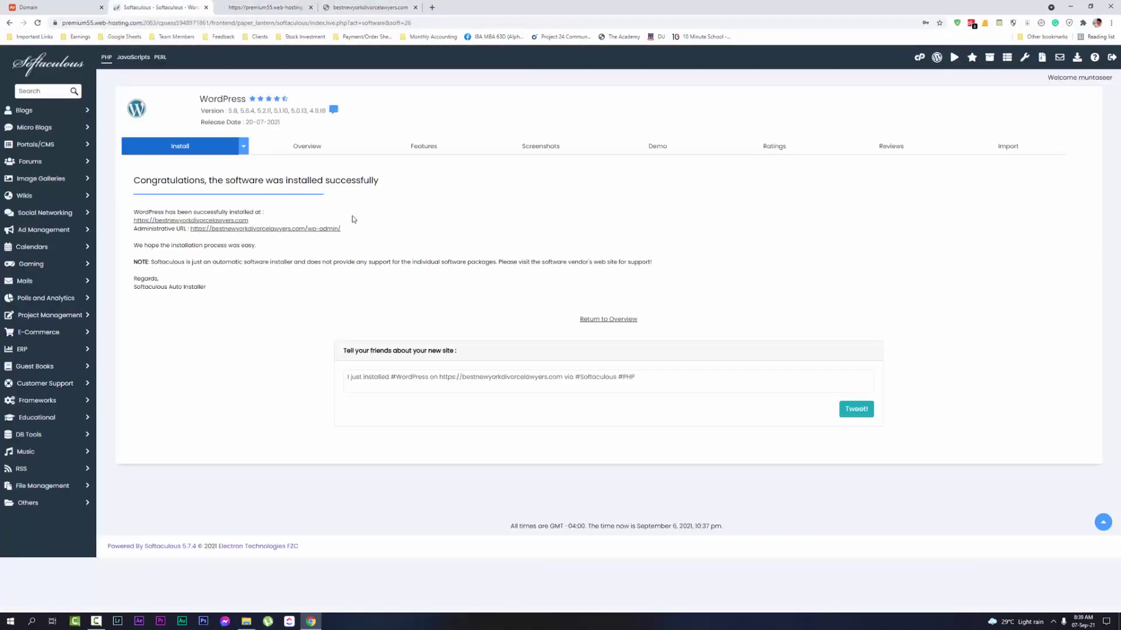
click(169, 7)
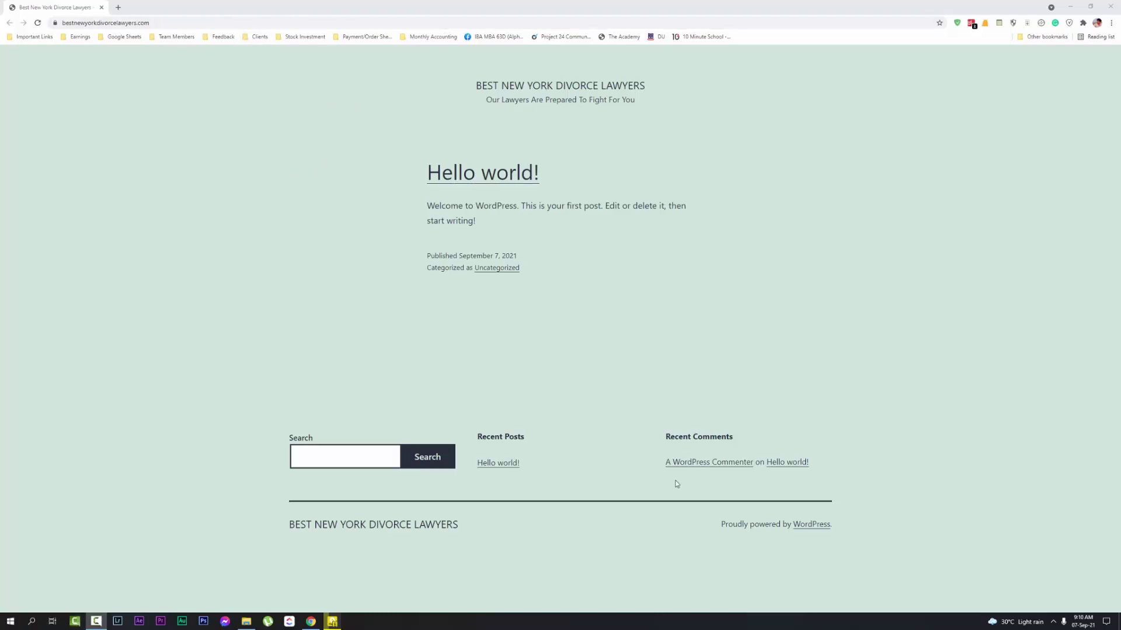
Copy the site address into a new tab, append wp-admin, and load the Dashboard
click(118, 6)
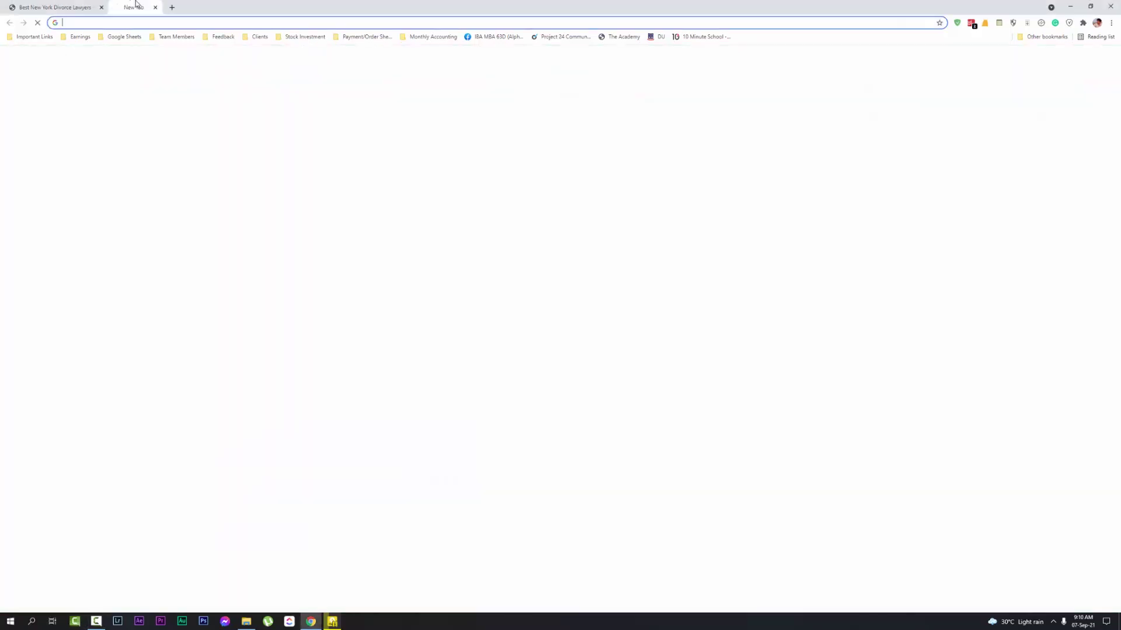
drag(137, 7, 56, 7)
click(157, 7)
click(149, 22)
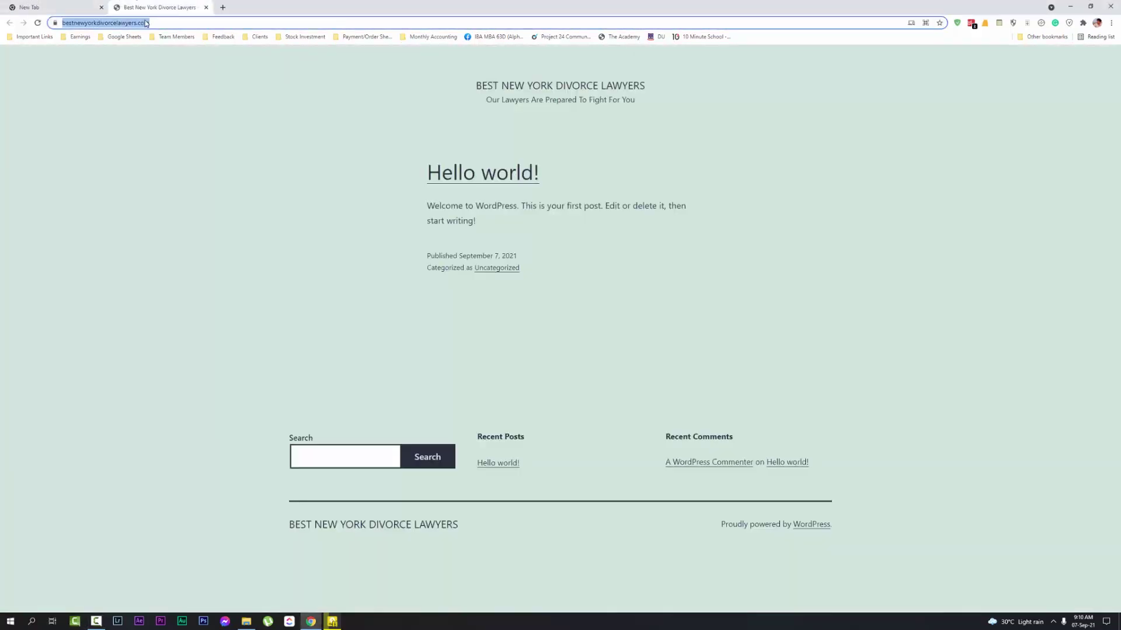
key(ctrl+c)
key(ctrl+shift+Tab)
key(ctrl+v)
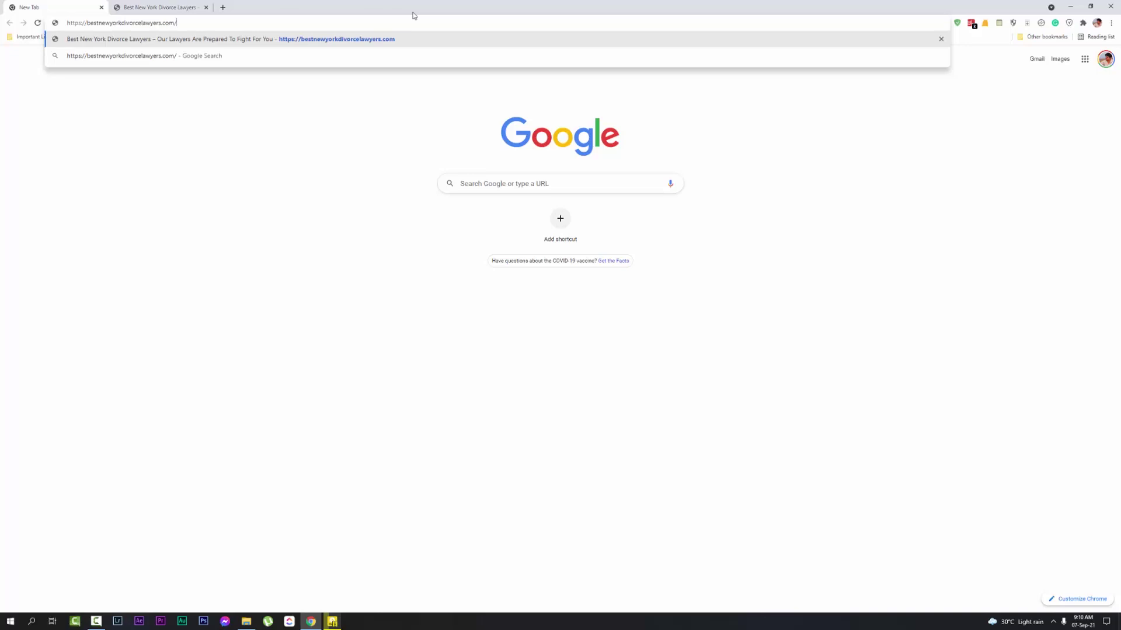
text(wp-)
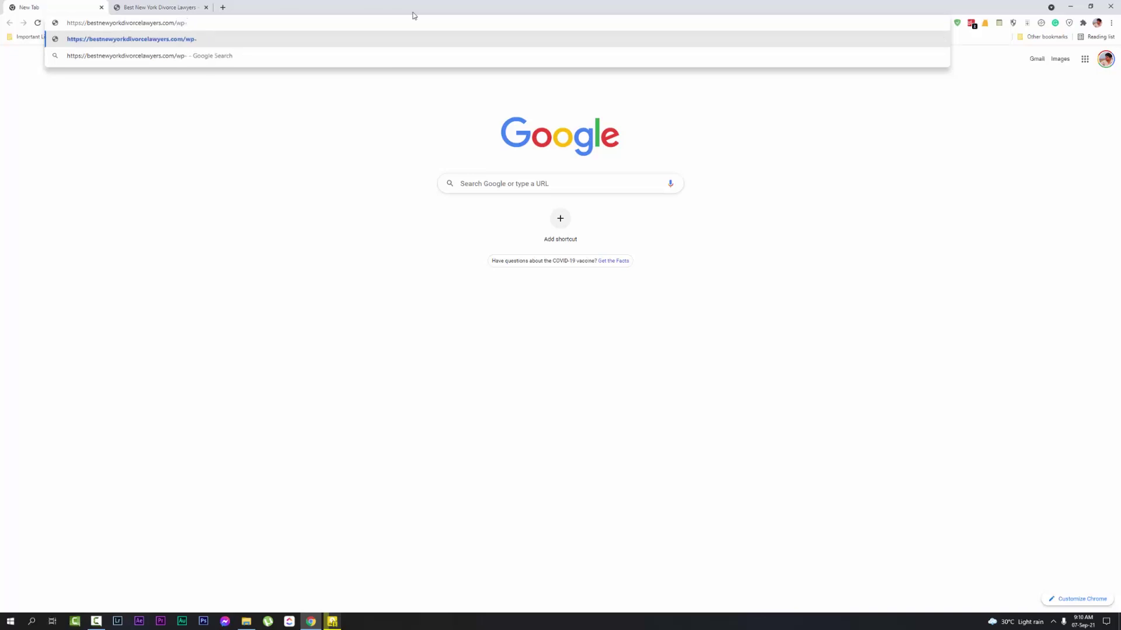
text(admin)
key(Return)
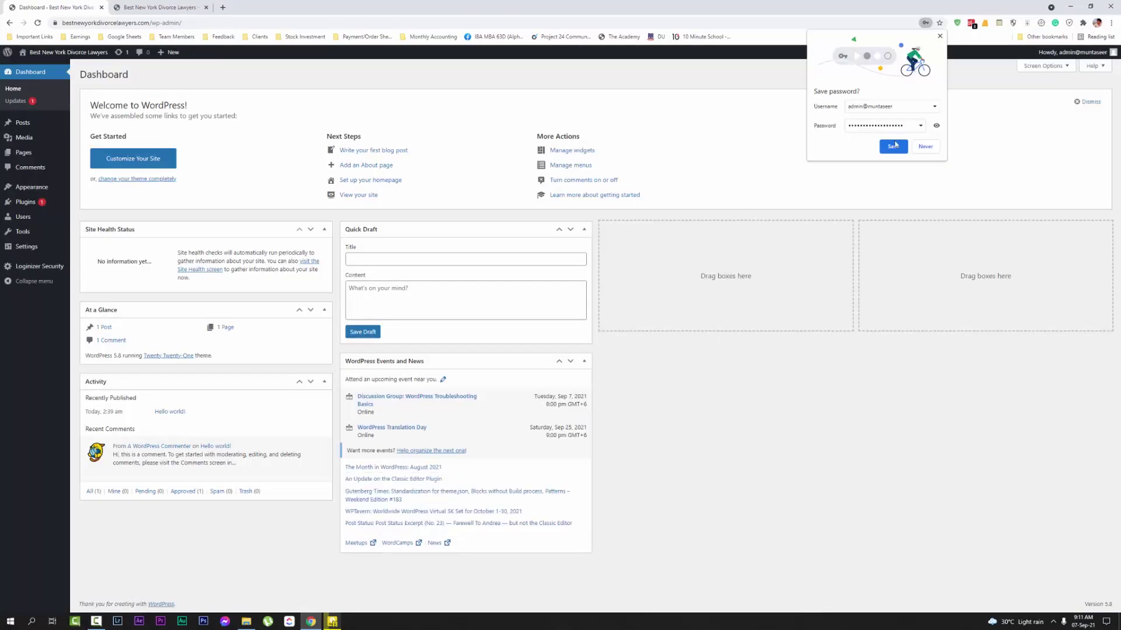
Save the admin login in the browser and trash the Hello world! post and Sample Page
click(893, 148)
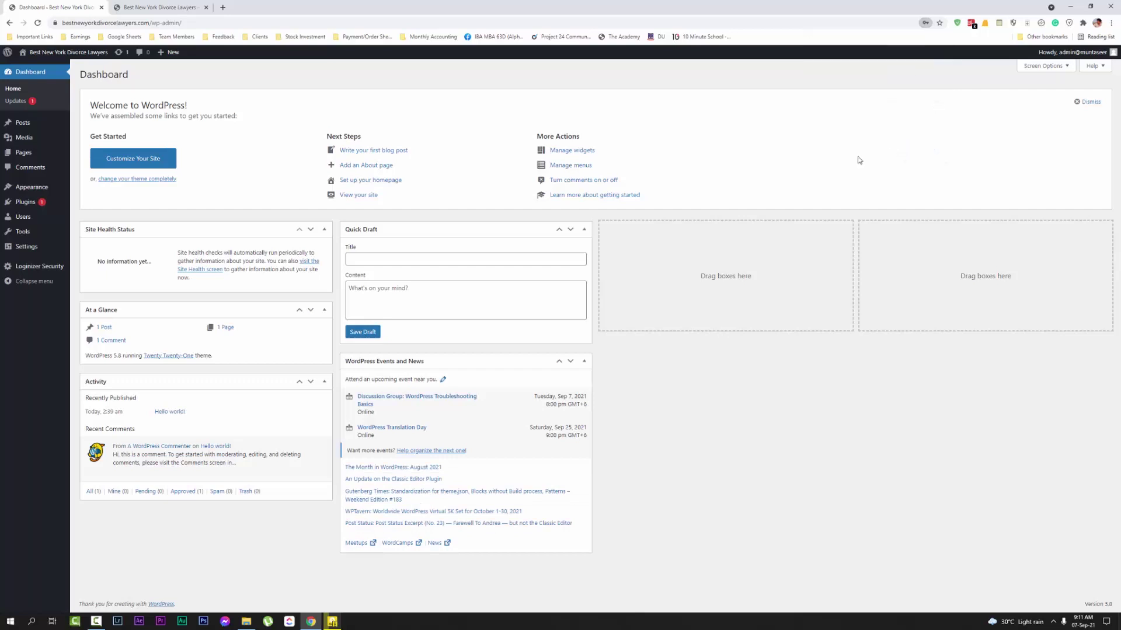
click(187, 6)
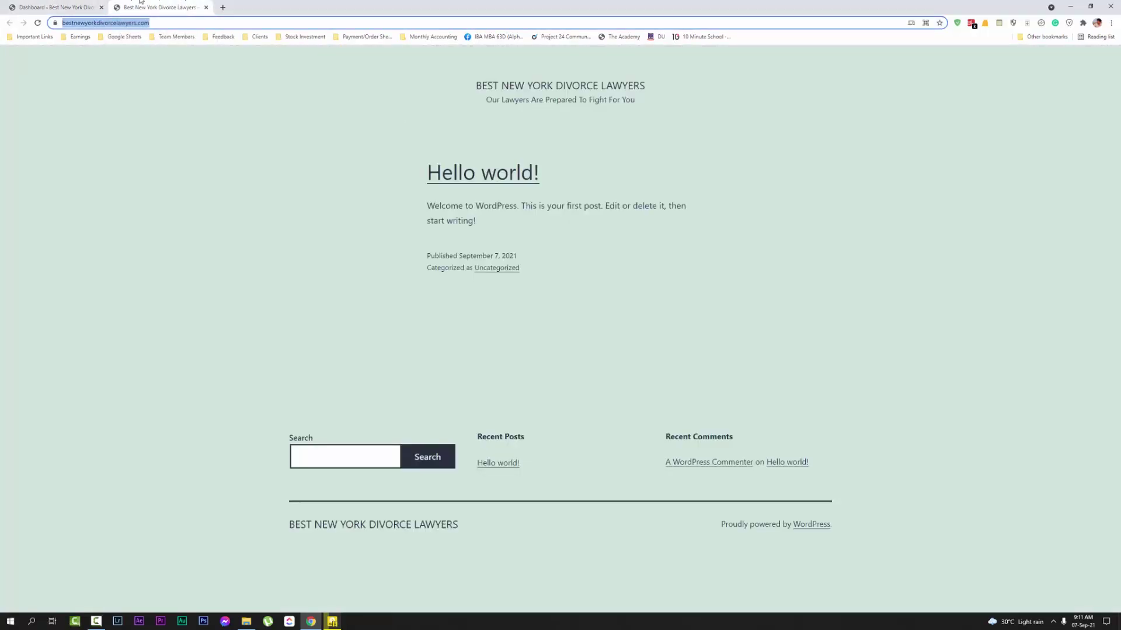
click(76, 7)
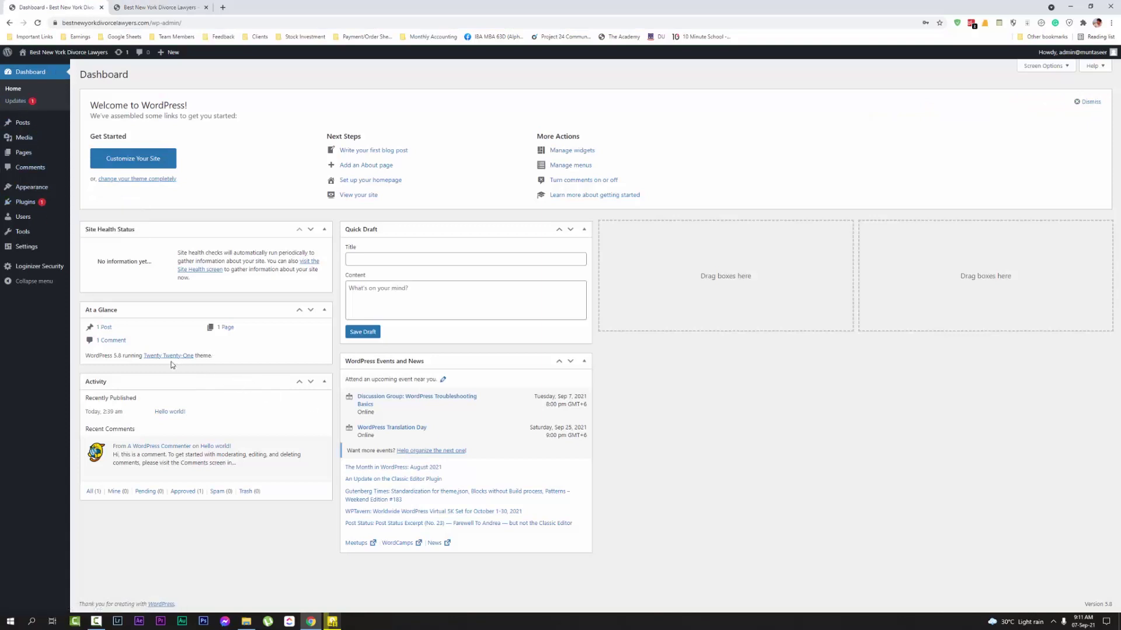
click(34, 126)
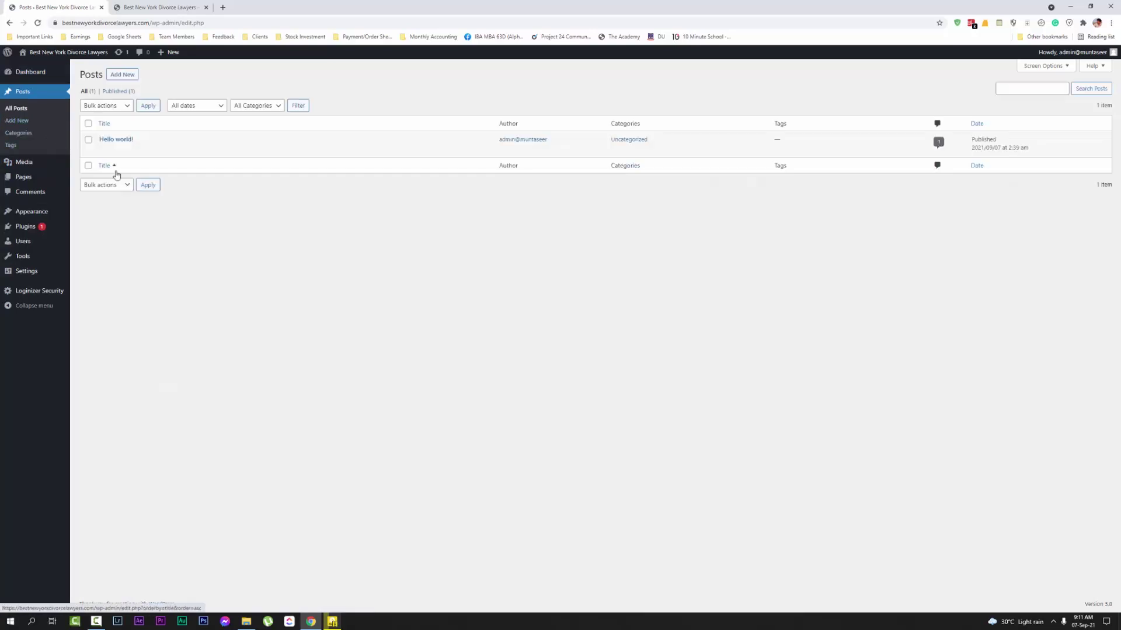
click(150, 150)
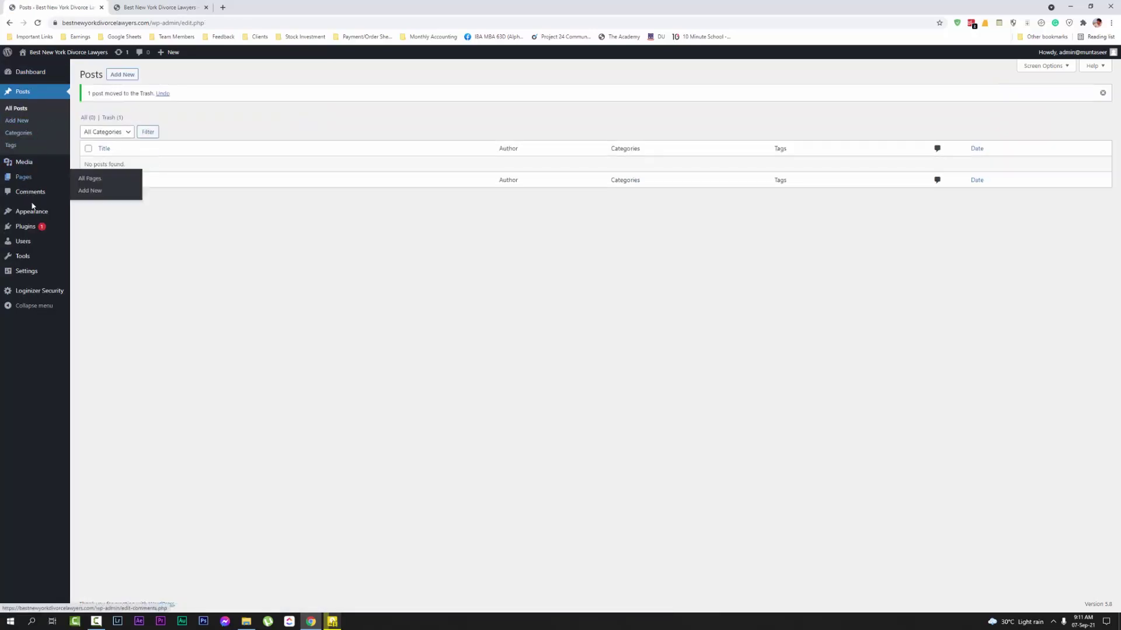
click(23, 176)
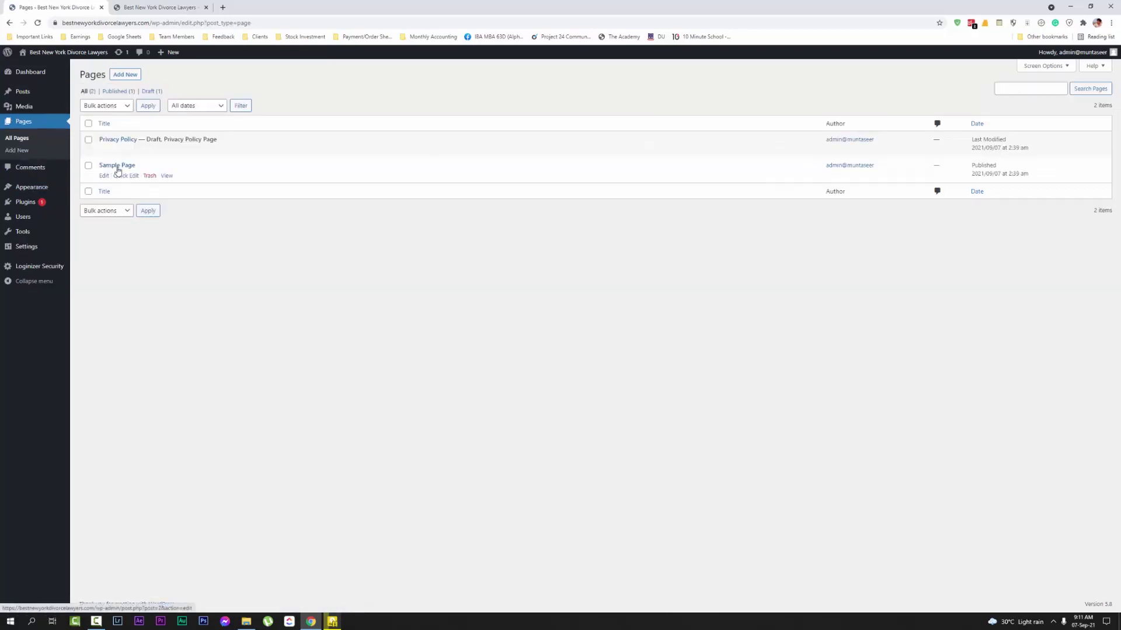
click(150, 176)
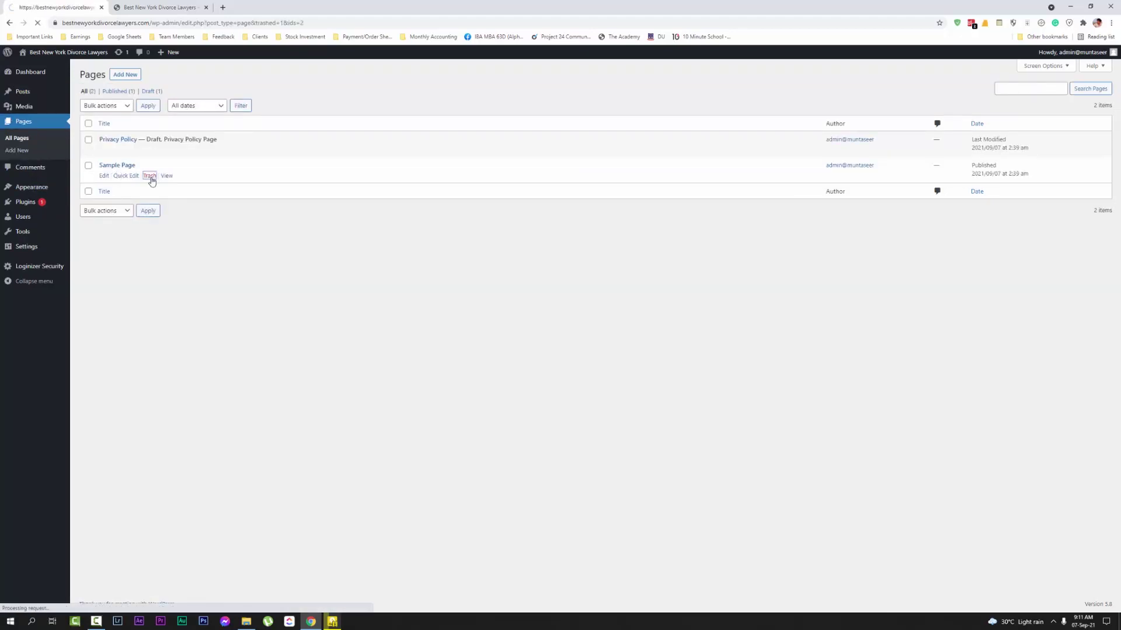
Set the Privacy Policy page's status to Published via Quick Edit, then go to Plugins
click(125, 176)
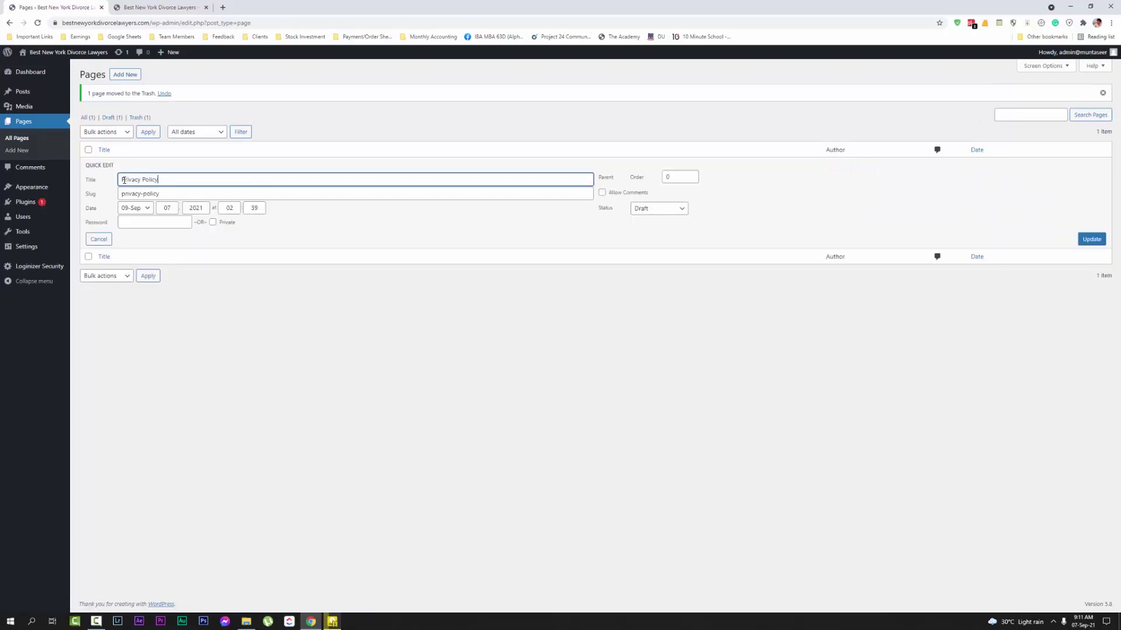
click(632, 212)
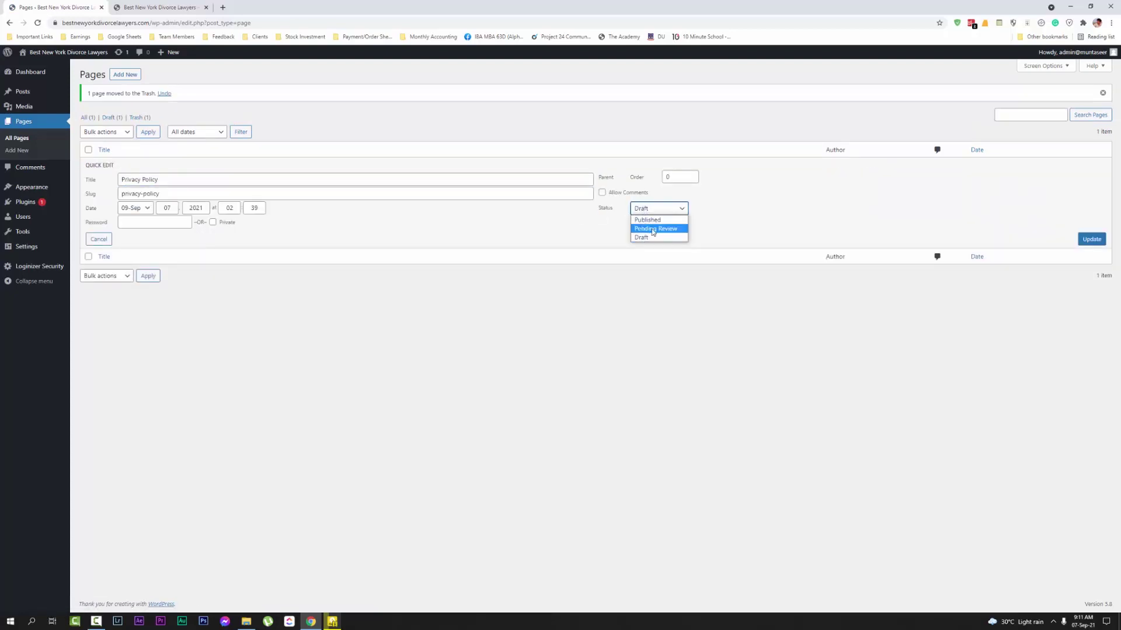
click(645, 219)
click(1086, 239)
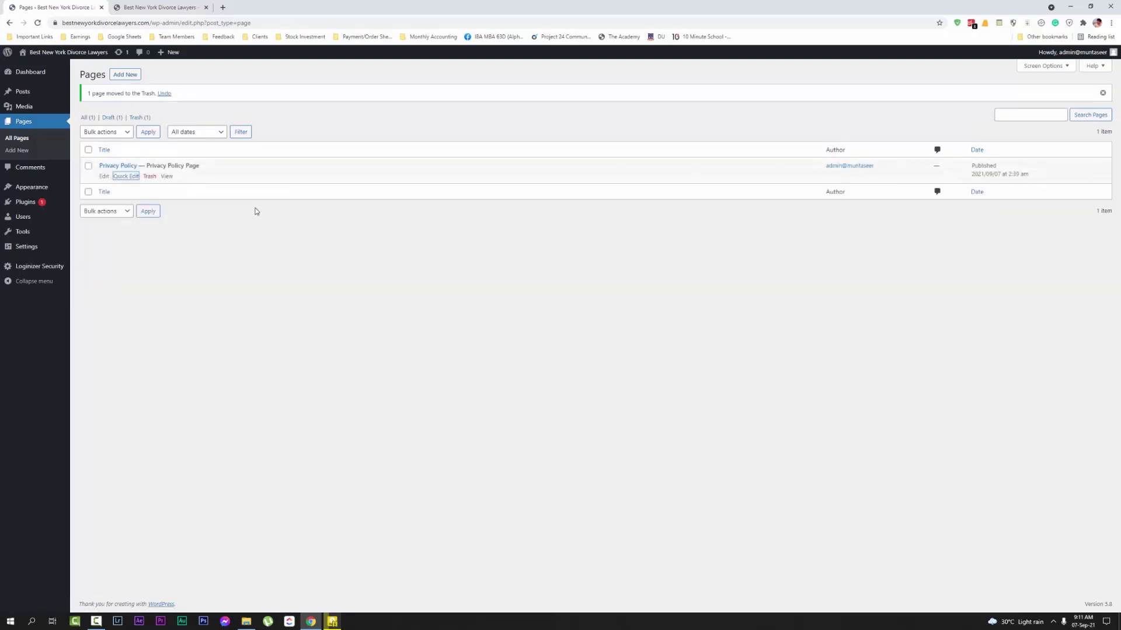
click(17, 204)
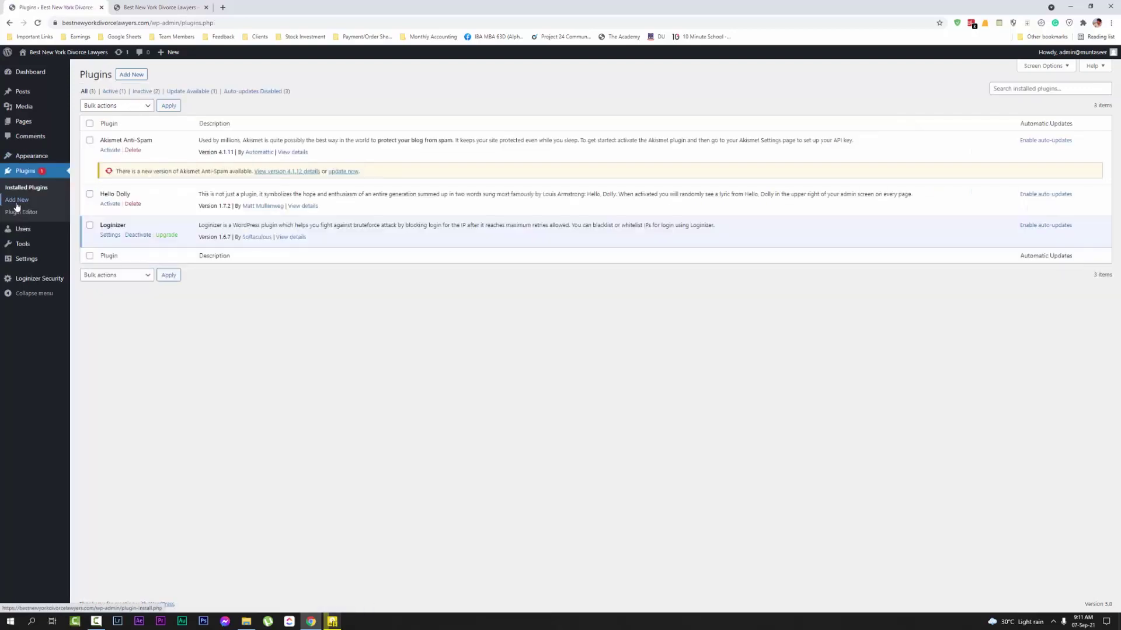
Delete the Akismet Anti-Spam and Hello Dolly plugins, then deactivate and delete Loginizer
click(134, 151)
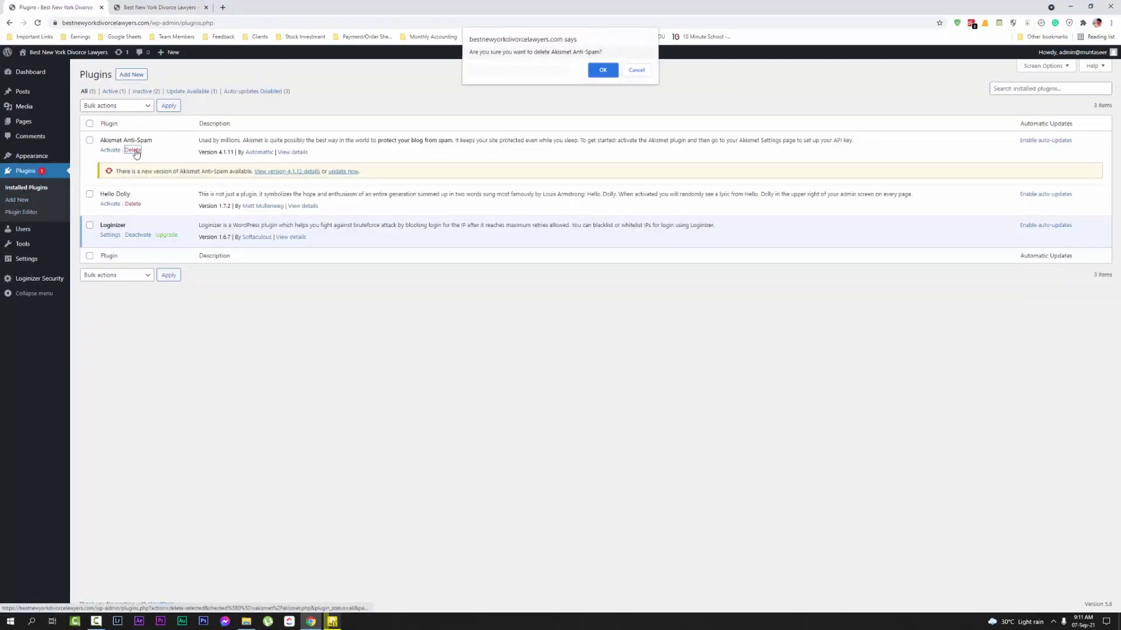
click(594, 75)
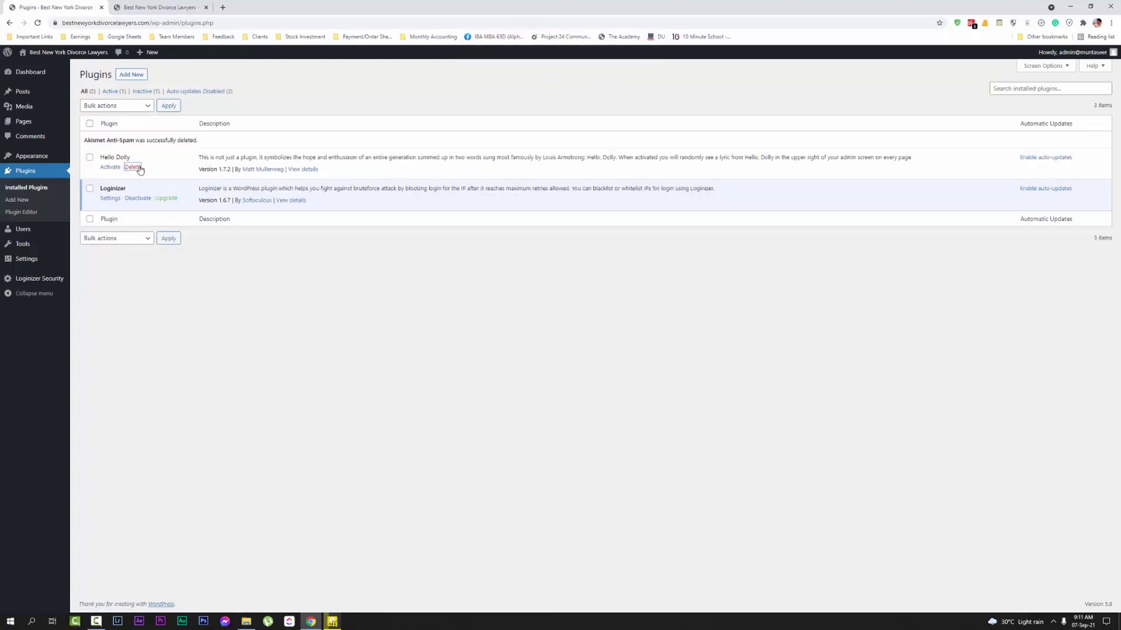
click(133, 167)
click(603, 74)
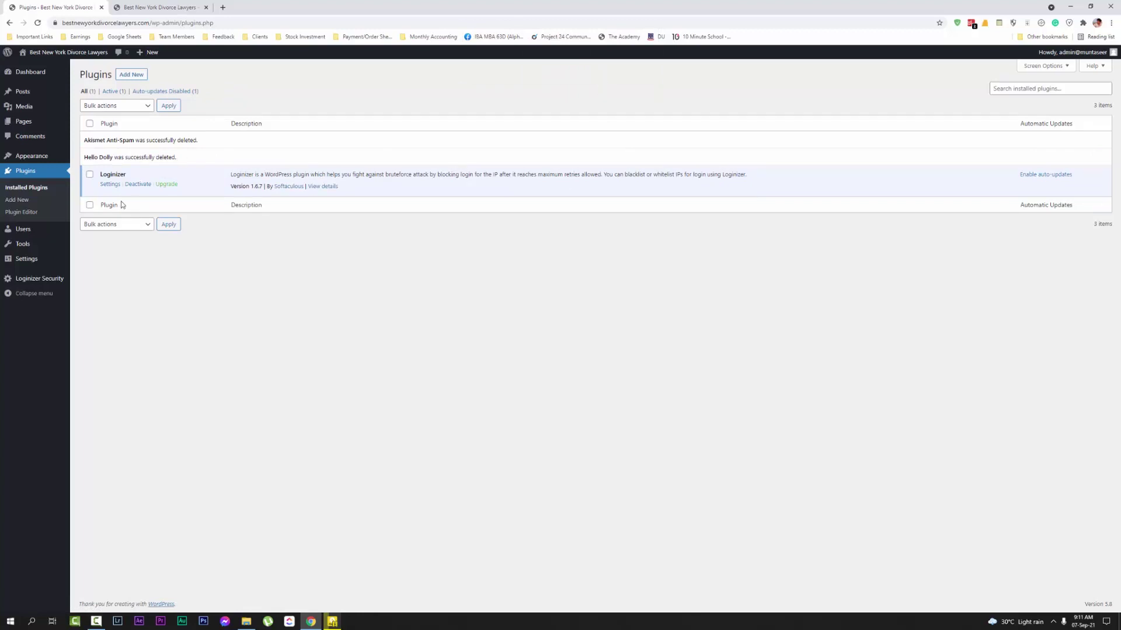
click(138, 184)
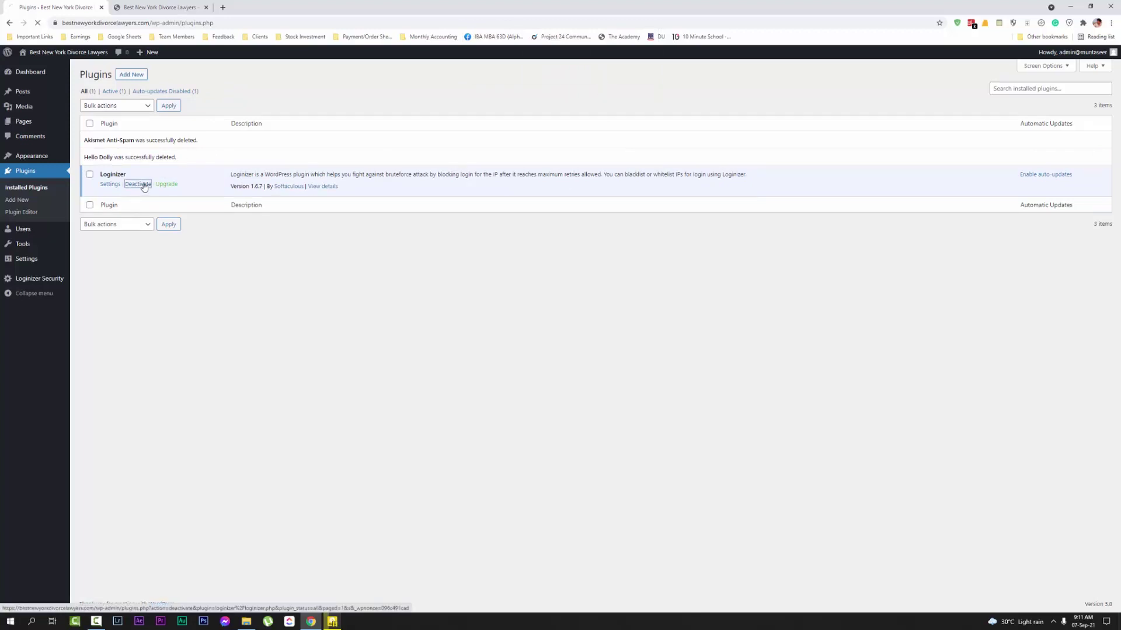
click(133, 176)
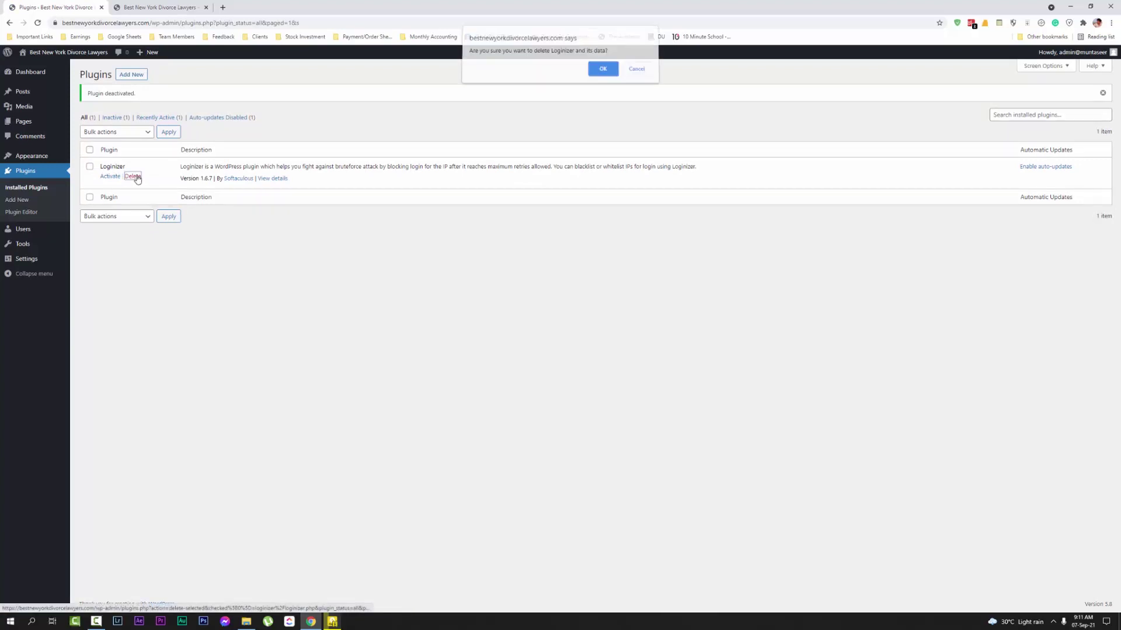
click(599, 74)
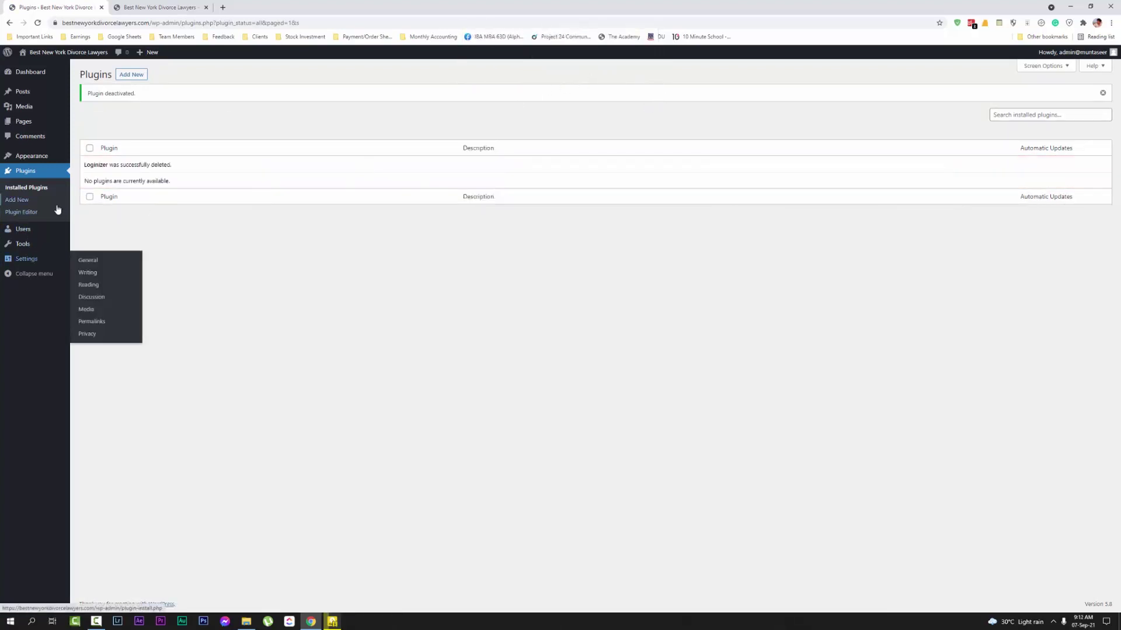
Delete the Twenty Nineteen and Twenty Twenty themes
mouse_move(49, 163)
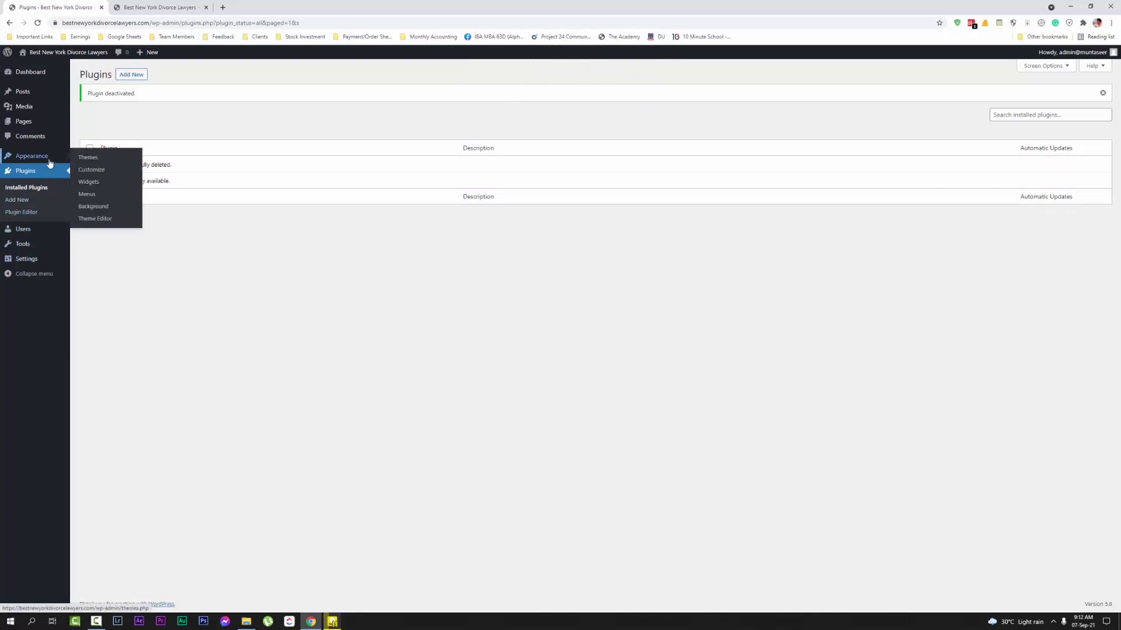
click(110, 161)
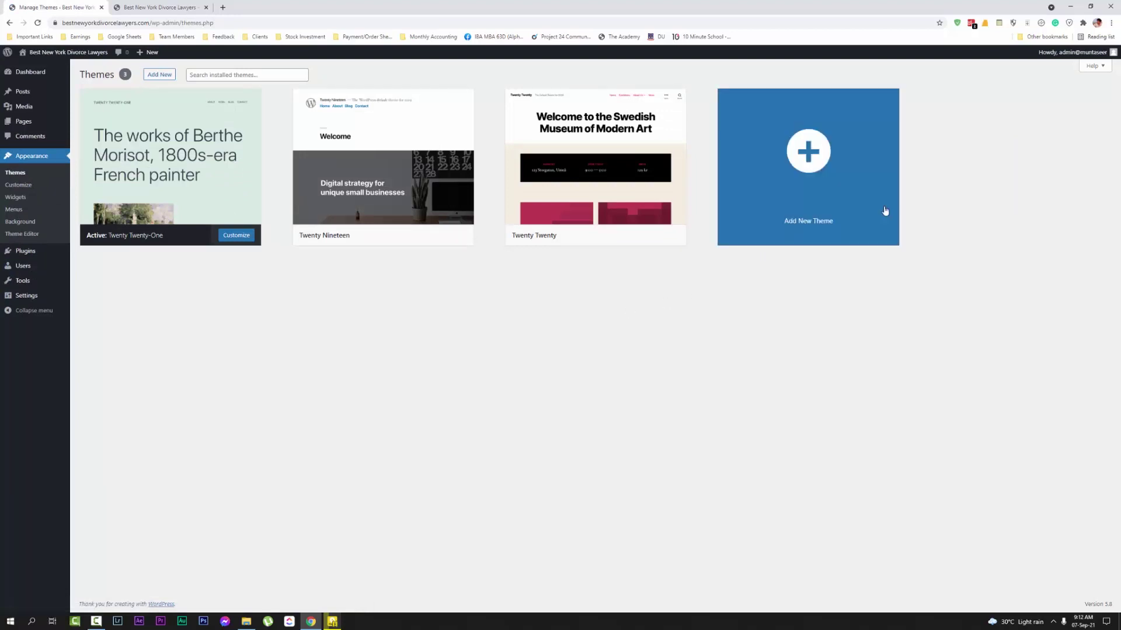
click(459, 162)
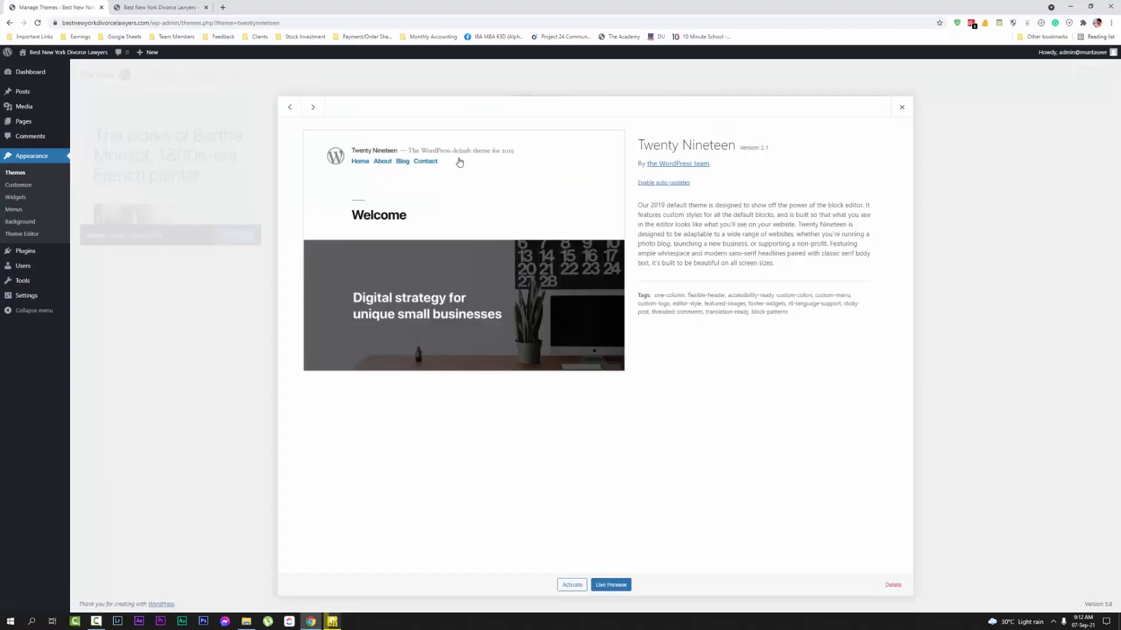
click(891, 585)
click(601, 89)
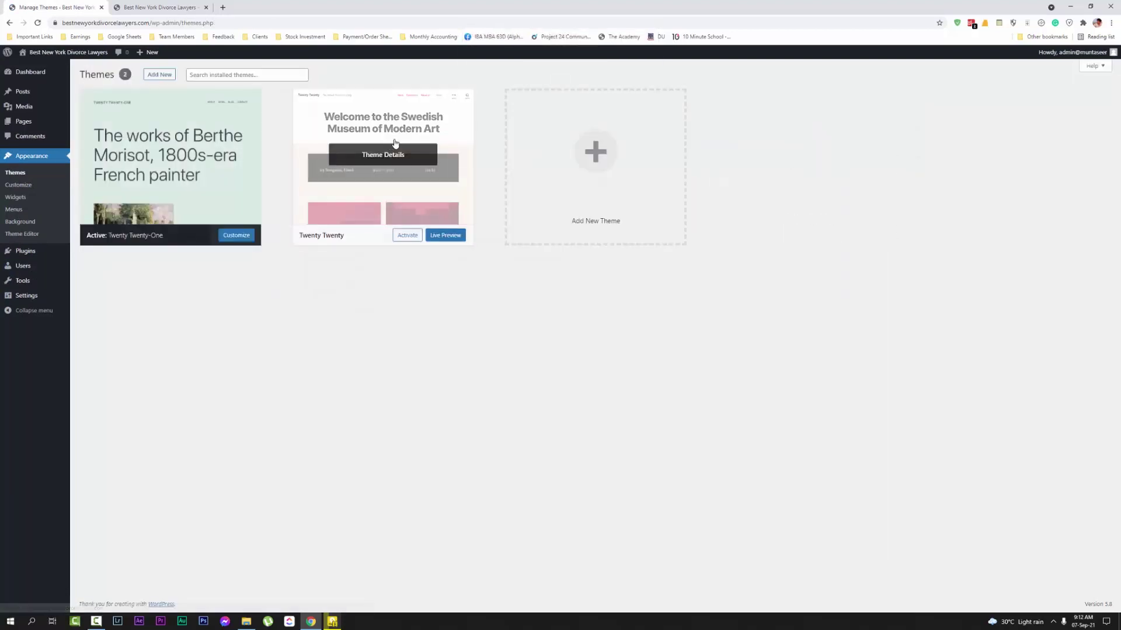
click(393, 154)
click(893, 585)
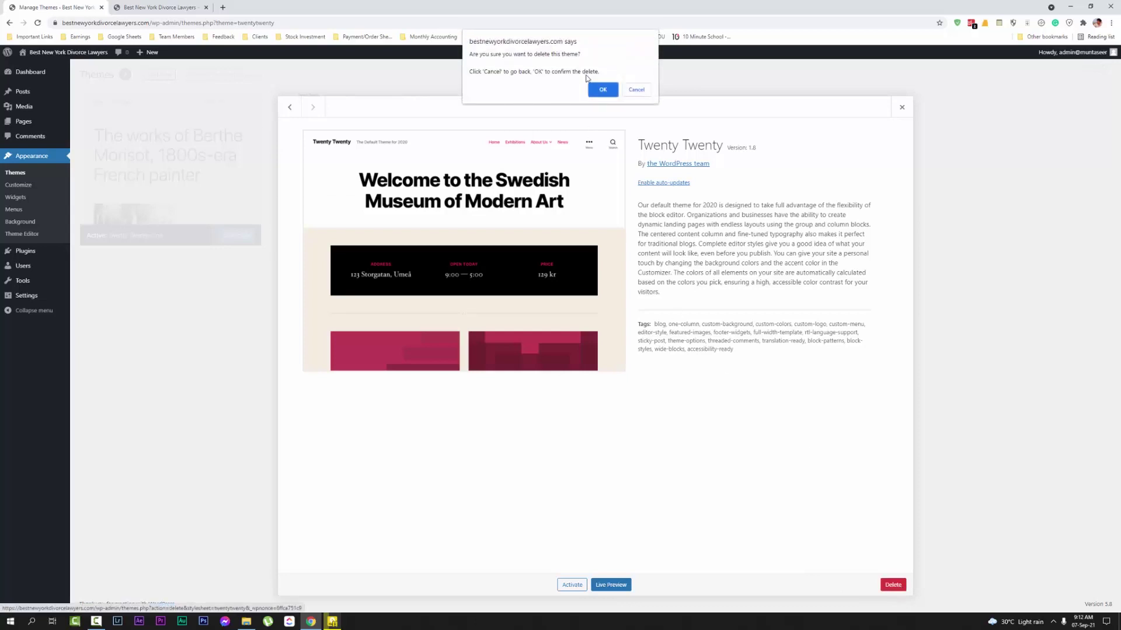
click(601, 88)
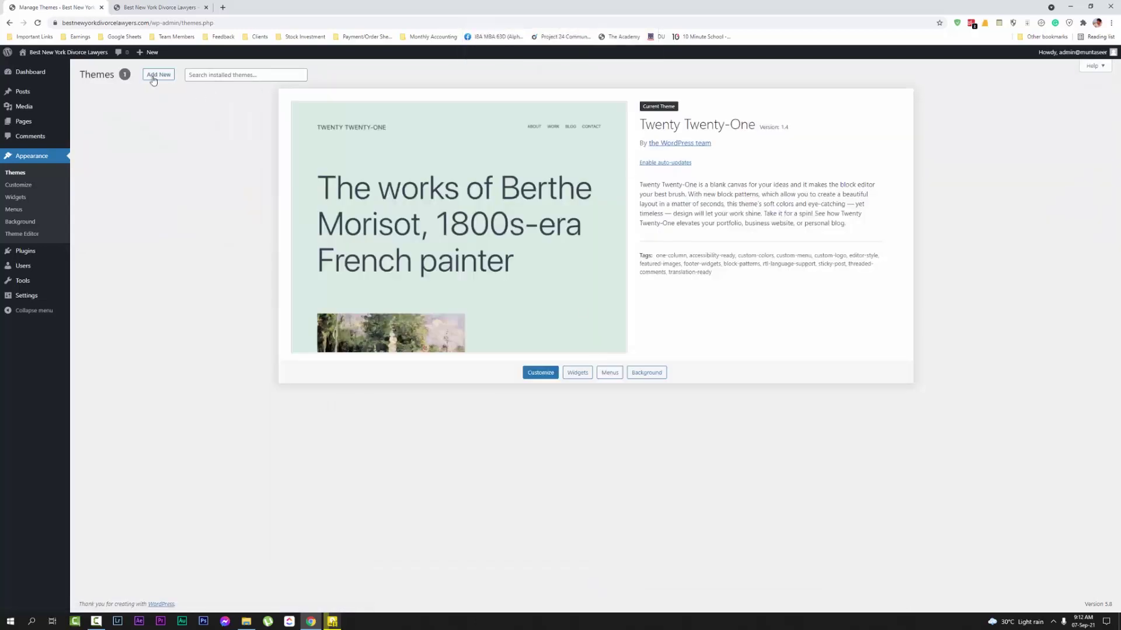
Search the theme directory for 'kadence', then install and activate the Kadence theme
click(153, 78)
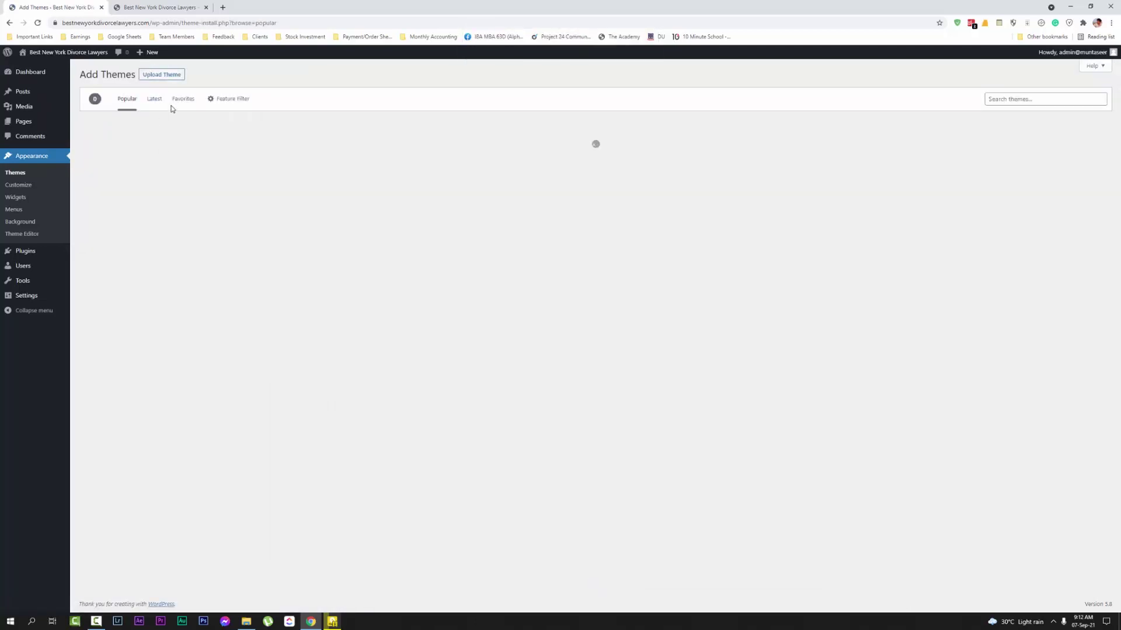
click(1003, 101)
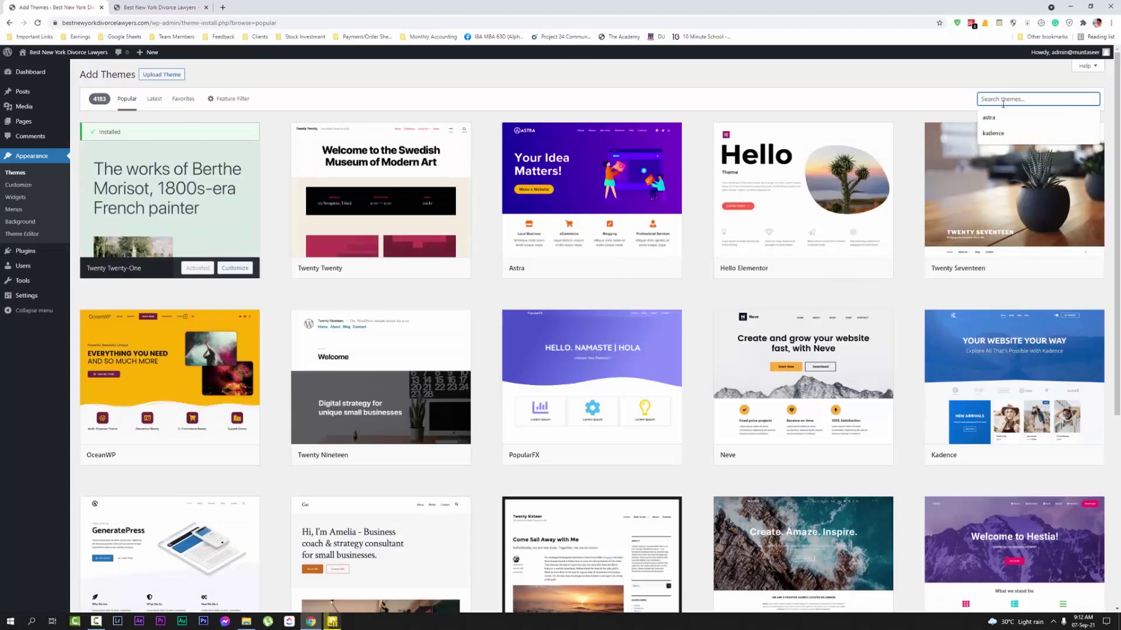
text(kadence)
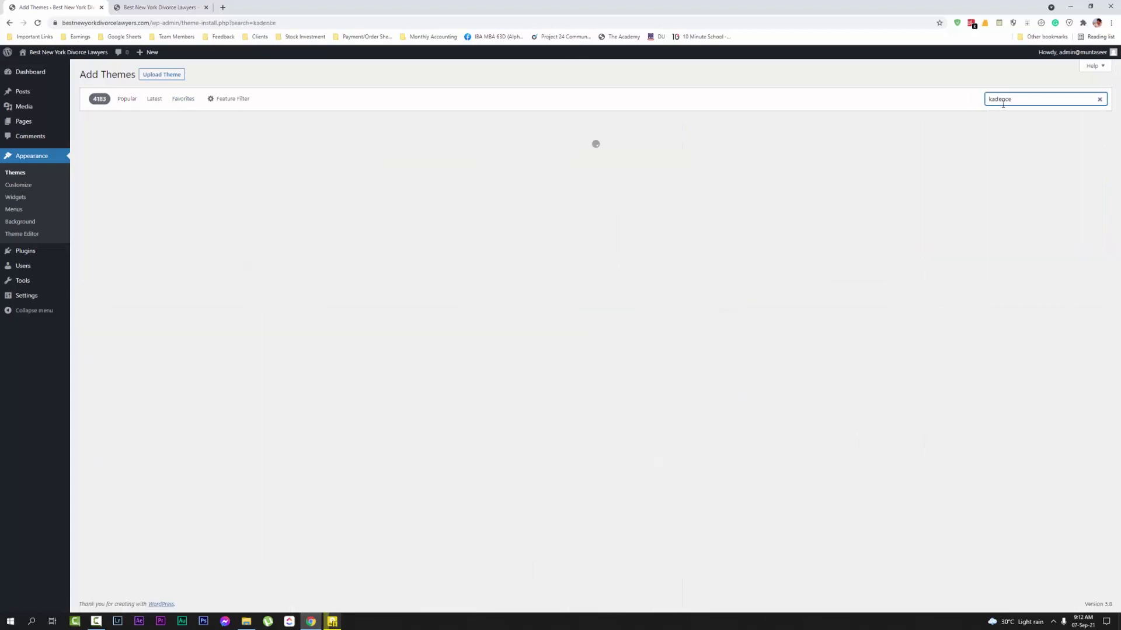
mouse_move(121, 209)
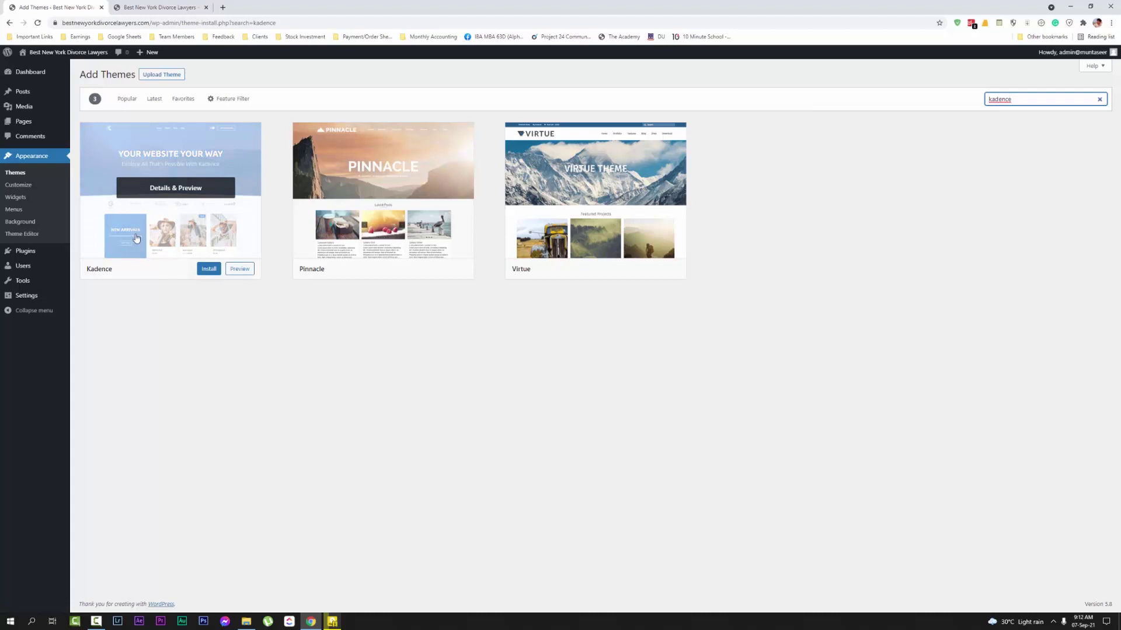
click(208, 270)
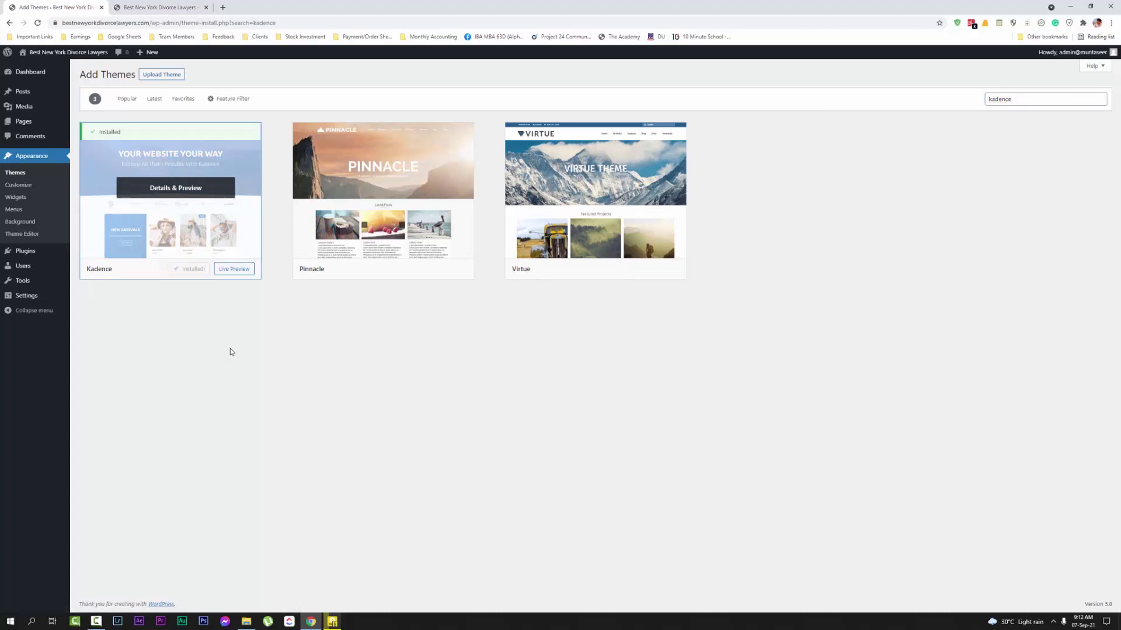
click(186, 271)
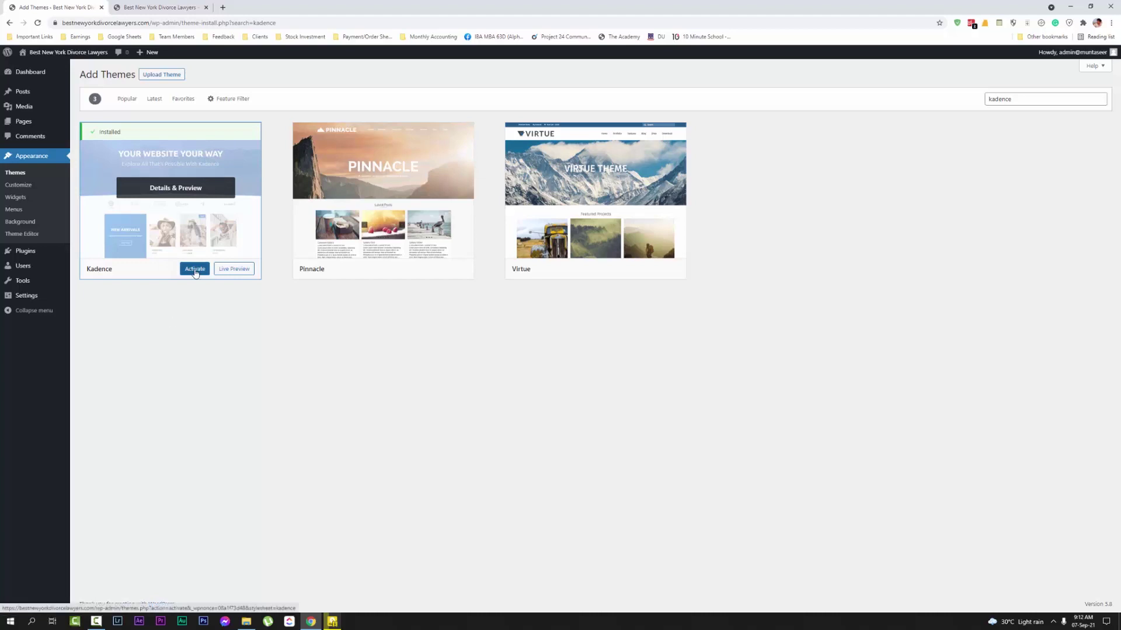
click(204, 4)
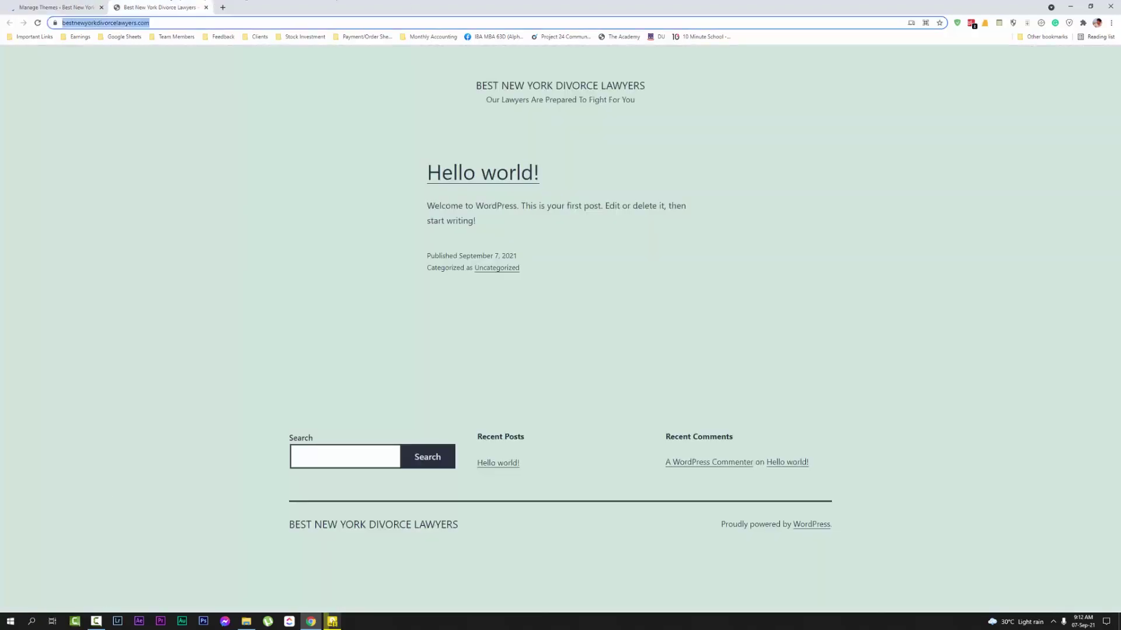
Reload the front page to show Kadence, then install Kadence Starter Templates from the welcome notice
key(ctrl+Tab)
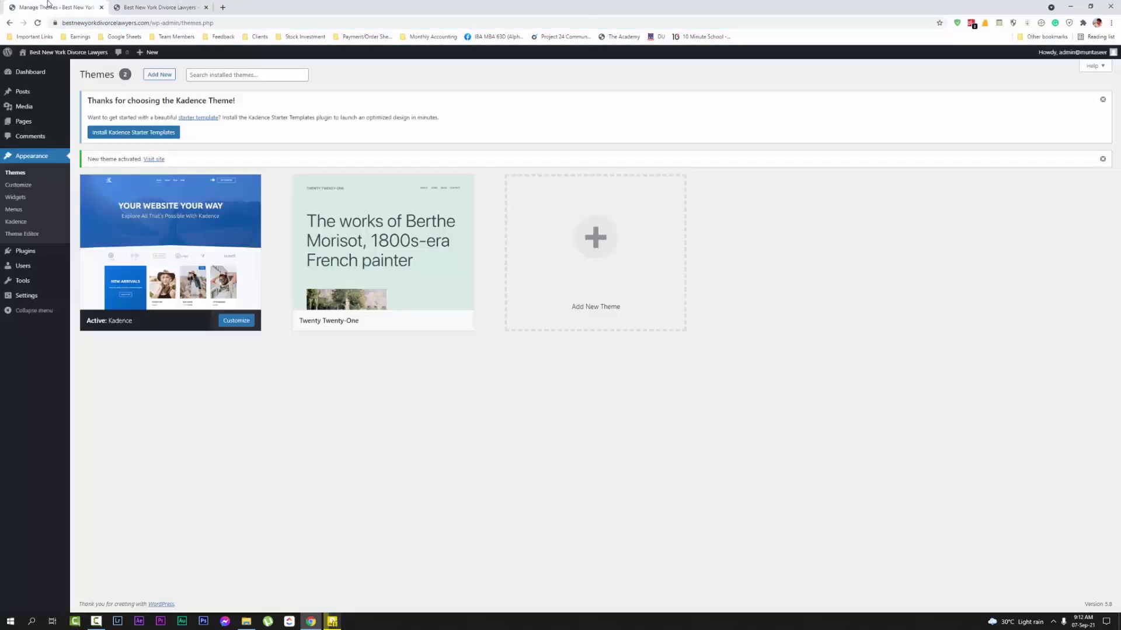
key(ctrl+Tab)
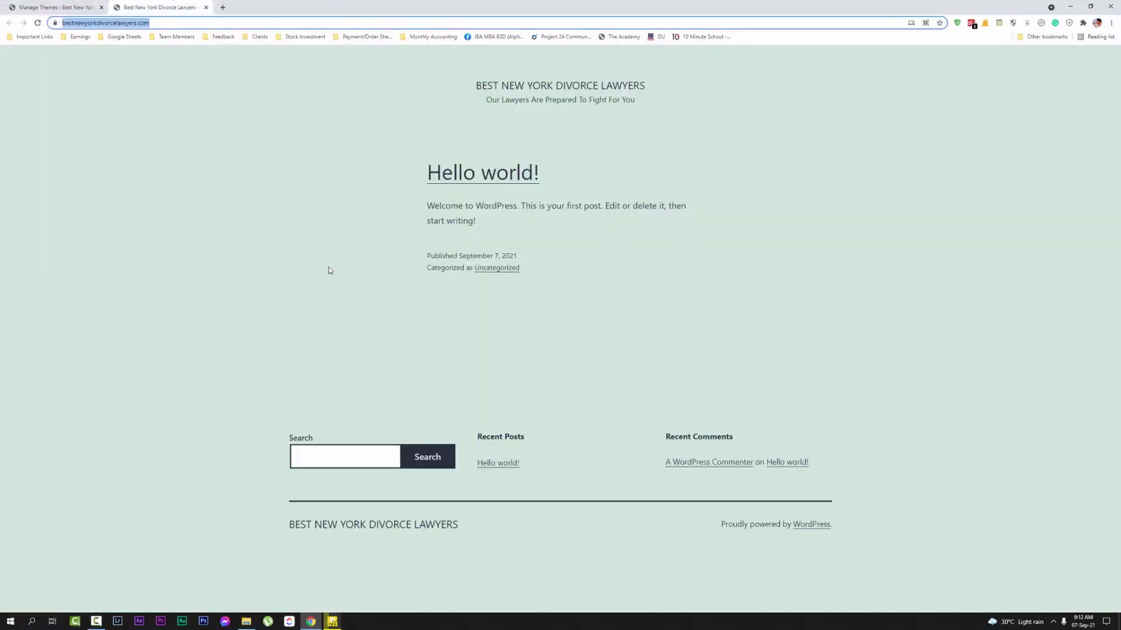
key(Return)
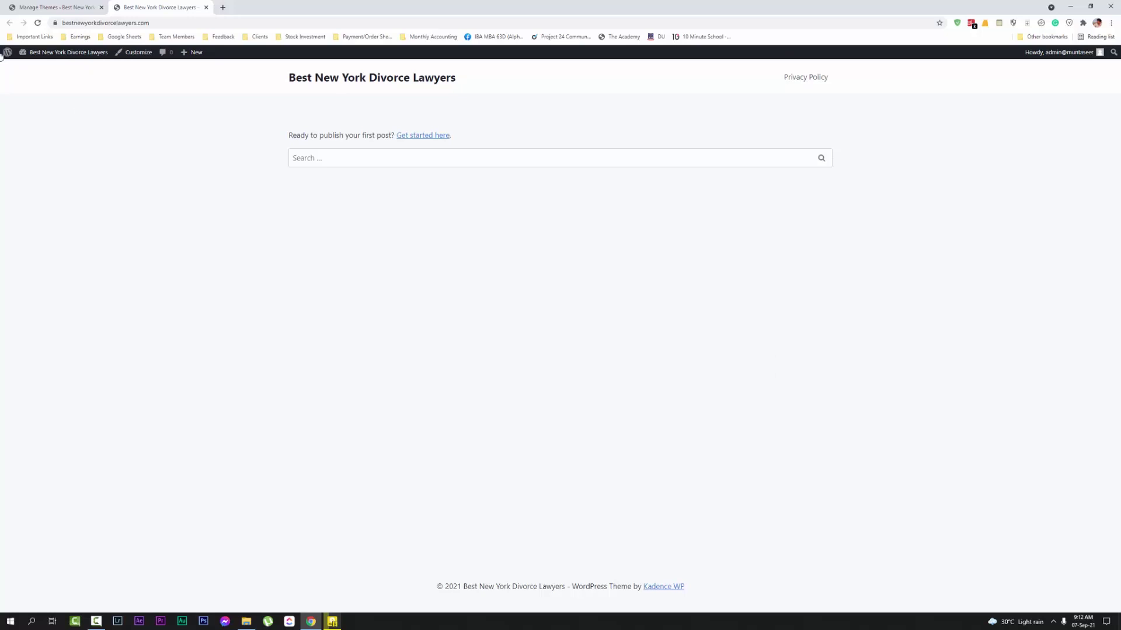
click(55, 7)
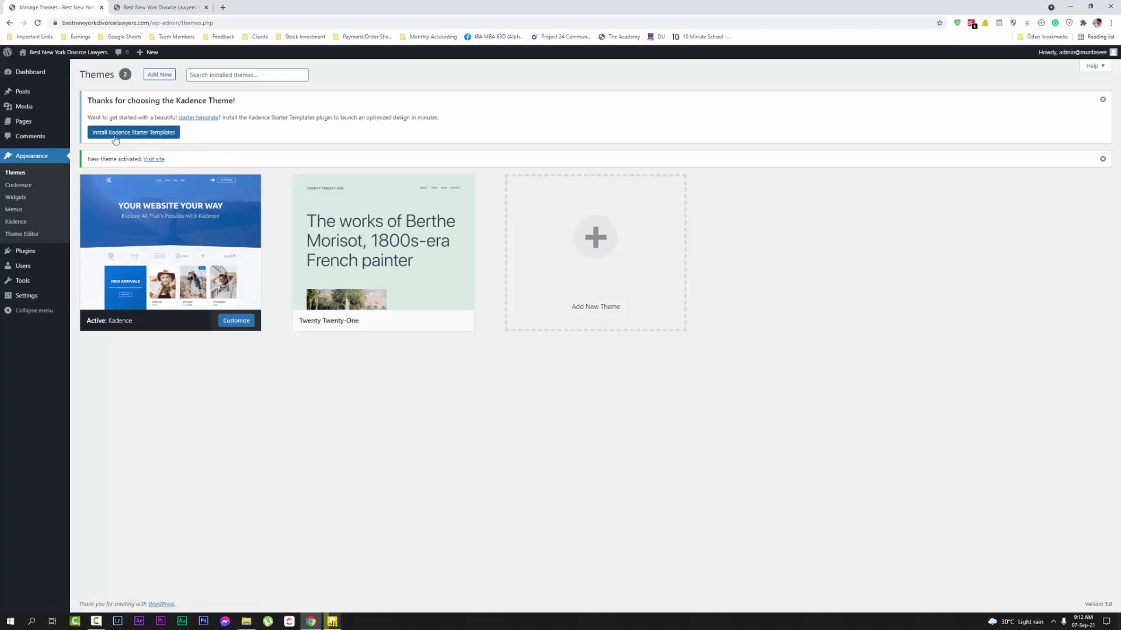
click(160, 138)
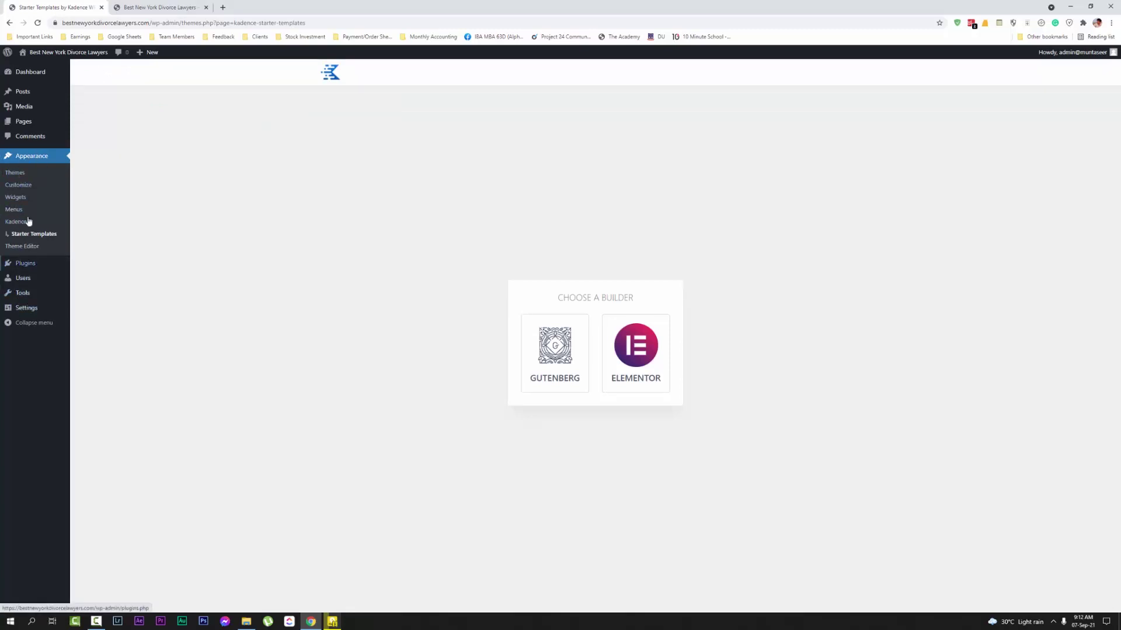
Search Add New plugins for 'kadenc' and install Gutenberg Blocks by Kadence Blocks
mouse_move(25, 266)
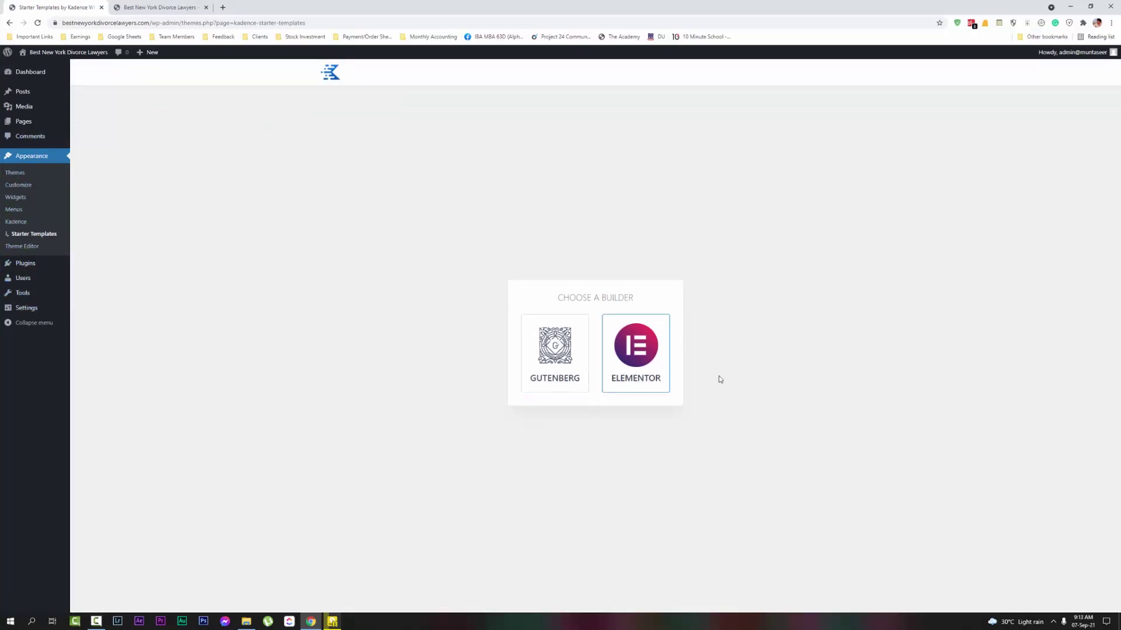
click(41, 266)
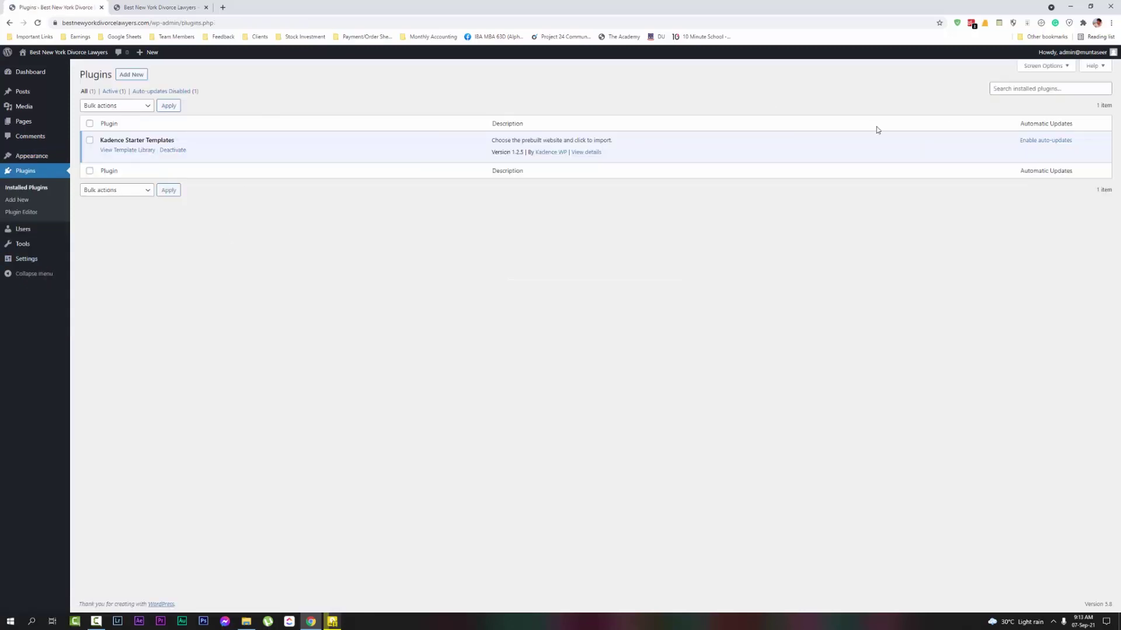
click(146, 75)
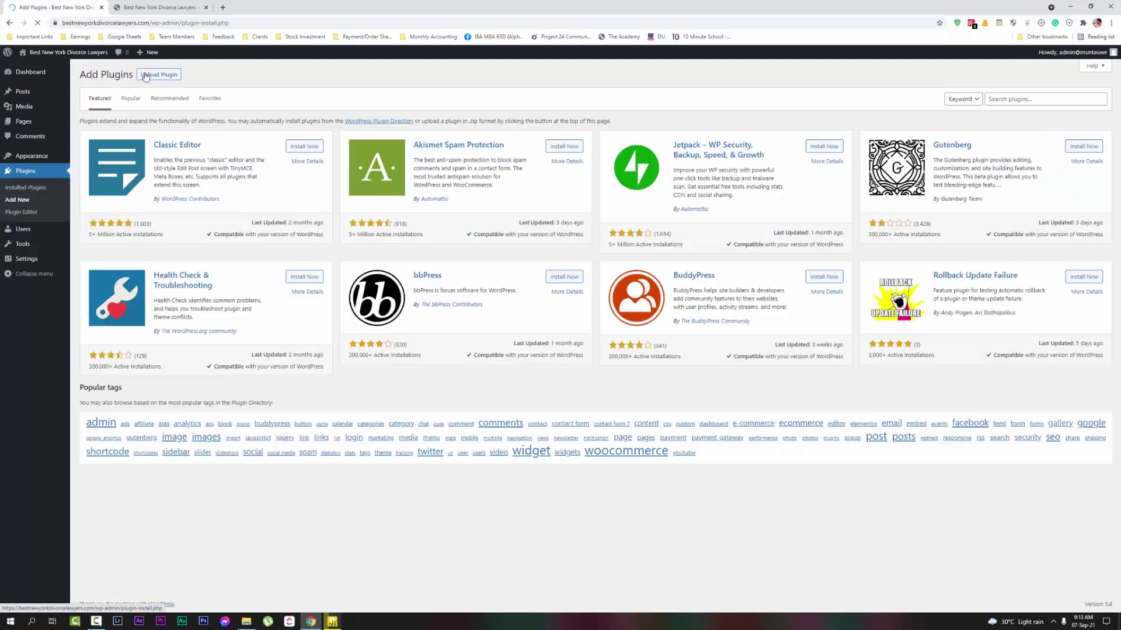
click(1019, 101)
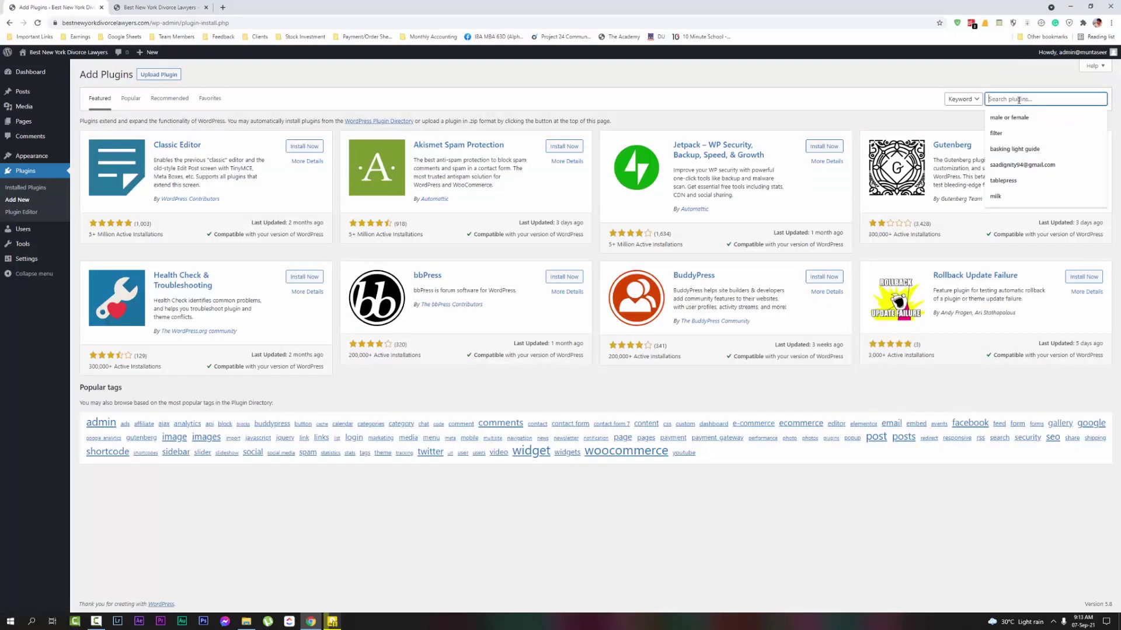
text(kadence blocks)
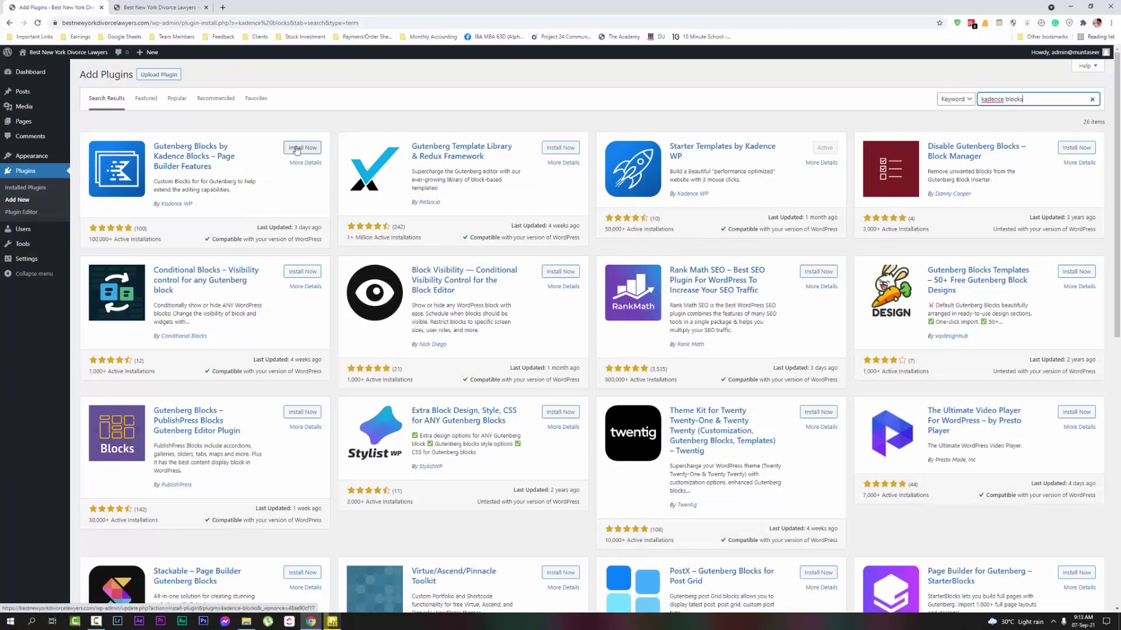
click(297, 149)
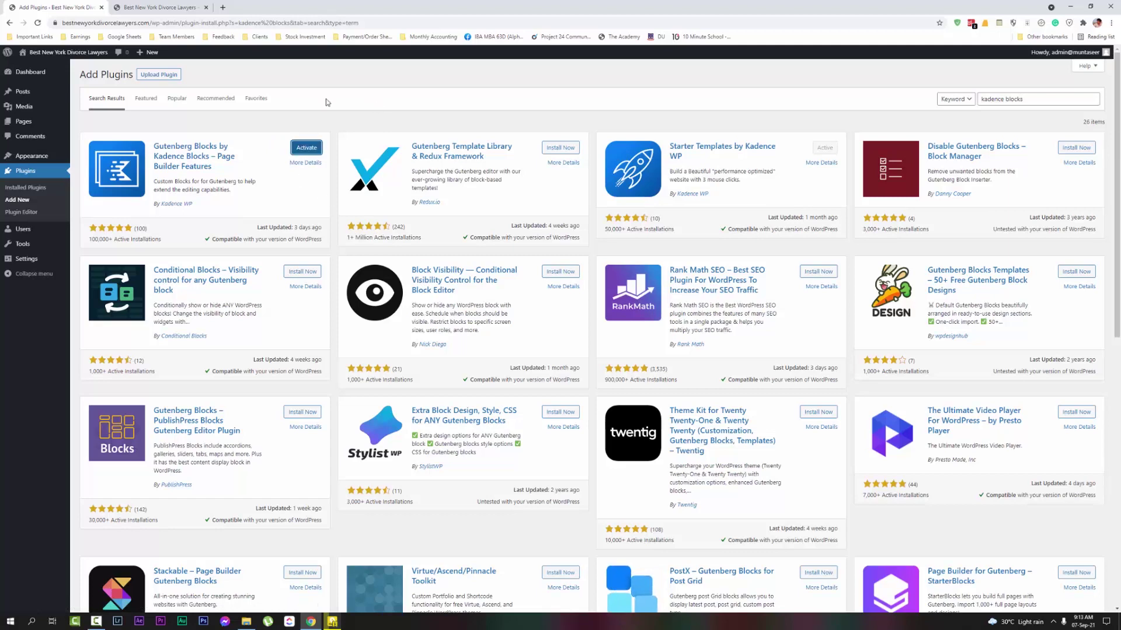
click(162, 7)
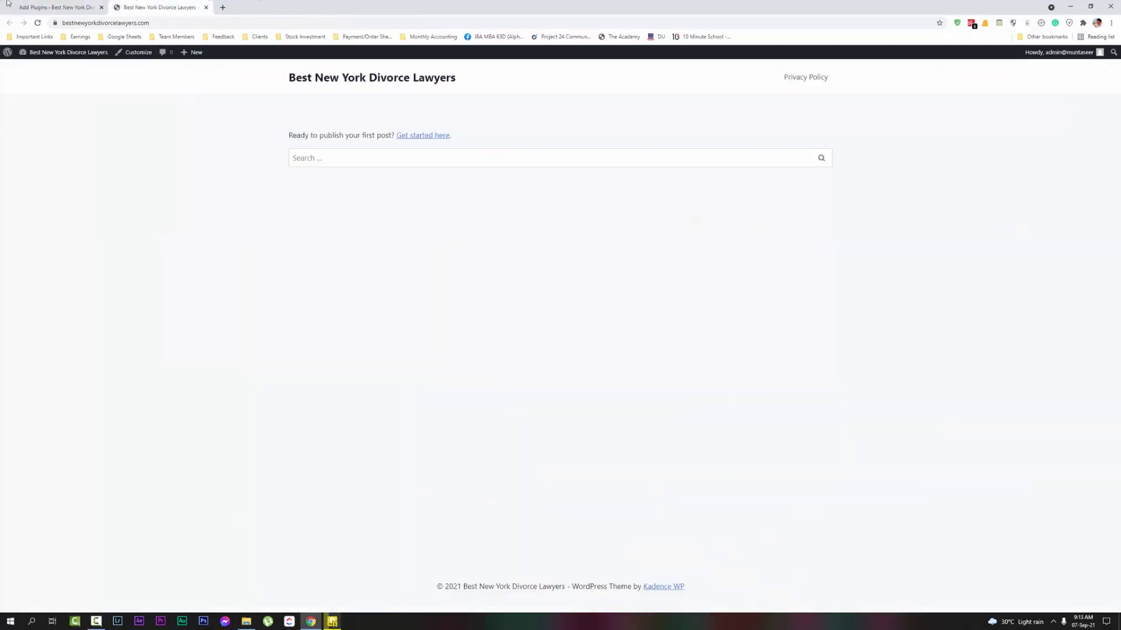
Return to the Kadence Blocks settings, open the empty Posts list, and glance at the live site
click(7, 3)
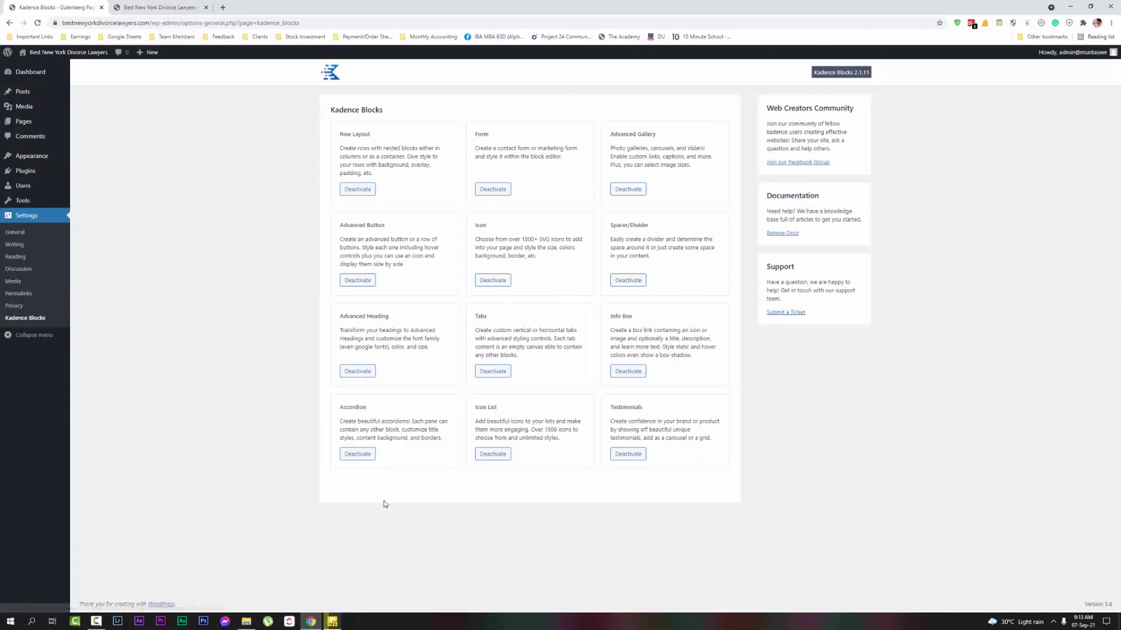
click(38, 79)
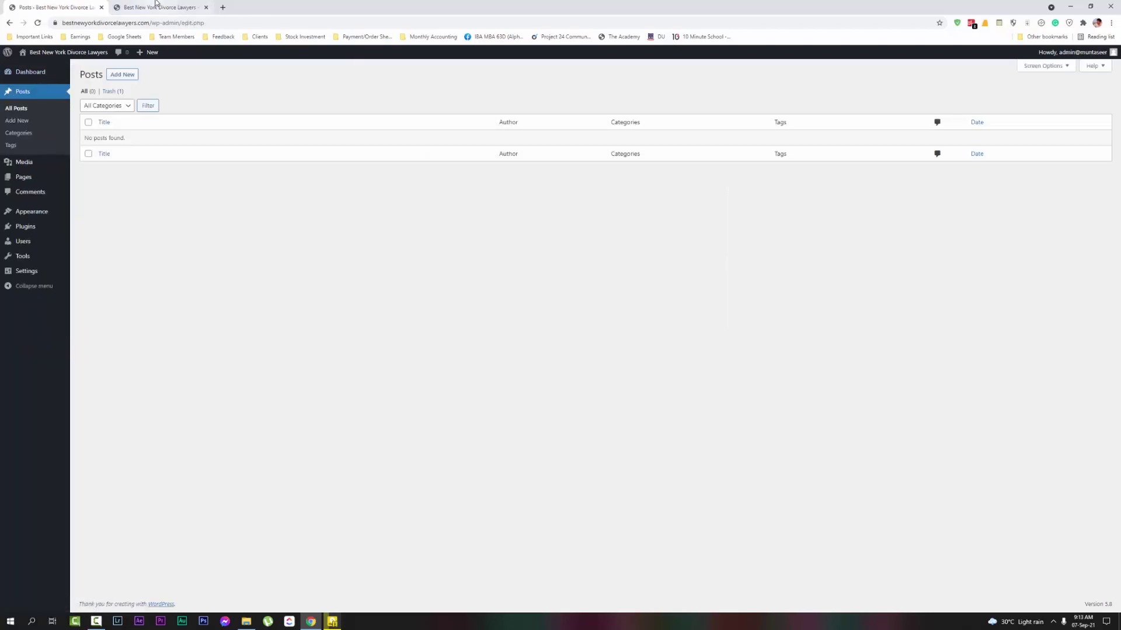
click(173, 6)
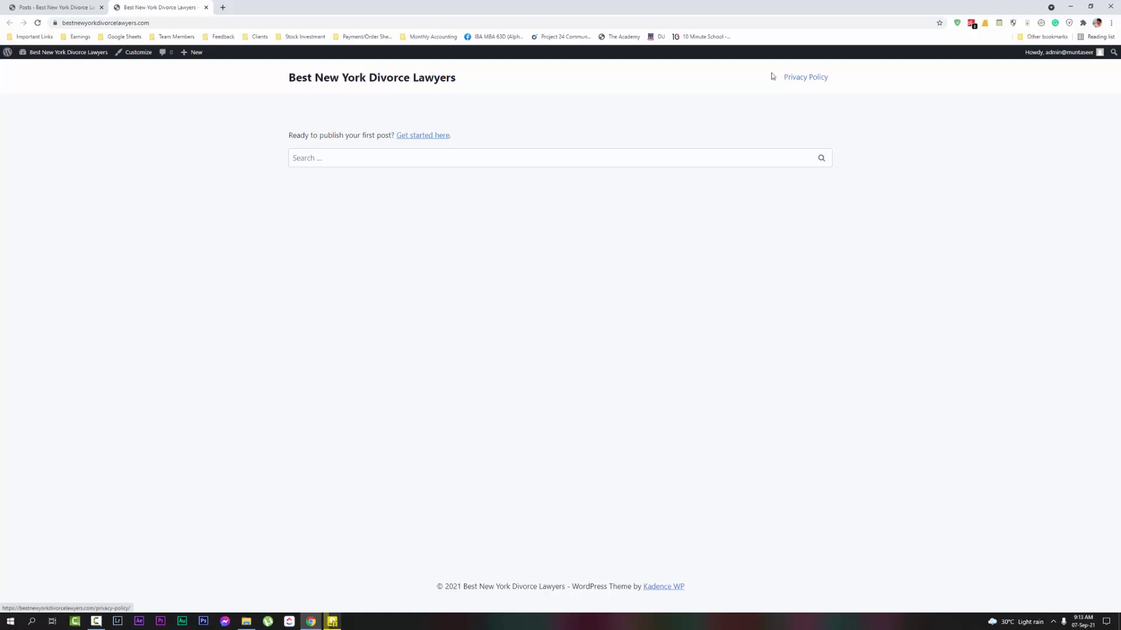
click(33, 6)
mouse_move(60, 237)
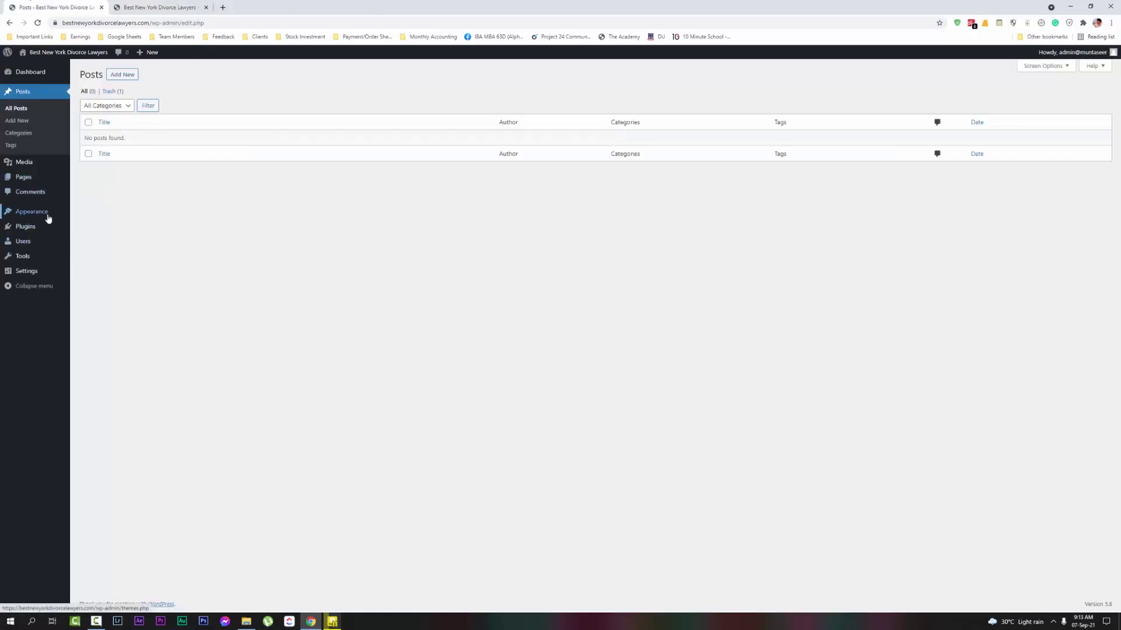
mouse_move(49, 217)
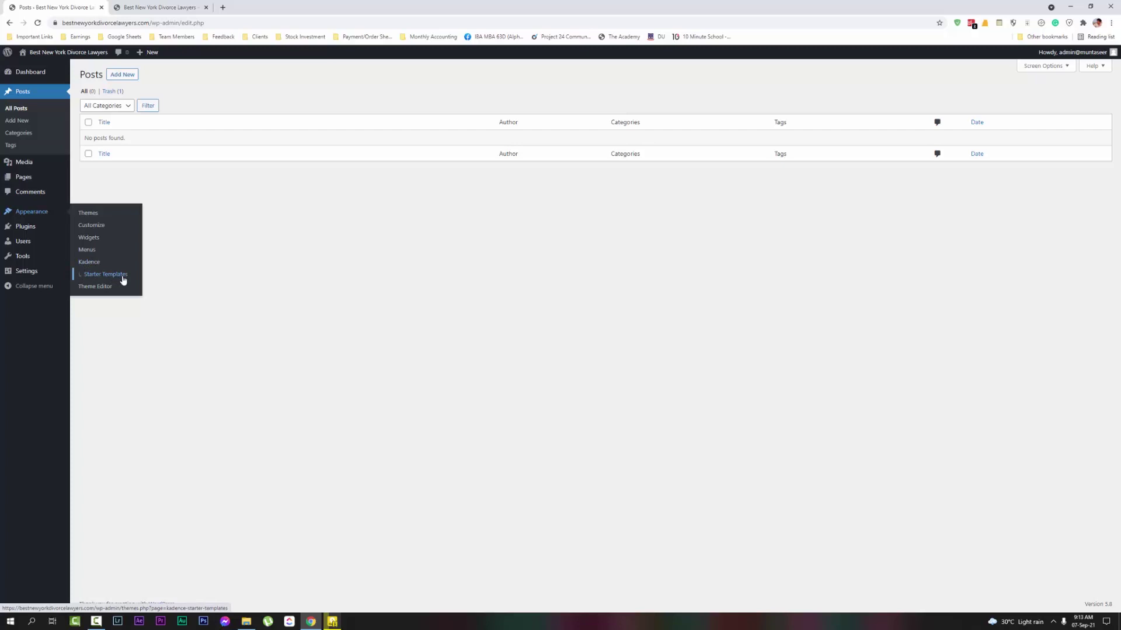
Open the Kadence Starter Templates library with Gutenberg as the builder and browse the templates
click(123, 279)
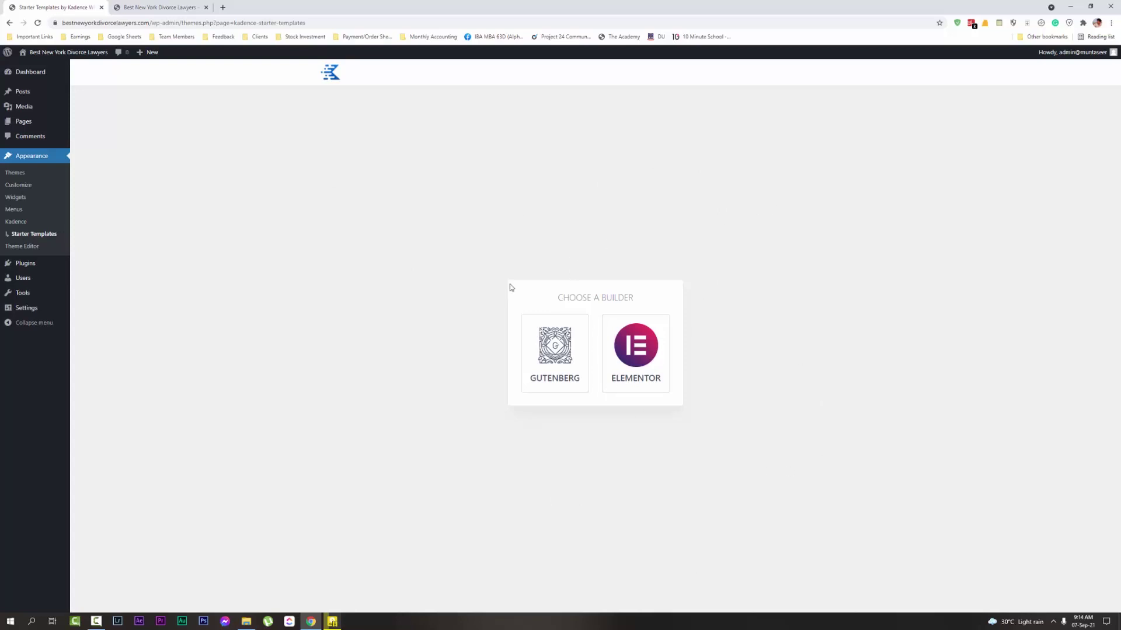
click(545, 338)
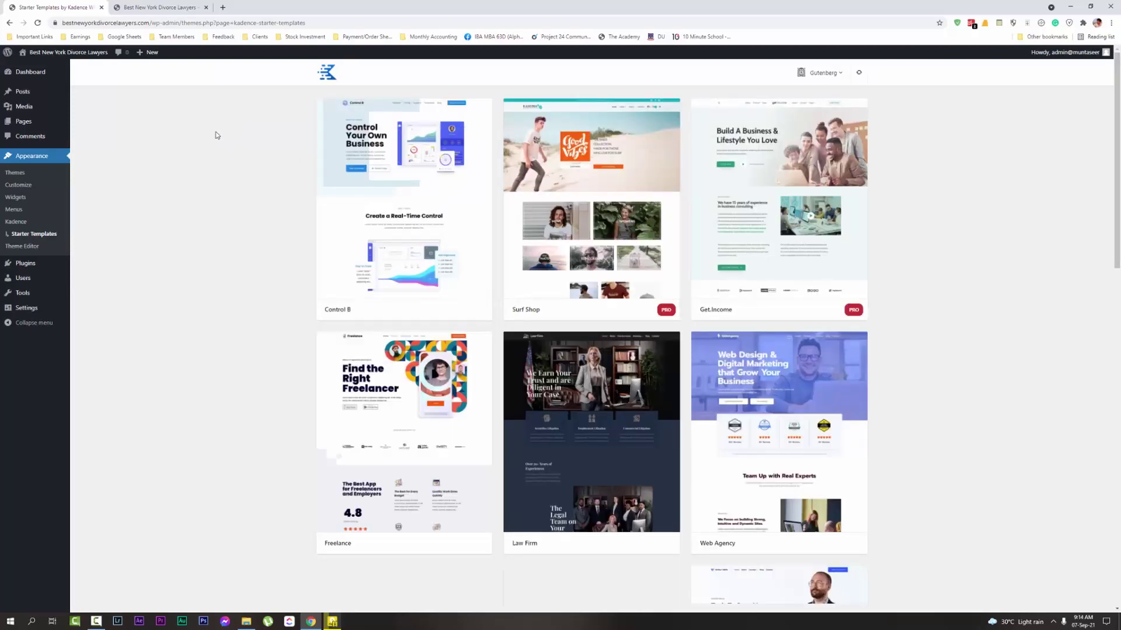
scroll(255, 235, down, 6)
scroll(265, 197, up, 6)
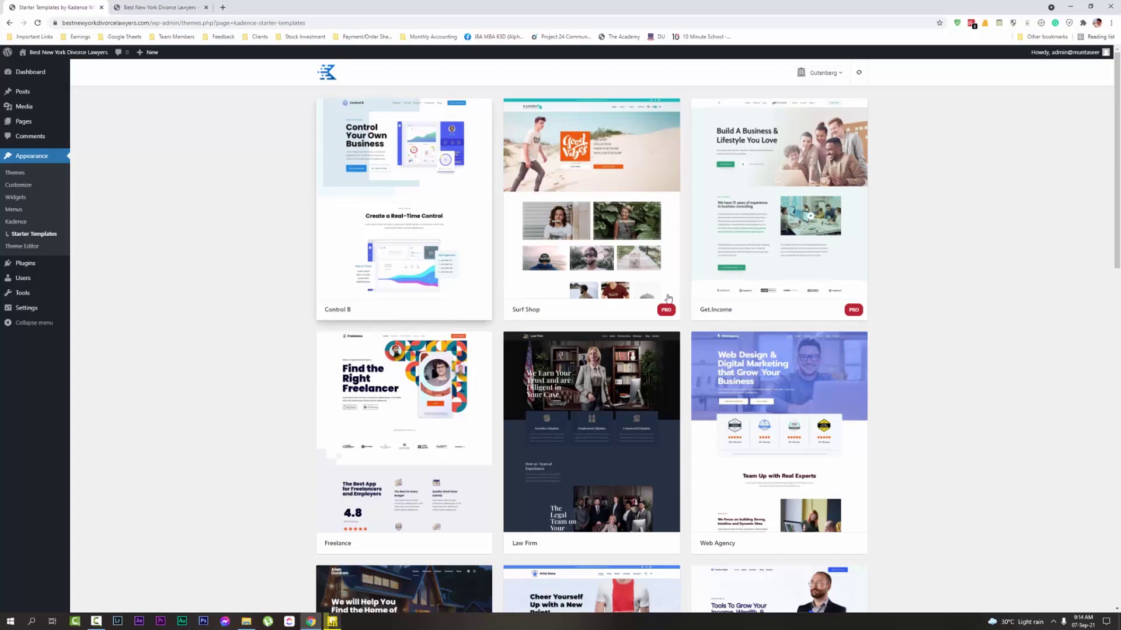
scroll(972, 365, down, 2)
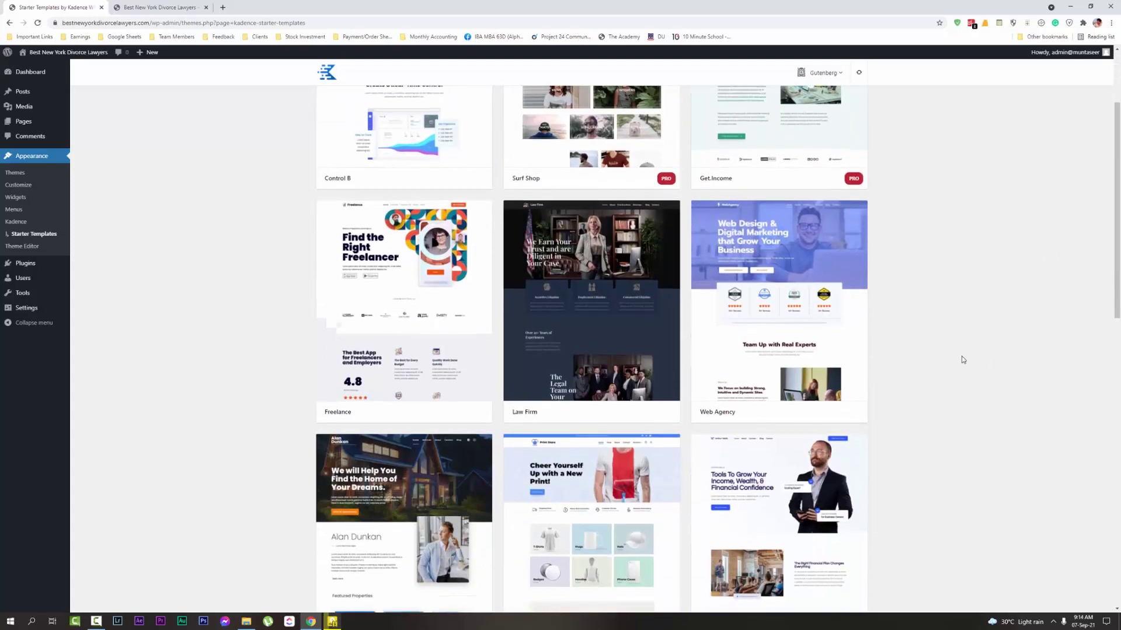
scroll(923, 446, down, 2)
scroll(922, 446, up, 2)
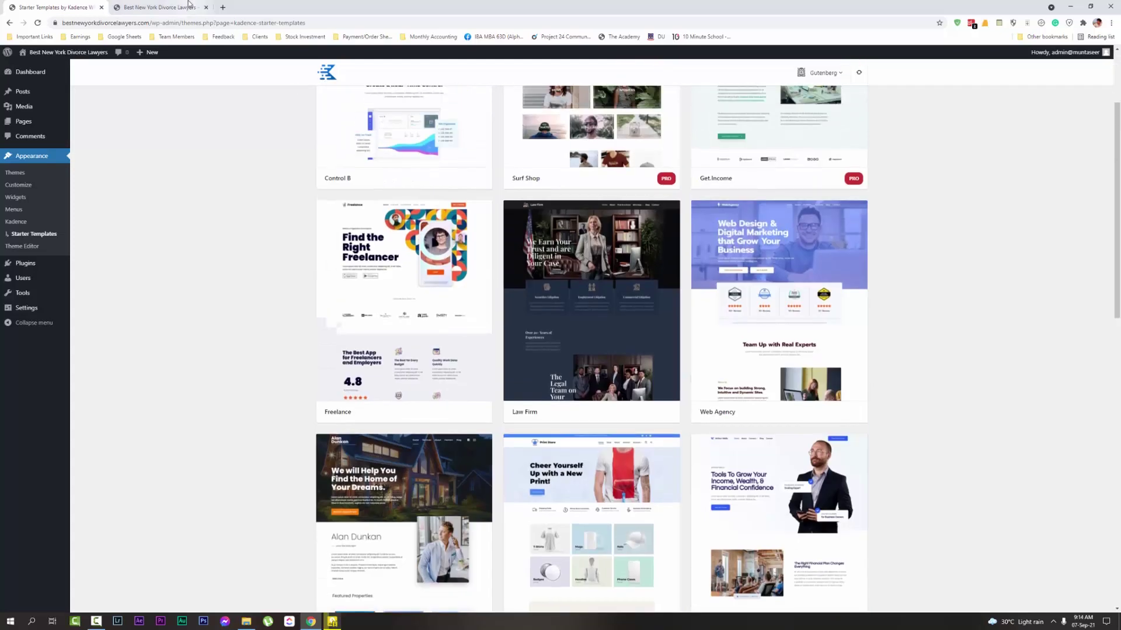
Open the Law Firm template's import options
click(113, 7)
click(58, 7)
click(157, 7)
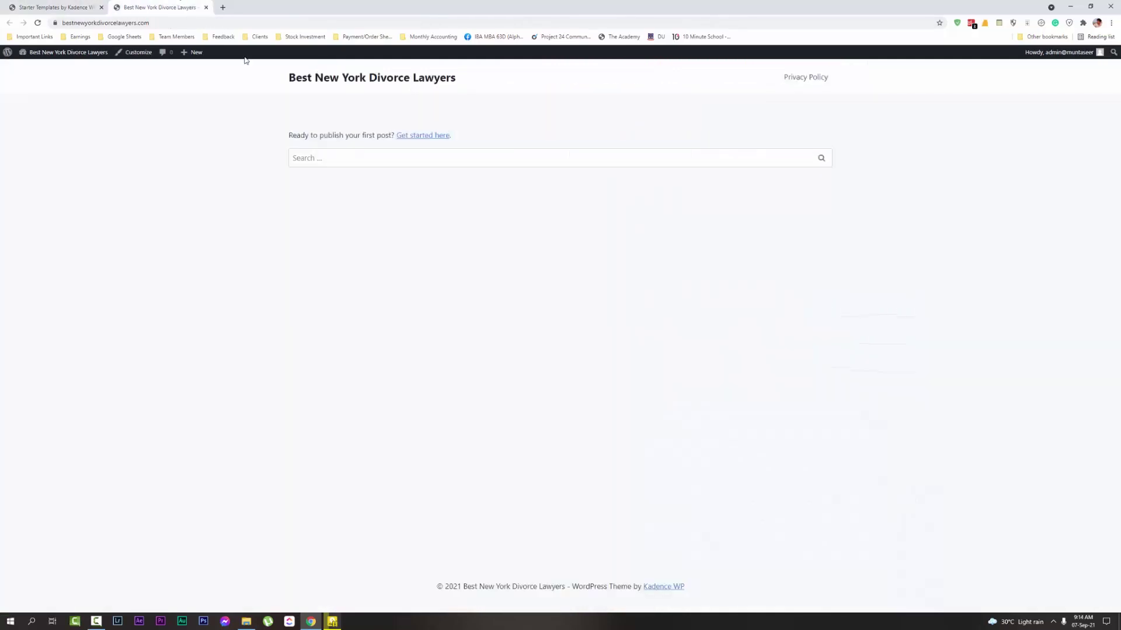
click(35, 7)
click(576, 330)
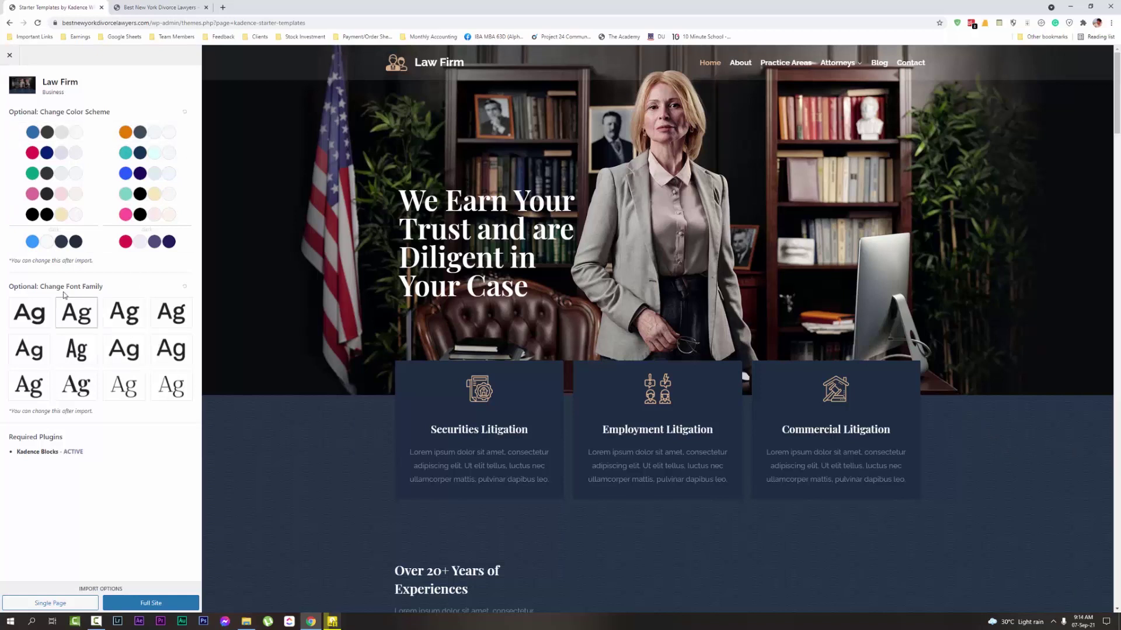
Preview alternative colour schemes on Law Firm: orange, teal-navy, blue-purple, red-navy, light blue, red-purple, and others
click(136, 133)
click(130, 150)
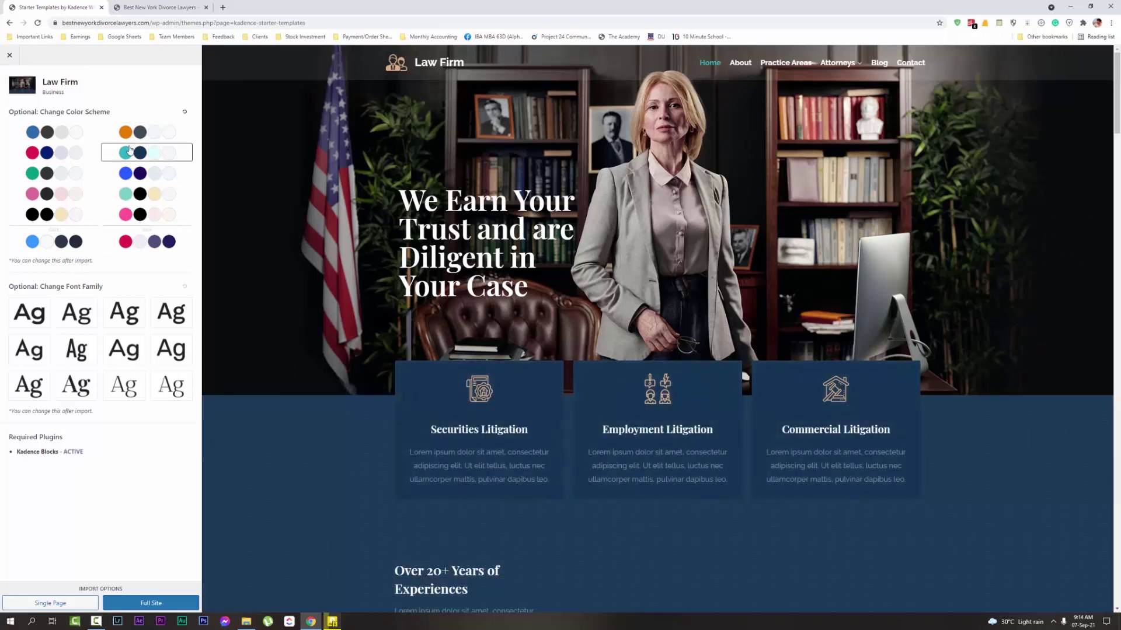
click(131, 174)
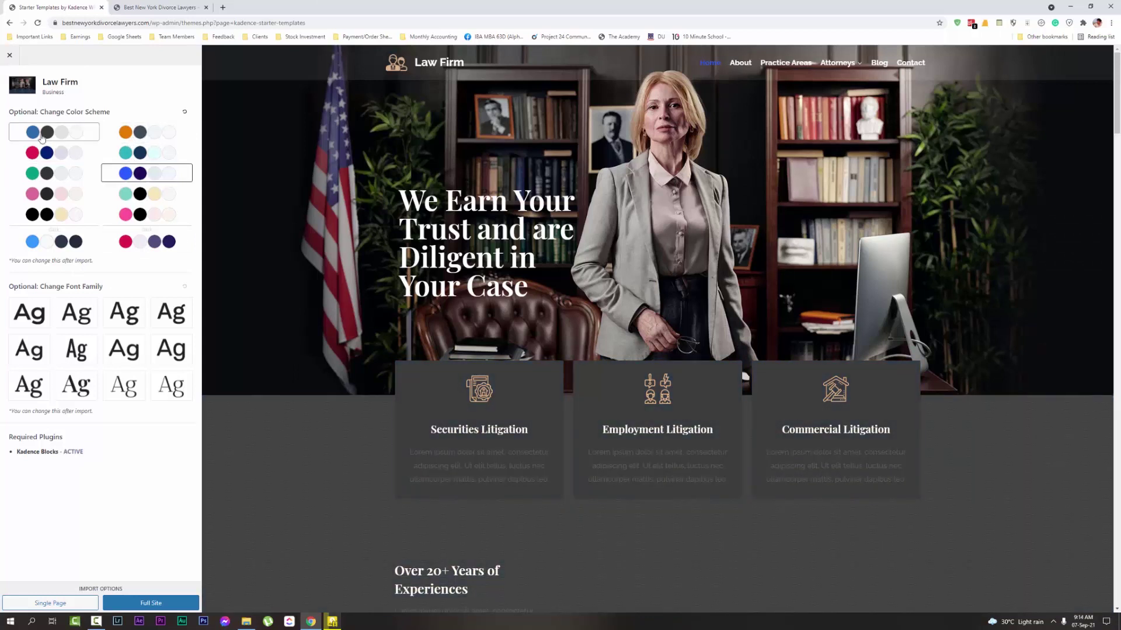
click(42, 152)
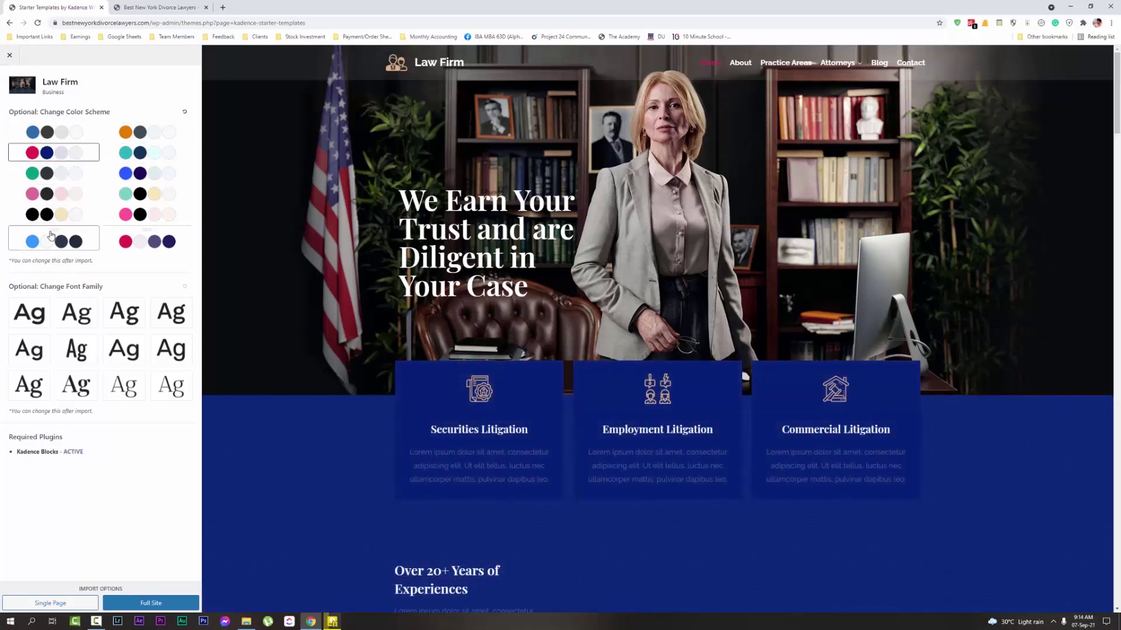
click(53, 242)
click(167, 247)
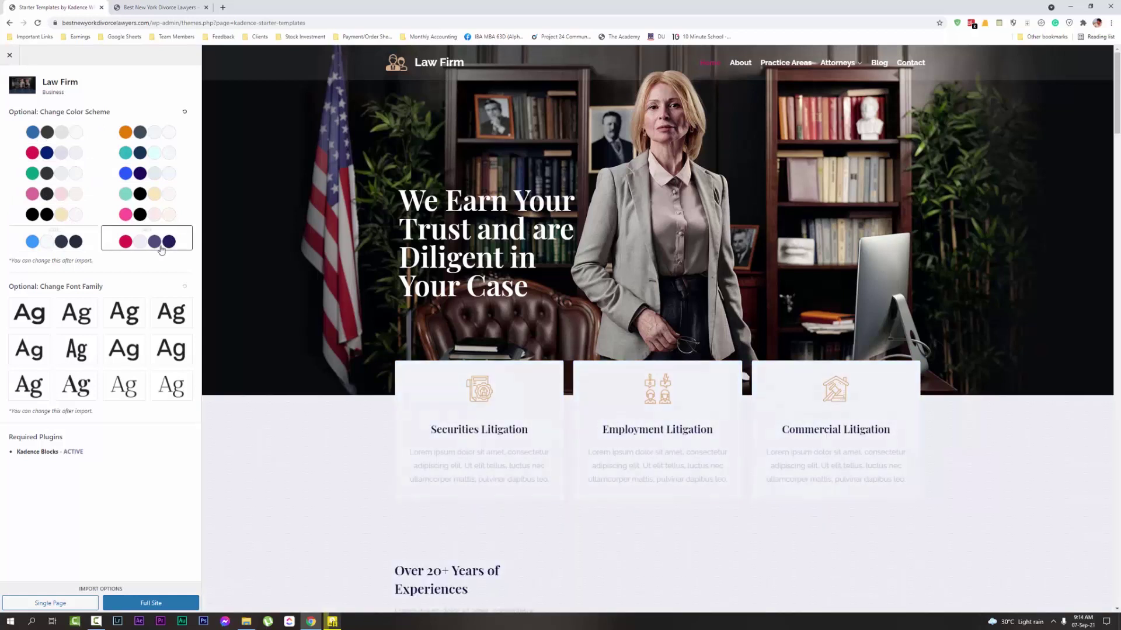
click(54, 134)
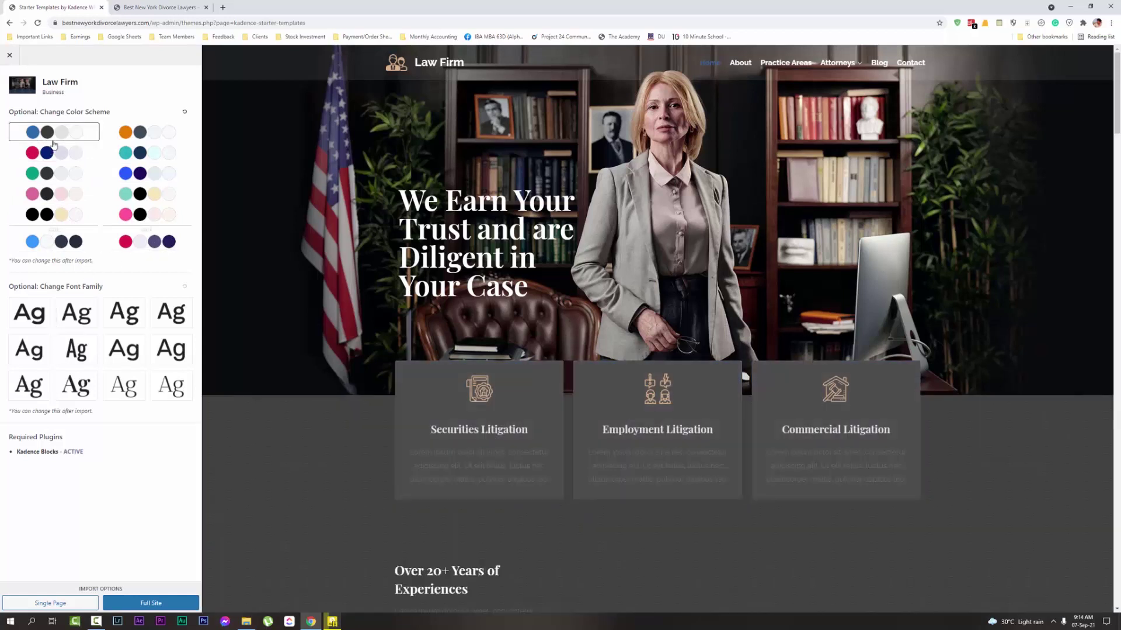
click(122, 137)
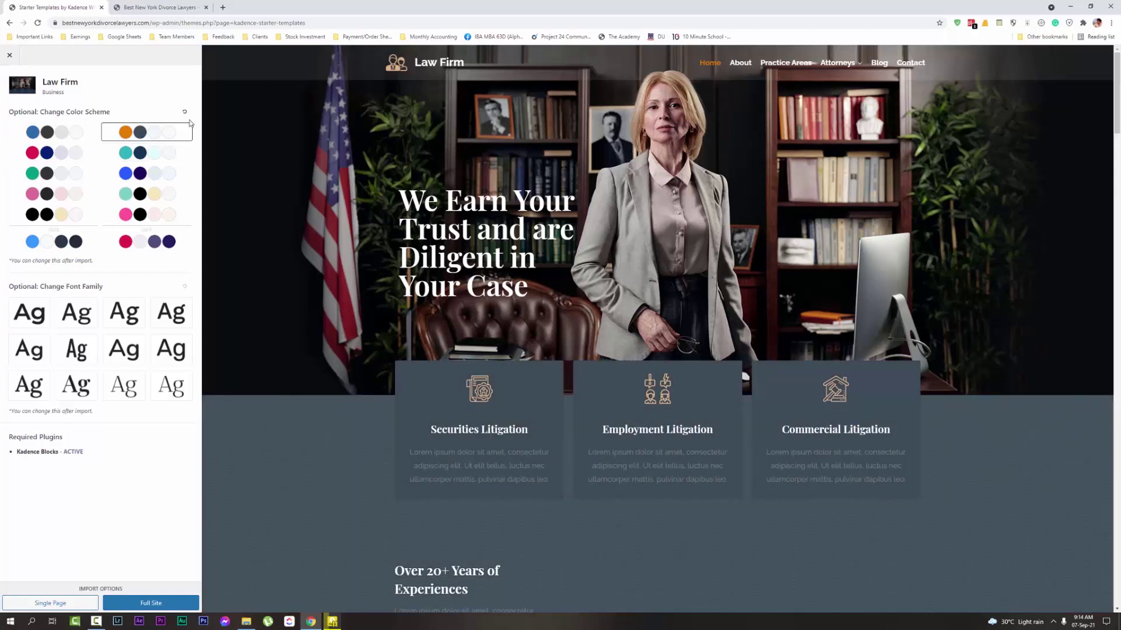
Revert the Law Firm template to its default navy colours and scroll the preview
click(184, 113)
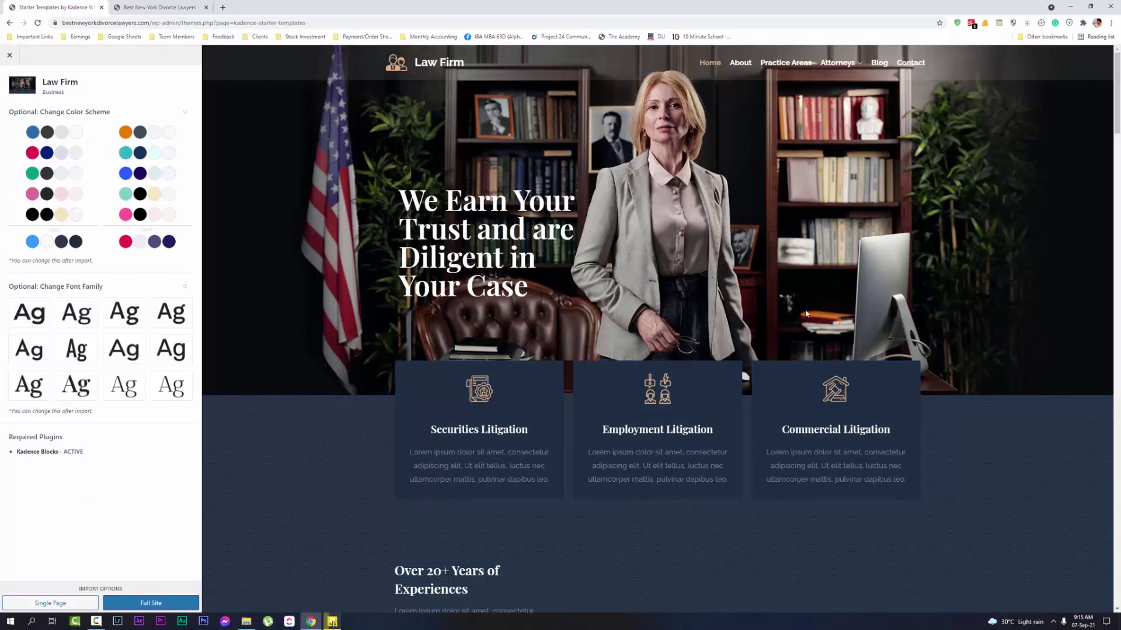
scroll(806, 314, down, 10)
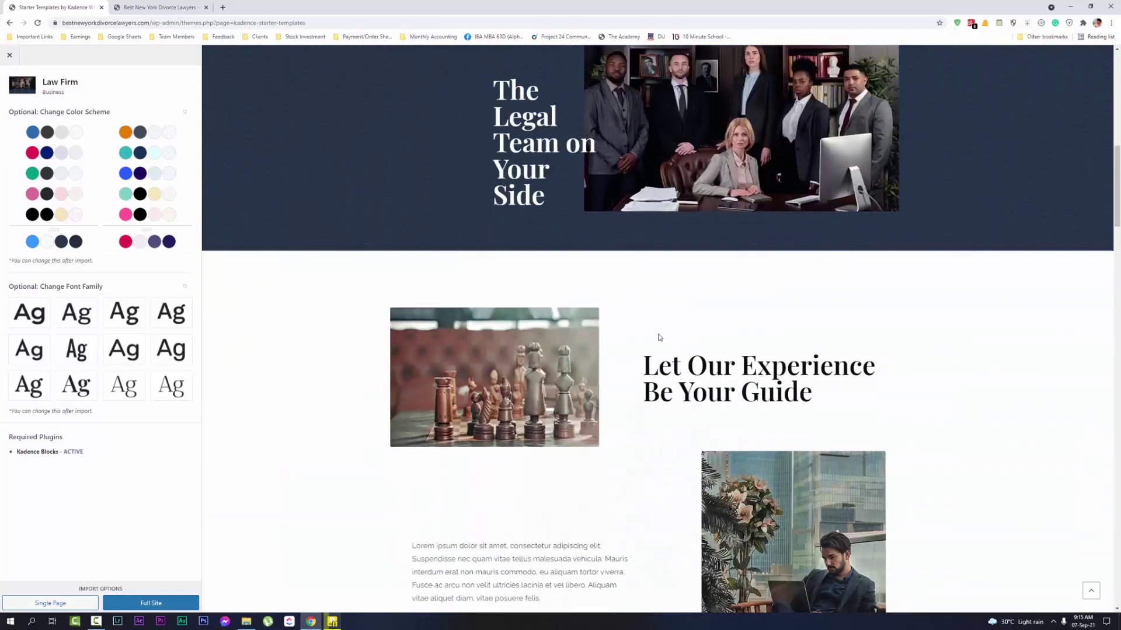
scroll(659, 337, up, 10)
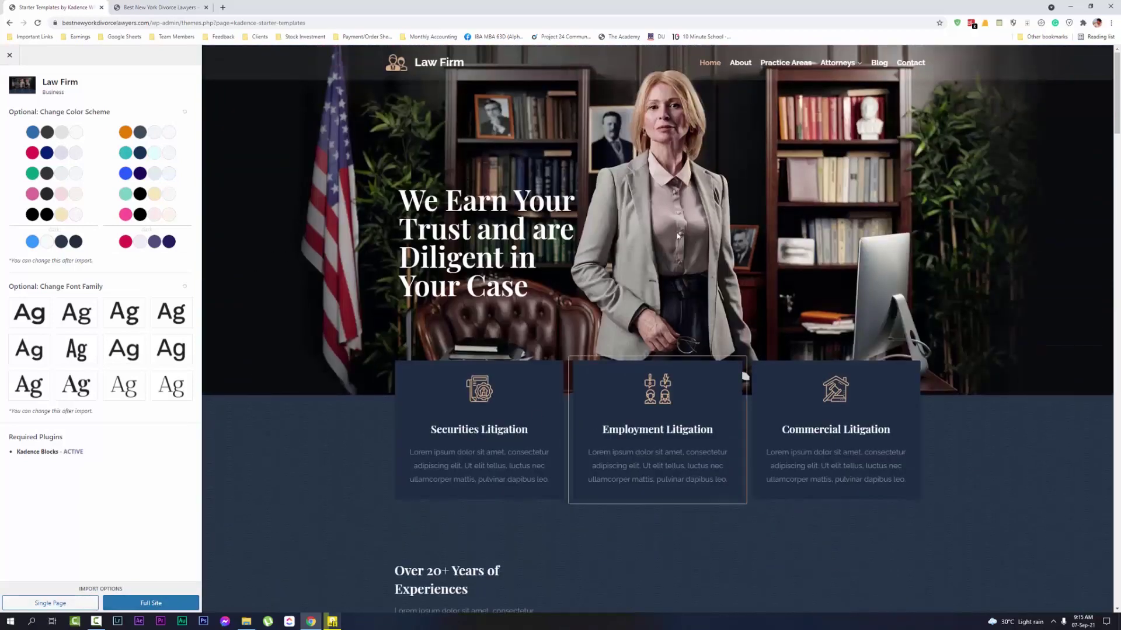
mouse_move(831, 66)
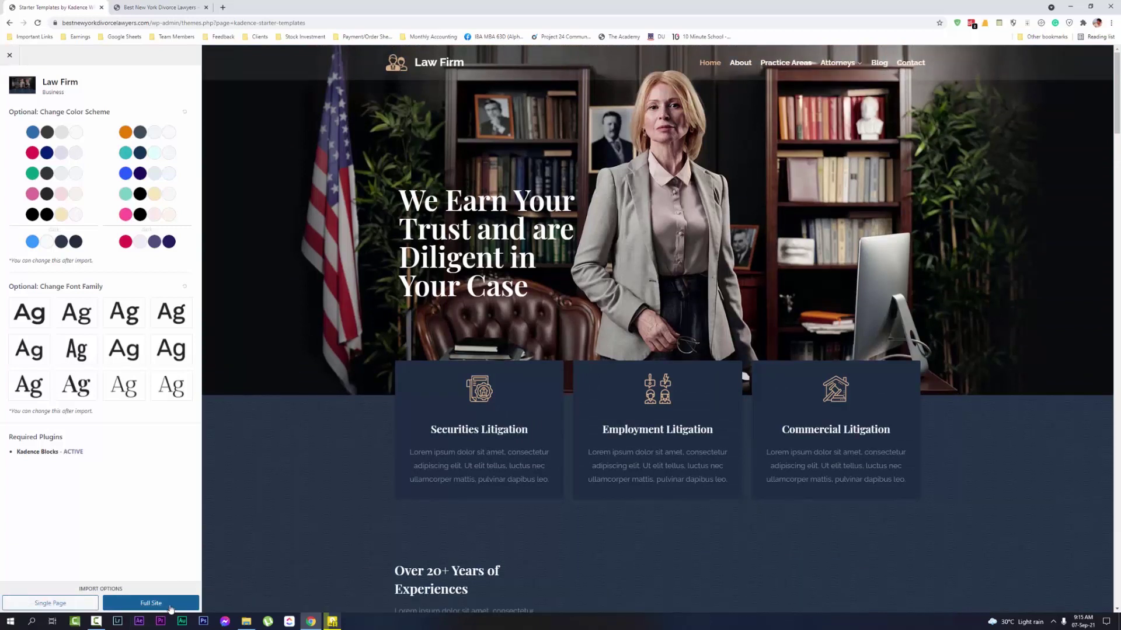
Import the Law Firm template as a Full Site, then view the live homepage
click(175, 607)
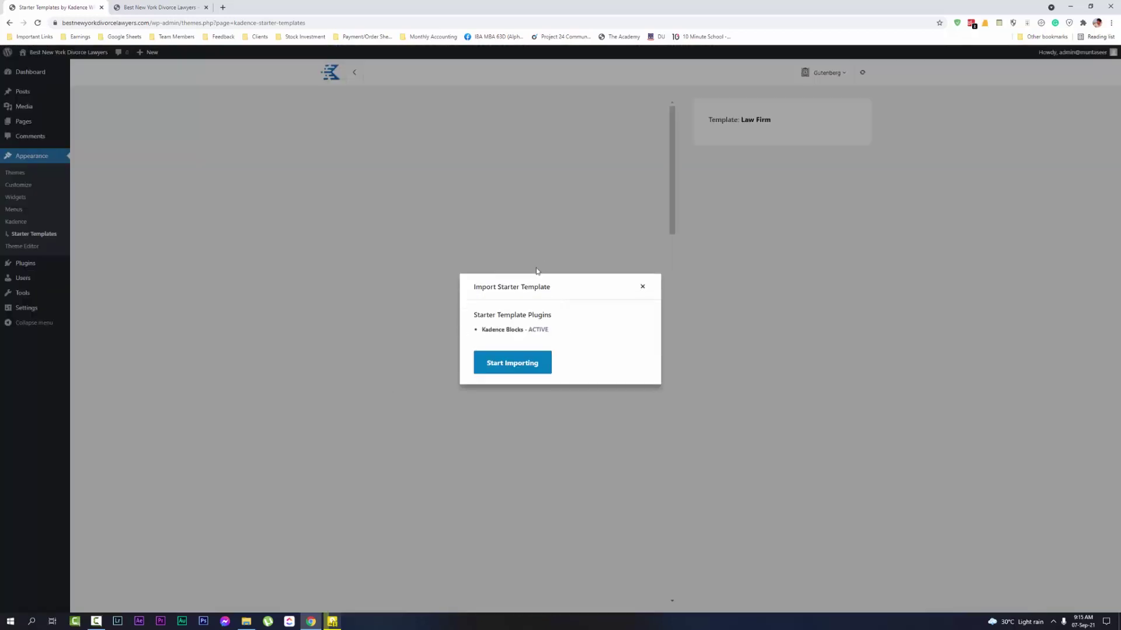
click(508, 370)
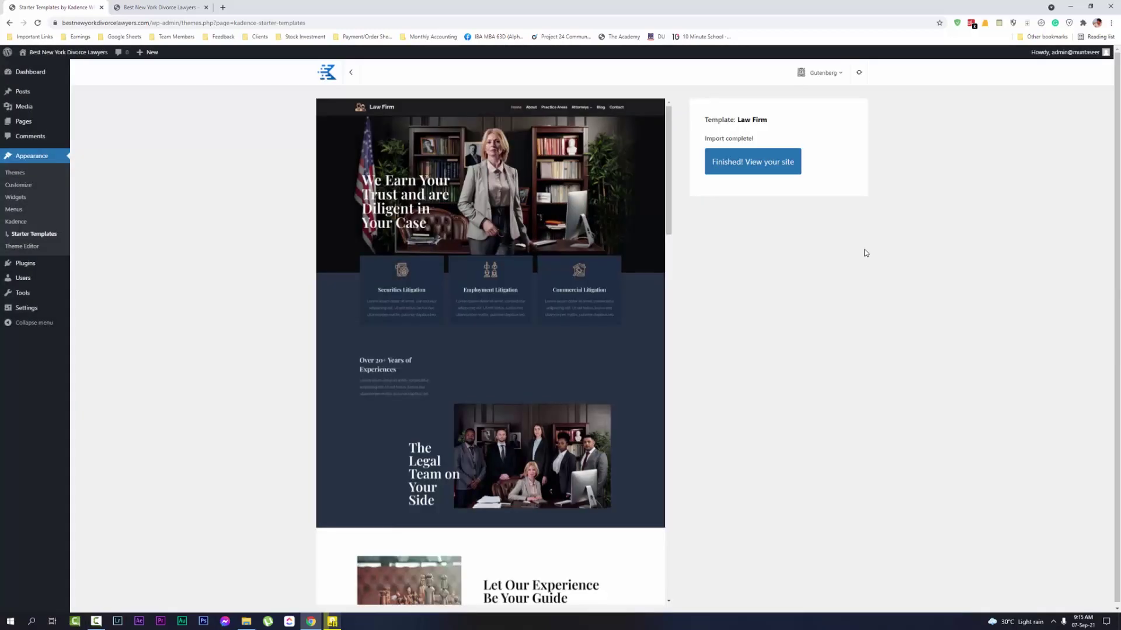
click(161, 7)
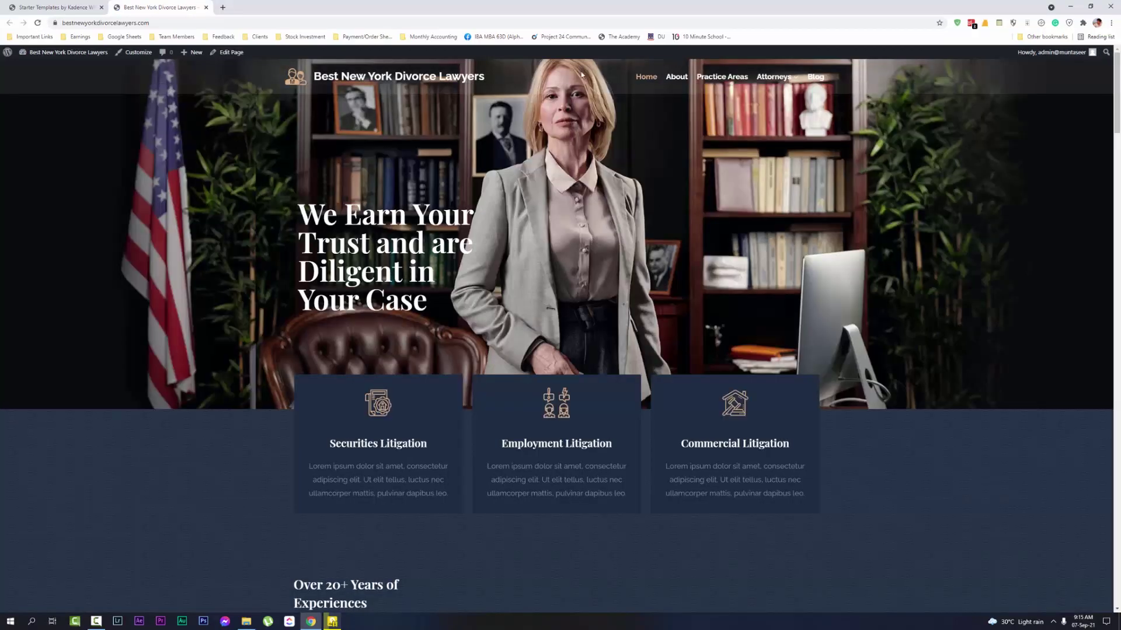
Scroll the imported homepage and open the About page
scroll(581, 74, down, 15)
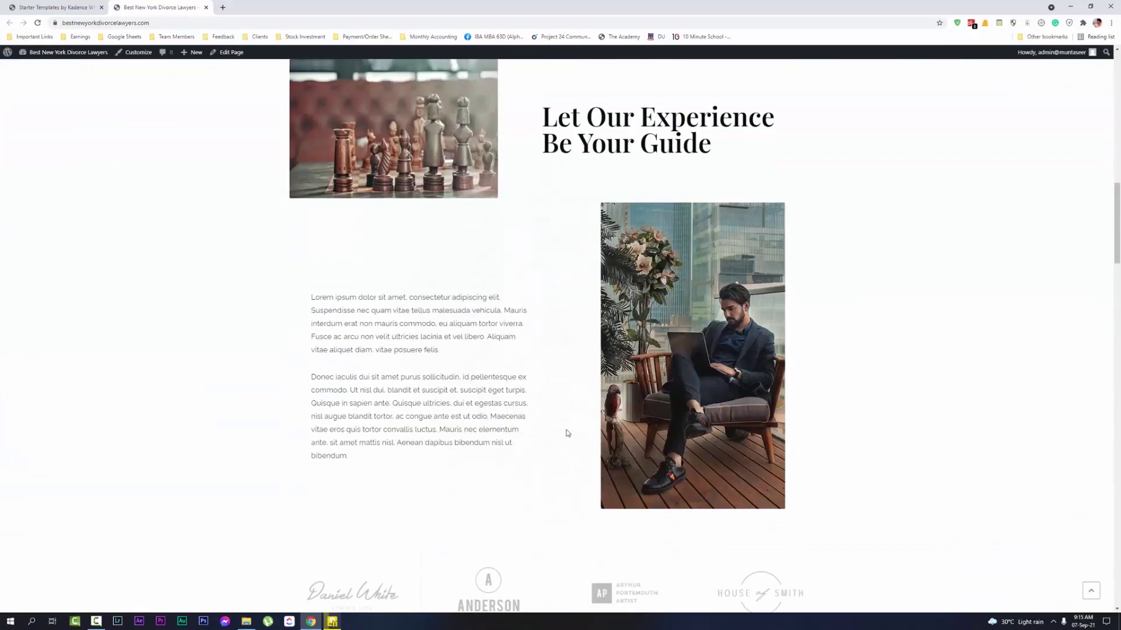
scroll(568, 433, down, 10)
scroll(583, 467, up, 14)
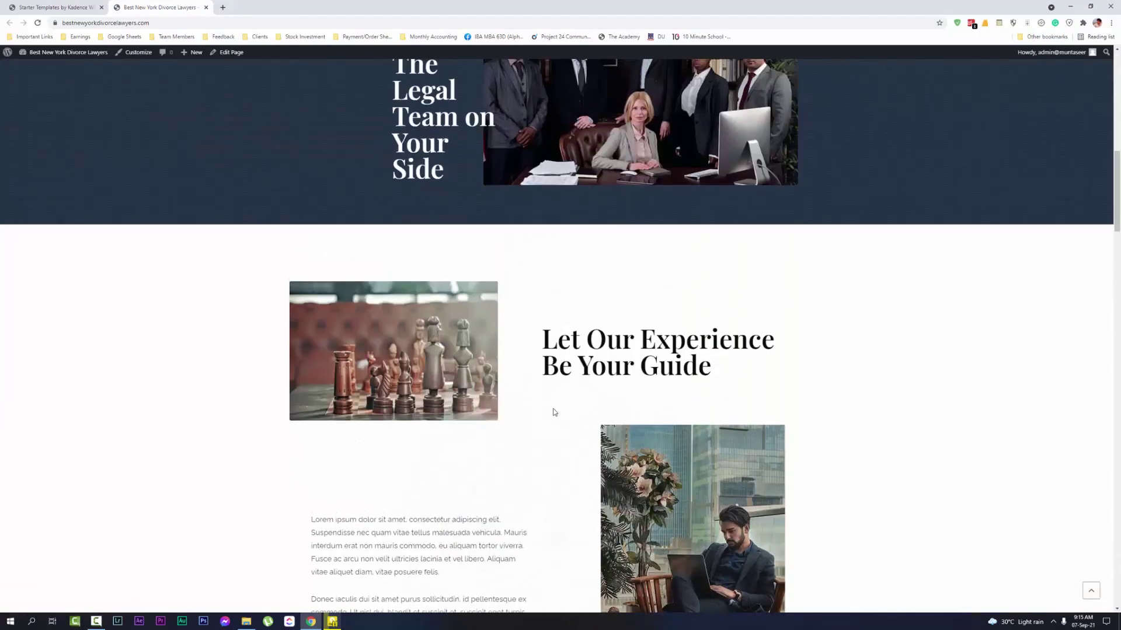
scroll(554, 412, up, 8)
scroll(531, 313, up, 2)
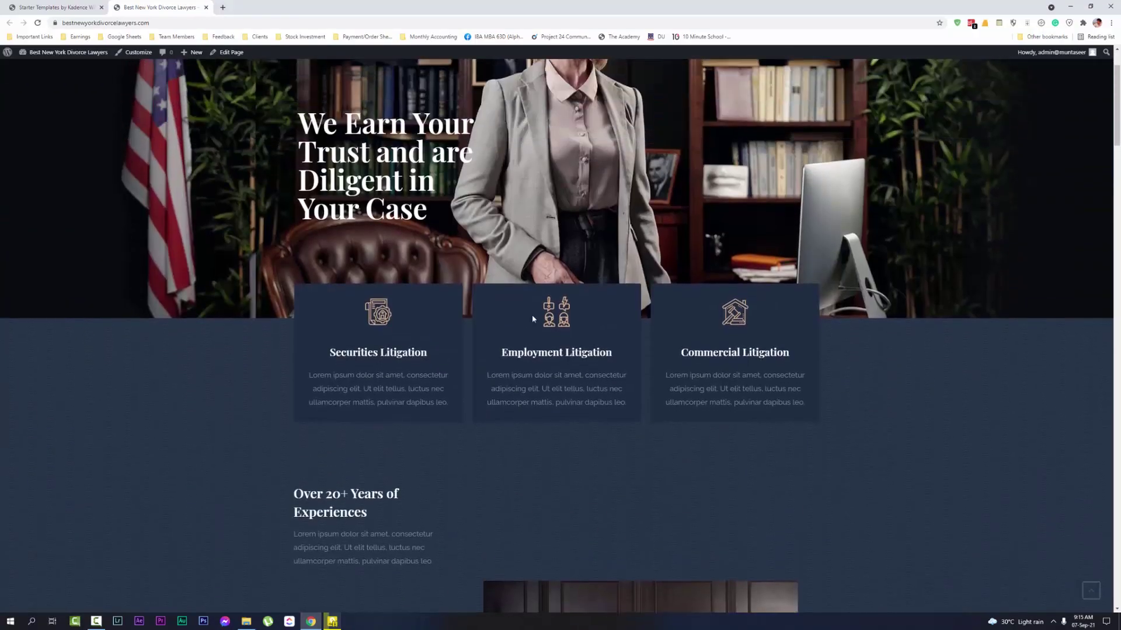
scroll(578, 271, up, 2)
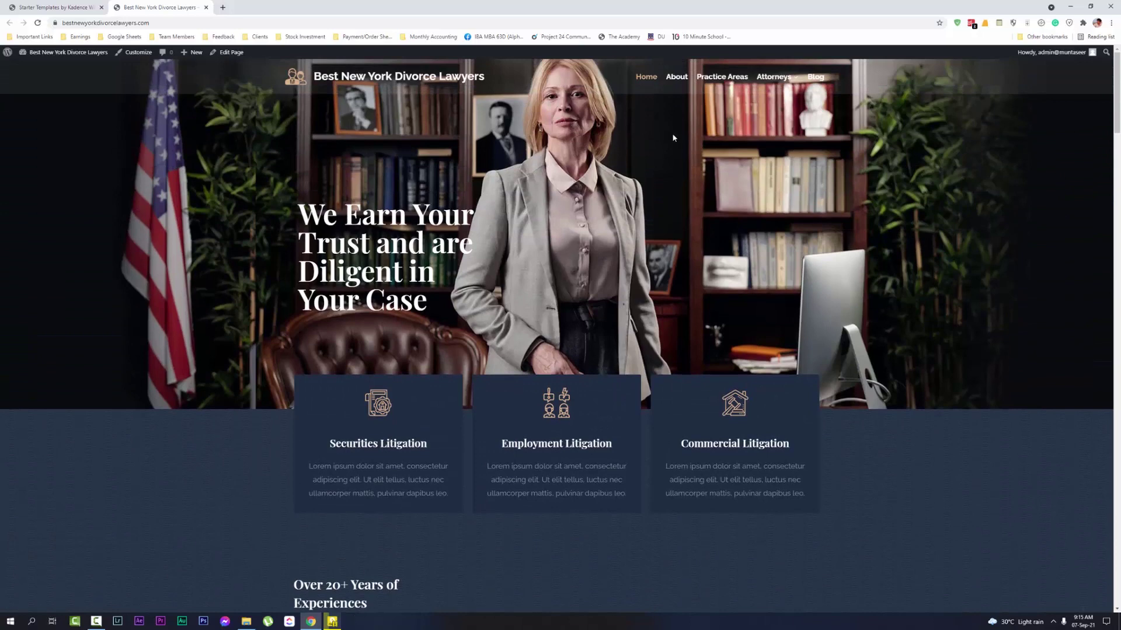
click(689, 79)
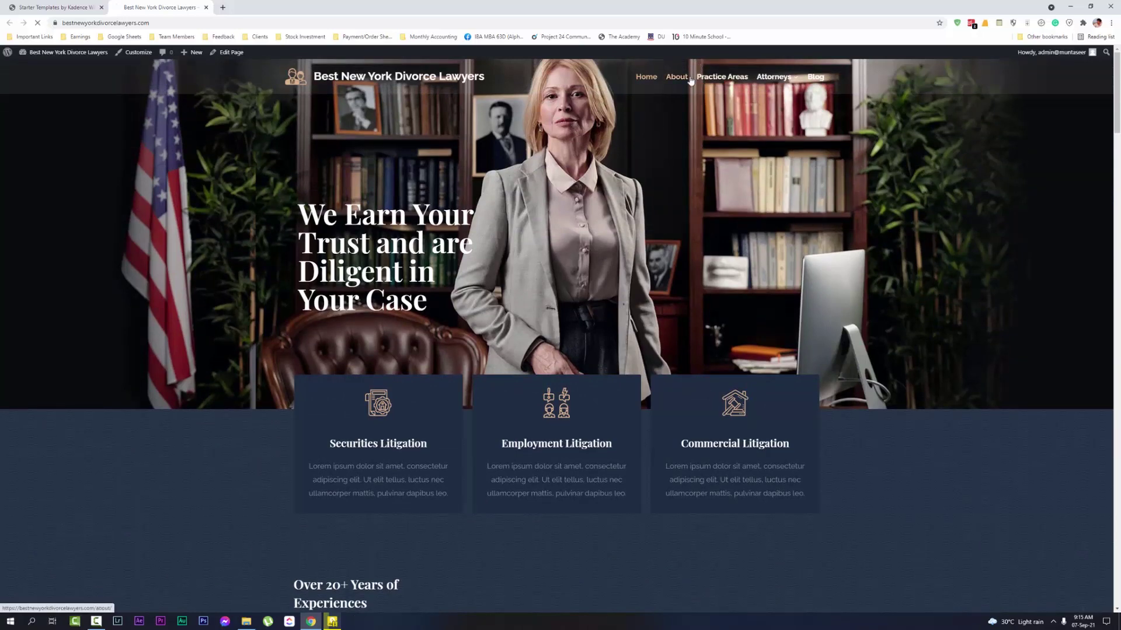
scroll(840, 350, down, 12)
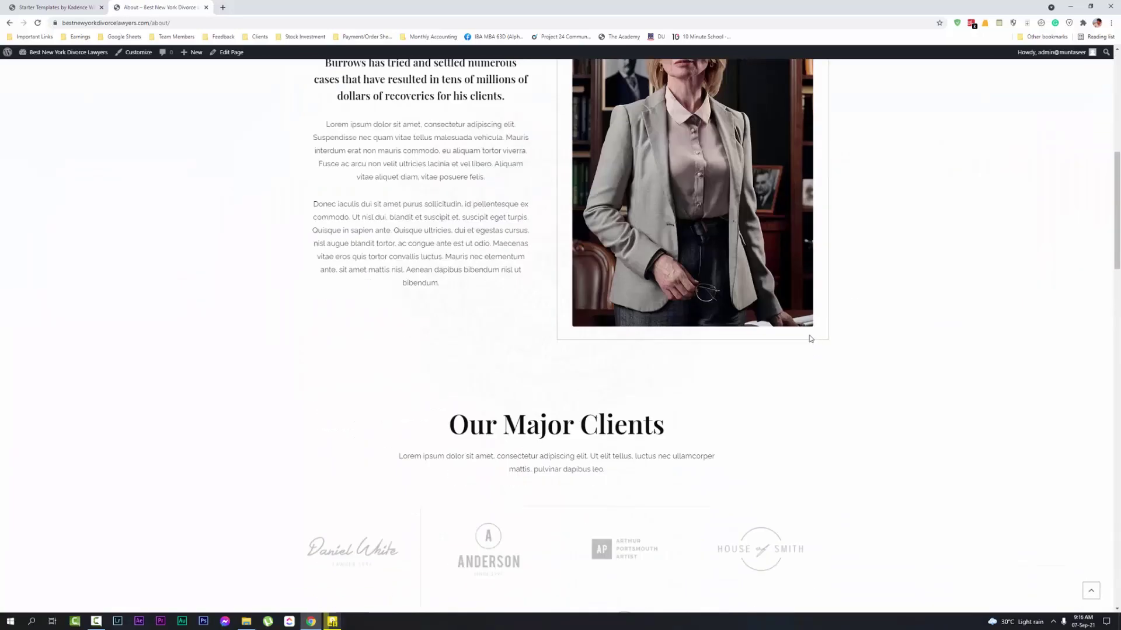
scroll(810, 378, up, 12)
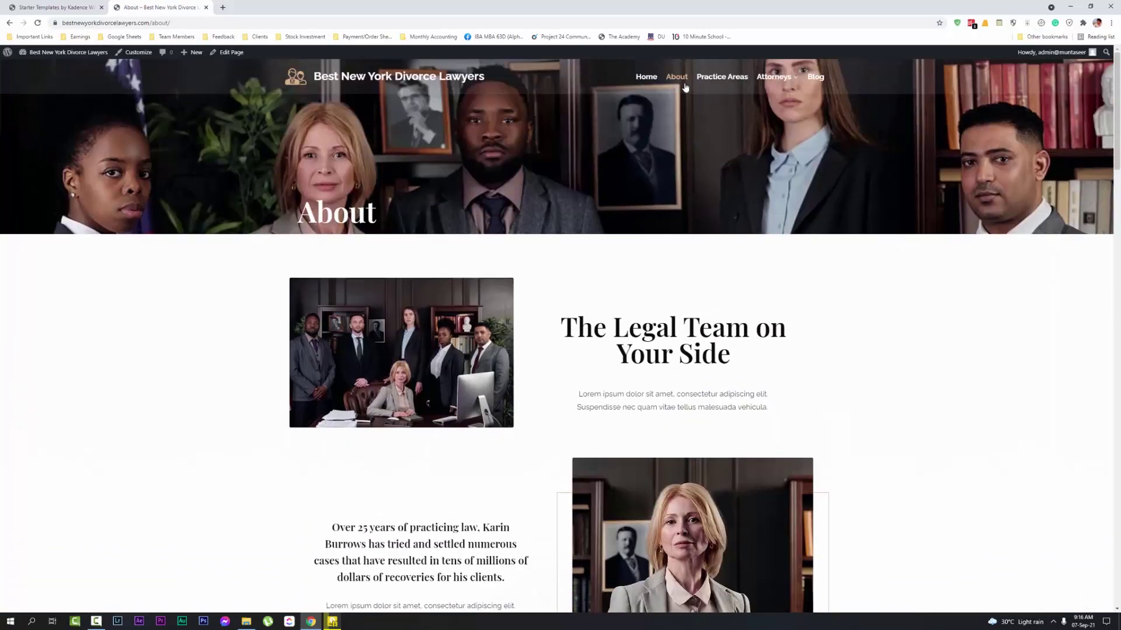
Visit the Practice Areas page, the Attorneys Main Page and the attorney Person Page
click(711, 78)
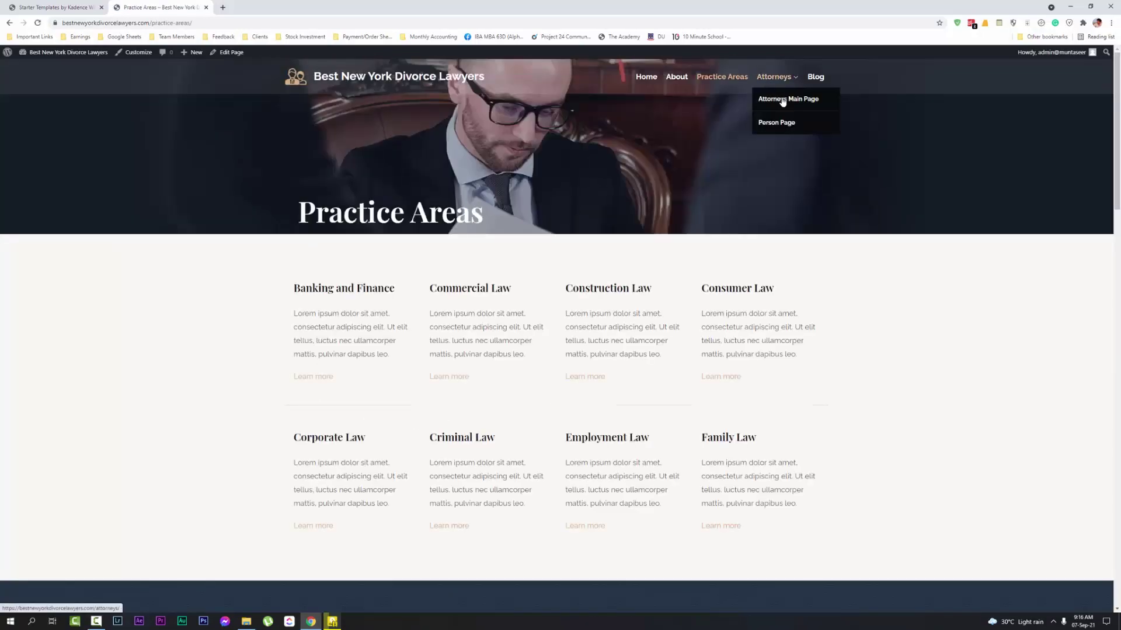
click(792, 101)
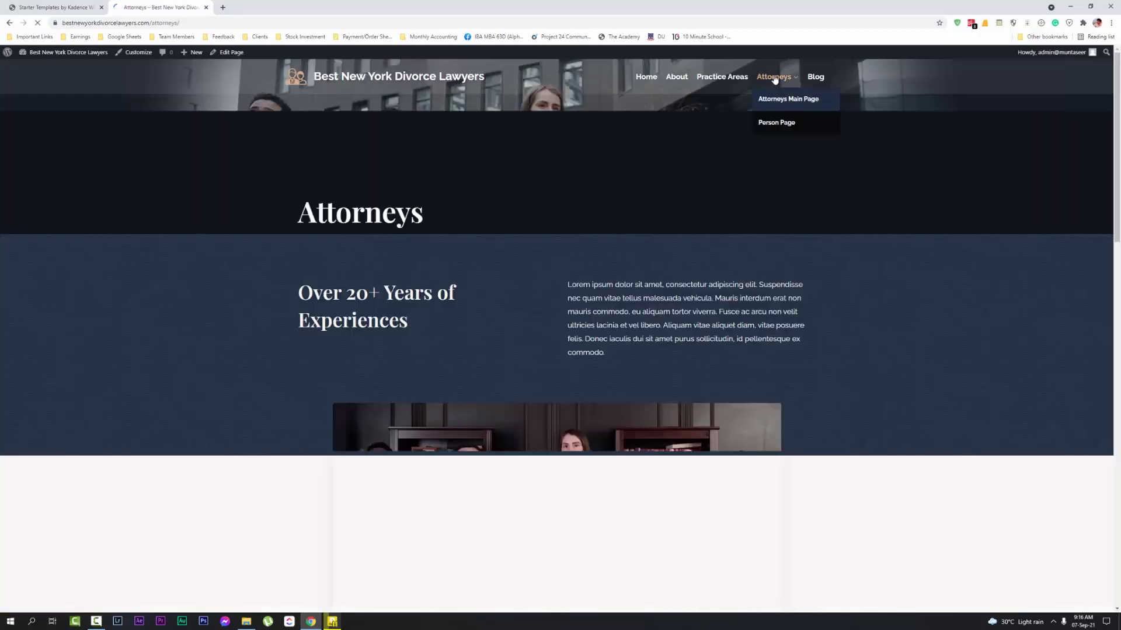
scroll(779, 331, down, 4)
scroll(780, 331, up, 5)
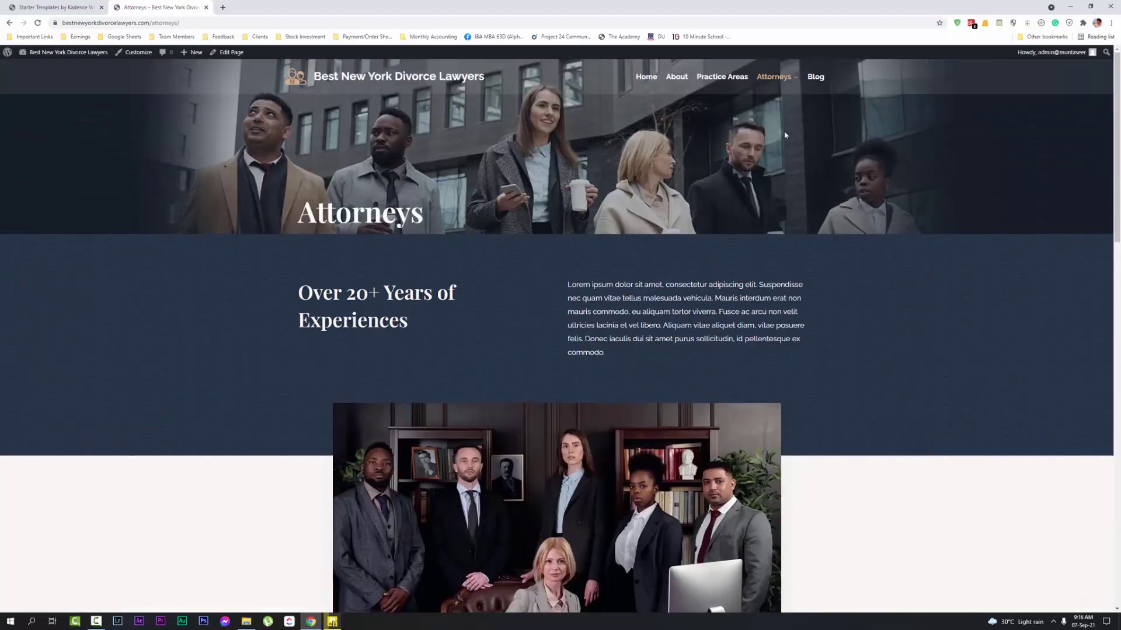
mouse_move(776, 81)
click(774, 124)
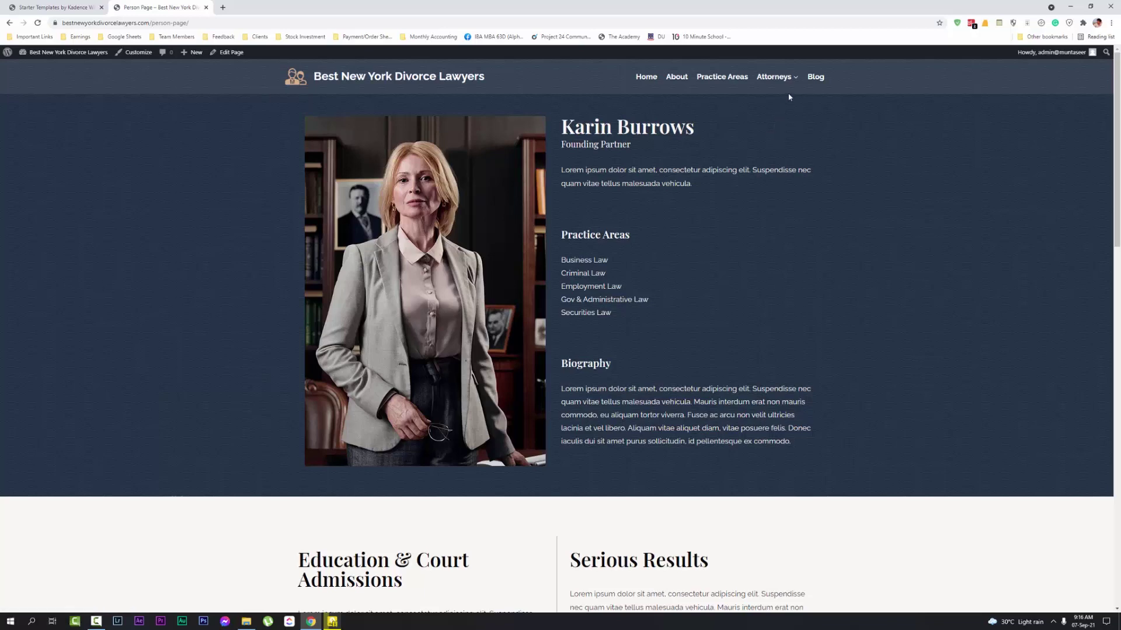
Scroll through the Blog page, then return to the Starter Templates tab
click(811, 80)
scroll(788, 175, down, 3)
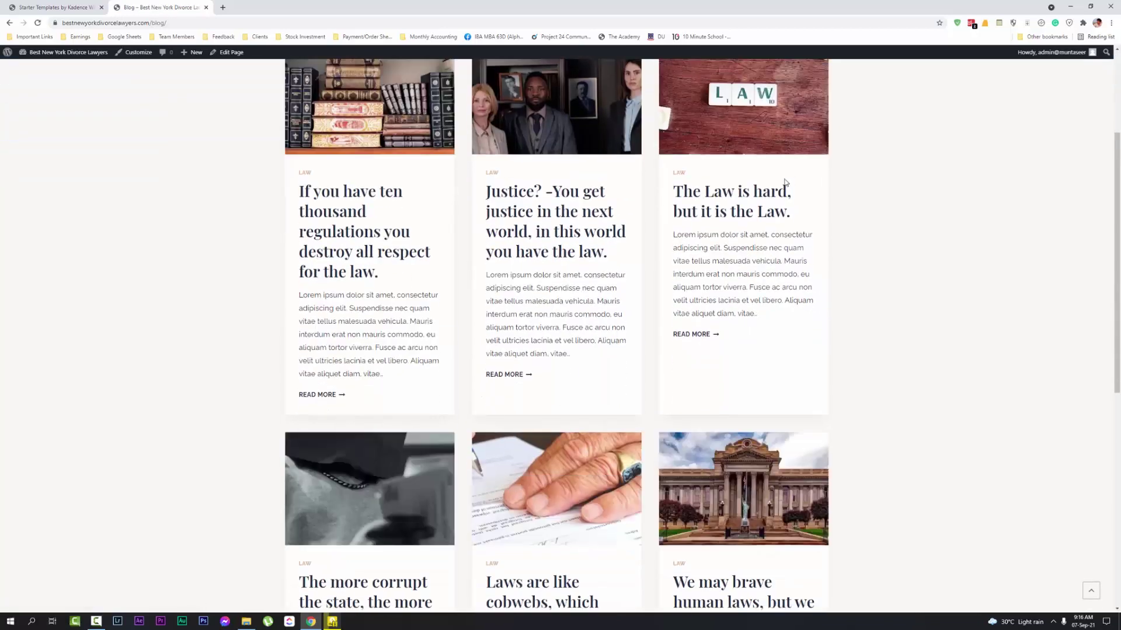
scroll(737, 177, down, 8)
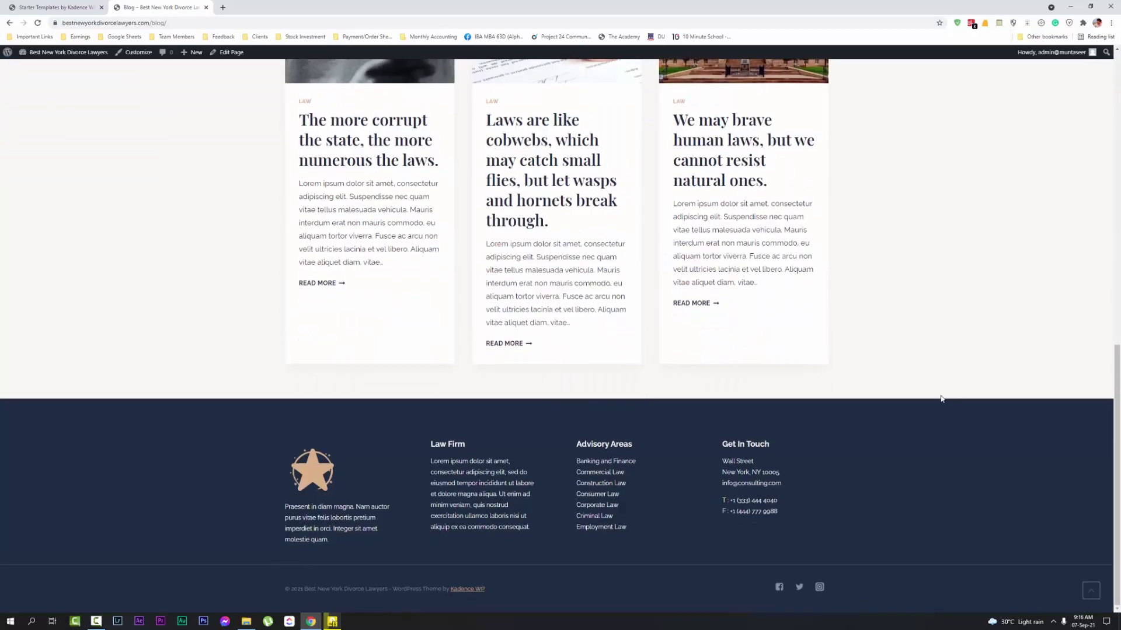
scroll(845, 349, up, 11)
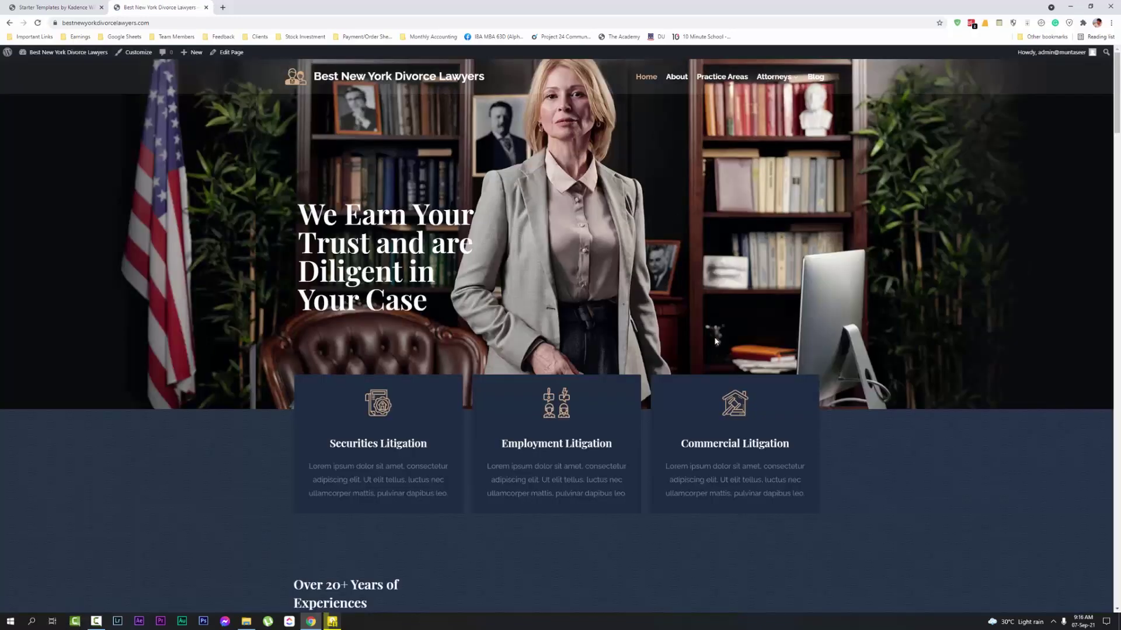
scroll(675, 346, down, 2)
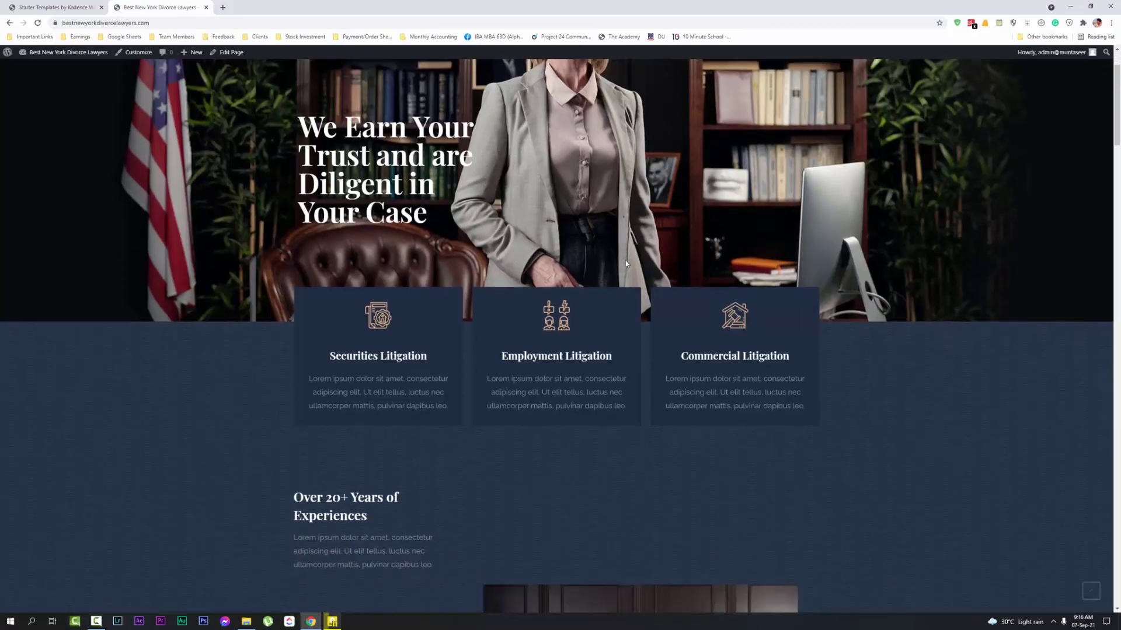
scroll(675, 347, up, 2)
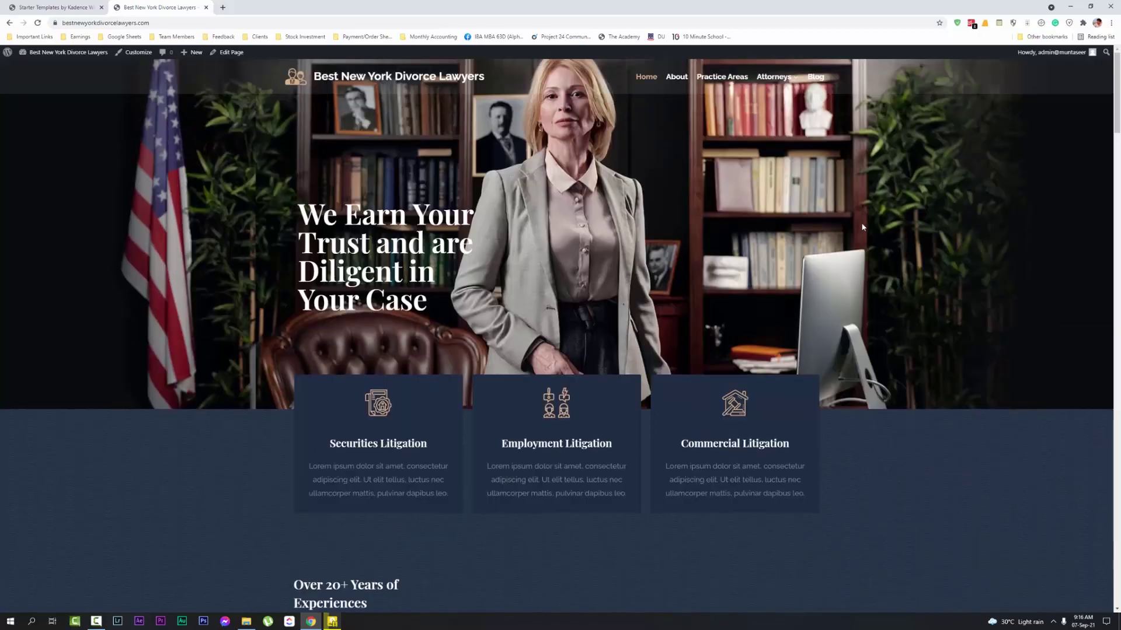
scroll(863, 227, down, 15)
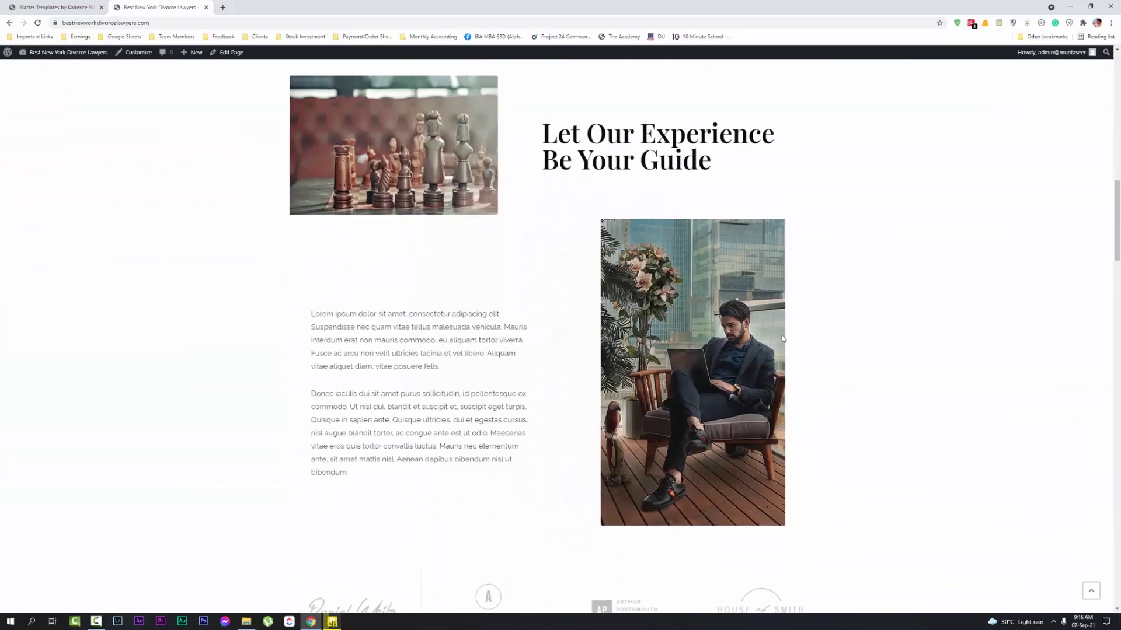
scroll(783, 338, down, 9)
scroll(759, 409, up, 12)
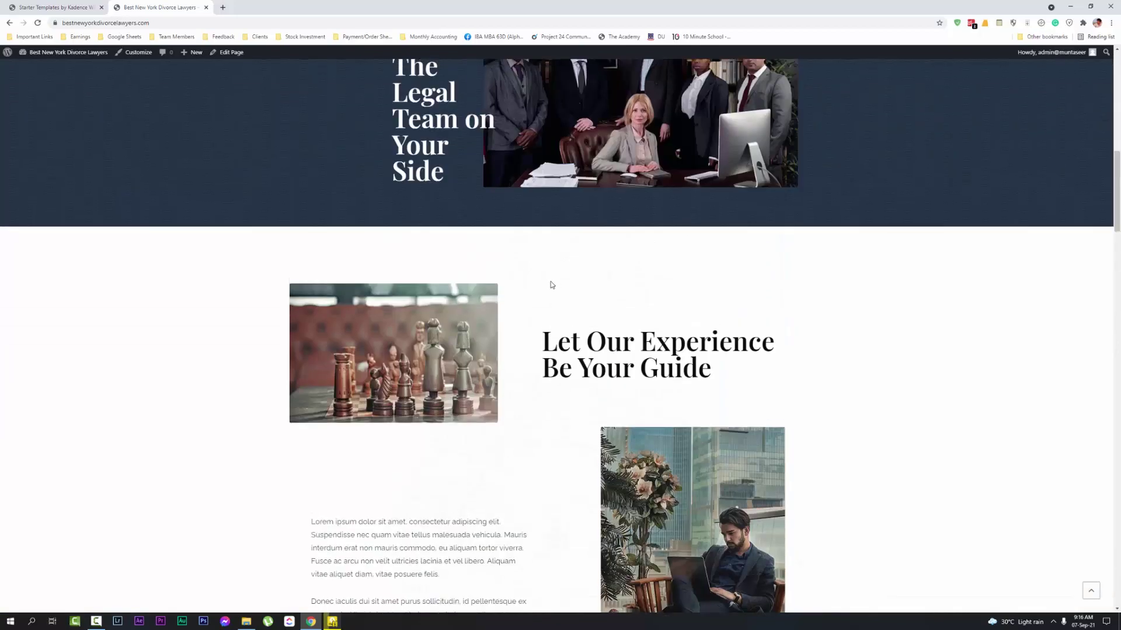
scroll(552, 285, up, 8)
click(35, 6)
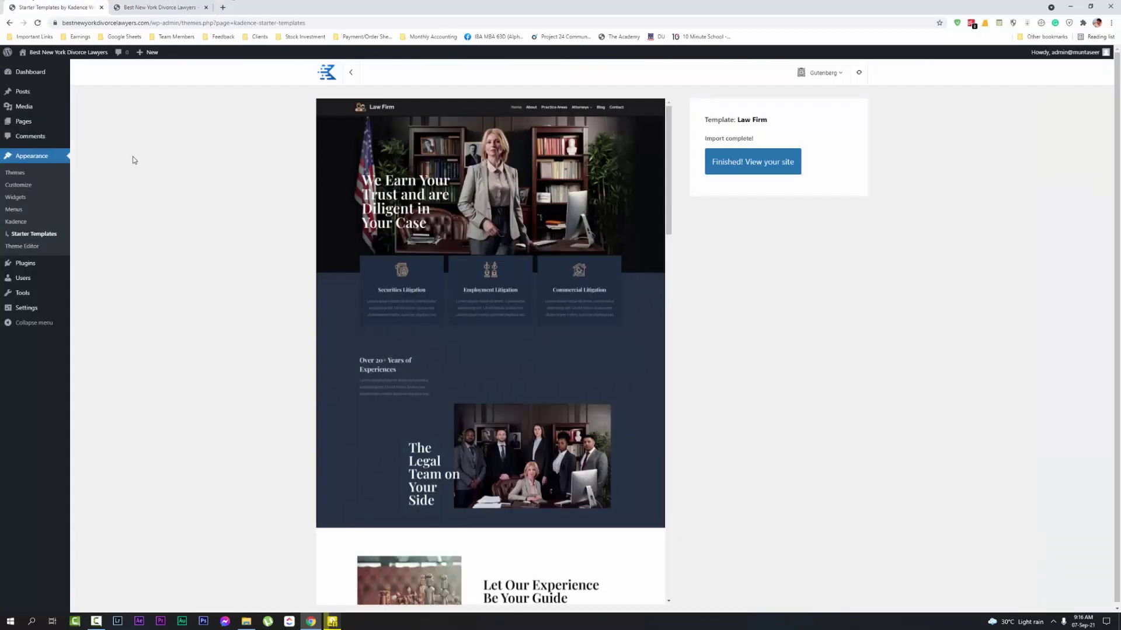
Open the Home page in the block editor and compare it with the live home page
click(22, 122)
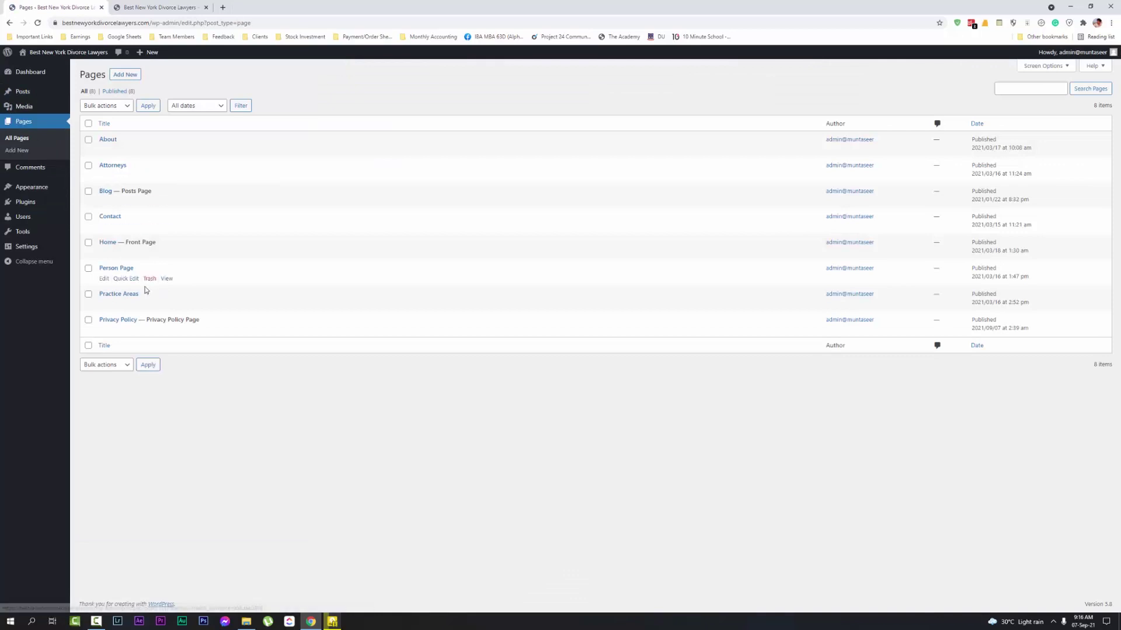
click(108, 242)
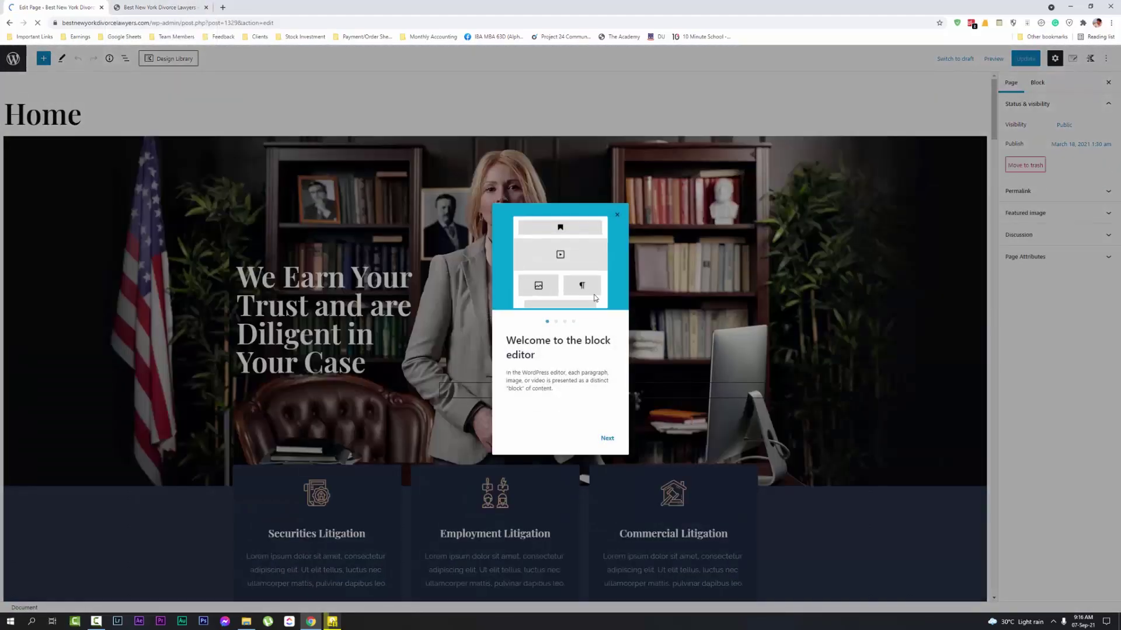
click(618, 214)
click(155, 7)
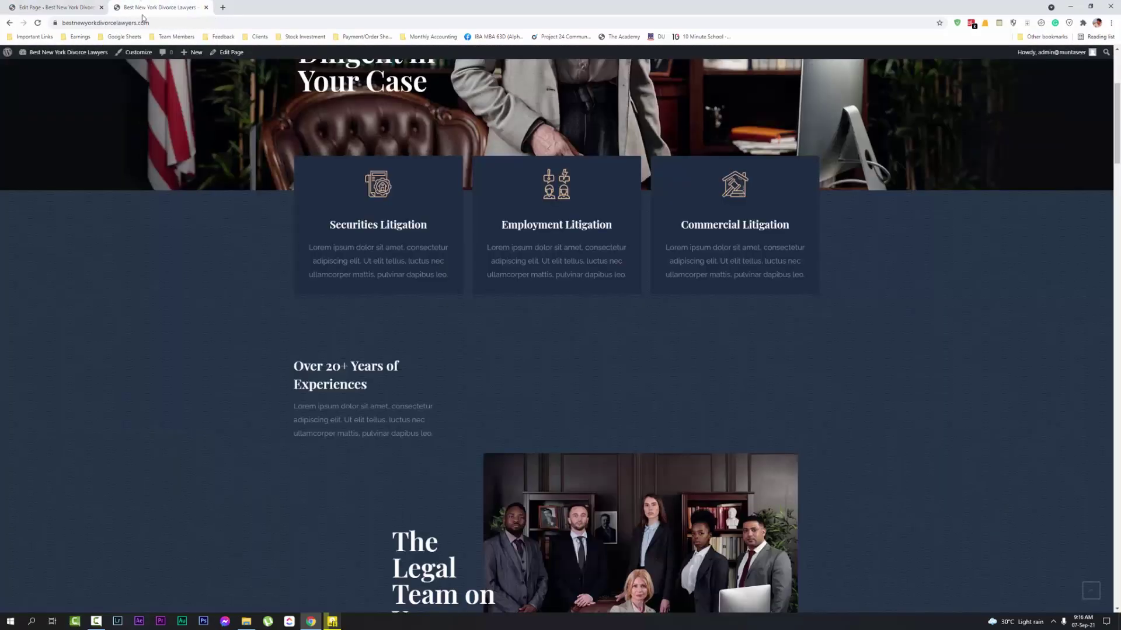
scroll(143, 175, up, 5)
click(55, 7)
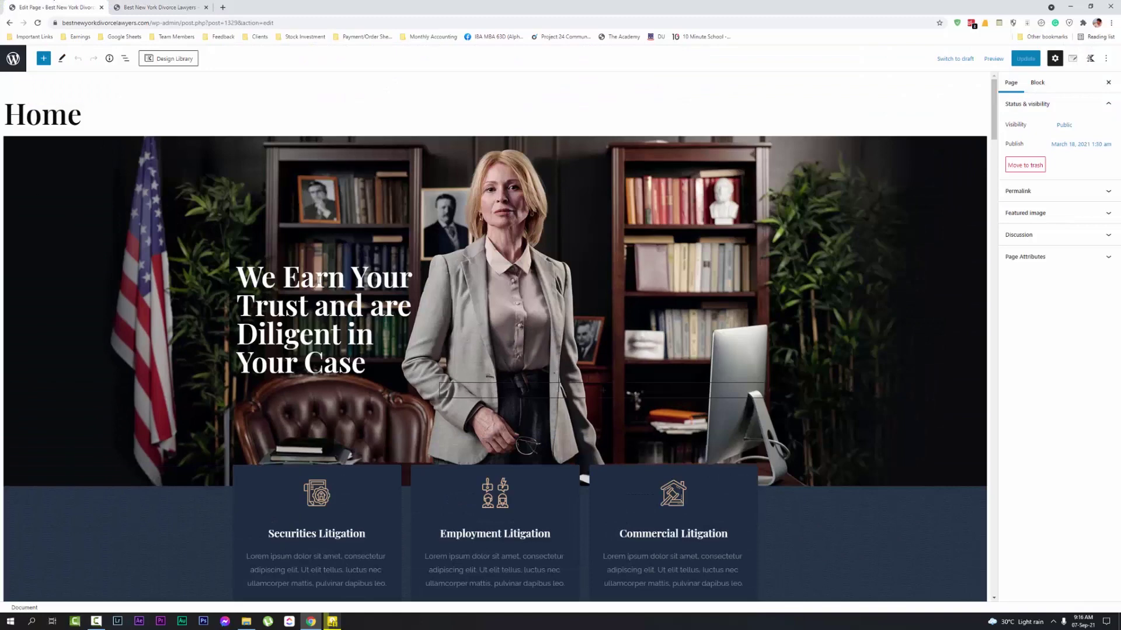
scroll(495, 336, down, 10)
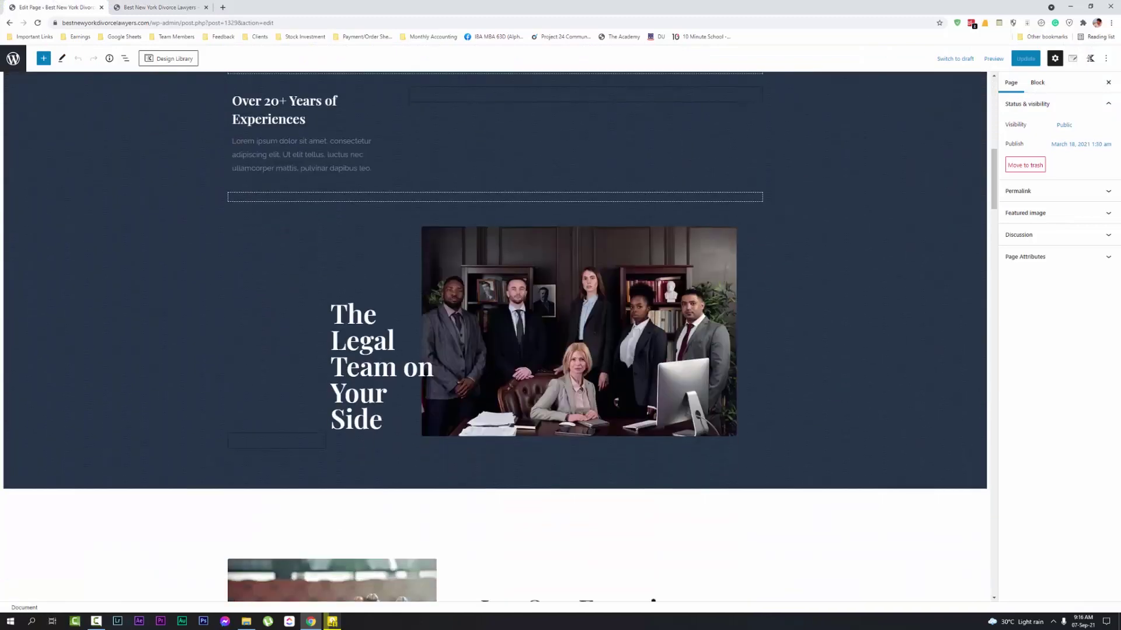
scroll(268, 241, up, 2)
Review the hero heading, experience text, paragraphs and gallery logos, then return to the live home page
click(268, 241)
scroll(315, 255, up, 10)
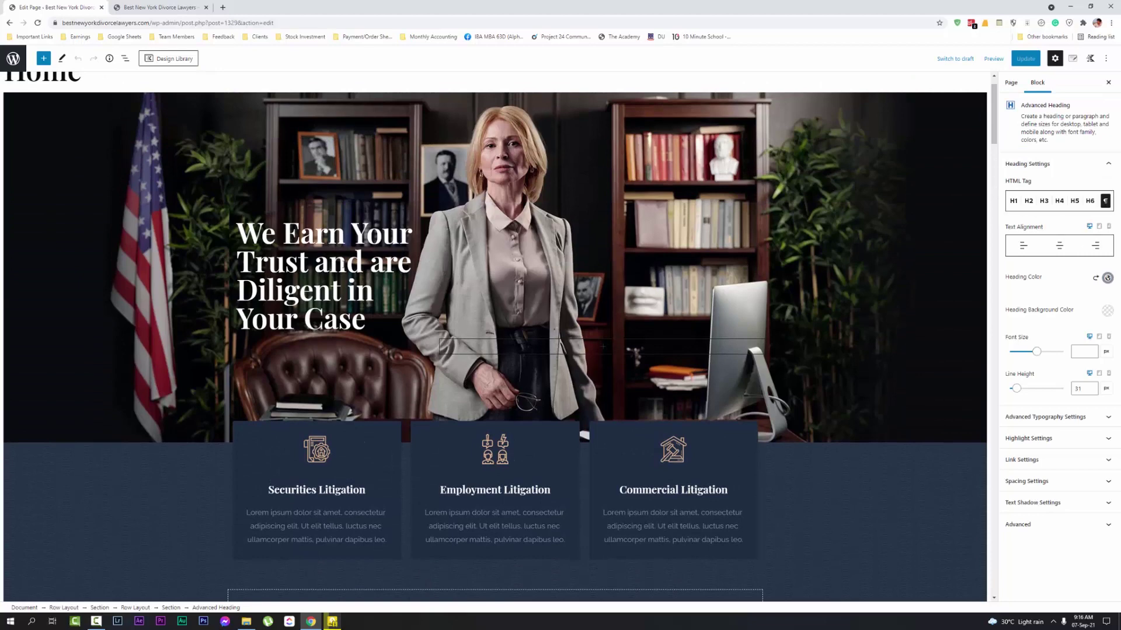
click(347, 262)
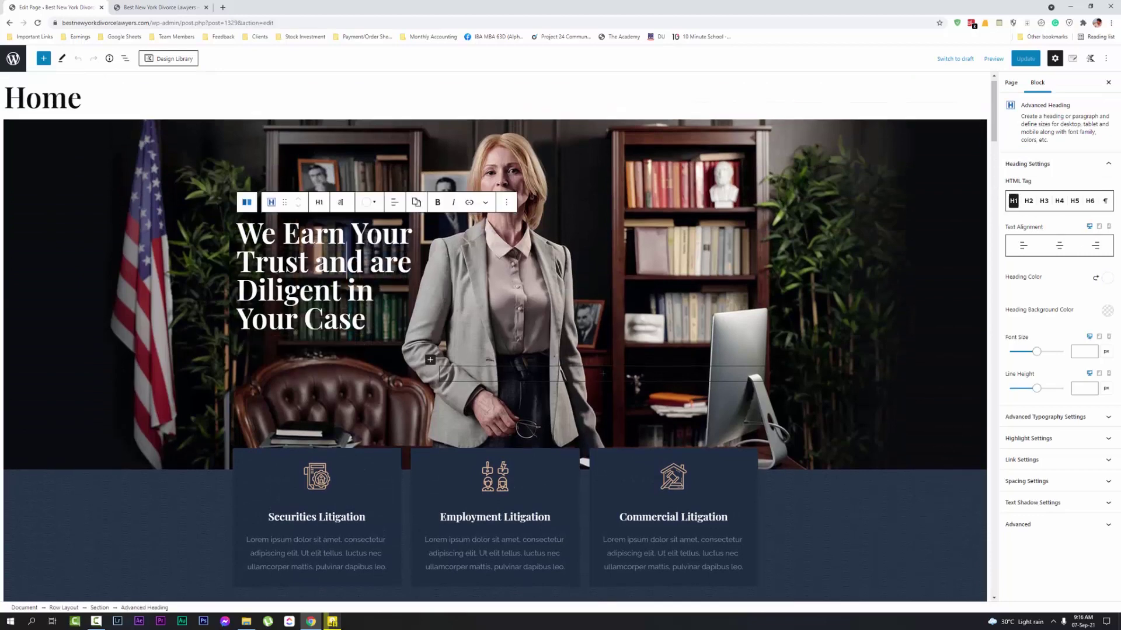
scroll(347, 263, down, 20)
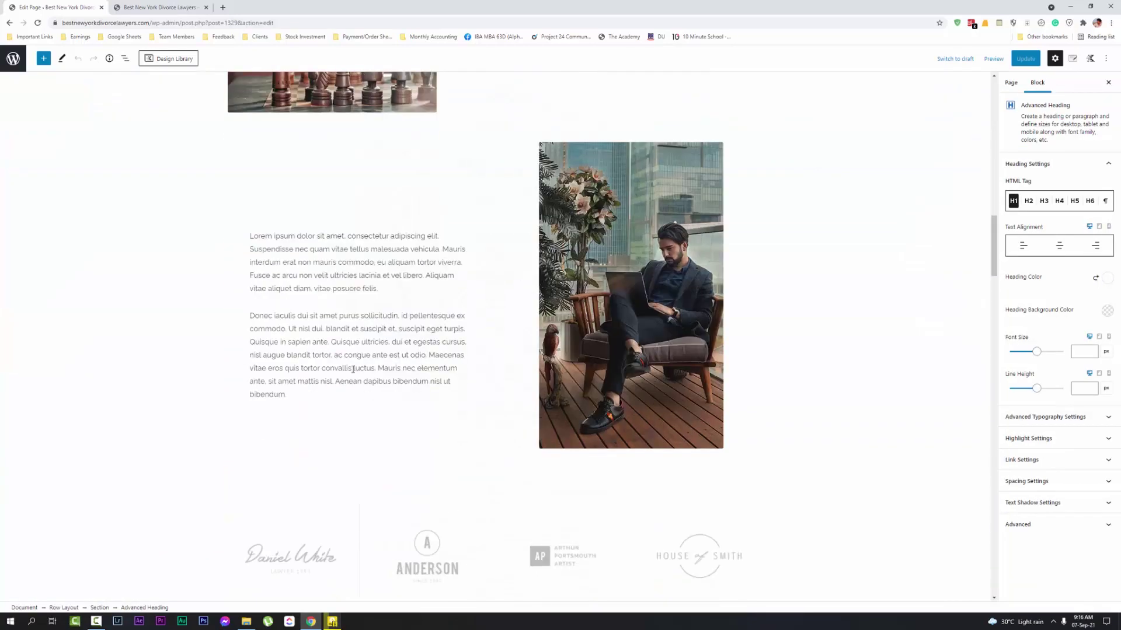
click(357, 355)
scroll(367, 438, down, 4)
click(257, 271)
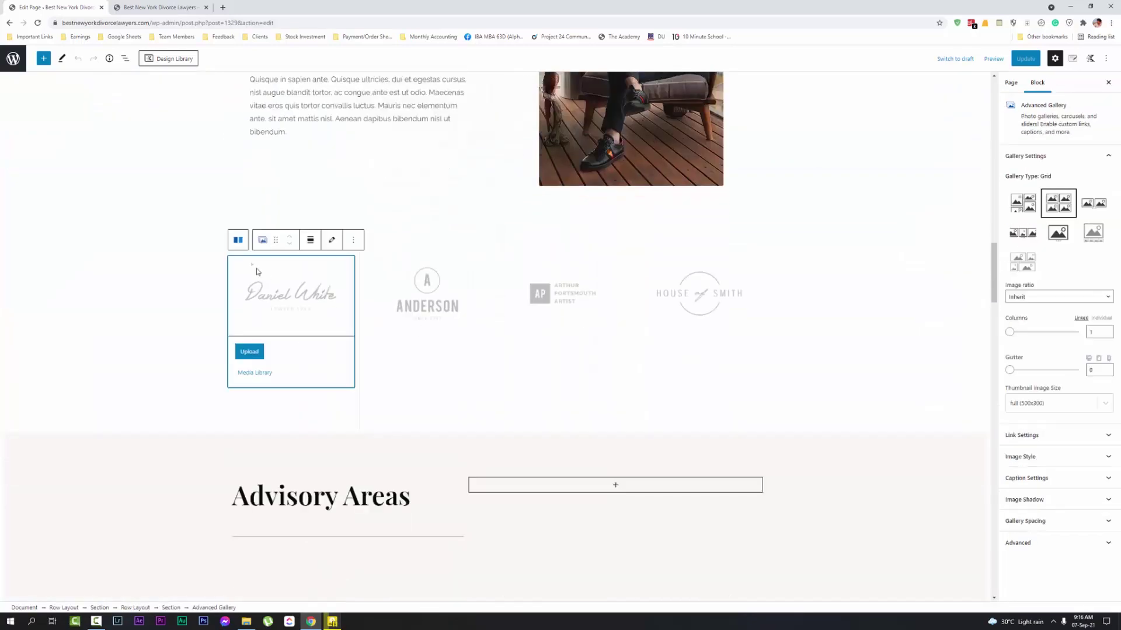
click(408, 304)
scroll(485, 274, up, 13)
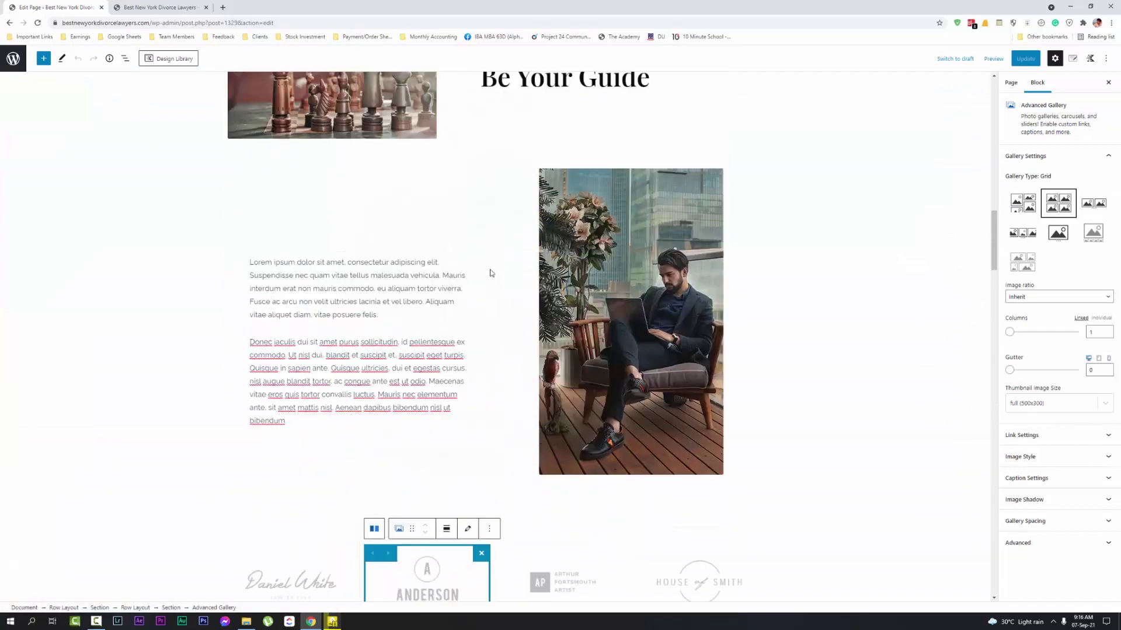
scroll(449, 291, up, 10)
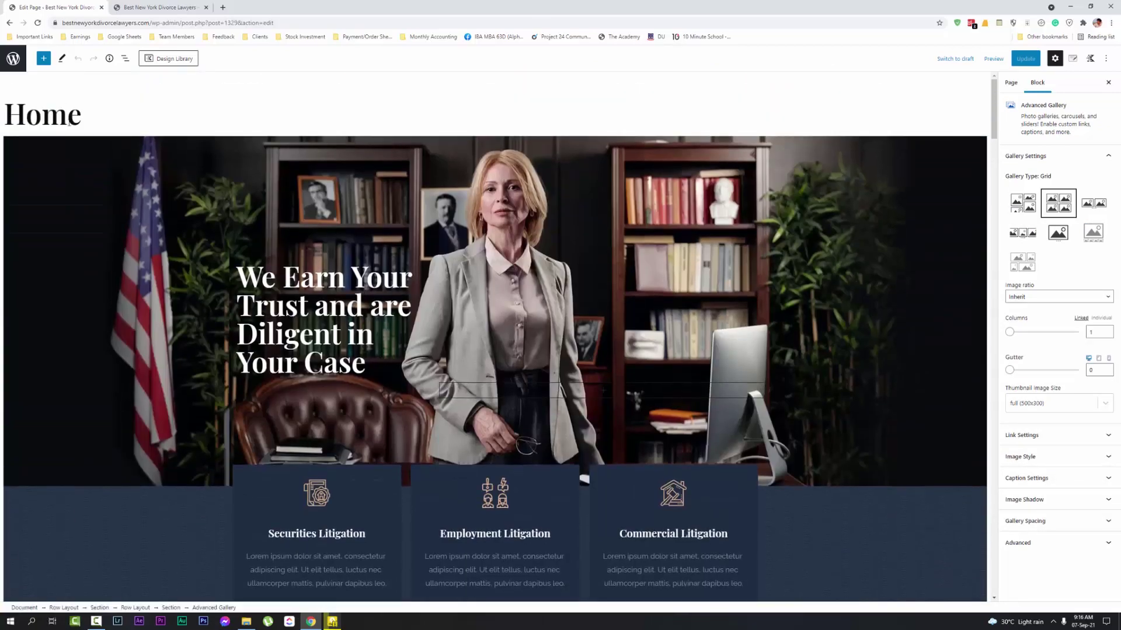
scroll(425, 257, down, 2)
scroll(425, 257, up, 2)
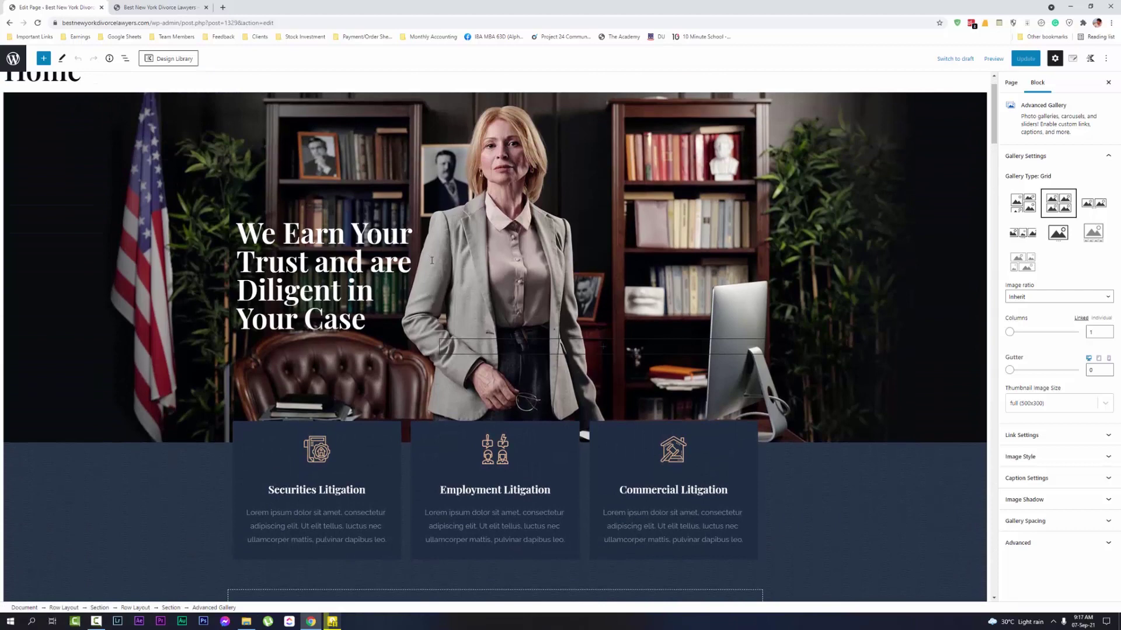
click(432, 261)
click(156, 7)
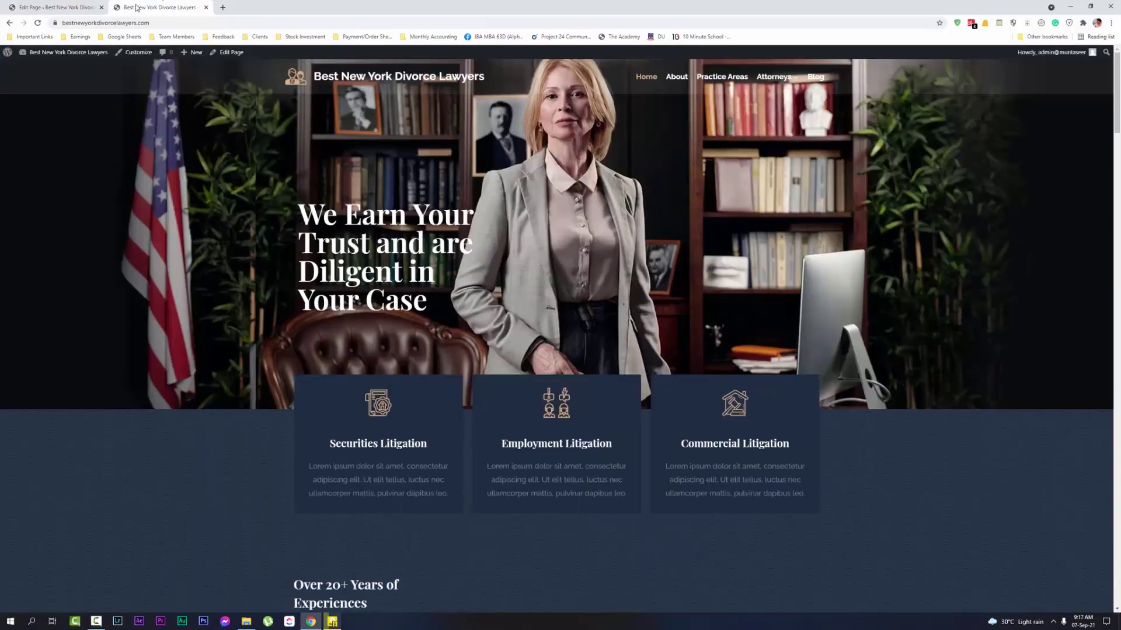
Search Google for 'best new york divorce lawyers' in a new tab and scan the results
click(222, 7)
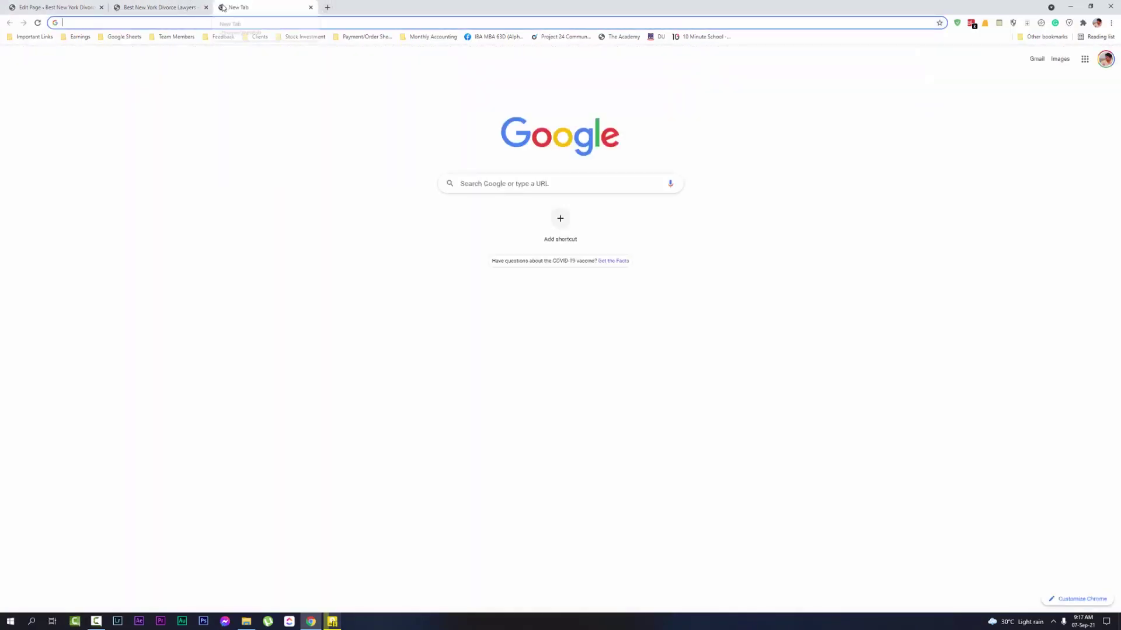
text(best new yo)
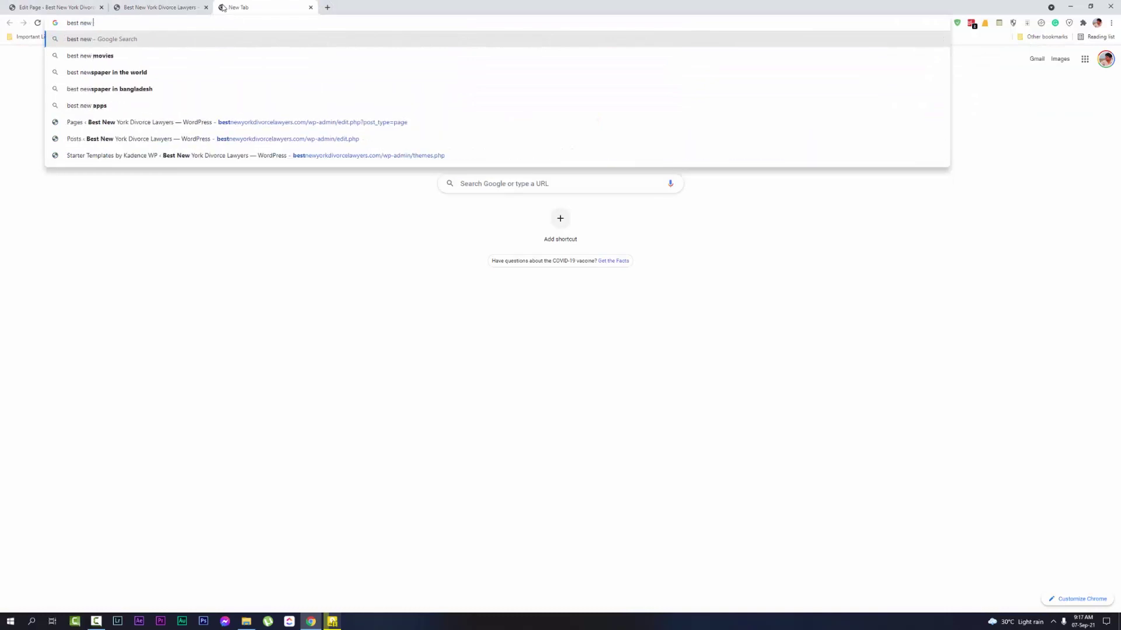
text(rk)
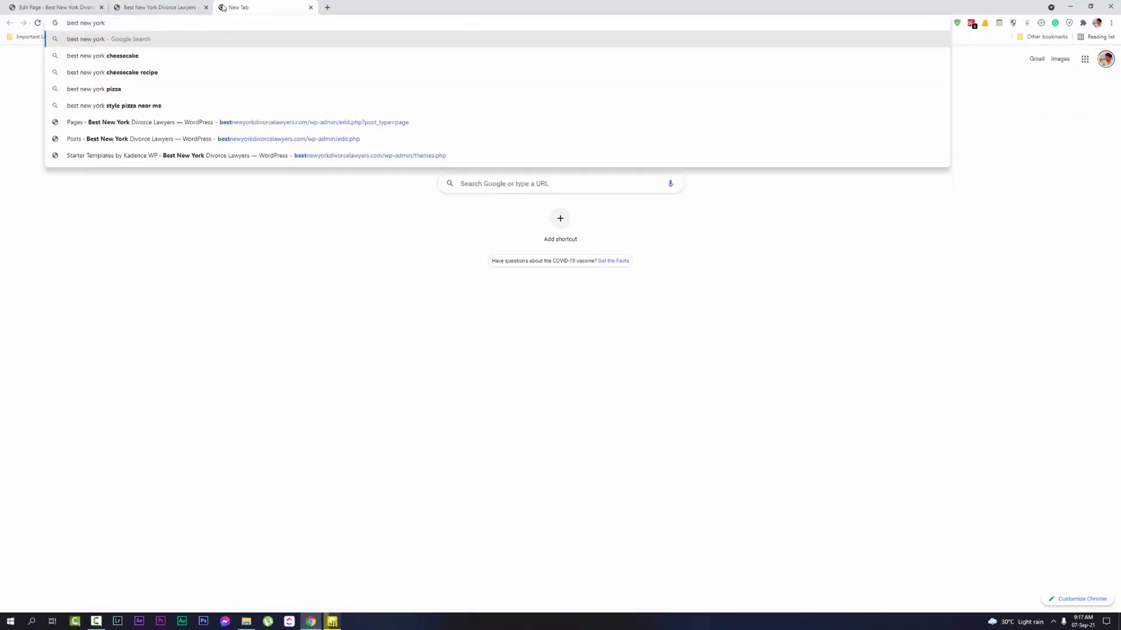
text( divorc)
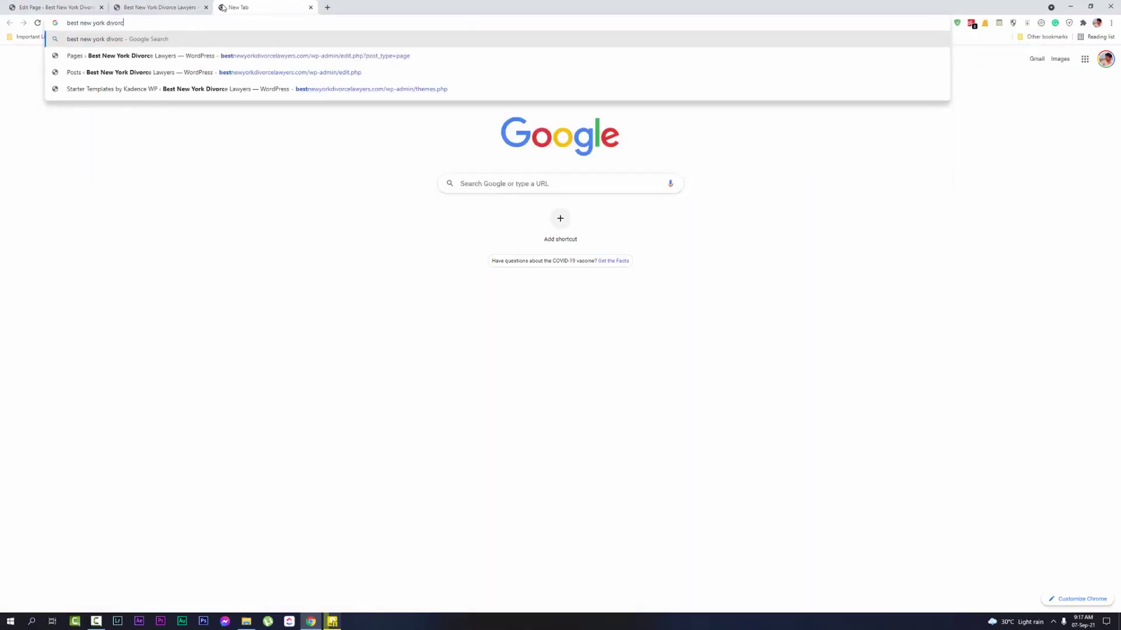
text(e lawyers)
key(Return)
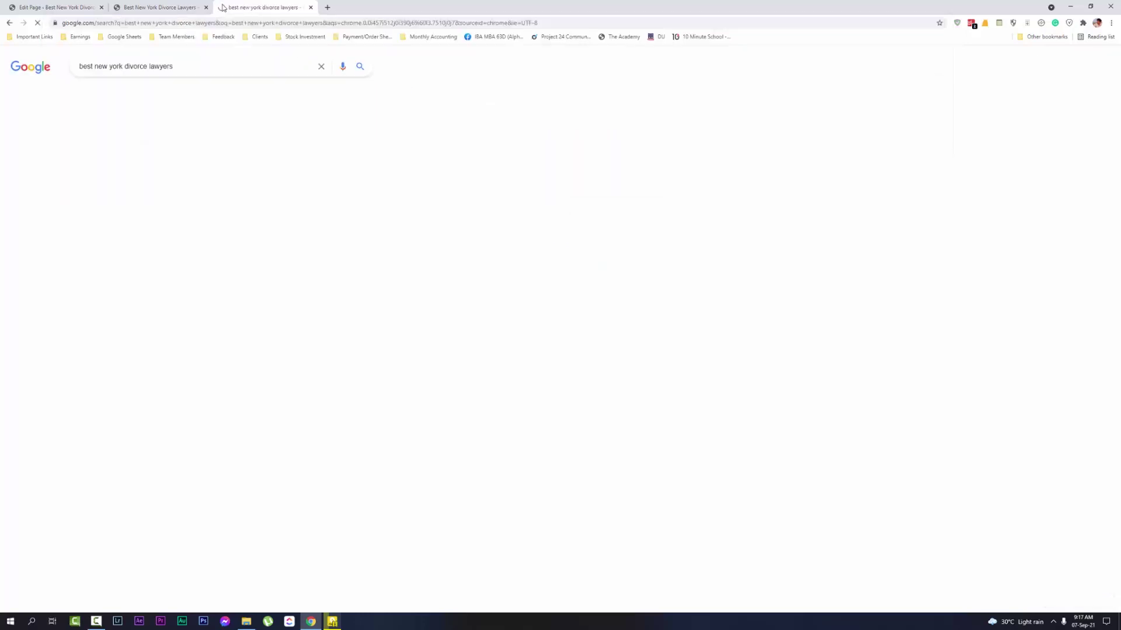
scroll(198, 254, down, 6)
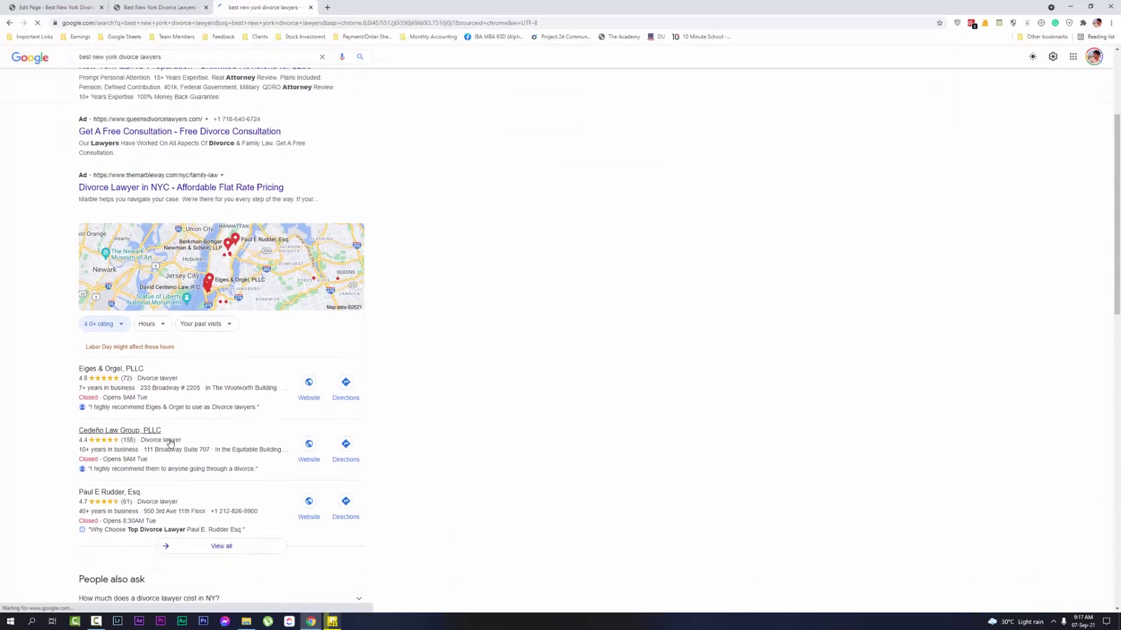
scroll(164, 489, down, 2)
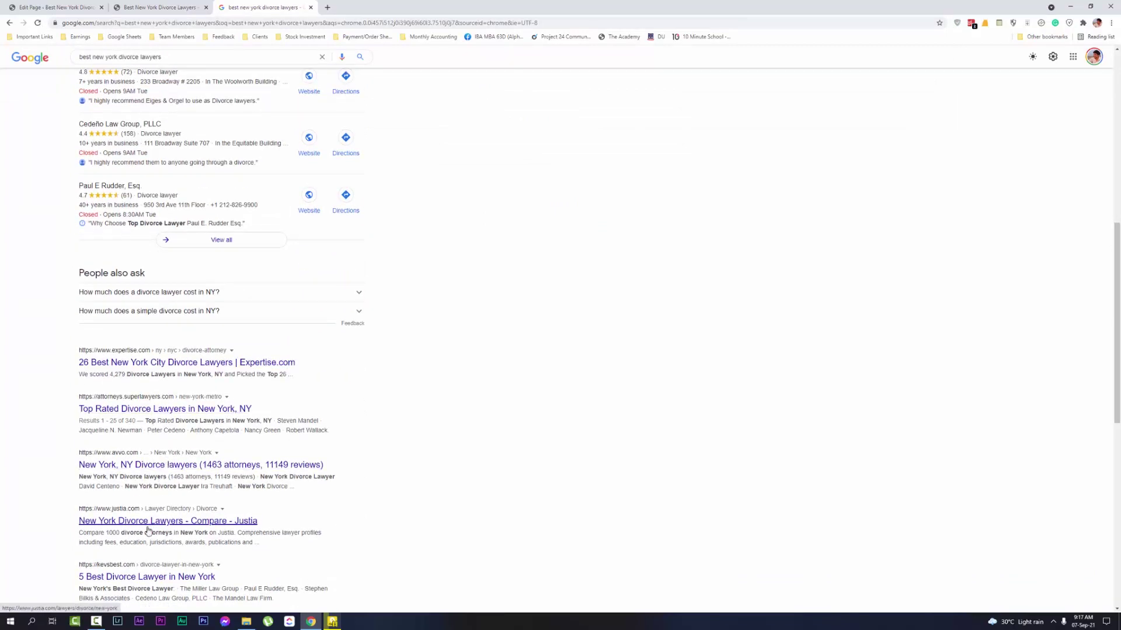
scroll(140, 528, down, 1)
Open and close the 5 Best Divorce Lawyer article, then open the Mandel Law Firm divorce result
middle_click(125, 528)
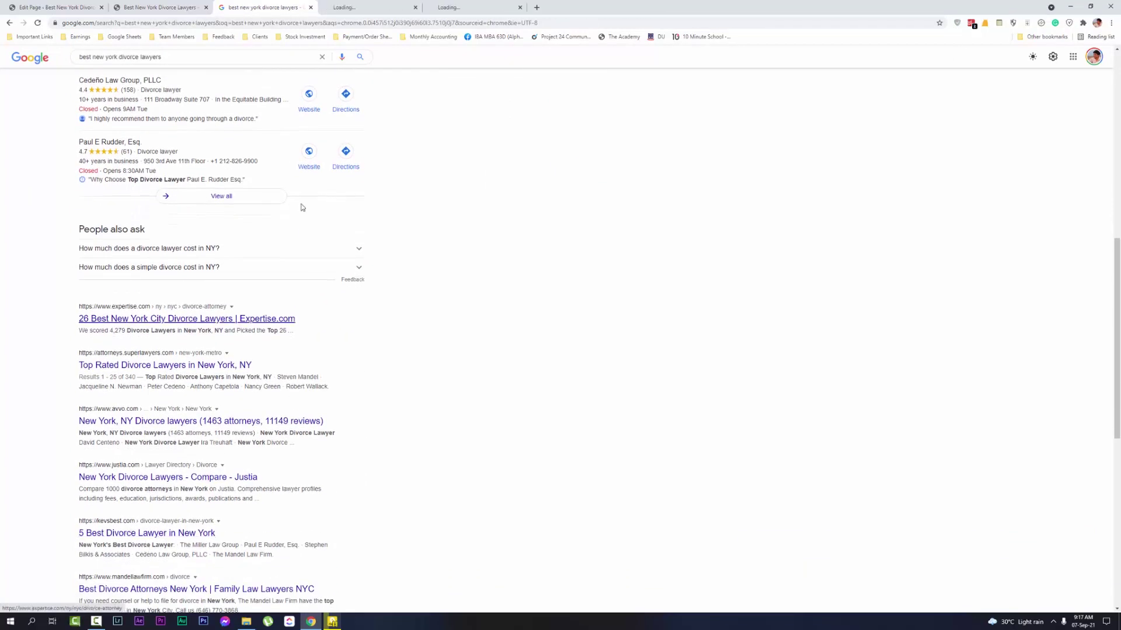
double_click(418, 3)
double_click(418, 3)
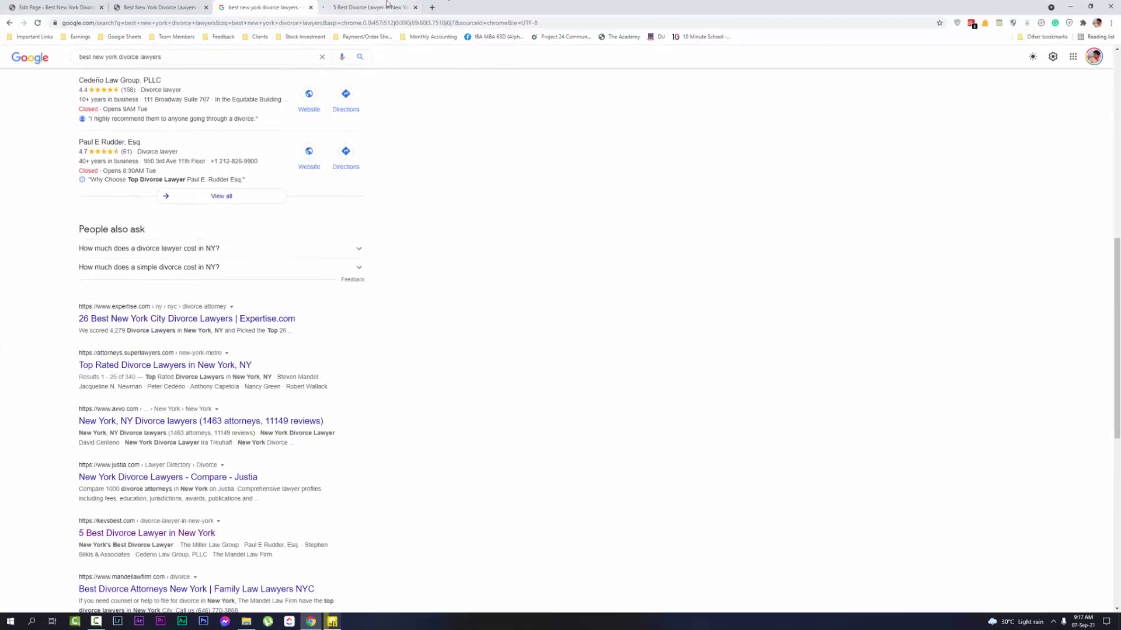
click(366, 7)
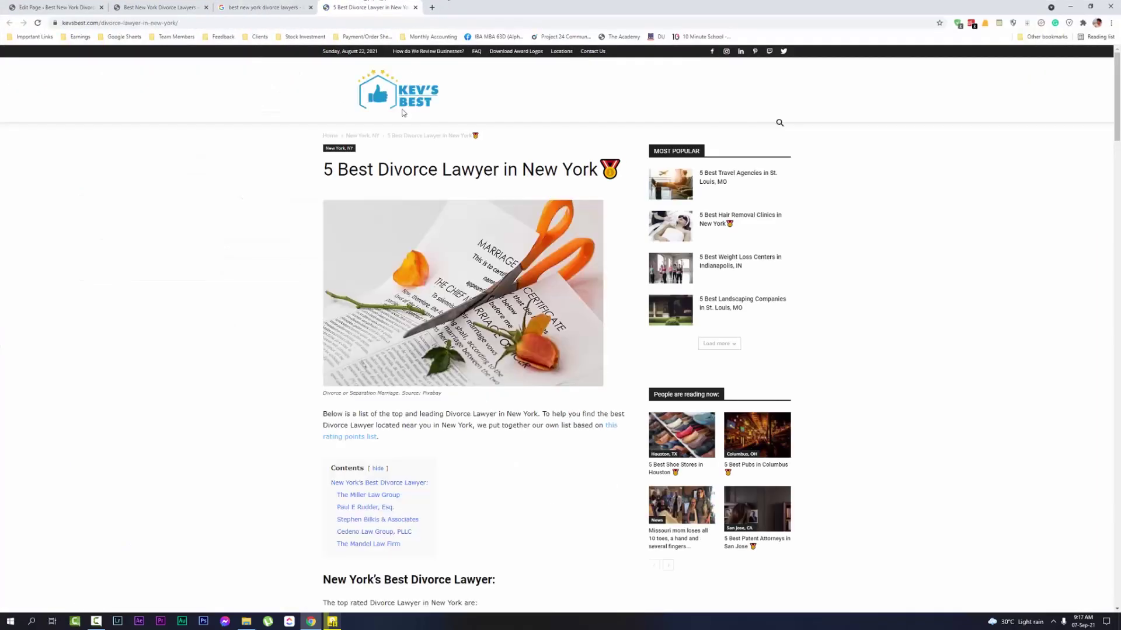
click(415, 7)
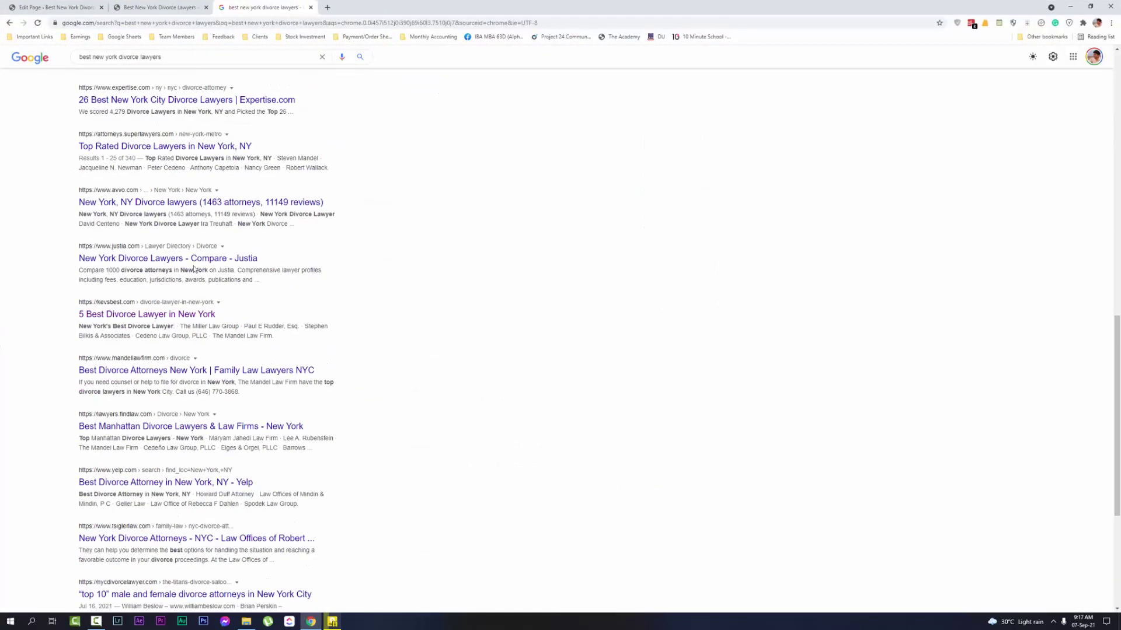
middle_click(186, 376)
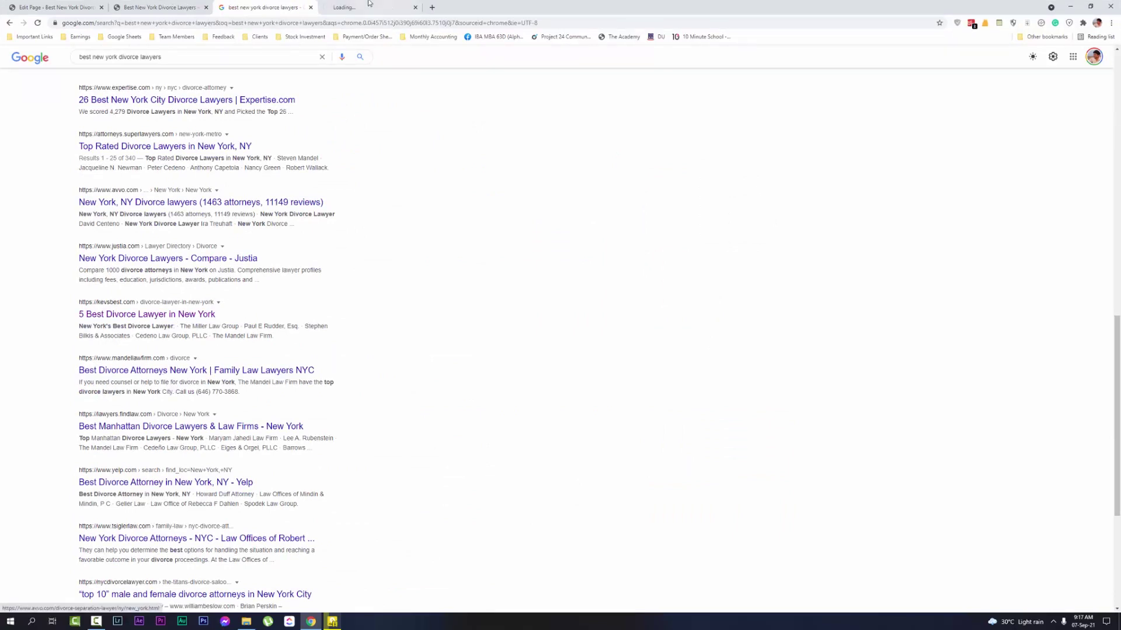
click(369, 9)
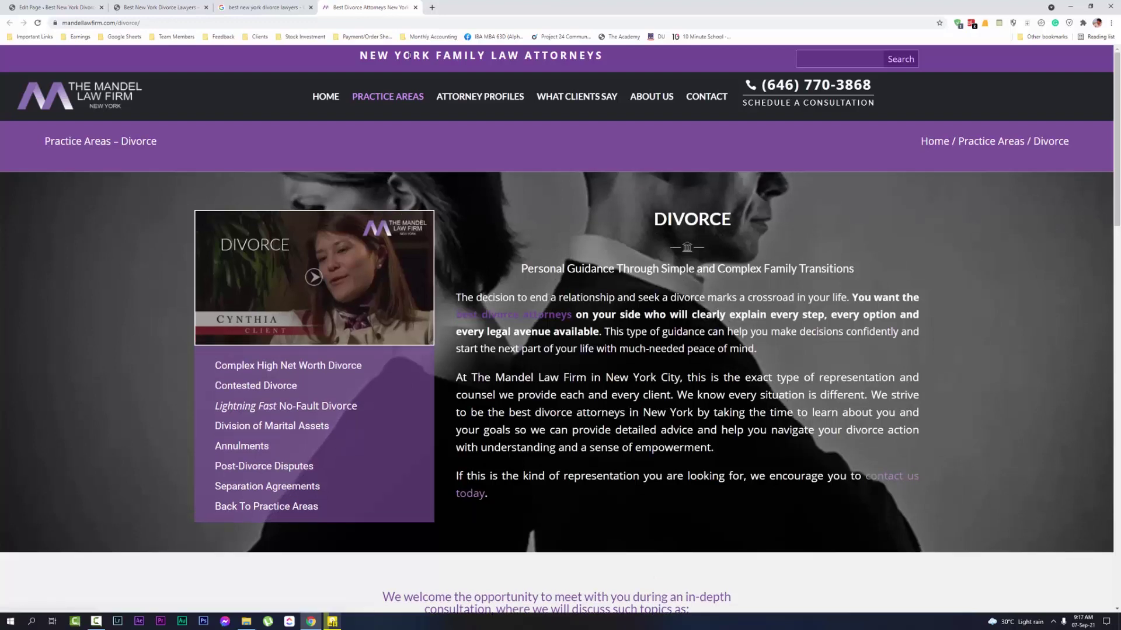
Highlight the Personal Guidance subheading and reorder the Mandel Law Firm and Divorce Saloon tabs
drag(527, 268, 658, 269)
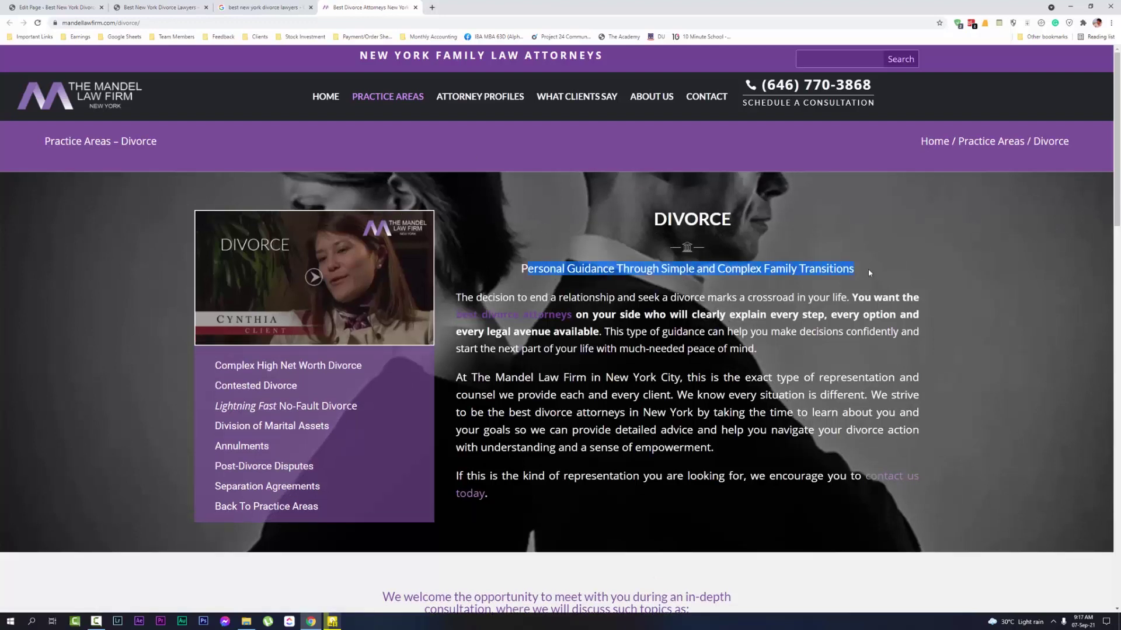
drag(868, 272, 540, 267)
drag(387, 8, 274, 7)
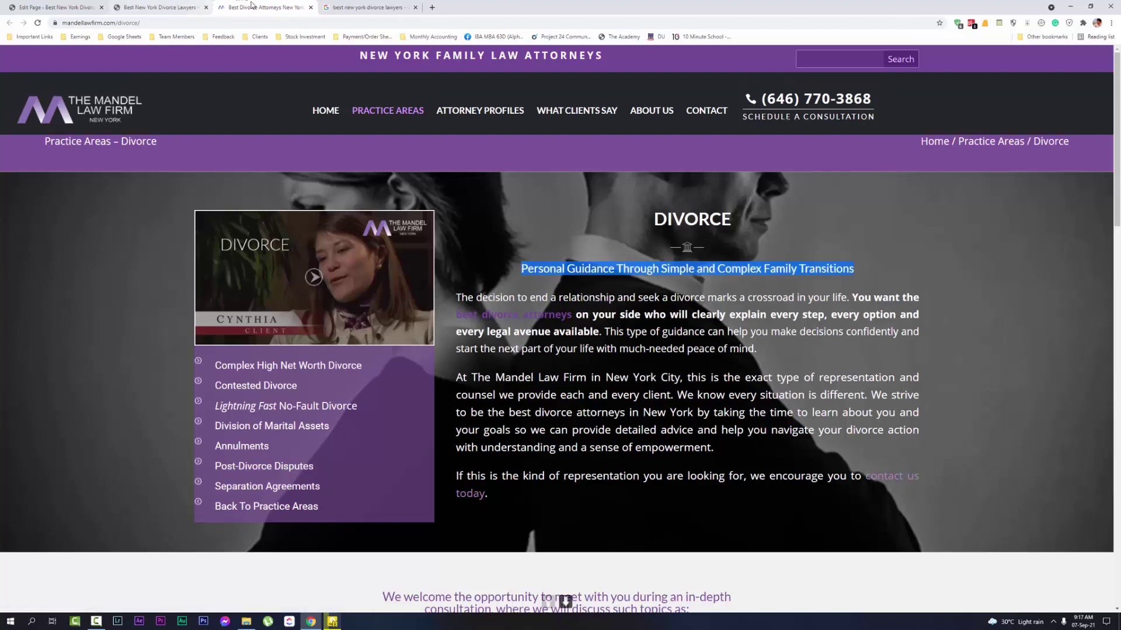
click(349, 8)
scroll(238, 419, down, 1)
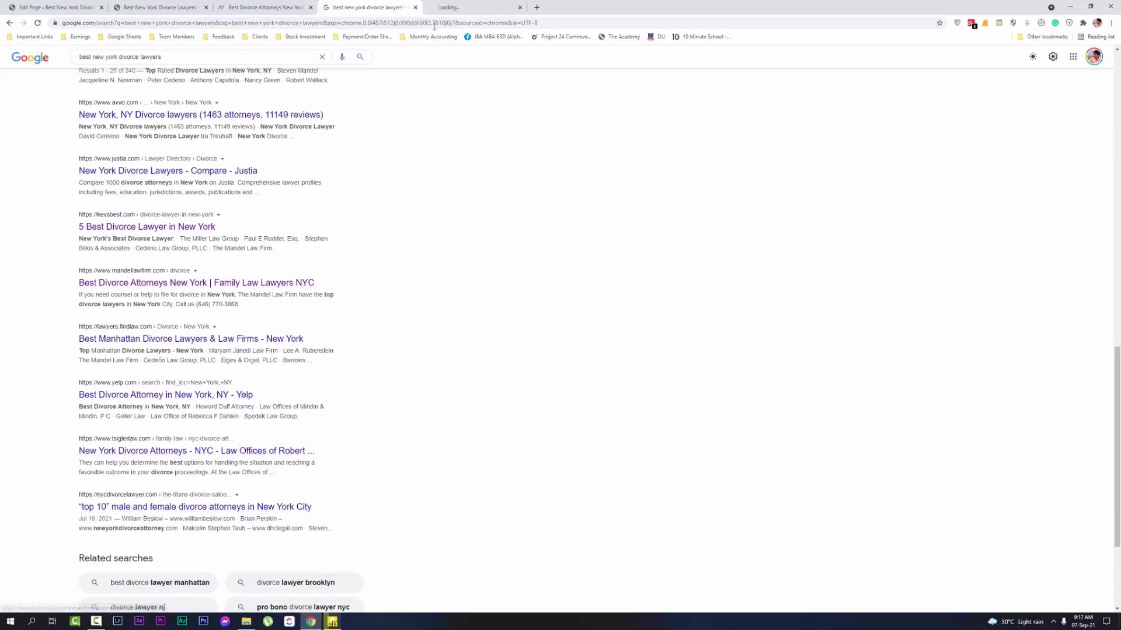
drag(449, 7, 376, 8)
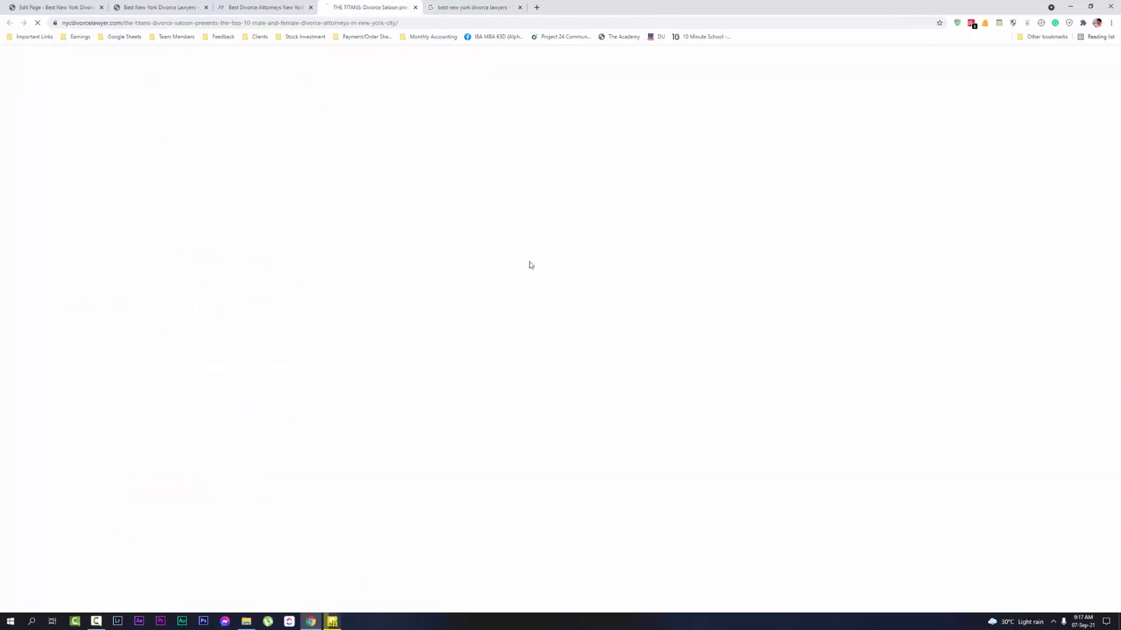
click(280, 10)
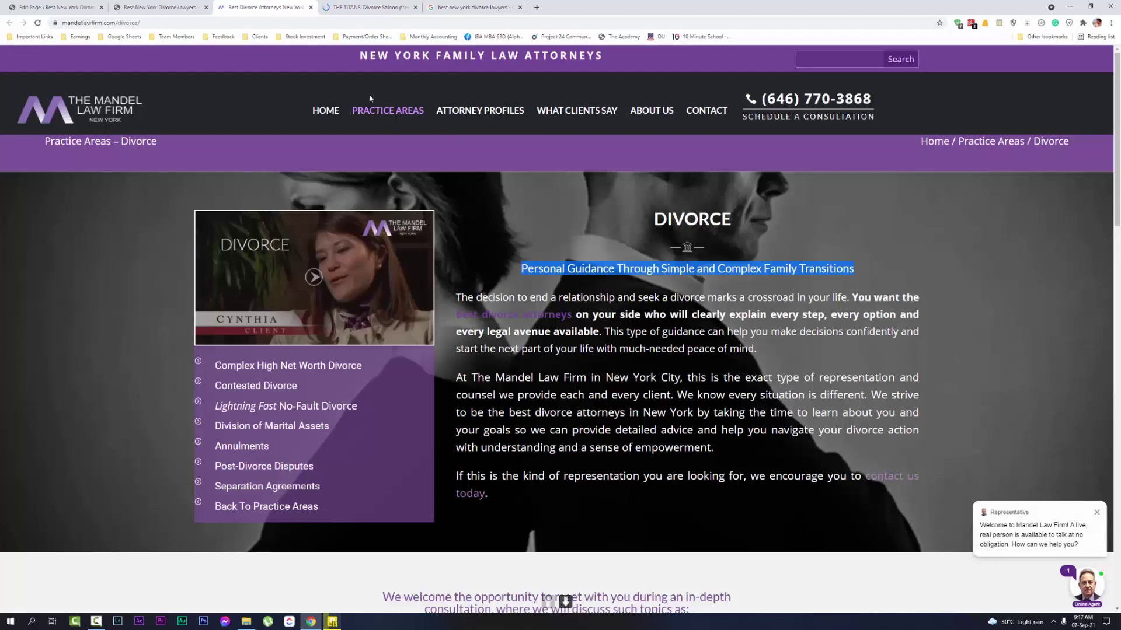
Close the top-10 divorce attorney rankings page with Ctrl+W
key(ctrl+Tab)
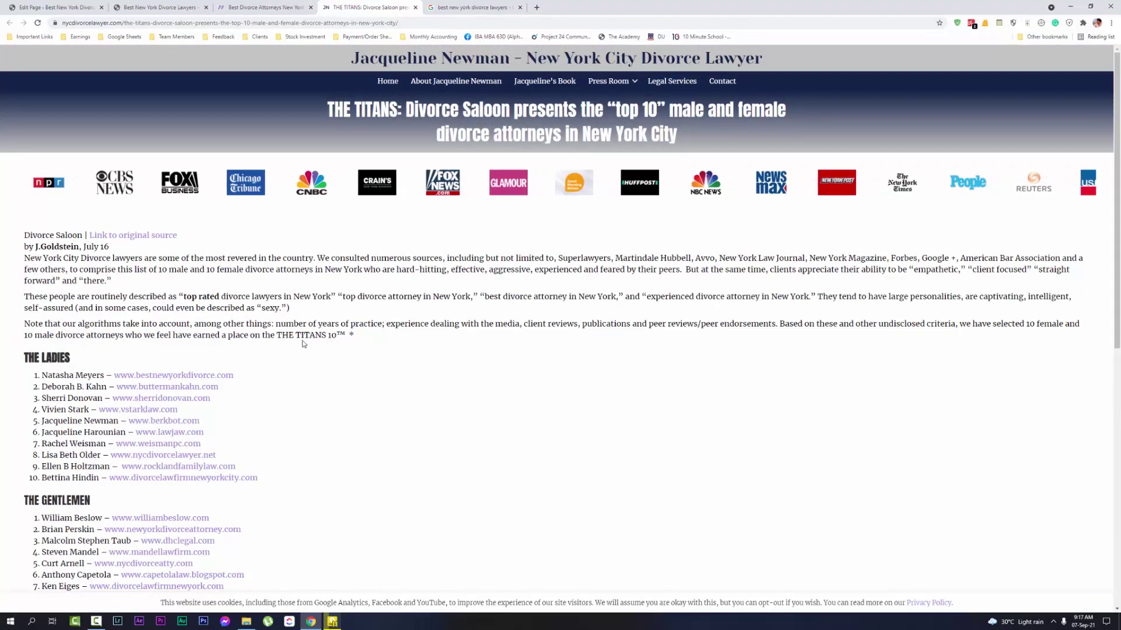
scroll(402, 381, down, 3)
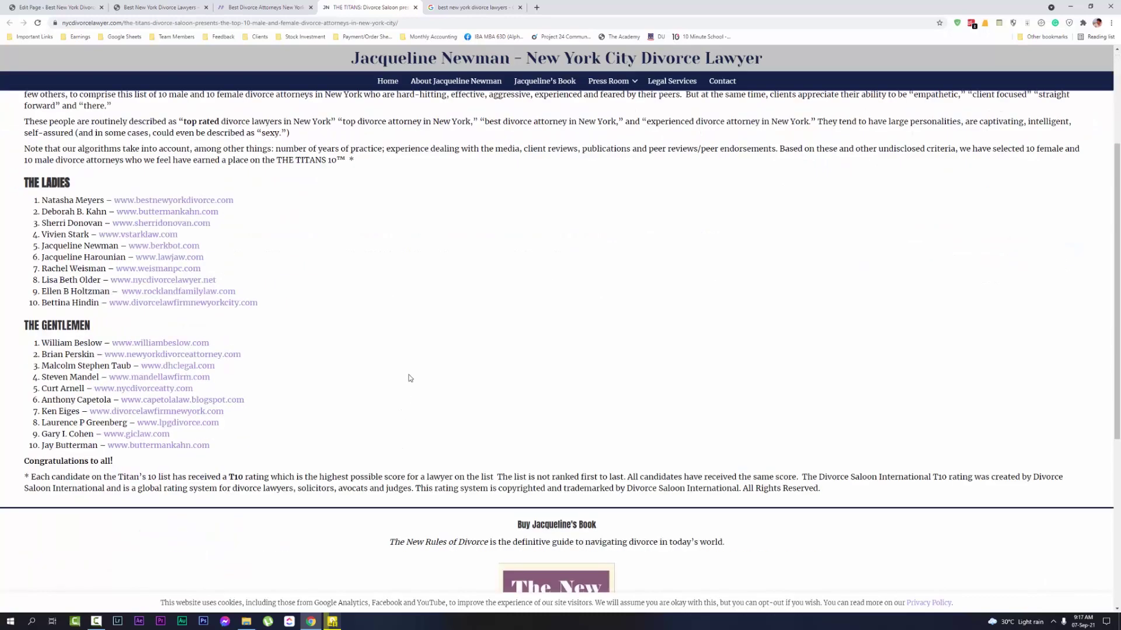
scroll(410, 378, up, 3)
key(ctrl+w)
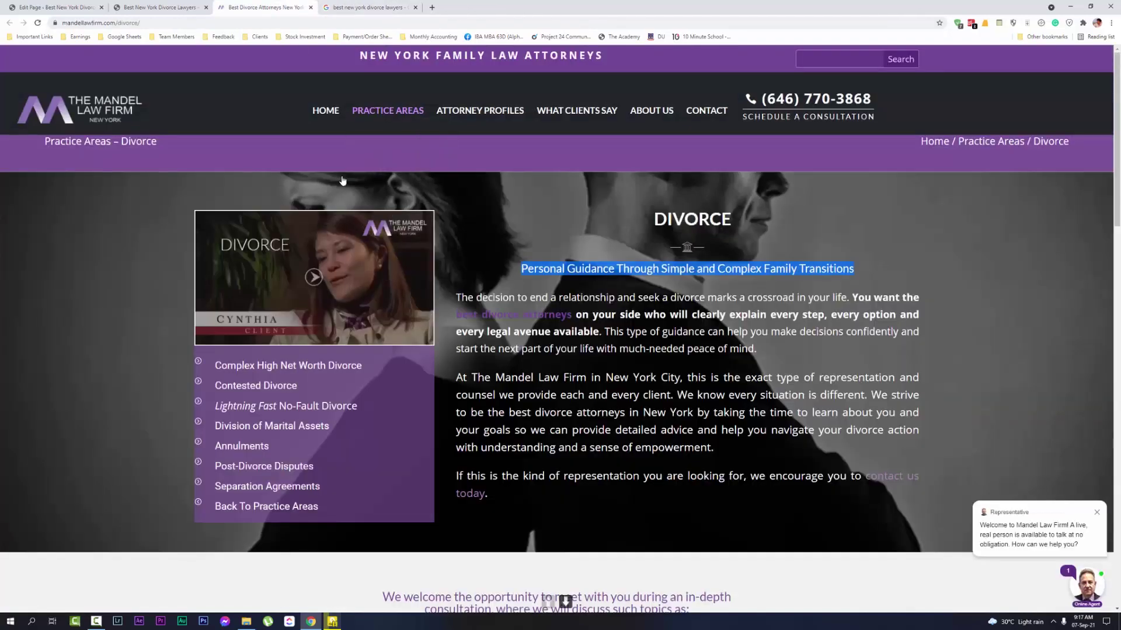
scroll(408, 280, down, 7)
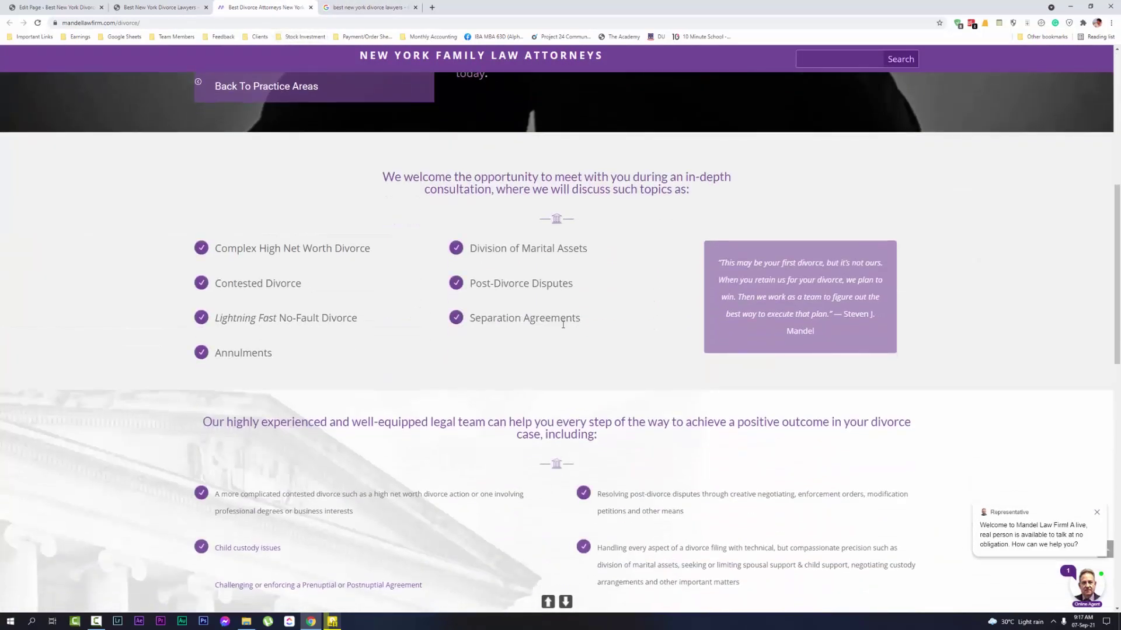
scroll(563, 324, up, 7)
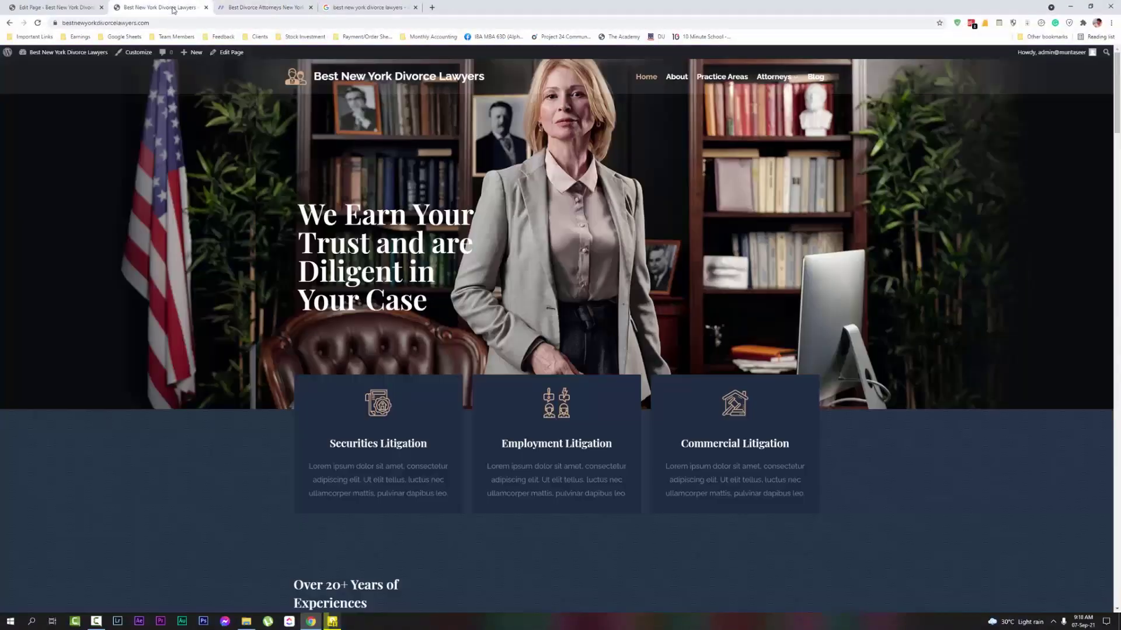
Move the Mandel Law Firm tab to first position and keep its divorce page showing
click(176, 8)
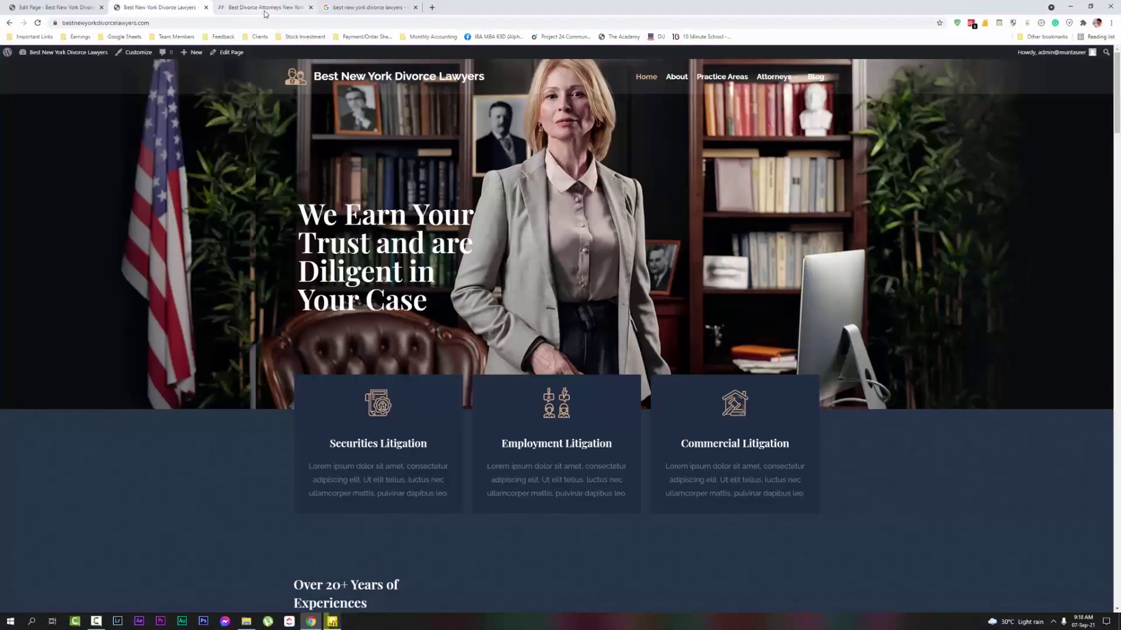
drag(265, 8, 56, 9)
click(158, 8)
click(56, 8)
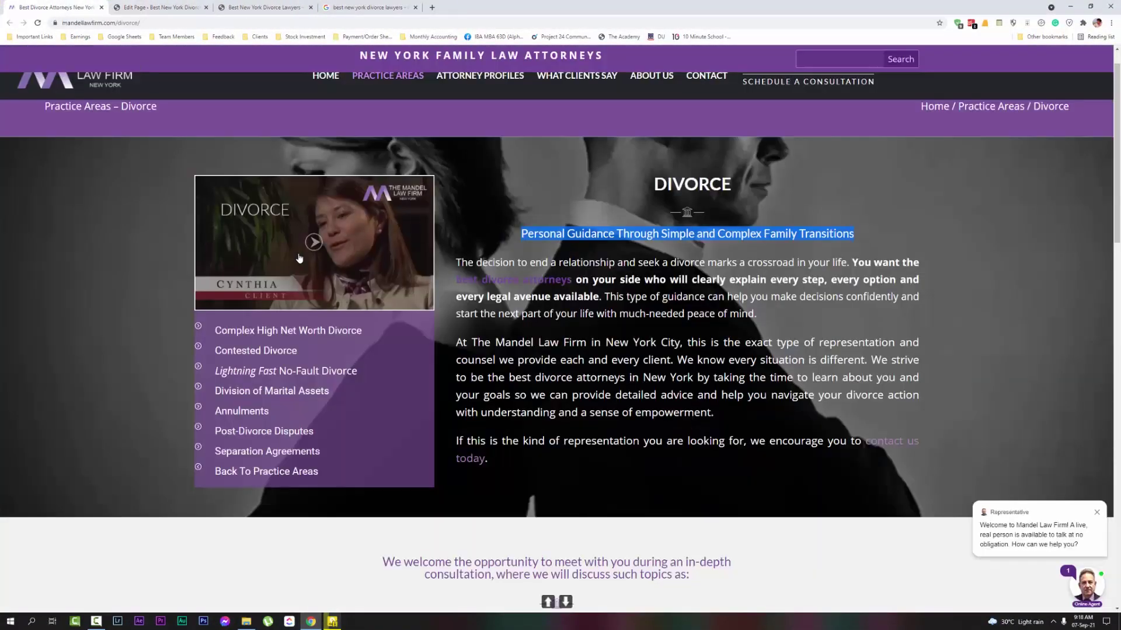
scroll(778, 247, up, 1)
click(743, 256)
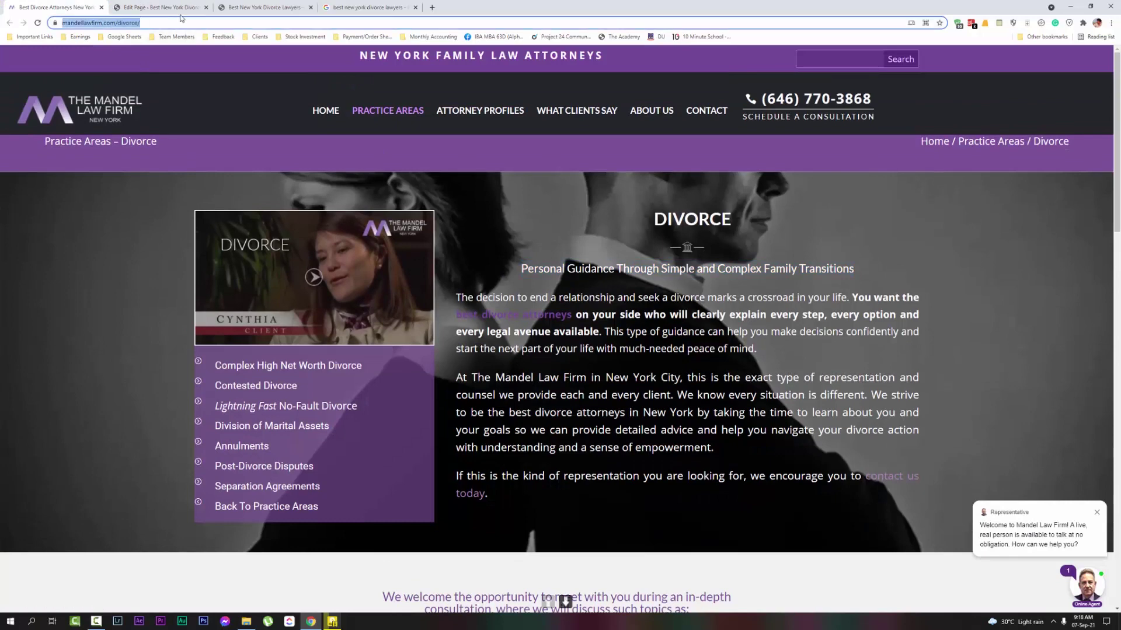
Replace the template's hero Advanced Heading text with 'Best New York Divorce Lawyers...'
click(160, 8)
double_click(315, 234)
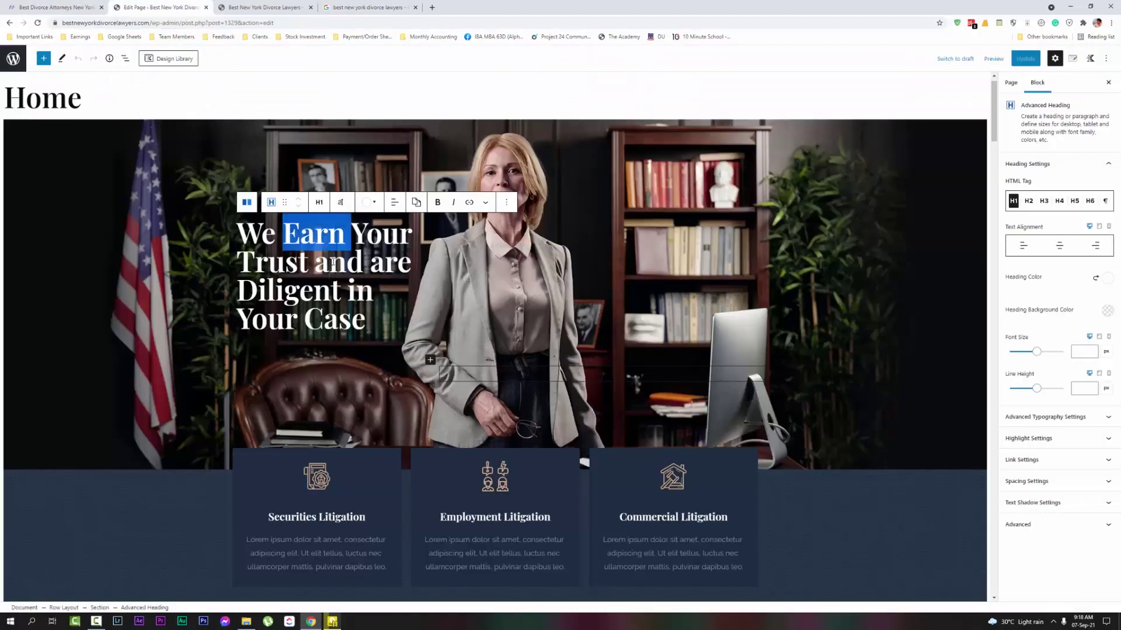
triple_click(336, 257)
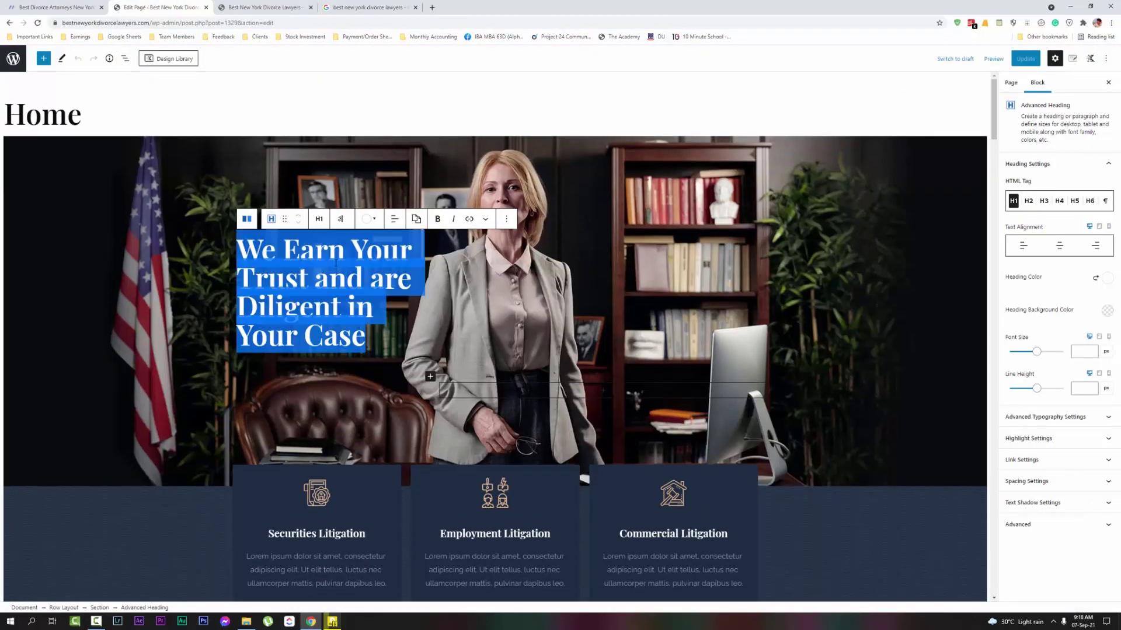
text(Best New)
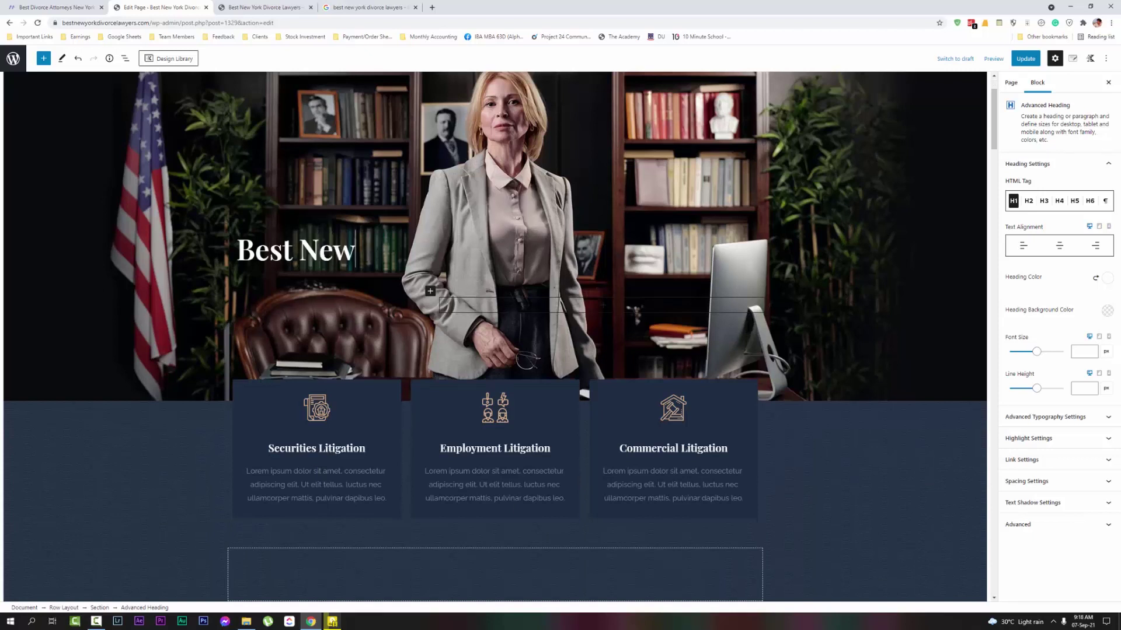
text( York D)
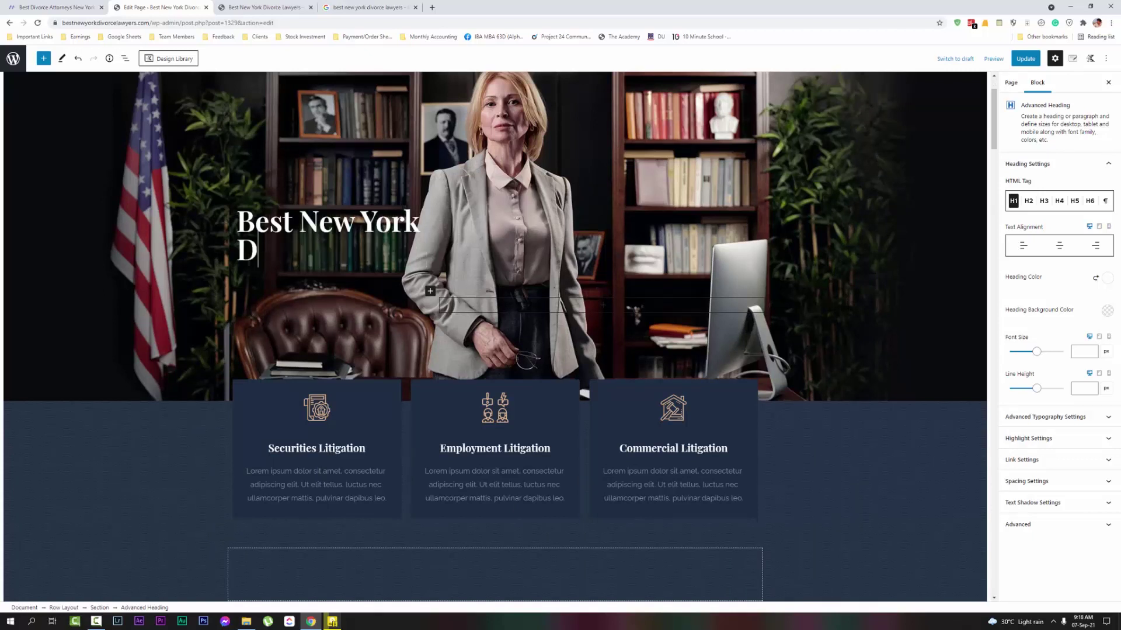
text(ivorce)
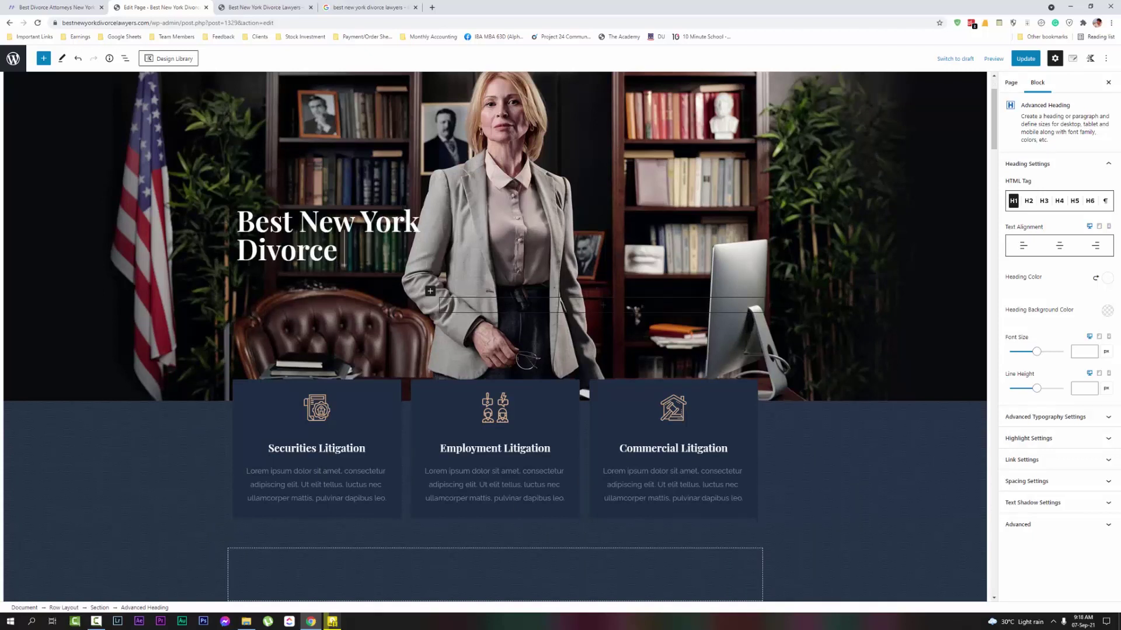
text( Lawye)
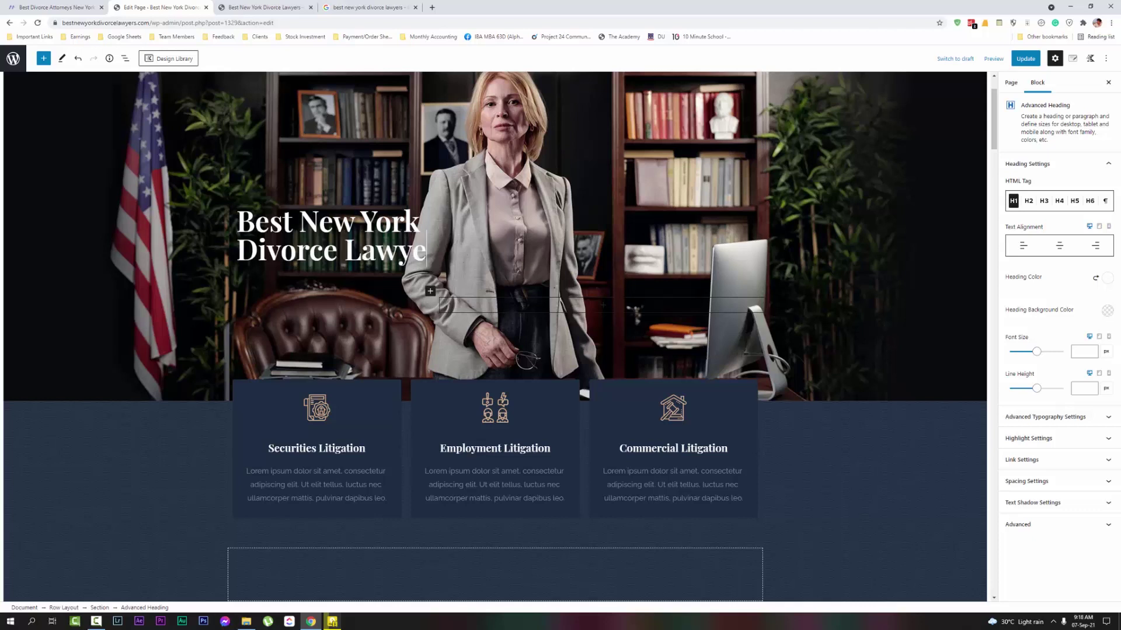
text(rs...)
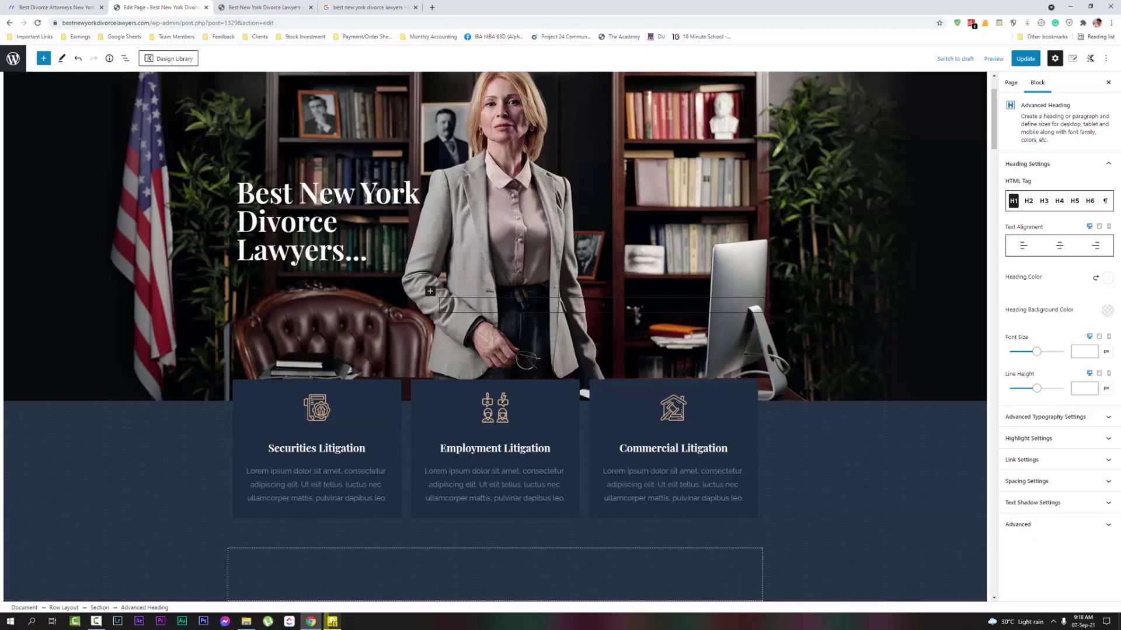
scroll(618, 211, up, 2)
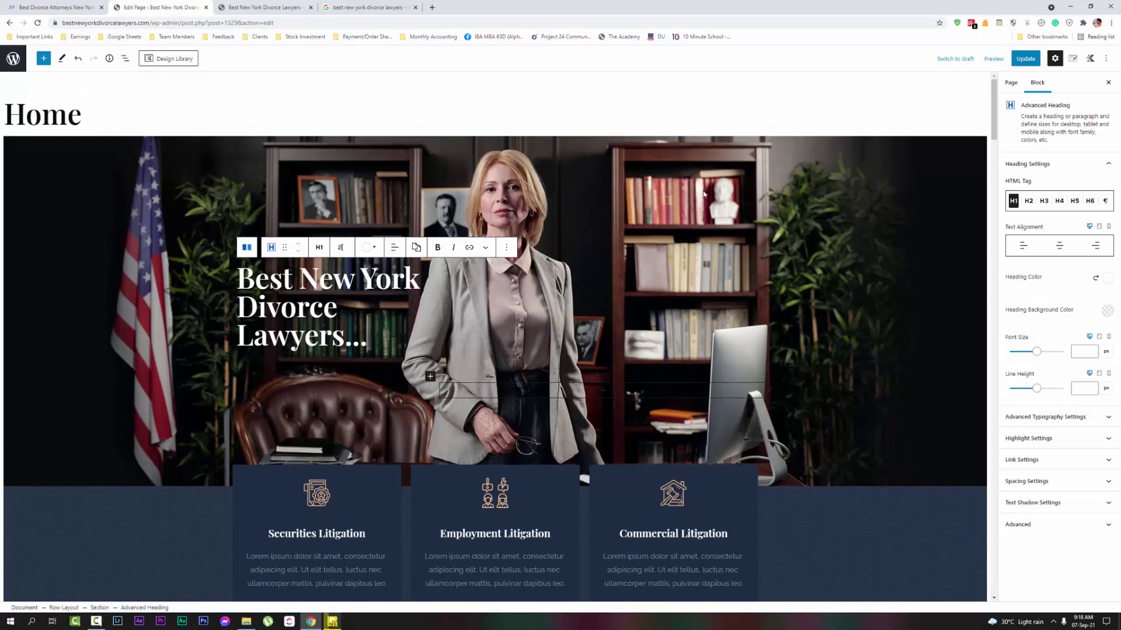
scroll(644, 222, down, 3)
scroll(354, 322, up, 2)
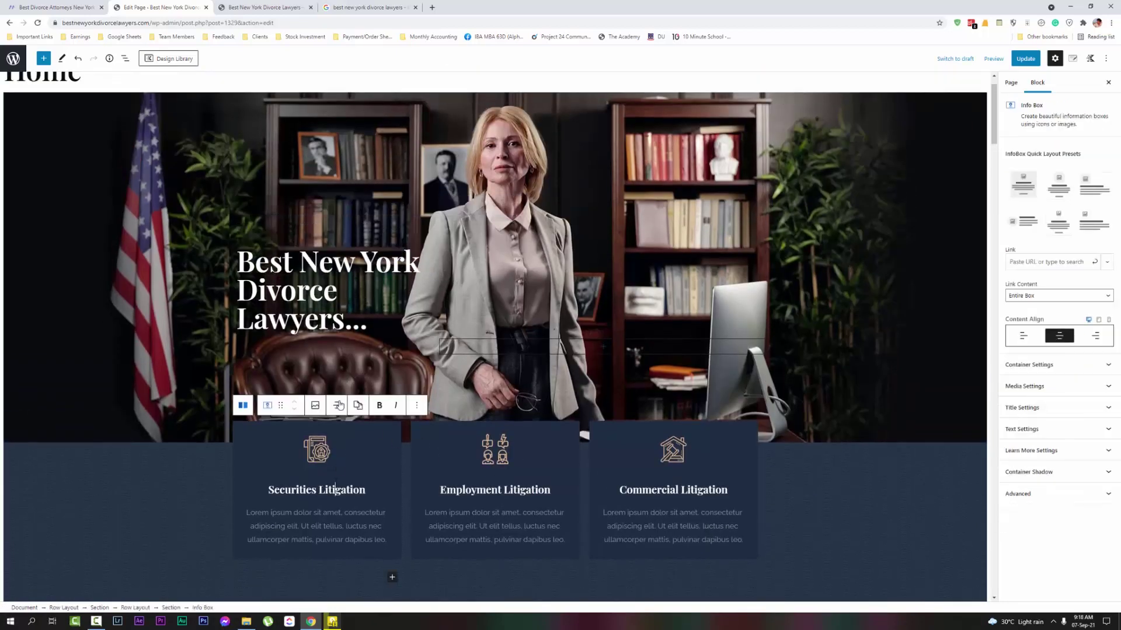
Replace the Securities Litigation title with 'Complex High Net Worth Divorce' copied from the Mandel page
click(262, 7)
click(70, 7)
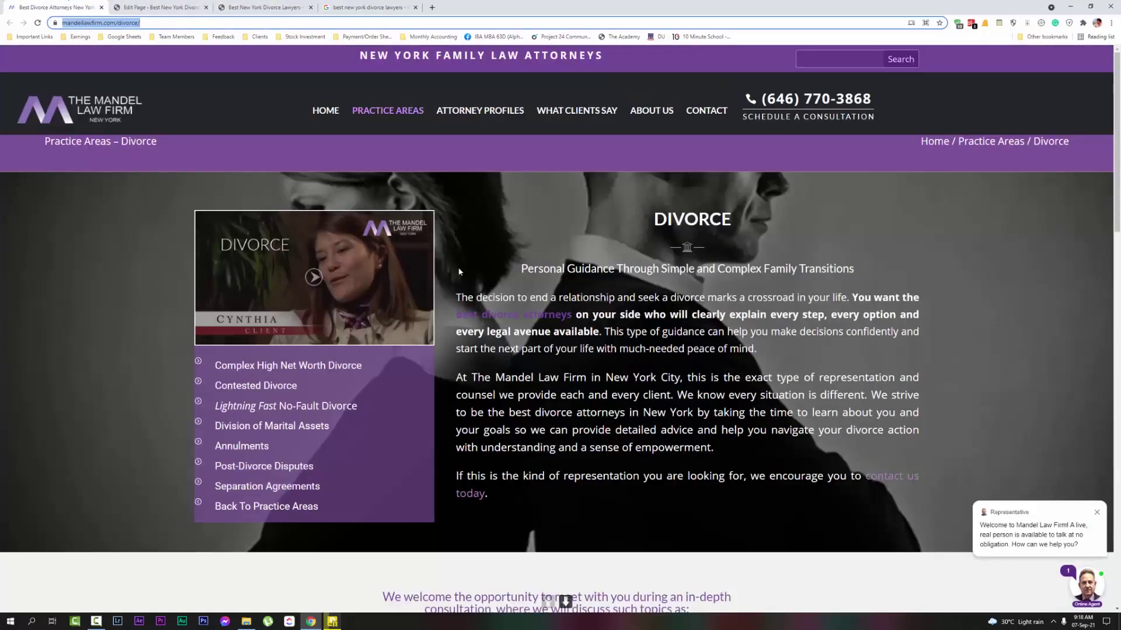
scroll(461, 384, down, 2)
scroll(461, 384, down, 2)
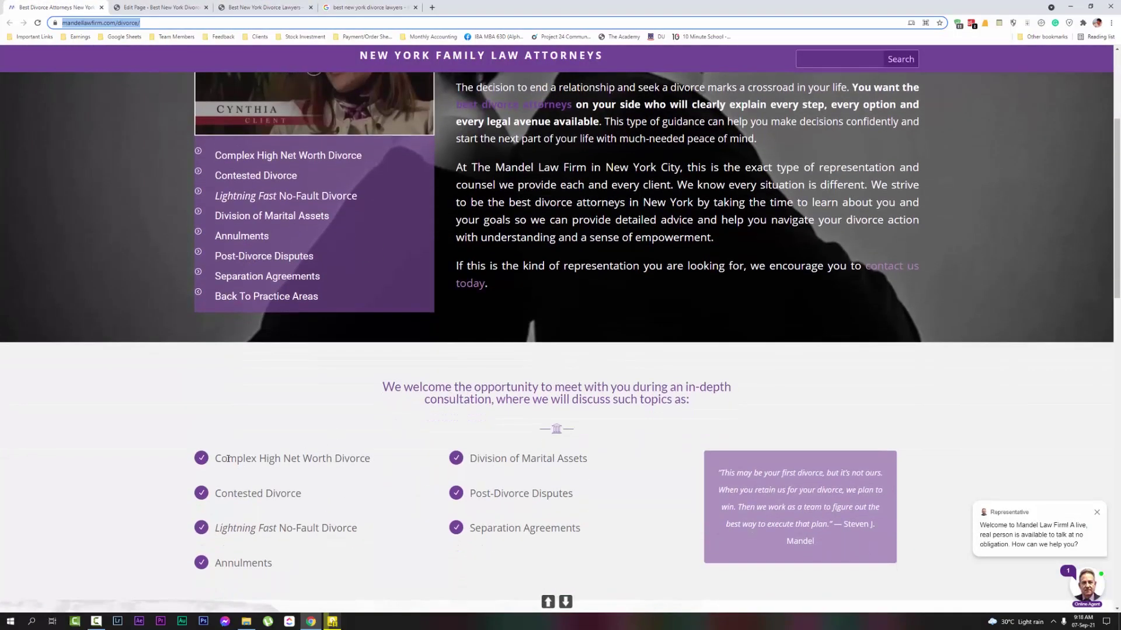
mouse_move(383, 459)
mouse_down()
mouse_move(202, 458)
mouse_move(380, 458)
mouse_up()
key(ctrl+c)
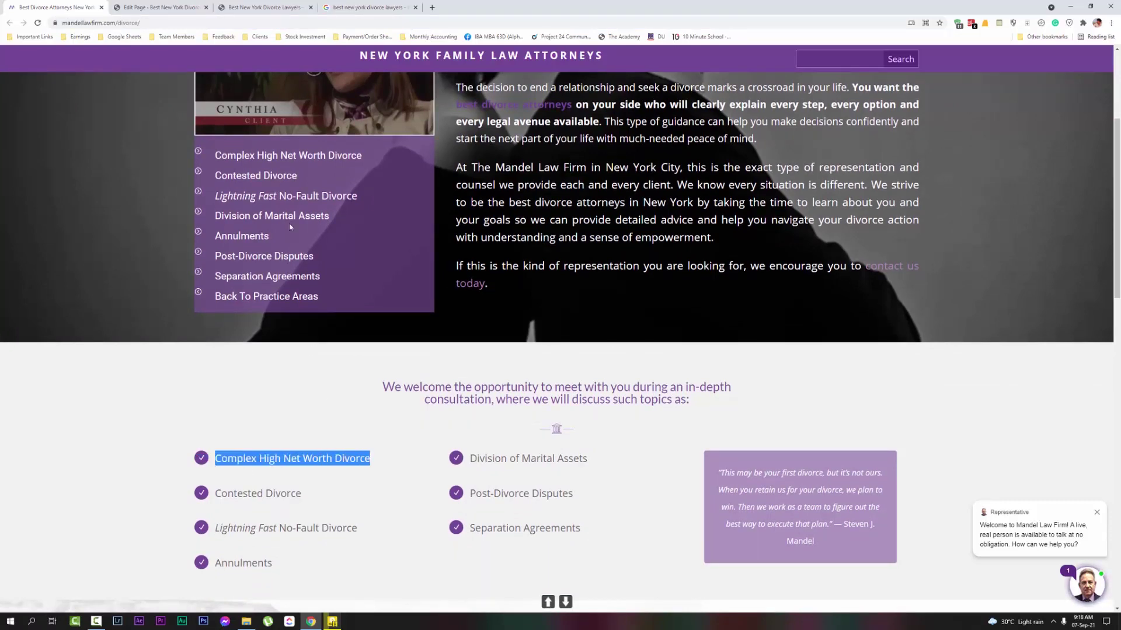
key(ctrl+Tab)
double_click(292, 490)
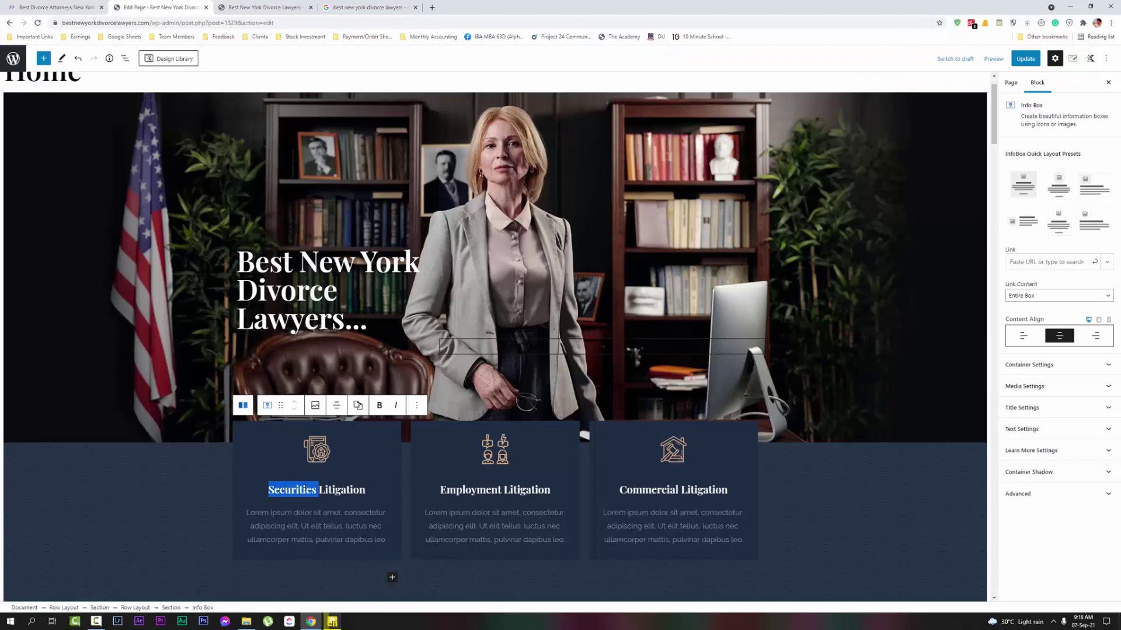
key(shift+End)
key(ctrl+v)
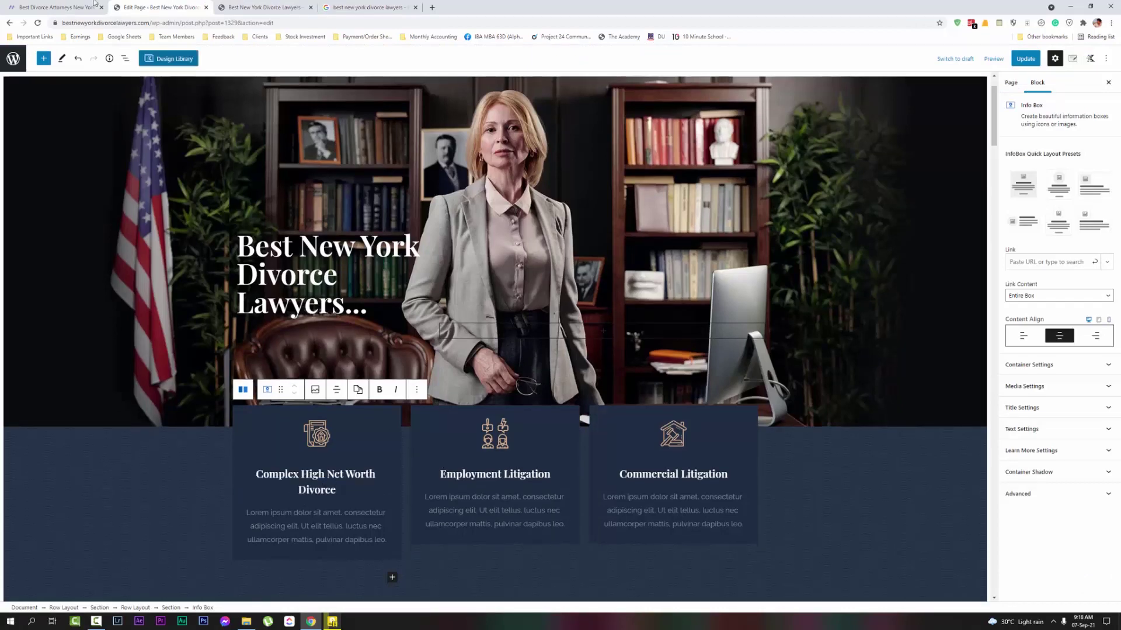
Replace the Employment Litigation title with 'Annulments' copied from the Mandel page
click(93, 3)
click(453, 490)
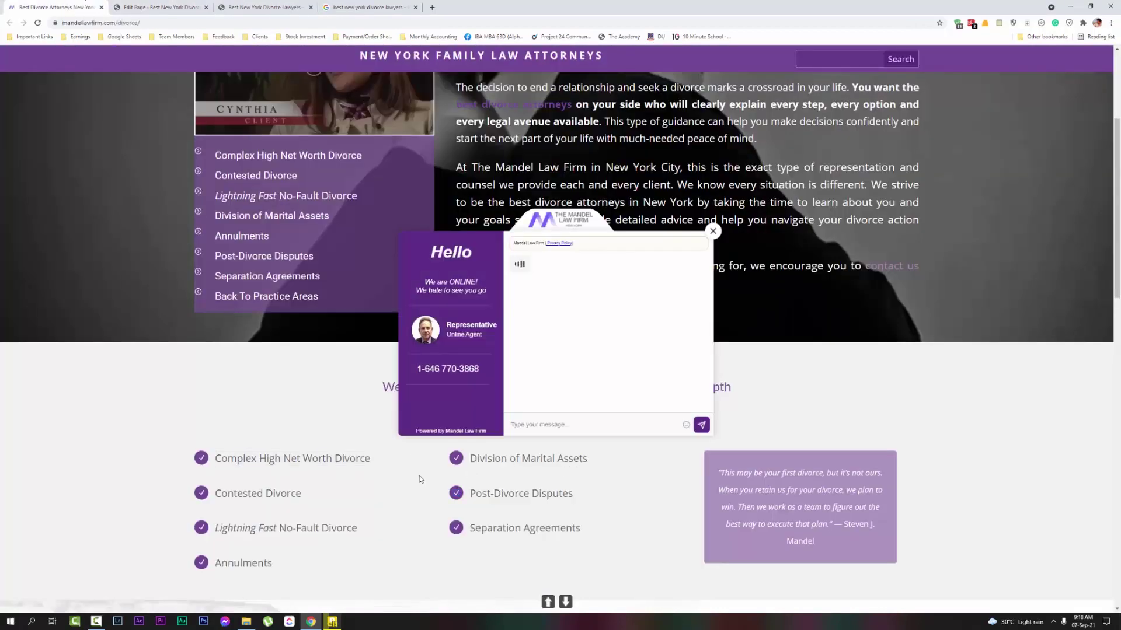
click(713, 231)
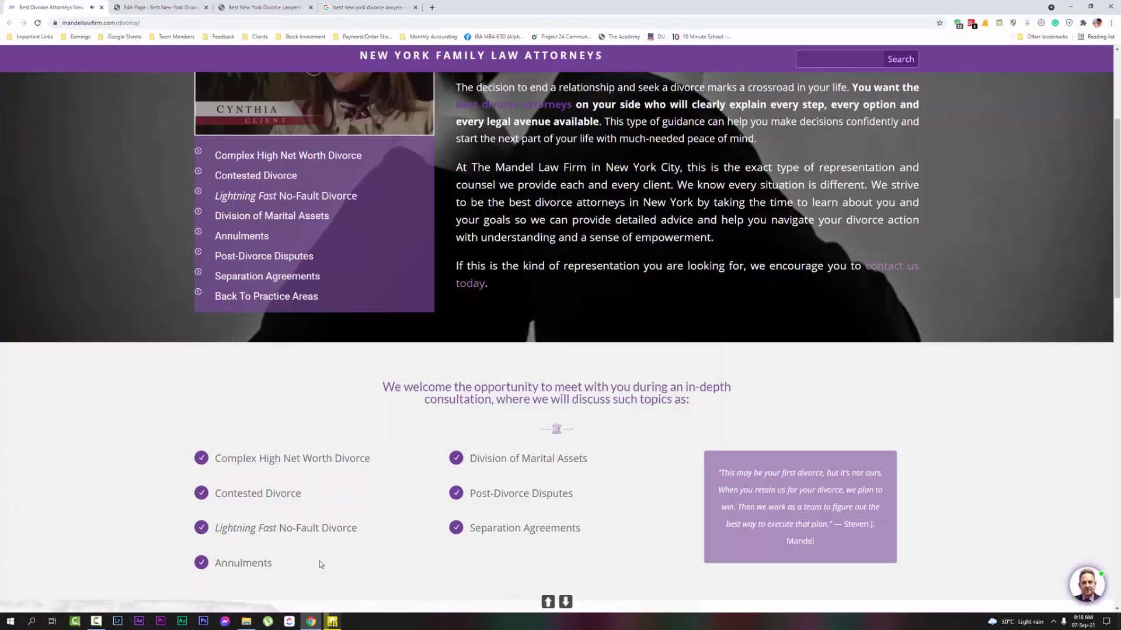
double_click(260, 563)
key(ctrl+c)
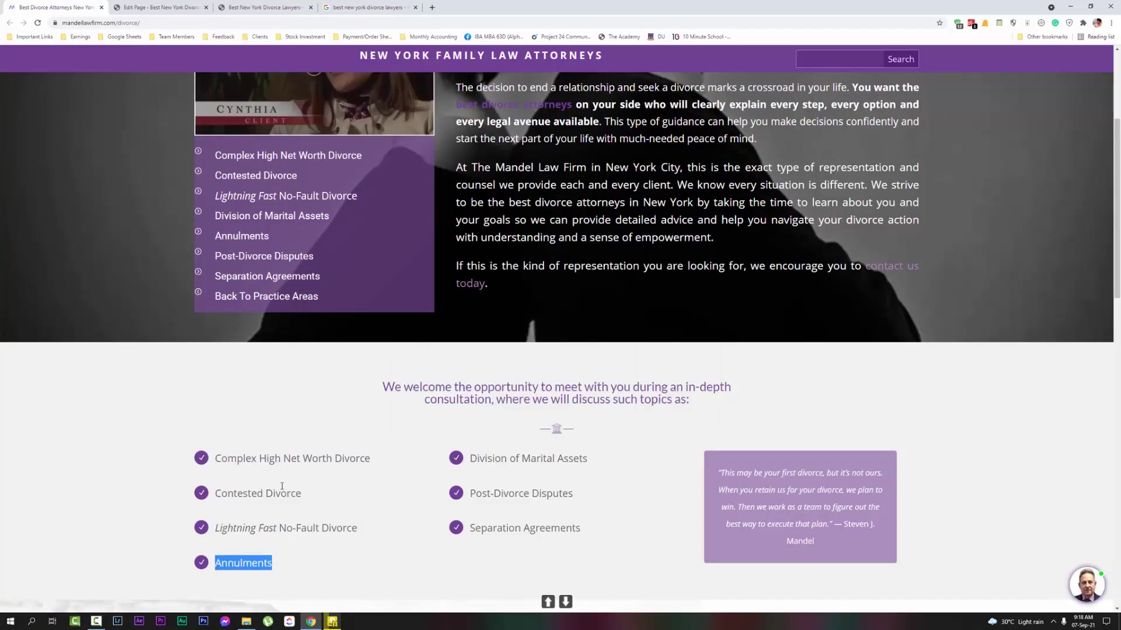
click(183, 4)
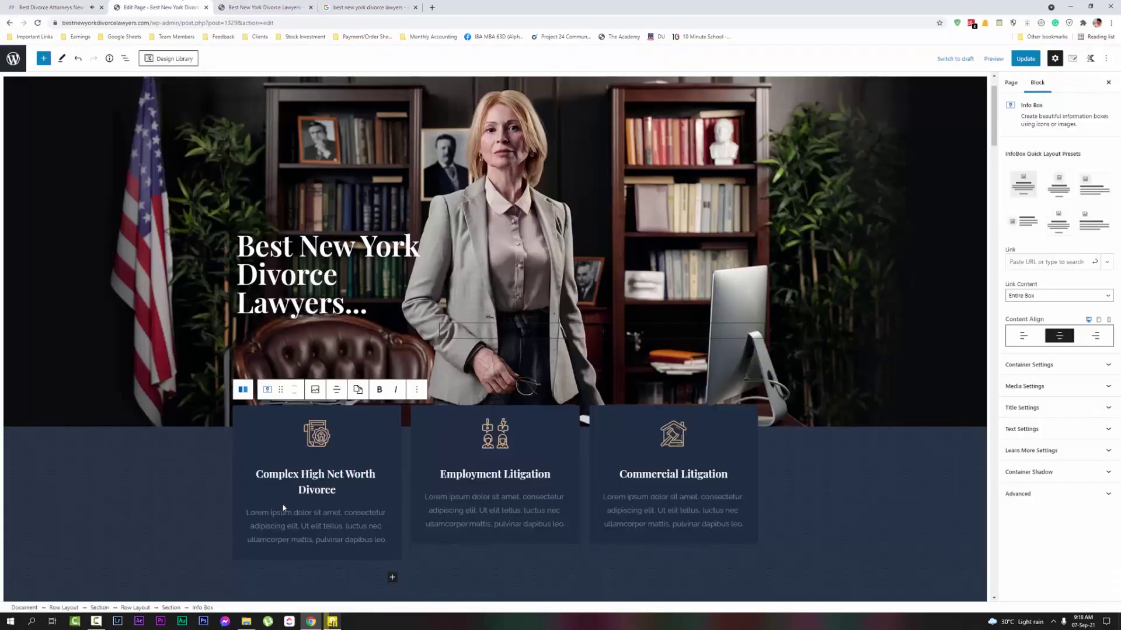
triple_click(502, 465)
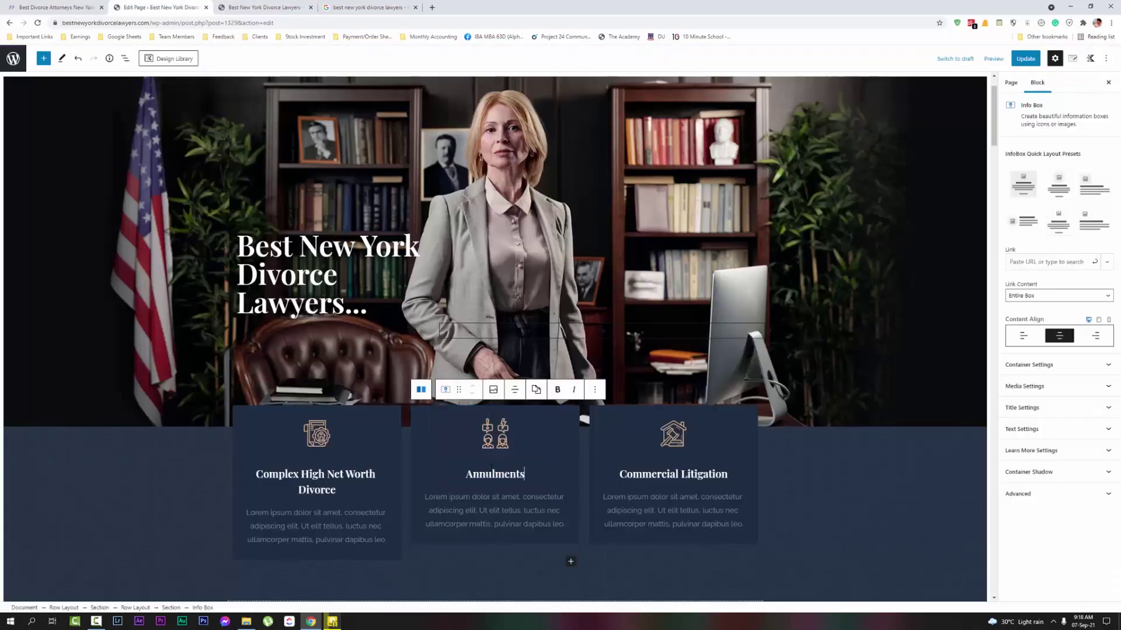
key(ctrl+v)
Retitle the third box 'Separation Agreements', deleting the leftover word Litigation
click(2, 4)
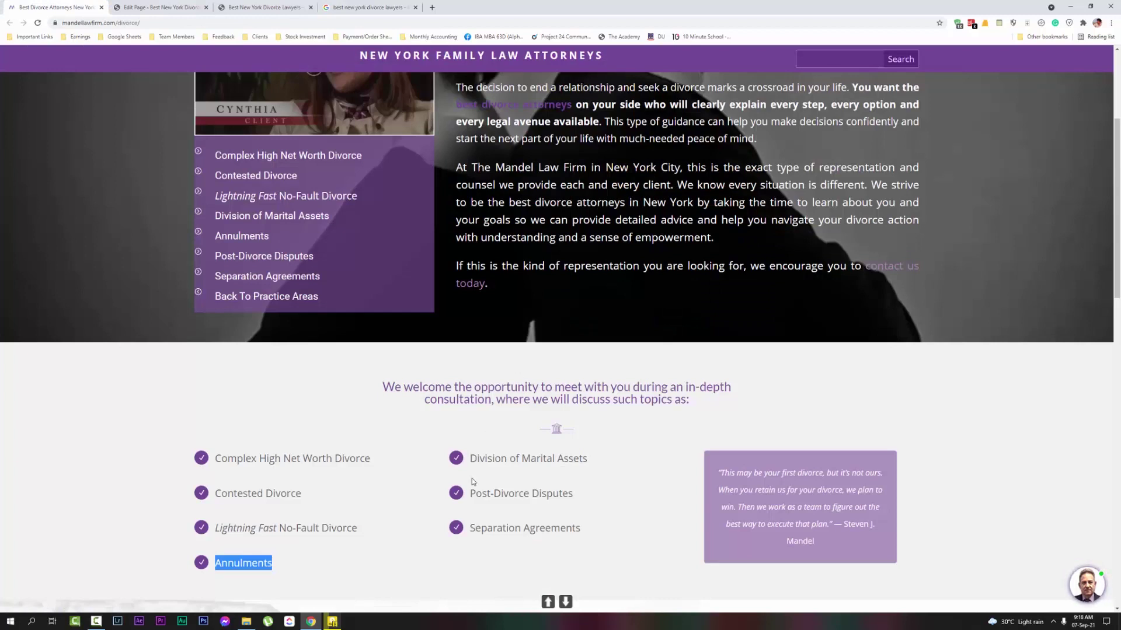
drag(582, 533, 469, 528)
key(ctrl+c)
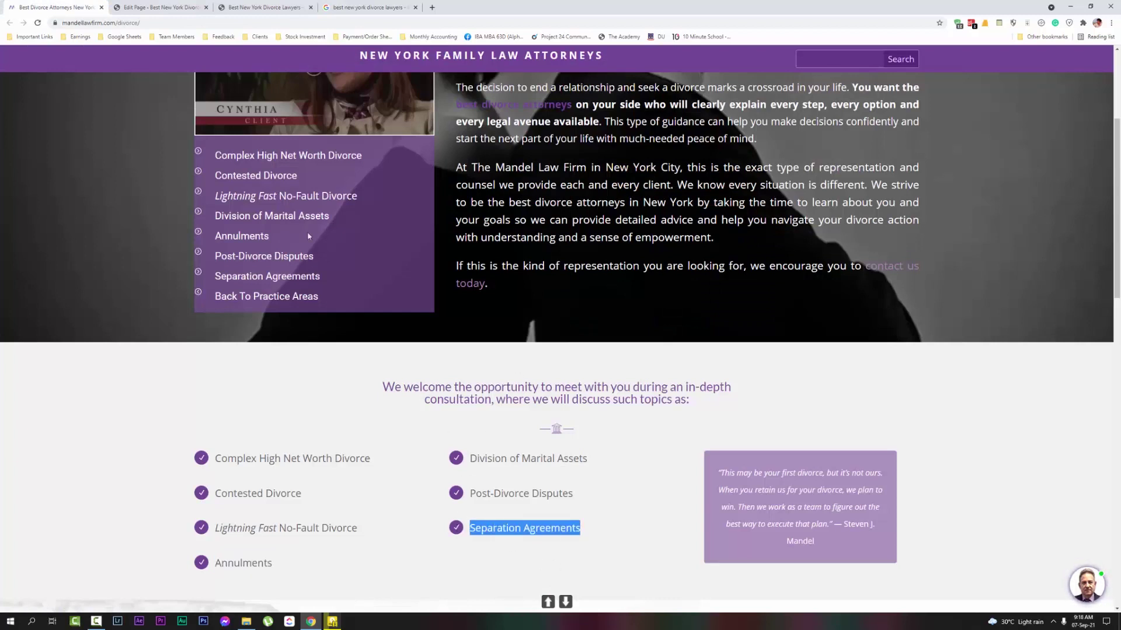
click(183, 7)
double_click(650, 471)
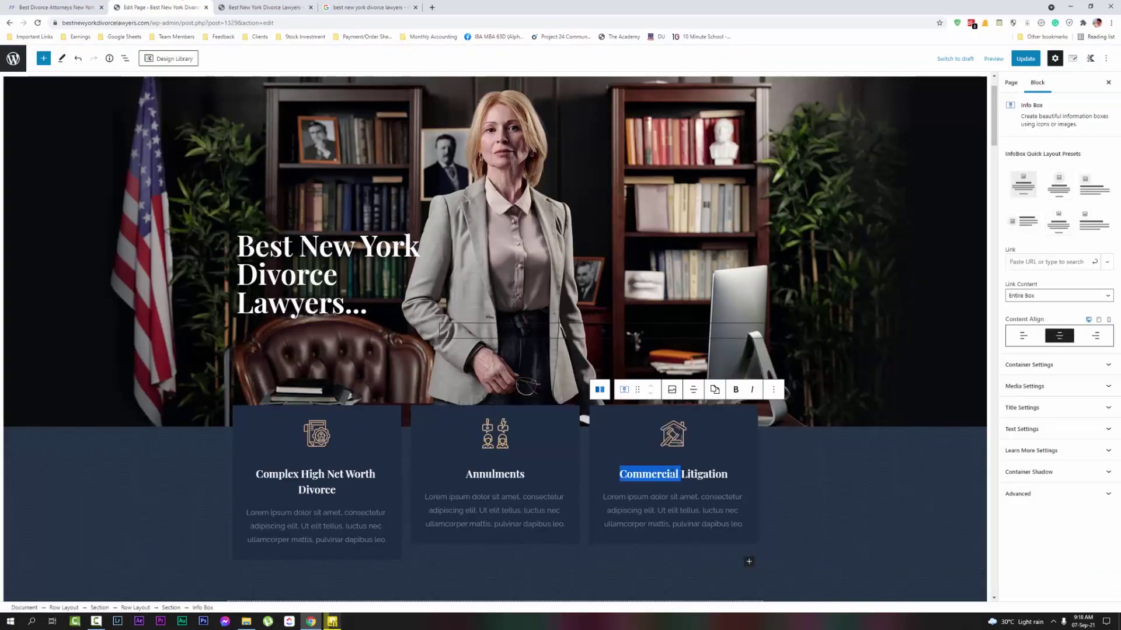
key(ctrl+v)
key(ctrl+Delete)
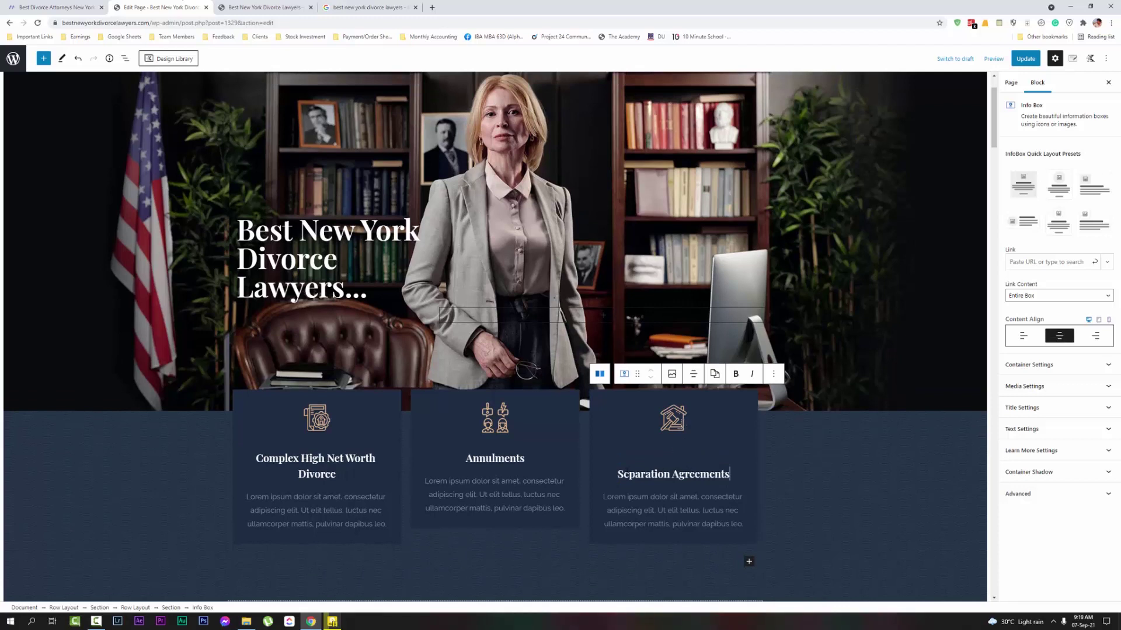
click(496, 502)
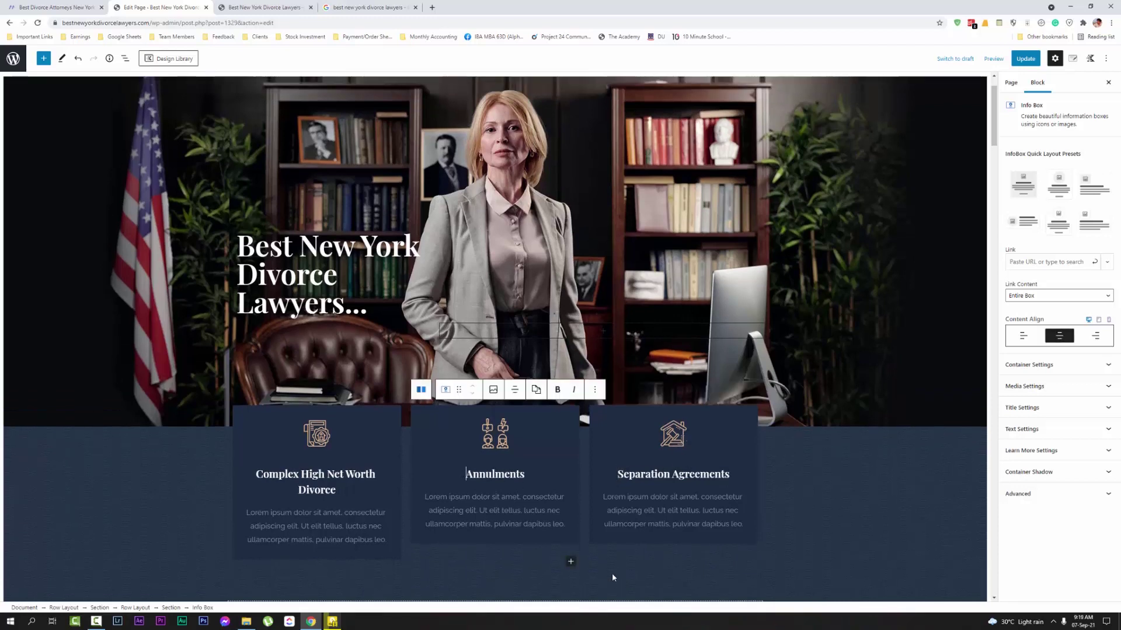
click(251, 519)
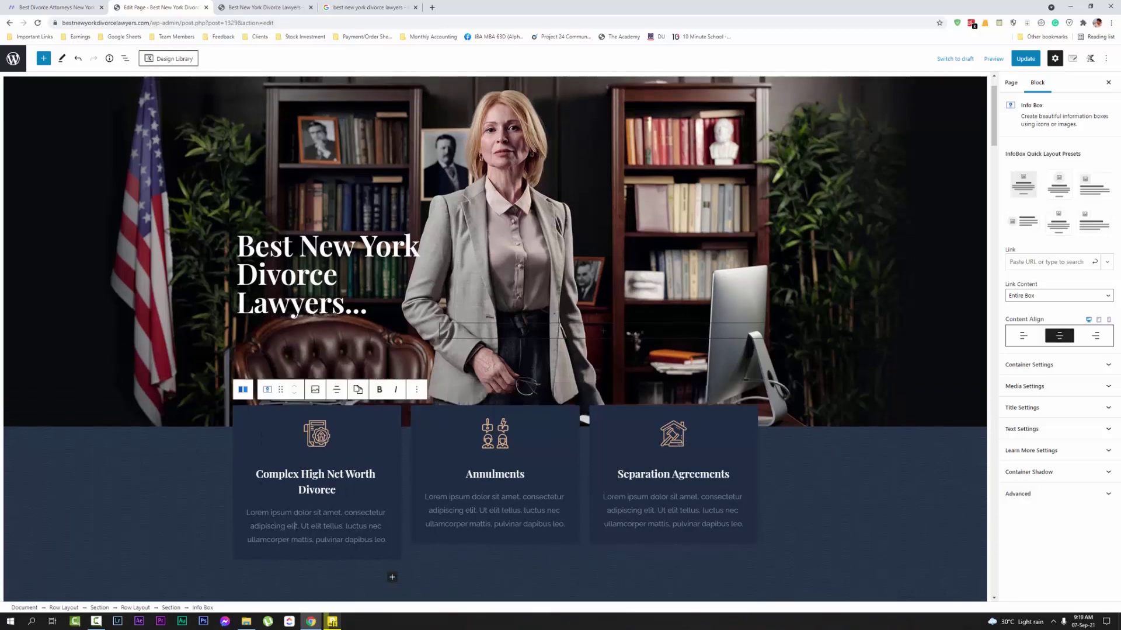
Replace the first box's placeholder with 'We handle complex high net worth divorces on your behalf so that you get the most protections.'
triple_click(293, 531)
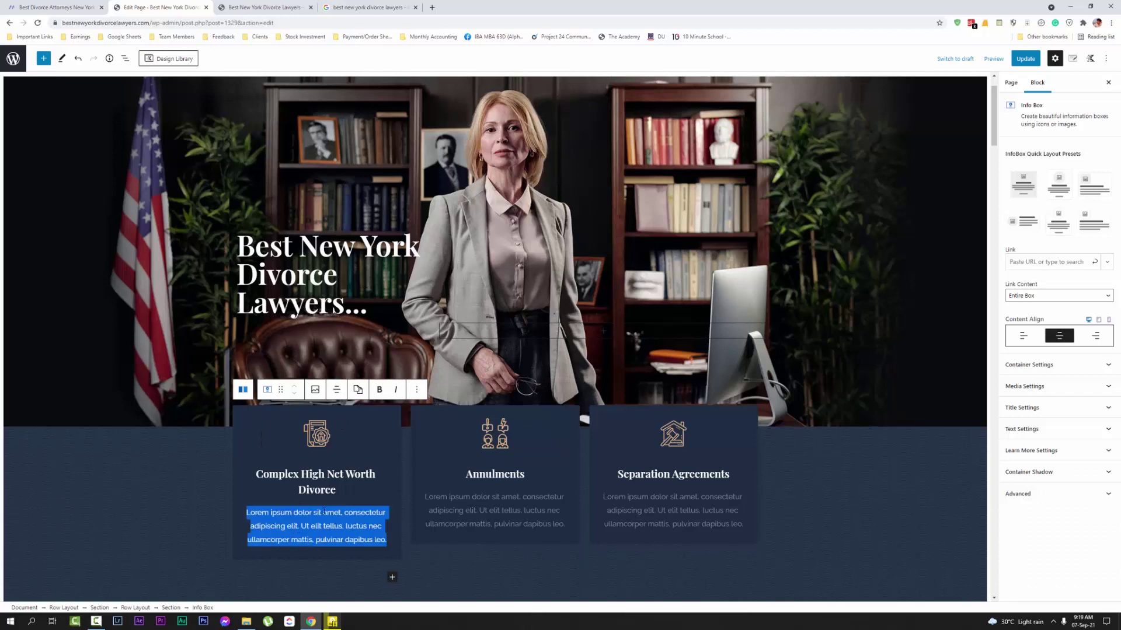
text(We handle )
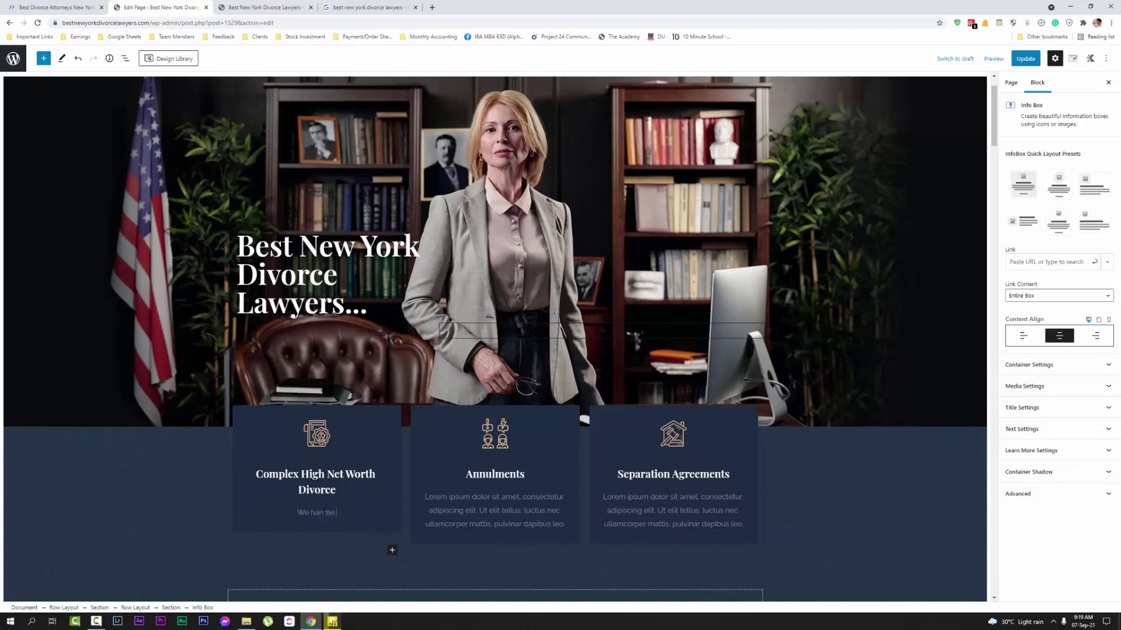
text(complex high net w)
key(BackSpace)
text(t word)
key(BackSpace)
text(th divoc)
key(BackSpace)
text(rces on)
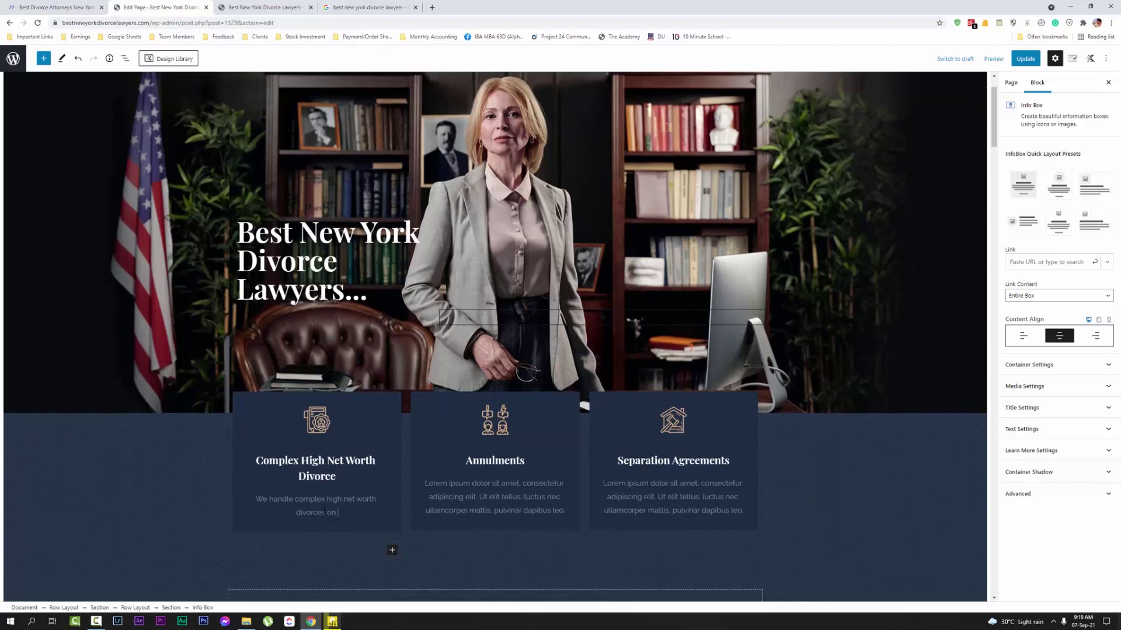
text( your behalf so that you get the most prot)
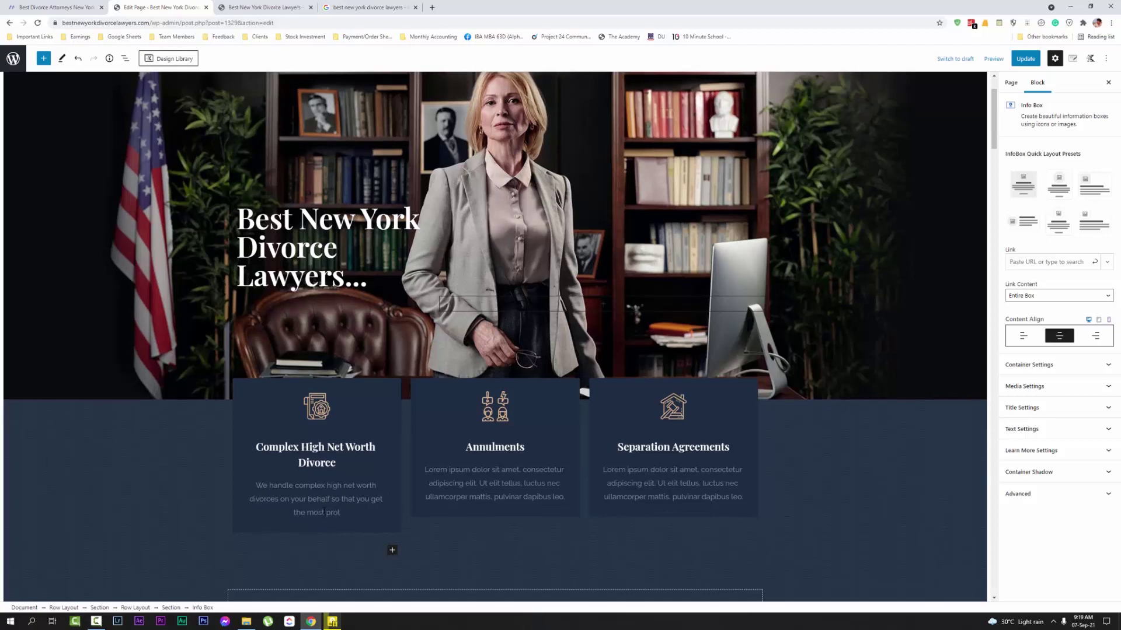
text(ections.)
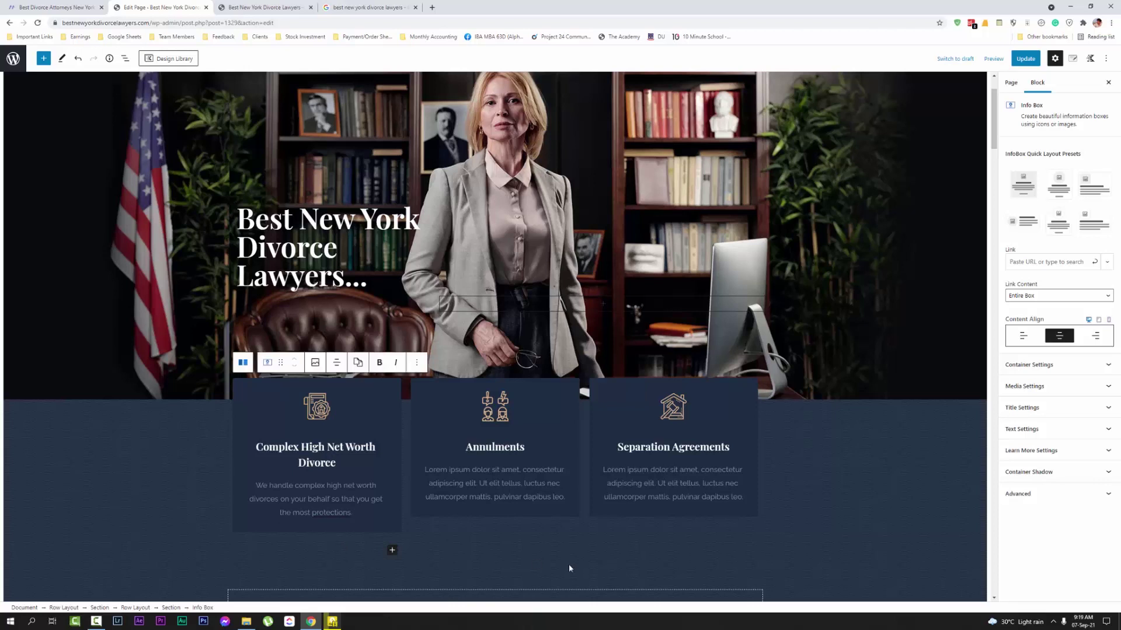
Write the Separation Agreements description about expert lawyers helping with any kind of separation agreements
click(484, 470)
click(646, 497)
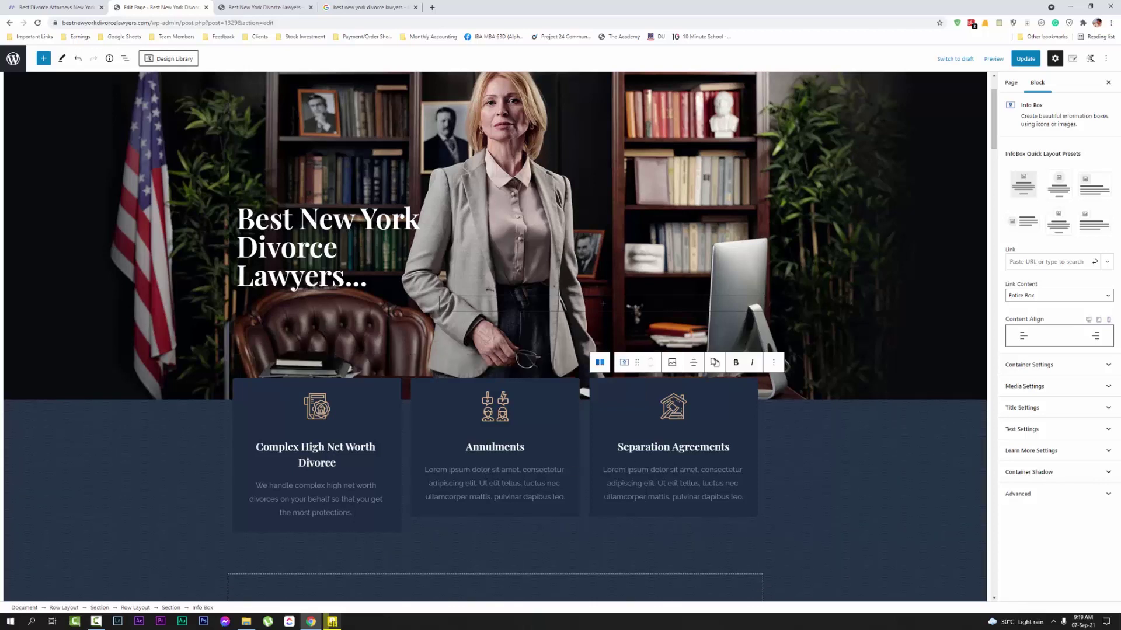
triple_click(647, 493)
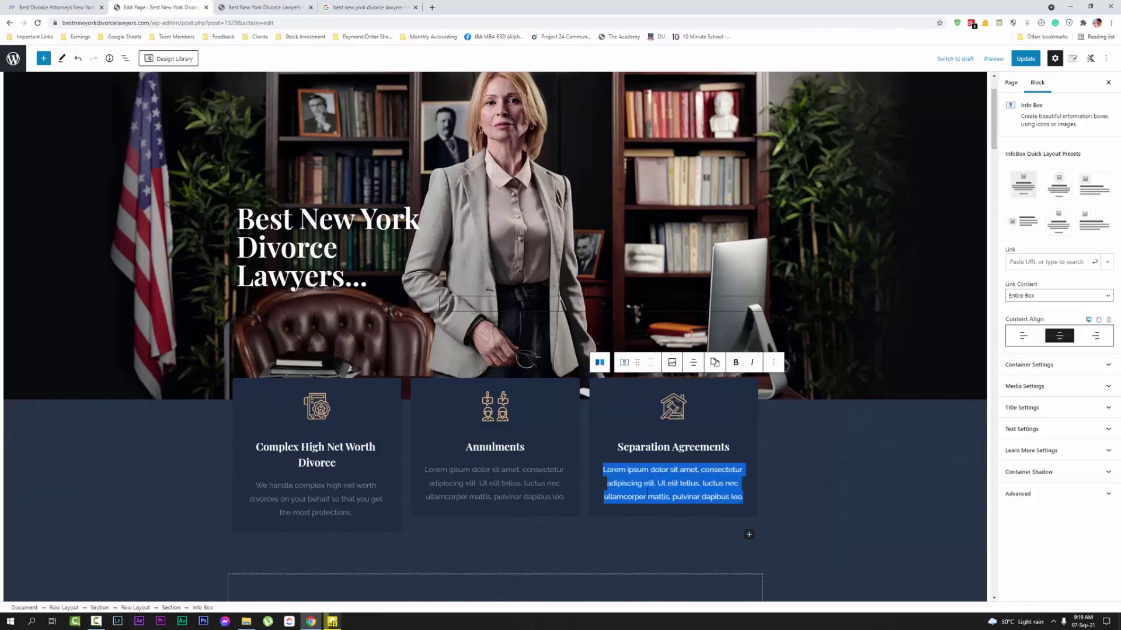
text(Our expert )
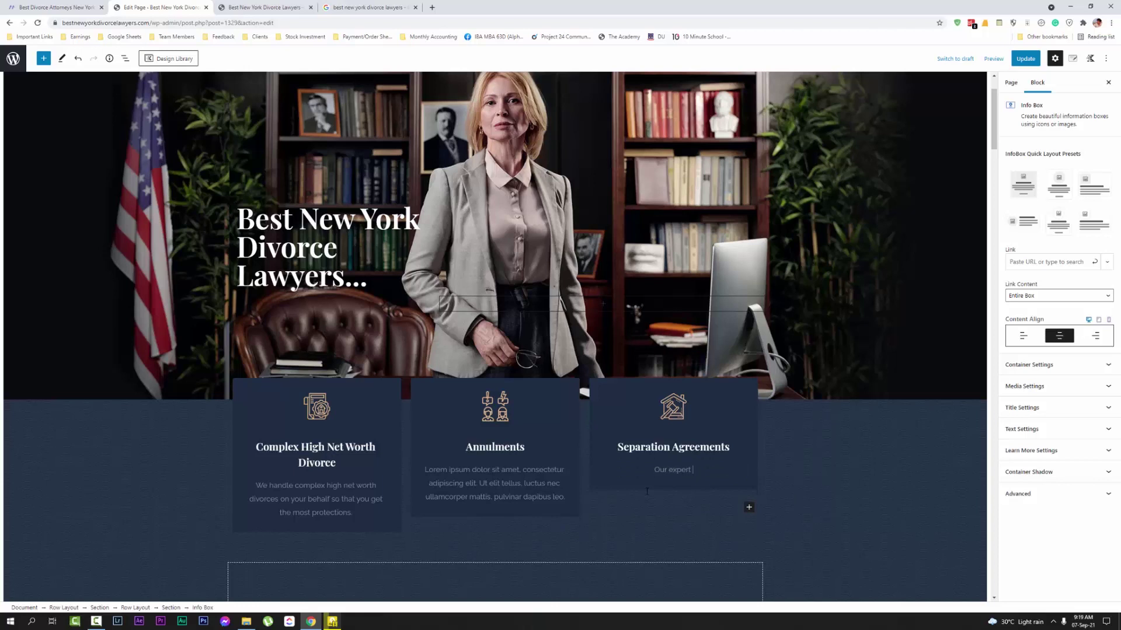
text(lawyers can help you with any kind of separation)
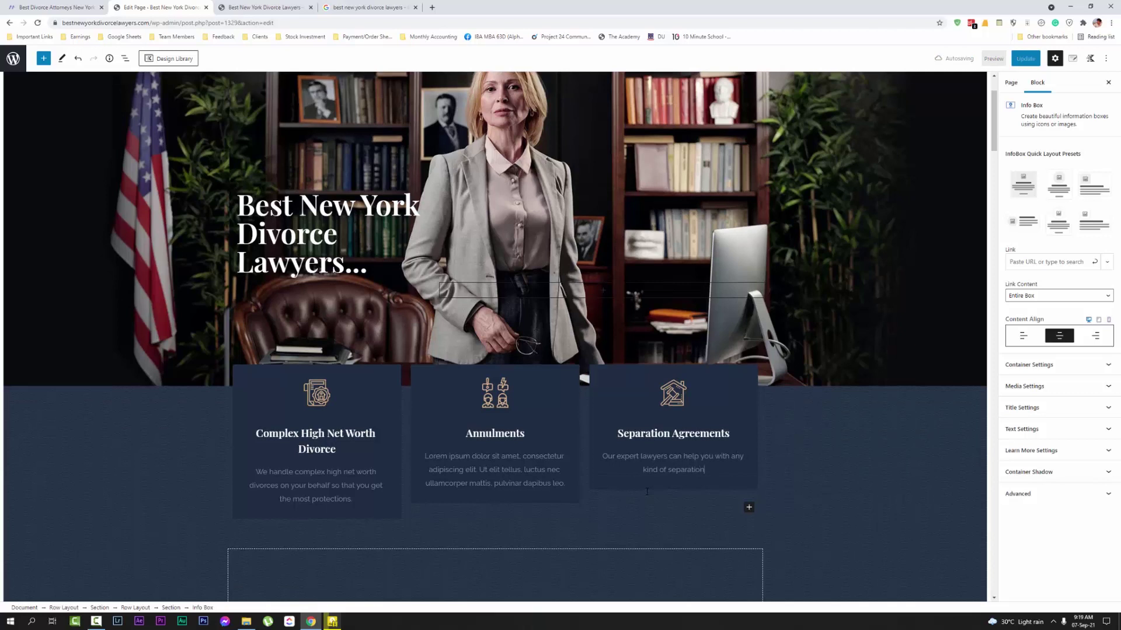
text( agreements and ensure you are not)
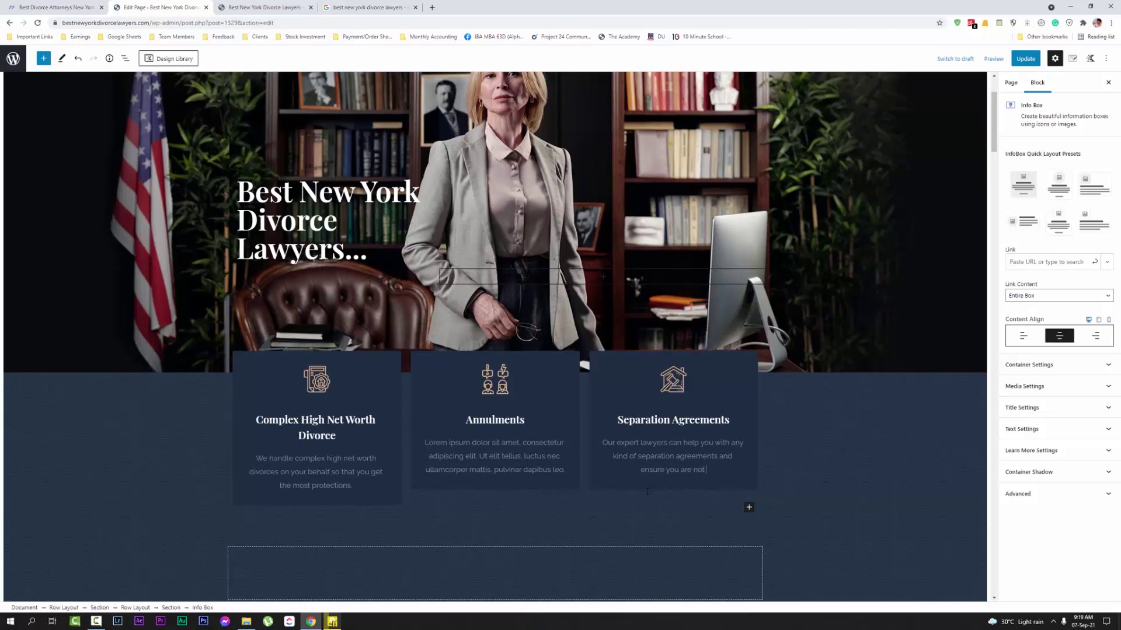
text(wide i)
text( open)
text( to any threat)
scroll(513, 482, up, 2)
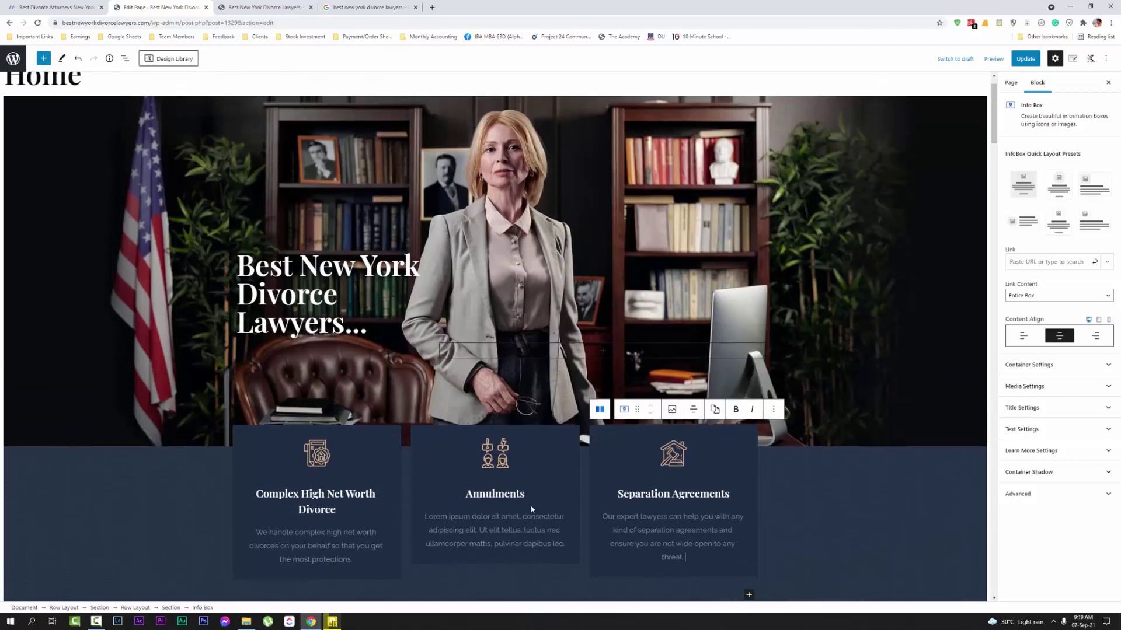
Select the Annulments box's placeholder paragraph and its title word
click(527, 521)
triple_click(527, 521)
double_click(495, 493)
key(ctrl+c)
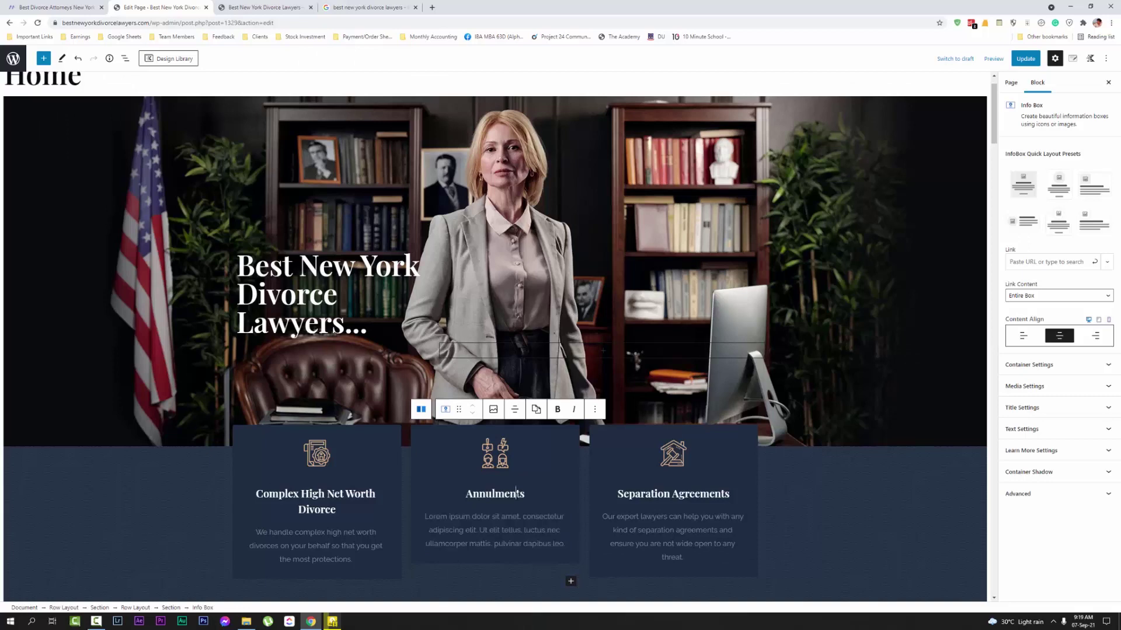
click(382, 7)
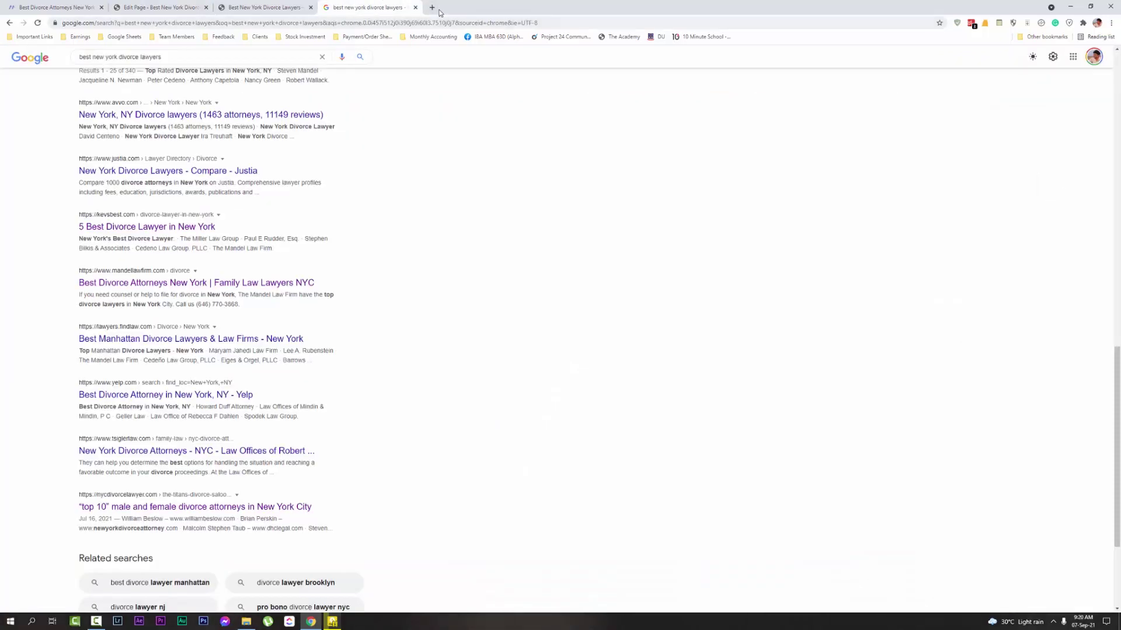
click(432, 7)
key(ctrl+v)
key(Return)
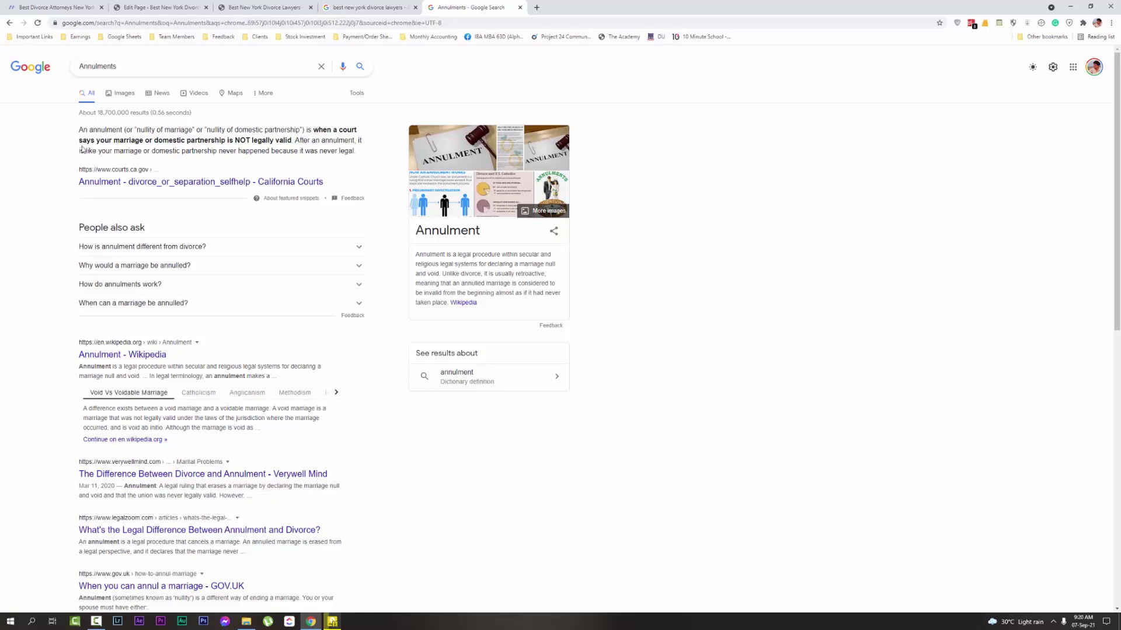
drag(82, 148, 355, 153)
click(228, 138)
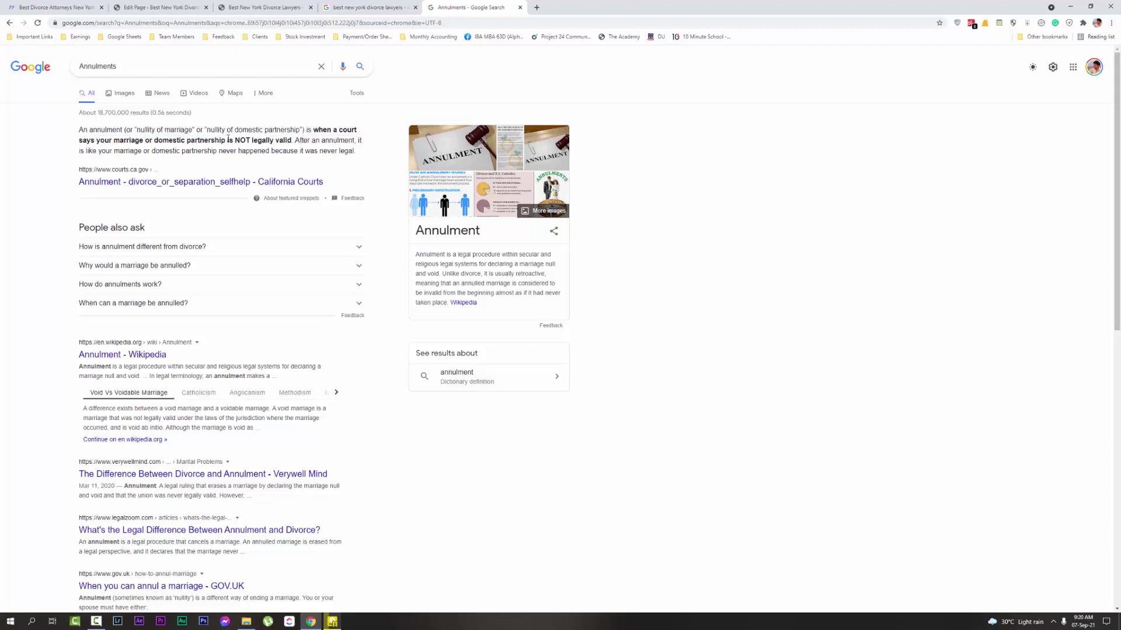
click(519, 7)
click(188, 3)
click(292, 6)
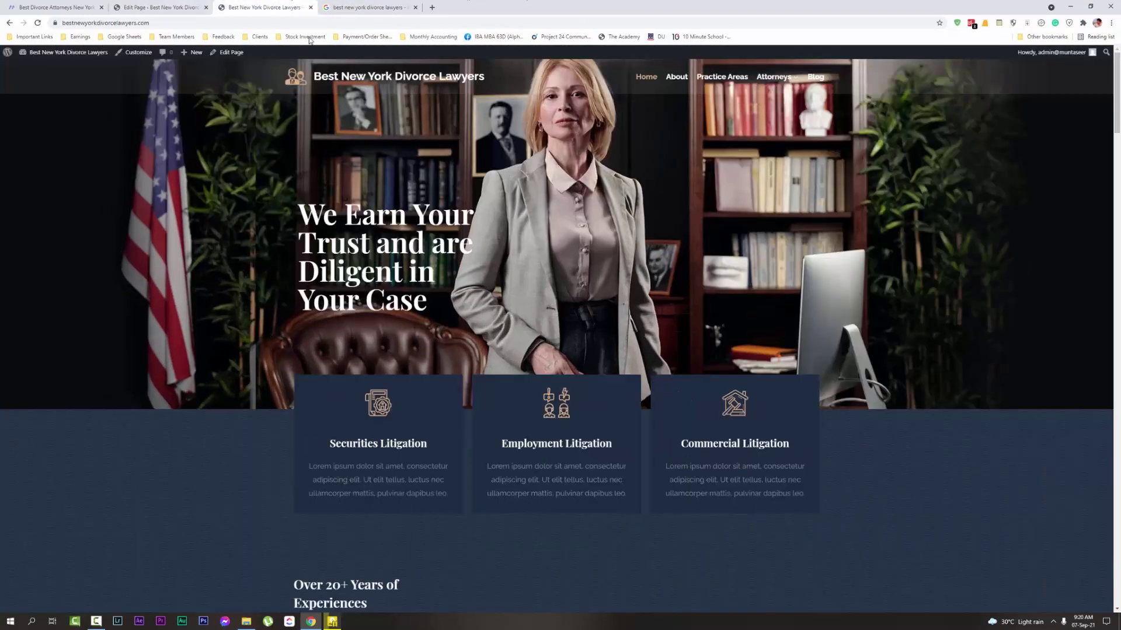
click(162, 6)
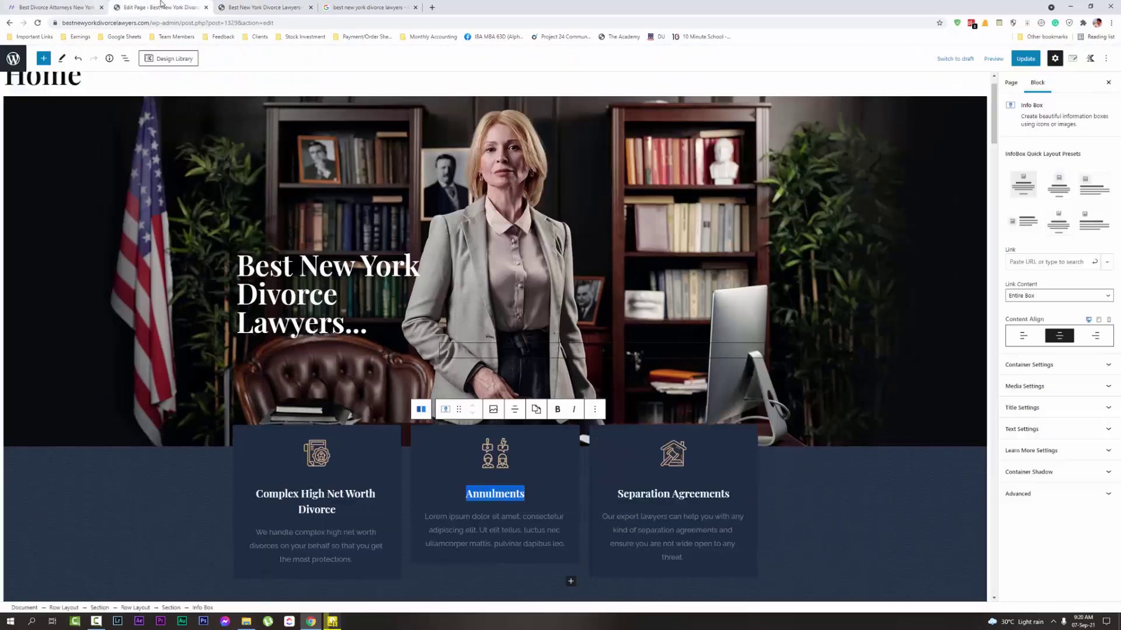
Type 'Our expert lawyers will be your shield if you are facing annulment charges.' over the Annulments placeholder
triple_click(515, 540)
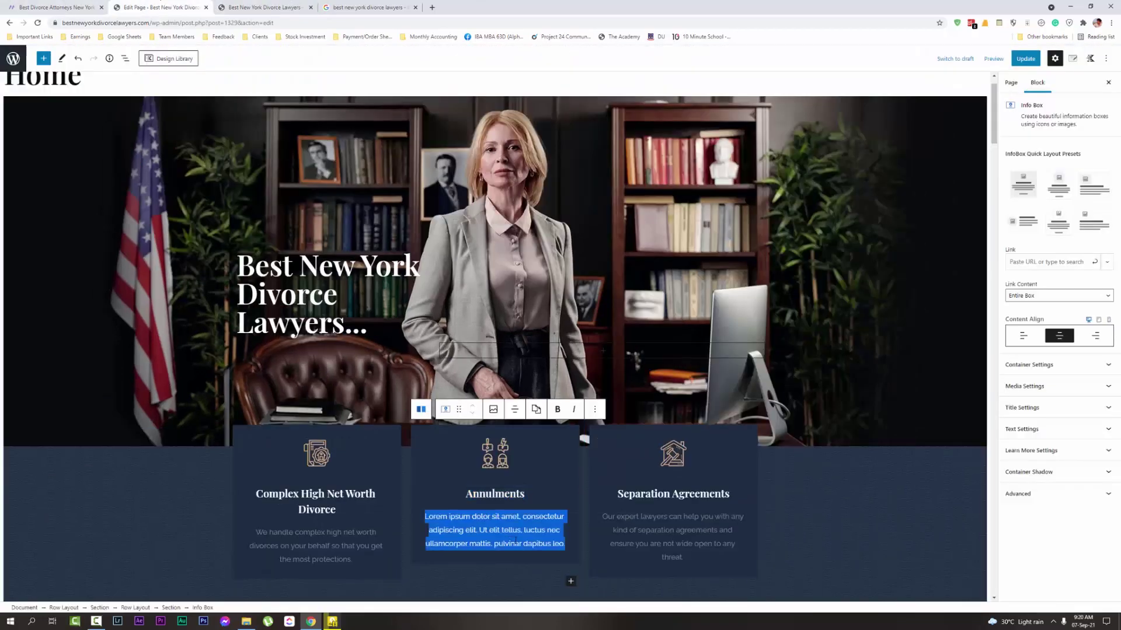
text(Our expert)
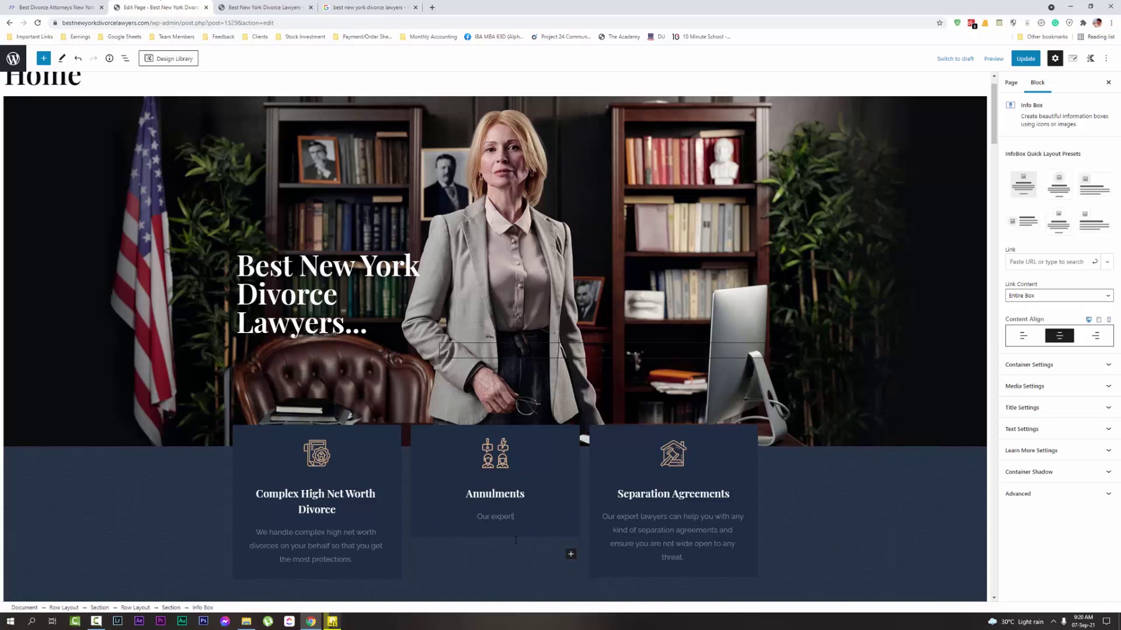
text( lawyers will bed)
key(BackSpace)
text(your)
text(shield when)
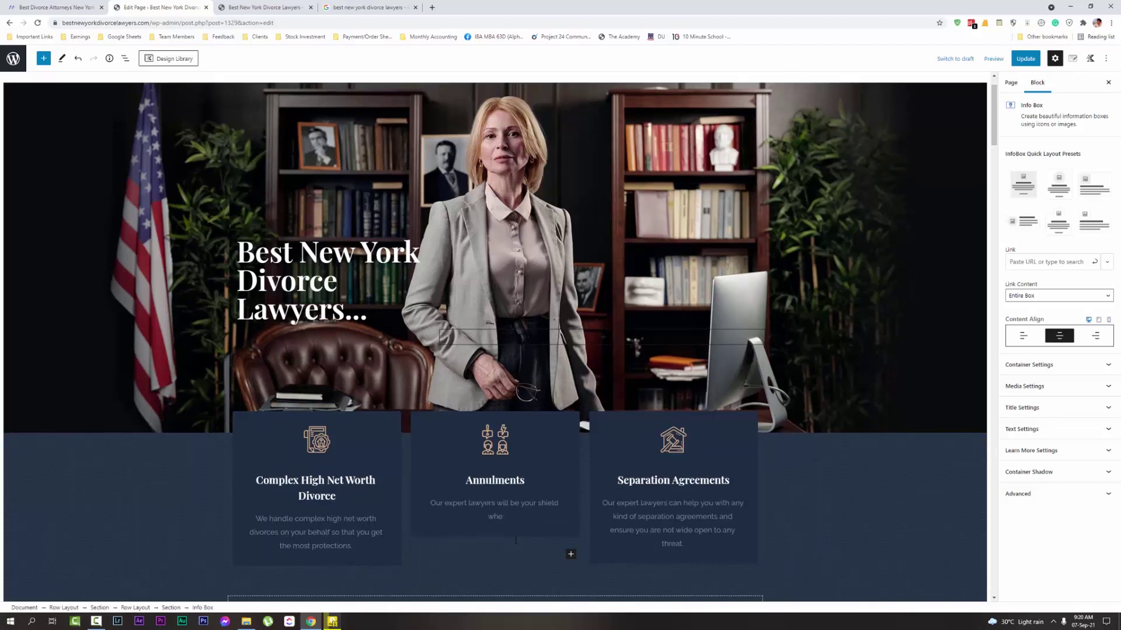
key(BackSpace)
key(BackSpace)
key(BackSpace)
text(if you are facing annulment charges.)
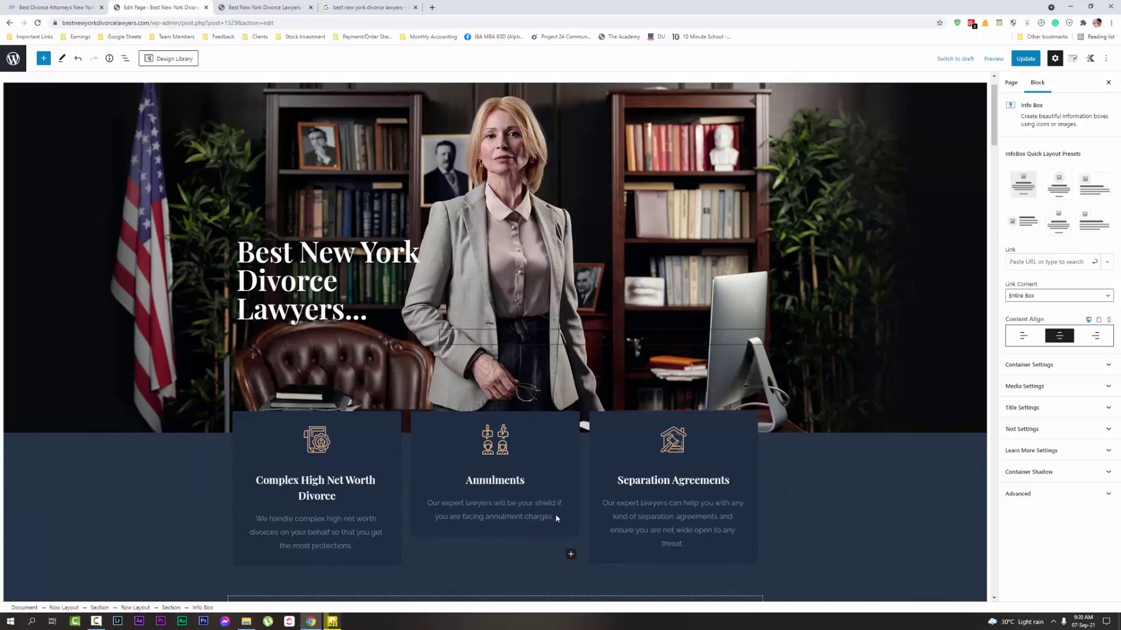
click(760, 242)
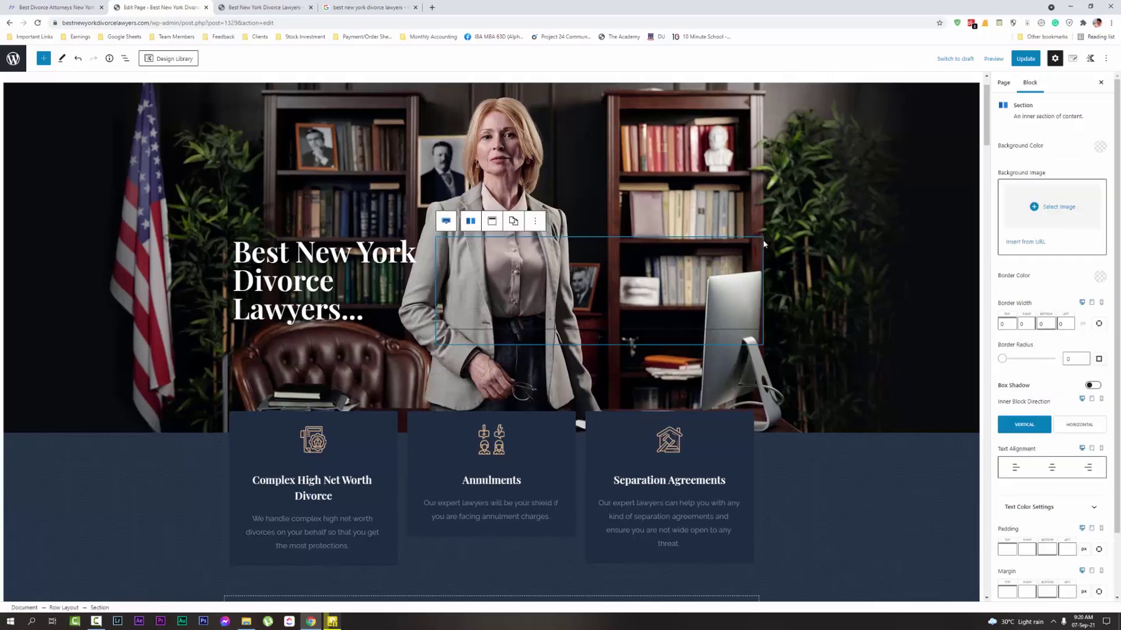
Select the hero Row Layout and Update the Home page
scroll(729, 248, up, 1)
scroll(610, 214, down, 2)
click(842, 275)
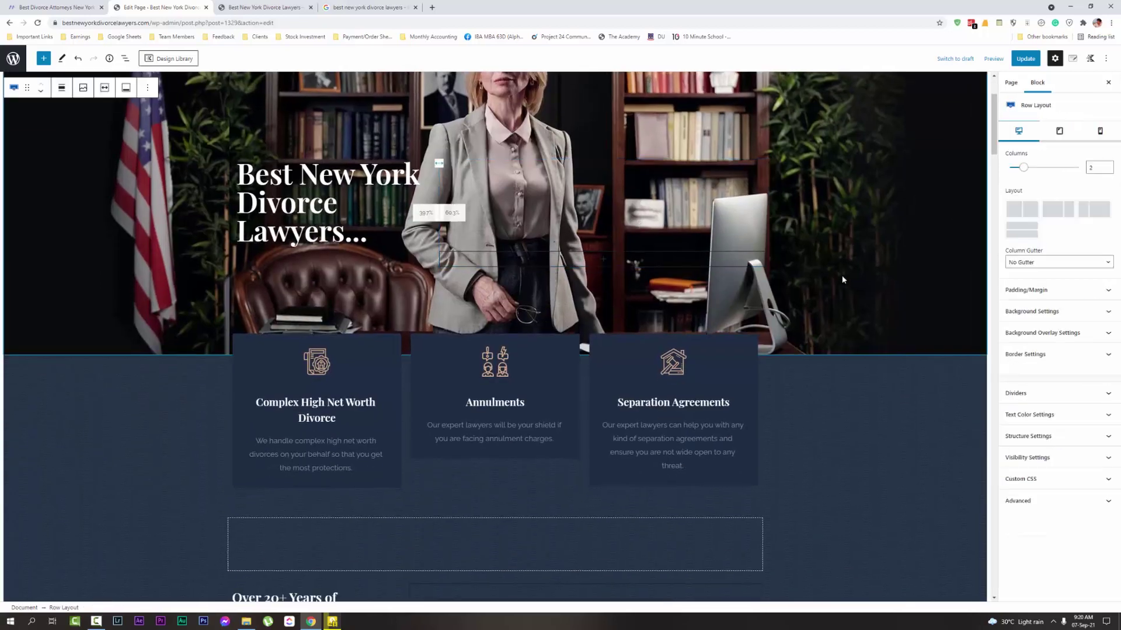
scroll(439, 251, up, 1)
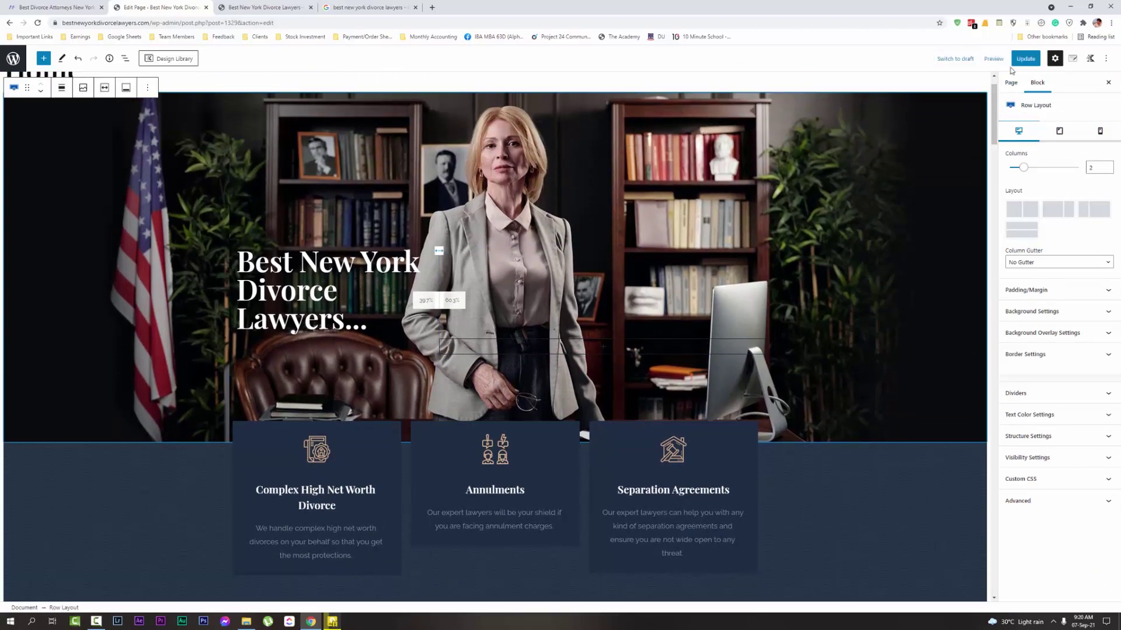
click(1024, 58)
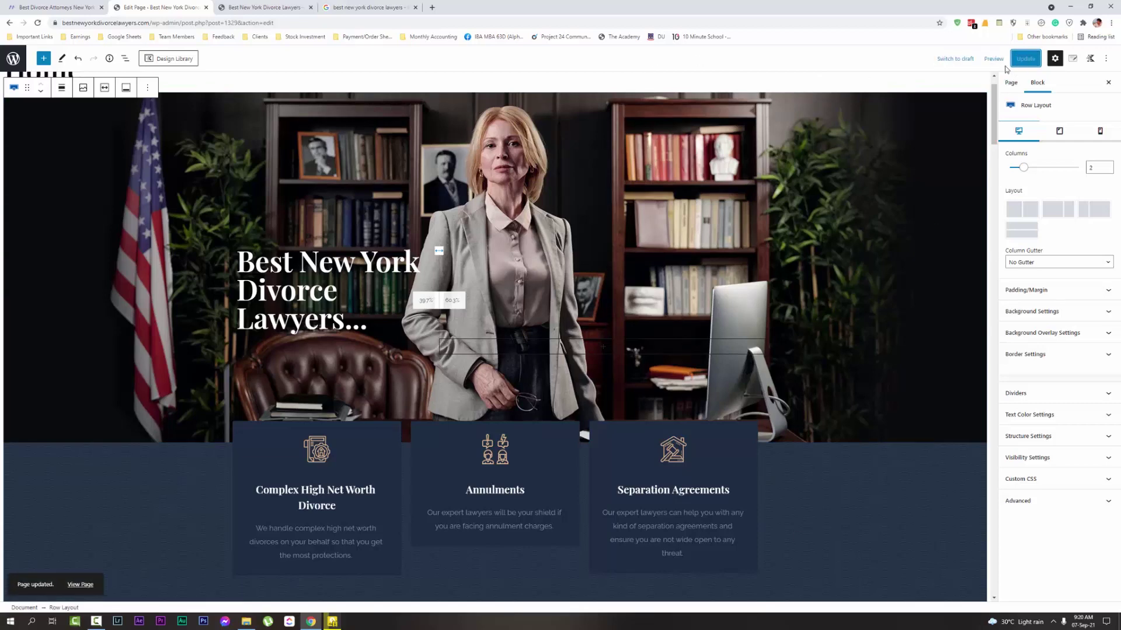
Check the updated live home page, then preview the hero row at tablet and desktop widths
click(263, 7)
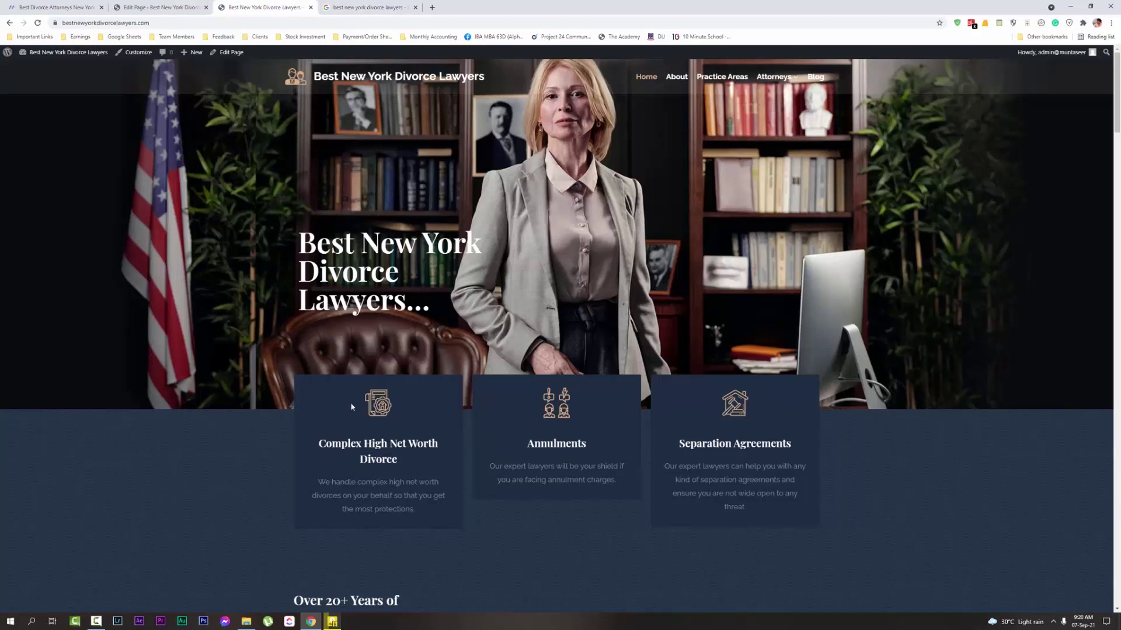
click(160, 7)
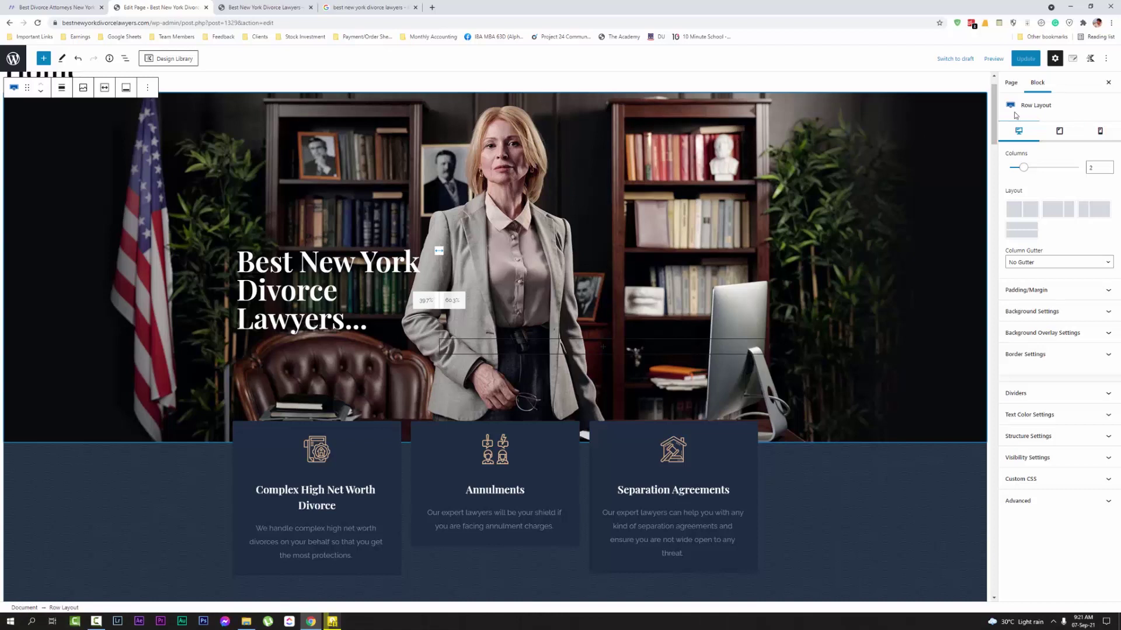
click(1010, 82)
click(1037, 82)
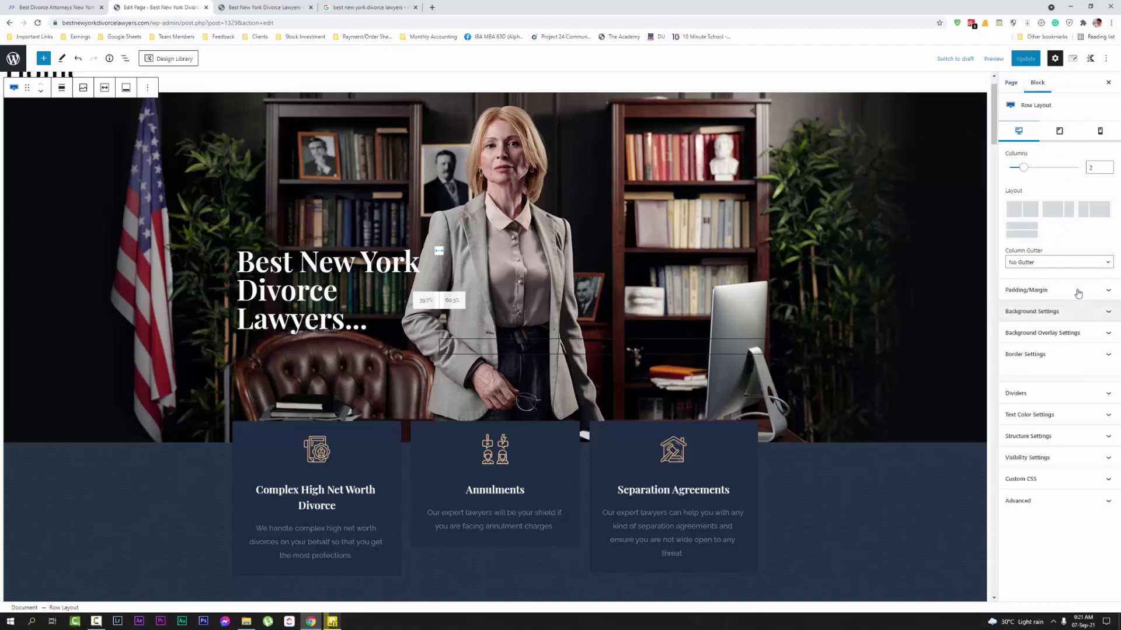
click(1060, 131)
click(1017, 131)
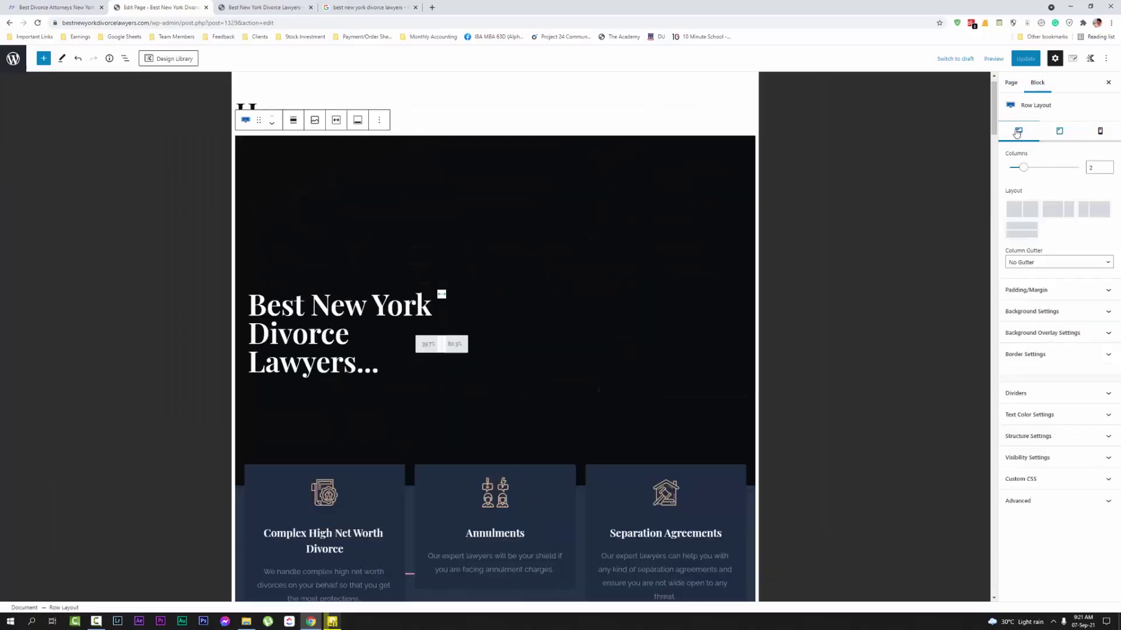
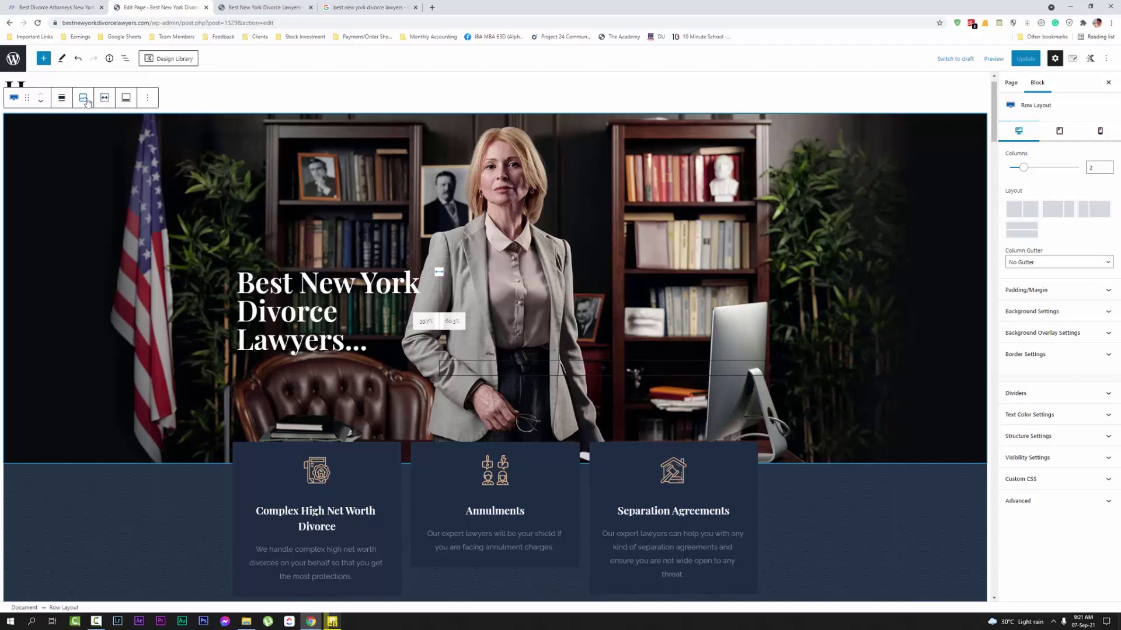
Open the row background's Media Library and check the current hero photo's 2016 px width
click(86, 100)
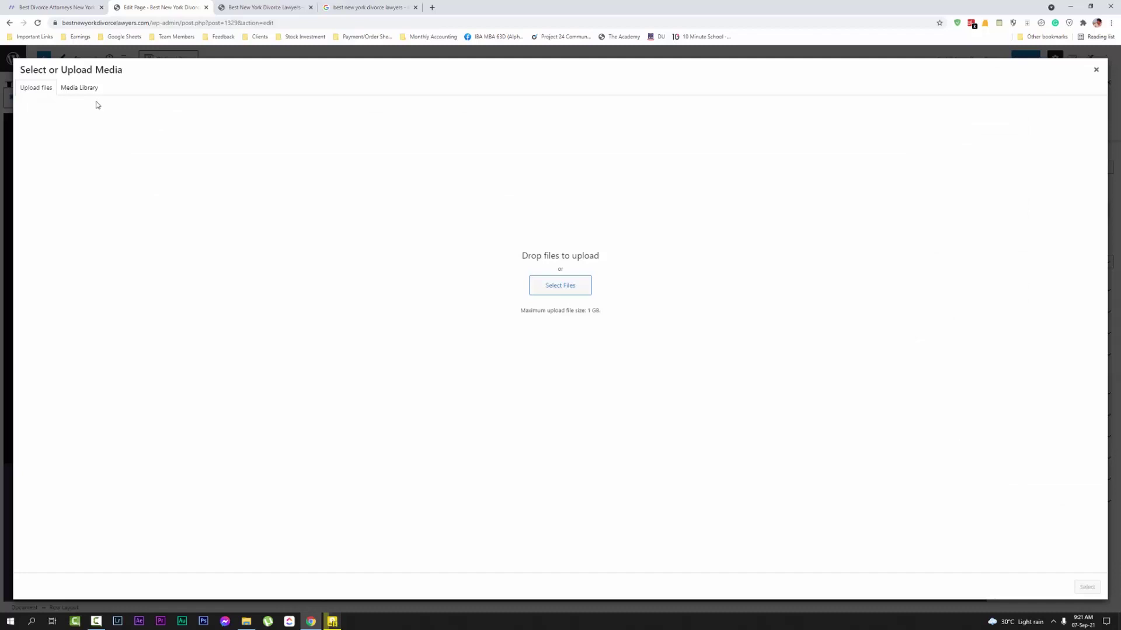
click(80, 87)
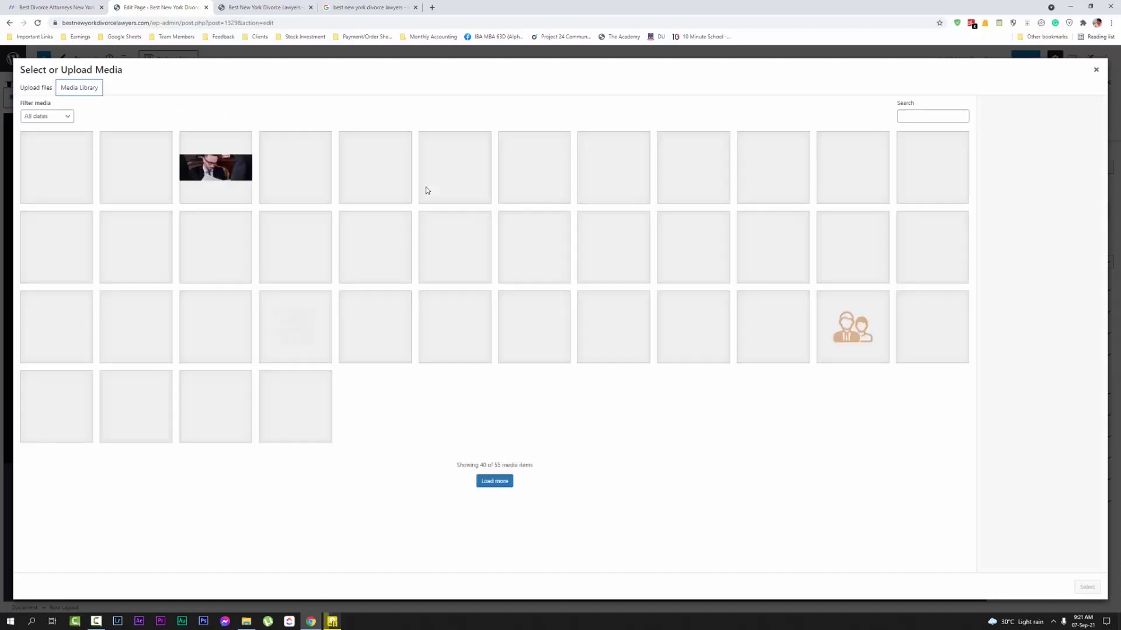
click(42, 173)
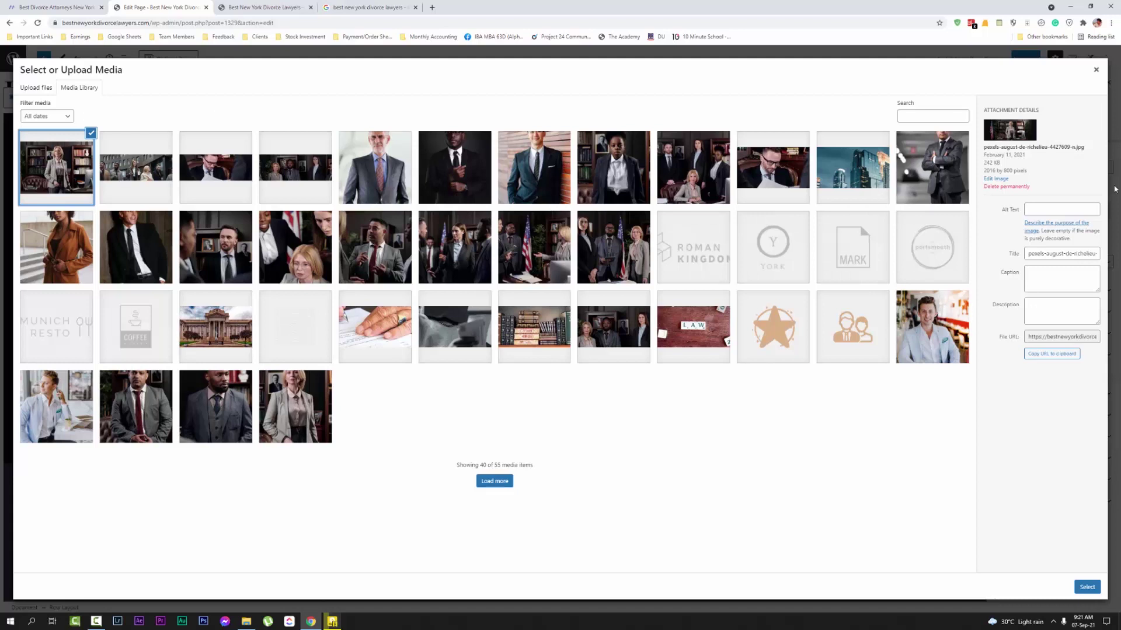
double_click(991, 169)
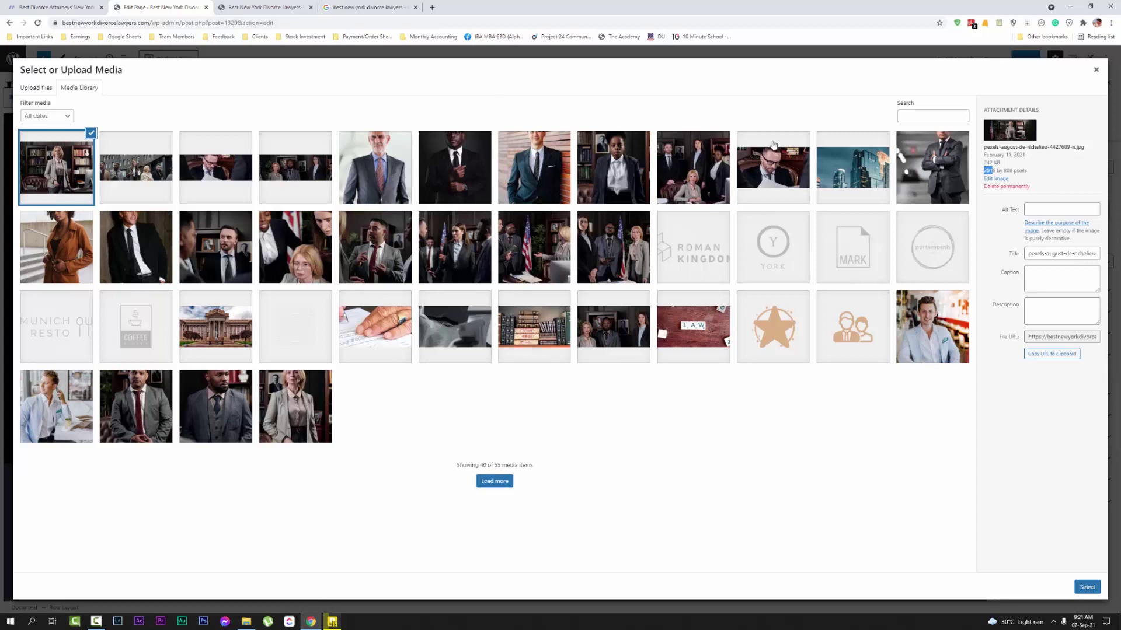
Open Canva home in a new tab from the bookmarks folder
click(389, 5)
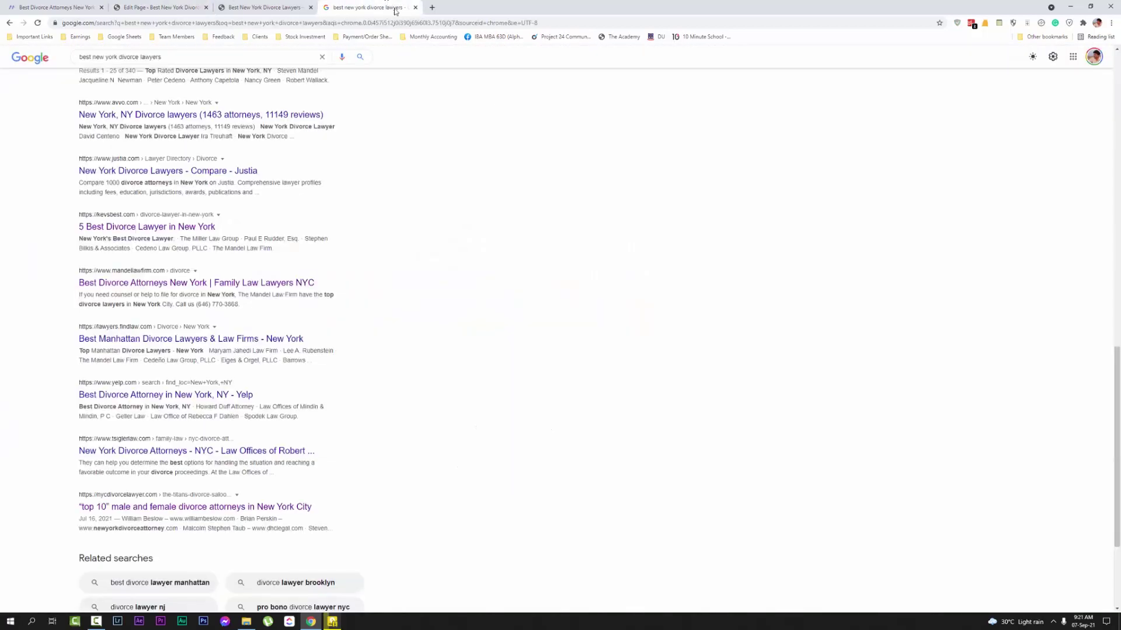
click(35, 37)
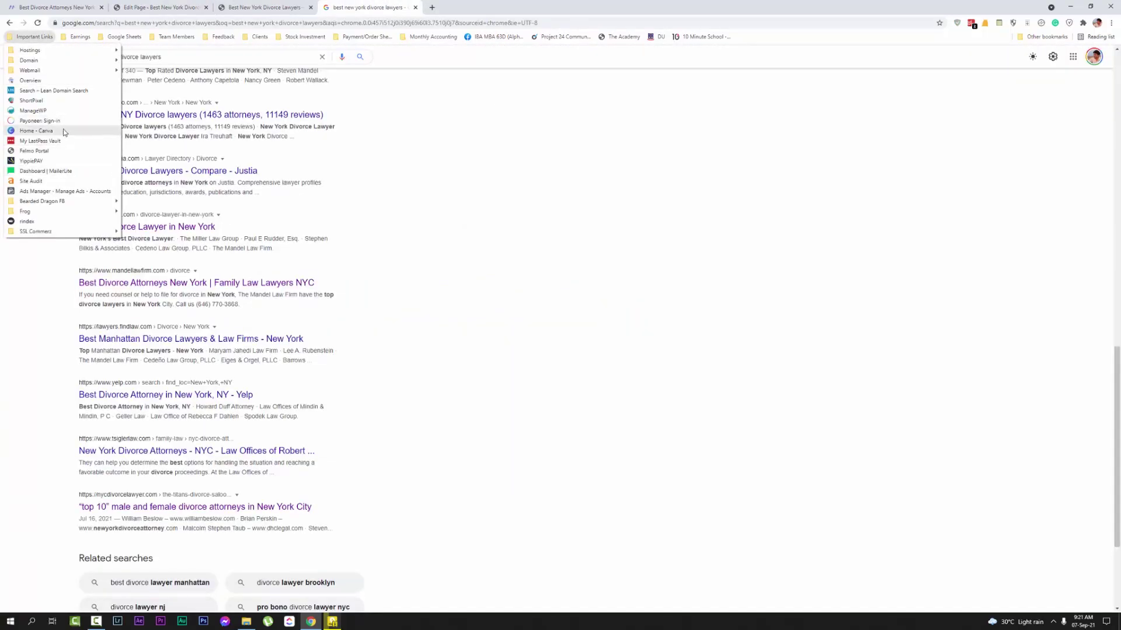
middle_click(88, 131)
click(502, 6)
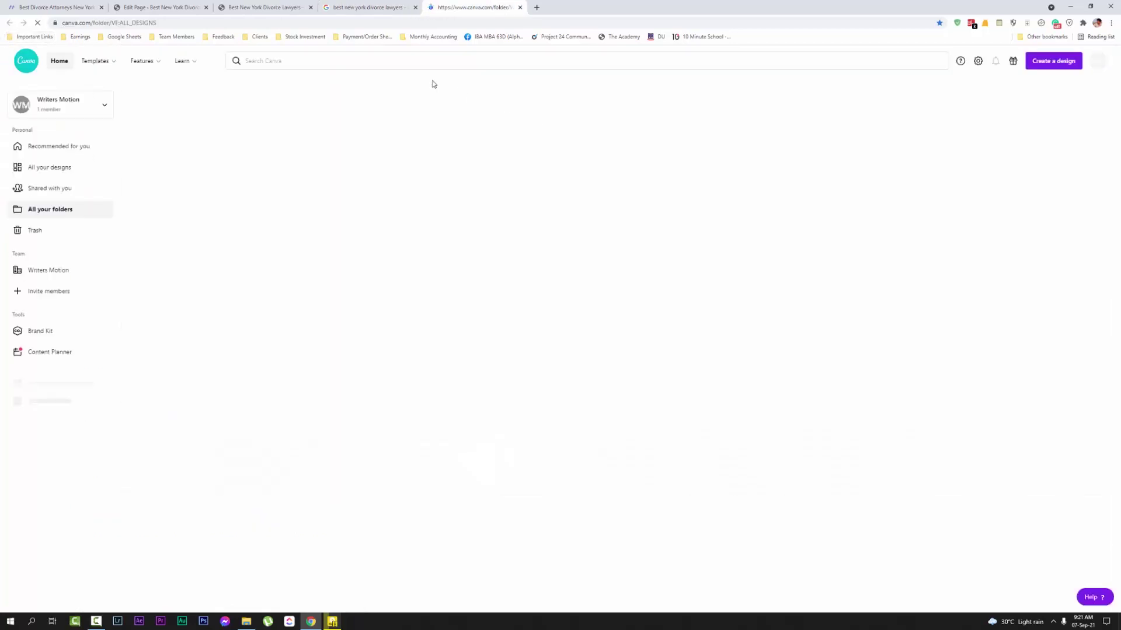
click(58, 5)
click(138, 5)
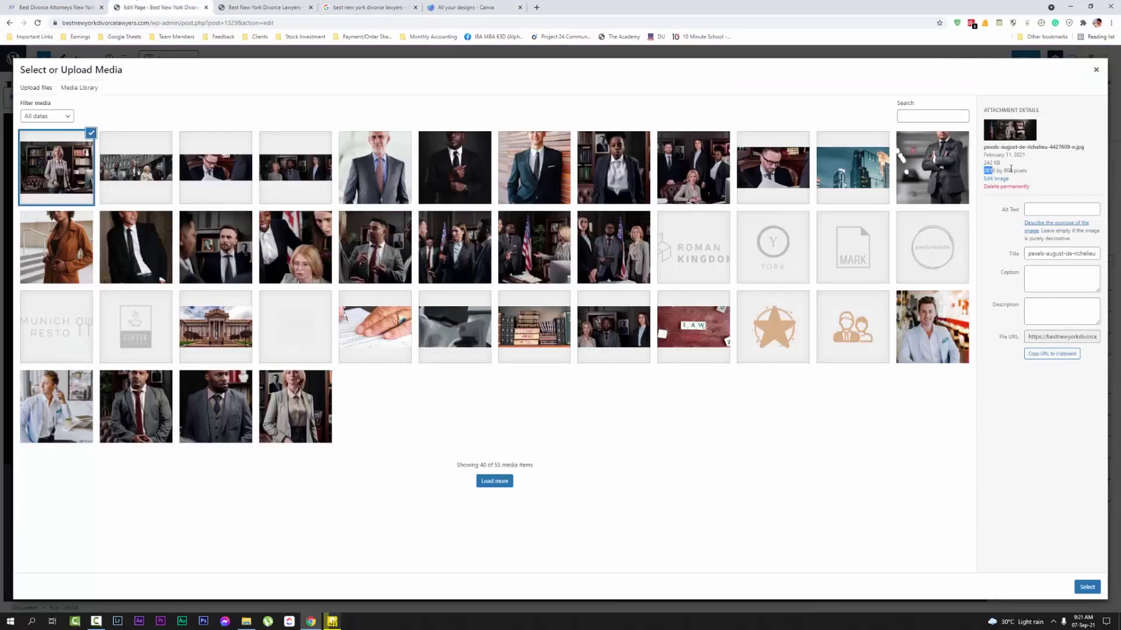
click(506, 5)
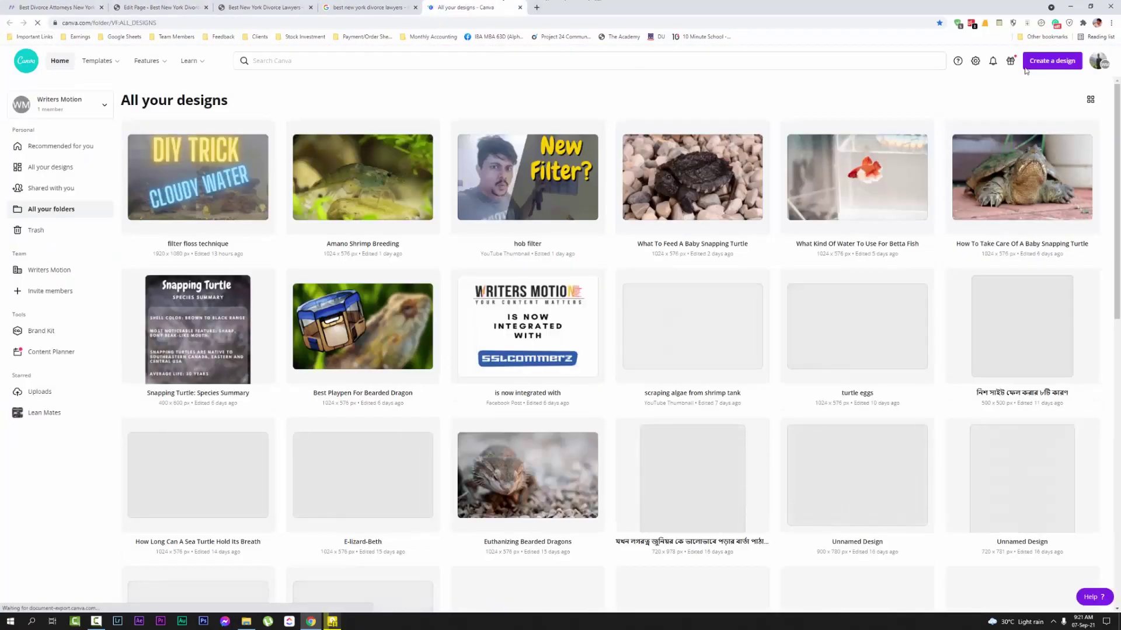
Create a new custom-size Canva design of 2016 × 800 px
click(1051, 61)
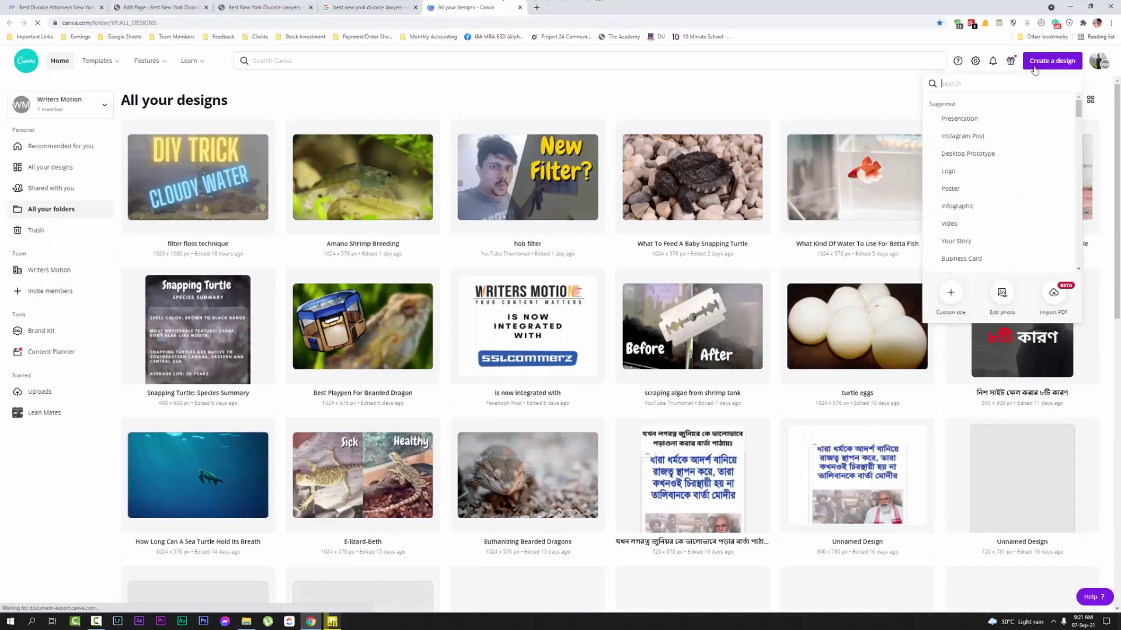
click(950, 293)
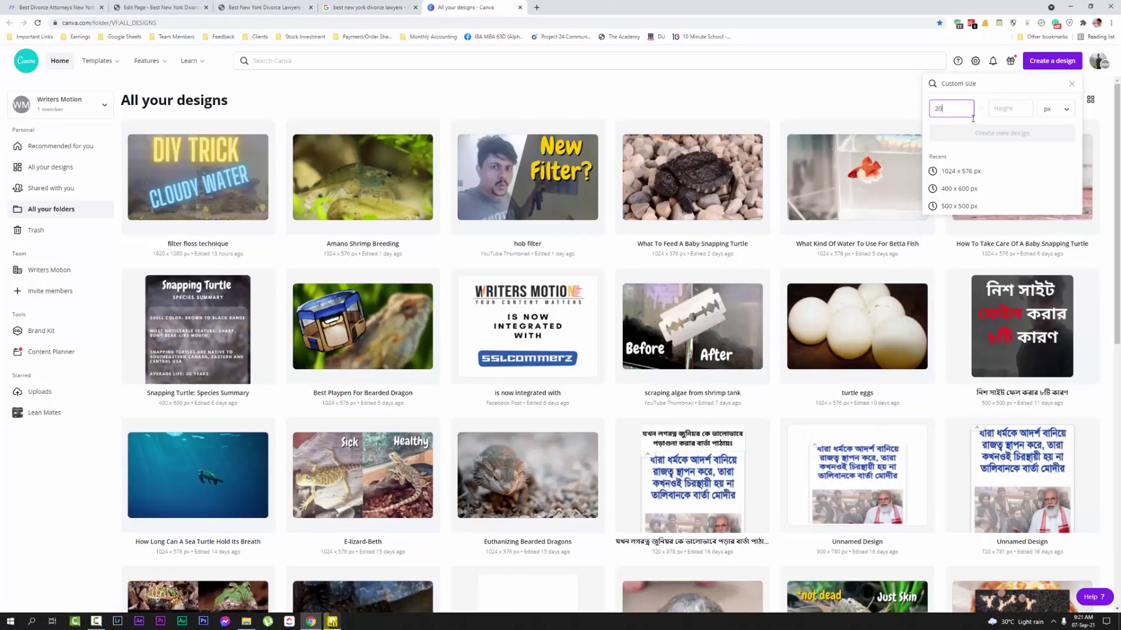
click(997, 114)
text(8)
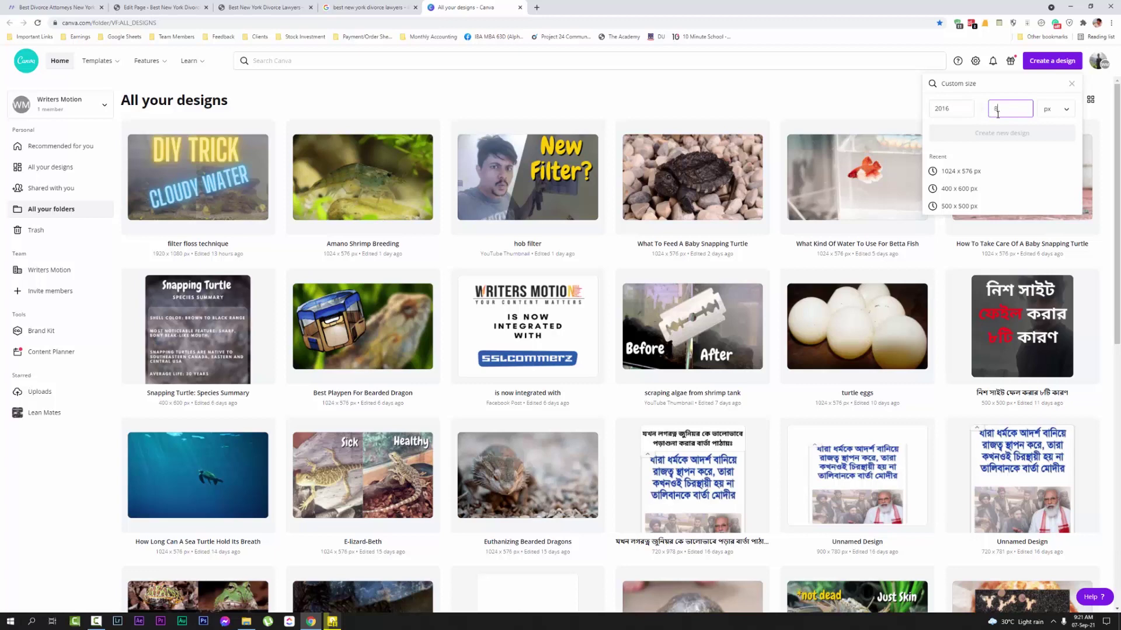
text(00)
click(1008, 131)
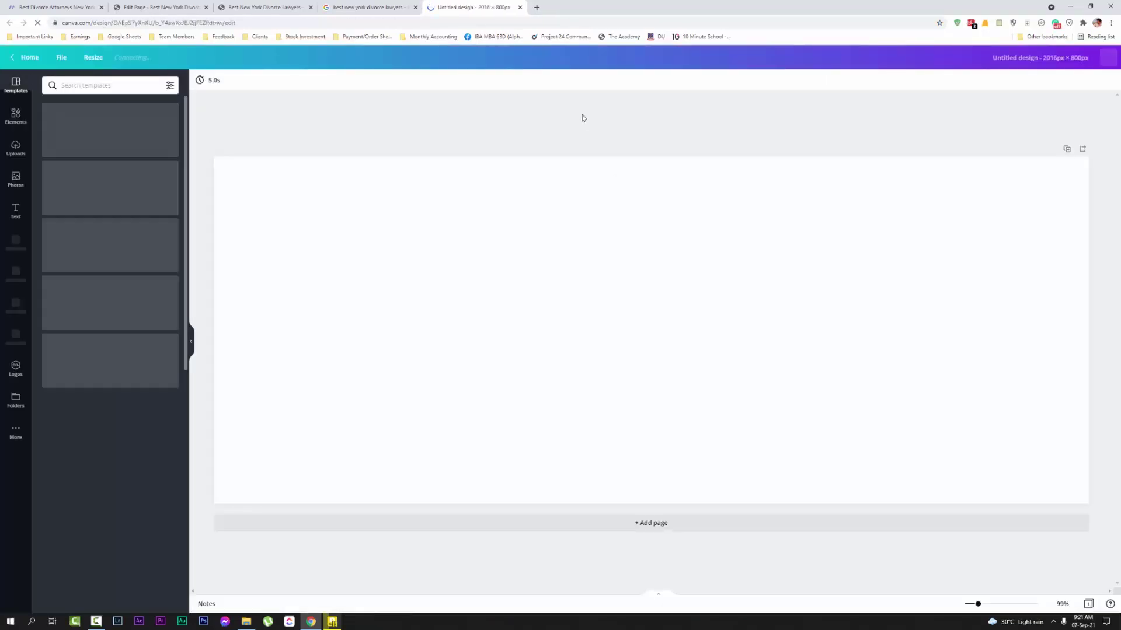
Search Canva's stock photos for 'lawyer'
click(19, 183)
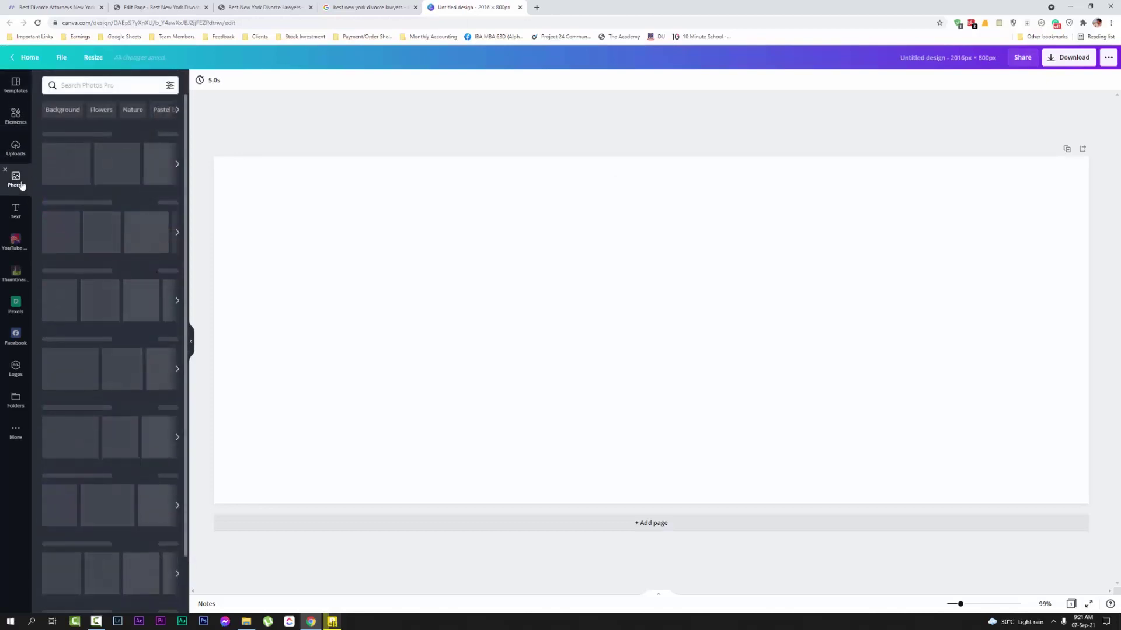
click(105, 90)
text(law)
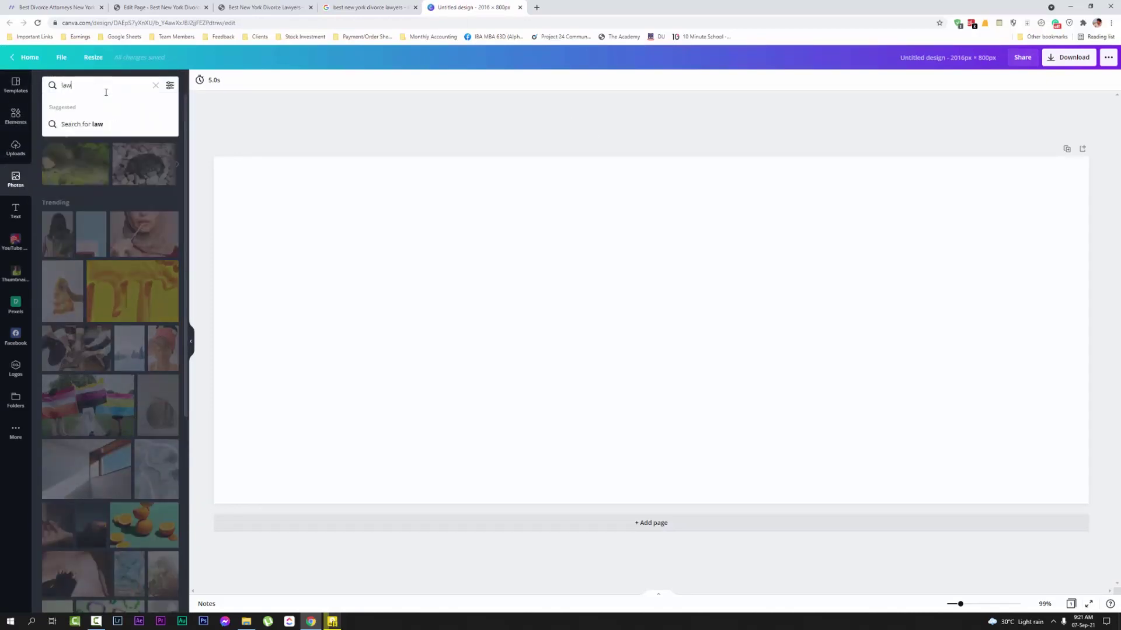
text(yer)
key(Return)
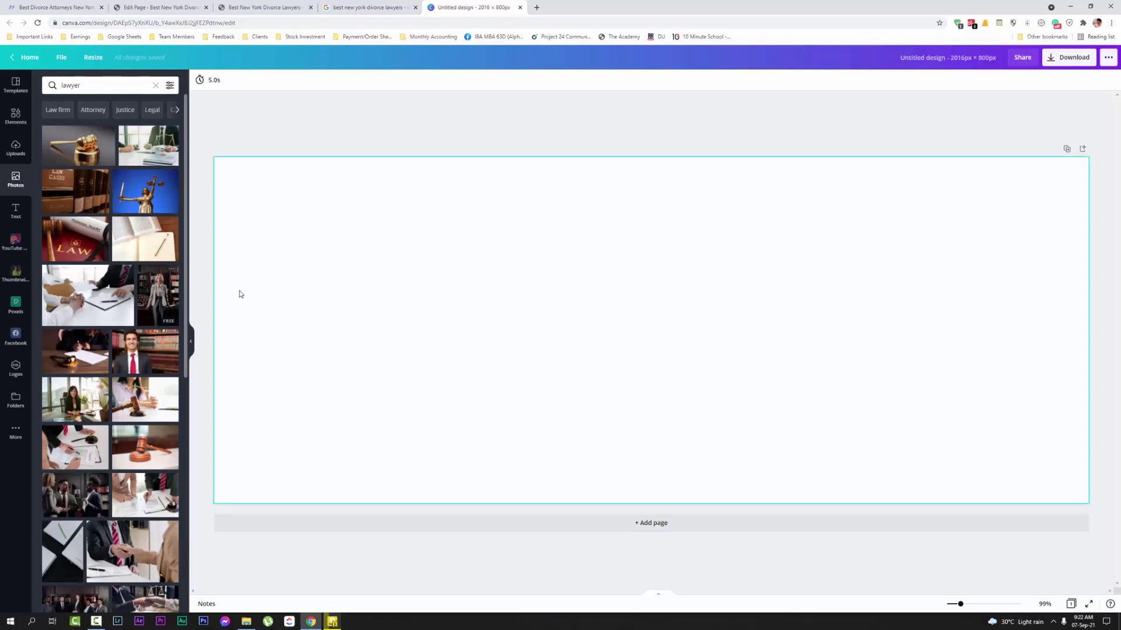
click(149, 4)
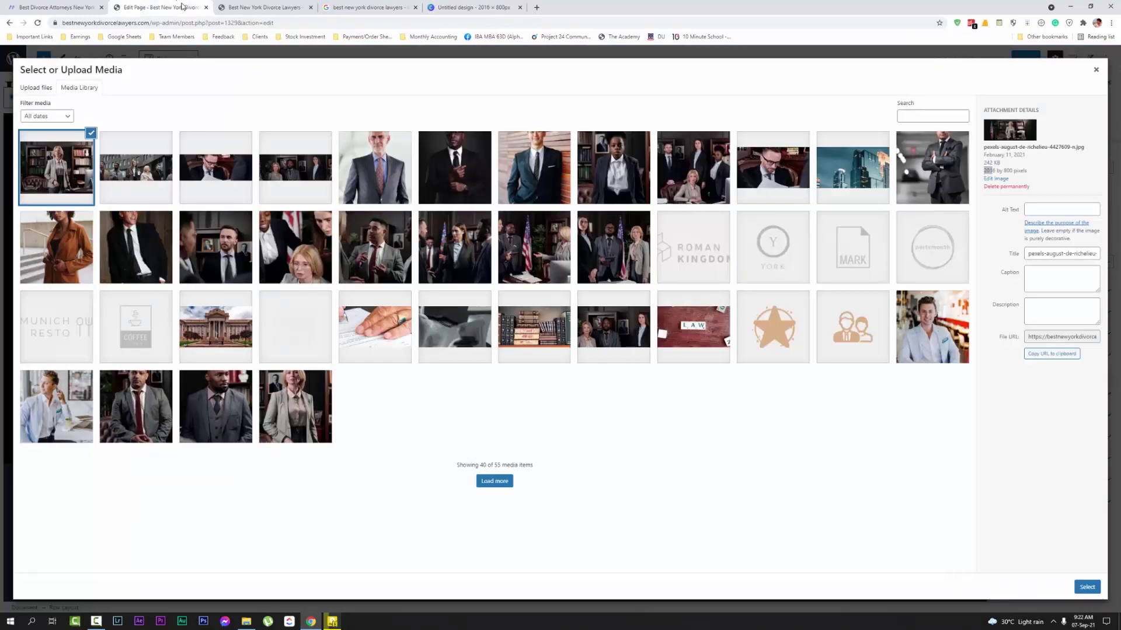
click(262, 7)
click(500, 4)
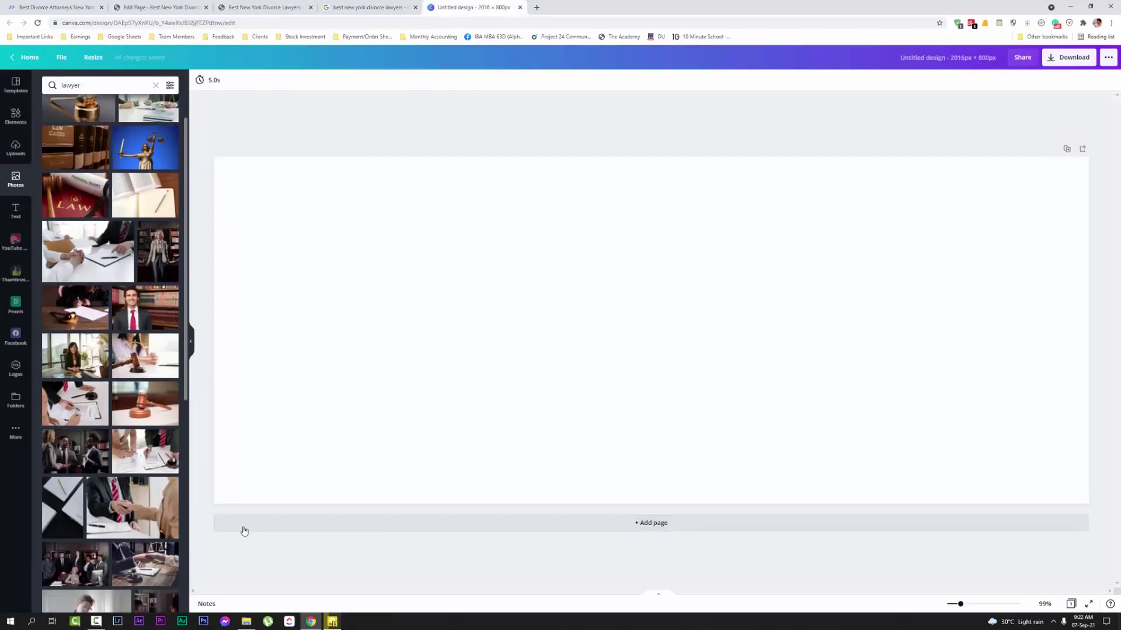
Fill the page with the gavel-and-papers photo and title the design 'hero image'
scroll(164, 527, down, 2)
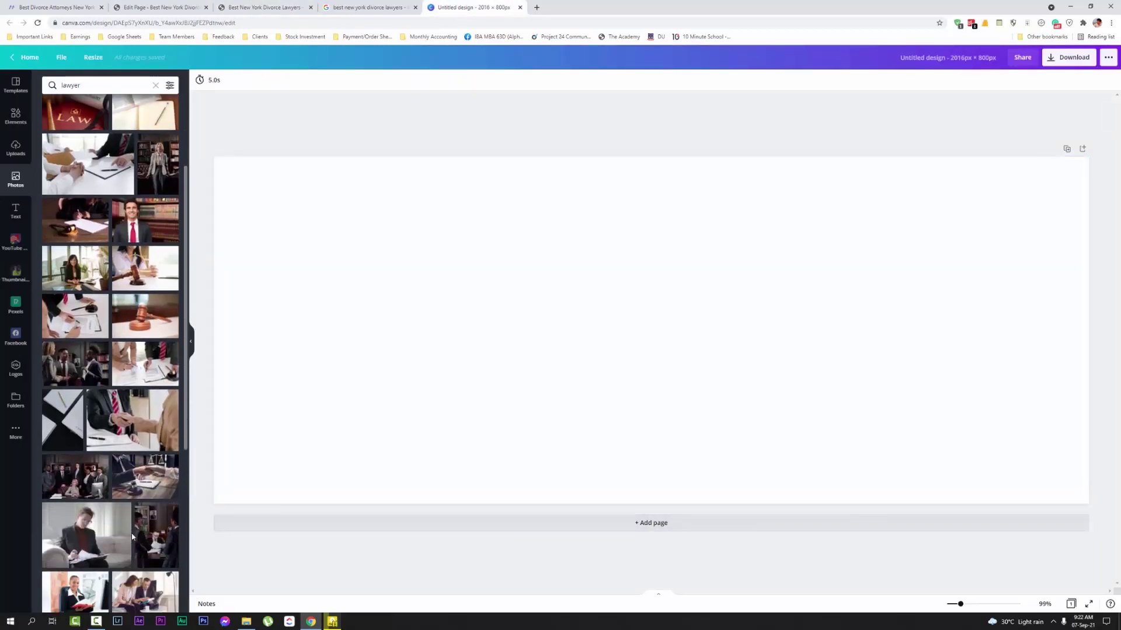
drag(119, 534, 102, 462)
click(101, 461)
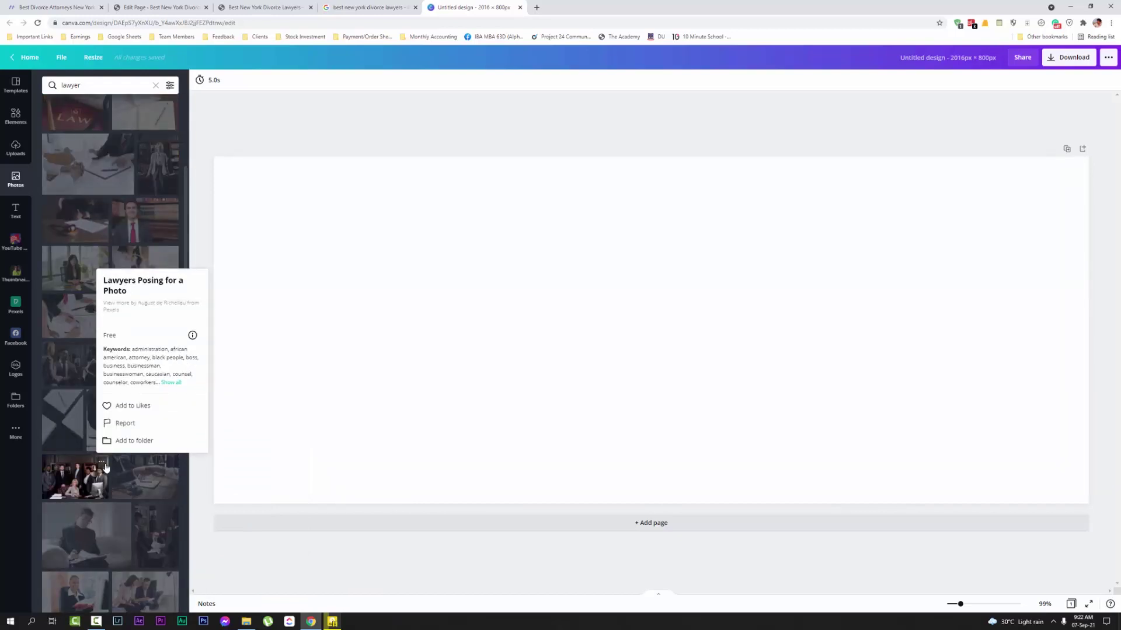
click(102, 462)
scroll(105, 490, down, 2)
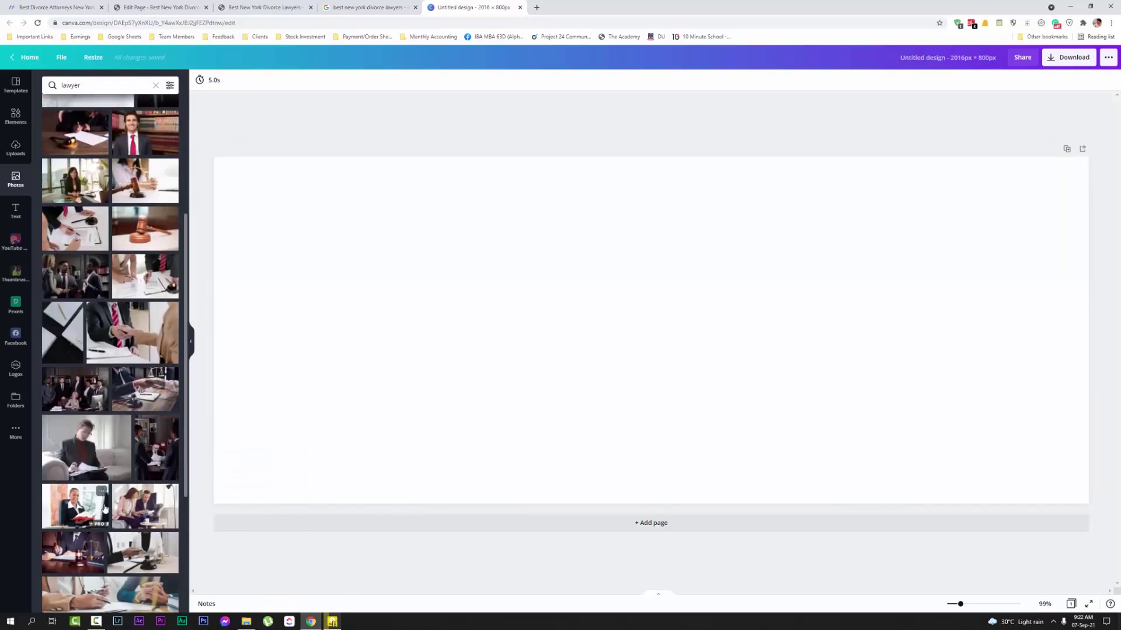
scroll(108, 513, down, 3)
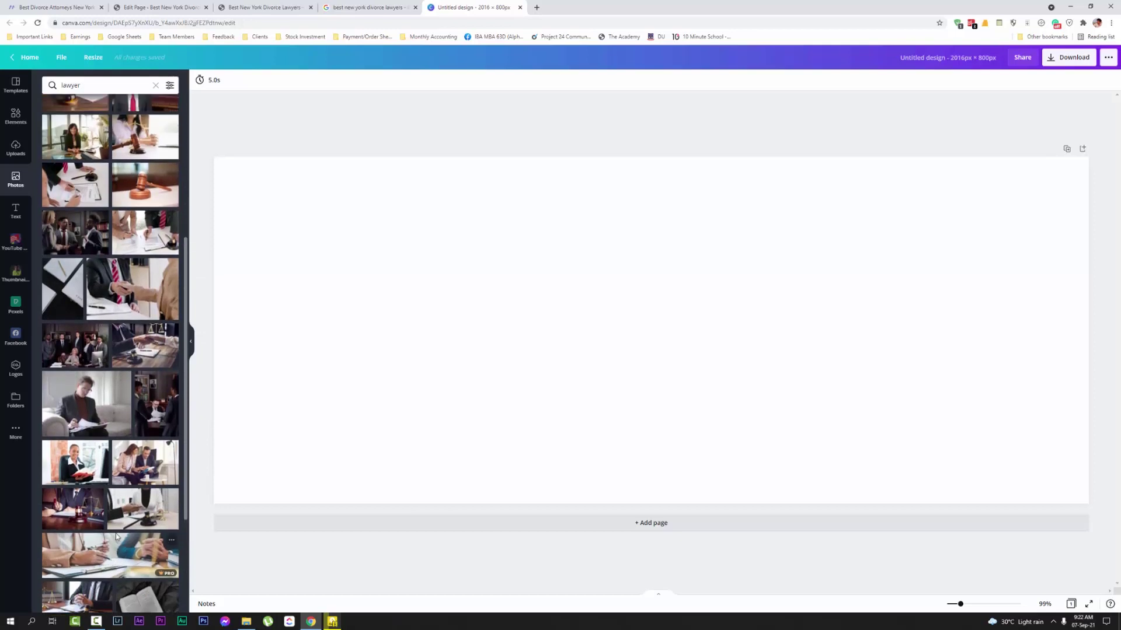
scroll(117, 525, down, 1)
scroll(125, 496, down, 1)
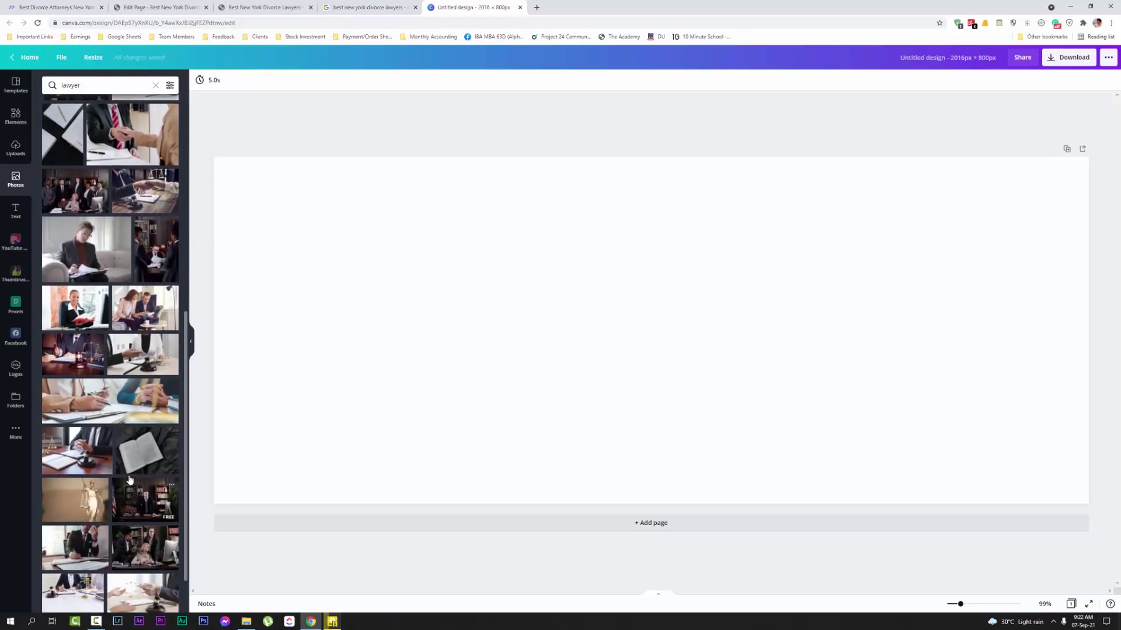
scroll(125, 461, up, 5)
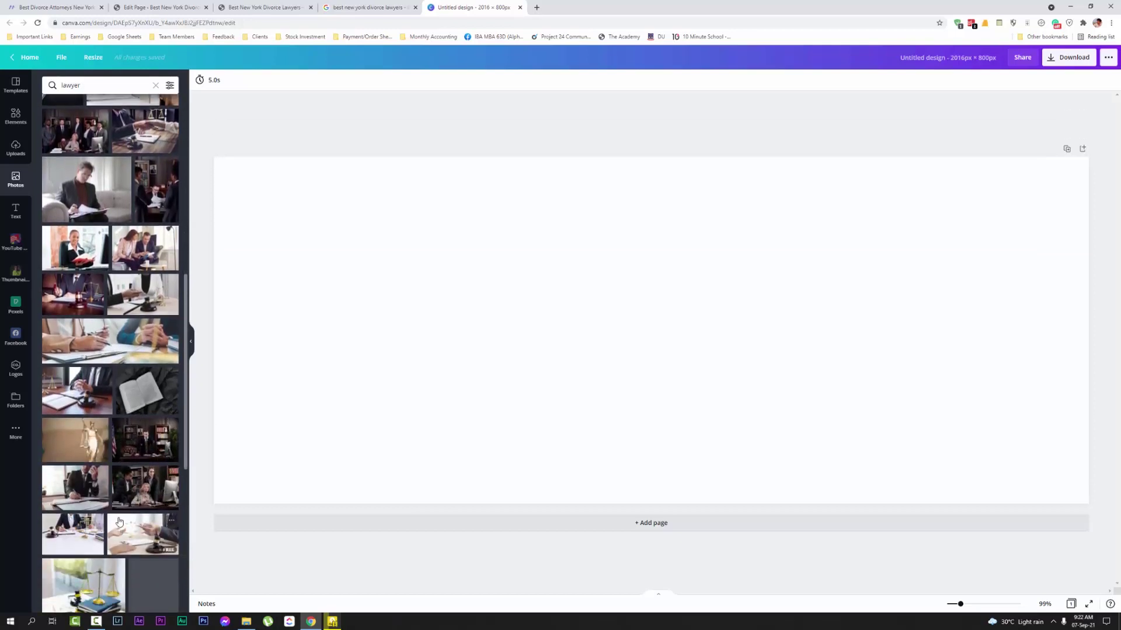
scroll(114, 454, up, 2)
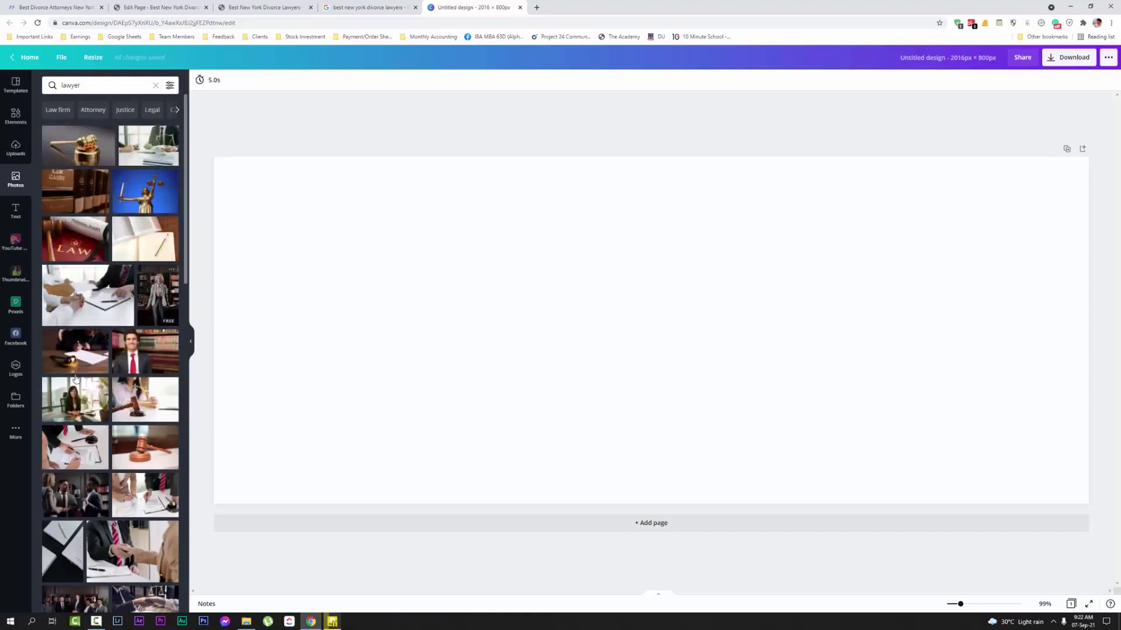
drag(101, 341, 241, 312)
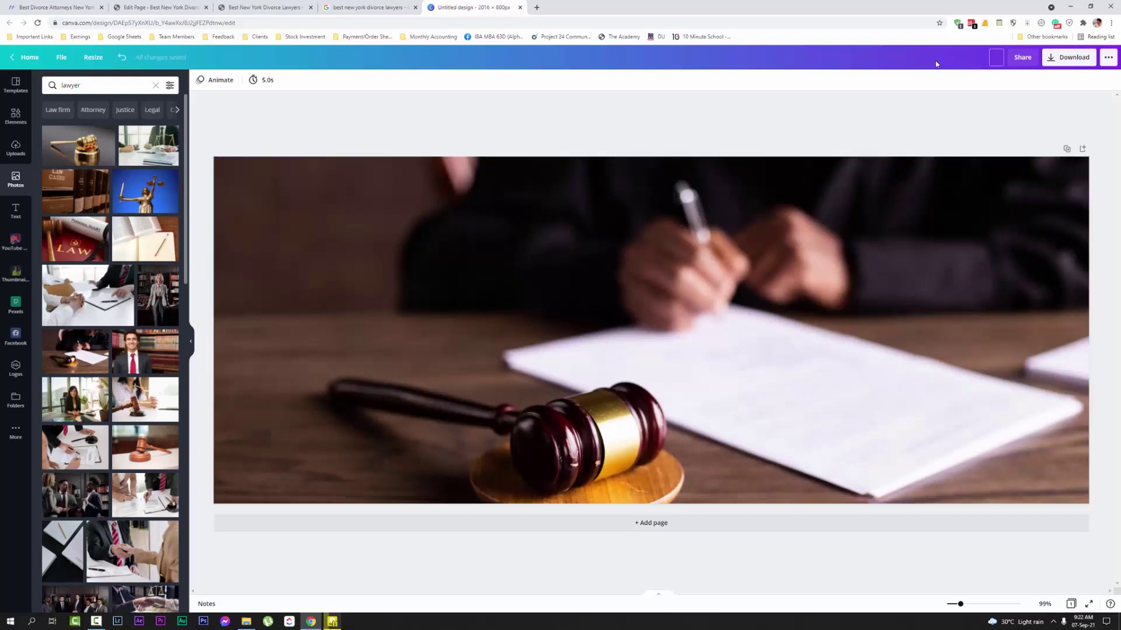
text(hero image)
Download the 'hero image' design as a JPG and return to the WordPress media dialog
click(1052, 66)
click(1041, 118)
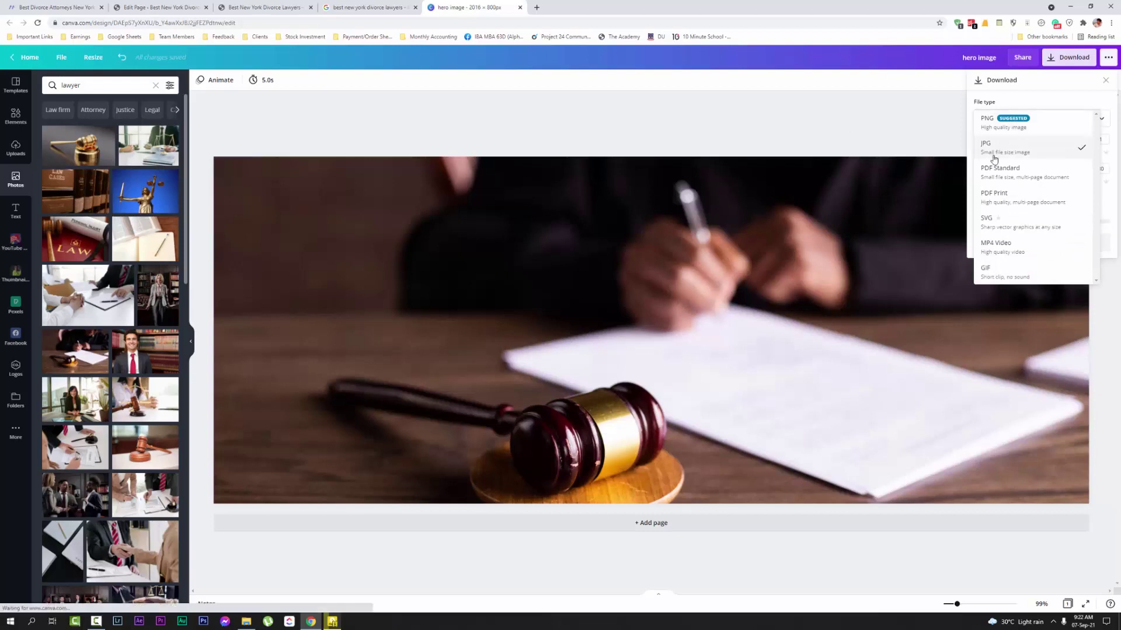
click(1022, 145)
click(1051, 229)
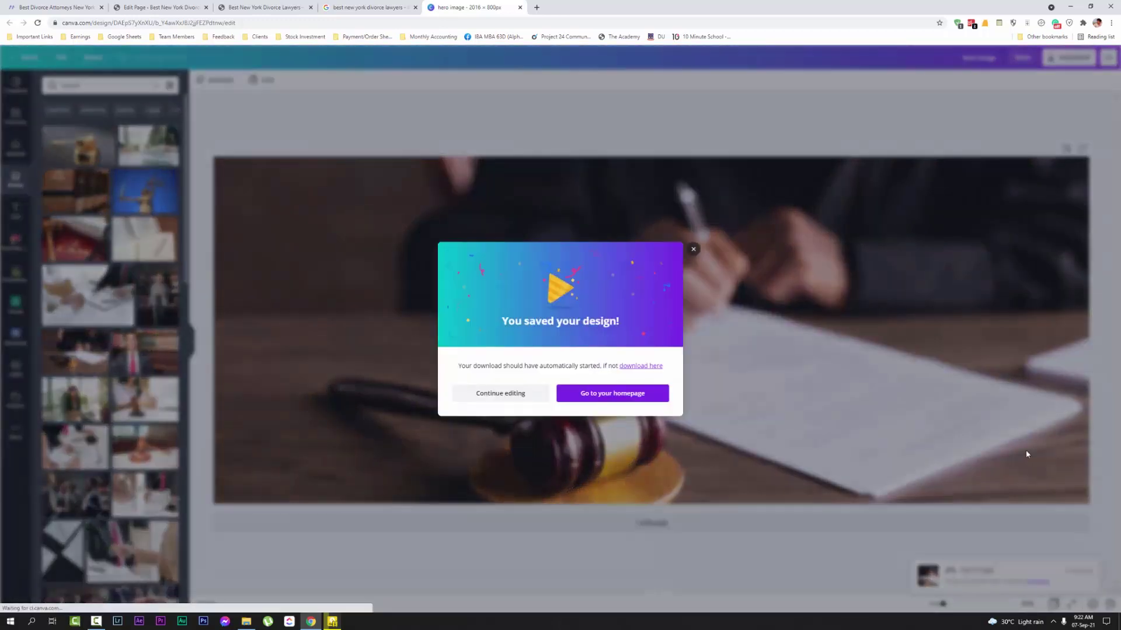
click(689, 241)
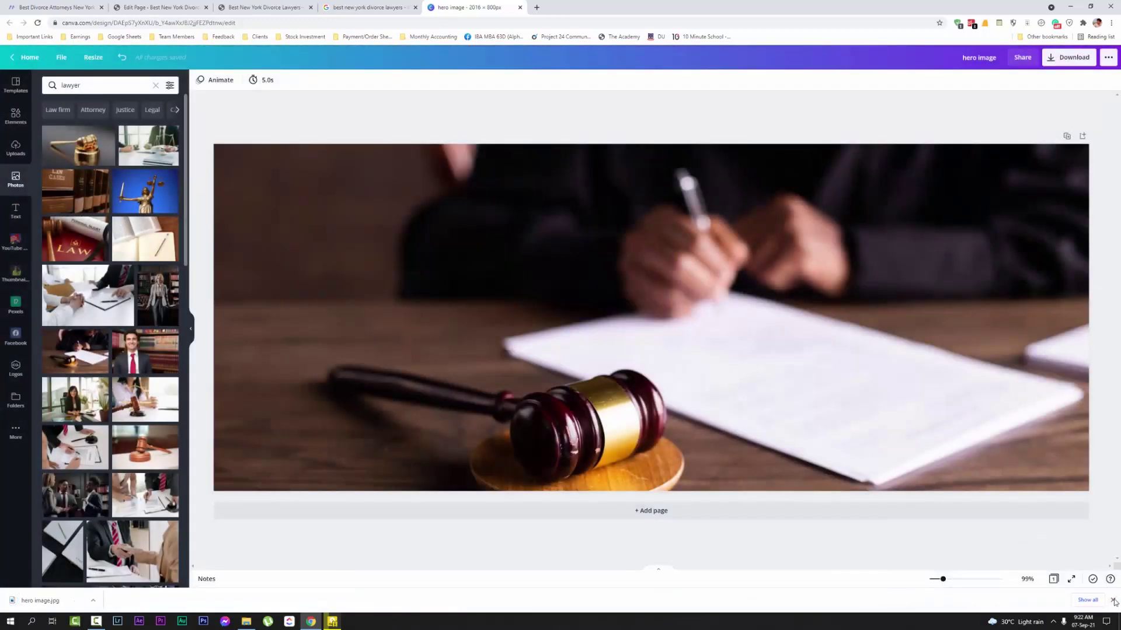
click(263, 7)
click(136, 5)
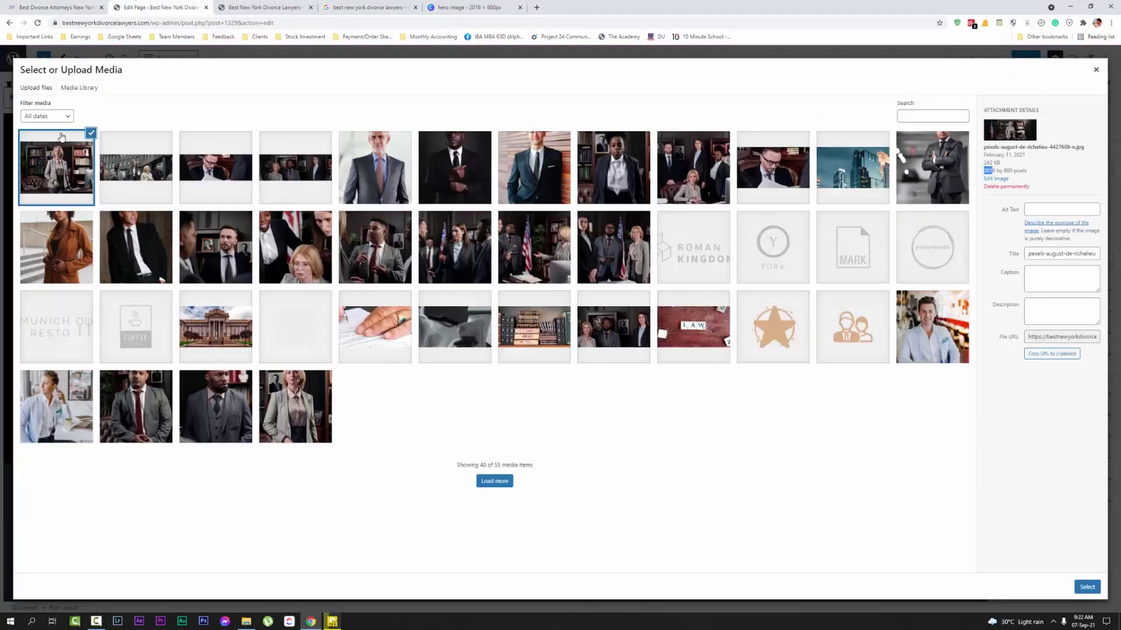
click(35, 88)
click(572, 287)
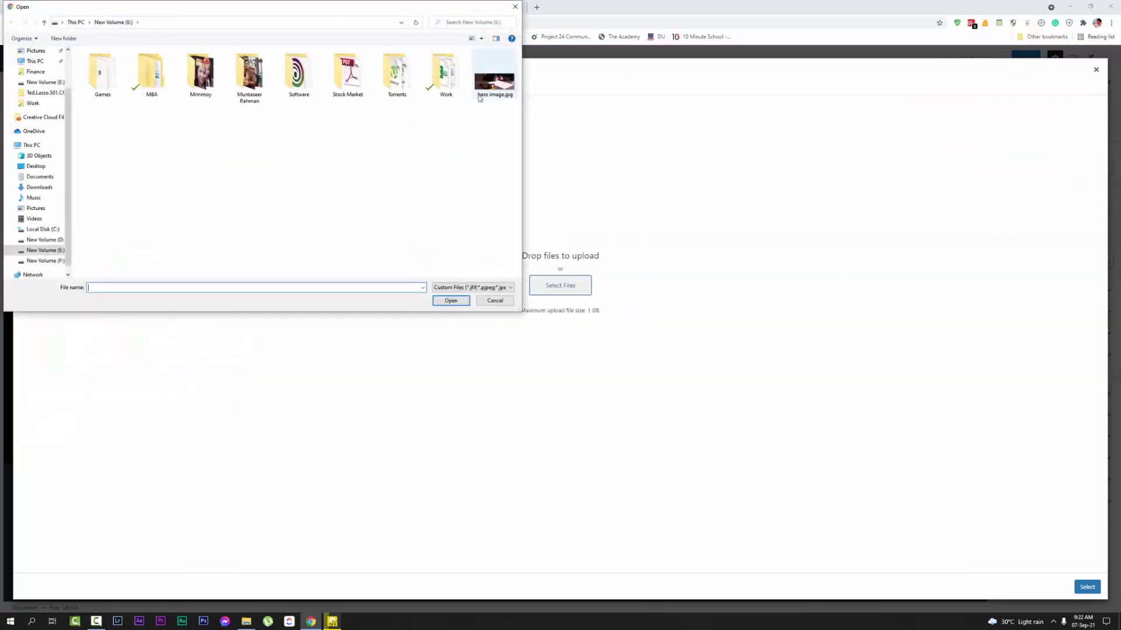
double_click(489, 83)
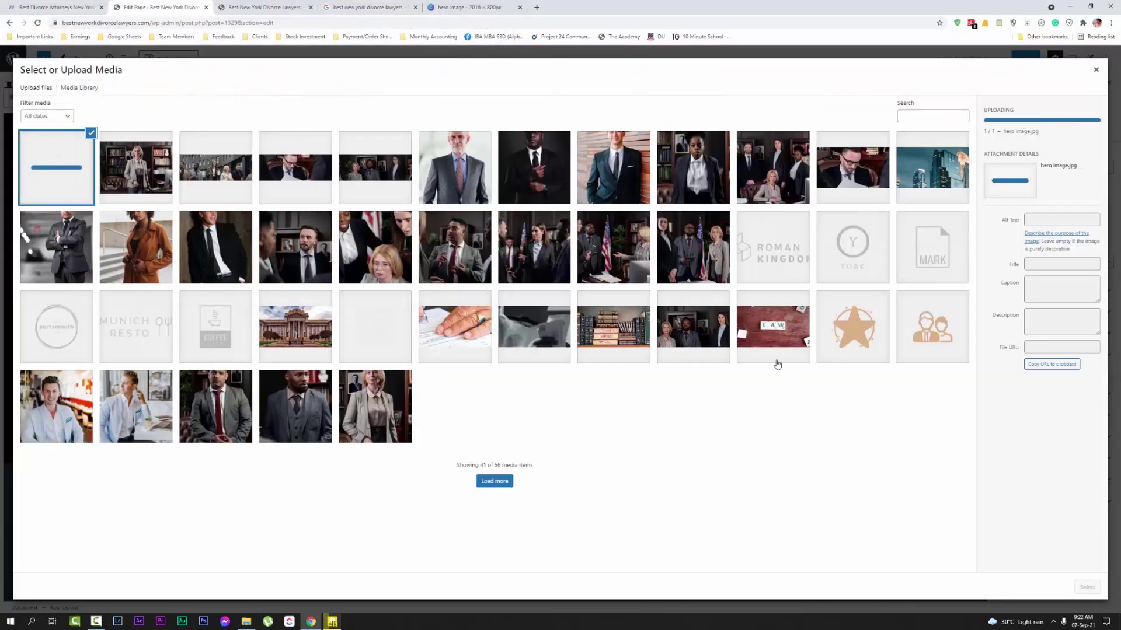
click(1087, 586)
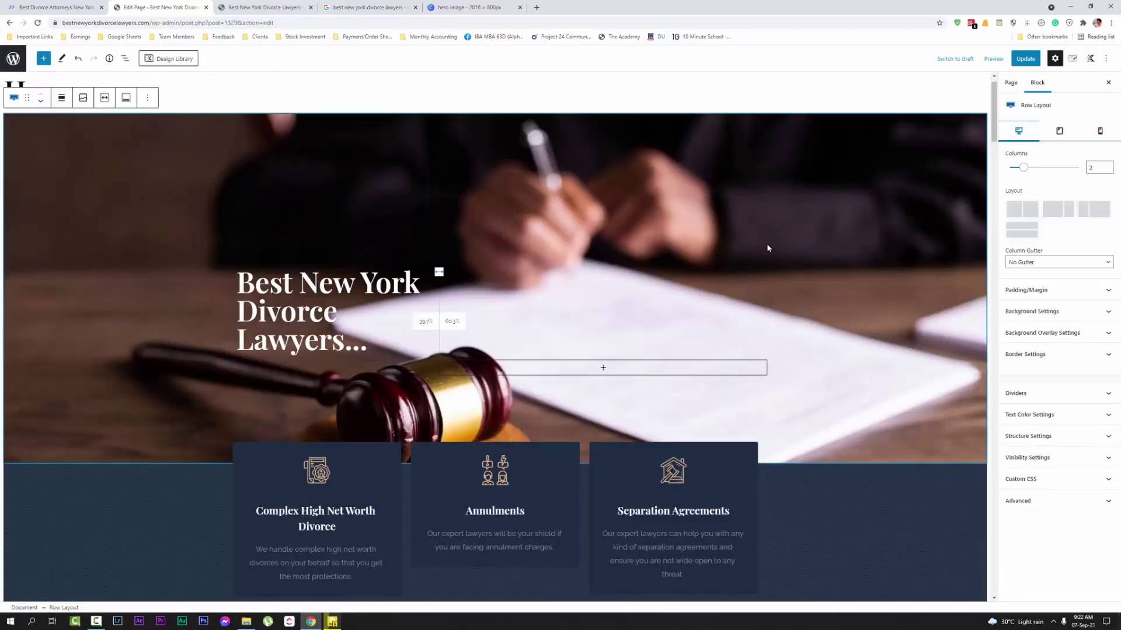
scroll(712, 234, down, 2)
scroll(583, 166, up, 2)
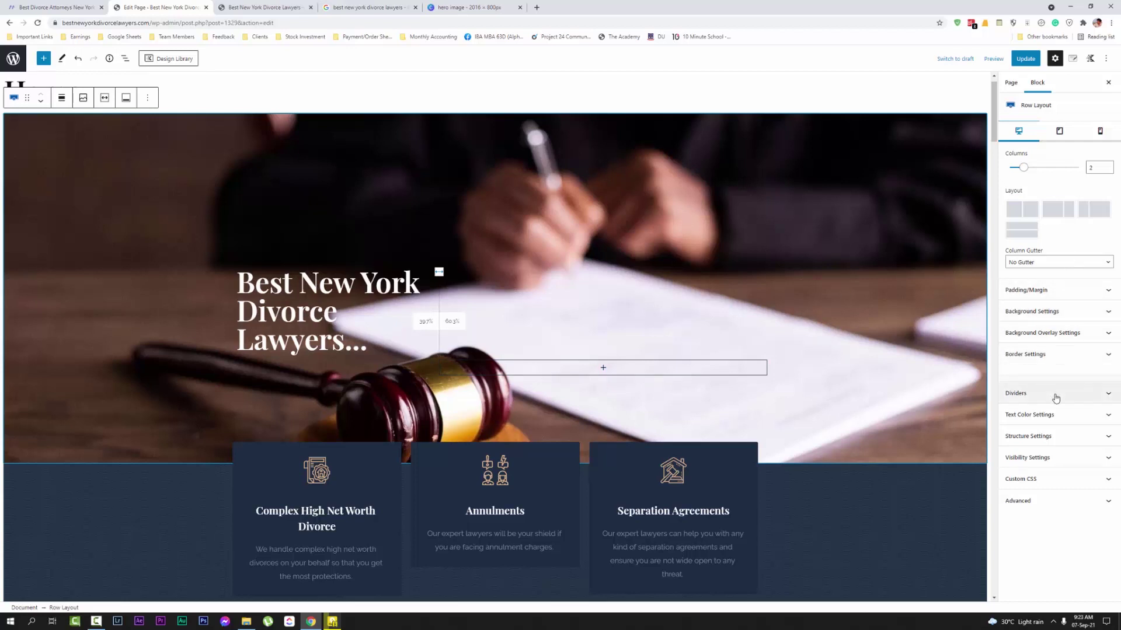
Set the hero row's background overlay to near-black and lower its opacity to 25
click(1070, 460)
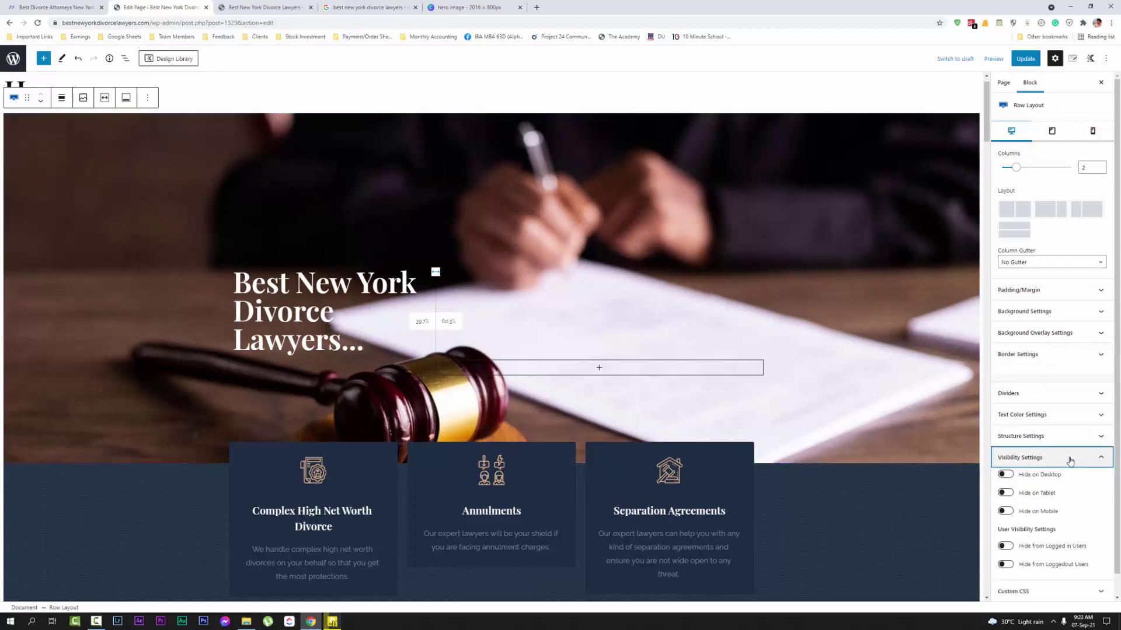
click(1069, 463)
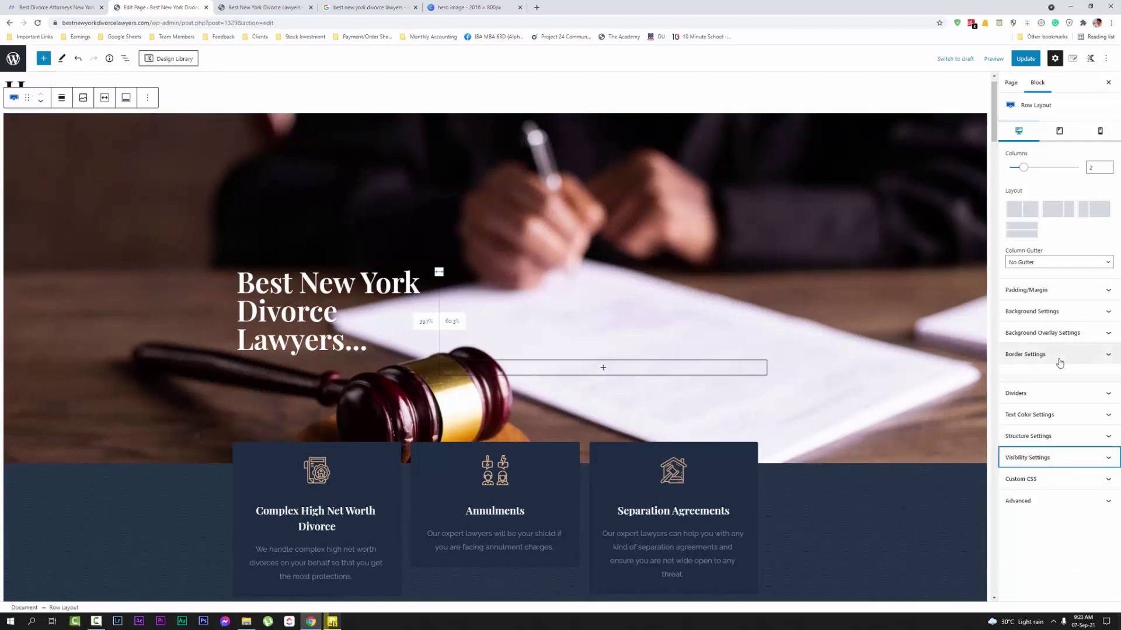
click(1065, 334)
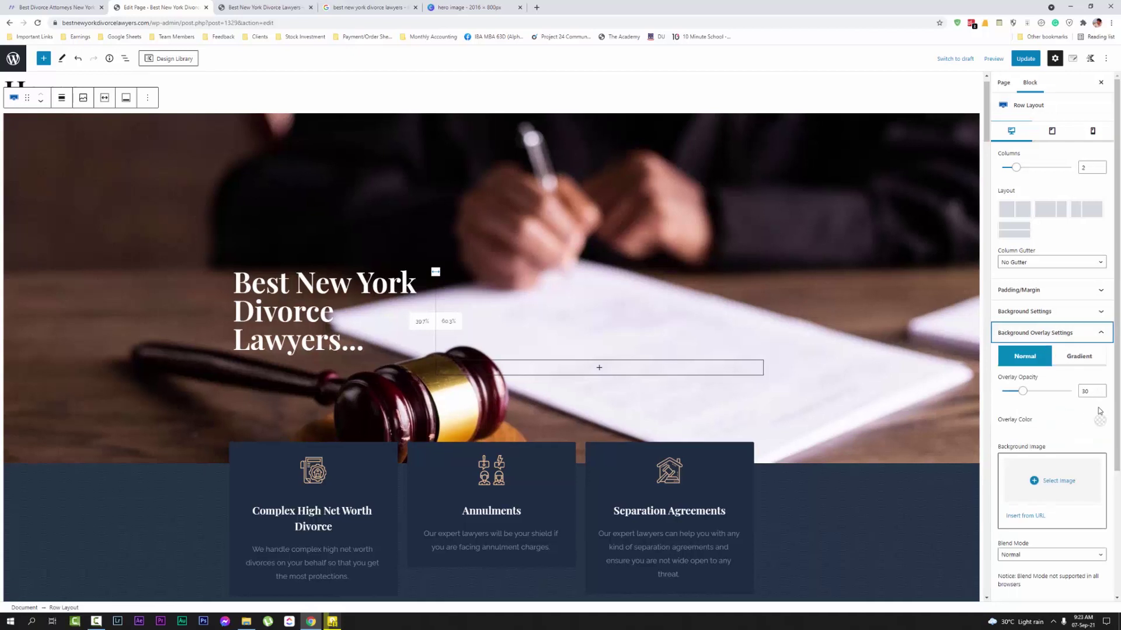
click(1100, 421)
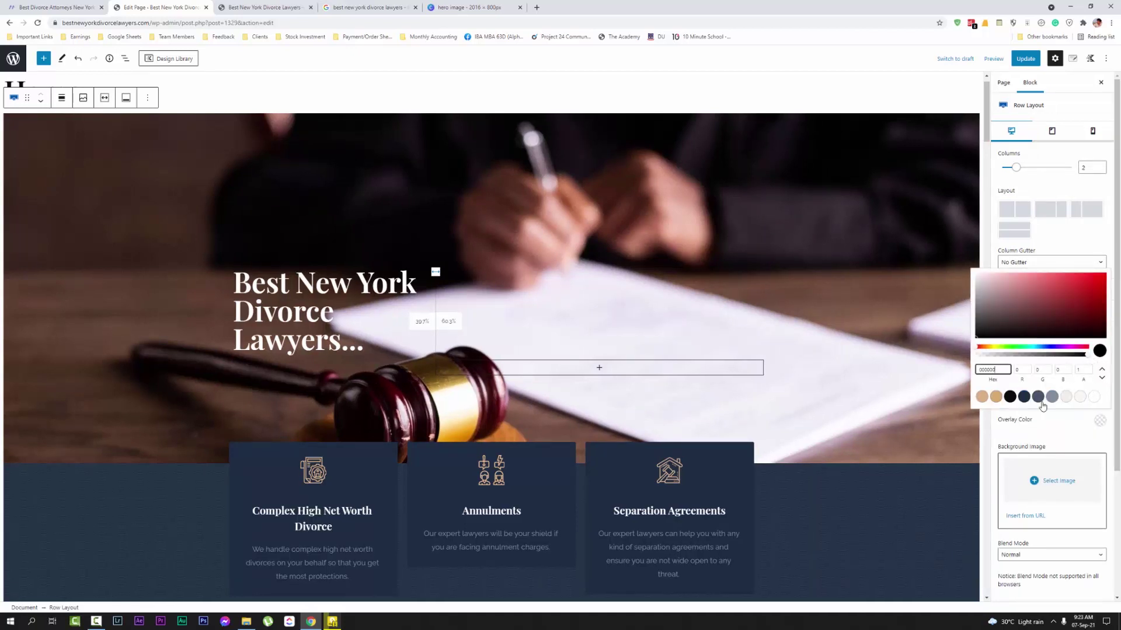
click(1010, 397)
click(1060, 435)
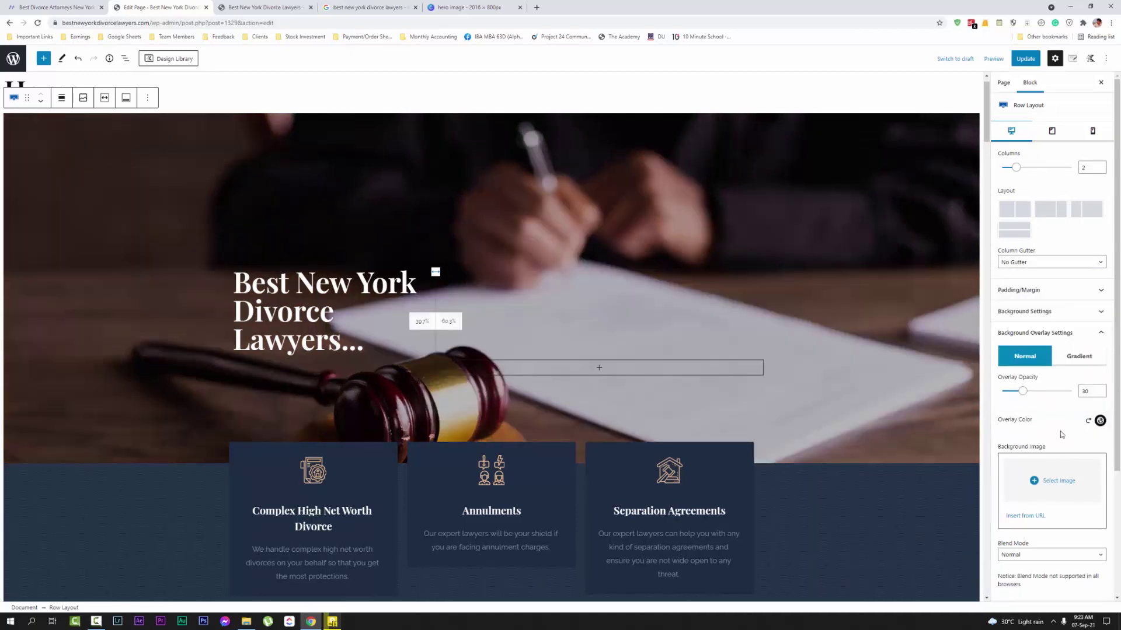
mouse_move(1022, 396)
mouse_down()
mouse_move(1033, 393)
mouse_move(1014, 394)
mouse_move(1019, 403)
mouse_up()
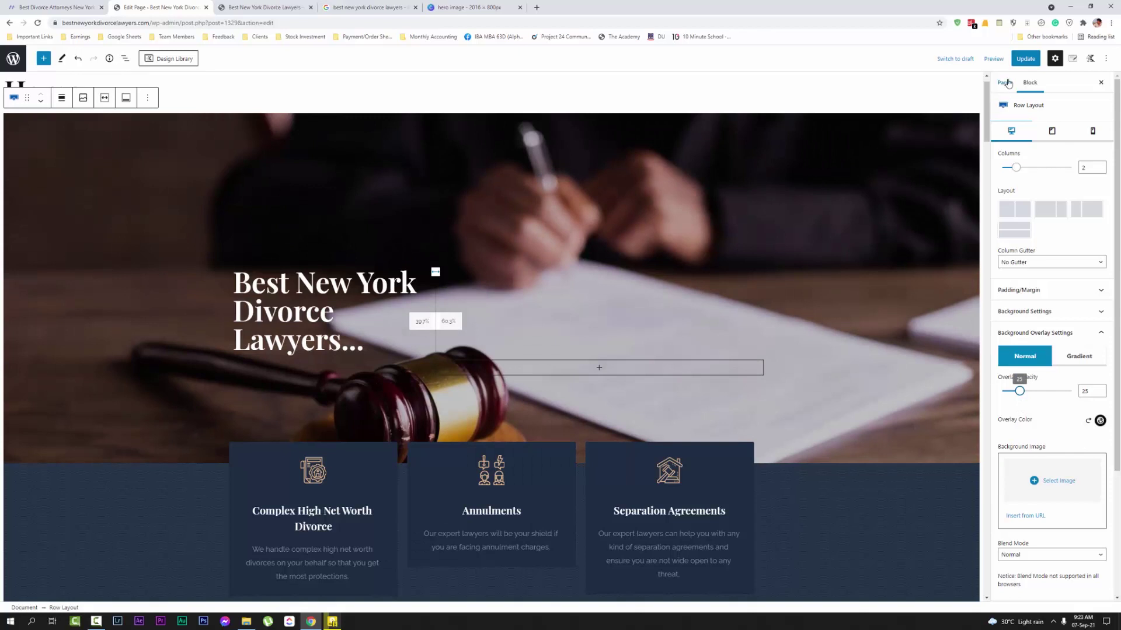
Update the page and reload the live homepage to see the changes
click(1024, 59)
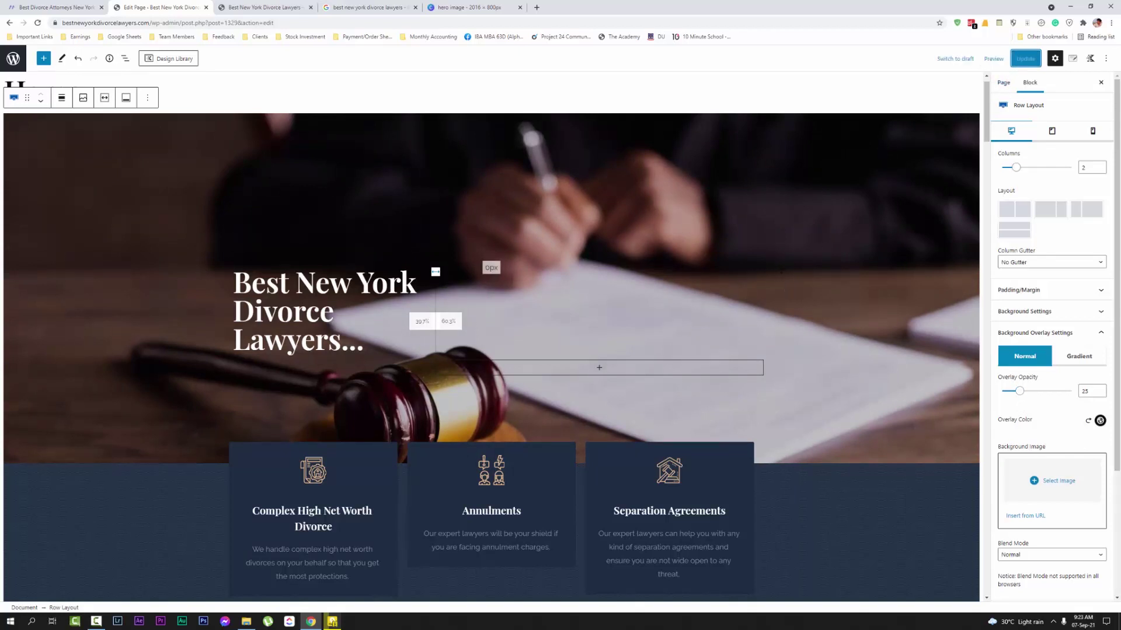
key(ctrl+Tab)
key(F5)
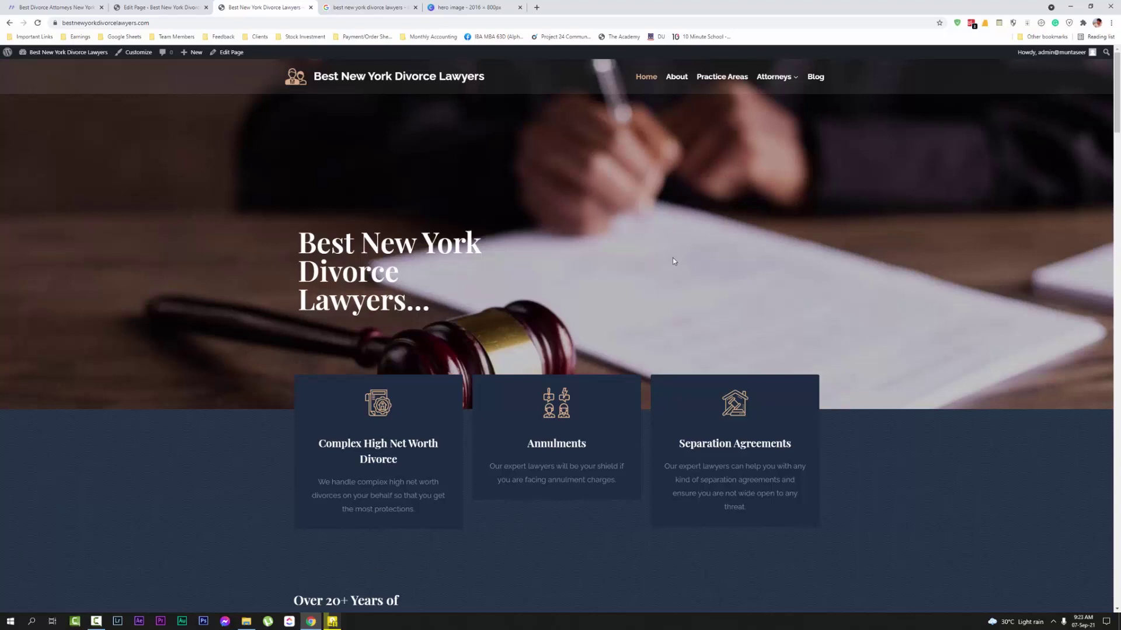
Select the Lorem ipsum paragraph under 'Over 20+ Years of Experiences' and start typing 'We h'
scroll(670, 258, down, 2)
scroll(665, 261, up, 2)
scroll(429, 292, down, 5)
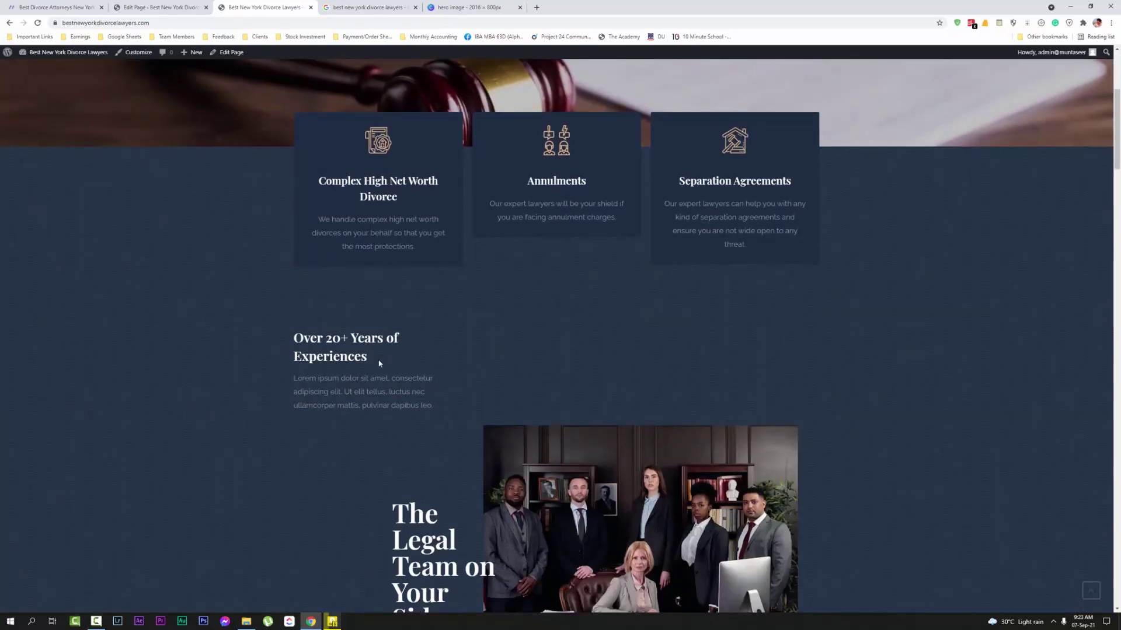
triple_click(380, 360)
click(380, 360)
scroll(450, 386, down, 1)
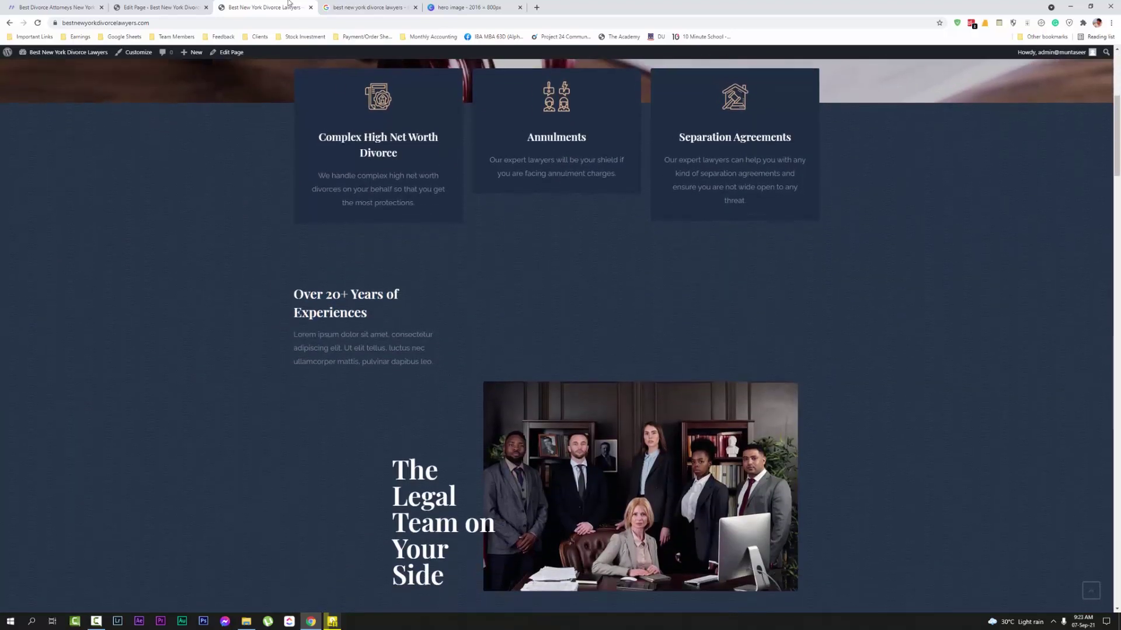
click(195, 7)
scroll(326, 382, down, 1)
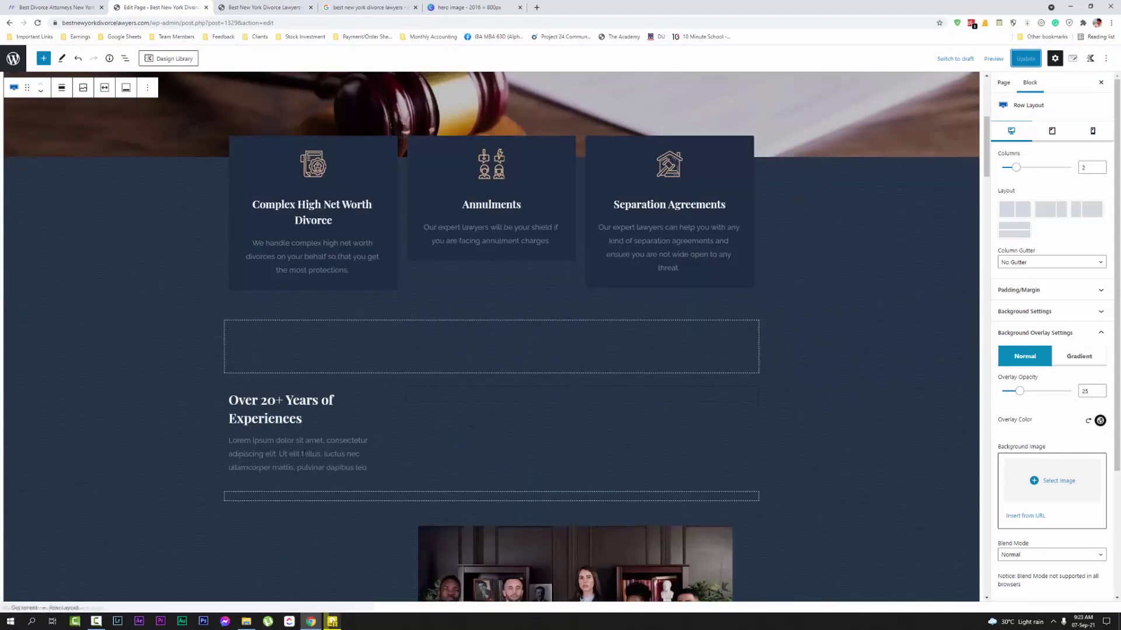
triple_click(304, 444)
text(We have more than 20 years of experience)
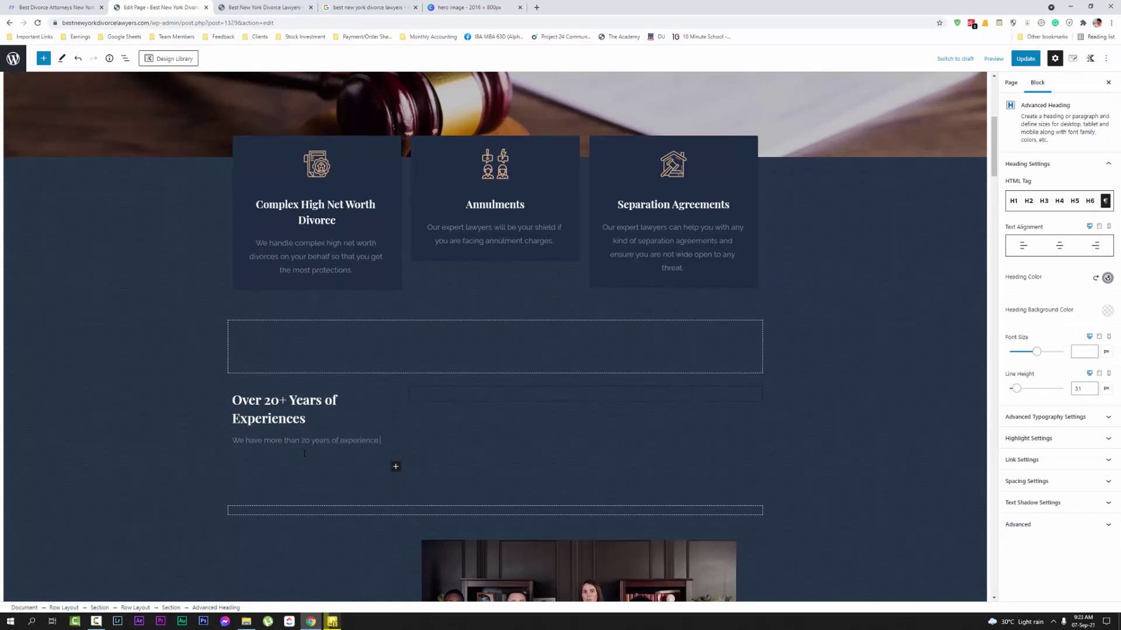
Finish the paragraph: 'We have more than 20 years of experience in the divorce law field…'
text(in the divorce law field. The sheer number alone shoul)
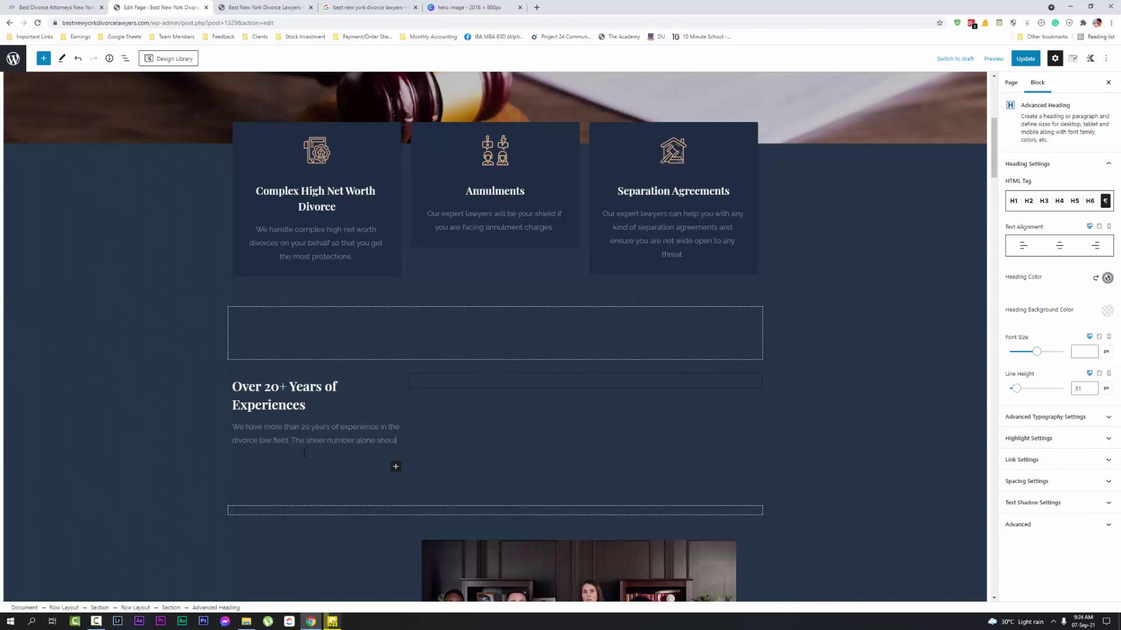
text(s)
key(BackSpace)
text(convince you of our expertise)
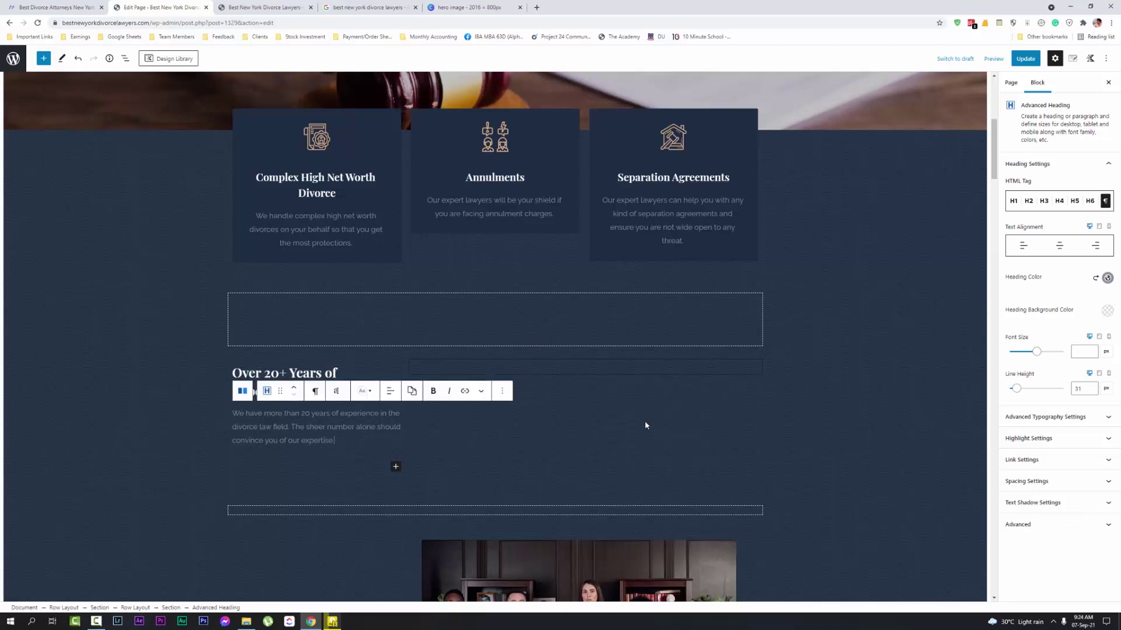
Select the legal team photo gallery block below the experience text
click(692, 433)
click(811, 296)
scroll(286, 448, down, 5)
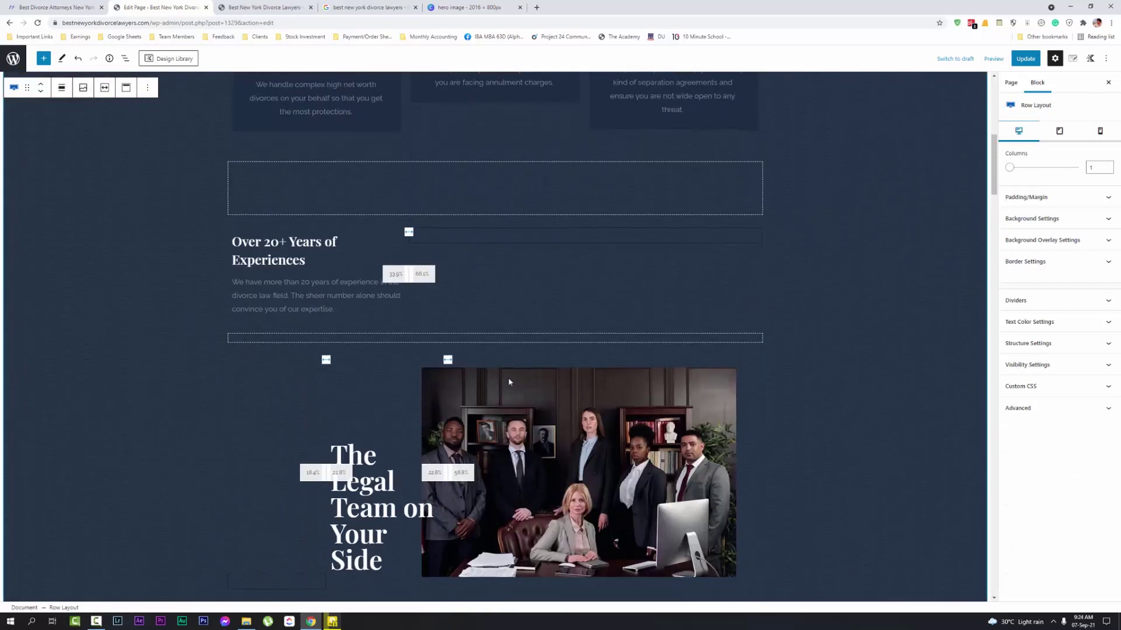
click(603, 319)
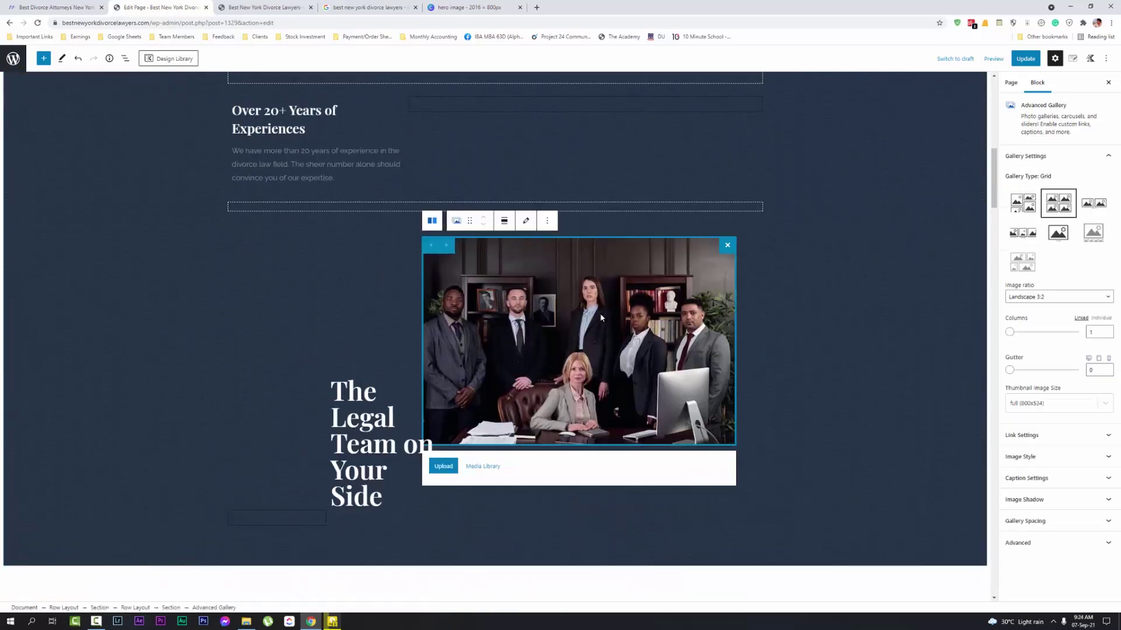
click(858, 310)
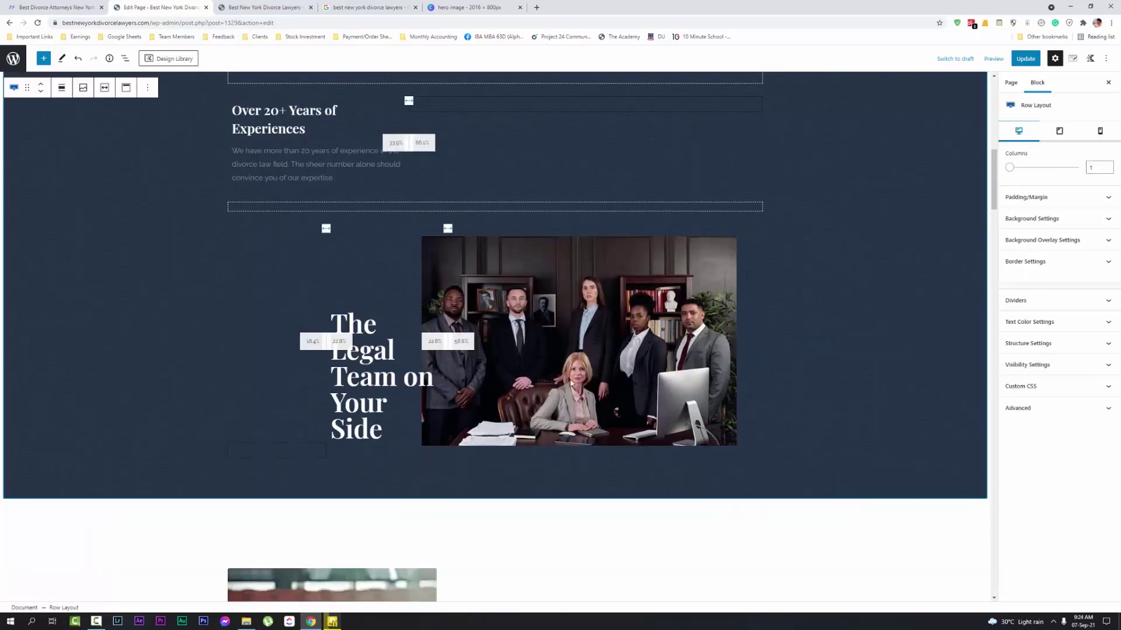
scroll(805, 315, down, 3)
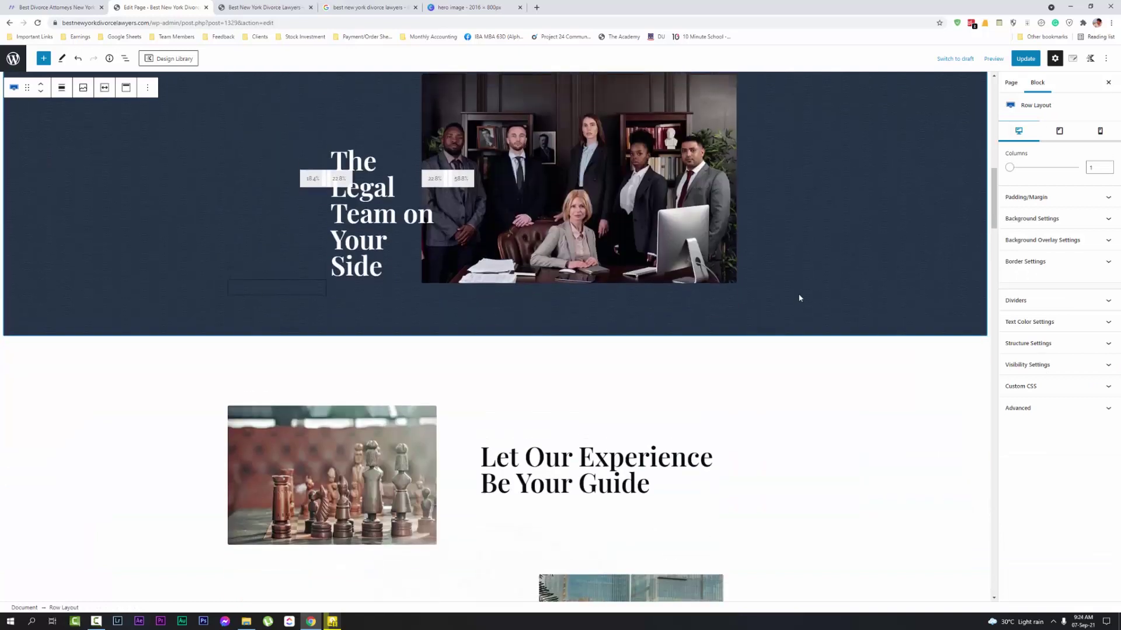
scroll(798, 298, up, 3)
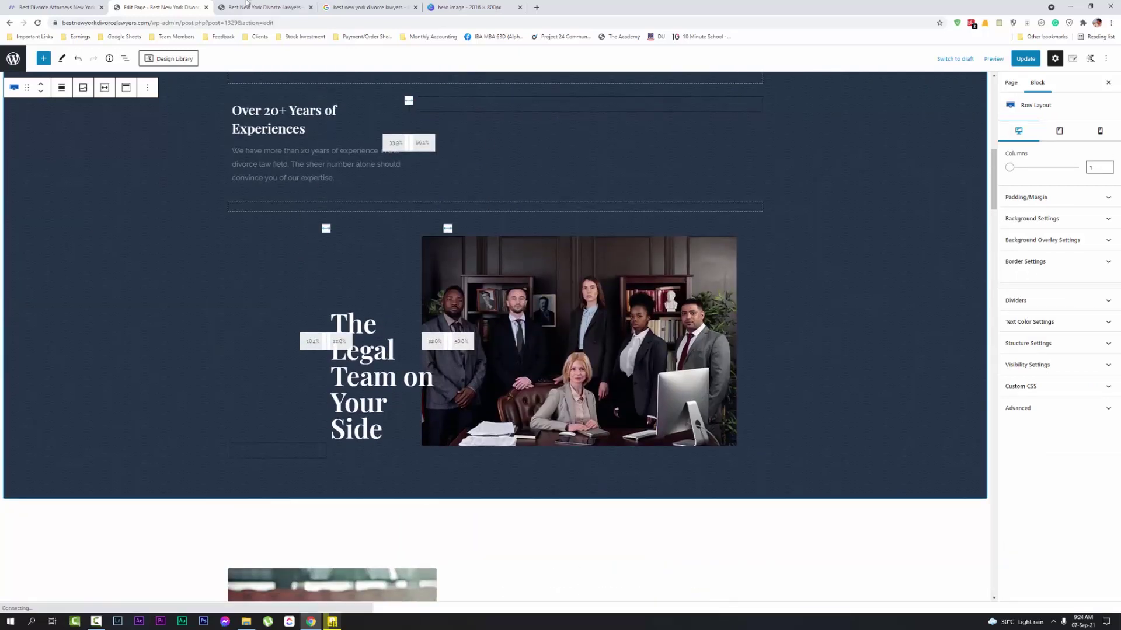
click(543, 254)
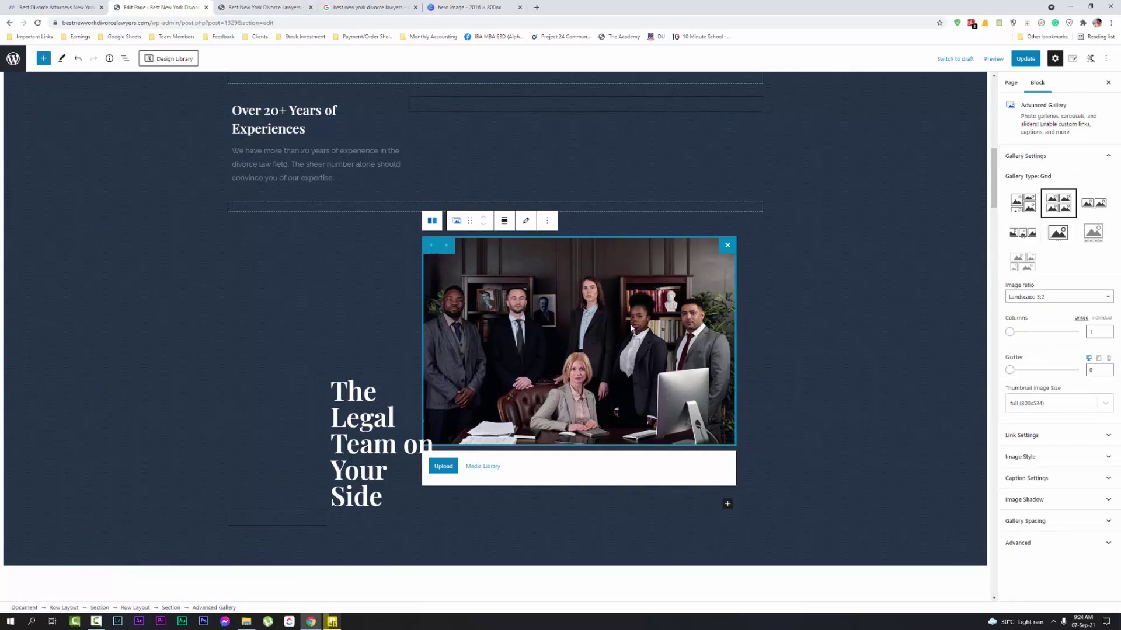
Open the Edit gallery dialog for the team photo from the block toolbar
click(1049, 457)
click(1049, 459)
click(456, 221)
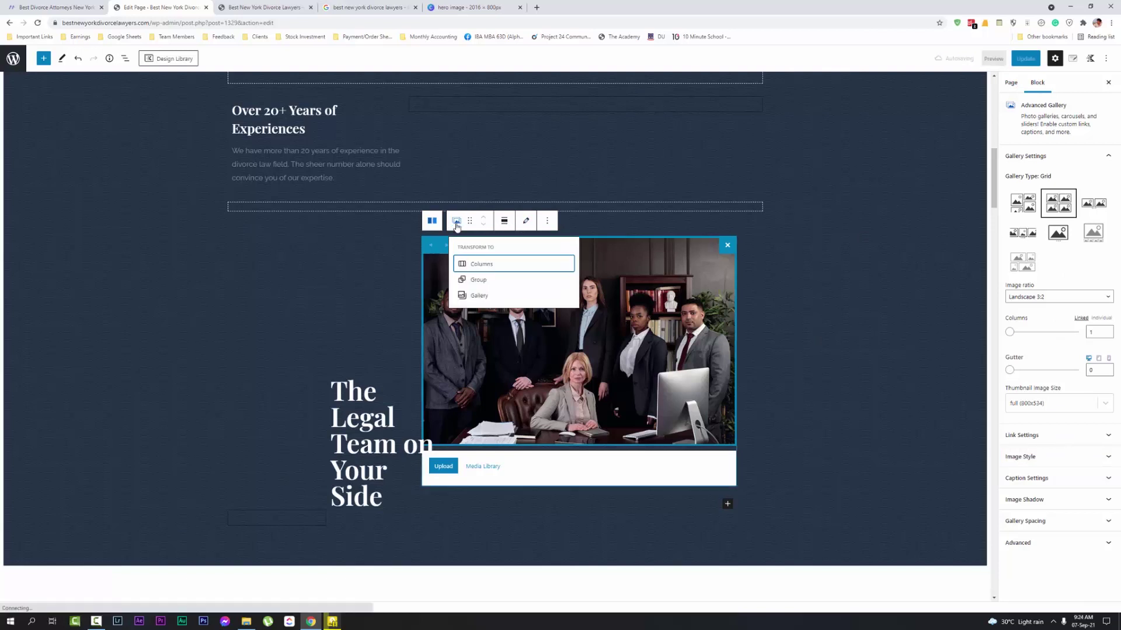
click(456, 223)
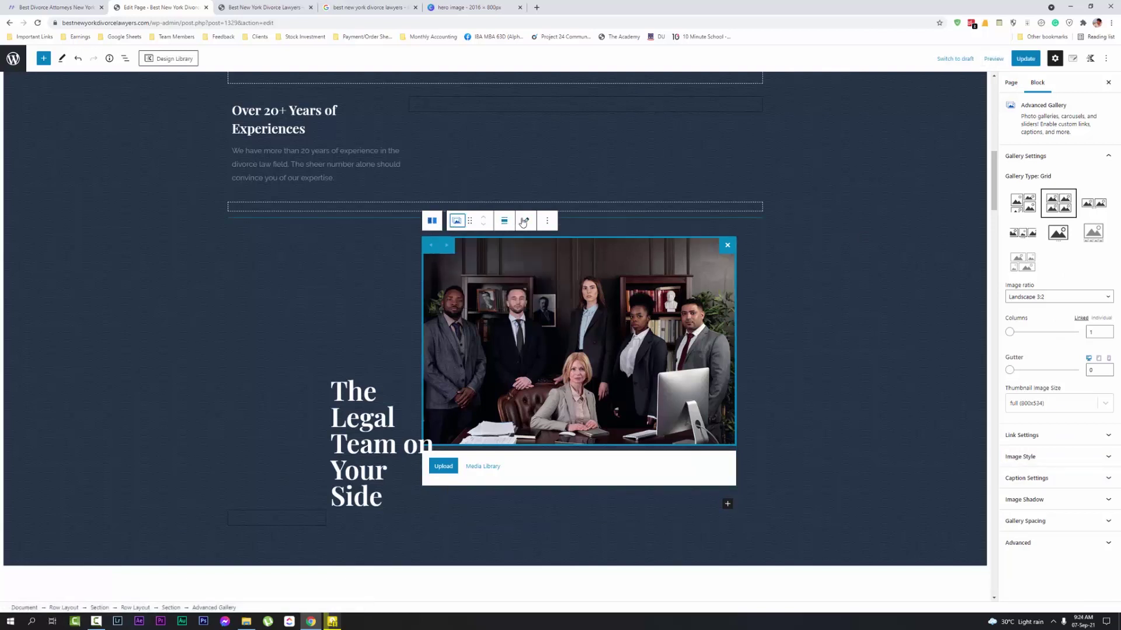
click(527, 222)
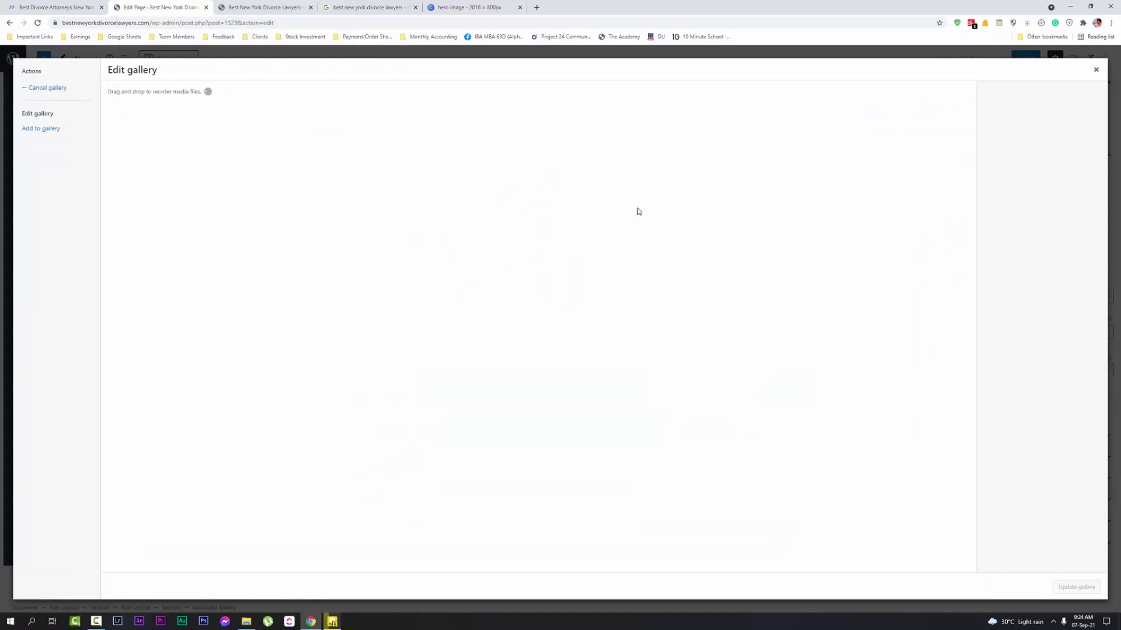
Open the Add to gallery media library and select the 1000 × 668 px group photo
click(1091, 73)
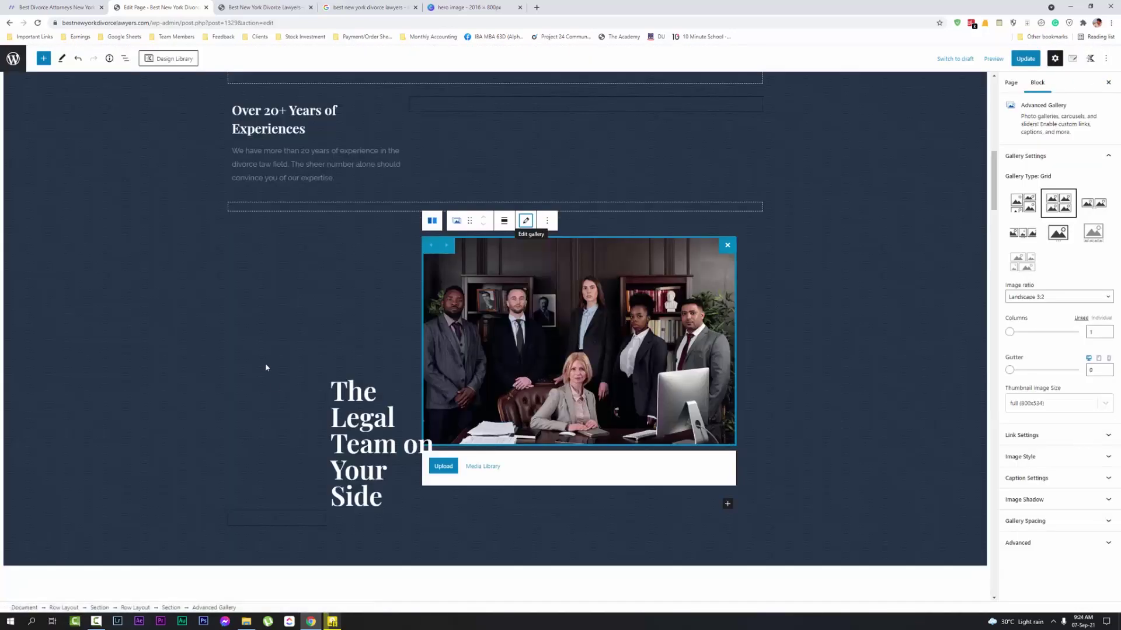
click(487, 467)
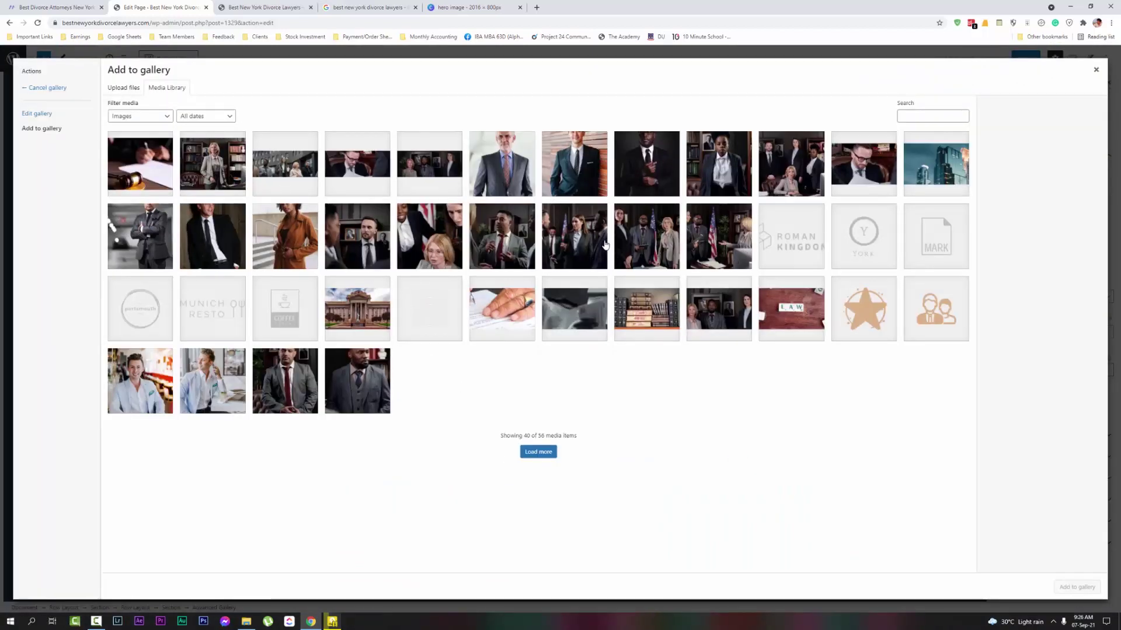
key(ctrl+Tab)
click(129, 3)
click(663, 249)
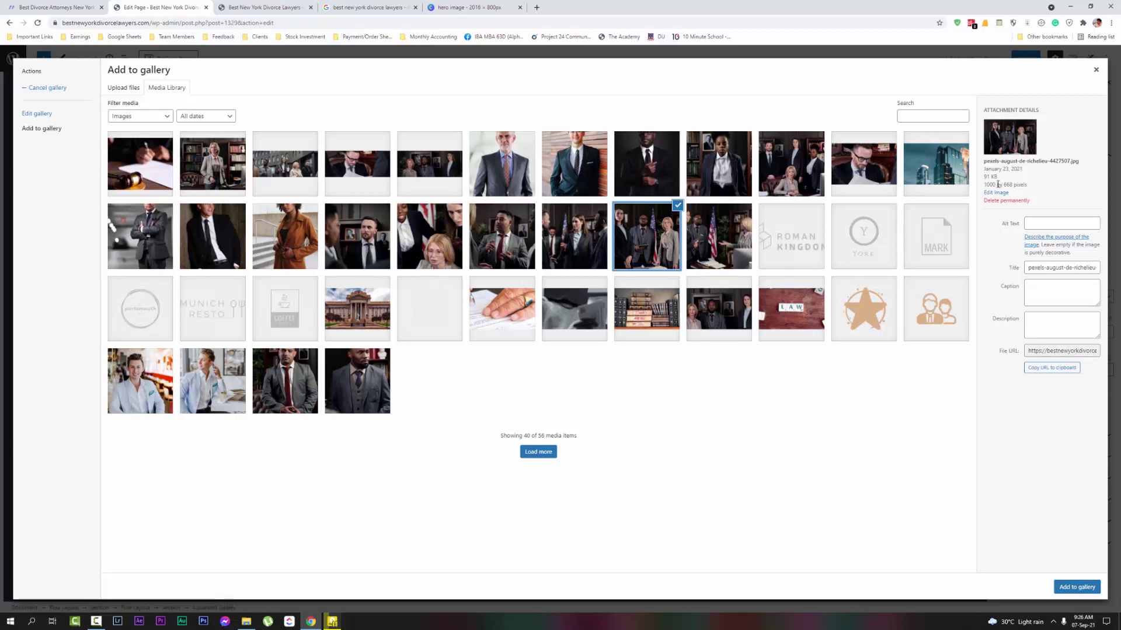
drag(984, 185, 1014, 184)
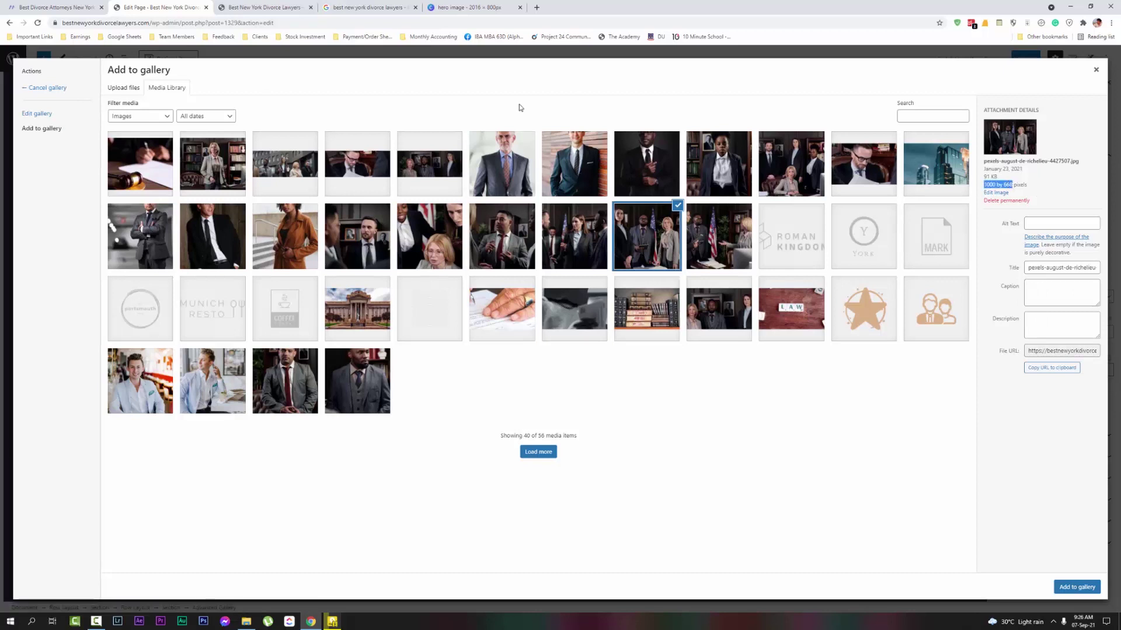
click(472, 7)
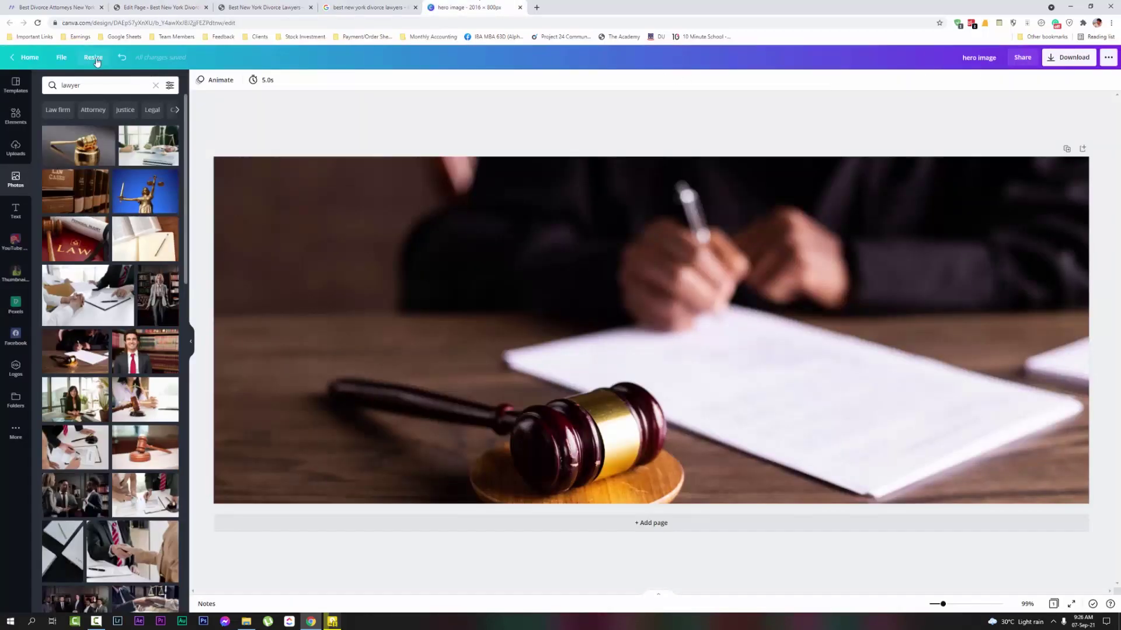
Resize the Canva design to 100 × 688 px
click(96, 61)
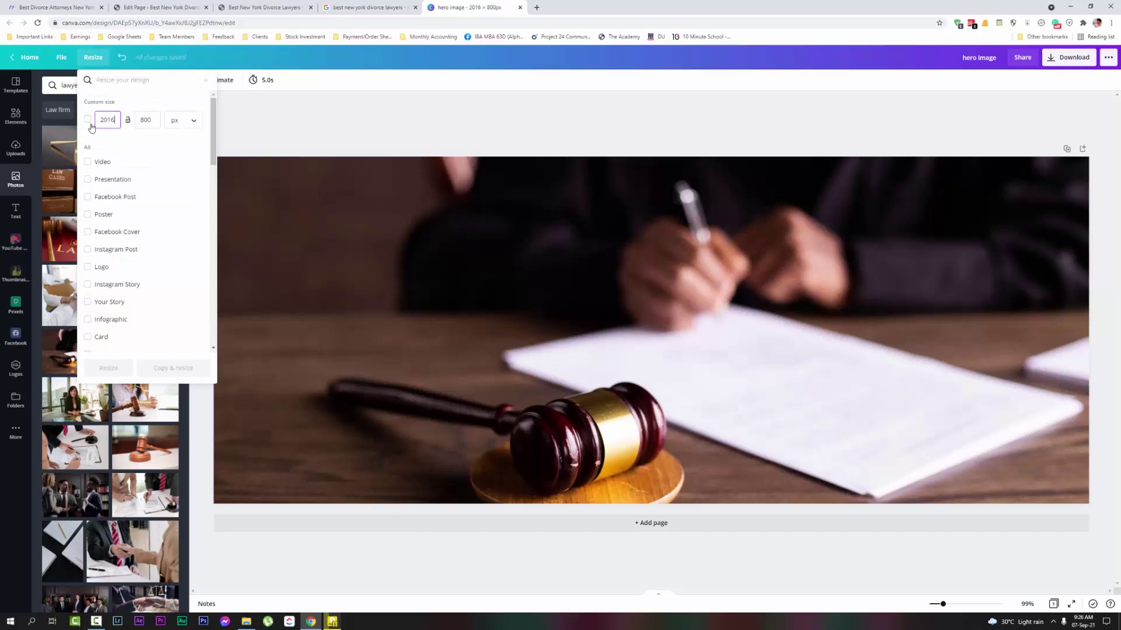
key(BackSpace)
key(BackSpace)
key(BackSpace)
key(BackSpace)
text(100)
click(147, 120)
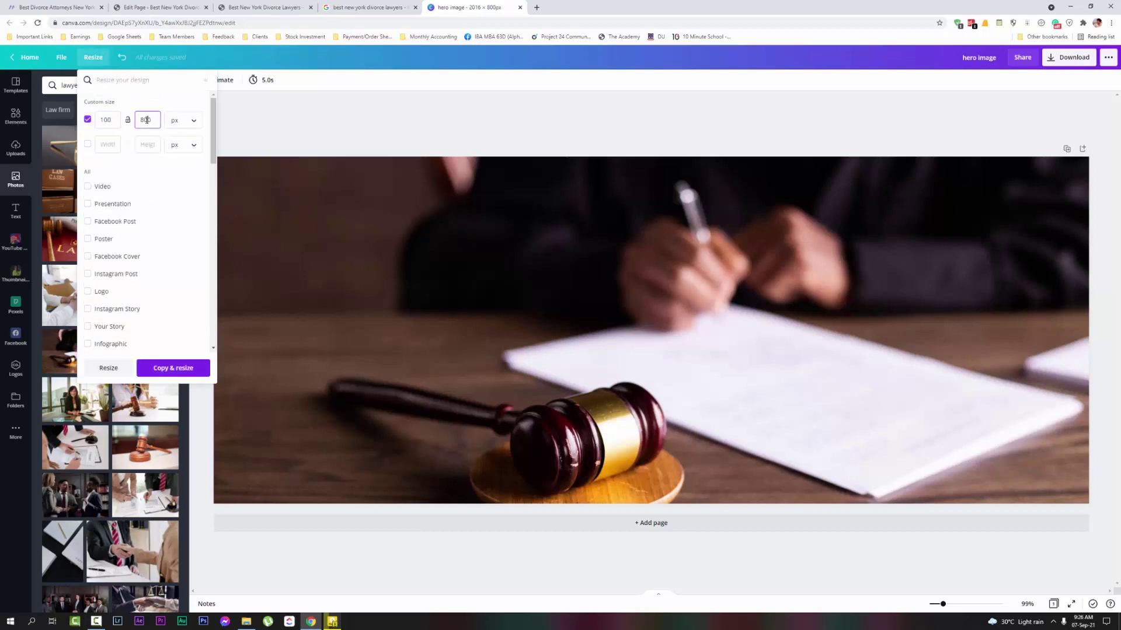
text(688)
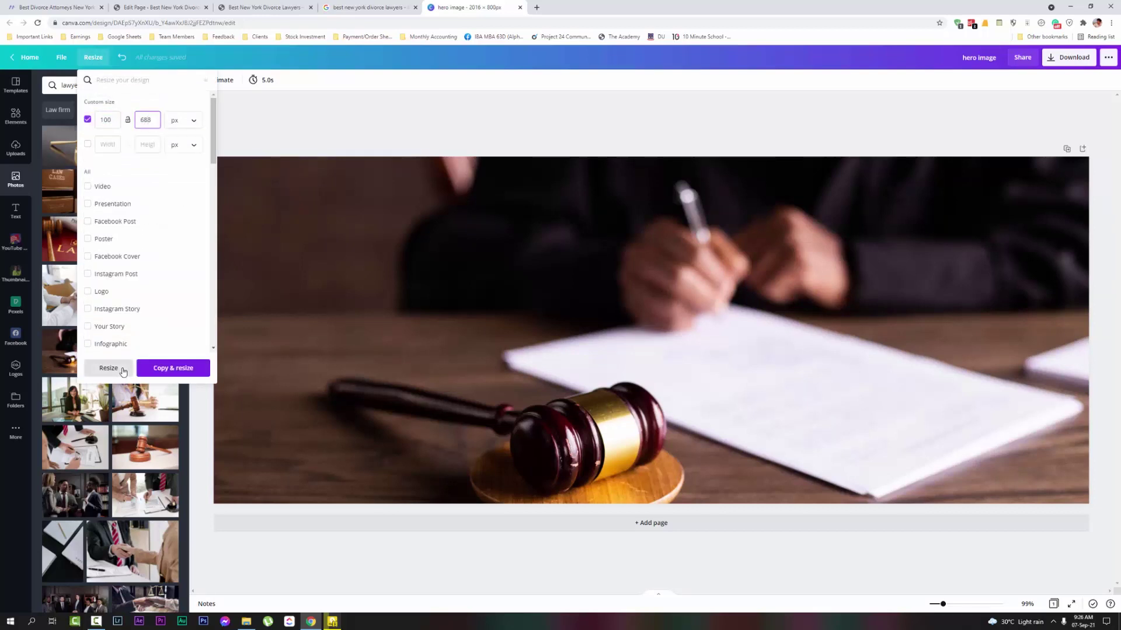
click(109, 367)
click(626, 258)
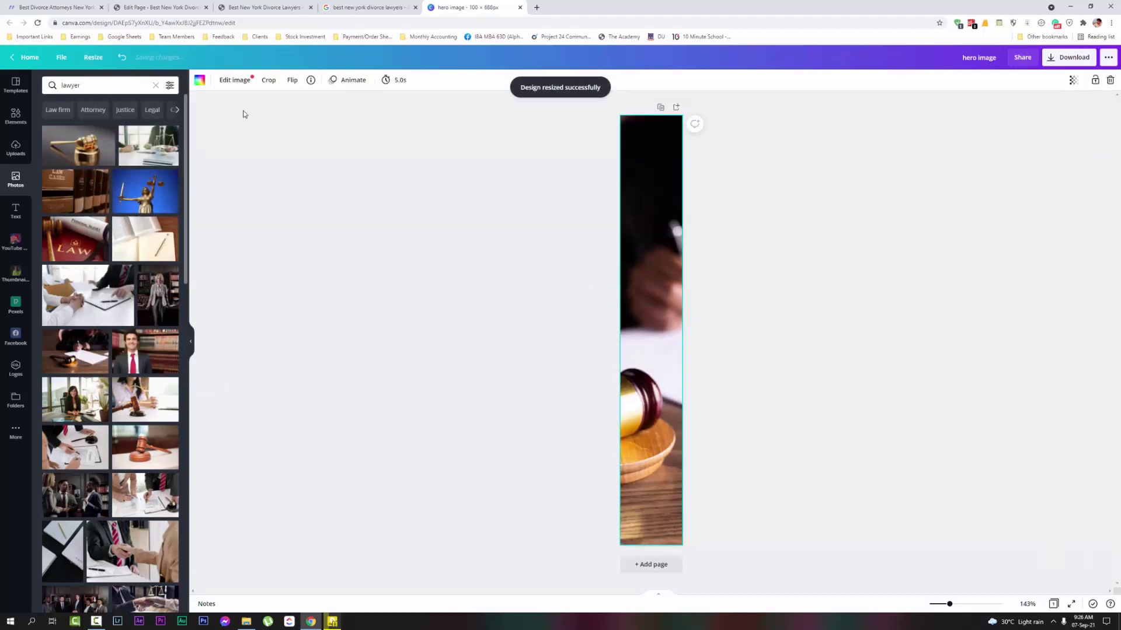
Correct the design size to 1000 × 688 px
click(93, 57)
click(108, 119)
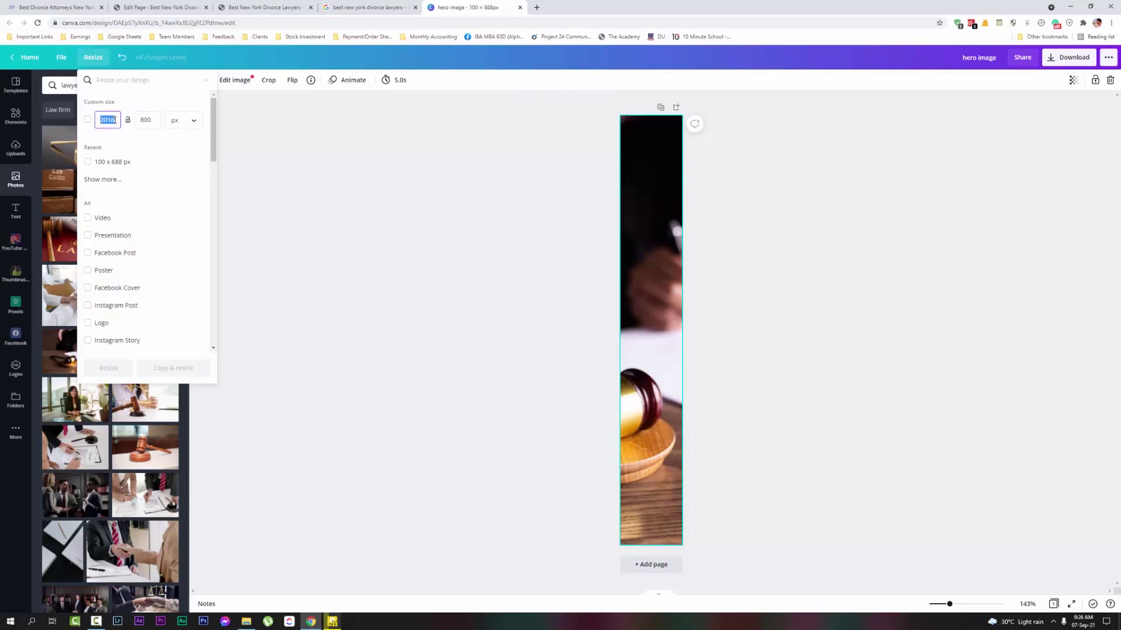
click(144, 121)
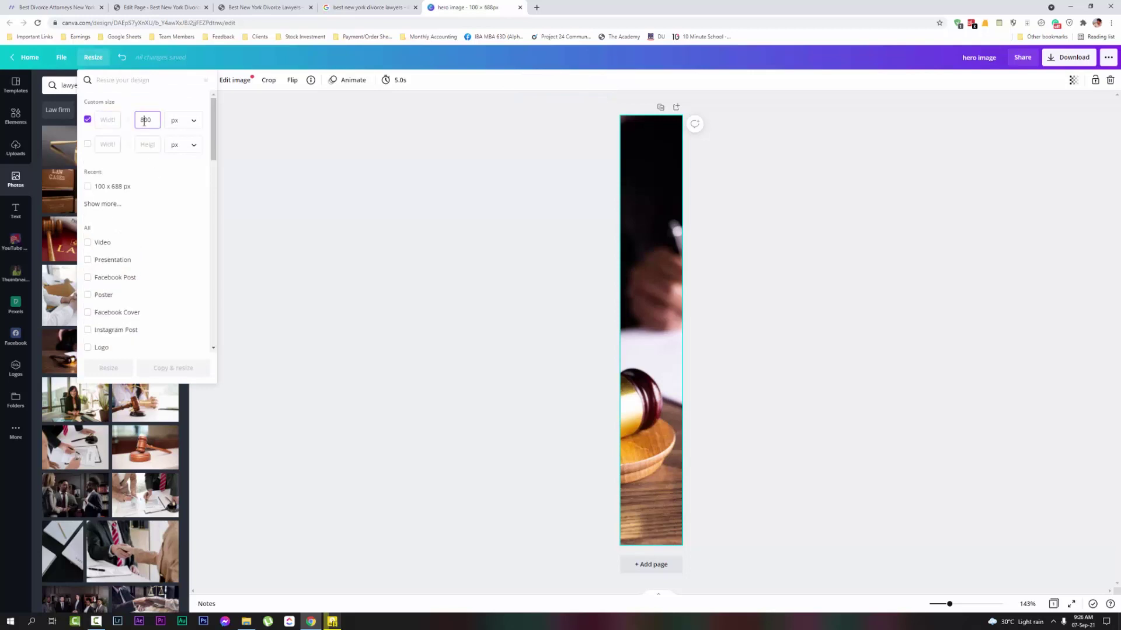
click(105, 121)
text(1000)
double_click(148, 120)
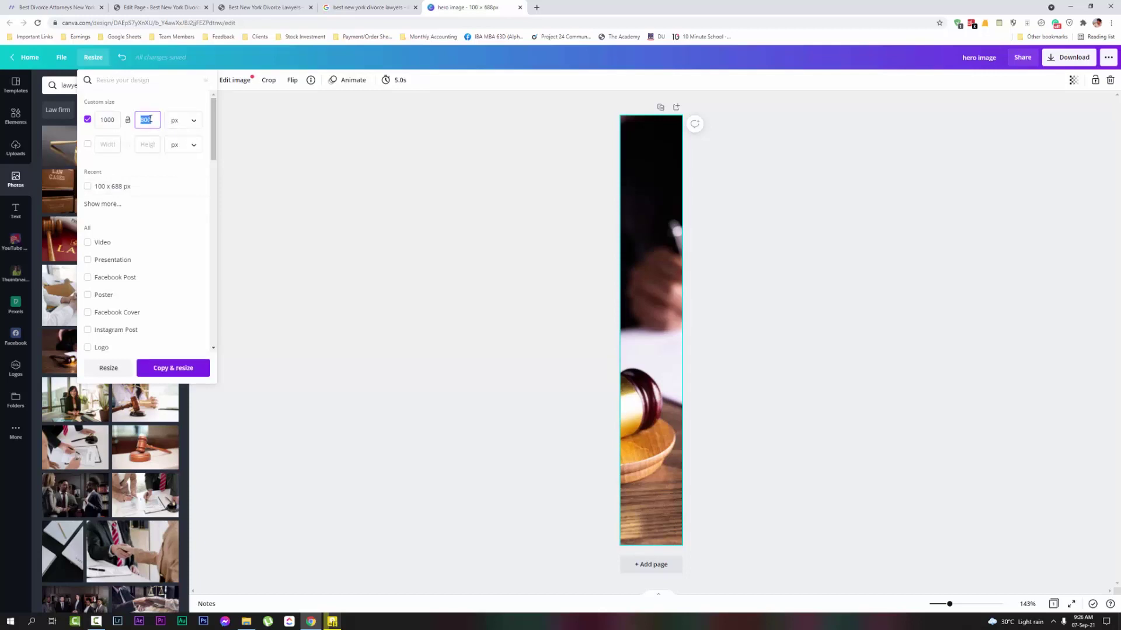
text(688)
click(109, 368)
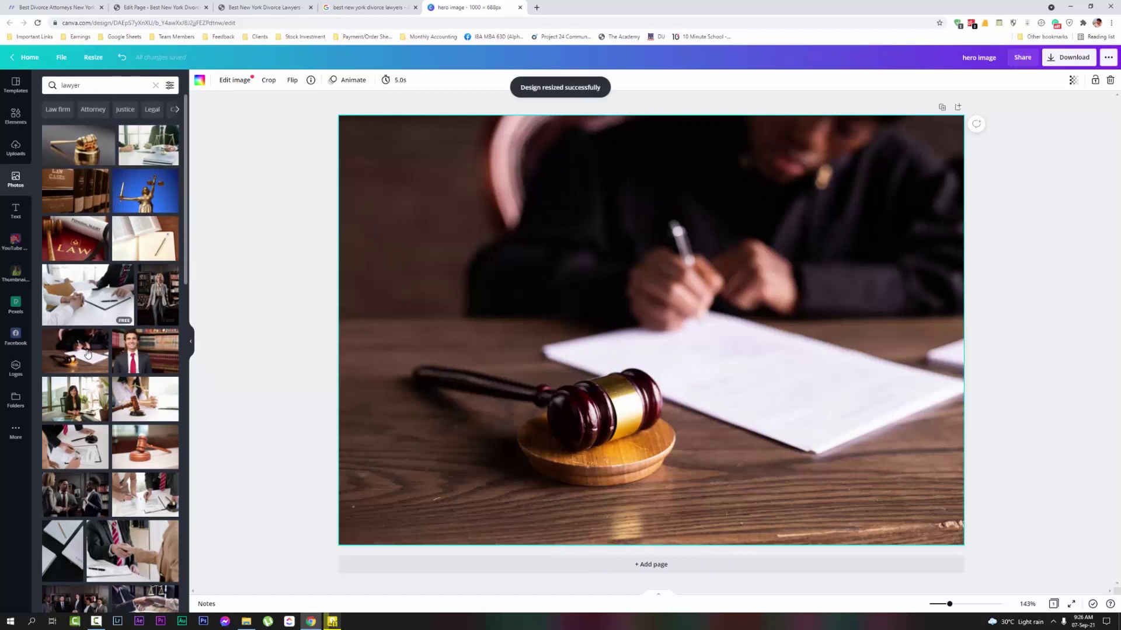
Fill the canvas with the three-lawyers photo and rename the design 'home image 1'
scroll(87, 353, down, 3)
drag(132, 464, 367, 426)
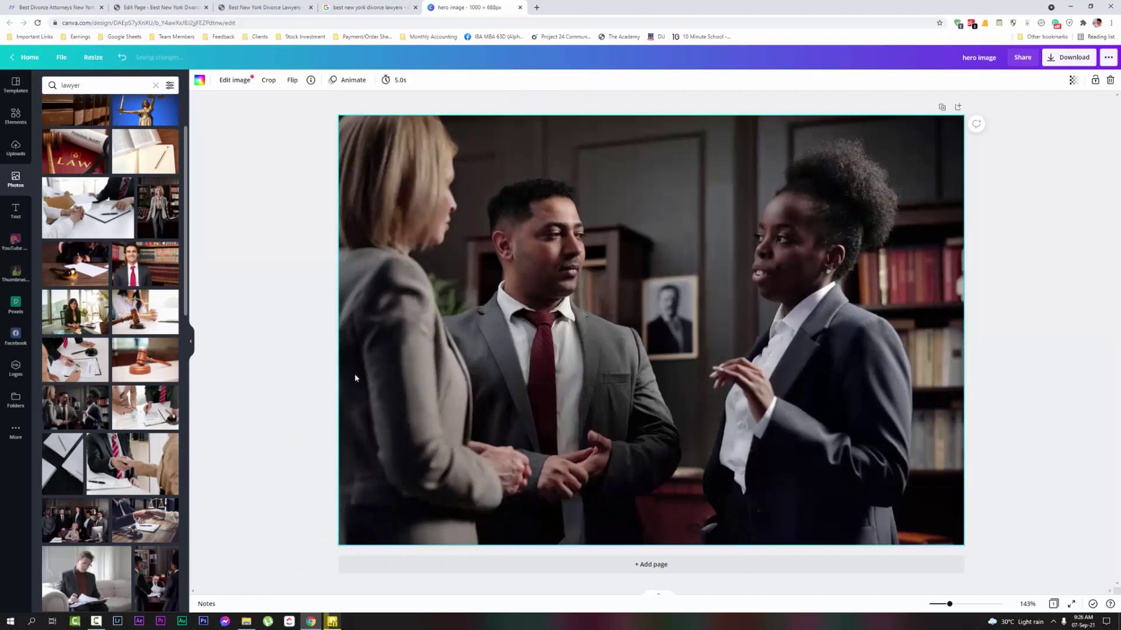
click(972, 57)
text(image )
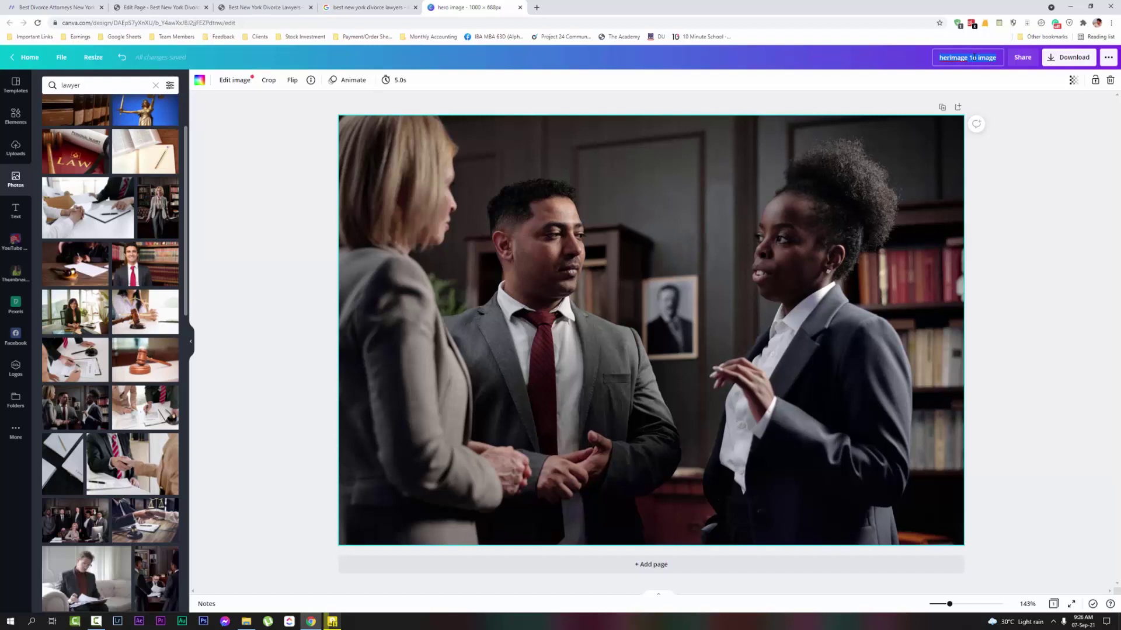
text(home image 1)
Download the 'home image 1' design as a JPG
click(1067, 59)
click(1015, 118)
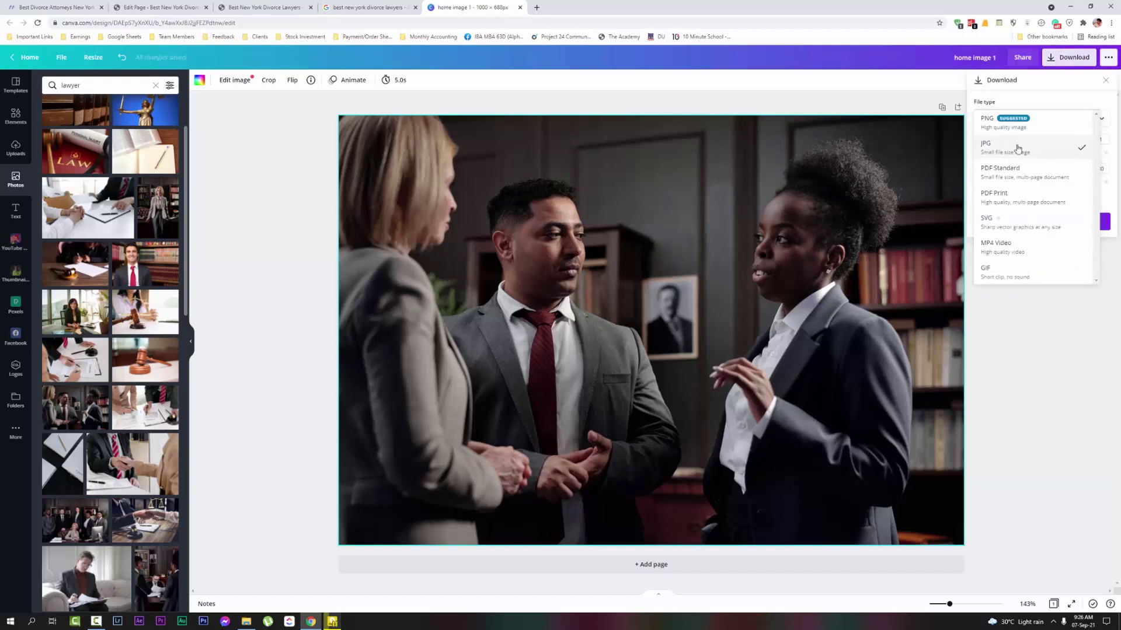
click(1018, 148)
click(1040, 222)
click(161, 7)
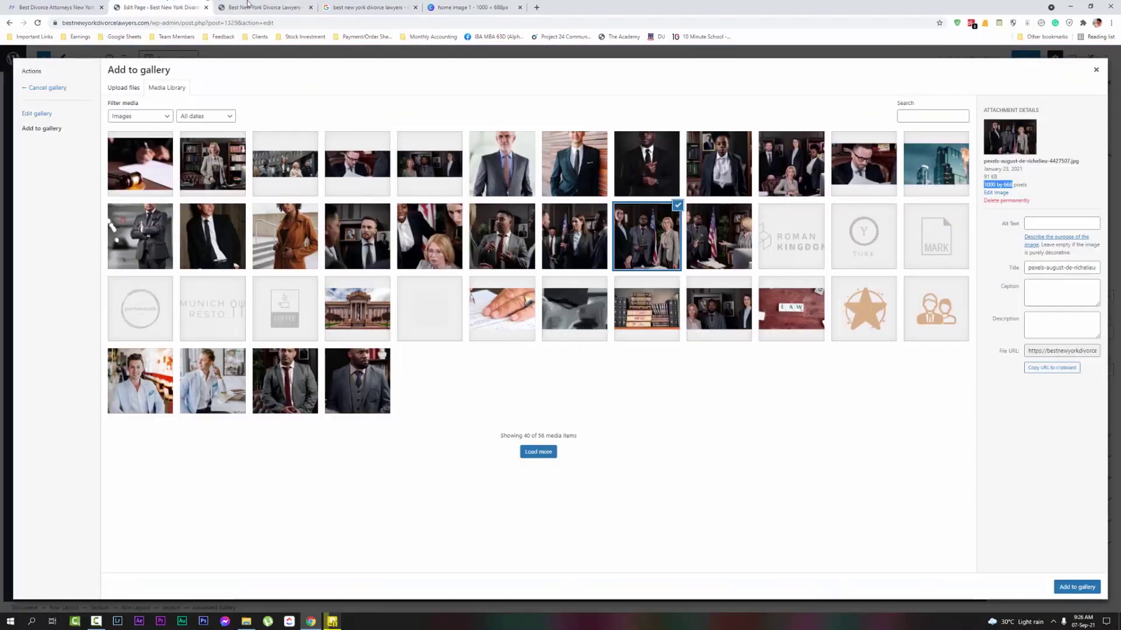
Load all media and add the LAW, bg_01.png and chess-pieces images to the gallery selection
click(251, 7)
scroll(660, 275, down, 9)
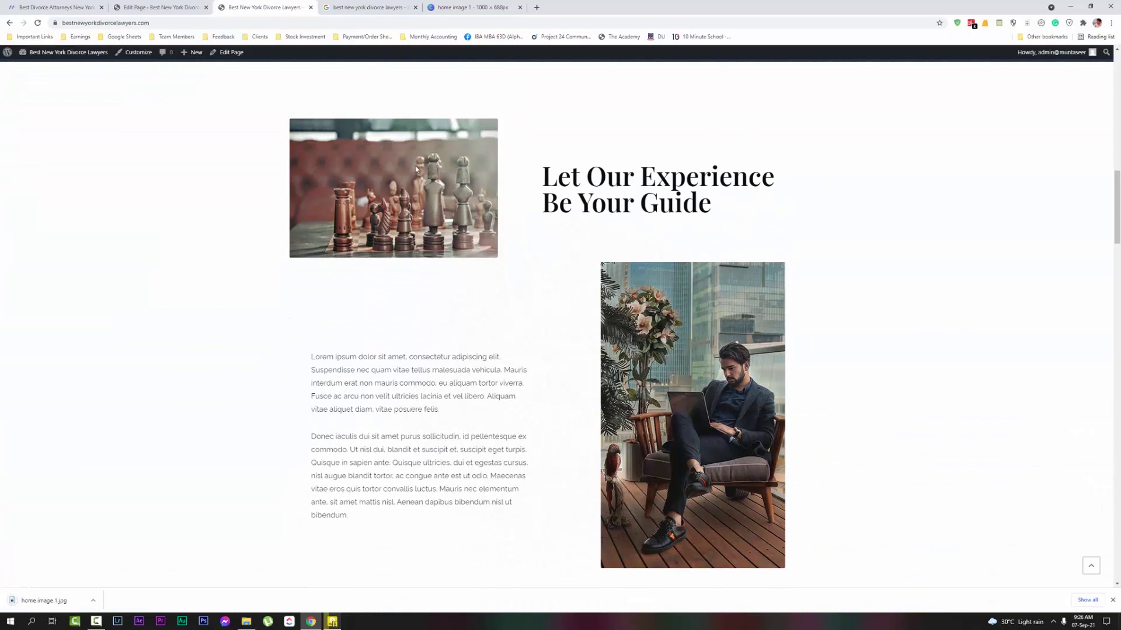
click(190, 9)
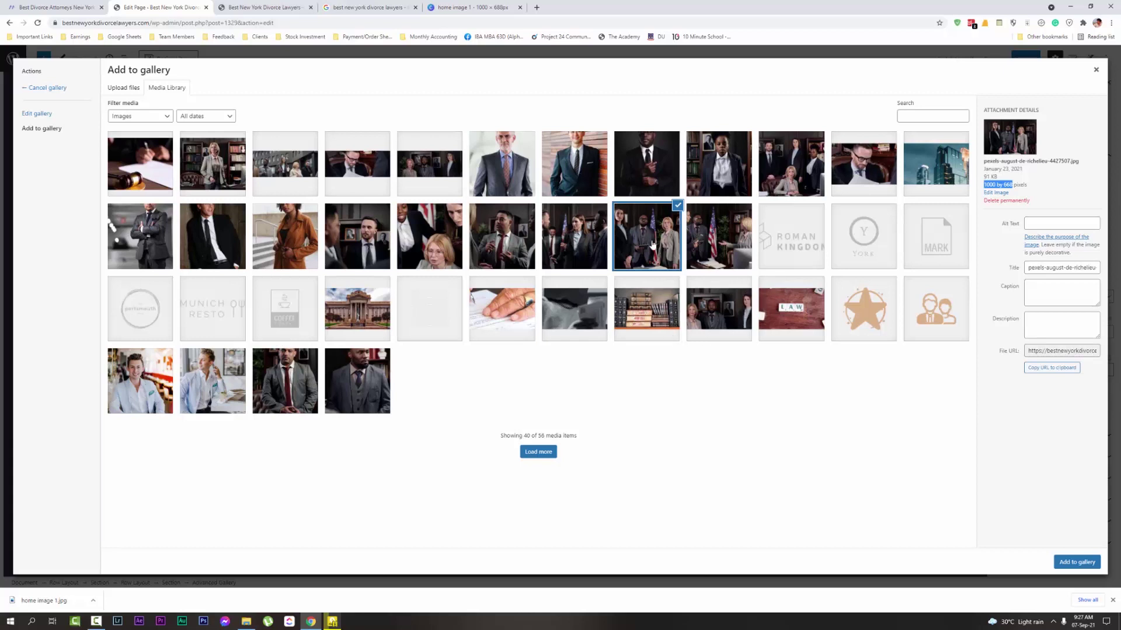
click(772, 328)
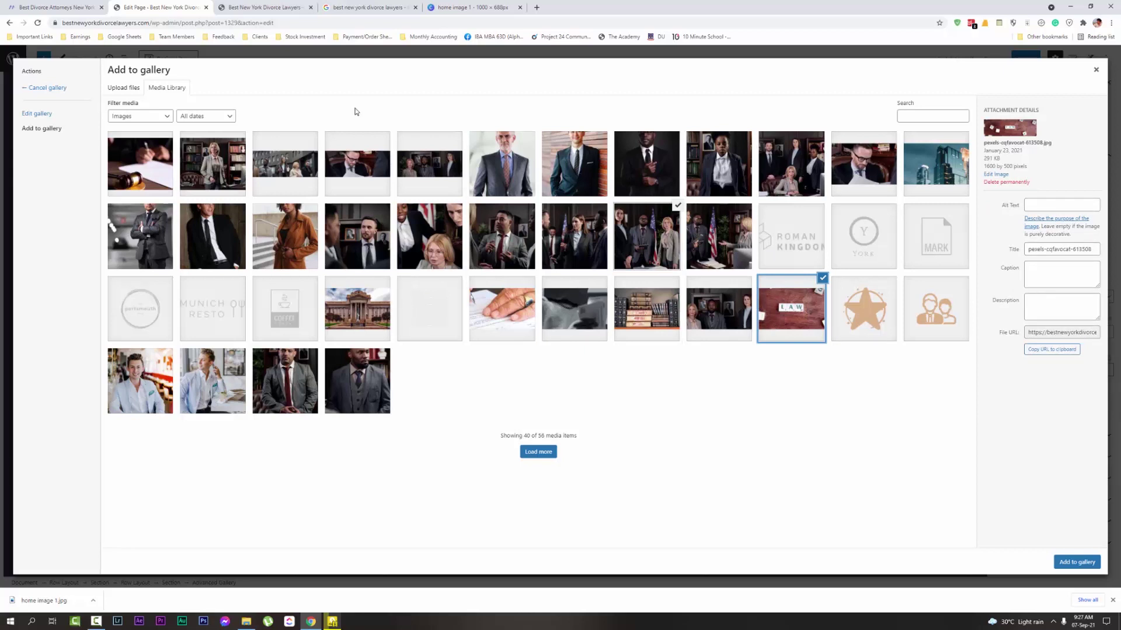
click(534, 451)
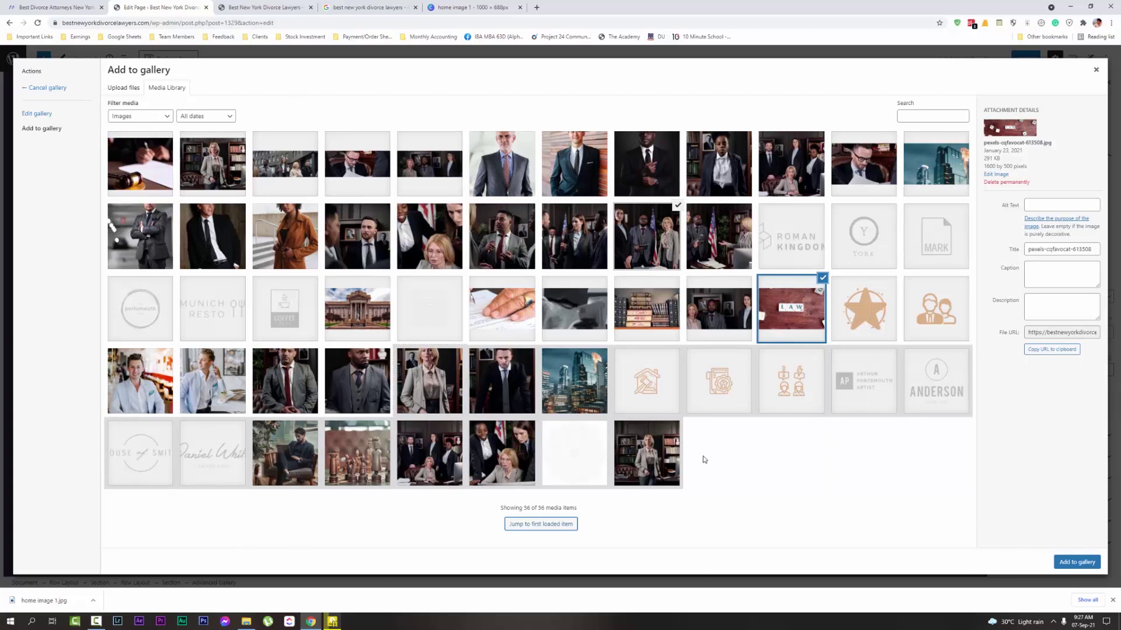
click(593, 467)
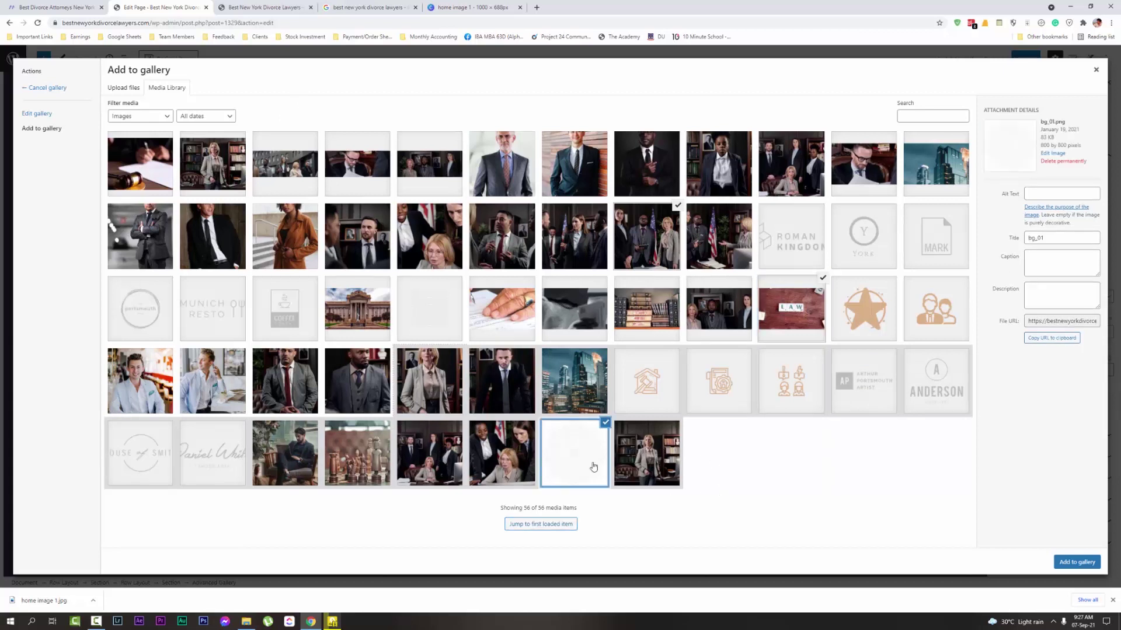
click(359, 454)
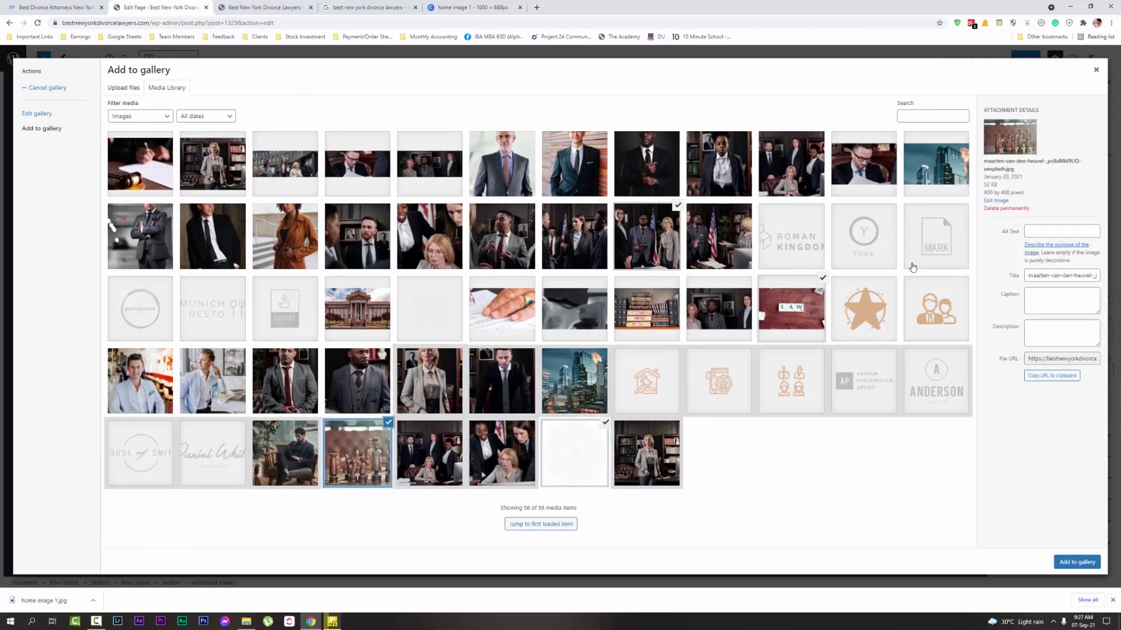
click(469, 7)
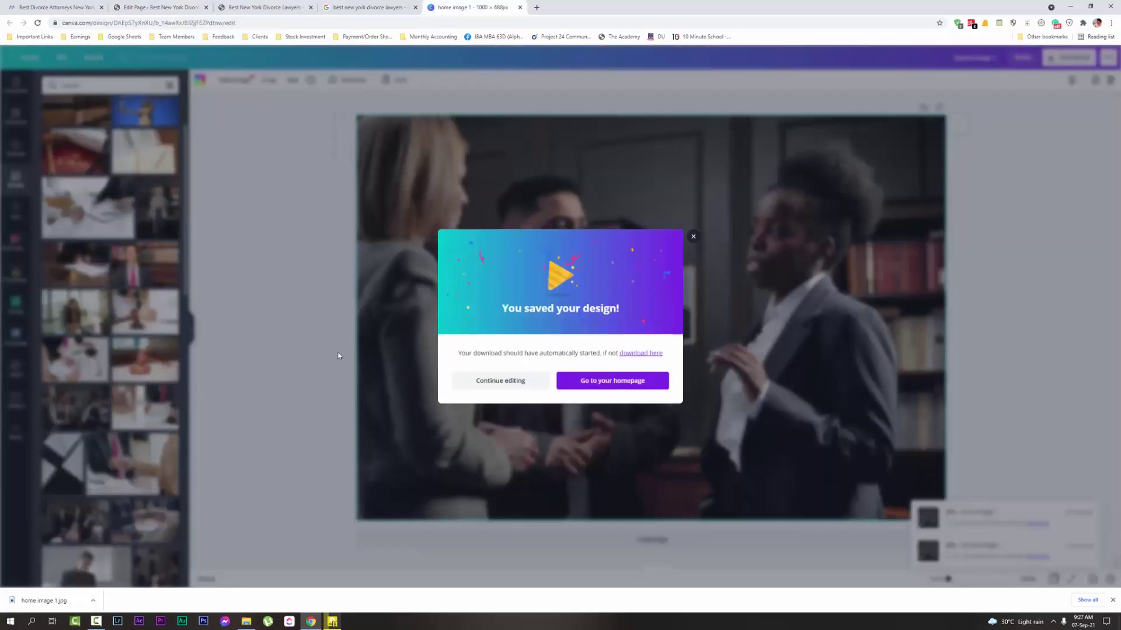
Resize the Canva design to a custom 600 × 400 px
click(694, 236)
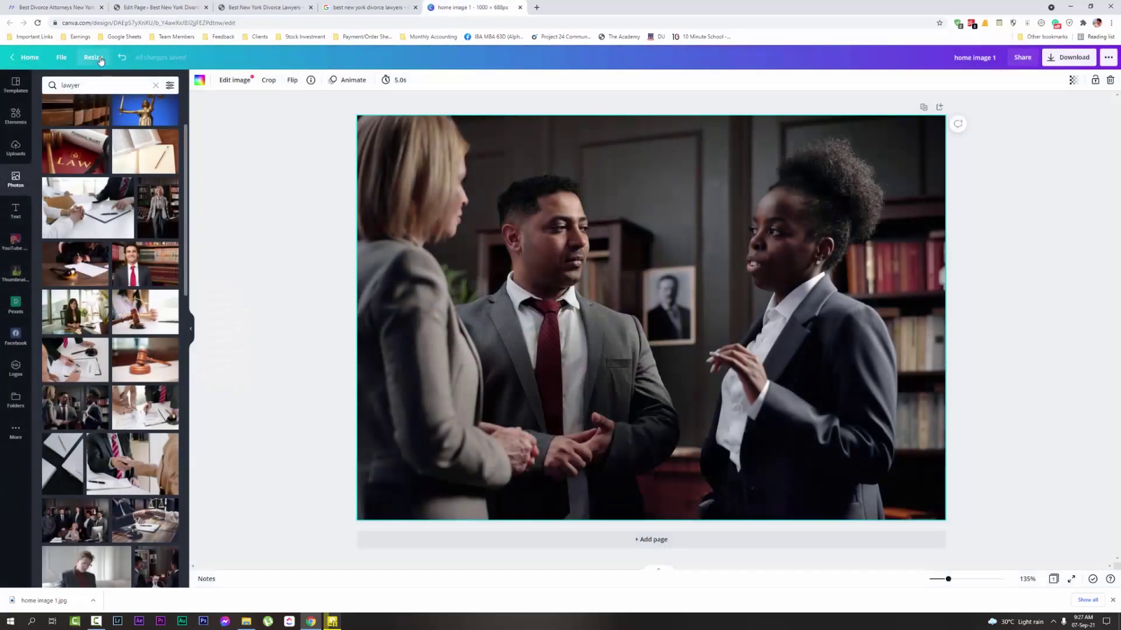
click(93, 57)
click(88, 120)
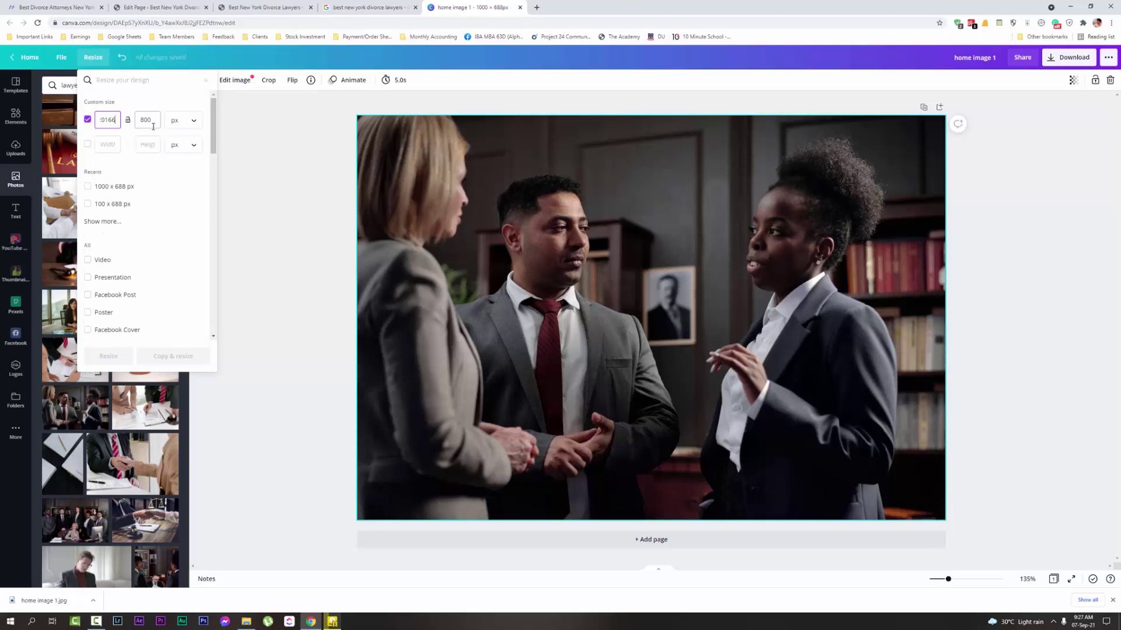
click(110, 119)
double_click(109, 120)
text(600)
click(151, 121)
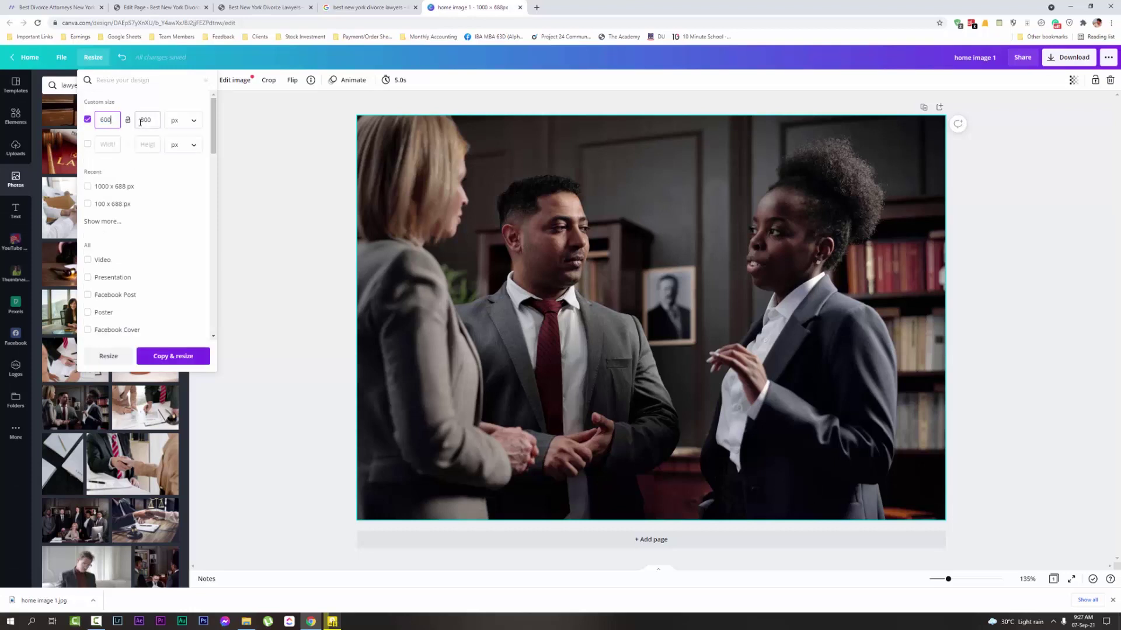
text(400)
click(109, 356)
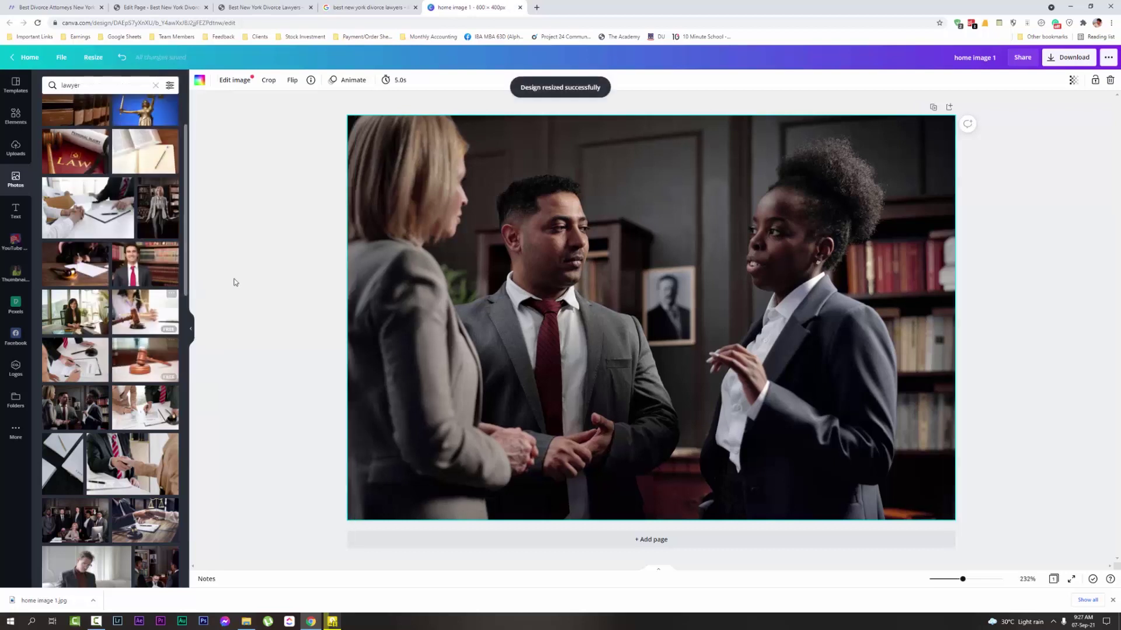
Place the gavel-and-scales photo in the design and rename it 'home image 2'
scroll(146, 326, down, 2)
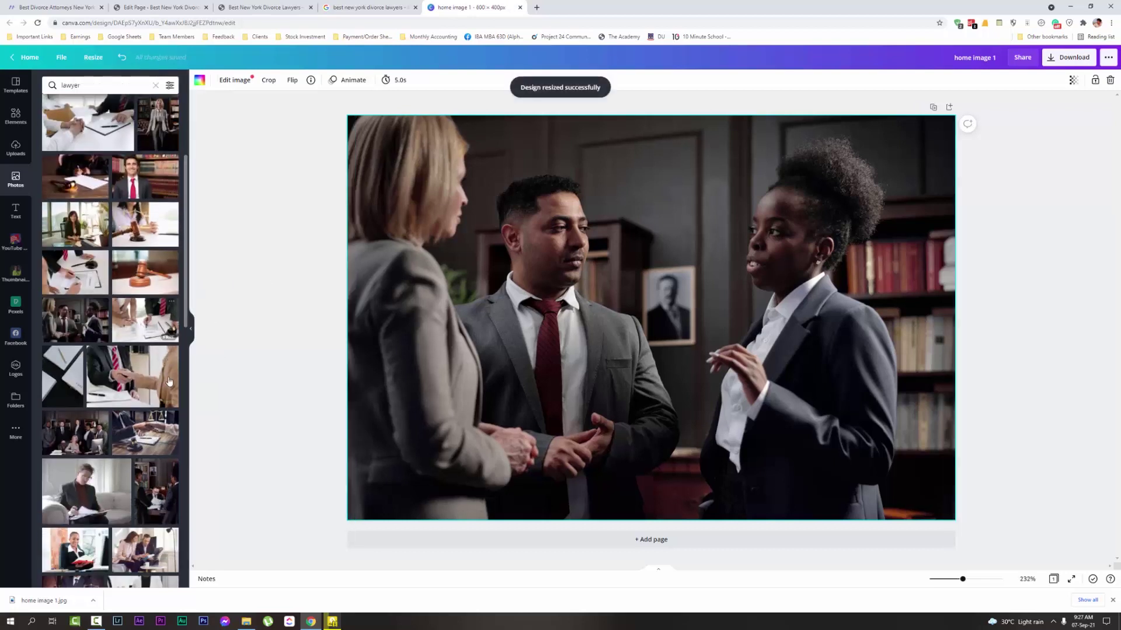
drag(146, 224, 858, 359)
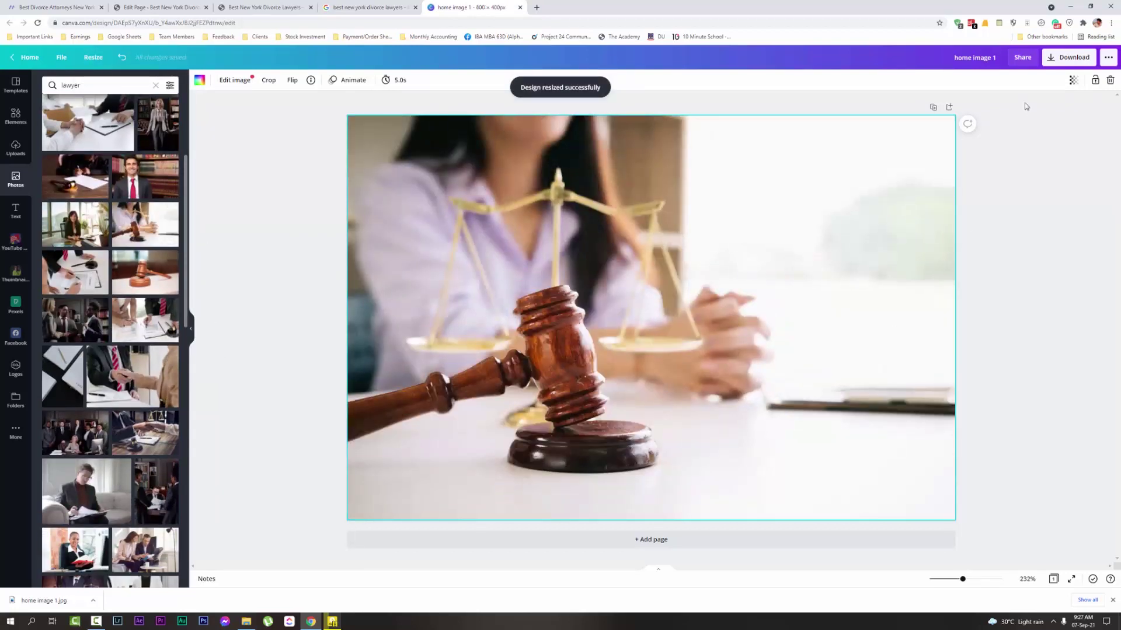
click(995, 60)
key(BackSpace)
text(2)
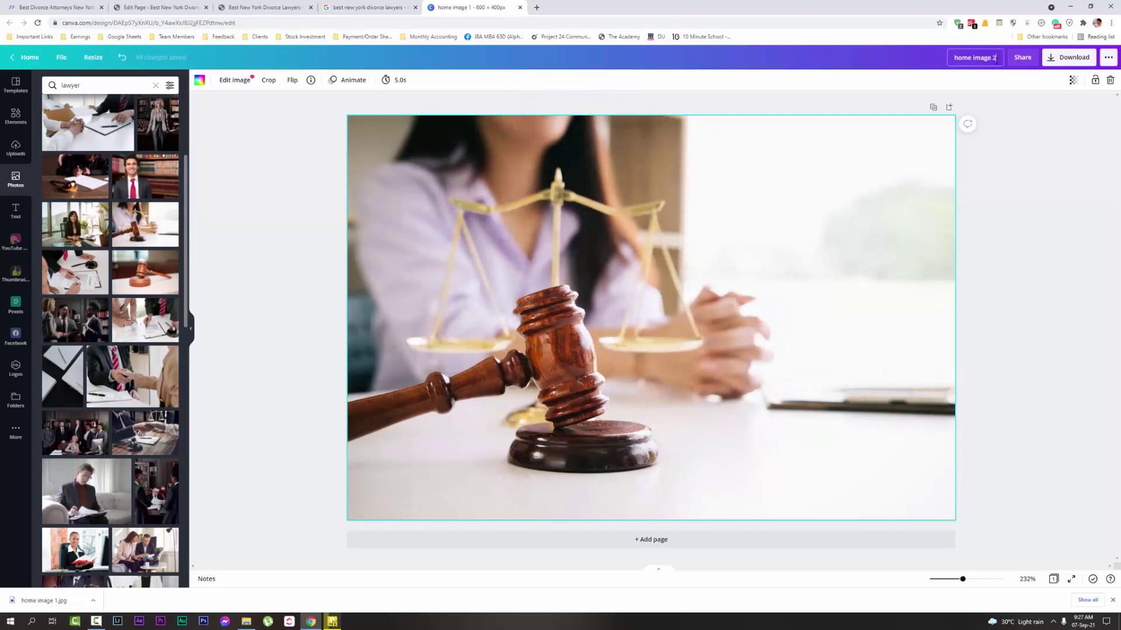
Download the 'home image 2' design as a JPG
click(969, 183)
click(1069, 57)
click(1042, 117)
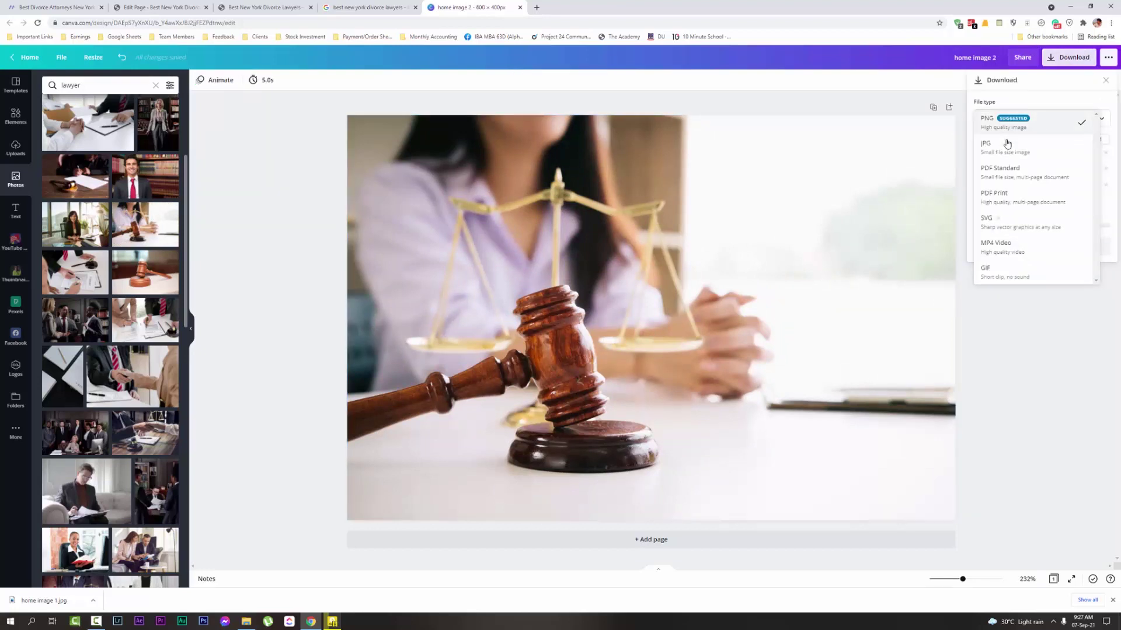
click(1001, 145)
click(1042, 221)
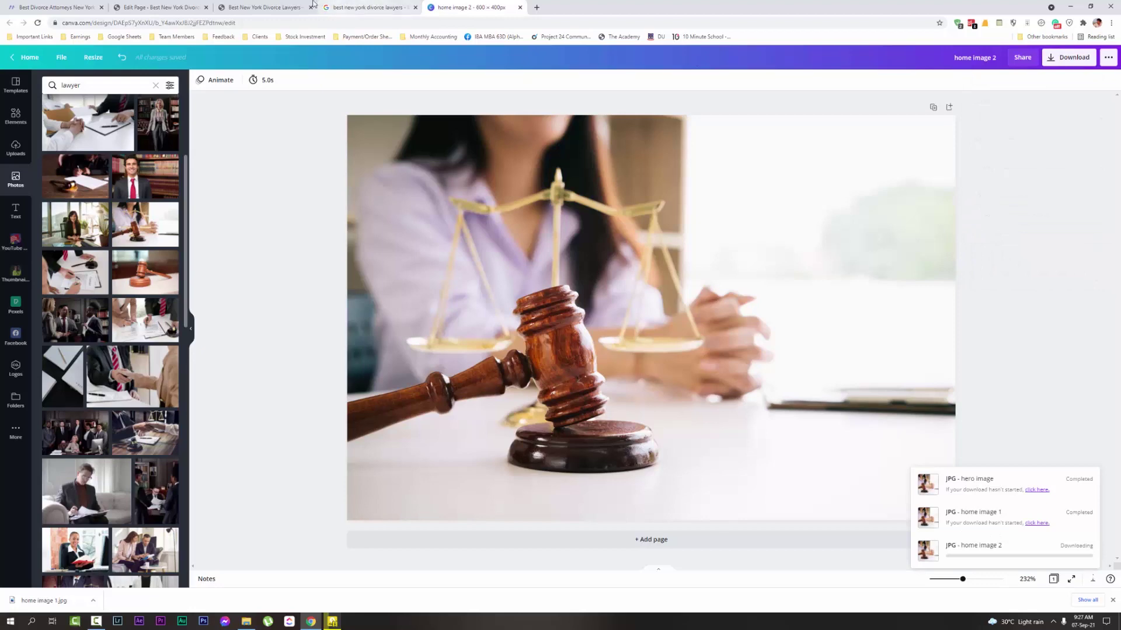
click(264, 7)
scroll(665, 269, down, 3)
Add the man-in-chair photo to the selection in the Edit Page's Add to gallery picker
scroll(672, 241, up, 3)
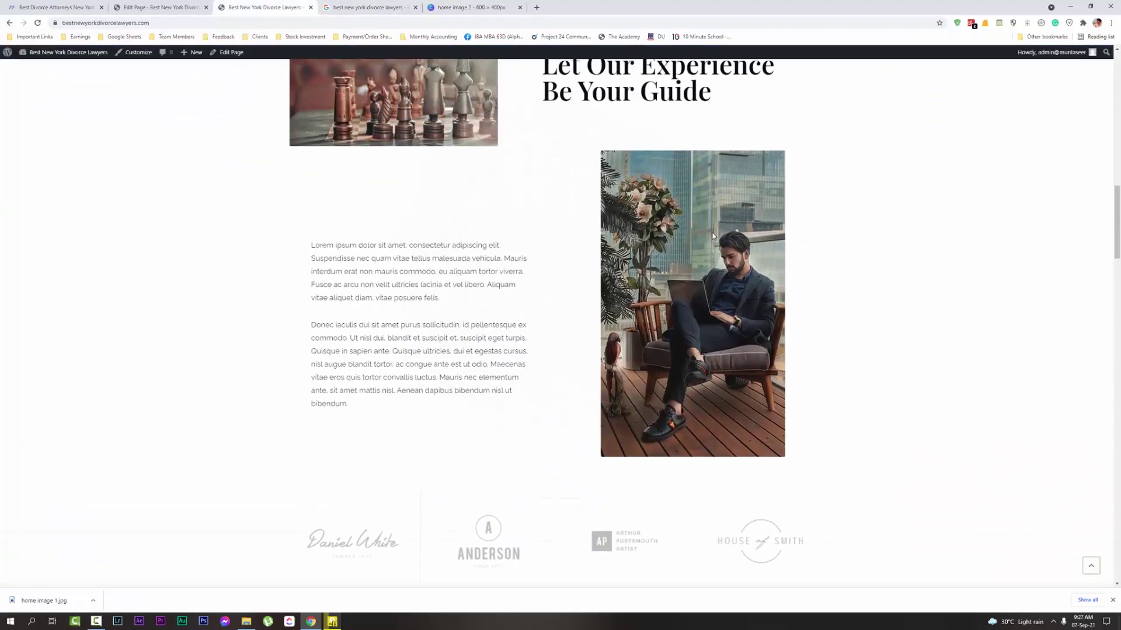
key(ctrl+shift+Tab)
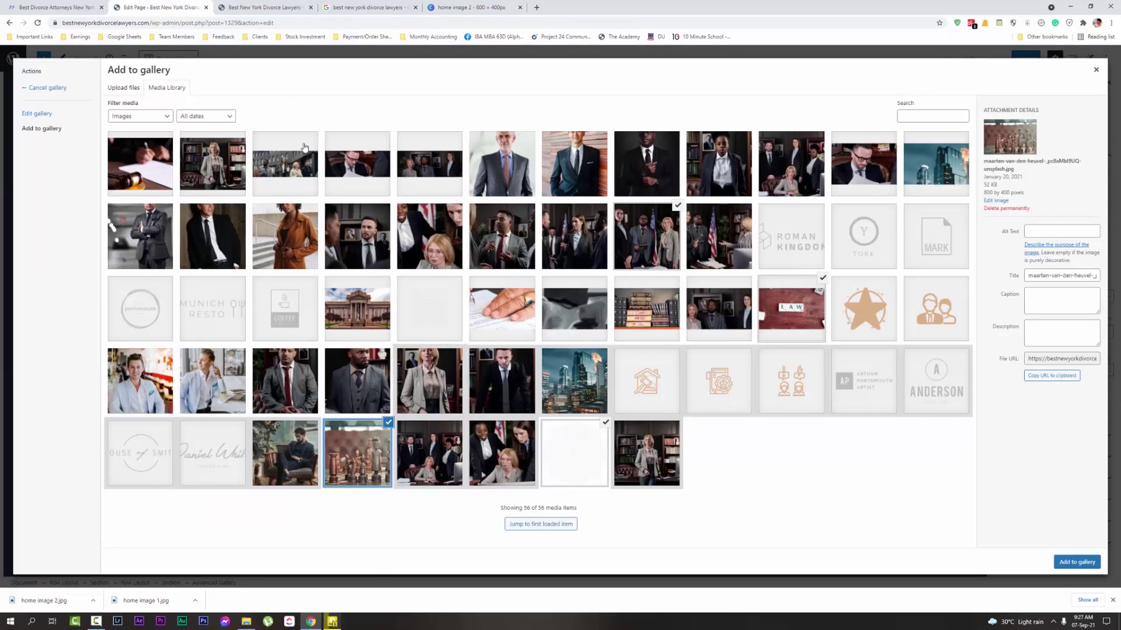
click(334, 6)
click(293, 5)
click(159, 7)
click(286, 433)
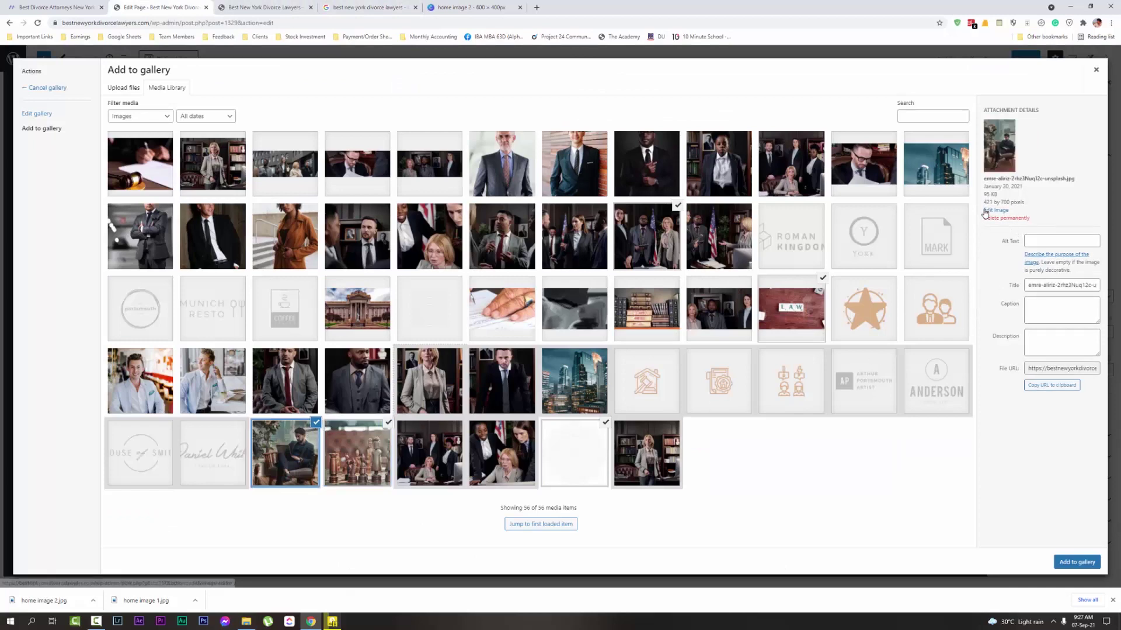
click(459, 8)
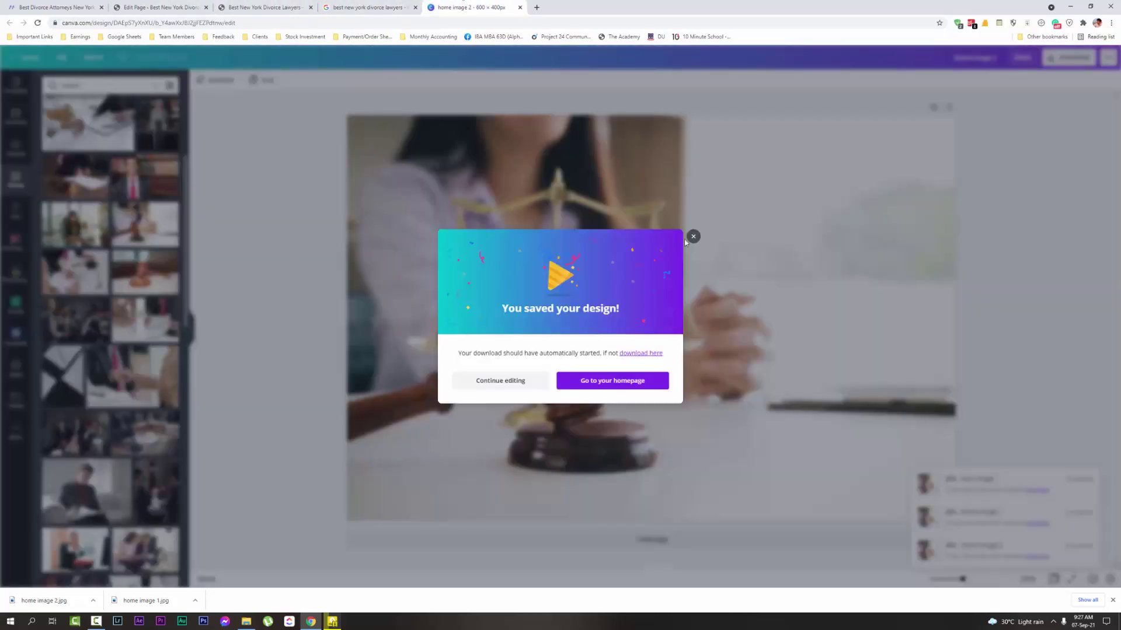
Resize the Canva design to 421 × 700 px
click(693, 237)
click(93, 57)
double_click(108, 120)
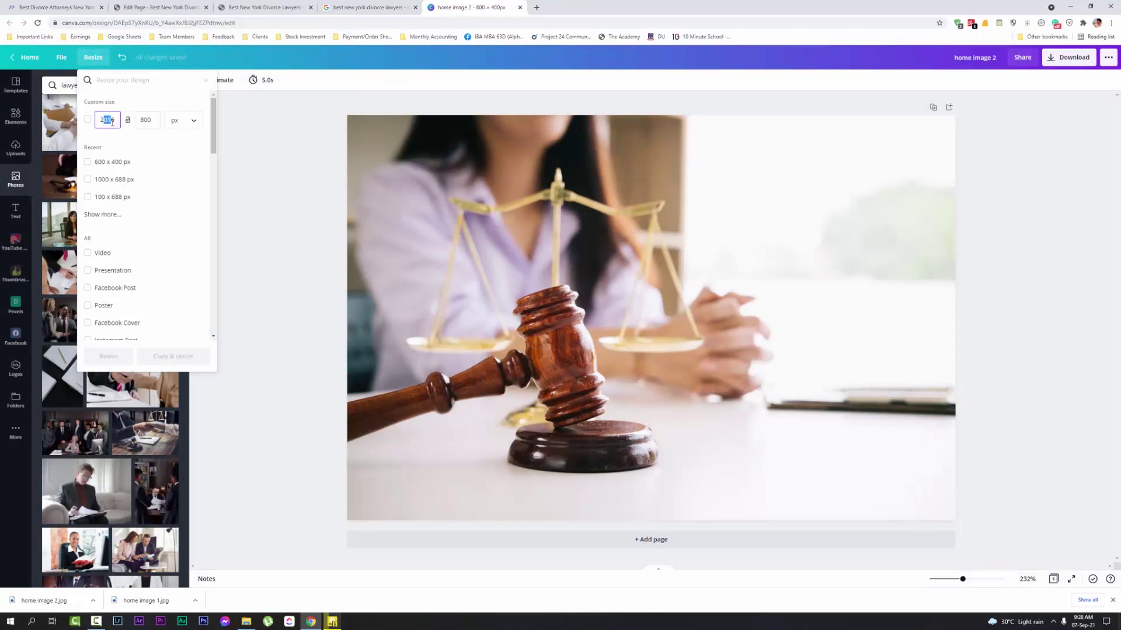
text(421)
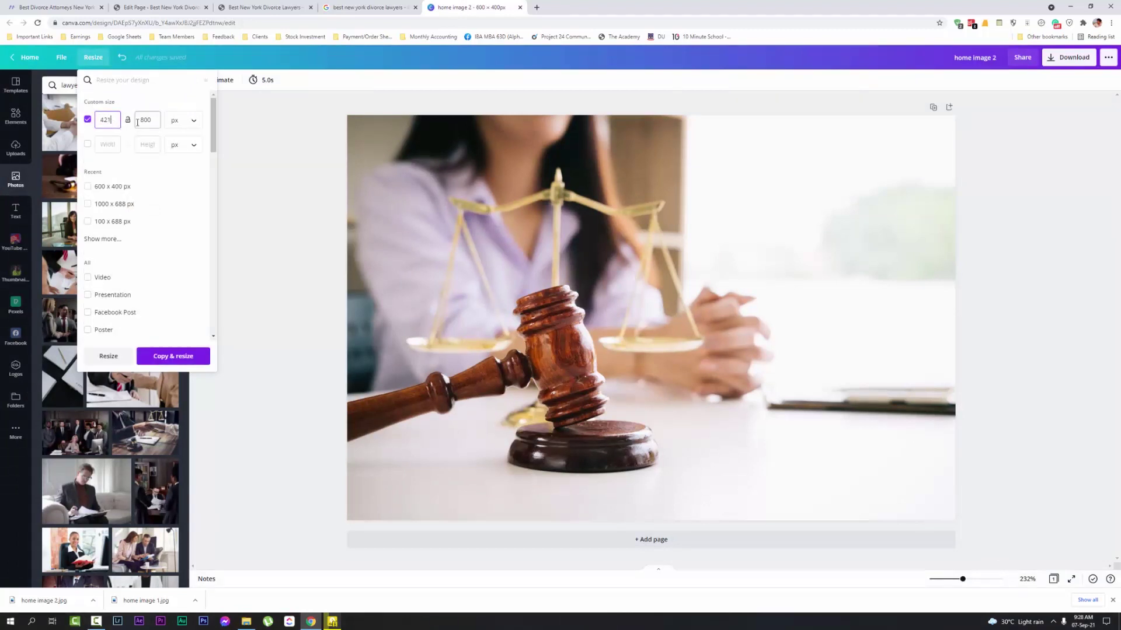
double_click(138, 122)
text(700)
click(108, 356)
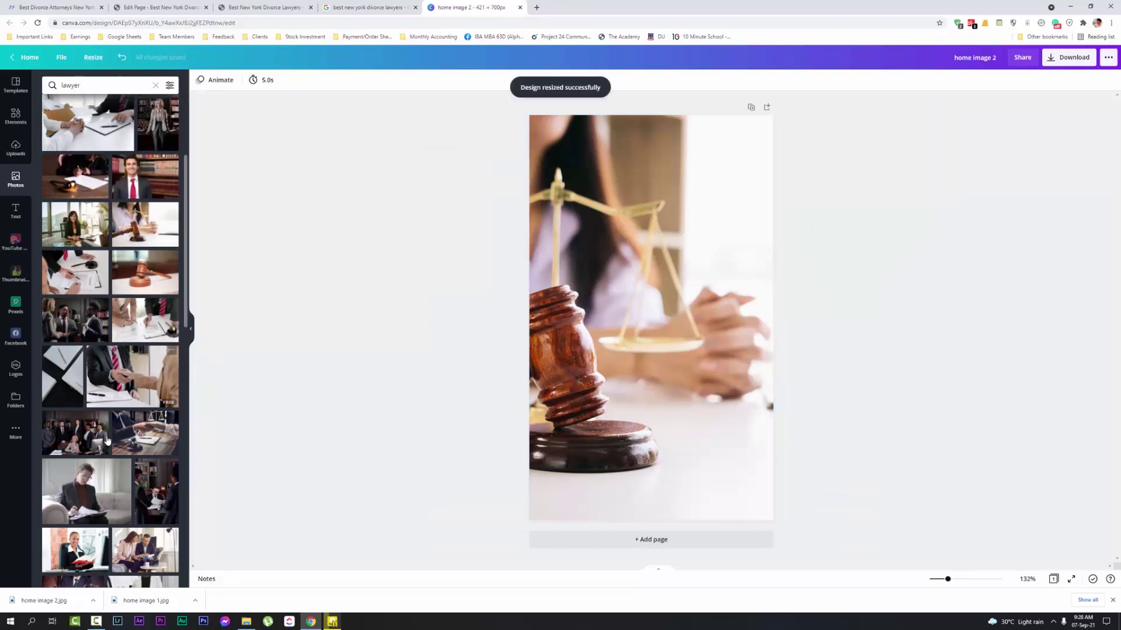
Drag the man-reading photo onto the canvas and rename the design 'home image 3'
scroll(111, 350, down, 1)
drag(111, 450, 642, 321)
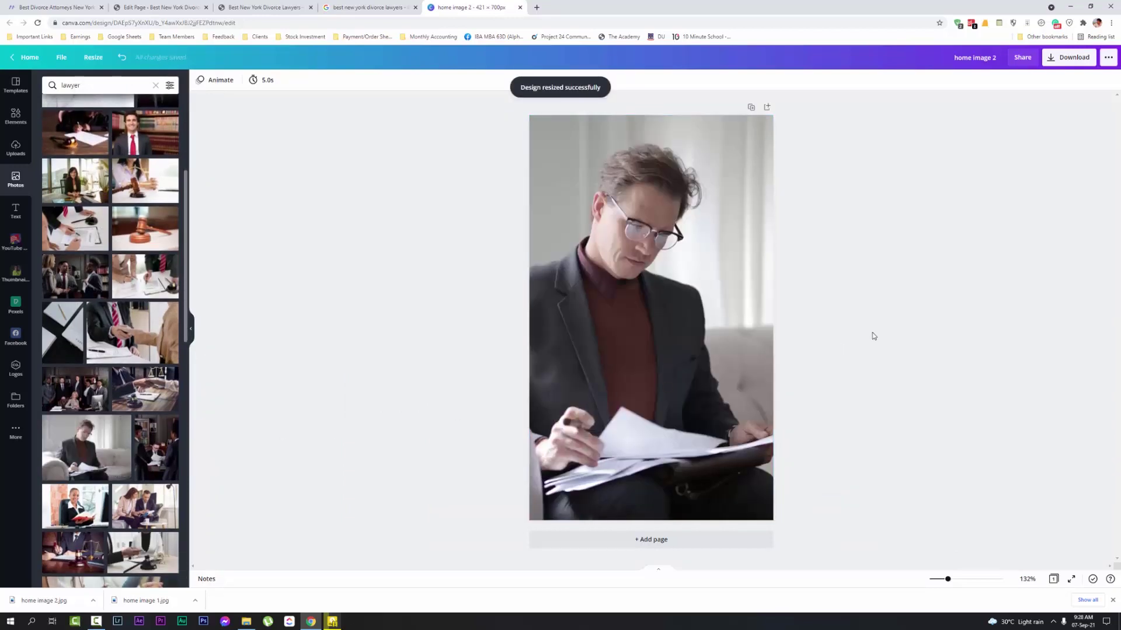
click(995, 64)
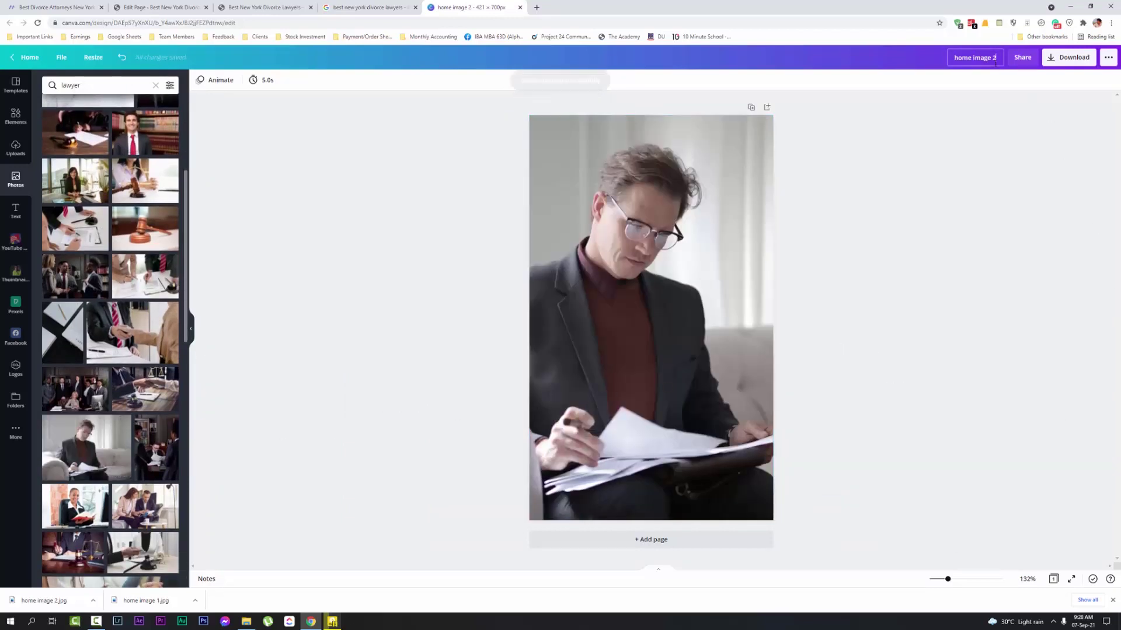
key(BackSpace)
text(3)
Download 'home image 3' as a JPG
click(1071, 57)
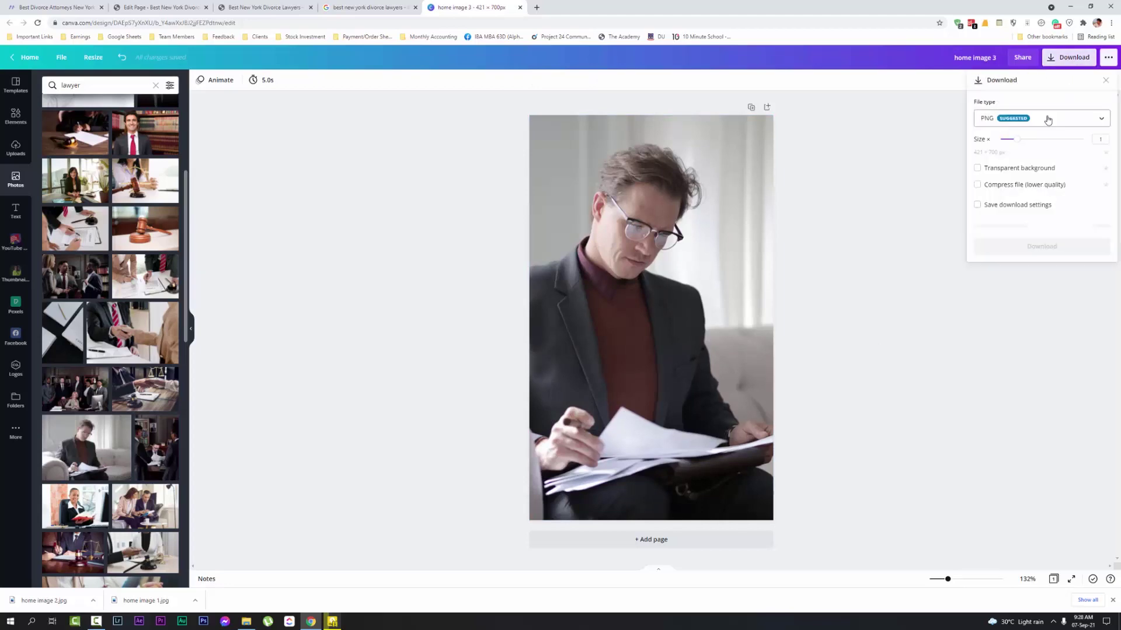
click(1043, 118)
click(1022, 143)
click(1036, 221)
click(278, 5)
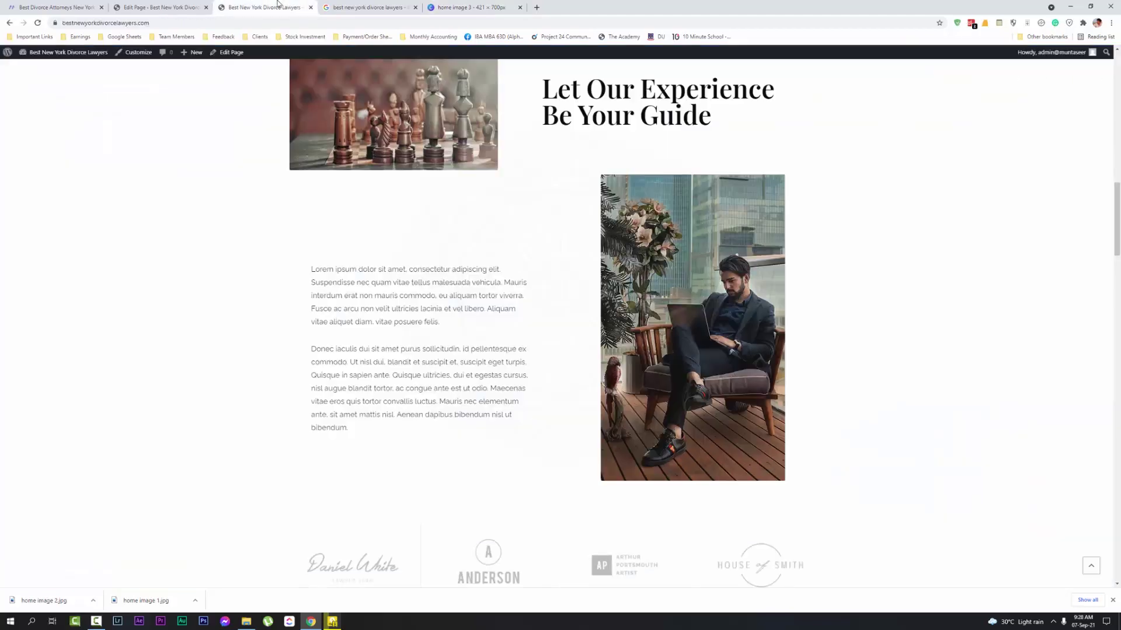
Find the Headquarters section, then read the skyline image's 1600 × 500 px size in the media library
scroll(587, 205, down, 7)
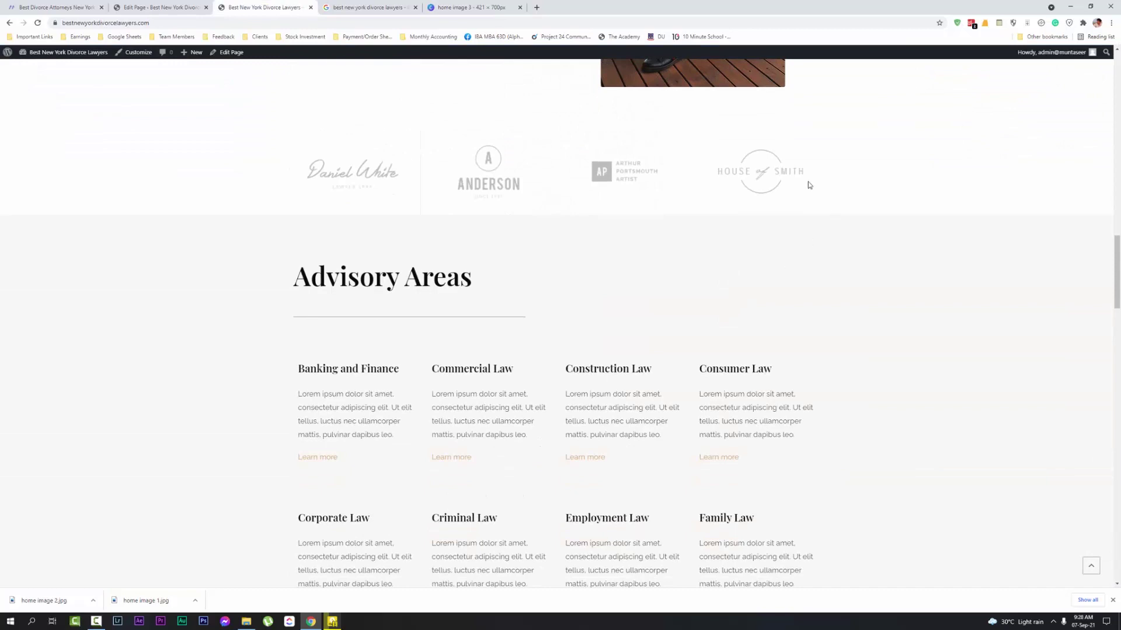
scroll(549, 231, down, 2)
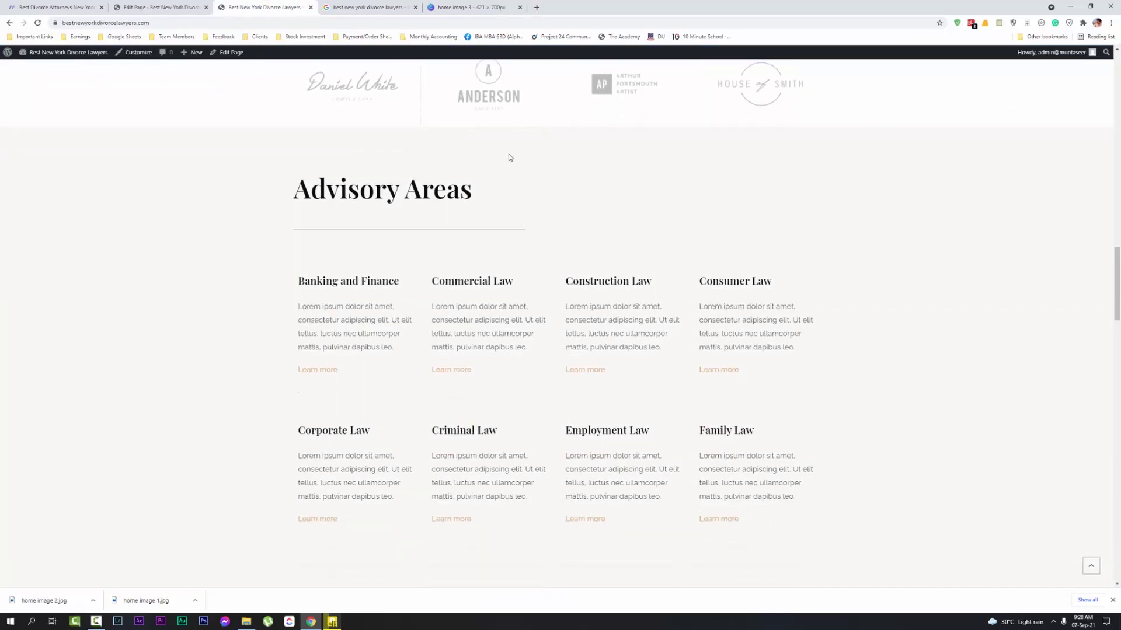
scroll(443, 281, down, 7)
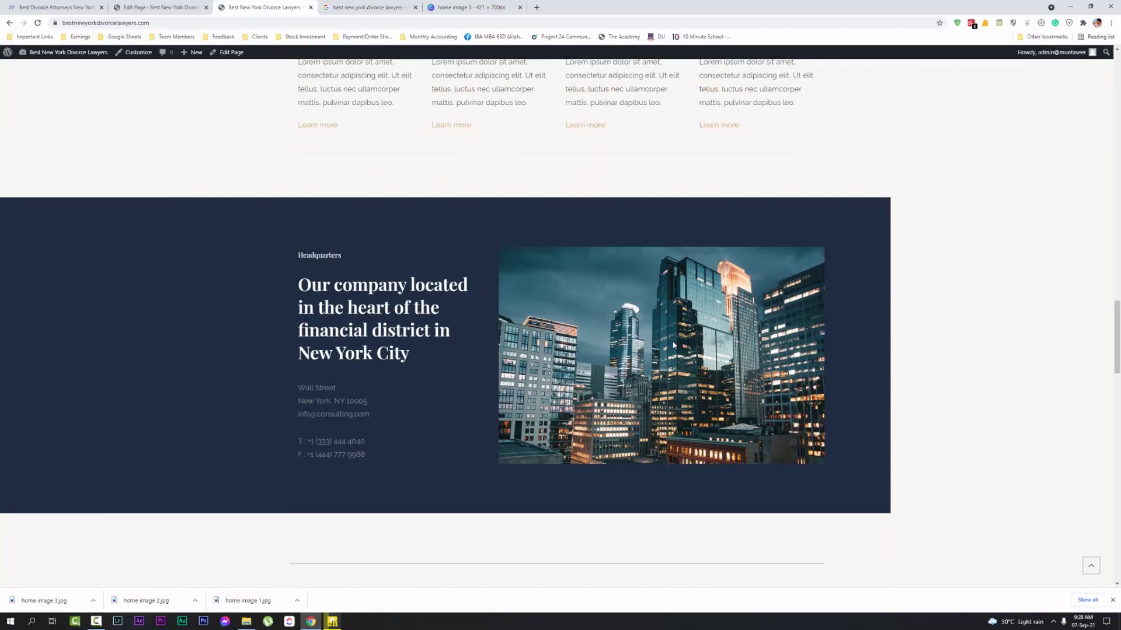
click(161, 7)
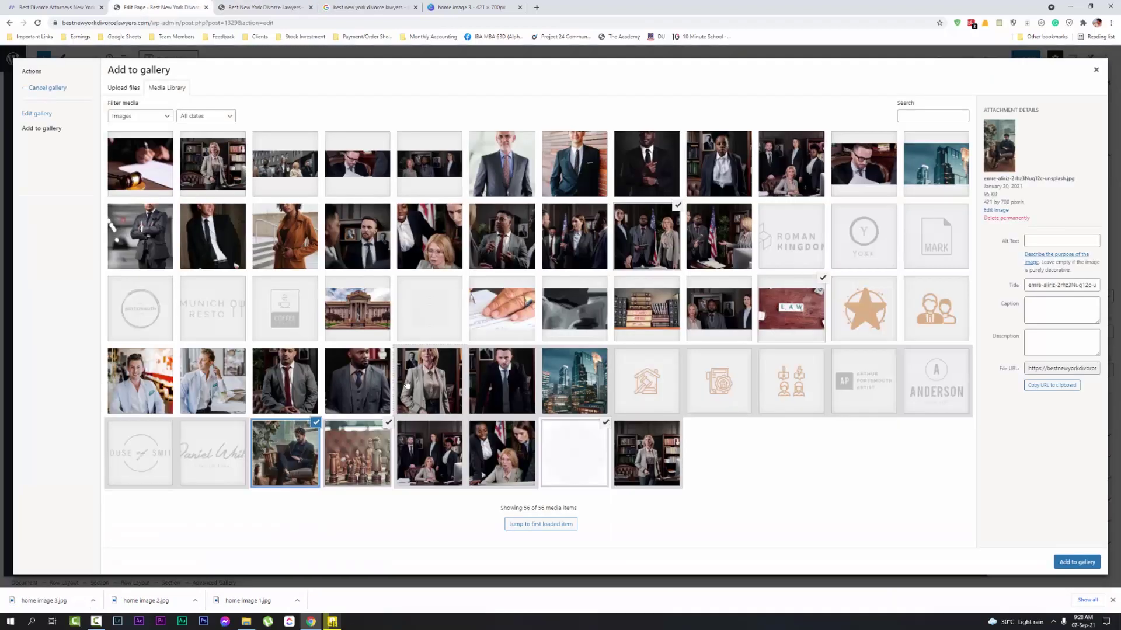
click(939, 186)
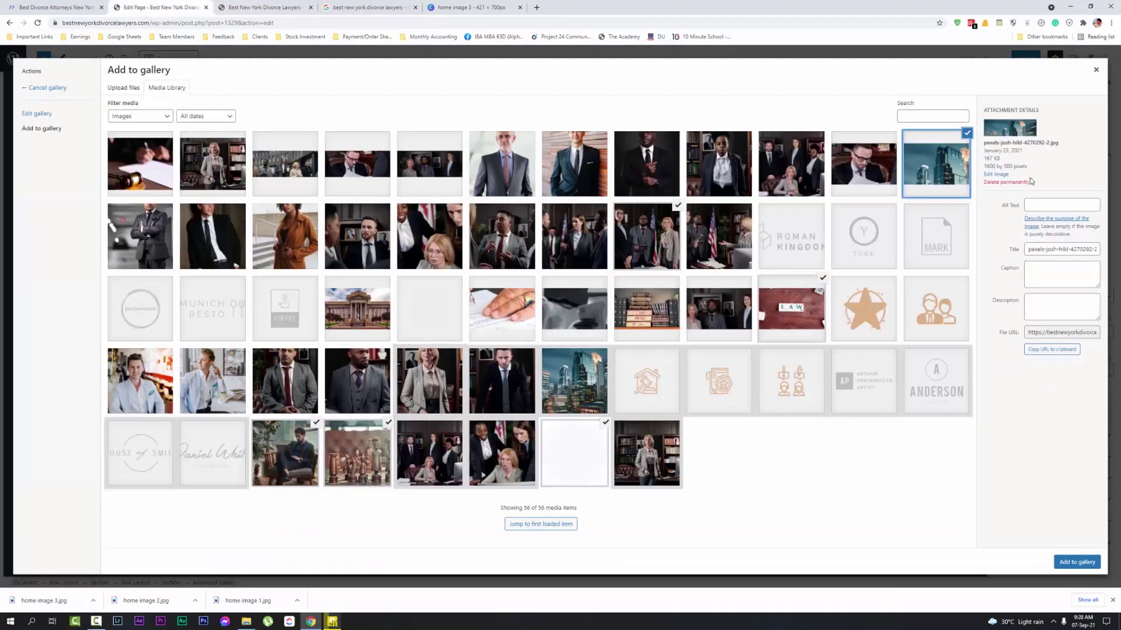
drag(984, 168, 1013, 166)
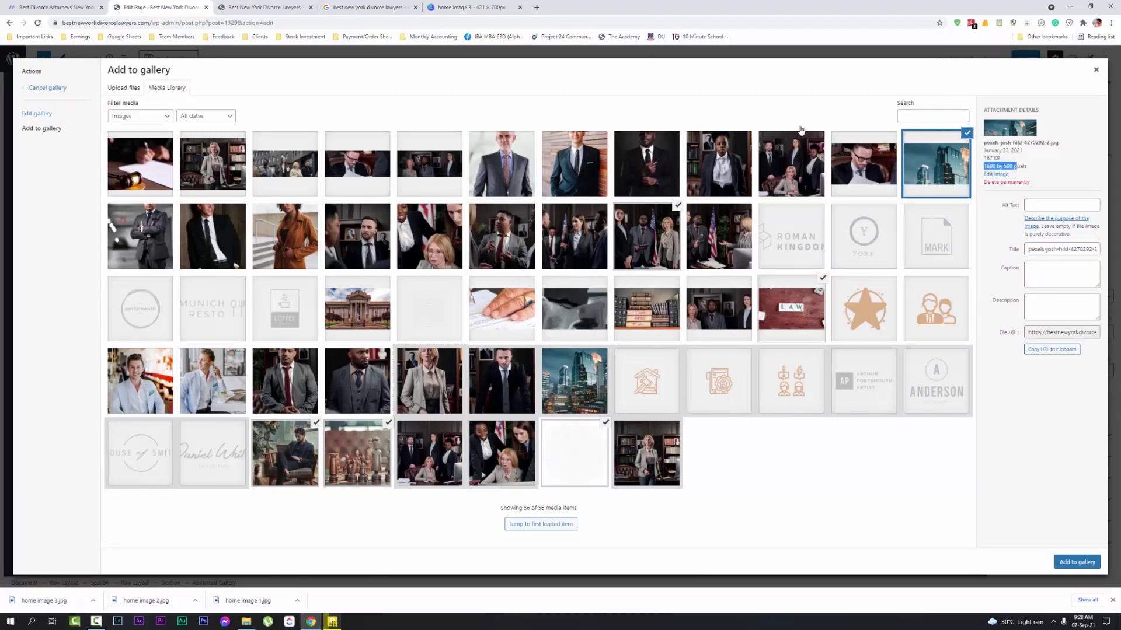
click(290, 4)
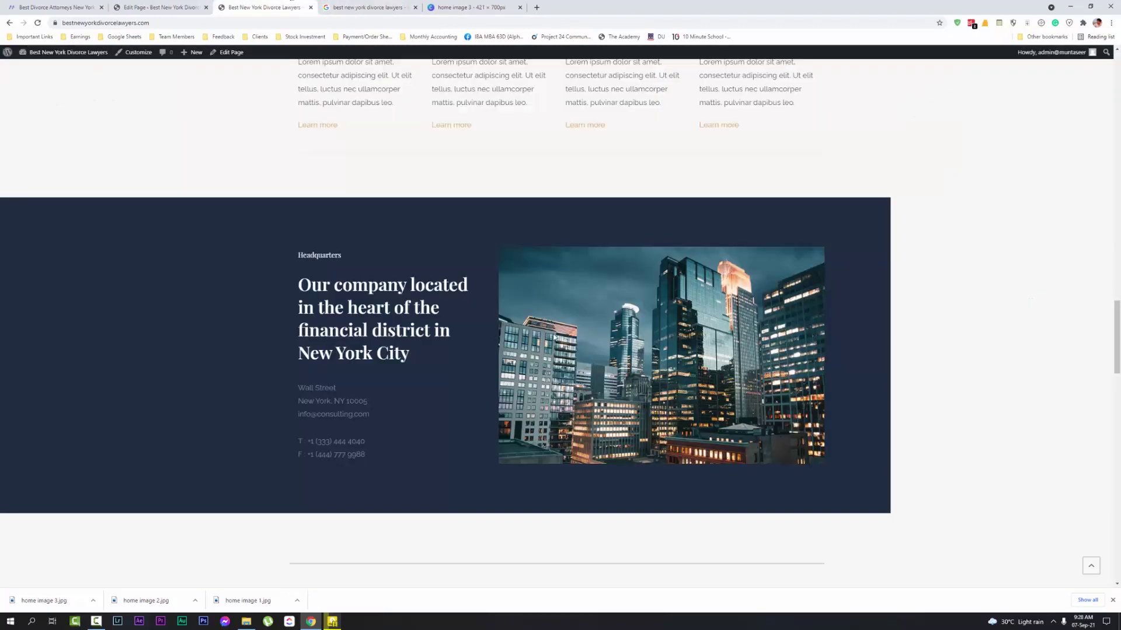
click(454, 5)
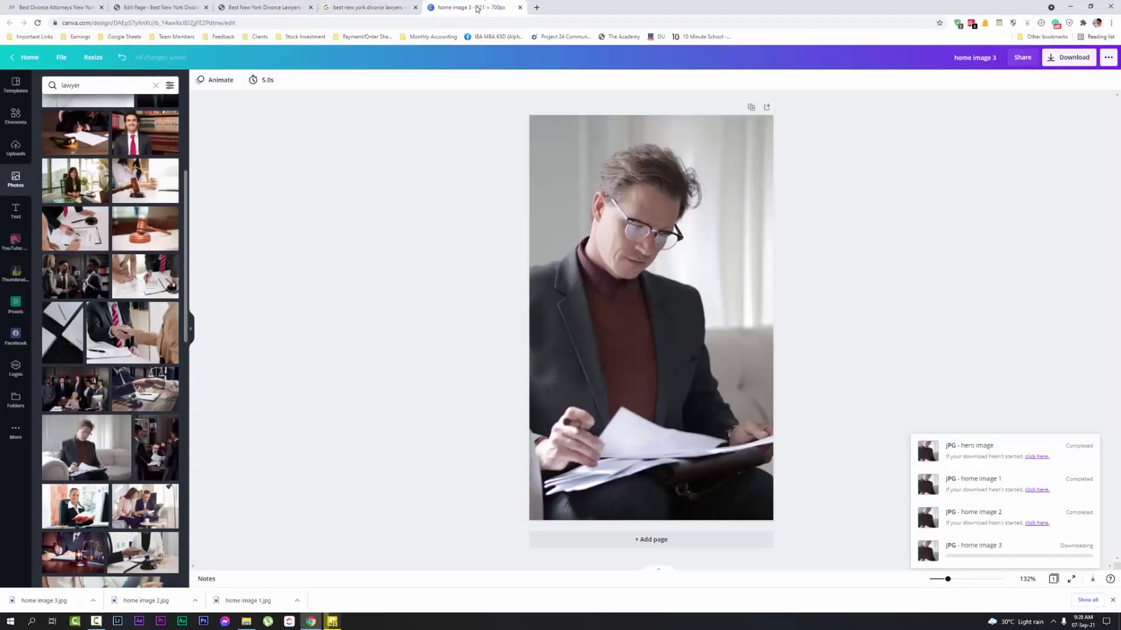
Dismiss the saved notice, reselect the 'lawyer' search term and bring up the Resize panel
click(694, 235)
click(103, 85)
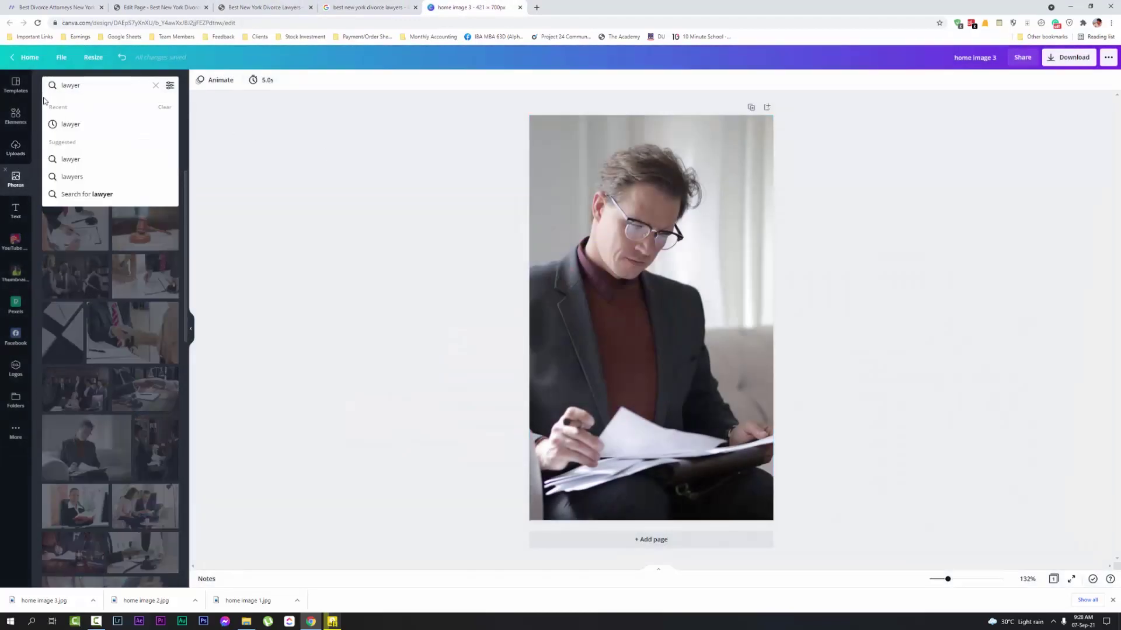
double_click(69, 86)
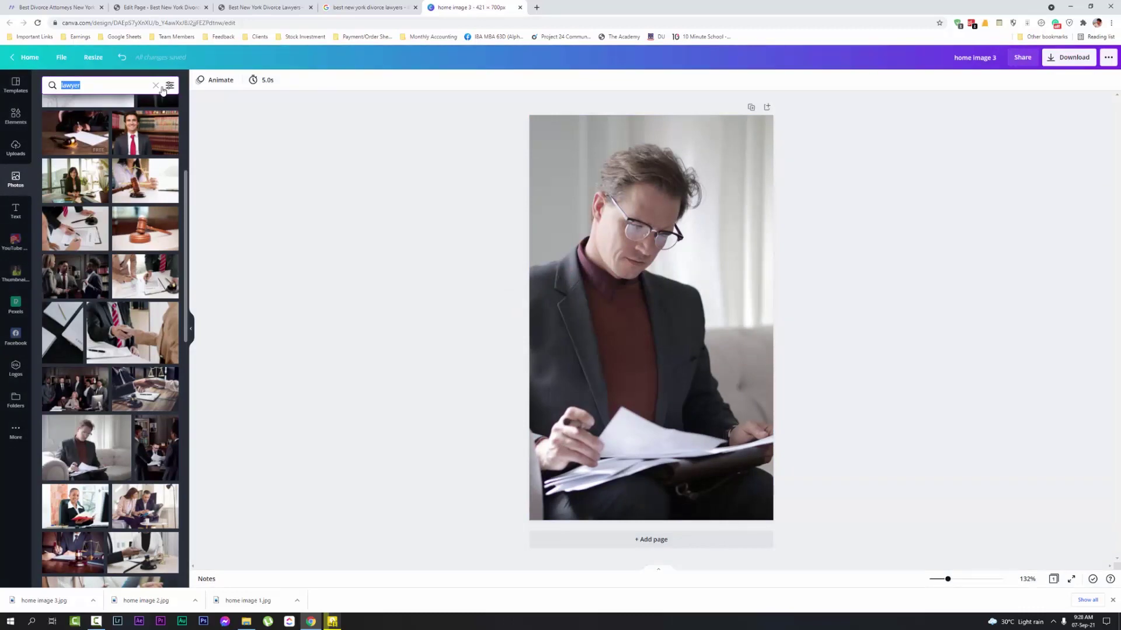
click(93, 57)
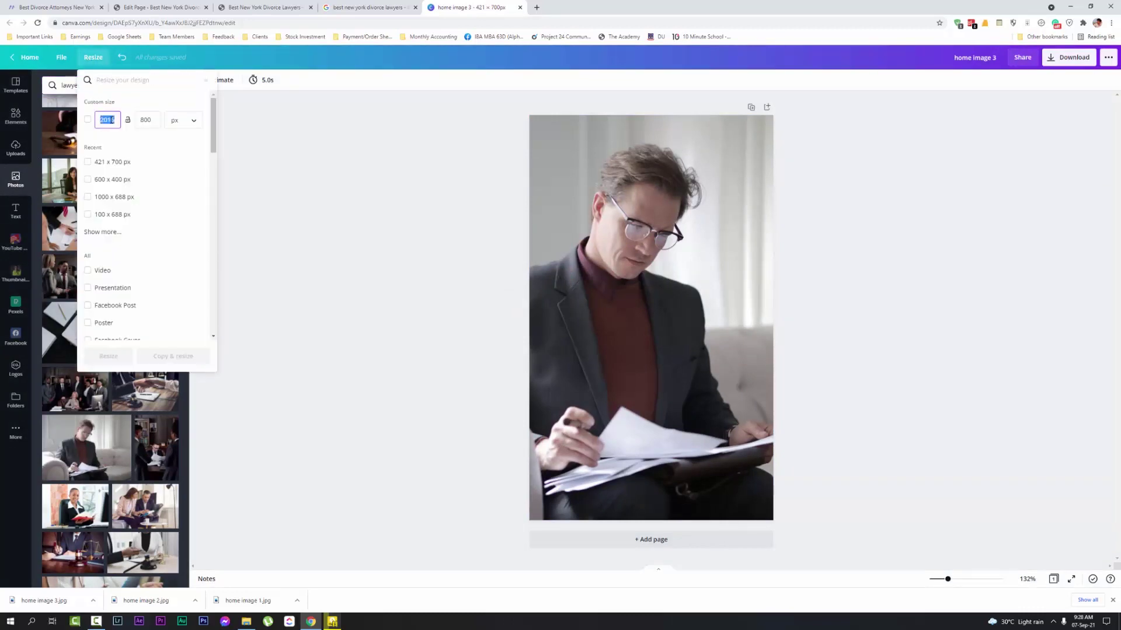
click(268, 7)
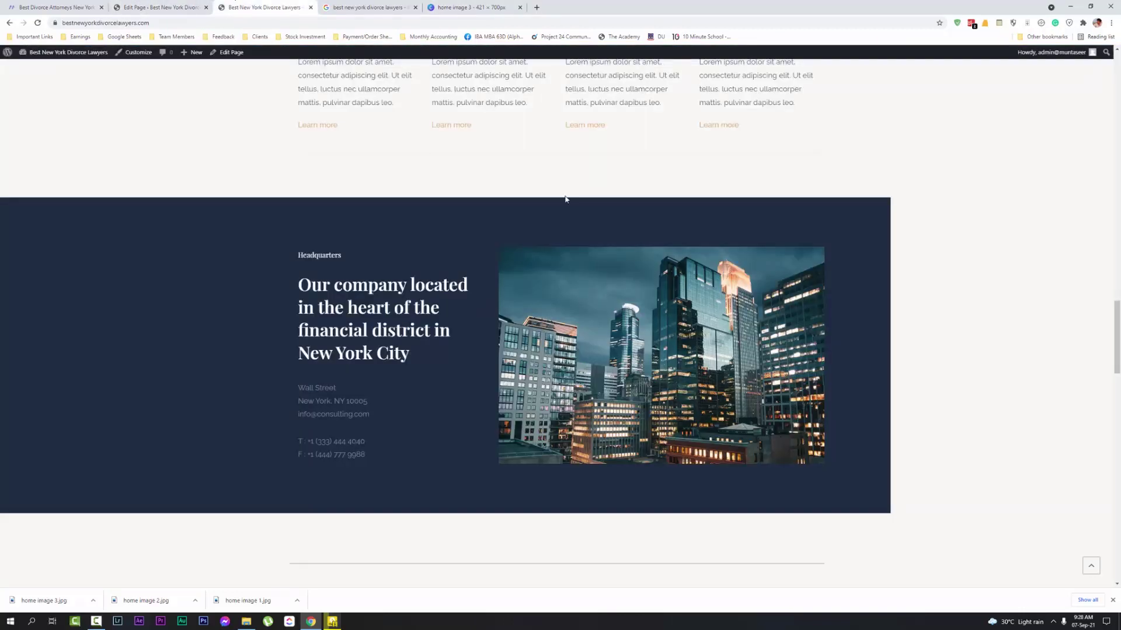
Compare both skyline images' attachment details, confirming the original is 800 × 530 px
click(157, 7)
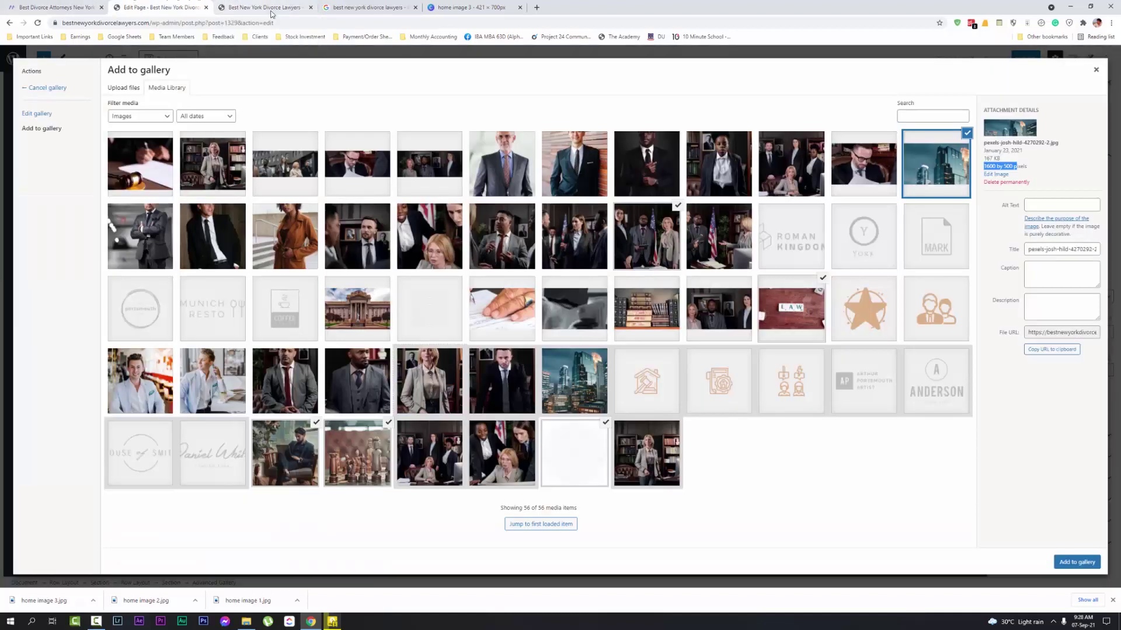
click(547, 388)
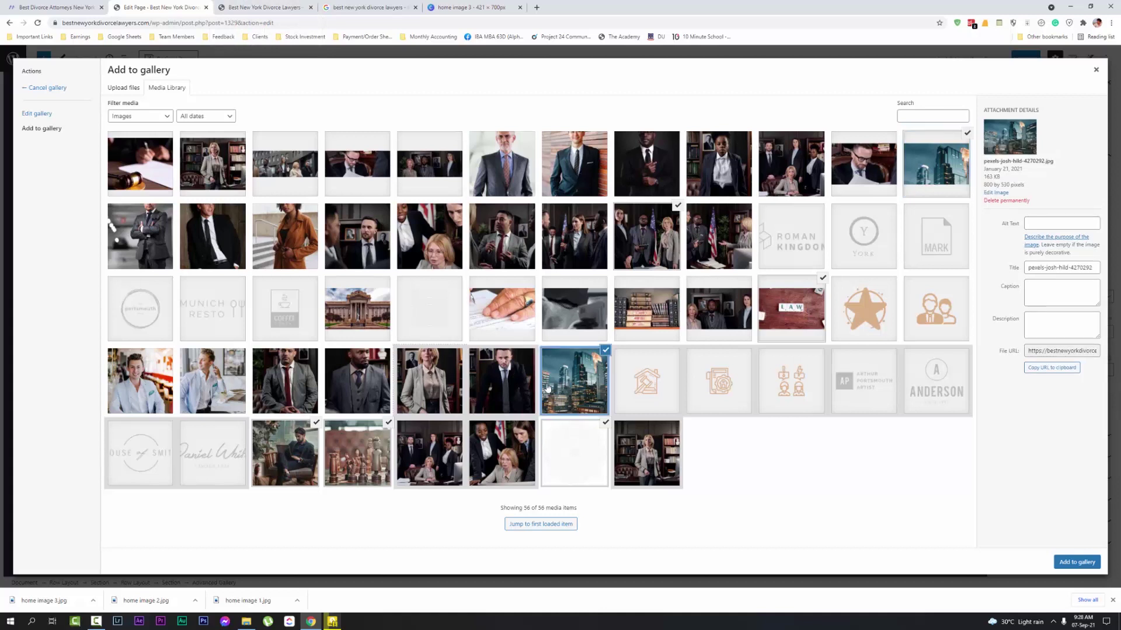
click(916, 163)
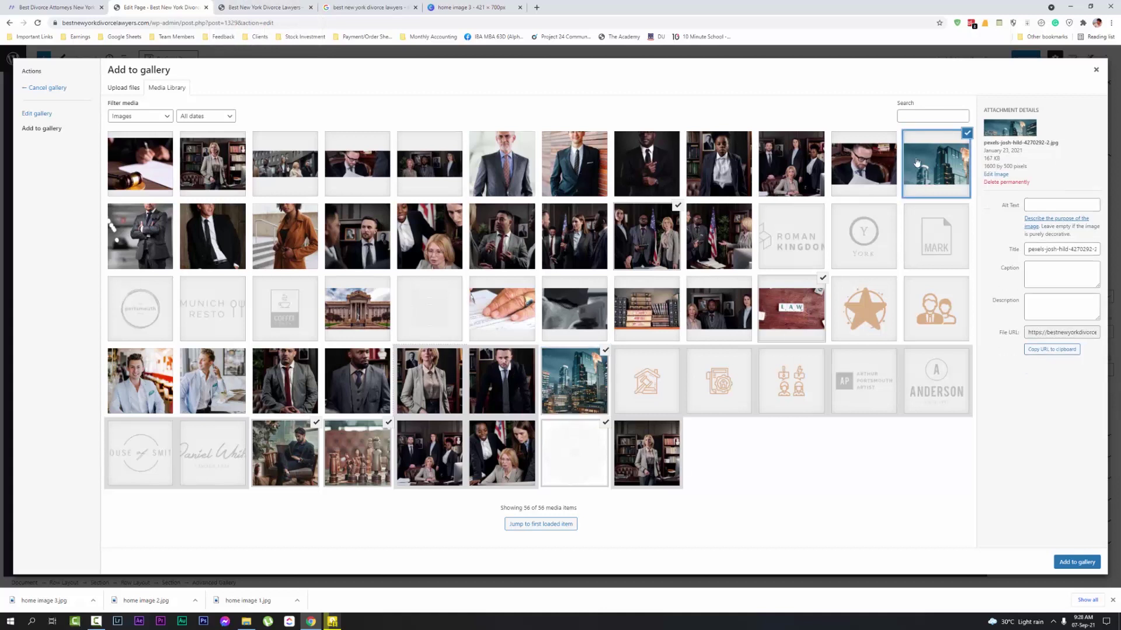
click(601, 392)
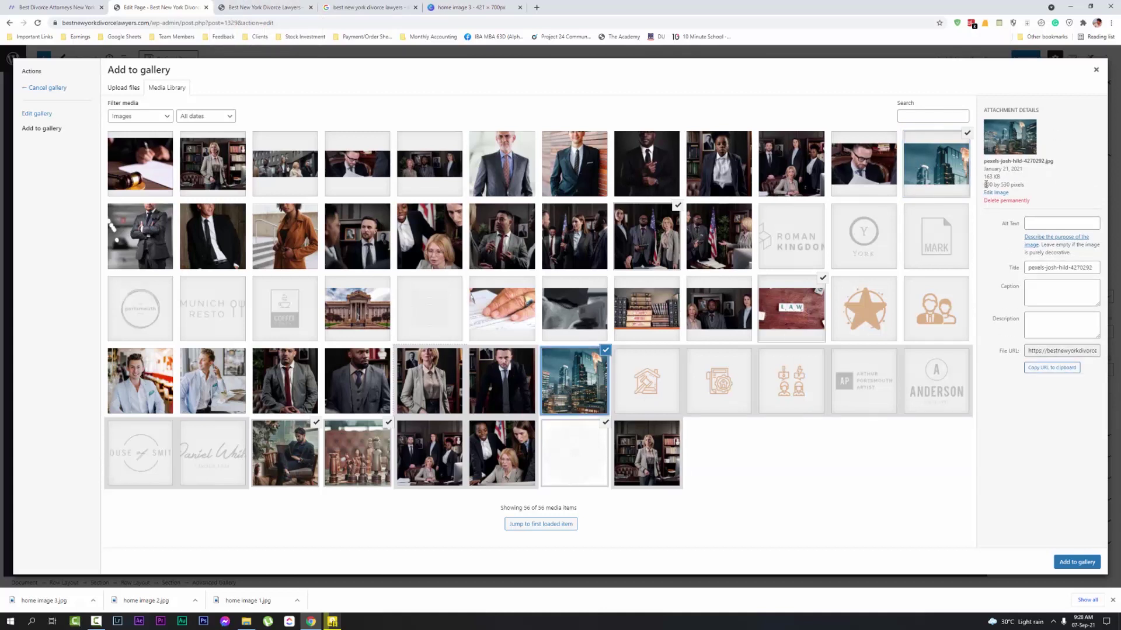
click(466, 7)
double_click(100, 117)
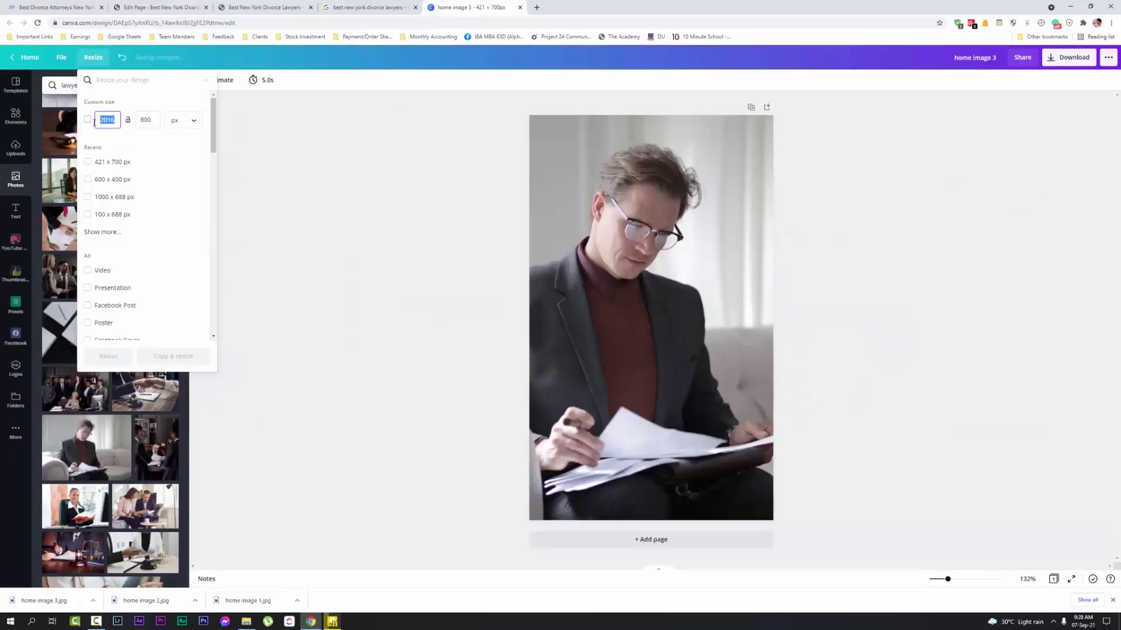
Resize the design to 800 × 530 px
text(800)
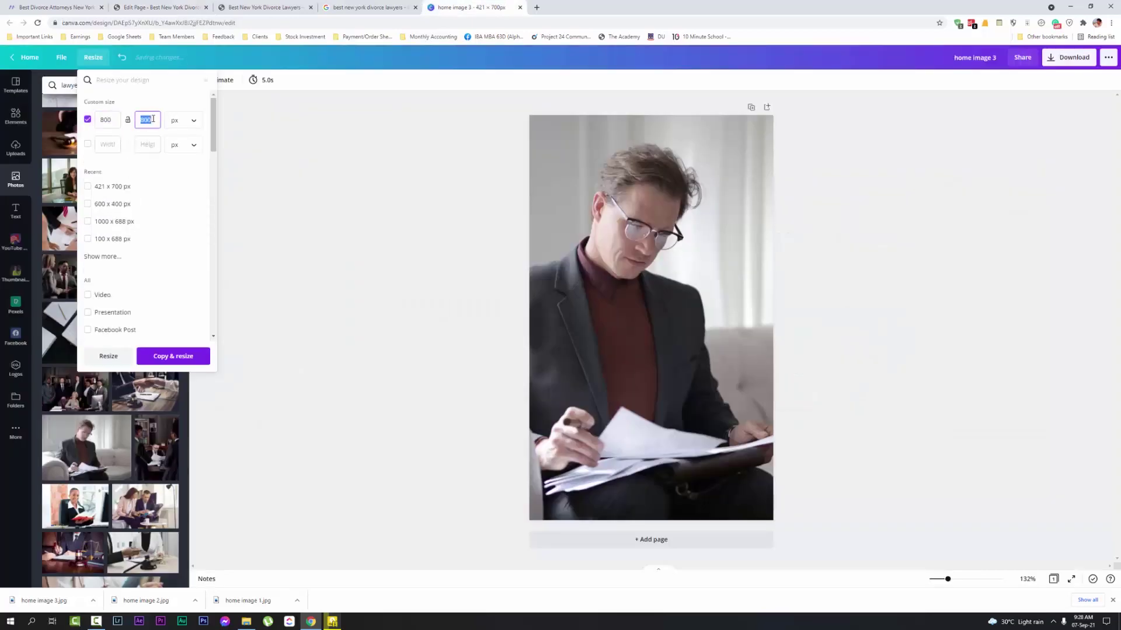
text(530)
click(112, 362)
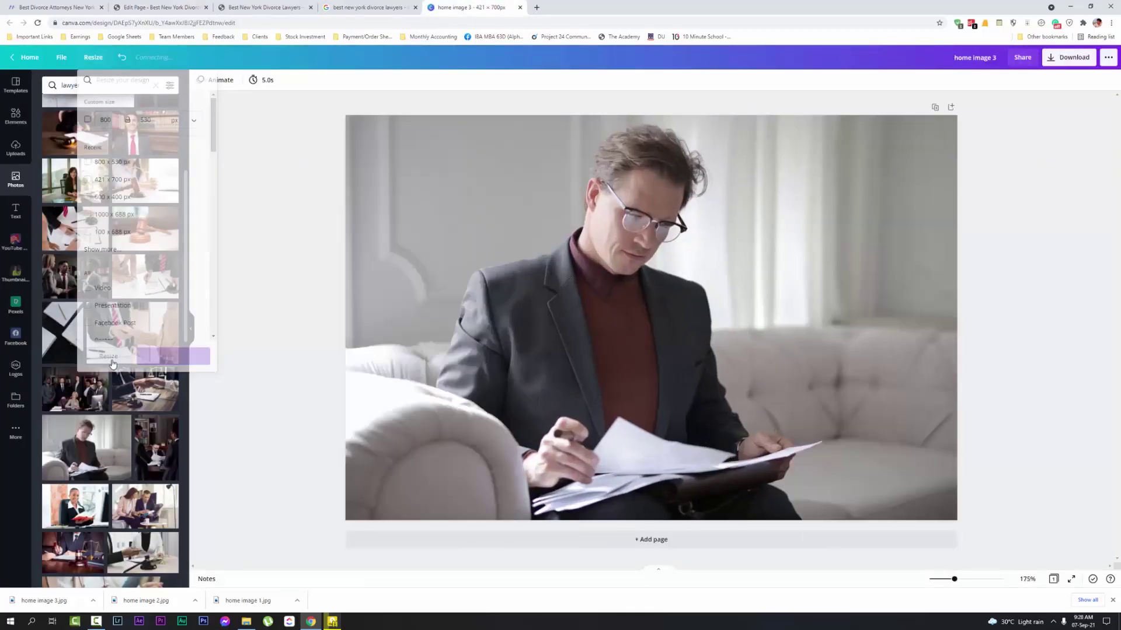
Fill the design with the blue Lady Justice statue photo, cropped to shift the statue up
scroll(153, 415, down, 5)
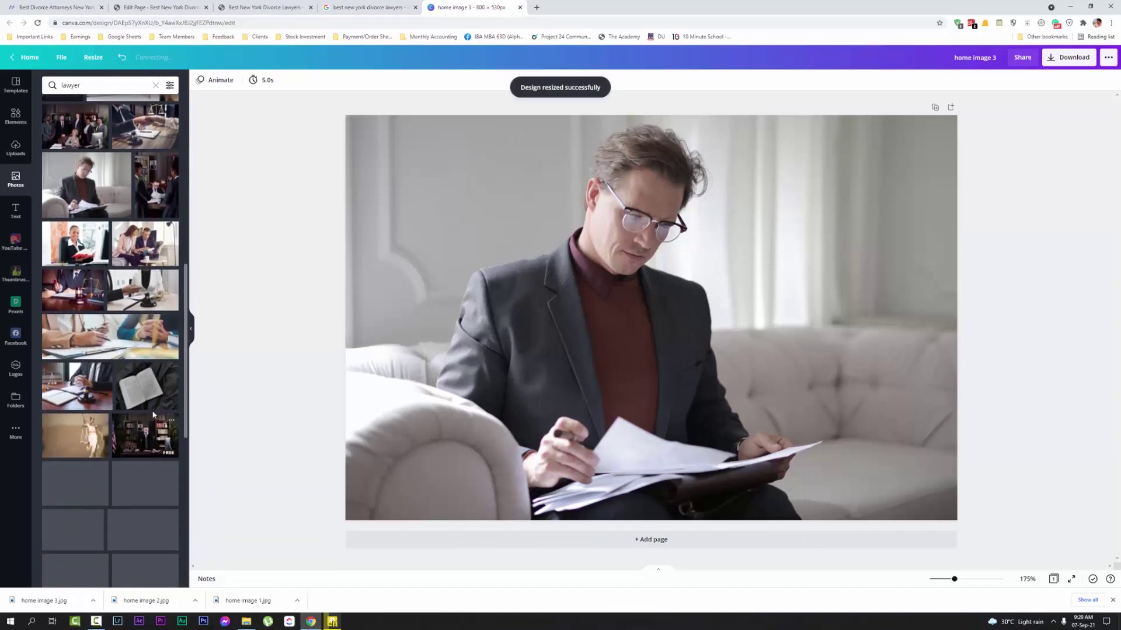
scroll(153, 414, down, 4)
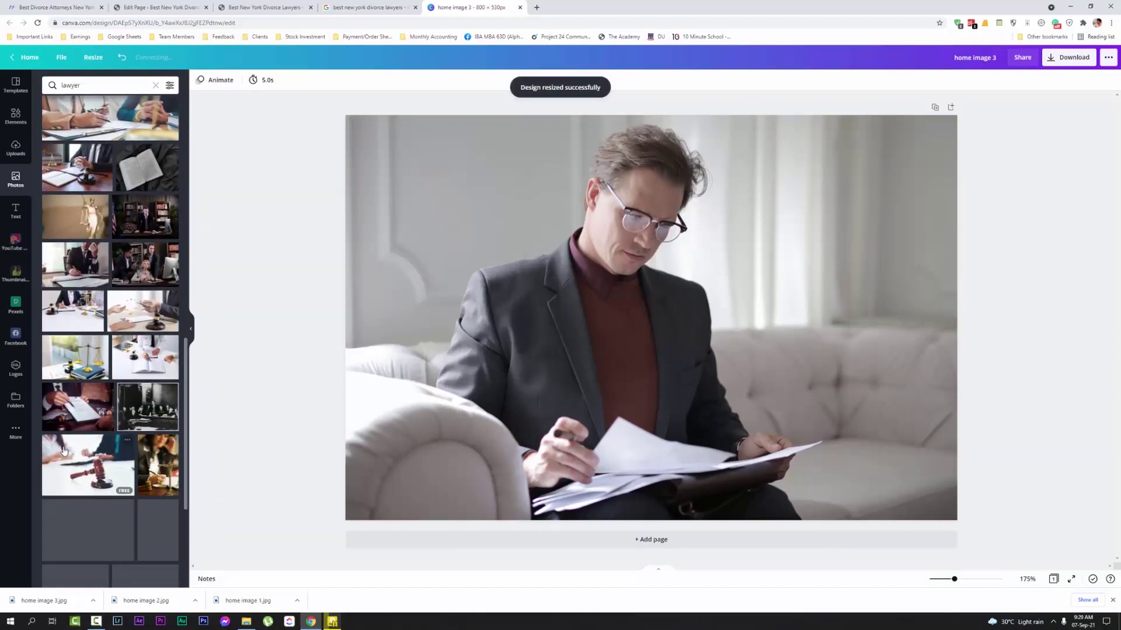
scroll(121, 444, down, 2)
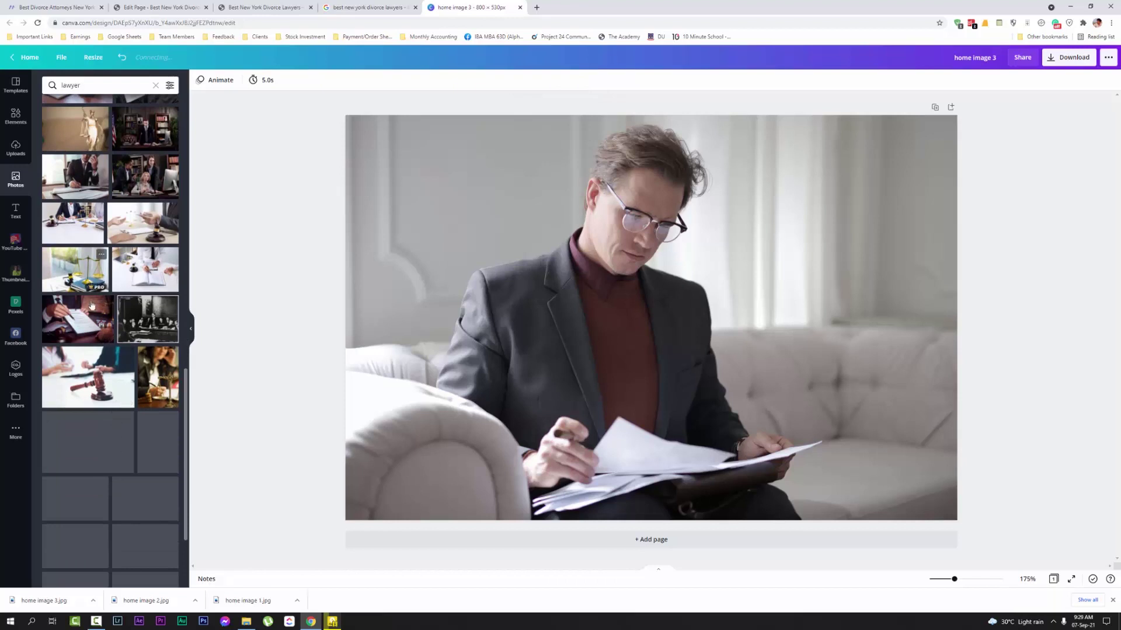
scroll(115, 340, down, 3)
scroll(127, 362, down, 3)
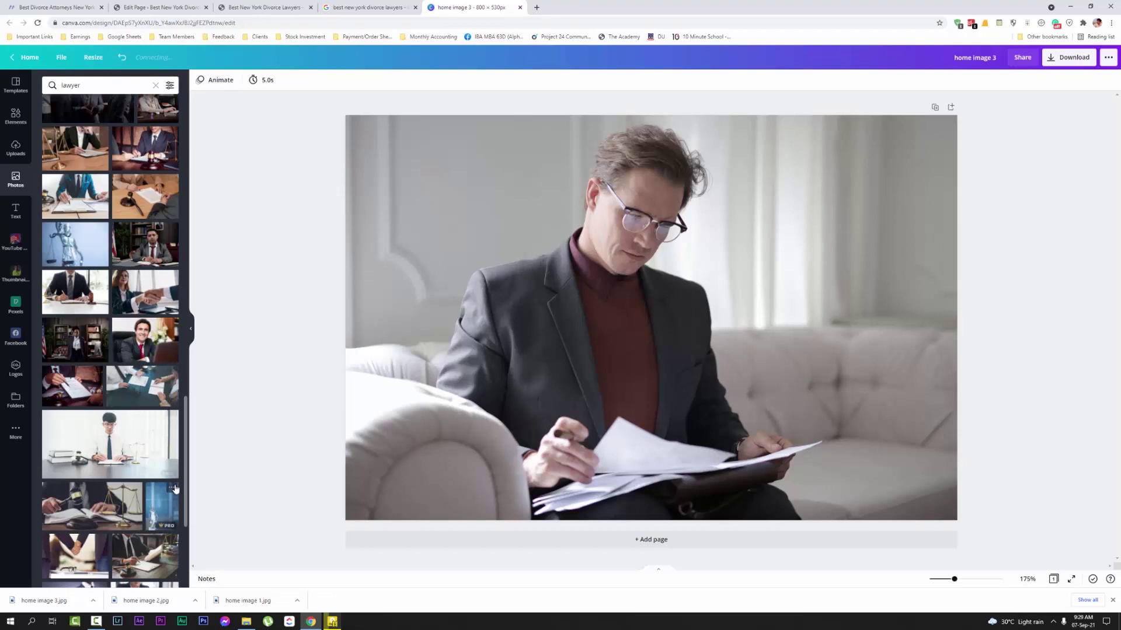
drag(174, 505, 367, 431)
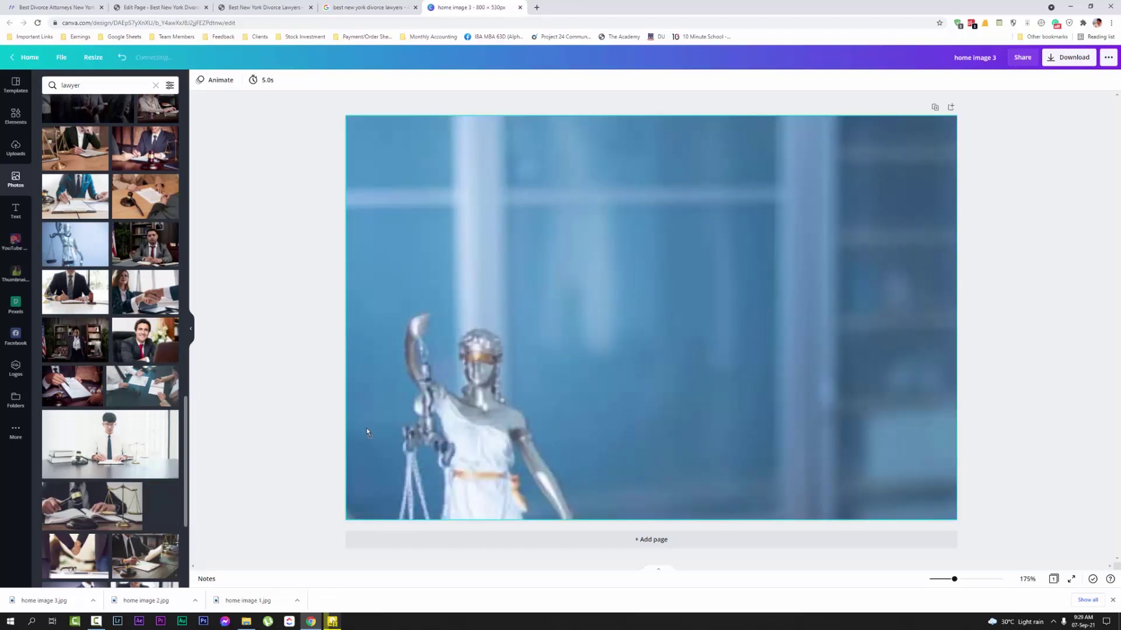
double_click(403, 307)
drag(402, 307, 456, 244)
click(1003, 255)
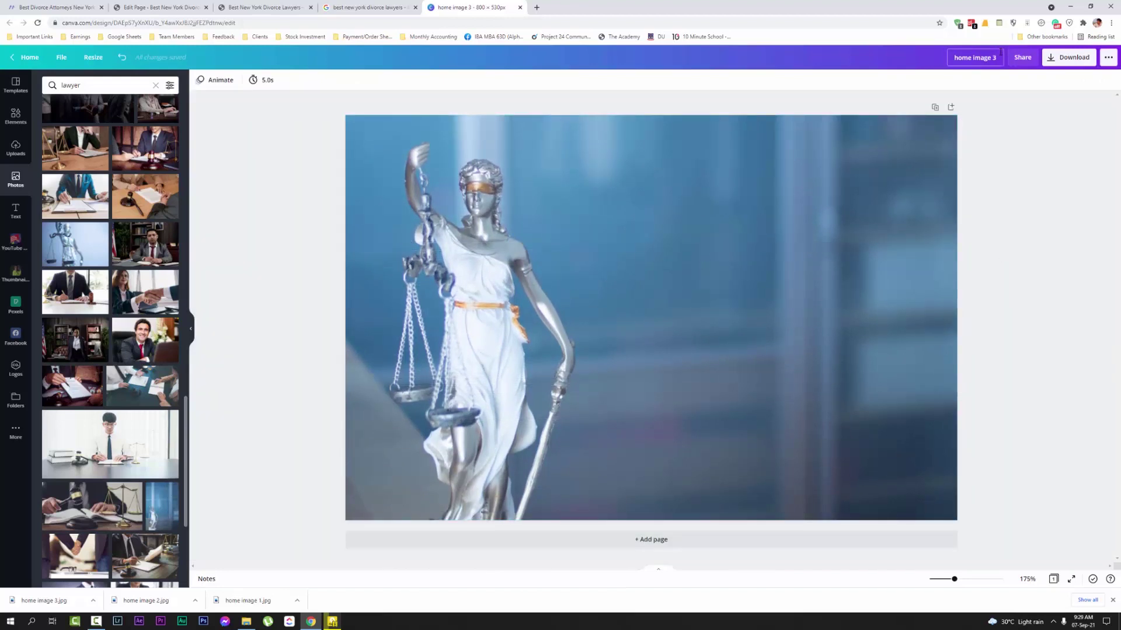
Download the design as 'home image 4' in JPG format
click(1070, 57)
click(1042, 118)
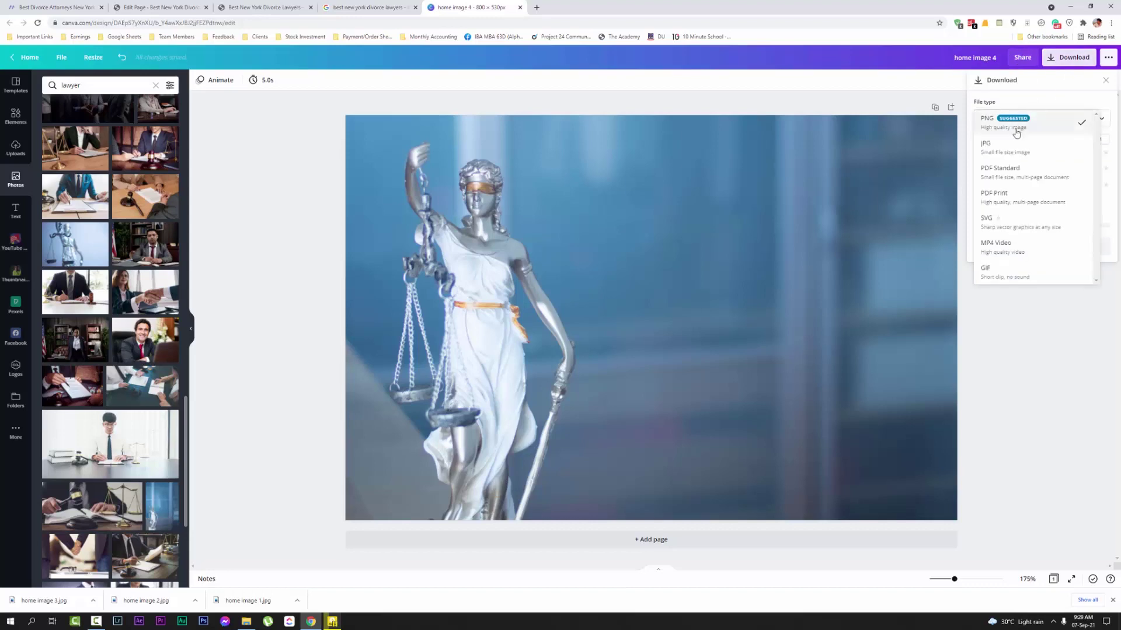
click(1014, 143)
click(1039, 223)
click(142, 5)
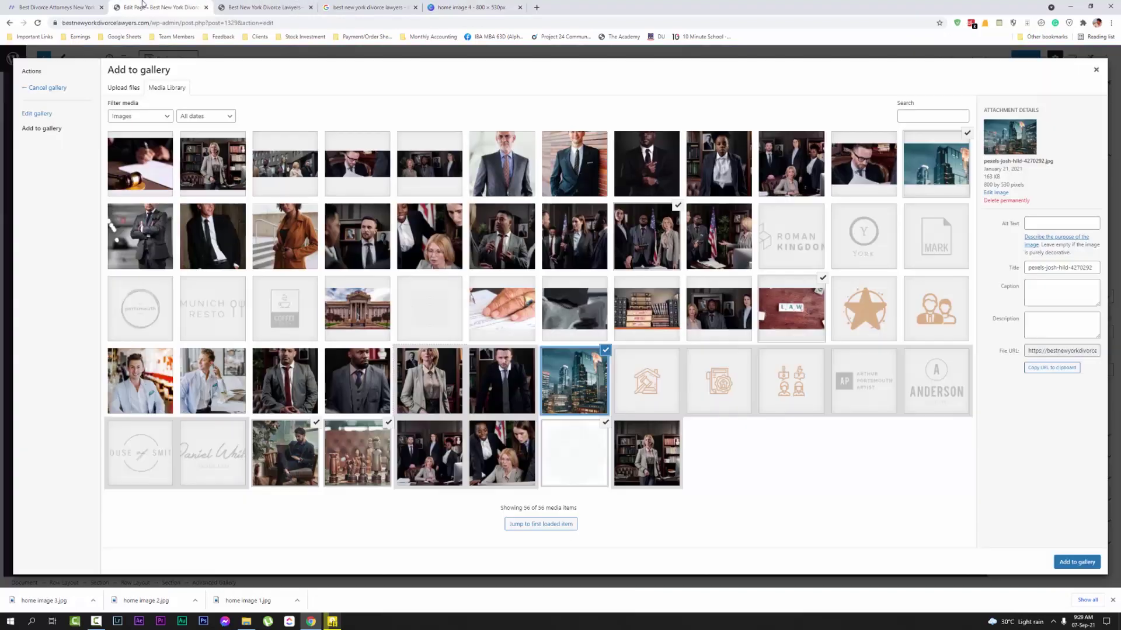
Scroll through the live homepage's Attorneys and Our Clients Say sections and close the downloads bar
click(29, 4)
click(264, 7)
scroll(564, 327, down, 6)
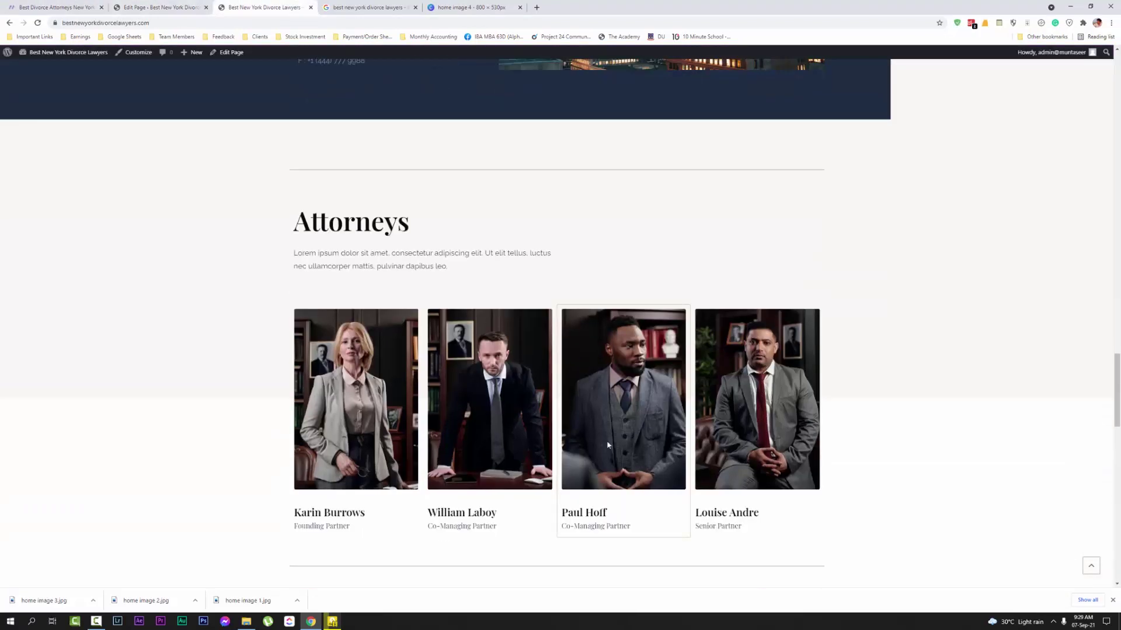
scroll(804, 254, up, 1)
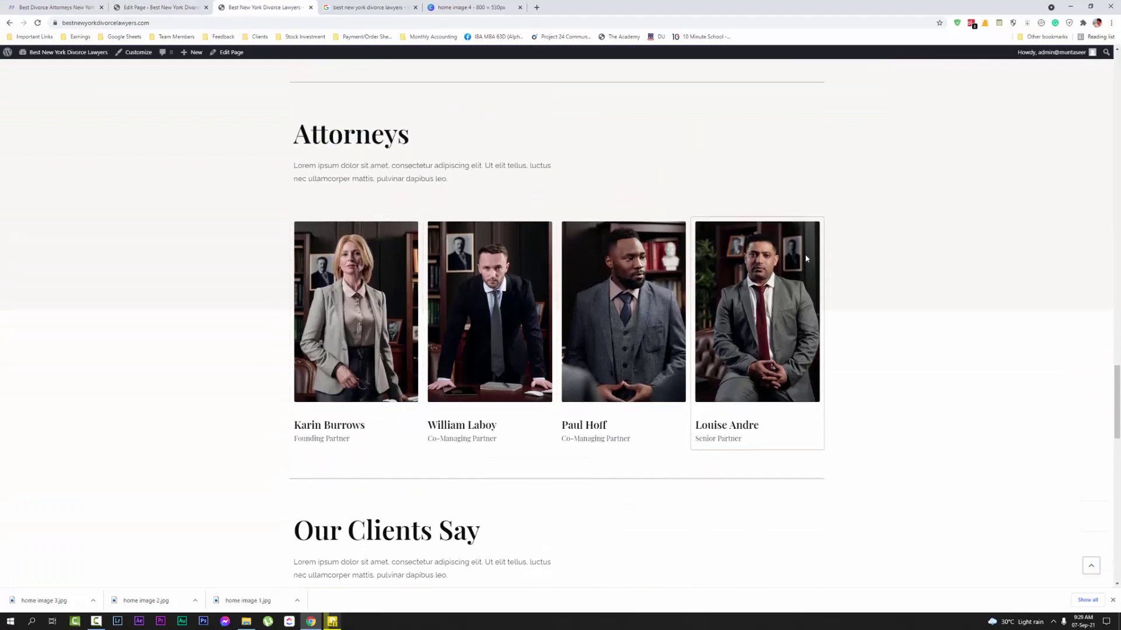
scroll(700, 417, down, 5)
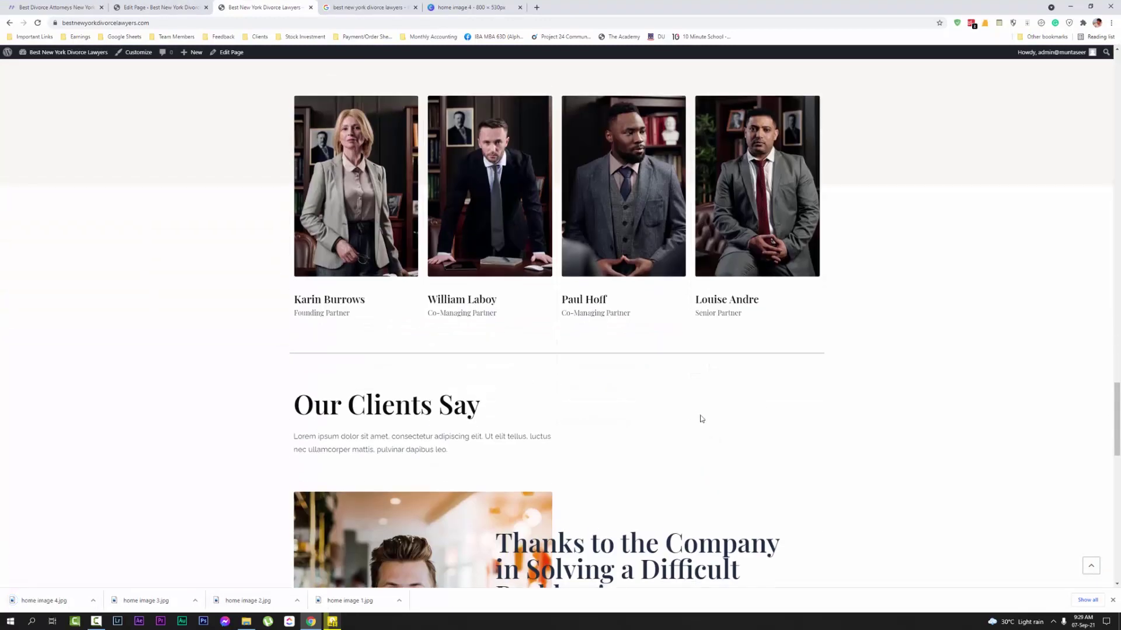
scroll(714, 404, down, 10)
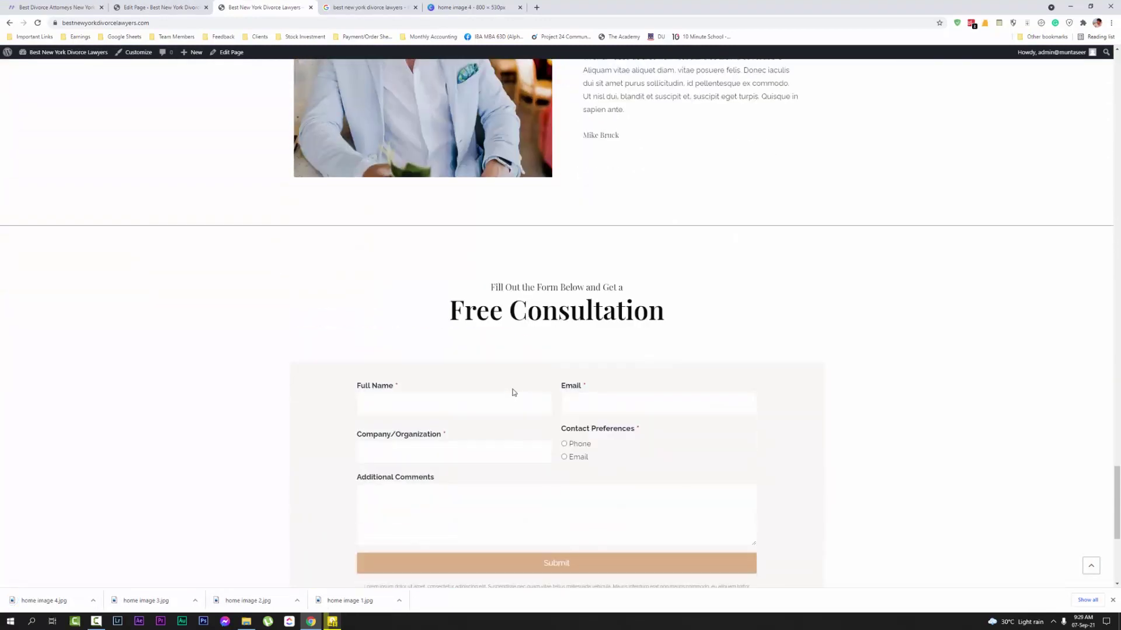
scroll(704, 395, up, 20)
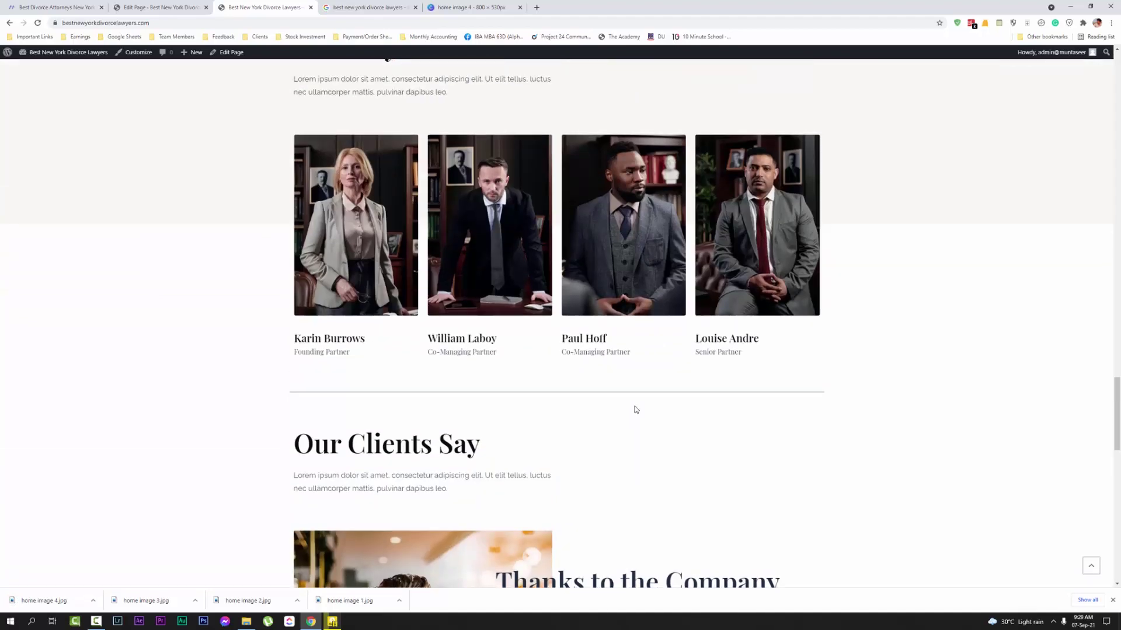
scroll(584, 432, up, 13)
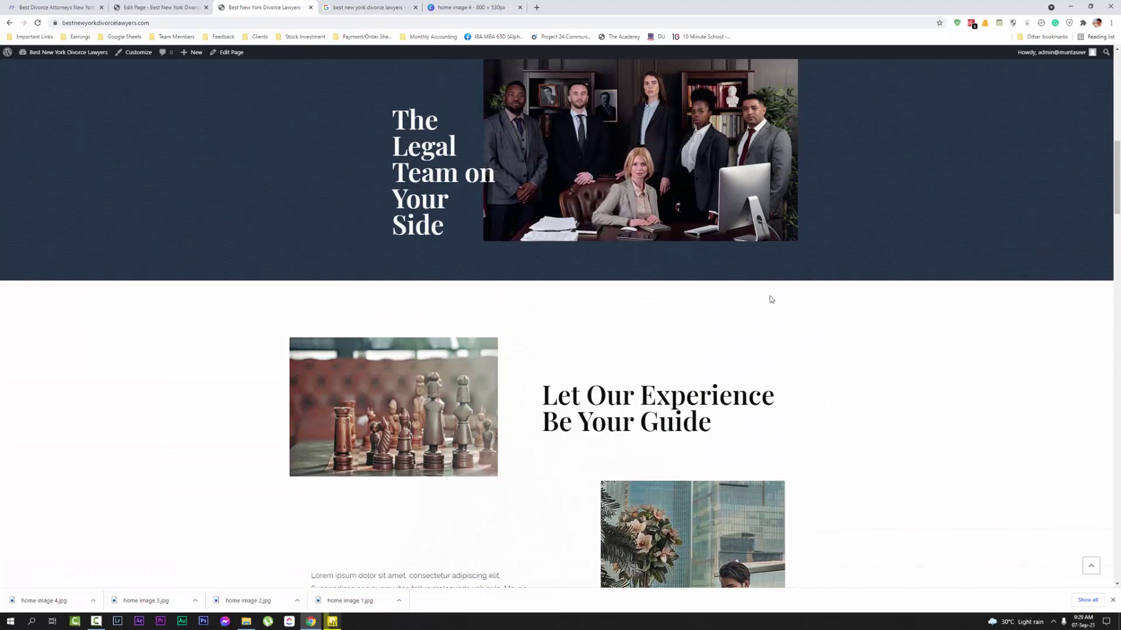
scroll(771, 299, down, 15)
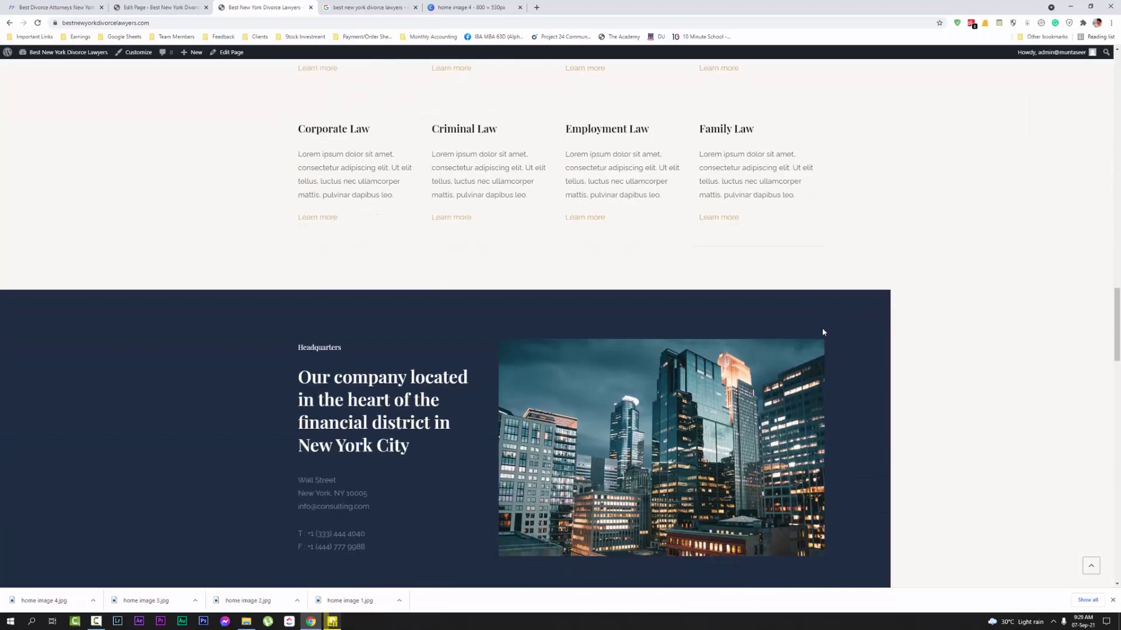
scroll(823, 331, down, 10)
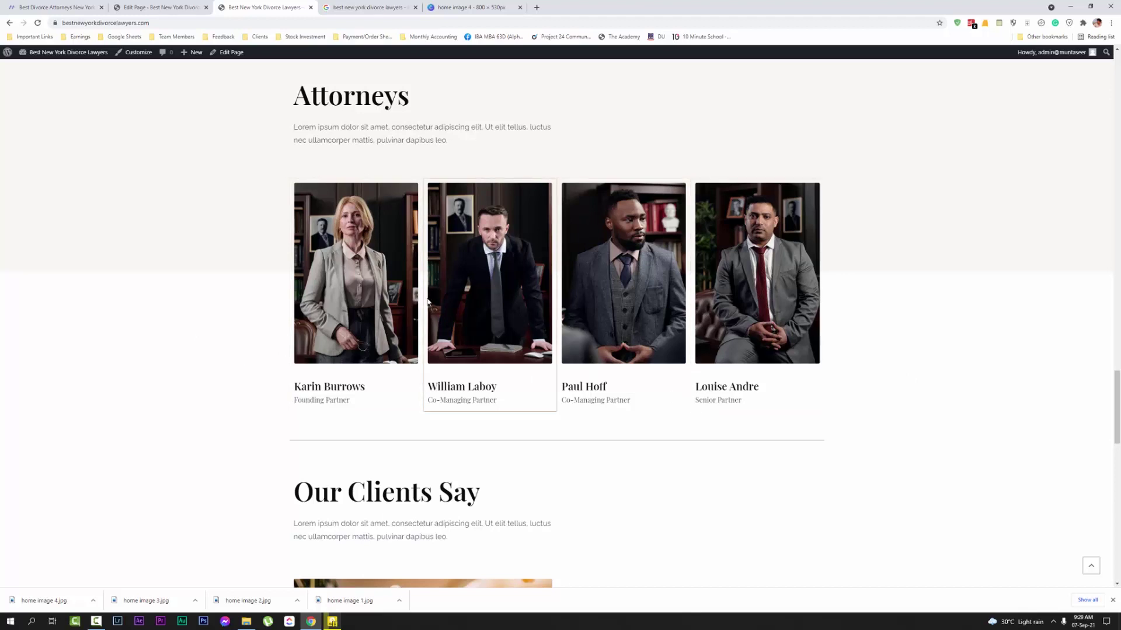
scroll(745, 251, up, 1)
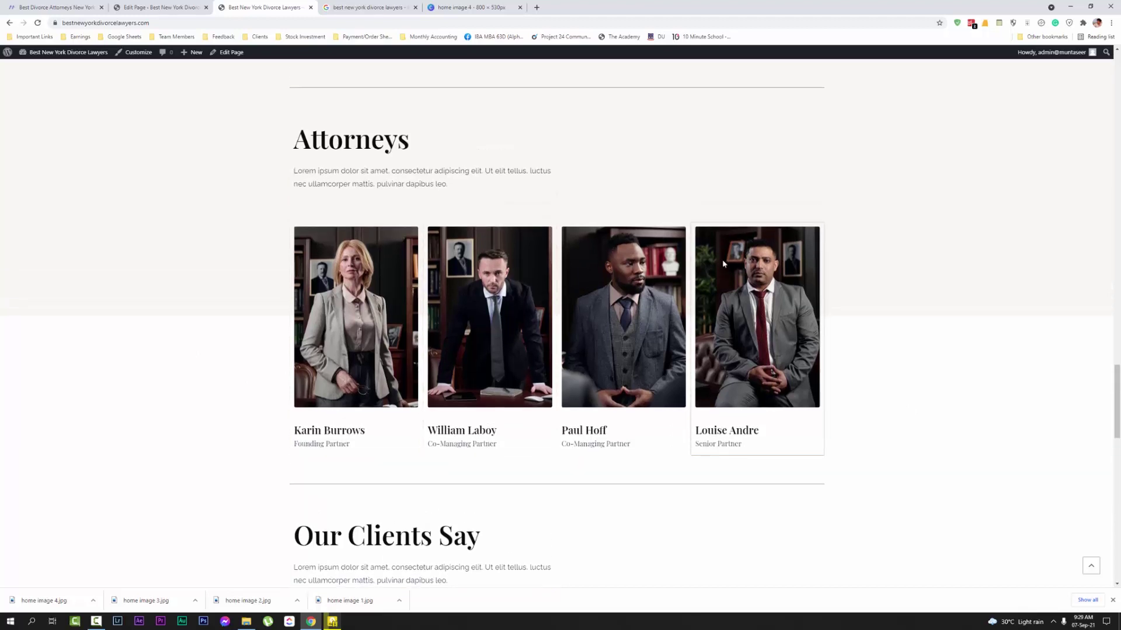
click(1113, 601)
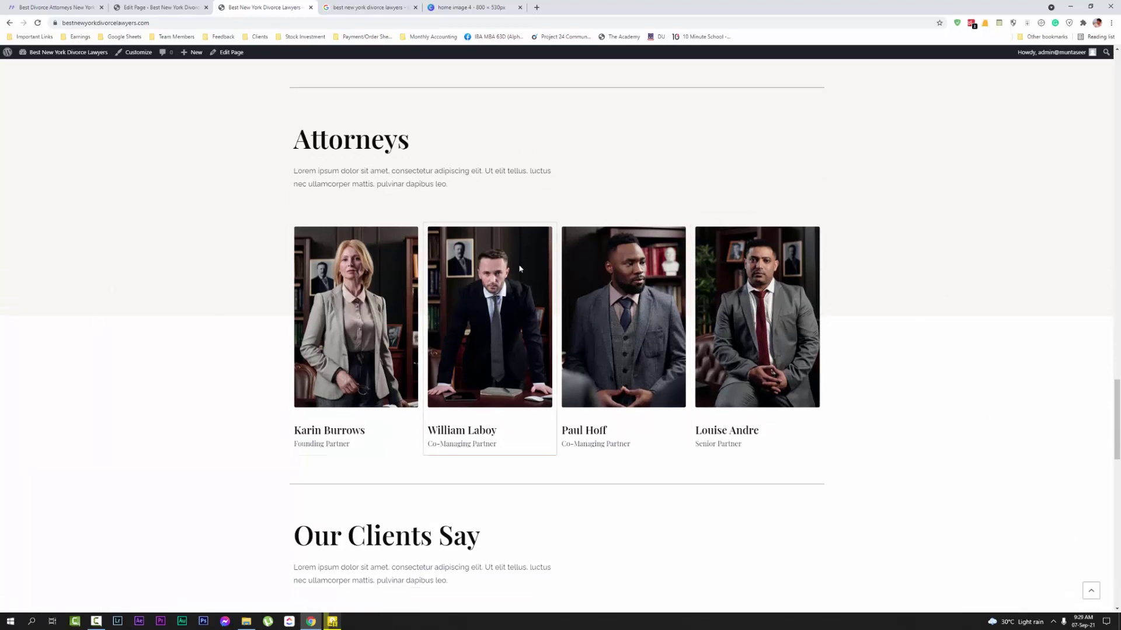
Upload home image 1.jpg and set it as the team section's background image
click(167, 7)
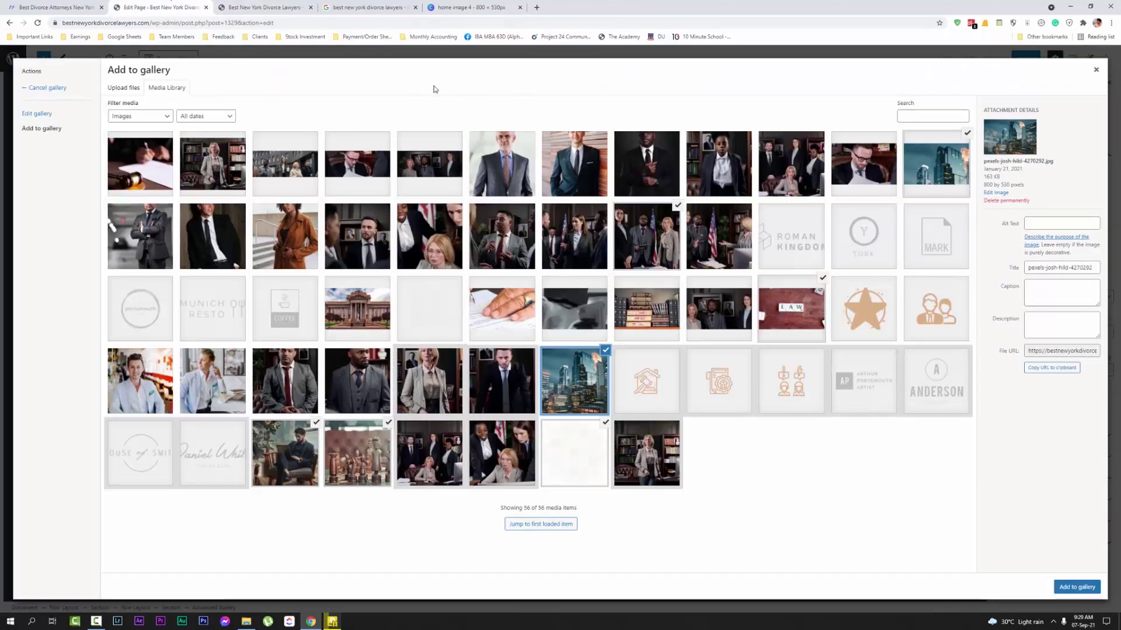
click(1096, 69)
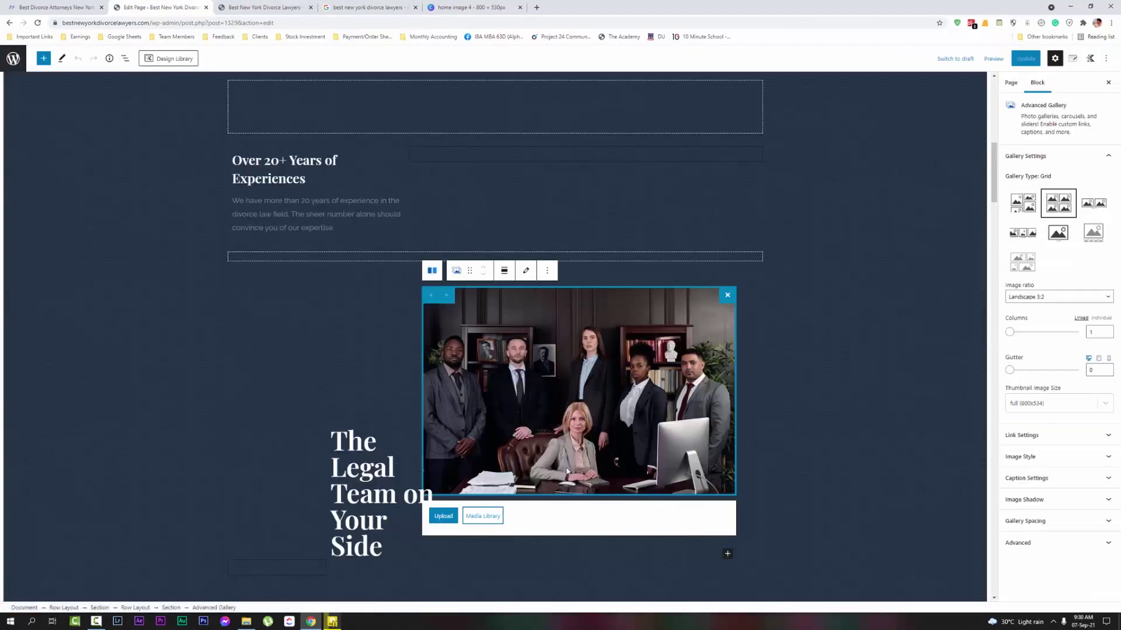
click(444, 520)
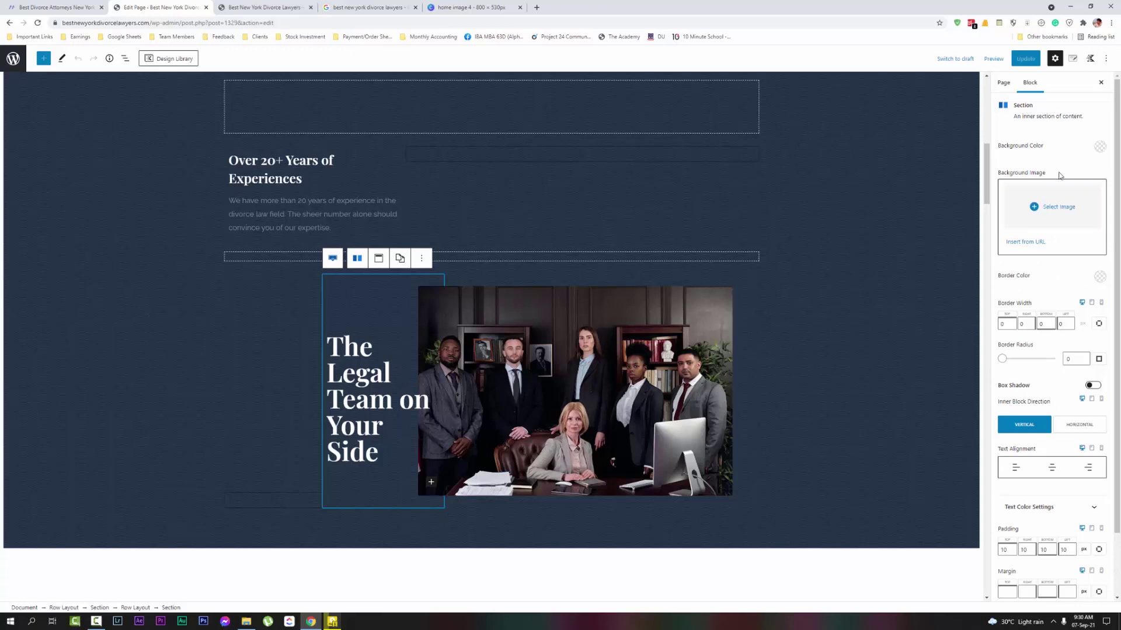
click(1068, 208)
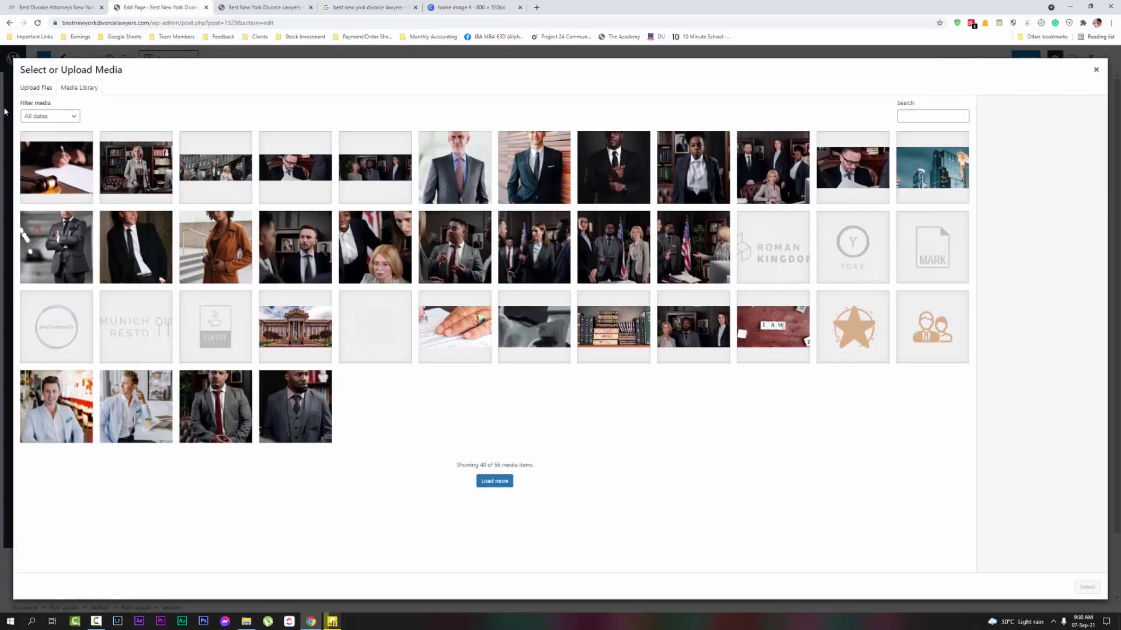
click(32, 91)
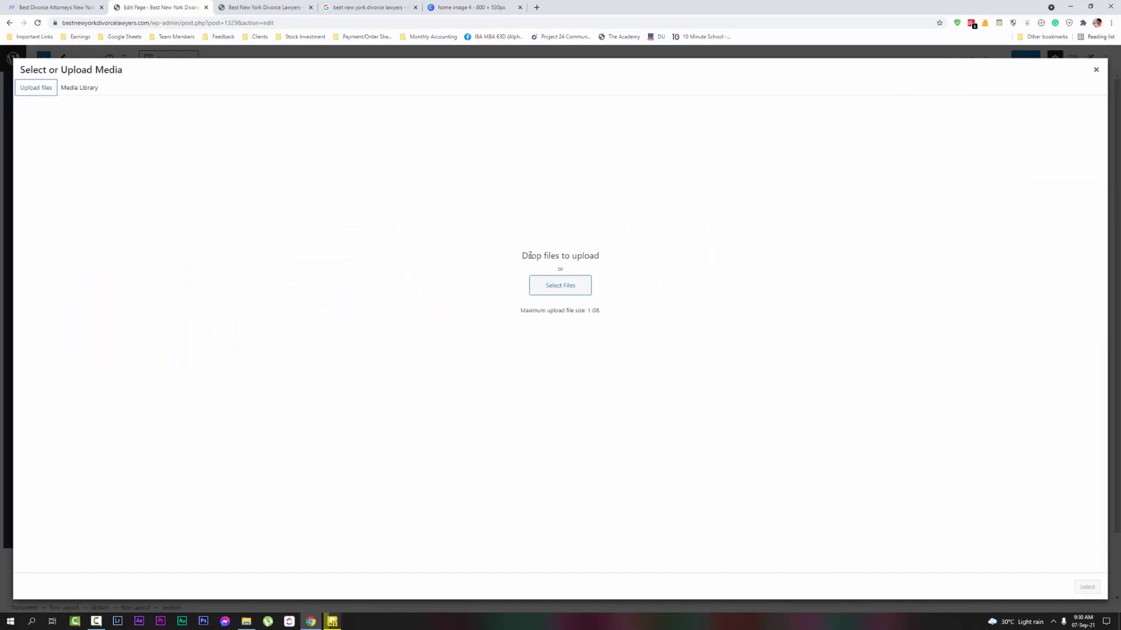
click(547, 285)
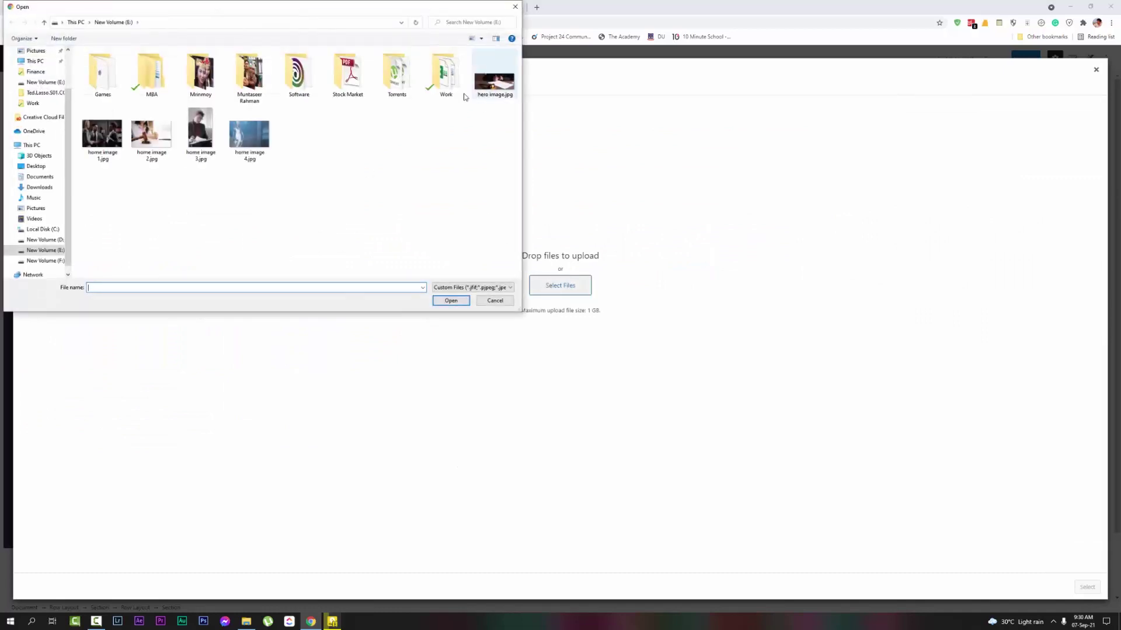
double_click(102, 134)
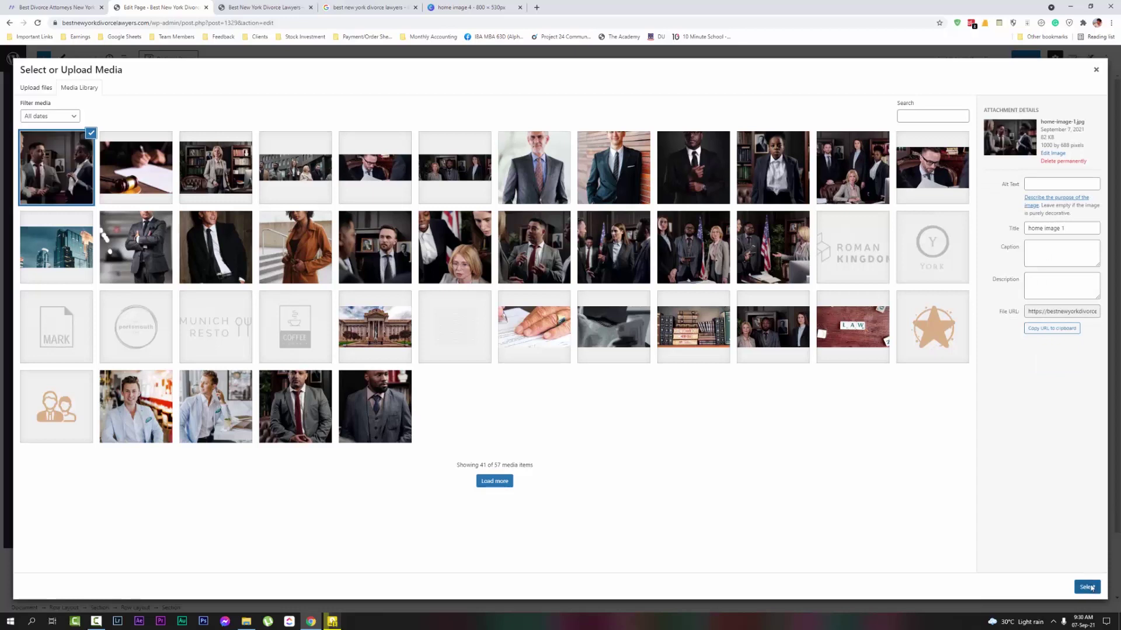
click(1087, 587)
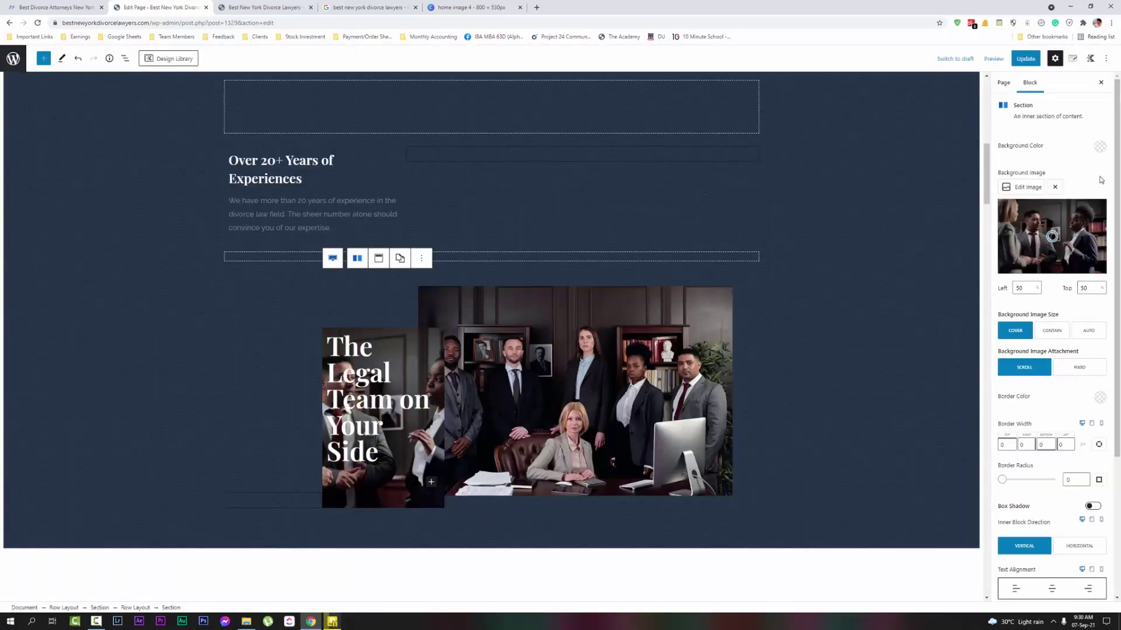
Inspect the team section's blocks, then undo the section background image change
click(581, 356)
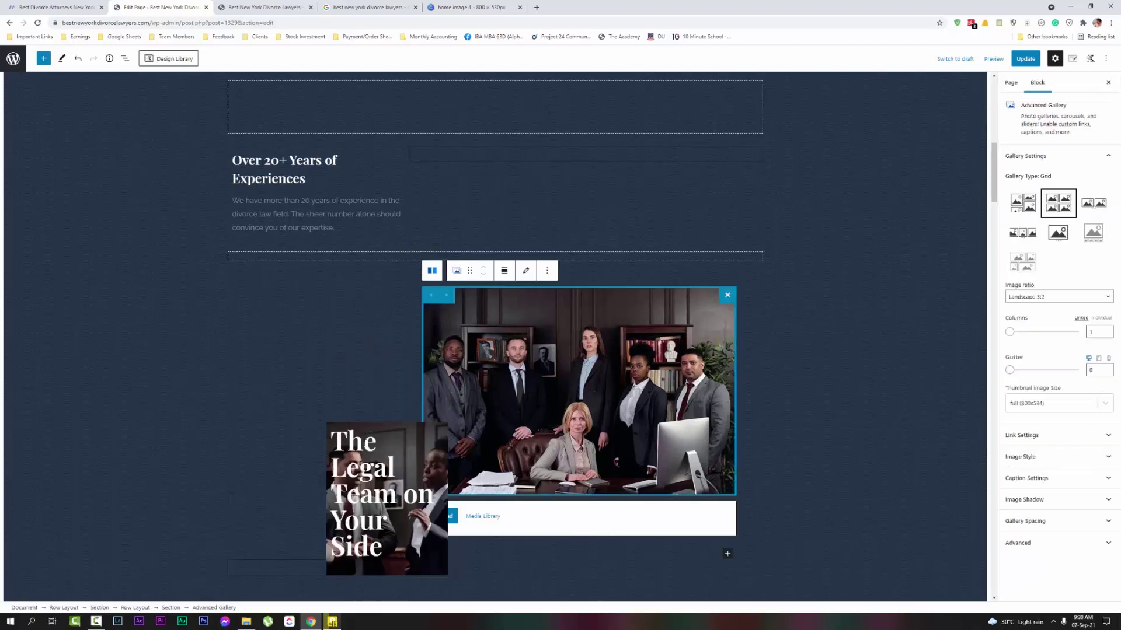
click(383, 442)
click(800, 380)
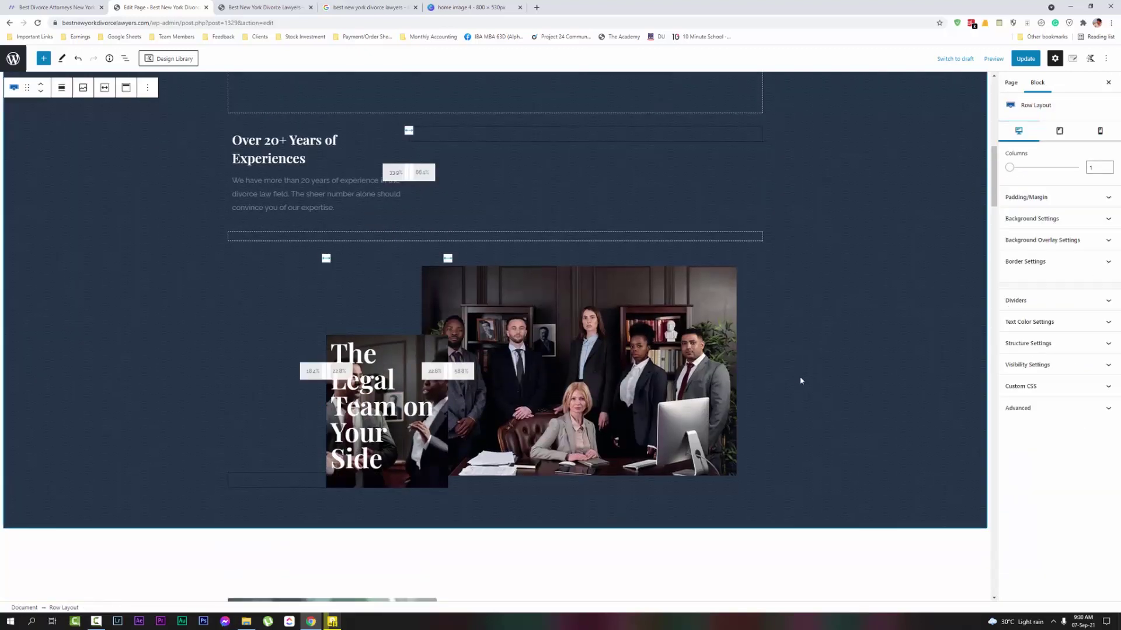
click(409, 343)
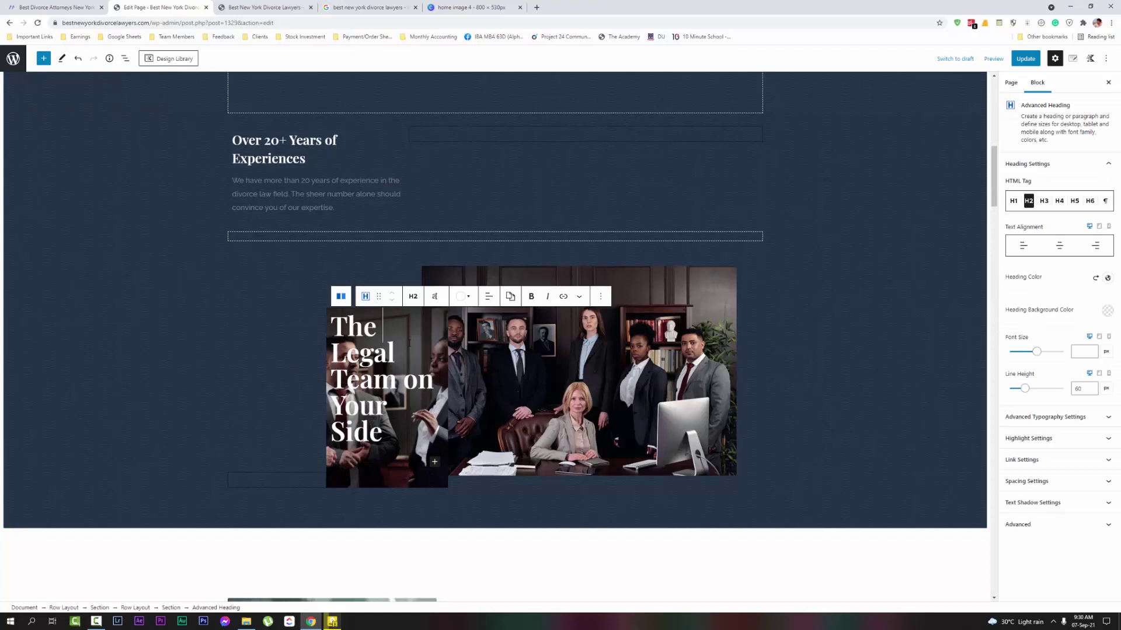
click(391, 485)
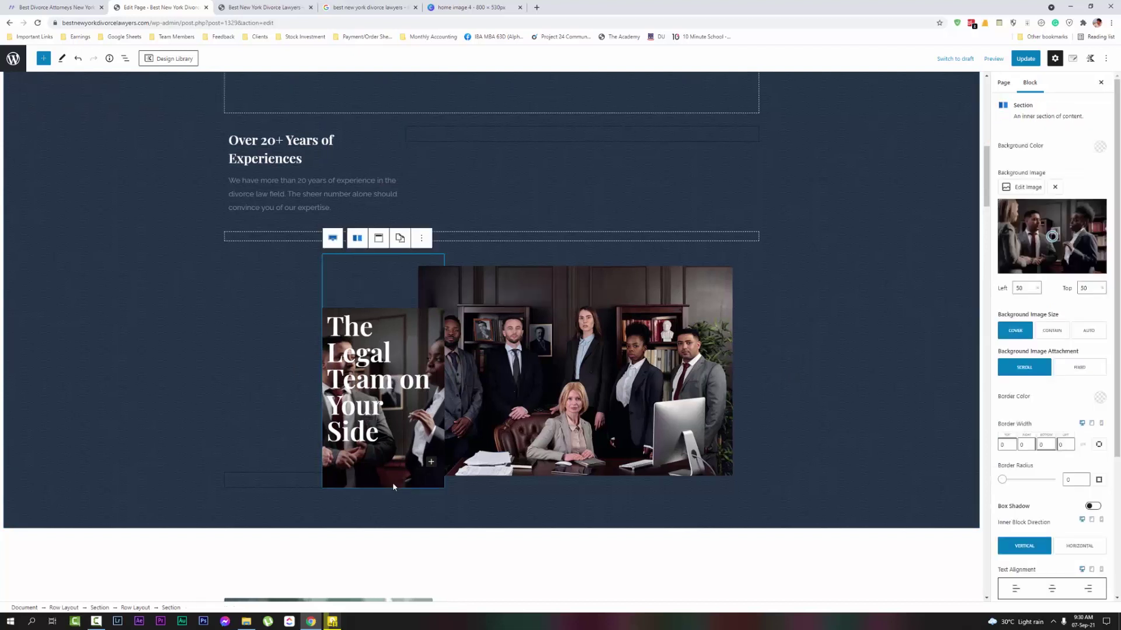
click(421, 238)
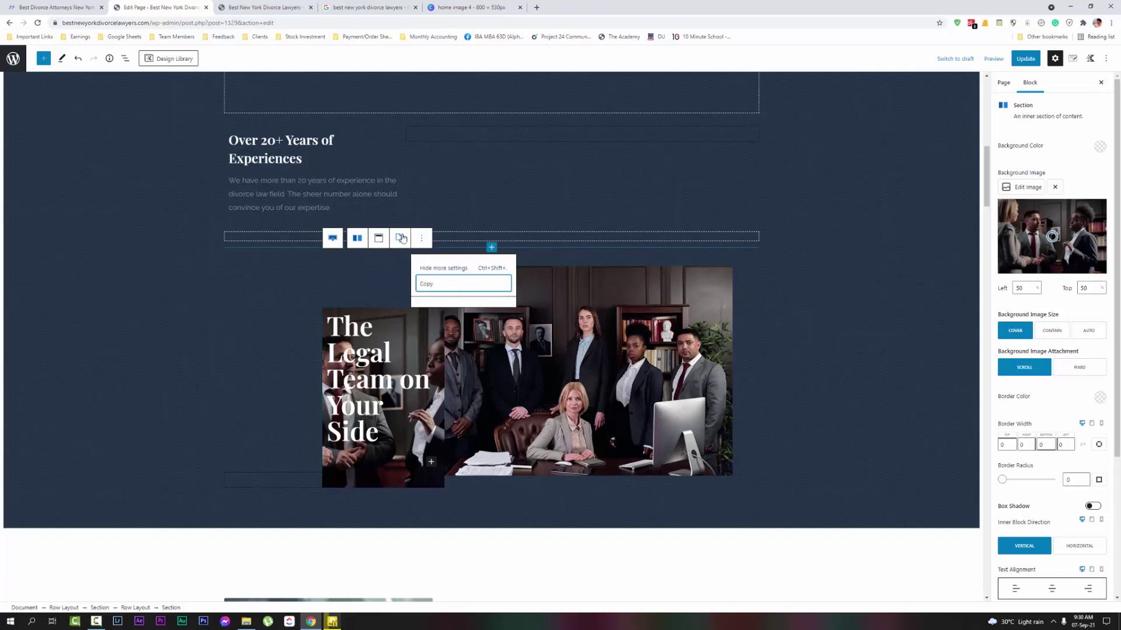
click(78, 58)
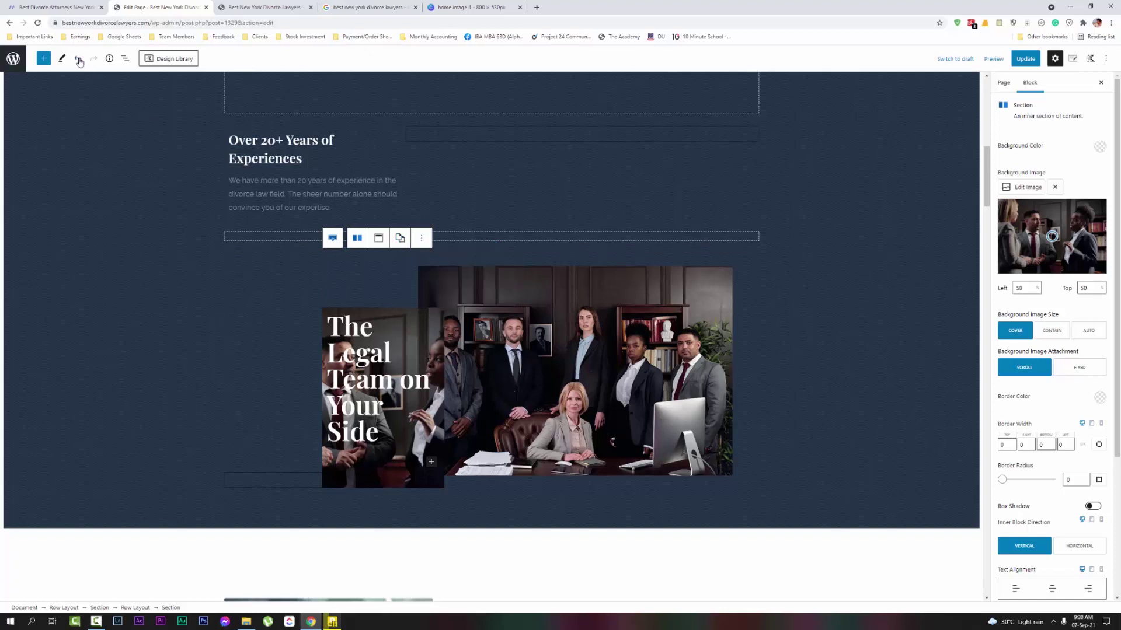
click(599, 368)
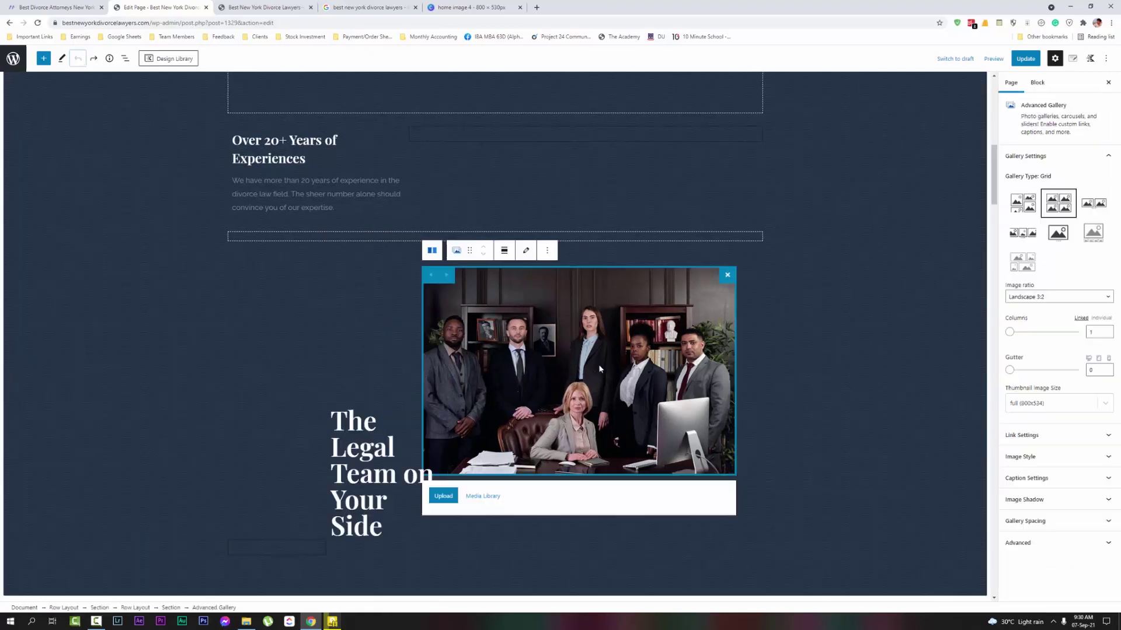
click(547, 251)
click(548, 251)
click(525, 251)
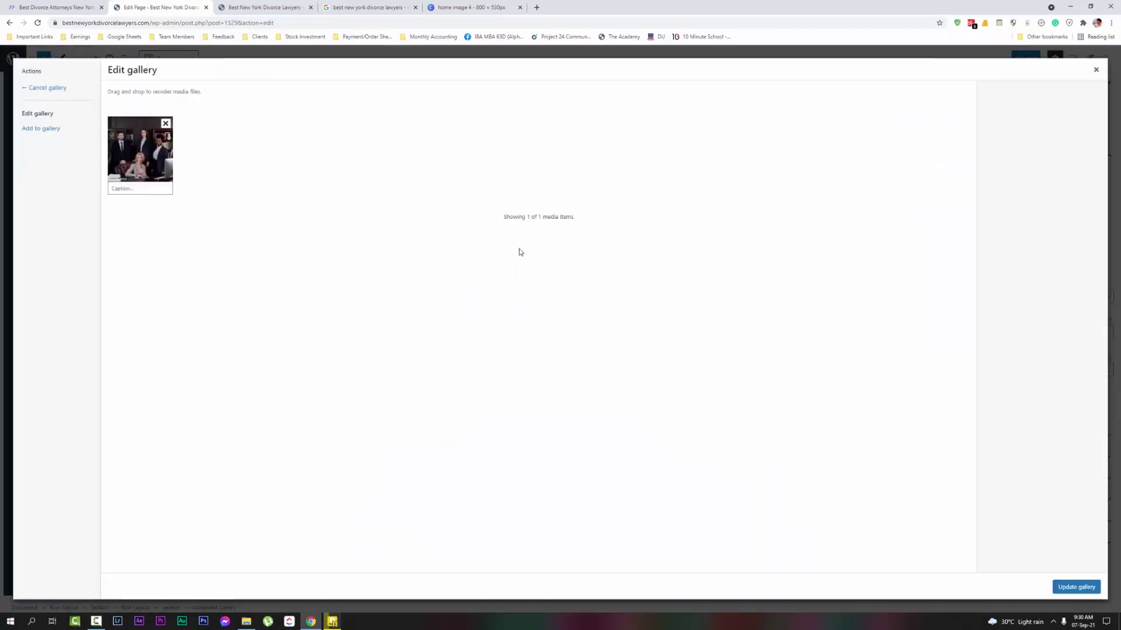
click(166, 123)
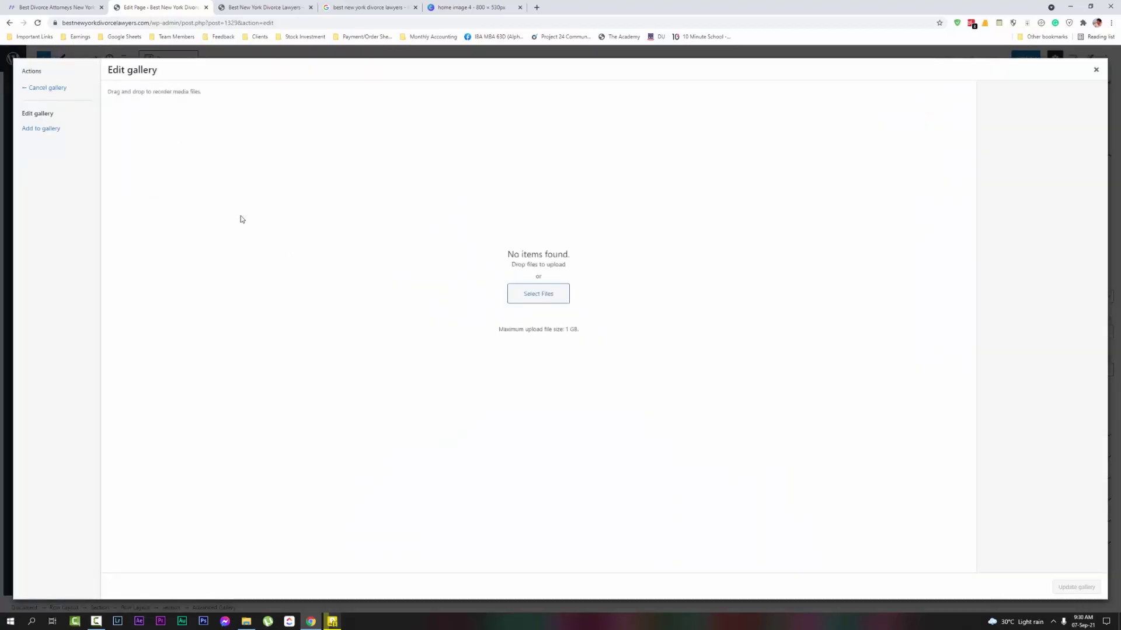
click(547, 301)
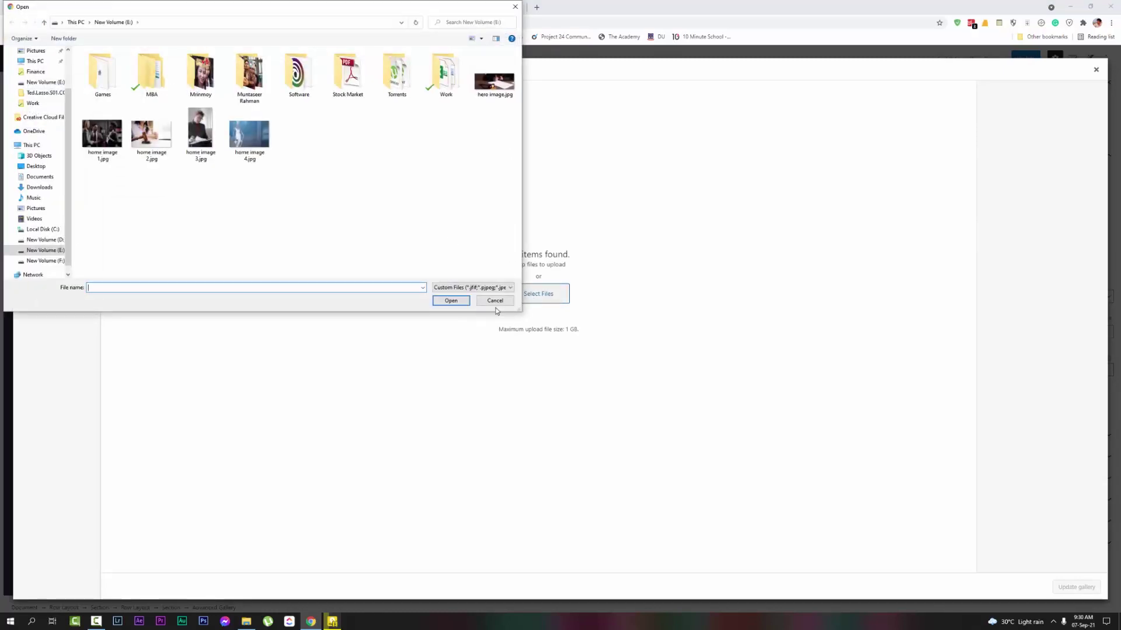
click(494, 301)
click(57, 128)
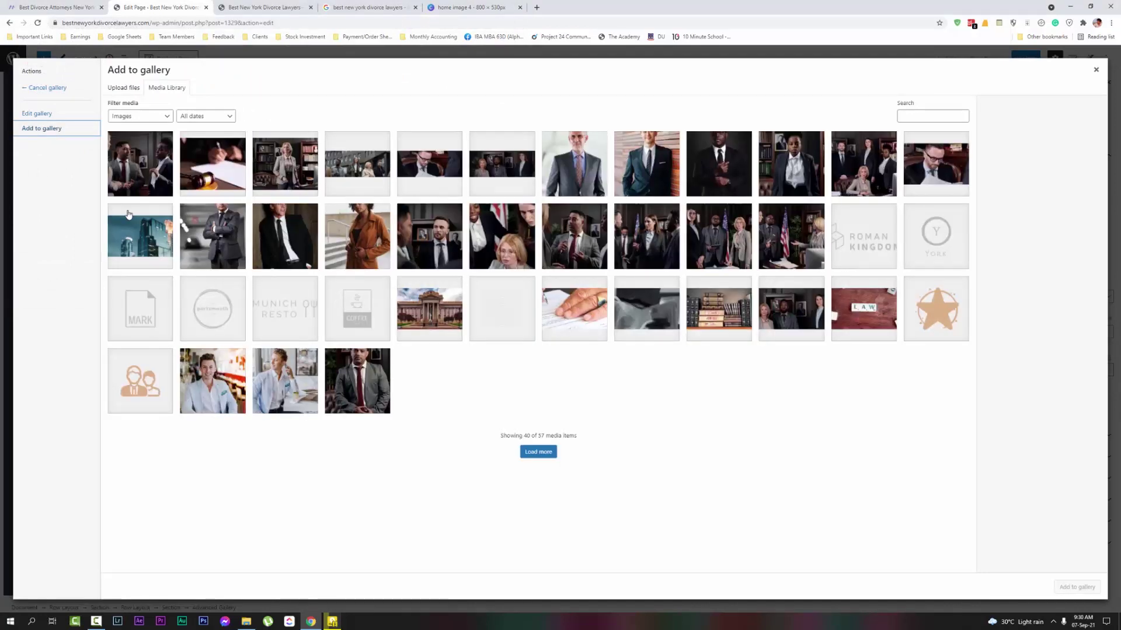
click(129, 178)
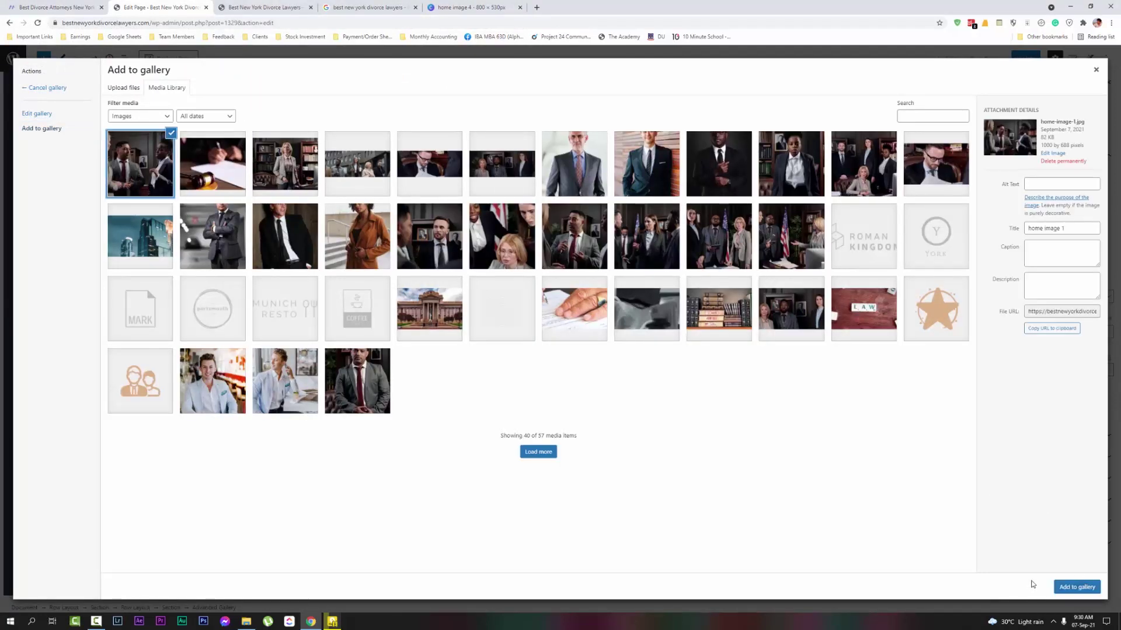
click(1073, 587)
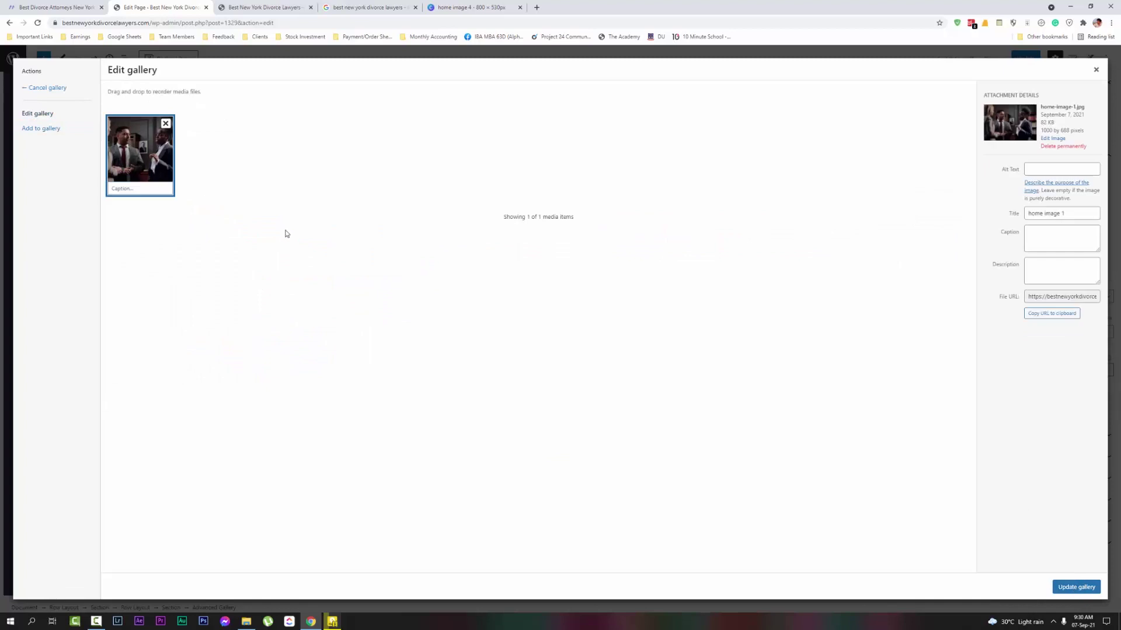
click(1076, 587)
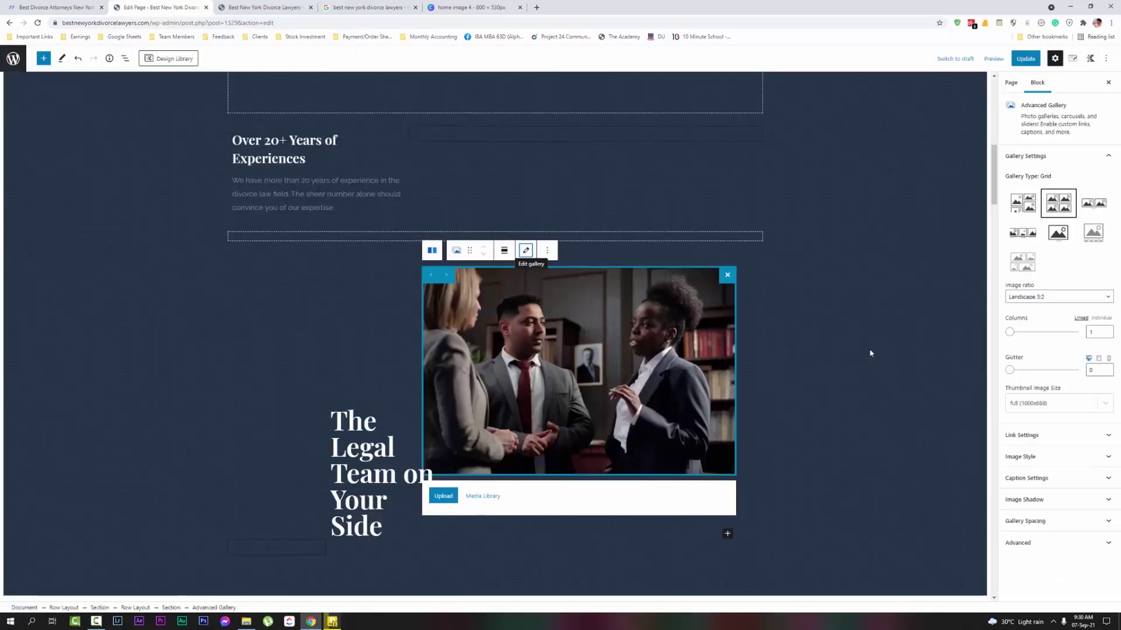
click(870, 353)
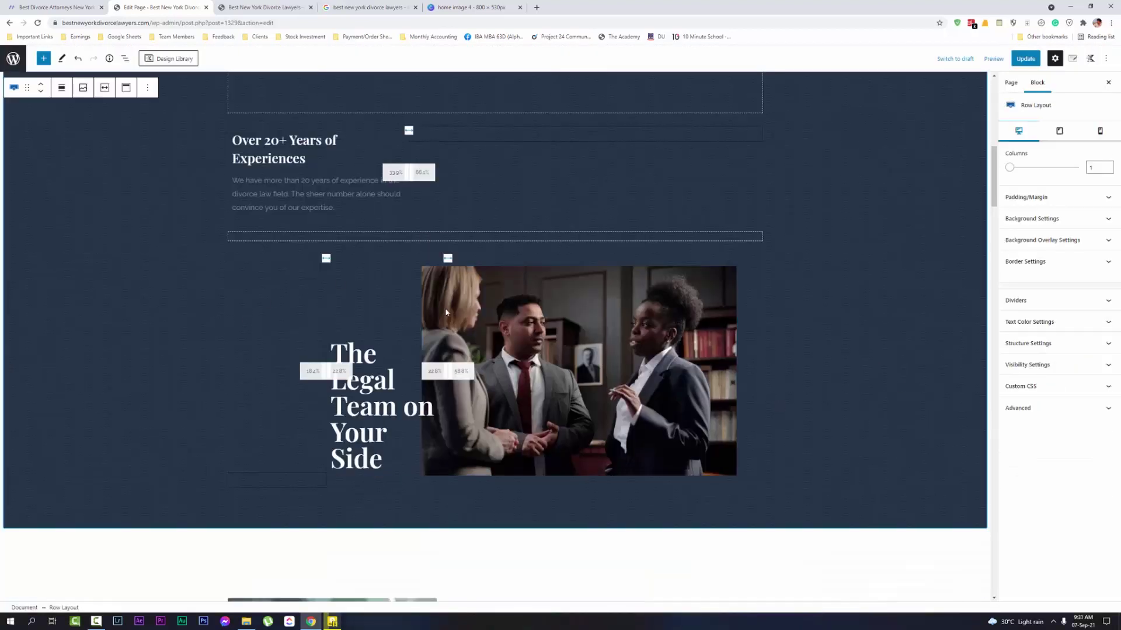
Select the chess-photo Advanced Gallery block beside 'Let Our Experience Be Your Guide' to show its settings
scroll(641, 337, up, 8)
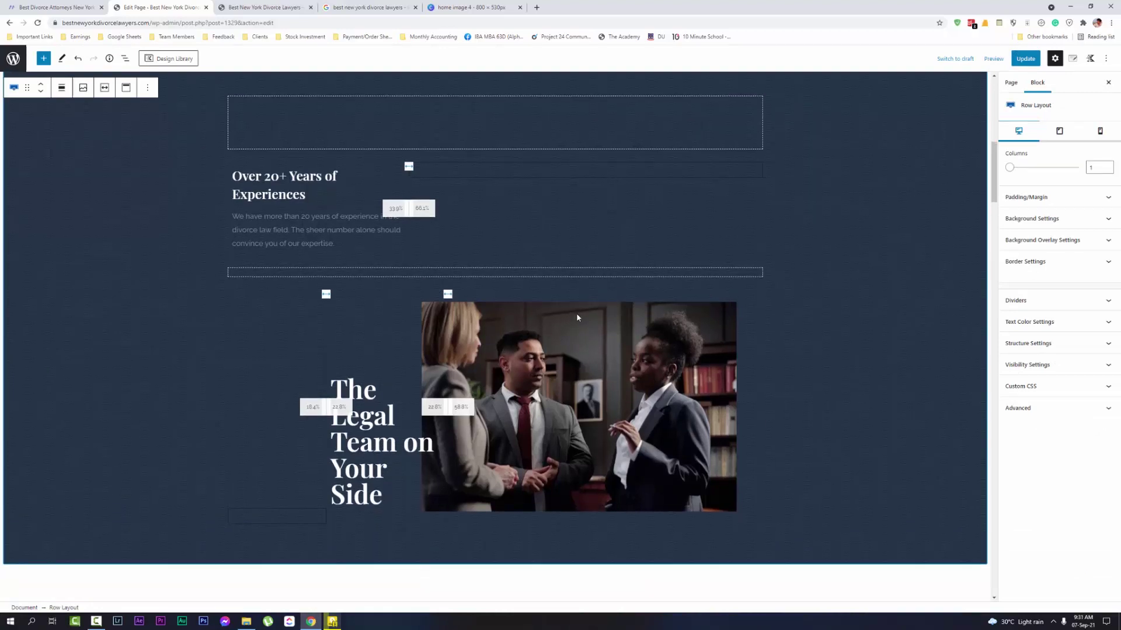
scroll(529, 243, down, 7)
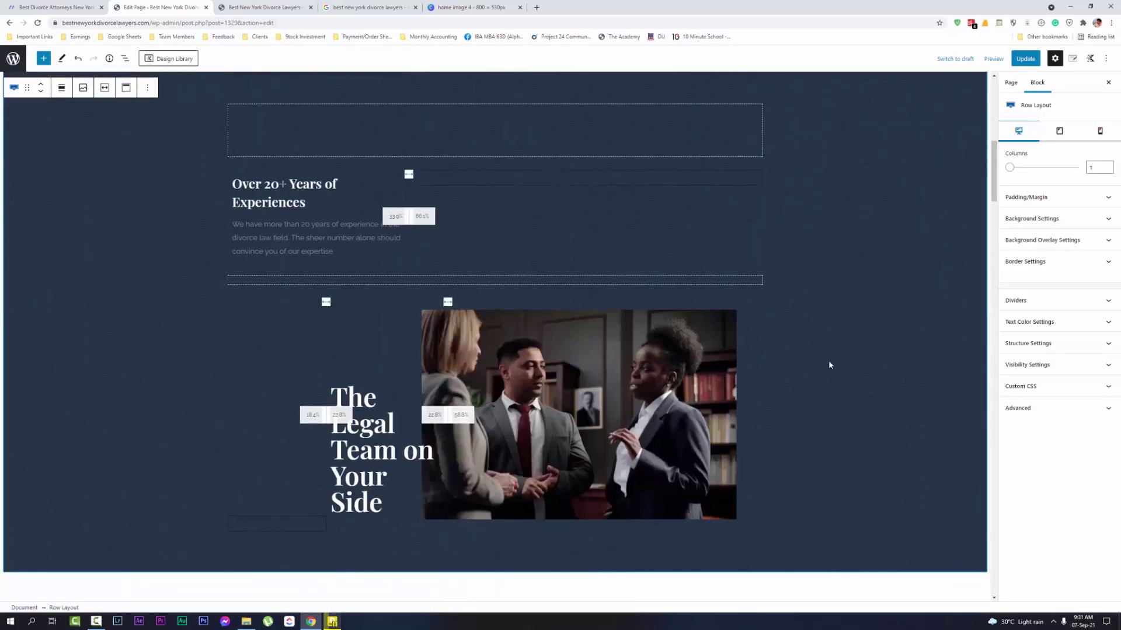
scroll(687, 388, down, 3)
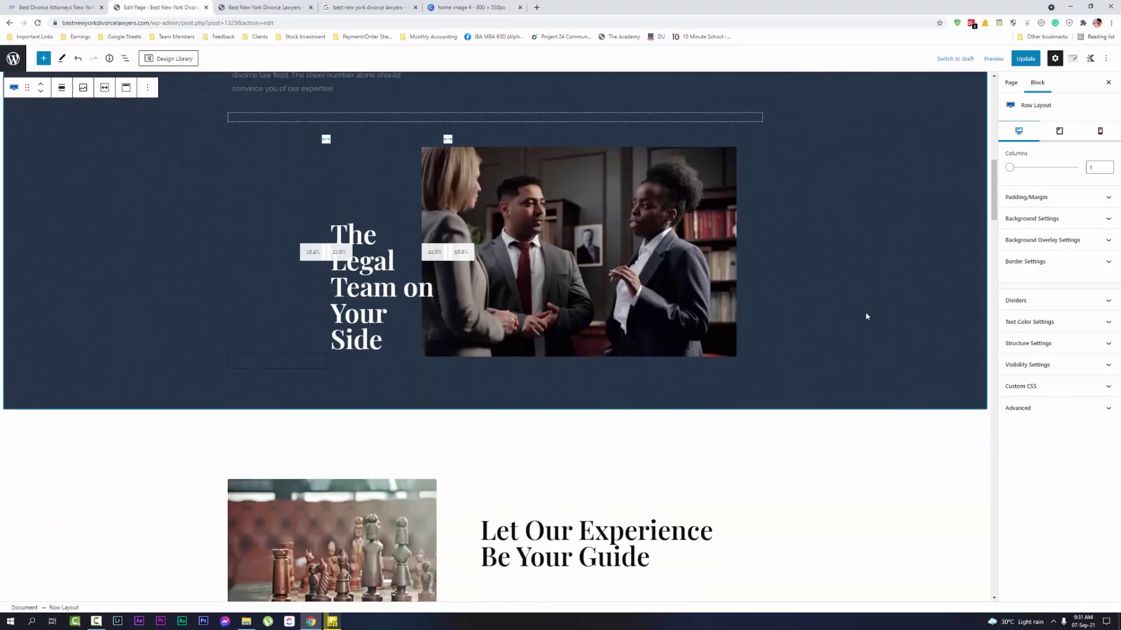
scroll(866, 315, up, 2)
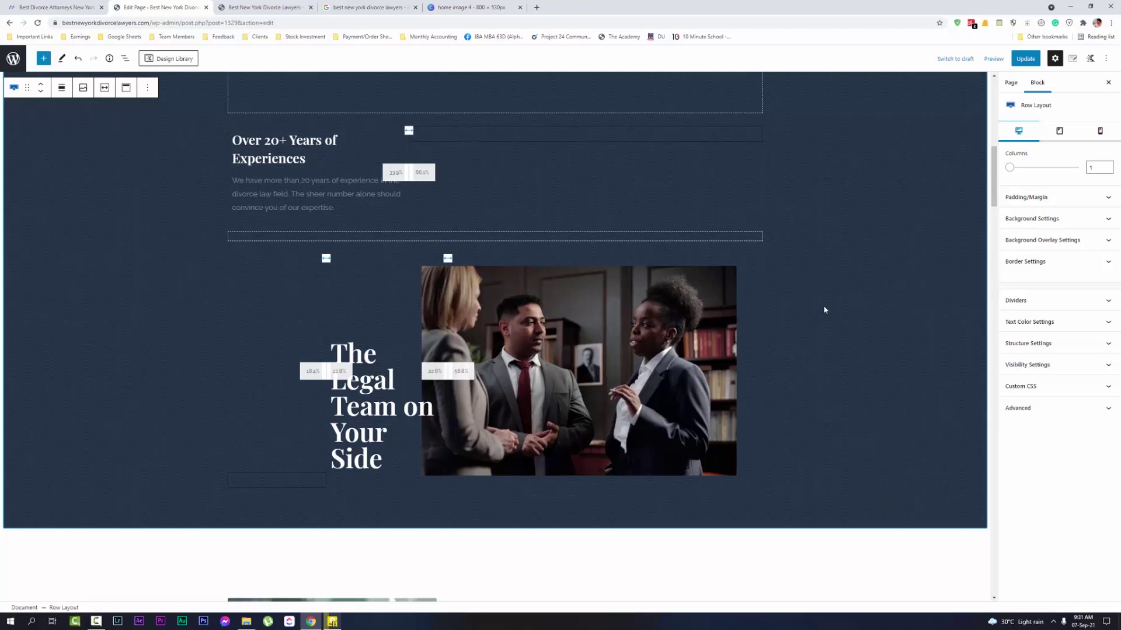
click(565, 344)
click(867, 265)
scroll(808, 312, up, 6)
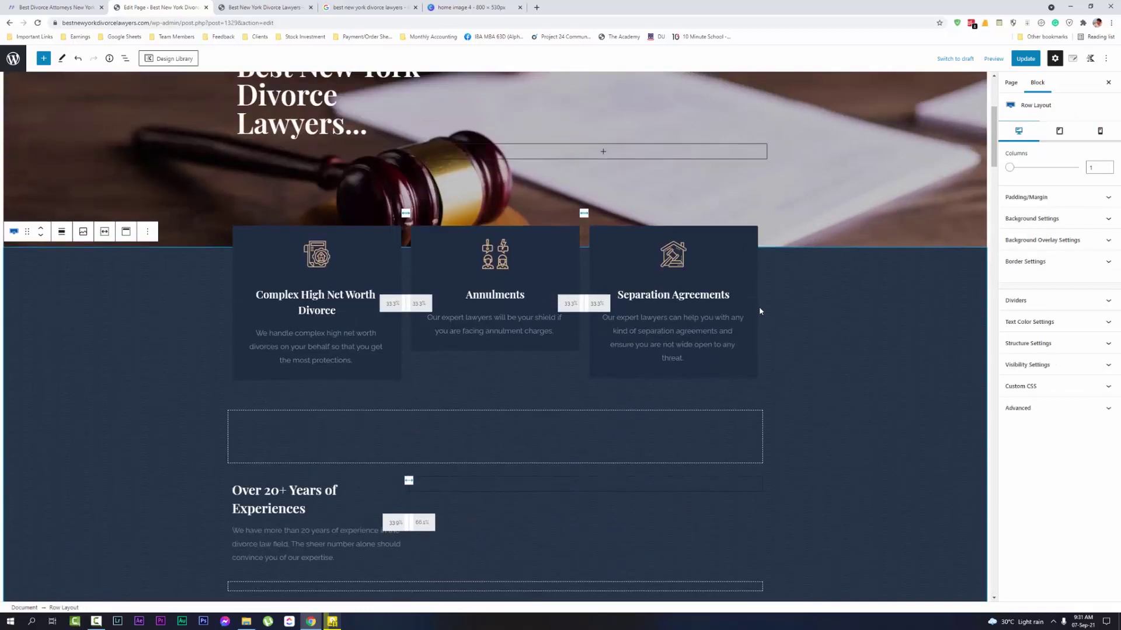
scroll(759, 306, up, 3)
scroll(748, 348, down, 10)
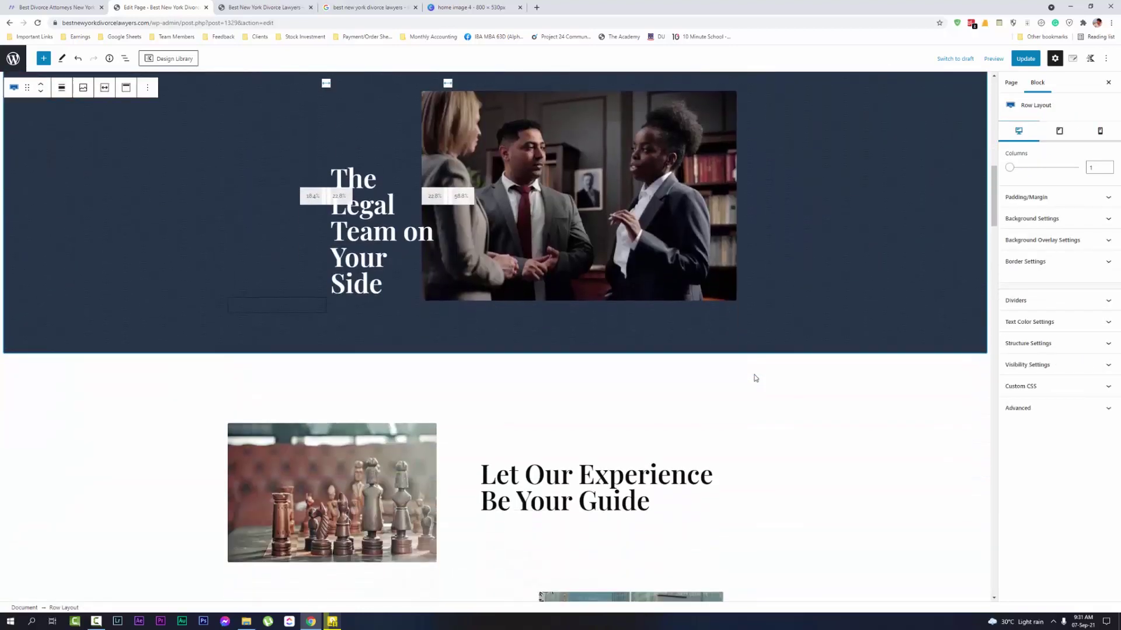
scroll(759, 362, down, 3)
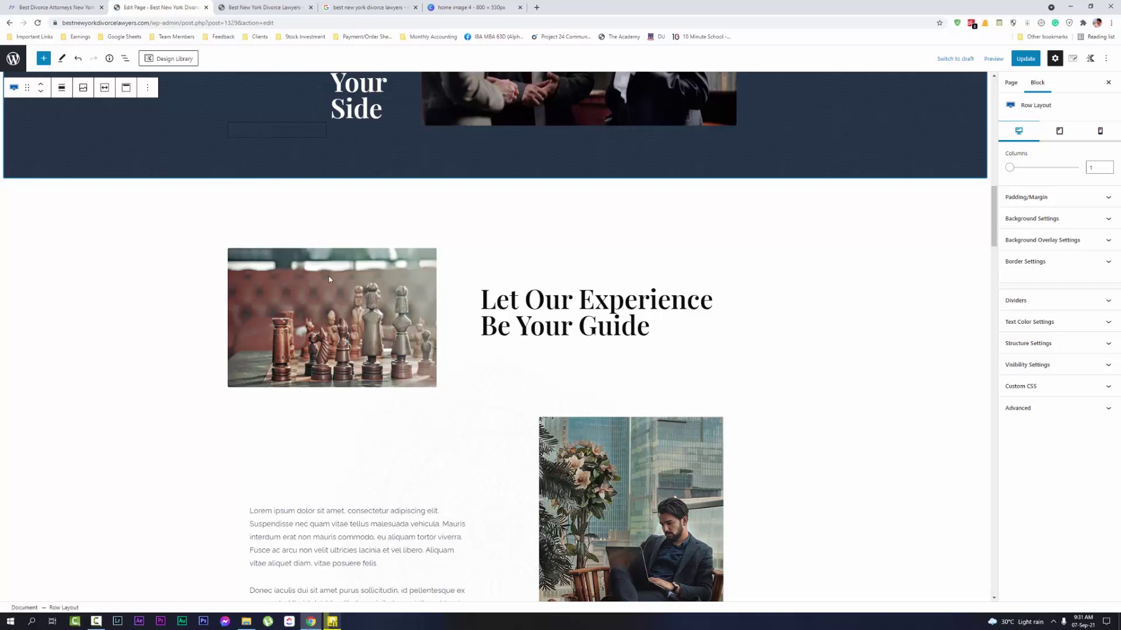
click(328, 280)
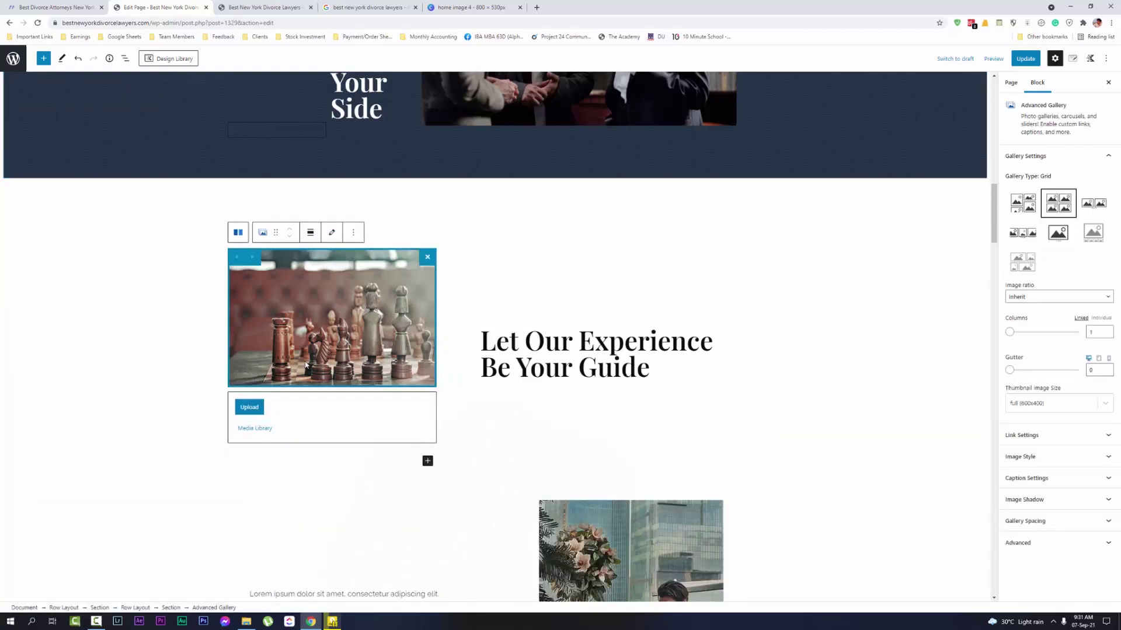
Replace the chess photo in the first gallery with the uploaded gavel image, home image 2.jpg
click(331, 232)
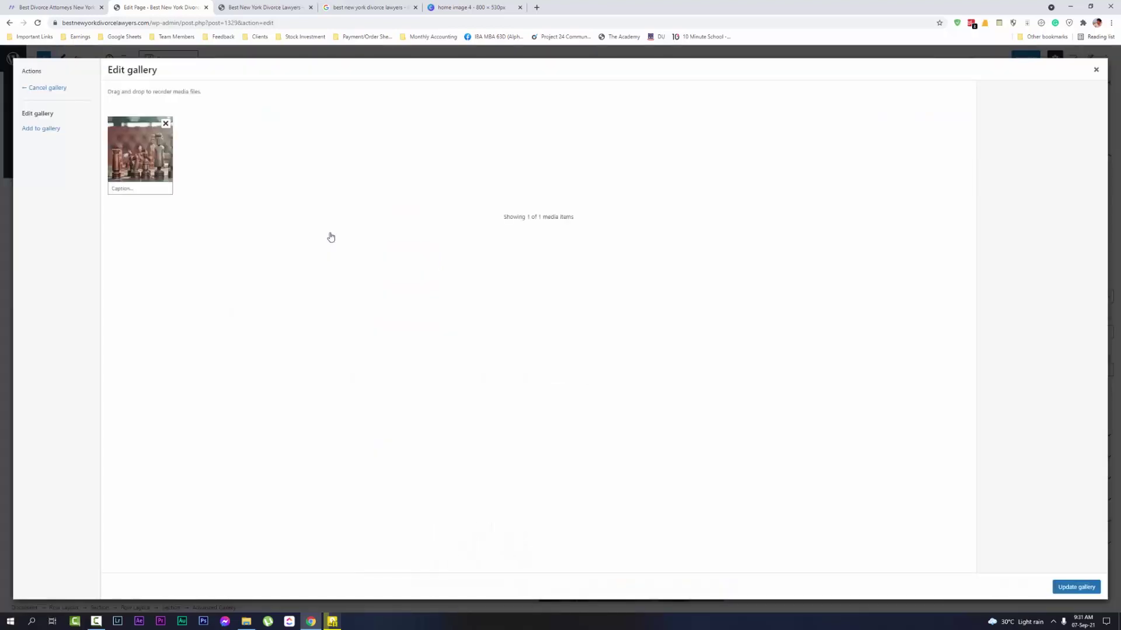
click(165, 123)
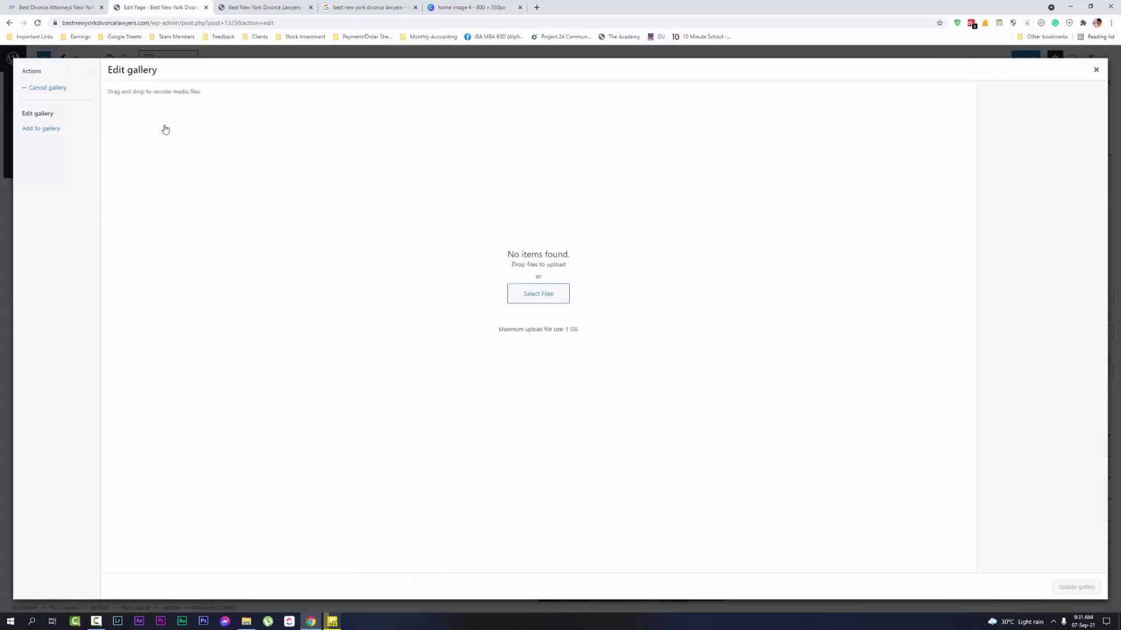
click(528, 286)
double_click(144, 148)
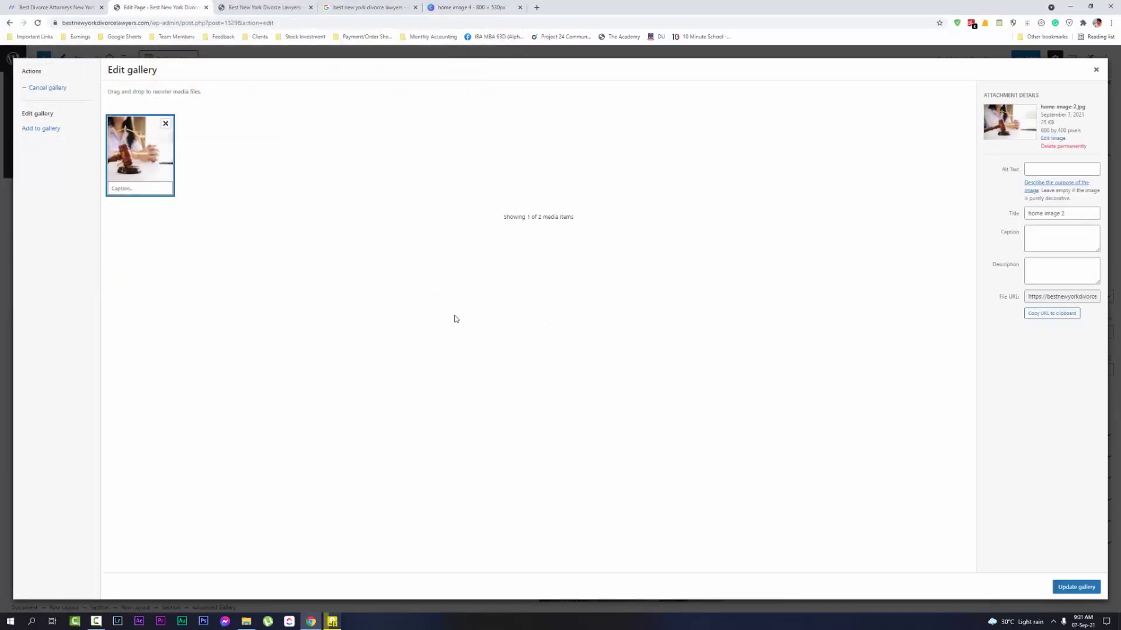
click(1072, 586)
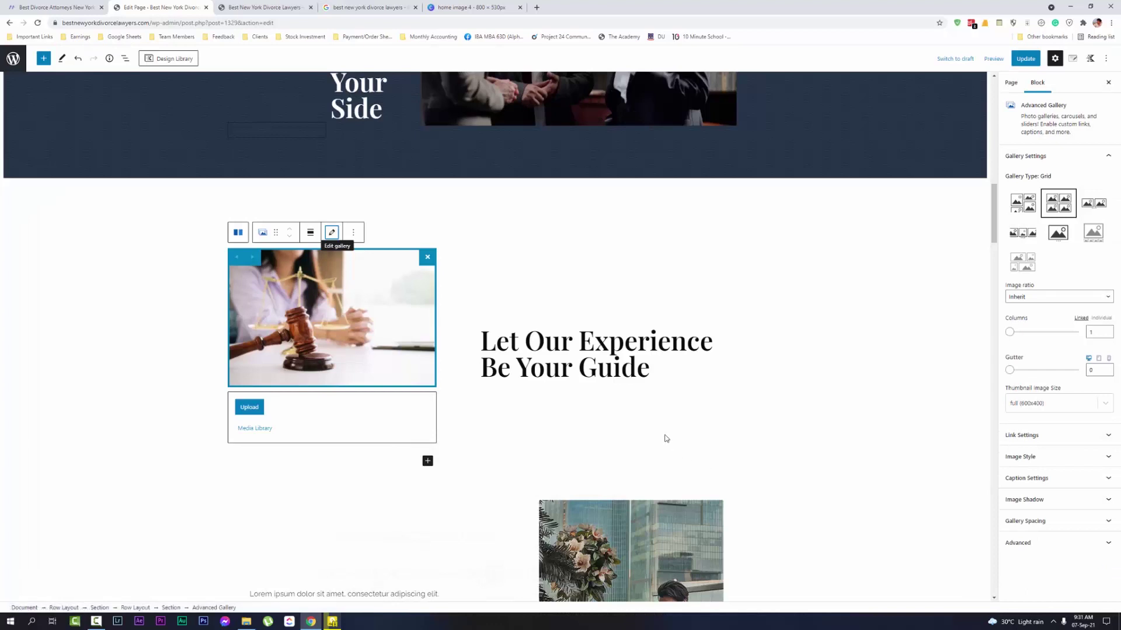
Replace the man-in-chair photo with home image 3.jpg, a man reading papers
scroll(426, 340, down, 3)
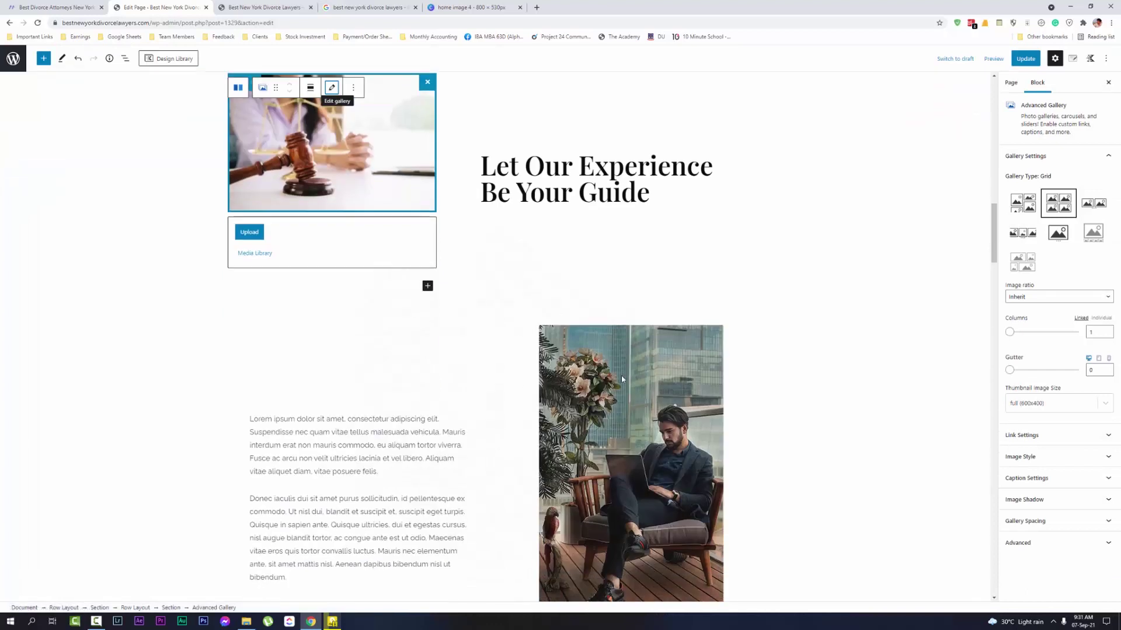
click(621, 375)
scroll(621, 376, down, 1)
click(598, 227)
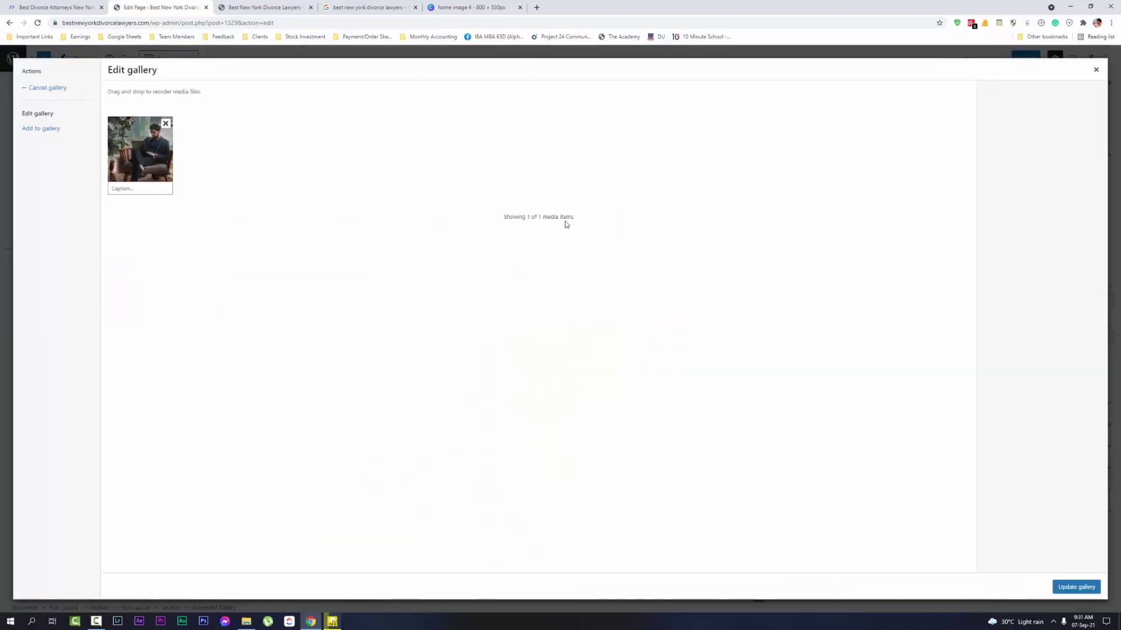
click(166, 127)
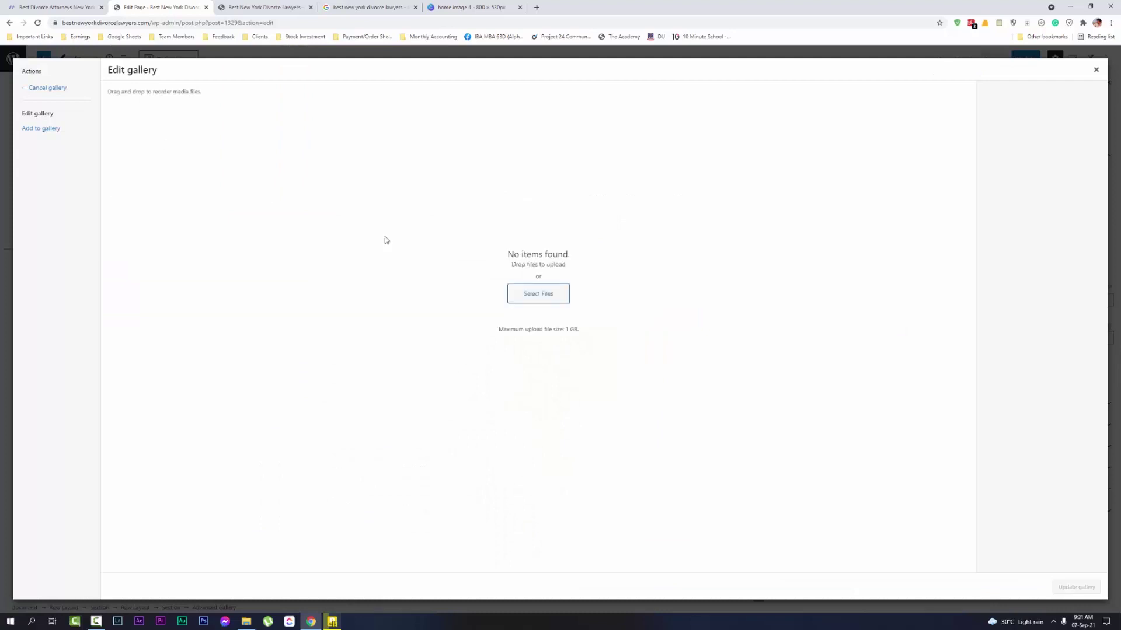
click(517, 293)
double_click(198, 147)
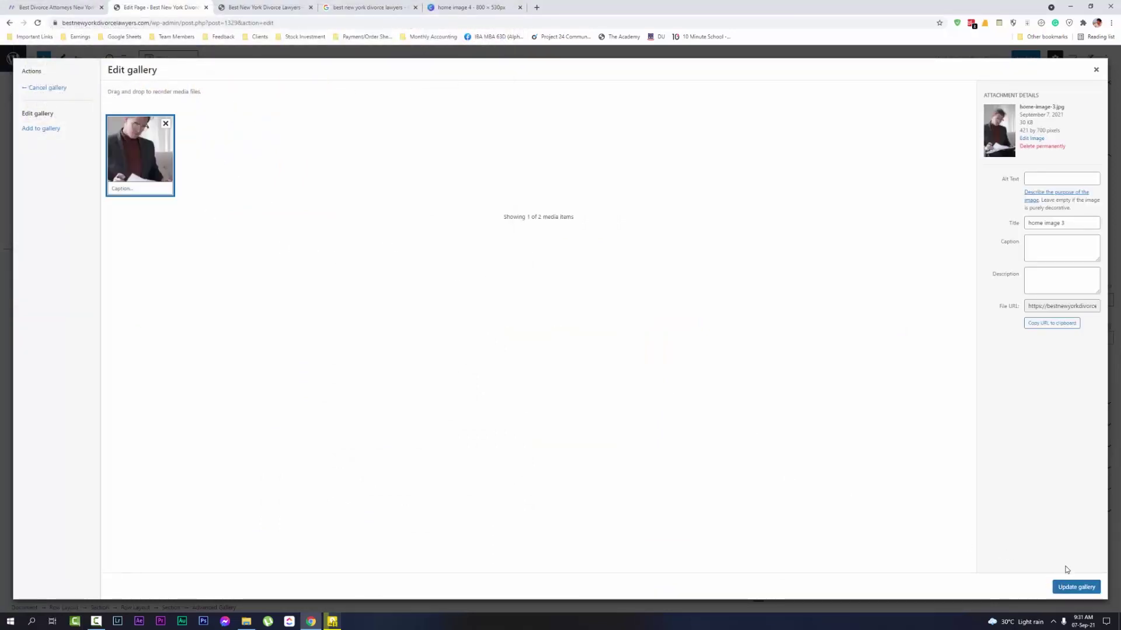
click(1077, 587)
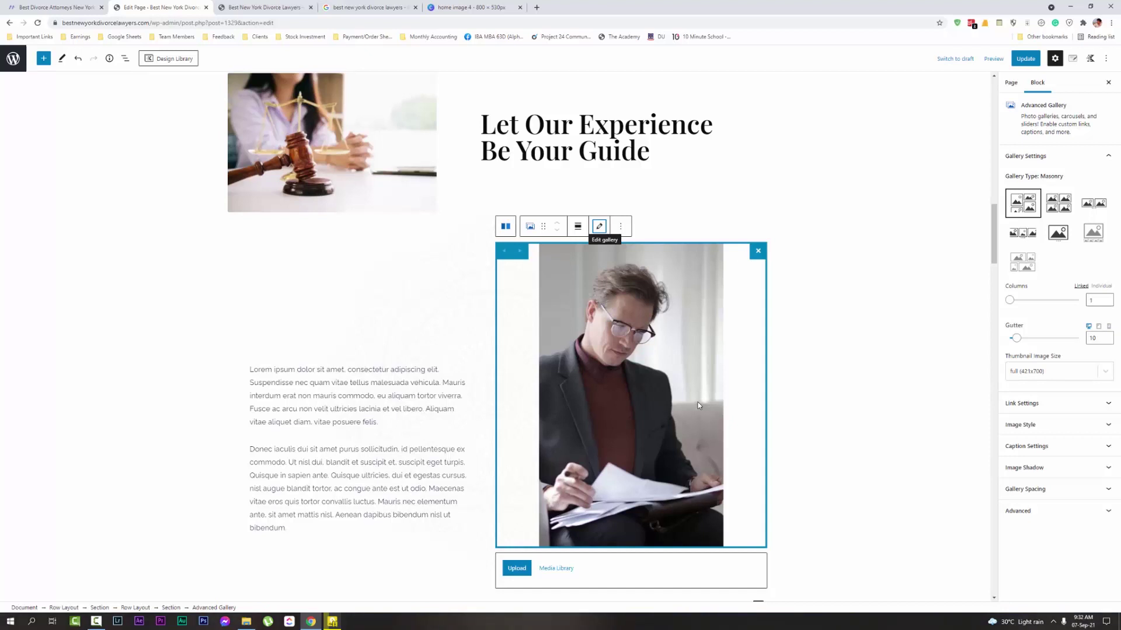
Scroll down and select the Headquarters city photo gallery
scroll(421, 175, down, 5)
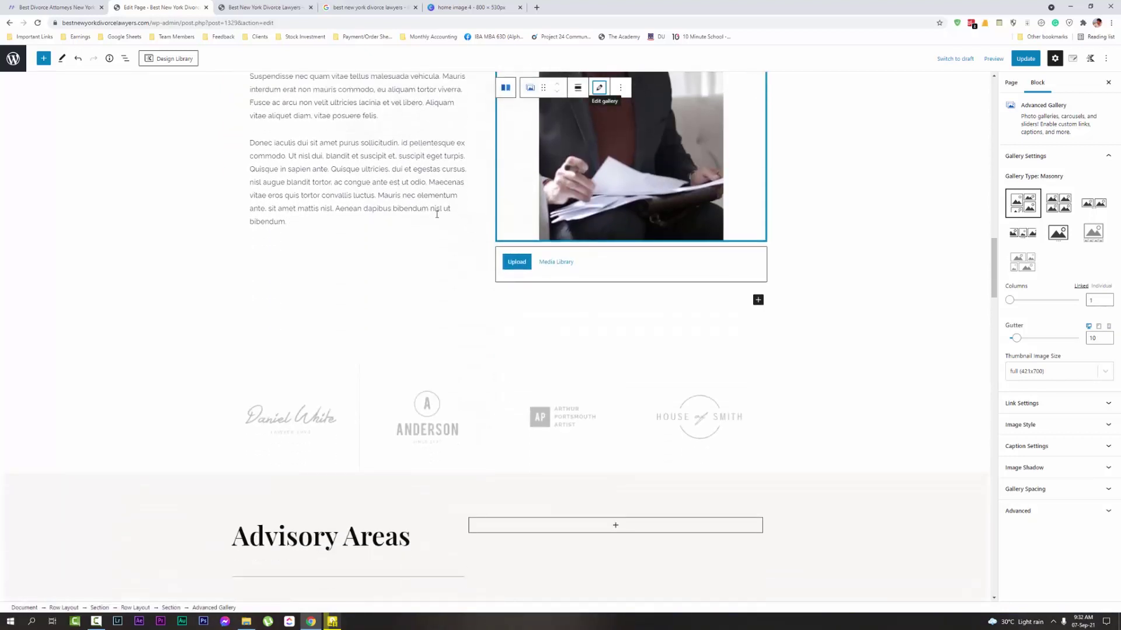
scroll(432, 222, down, 5)
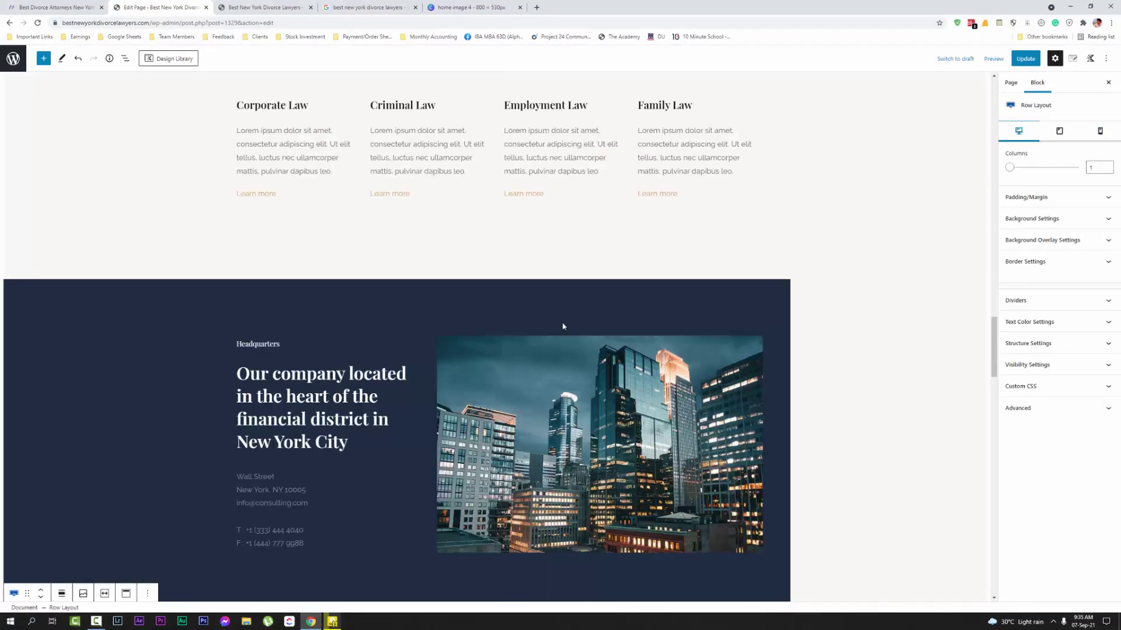
scroll(561, 430, down, 1)
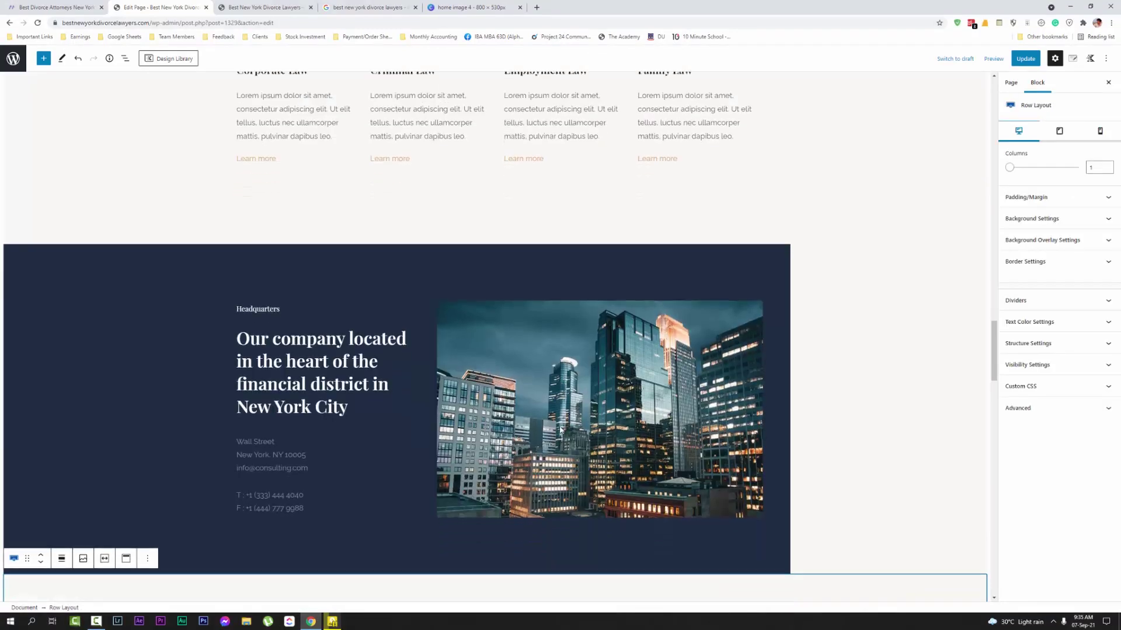
scroll(560, 430, down, 1)
click(500, 412)
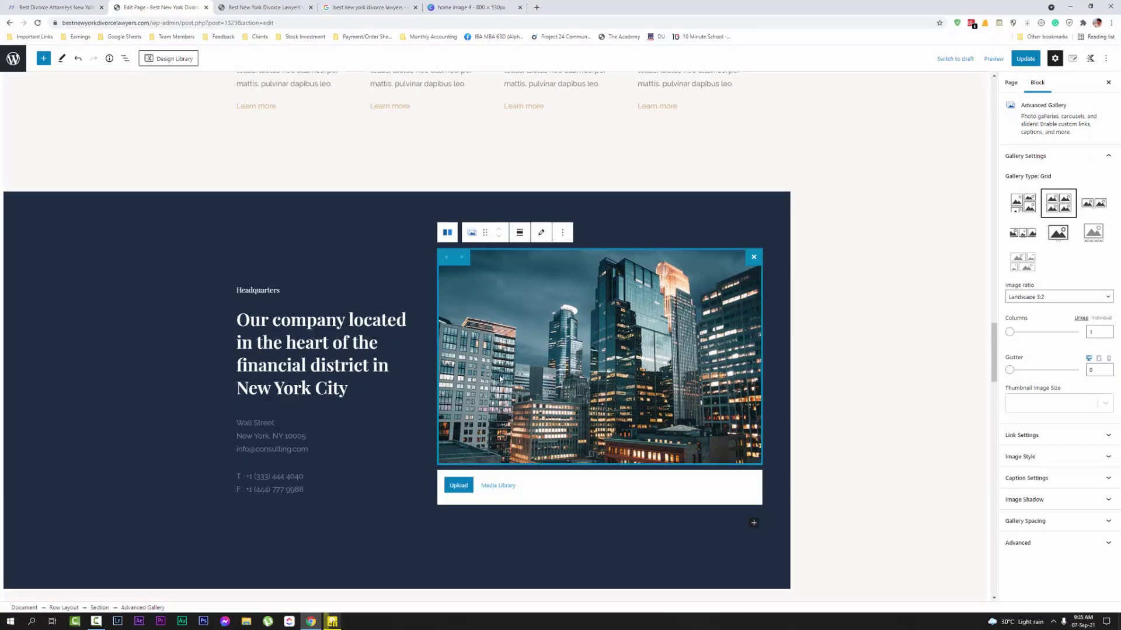
Replace the Headquarters city skyline with the Lady Justice image home image 4.jpg and update the page
click(542, 236)
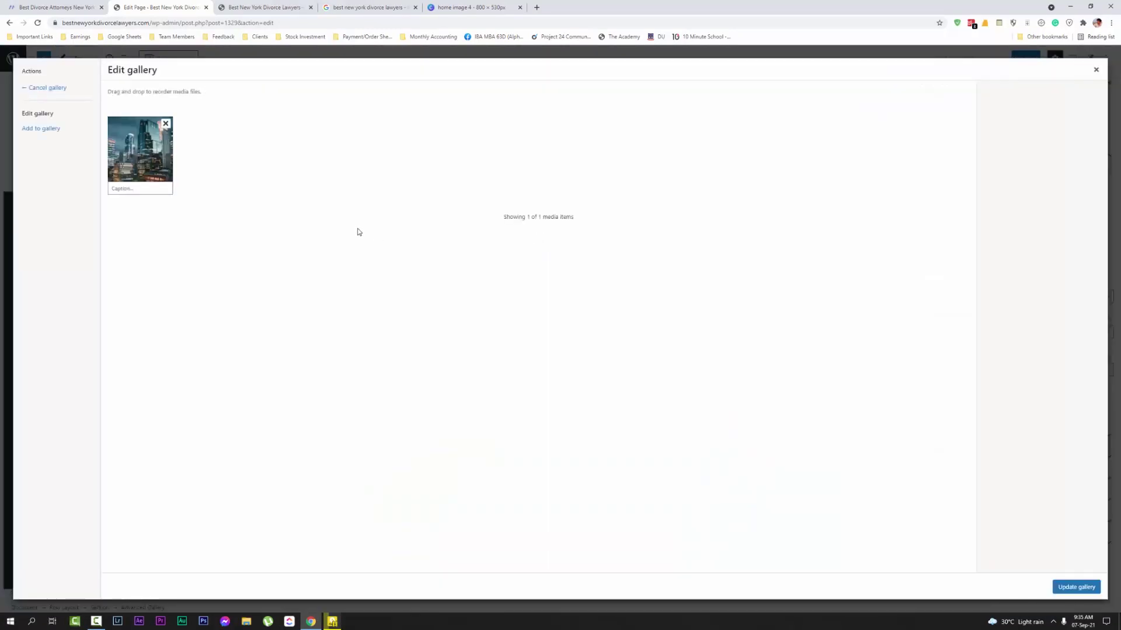
click(166, 123)
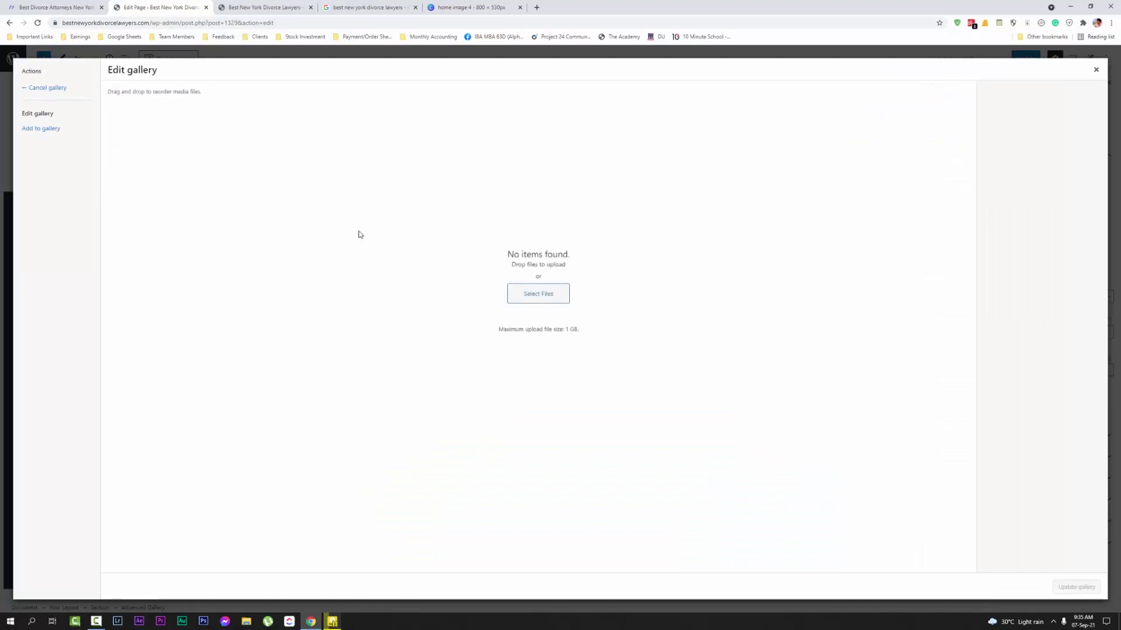
click(520, 294)
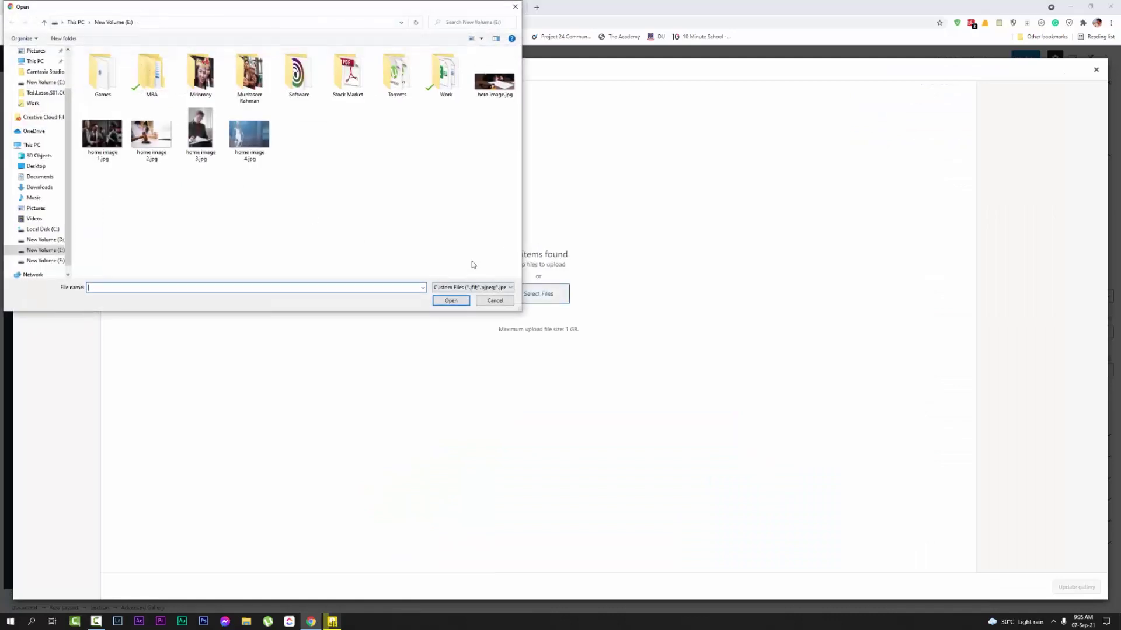
click(252, 133)
double_click(251, 133)
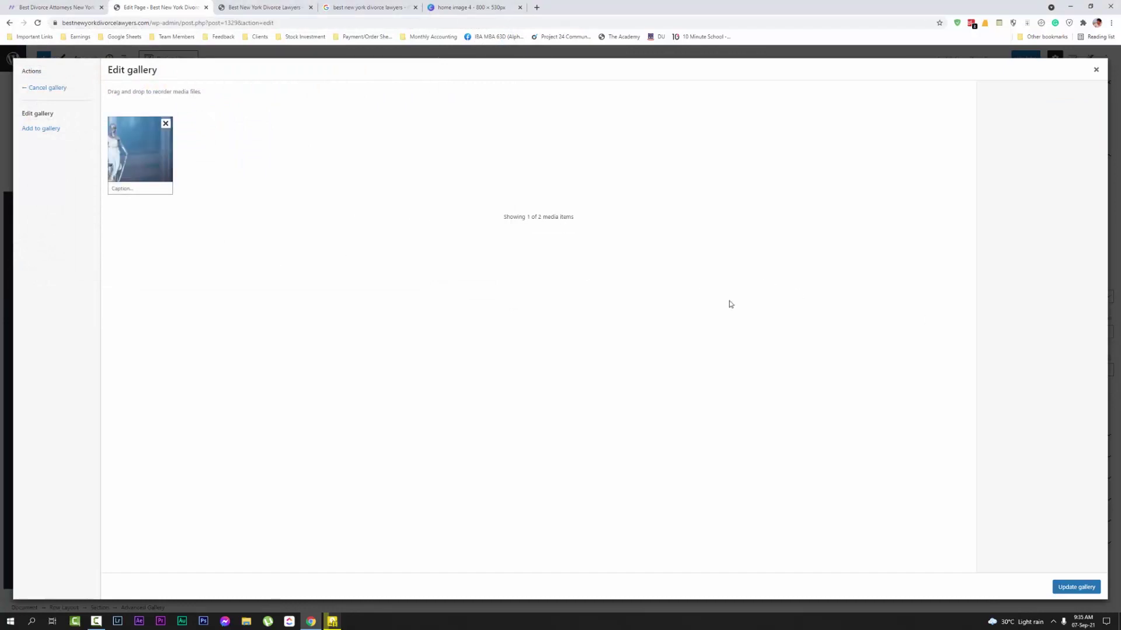
click(150, 171)
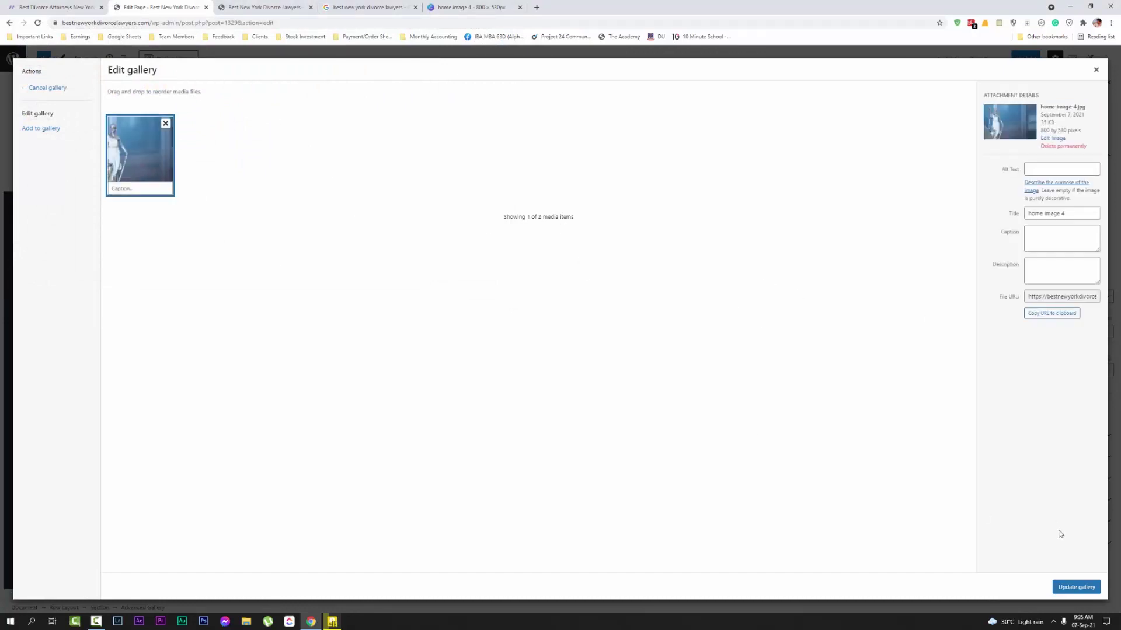
click(1076, 587)
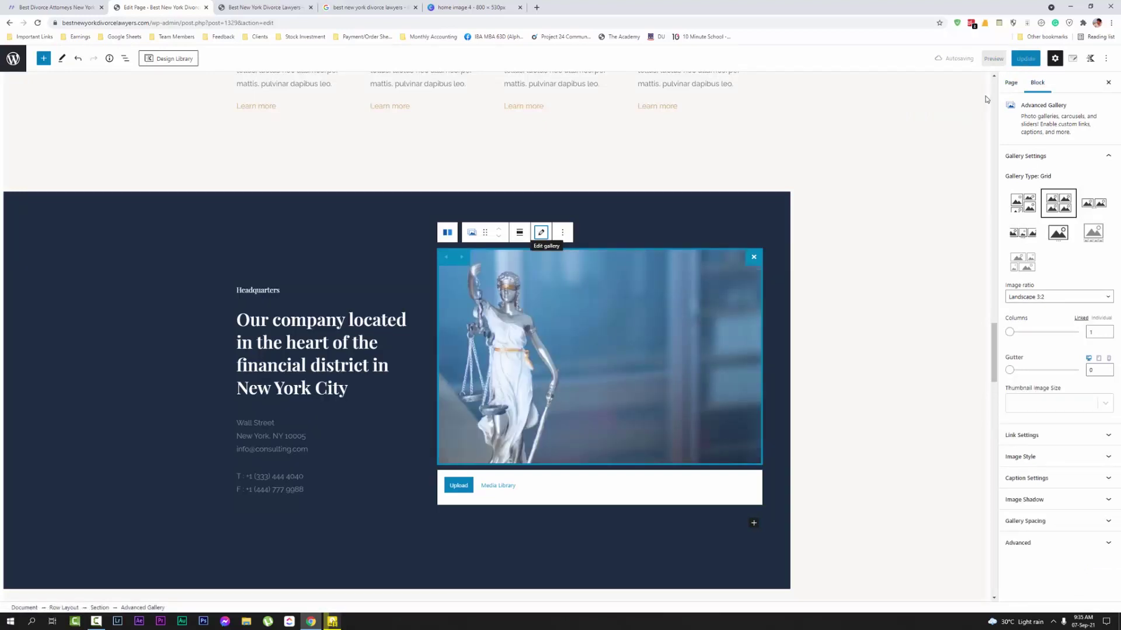
click(1025, 58)
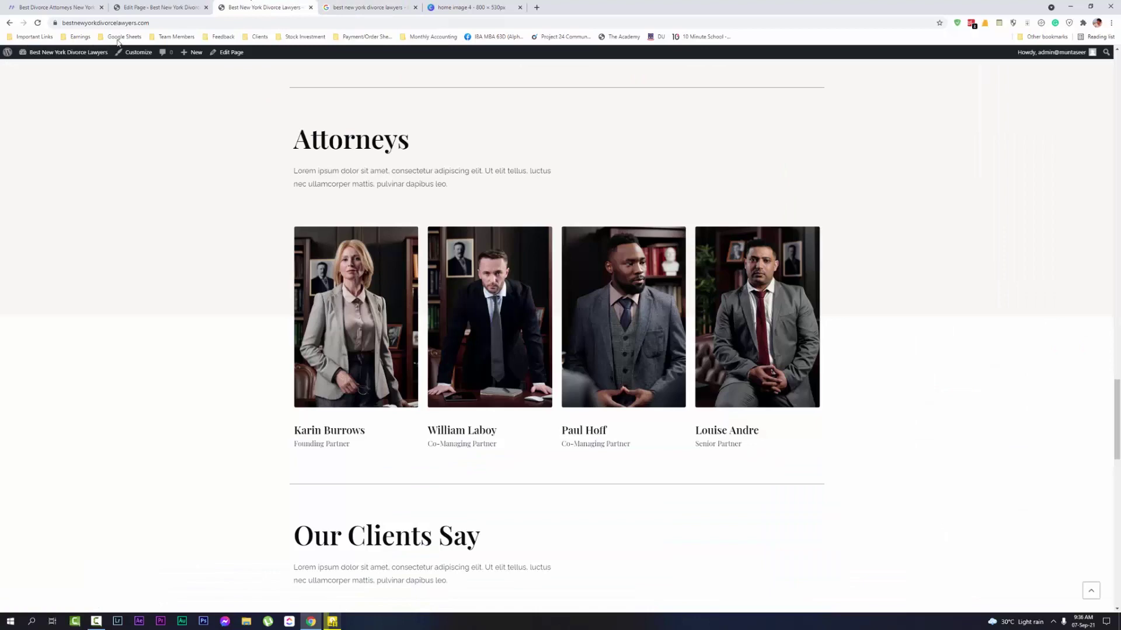
click(250, 7)
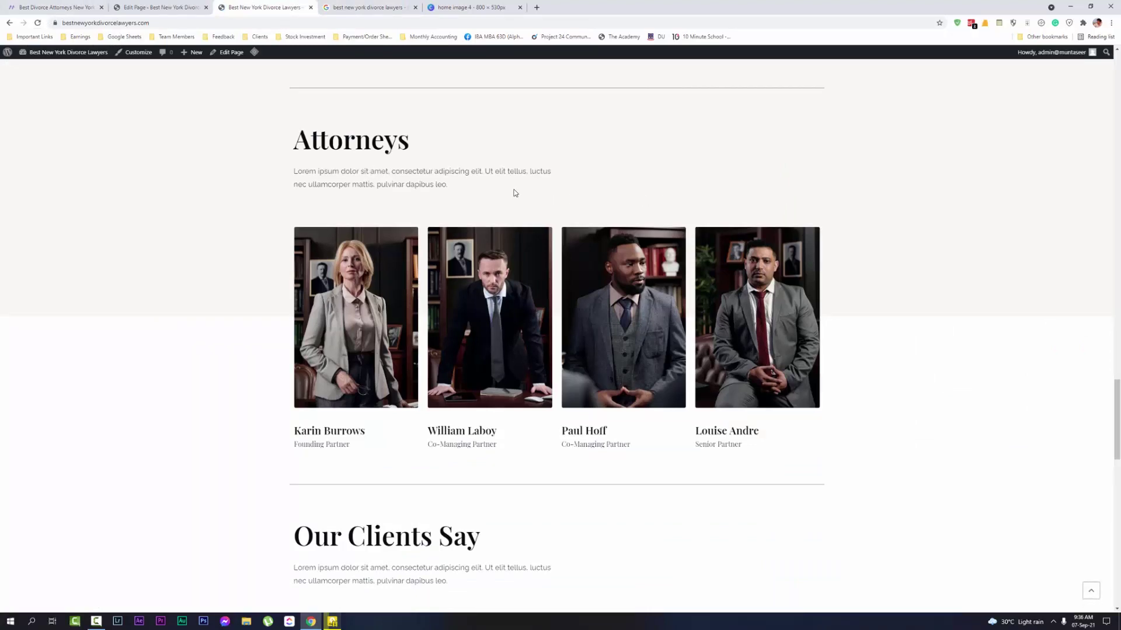
scroll(515, 193, up, 15)
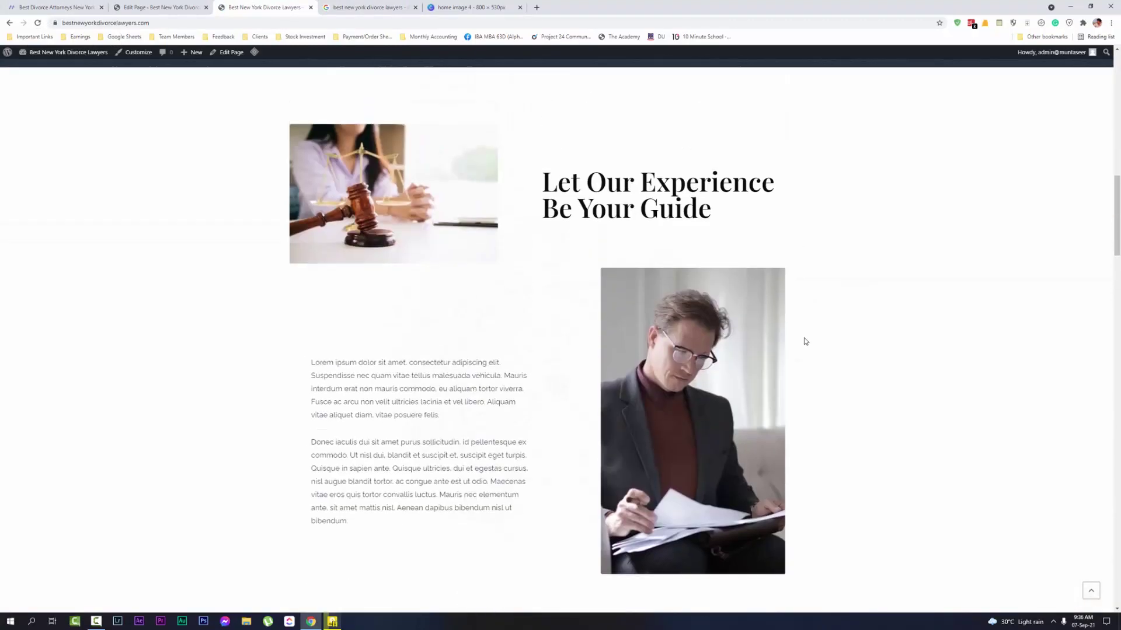
scroll(806, 342, up, 15)
scroll(723, 307, down, 11)
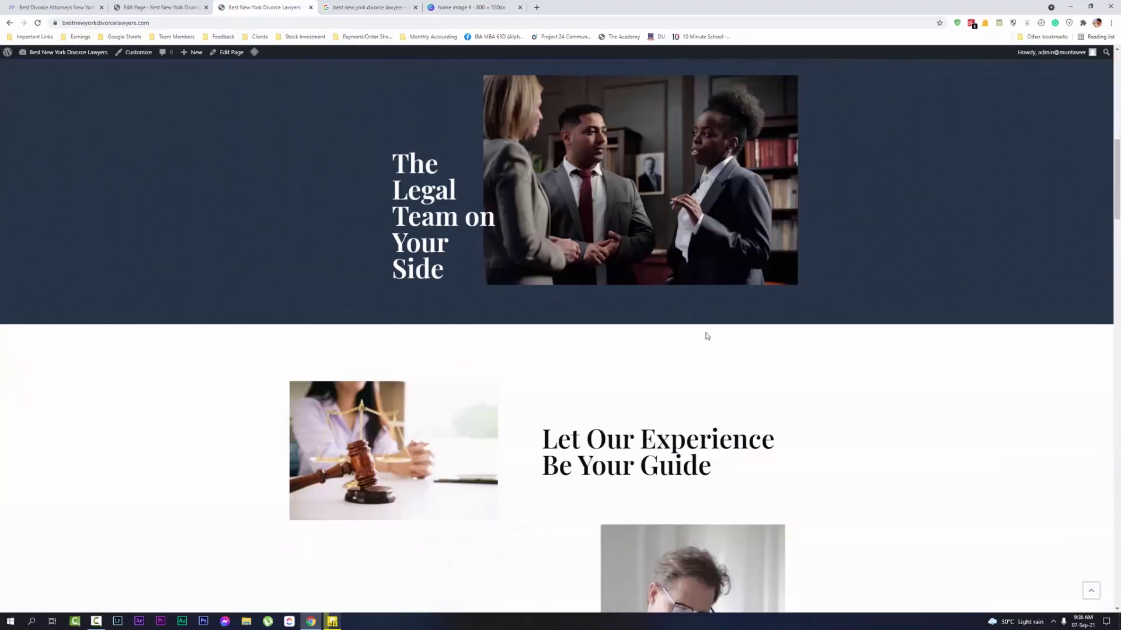
scroll(700, 333, down, 10)
scroll(674, 300, up, 3)
scroll(385, 339, down, 8)
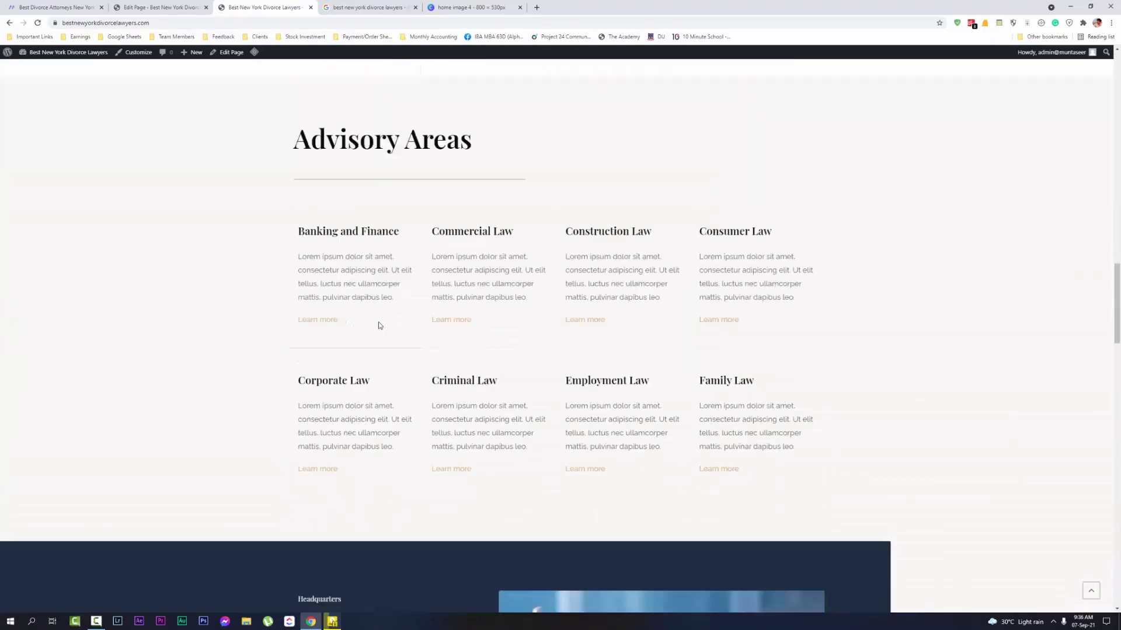
scroll(379, 325, down, 8)
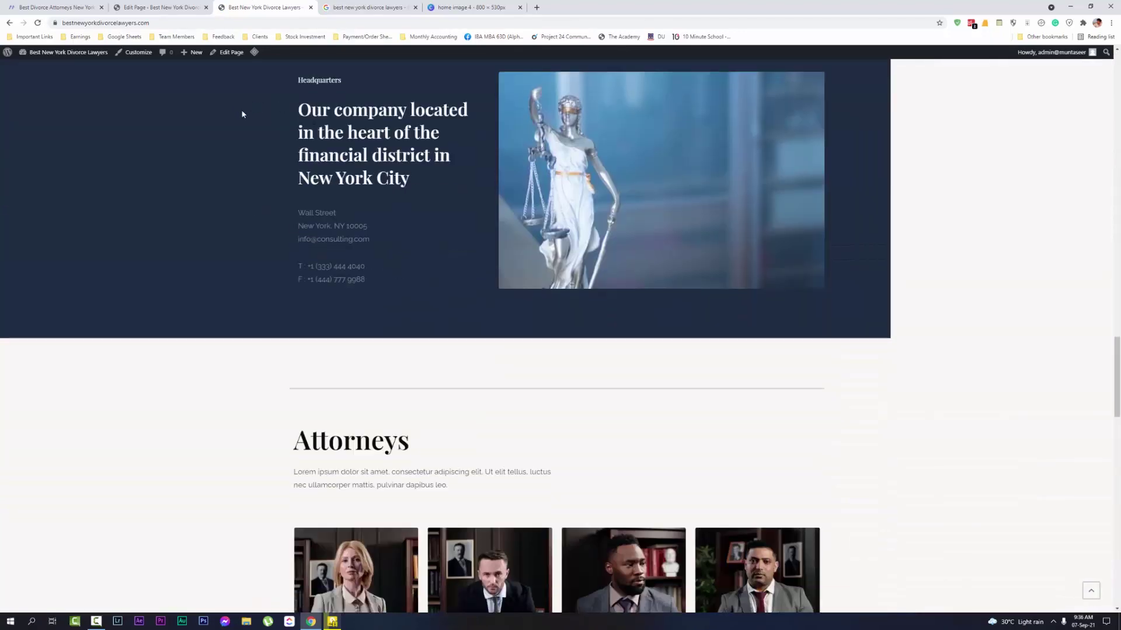
scroll(242, 114, down, 8)
scroll(652, 274, up, 4)
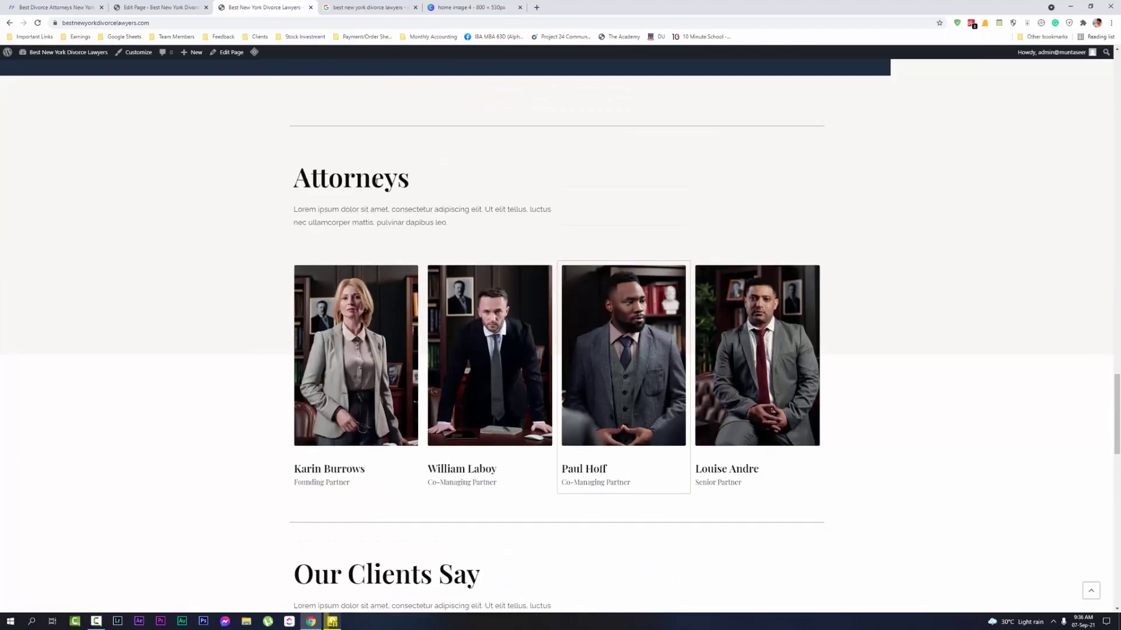
scroll(837, 435, down, 4)
Back in the page editor, remove the row holding the Attorneys heading
click(161, 7)
scroll(650, 293, down, 6)
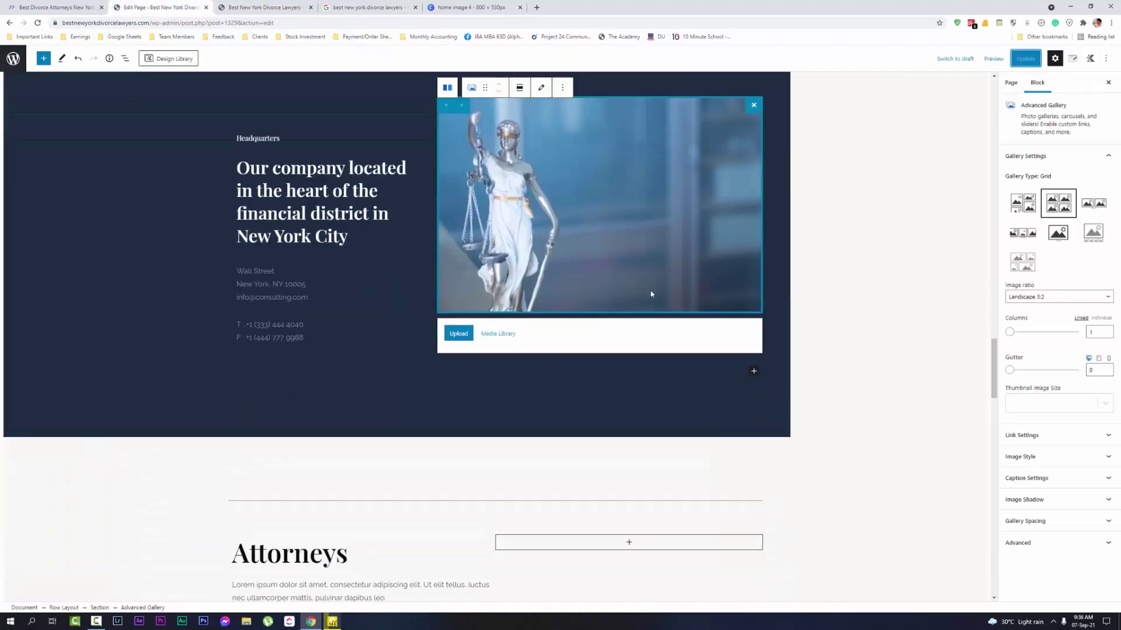
click(527, 327)
scroll(527, 326, down, 2)
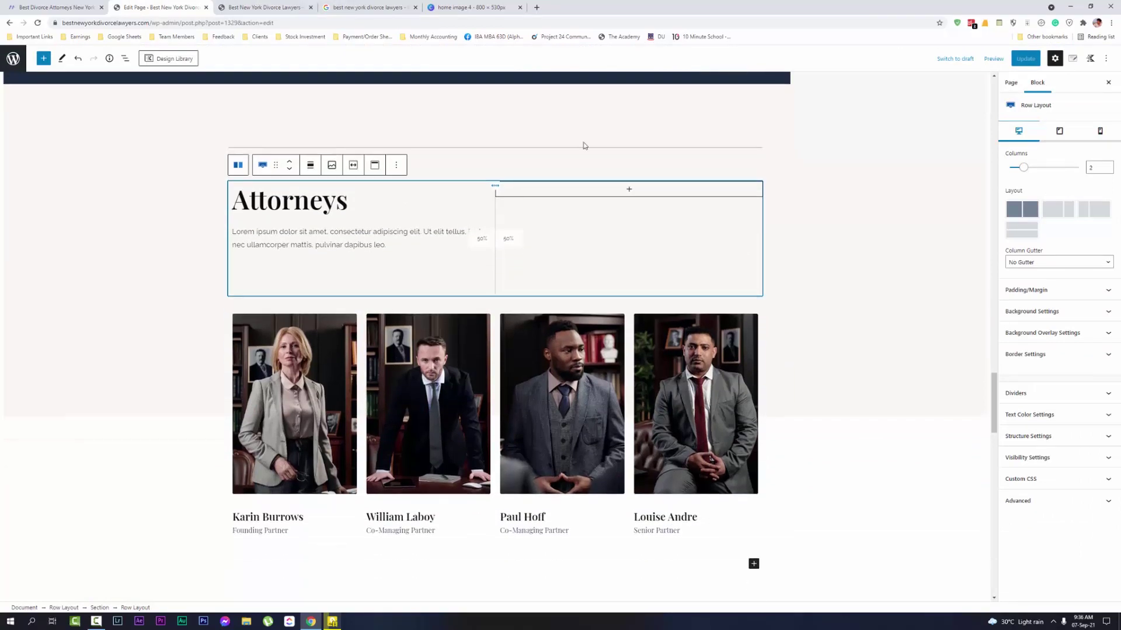
click(584, 149)
click(393, 176)
click(394, 167)
click(416, 358)
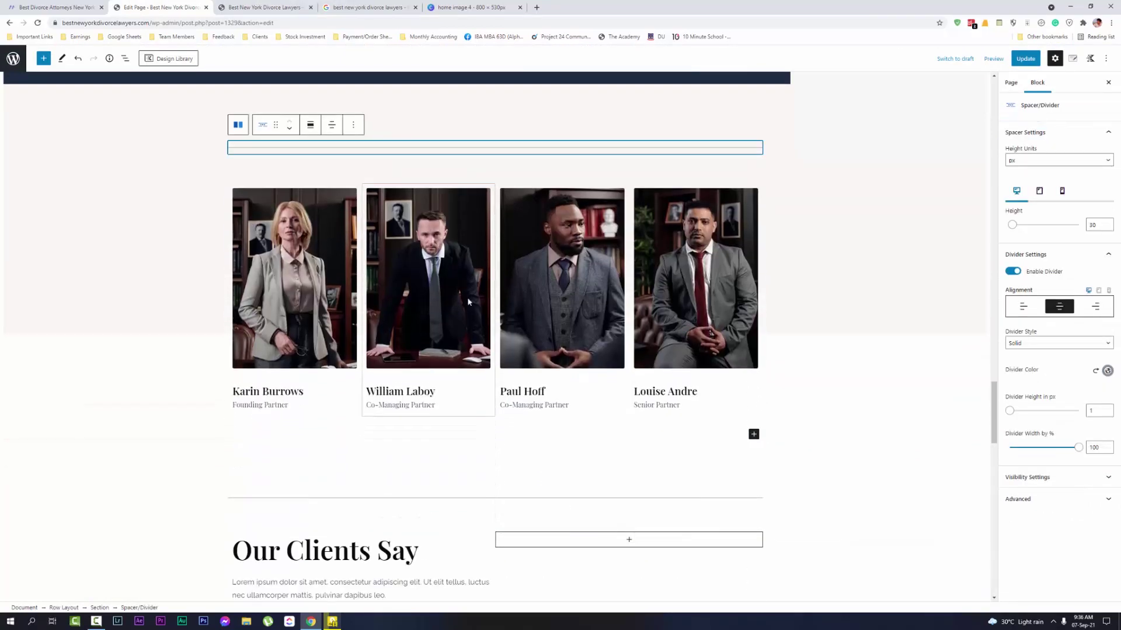
Remove the row of four attorney profile cards
click(765, 178)
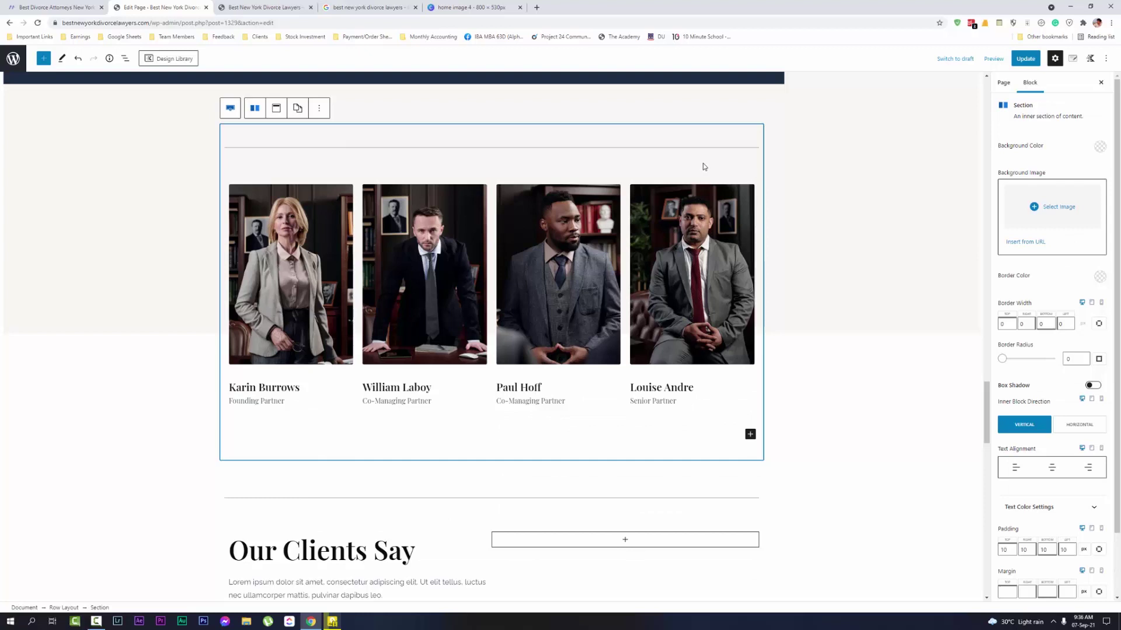
click(319, 108)
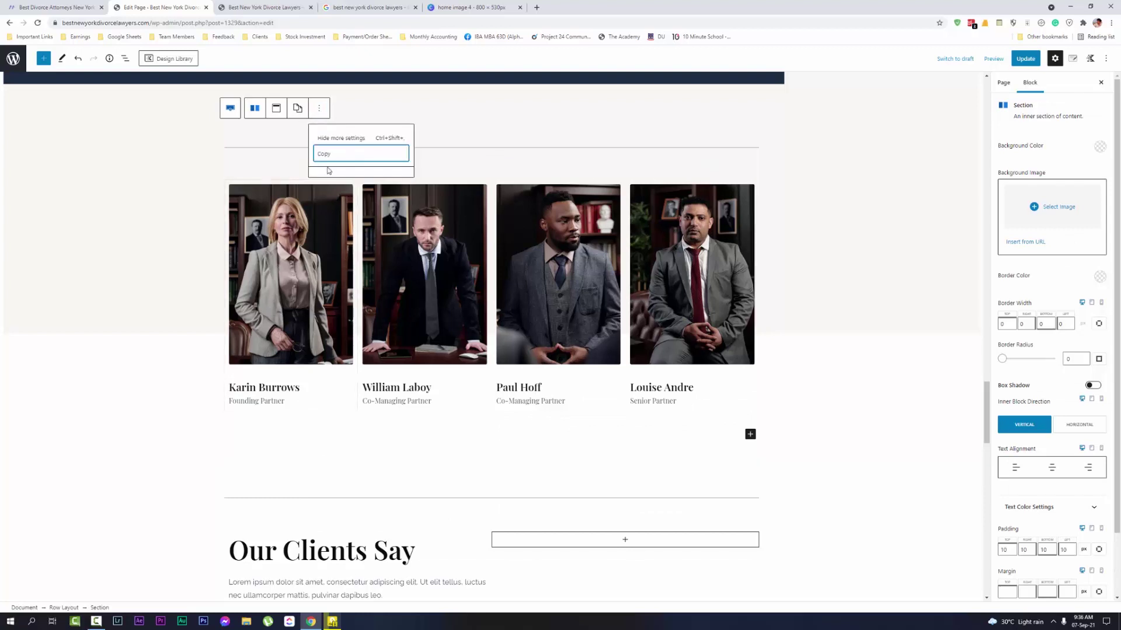
click(344, 156)
click(380, 175)
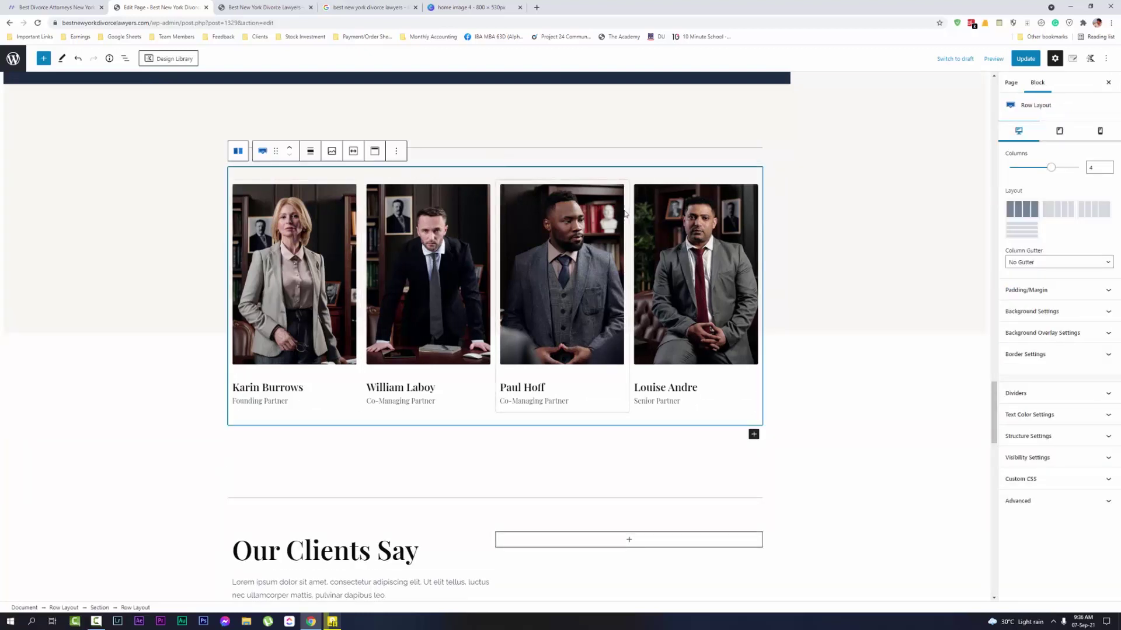
scroll(650, 317, up, 1)
click(397, 193)
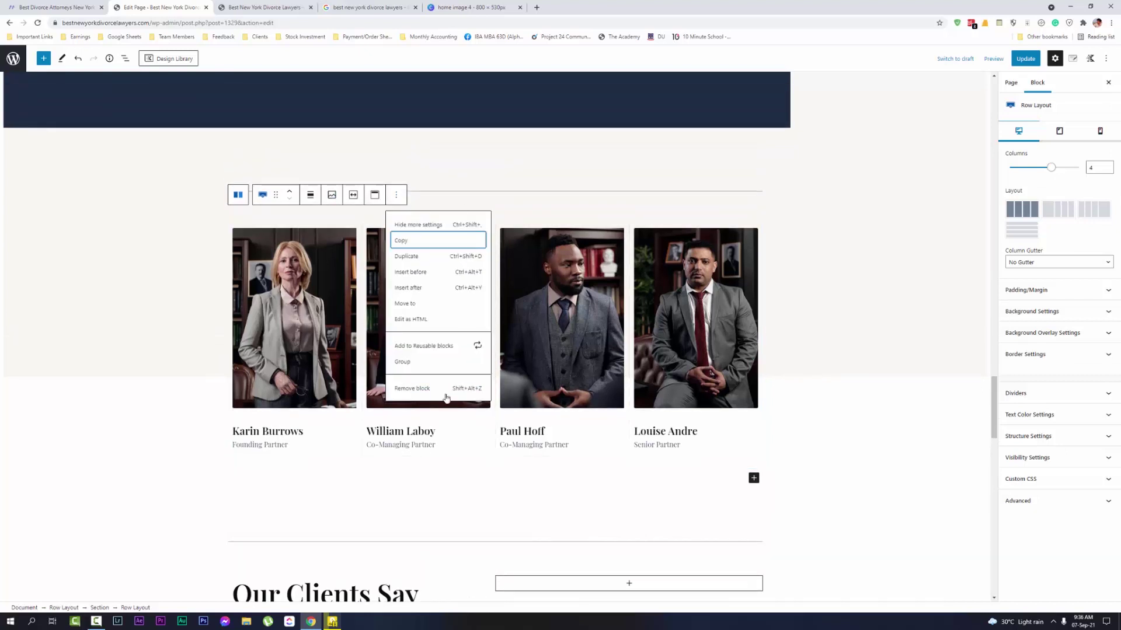
click(444, 386)
Select the section containing the Our Clients Say heading
click(513, 222)
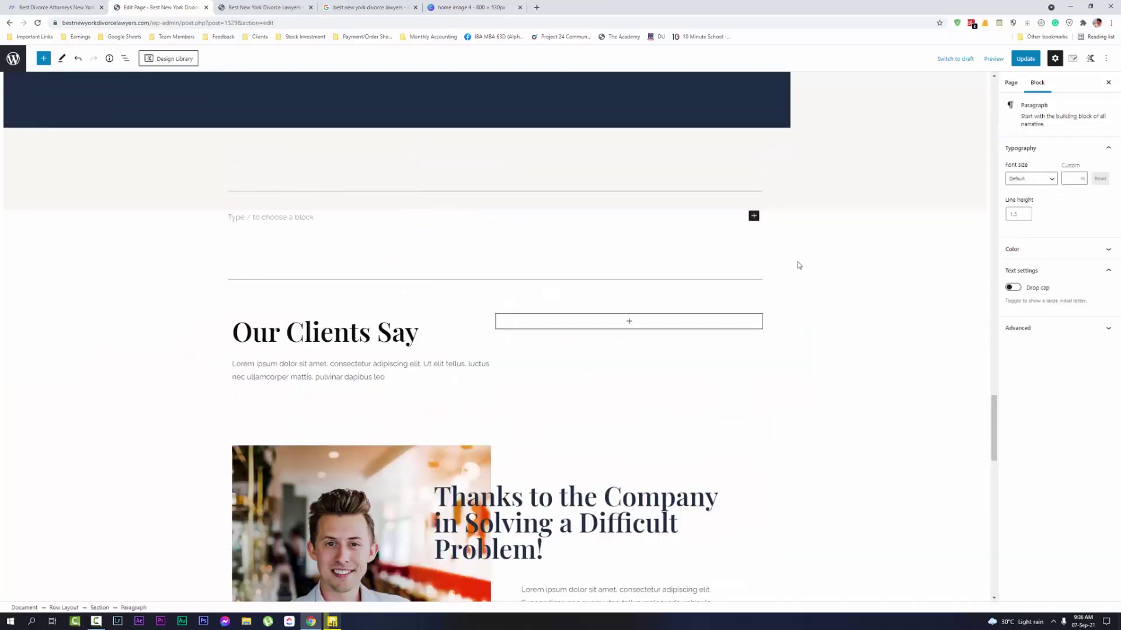
click(661, 278)
click(668, 261)
click(671, 257)
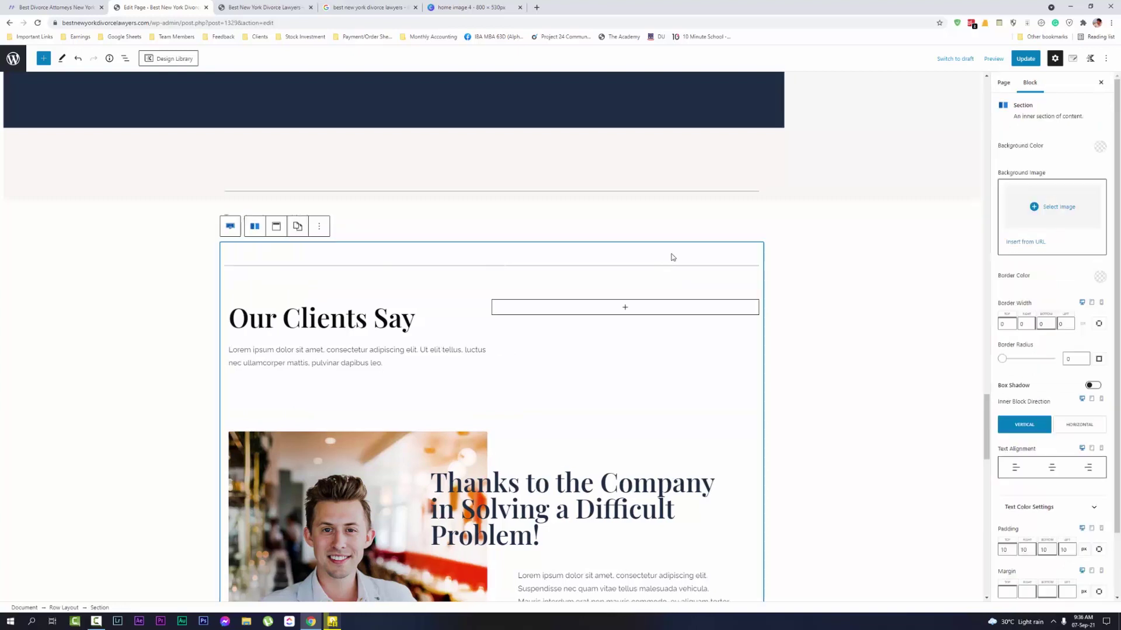
click(319, 229)
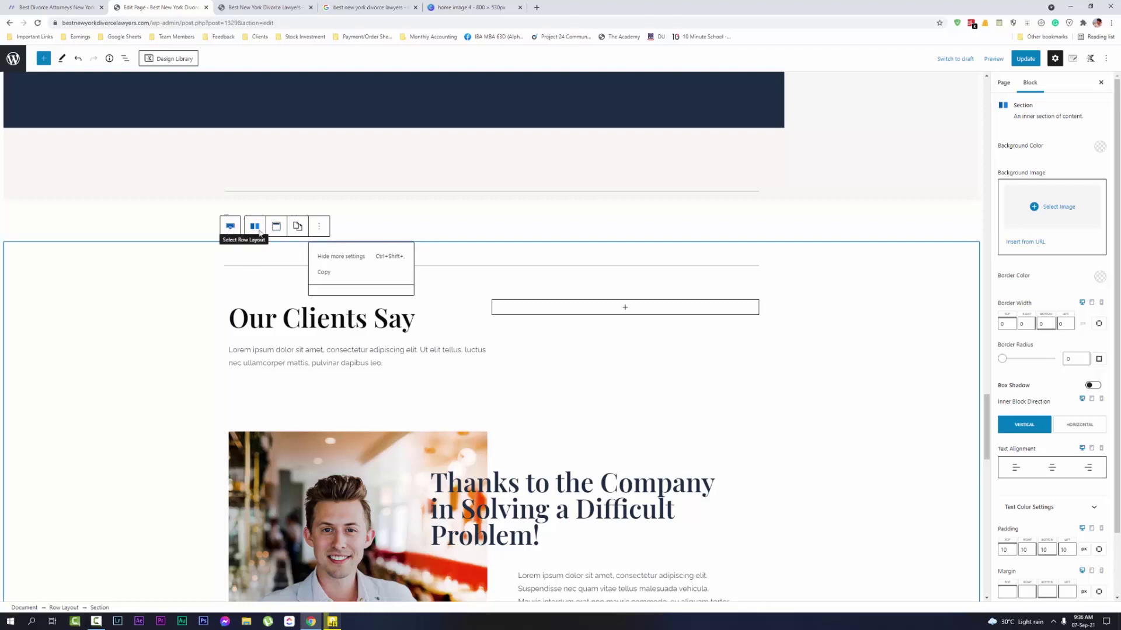
Remove the Our Clients Say heading row
click(670, 266)
click(737, 286)
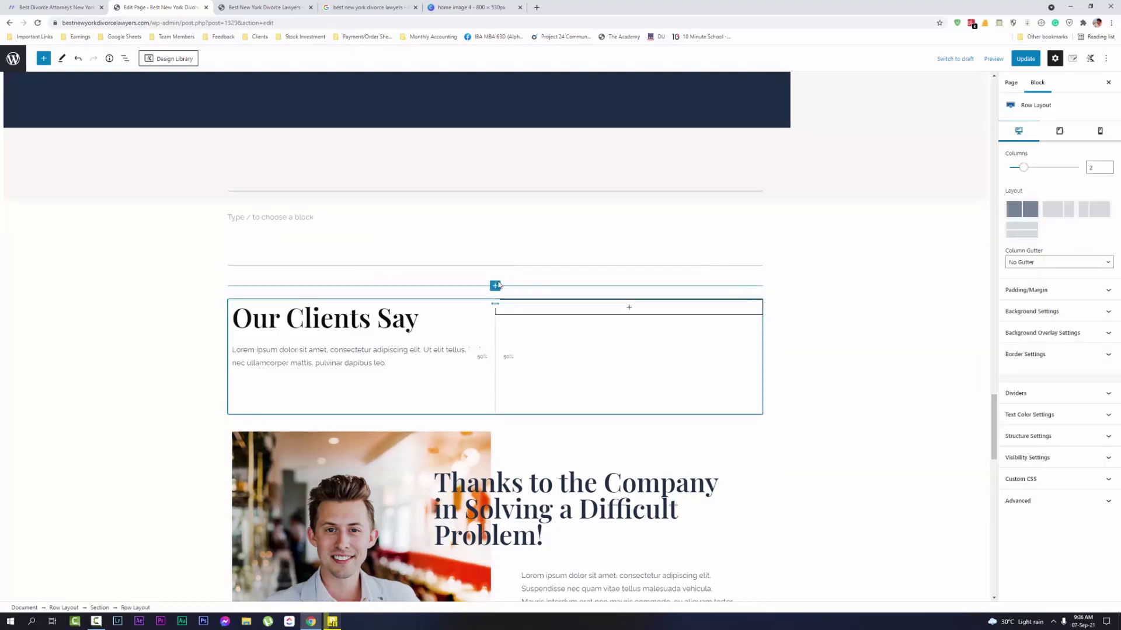
click(395, 283)
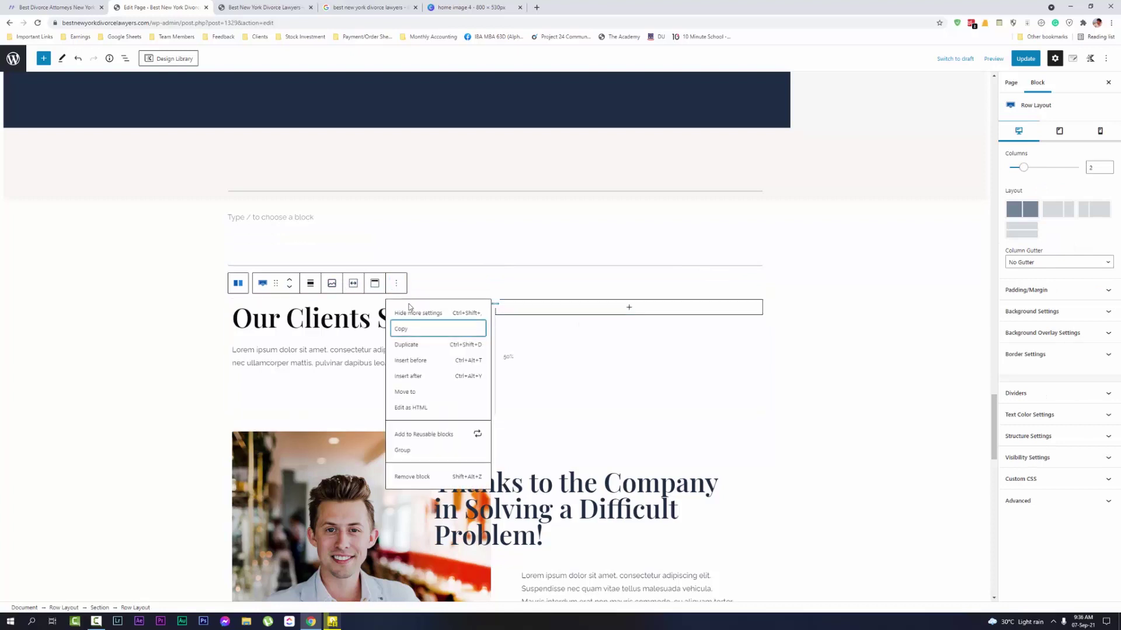
click(449, 478)
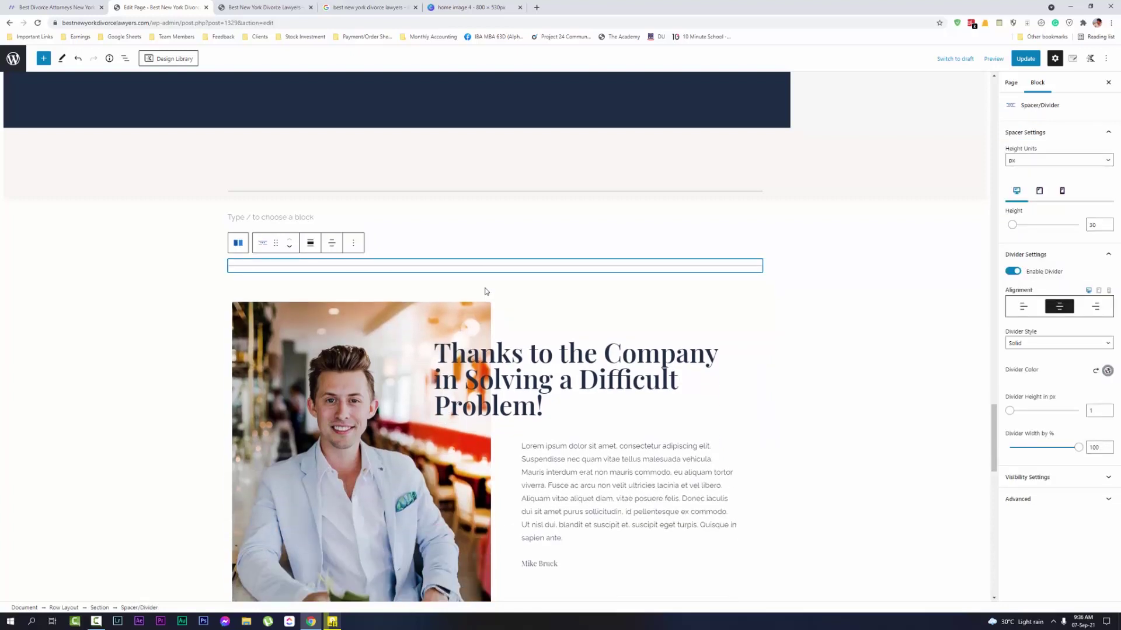
Remove the testimonial row beneath it
click(494, 284)
click(323, 270)
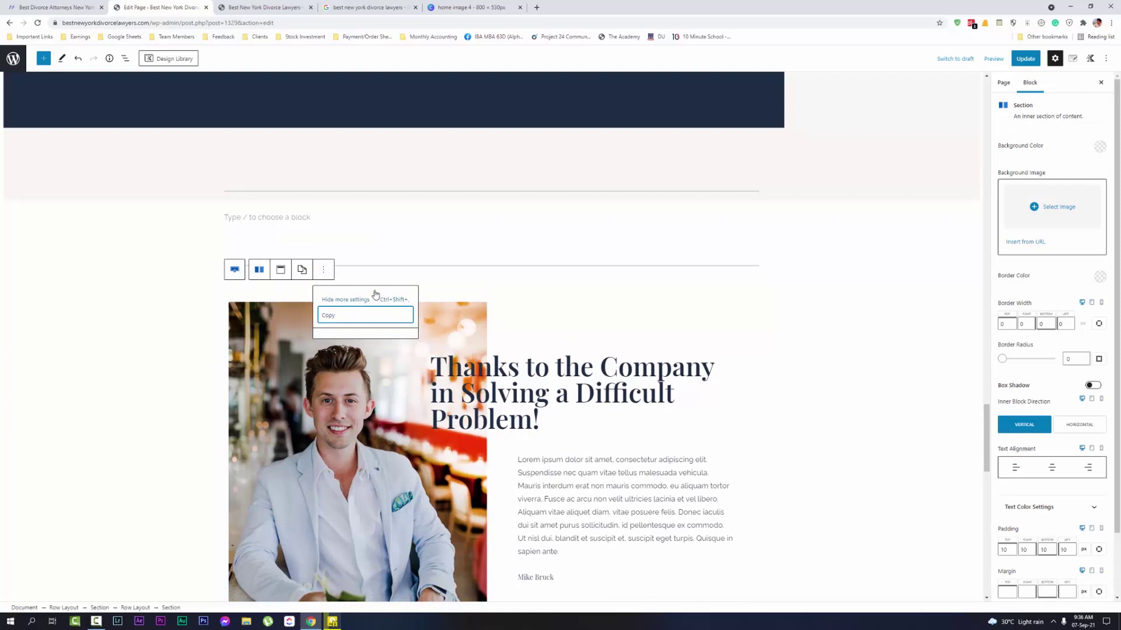
click(478, 277)
click(506, 255)
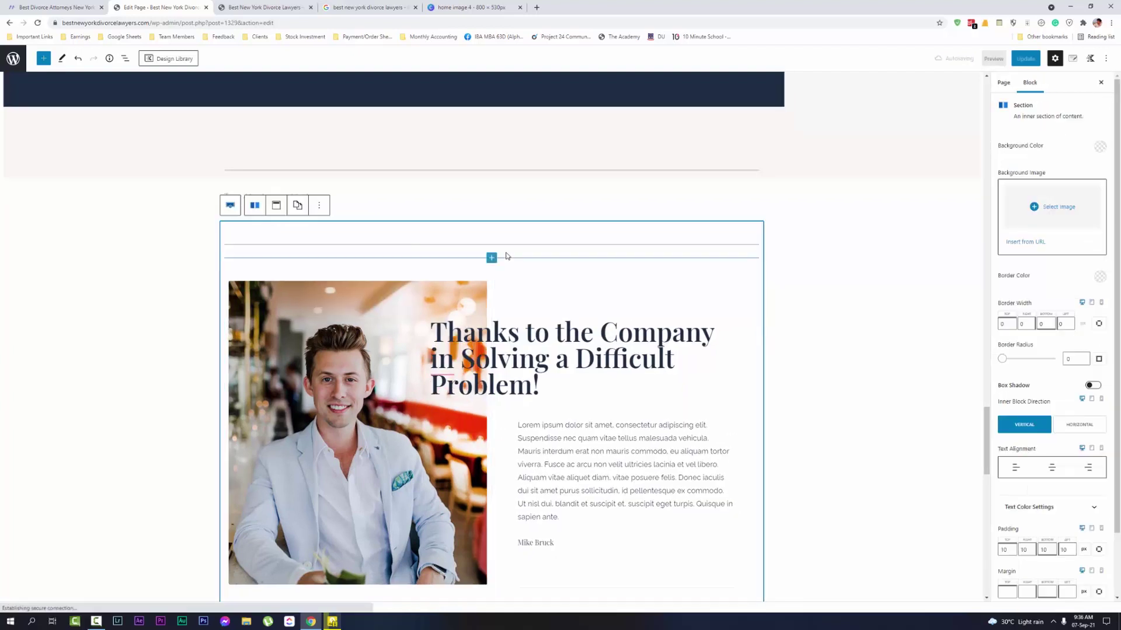
click(453, 268)
click(395, 250)
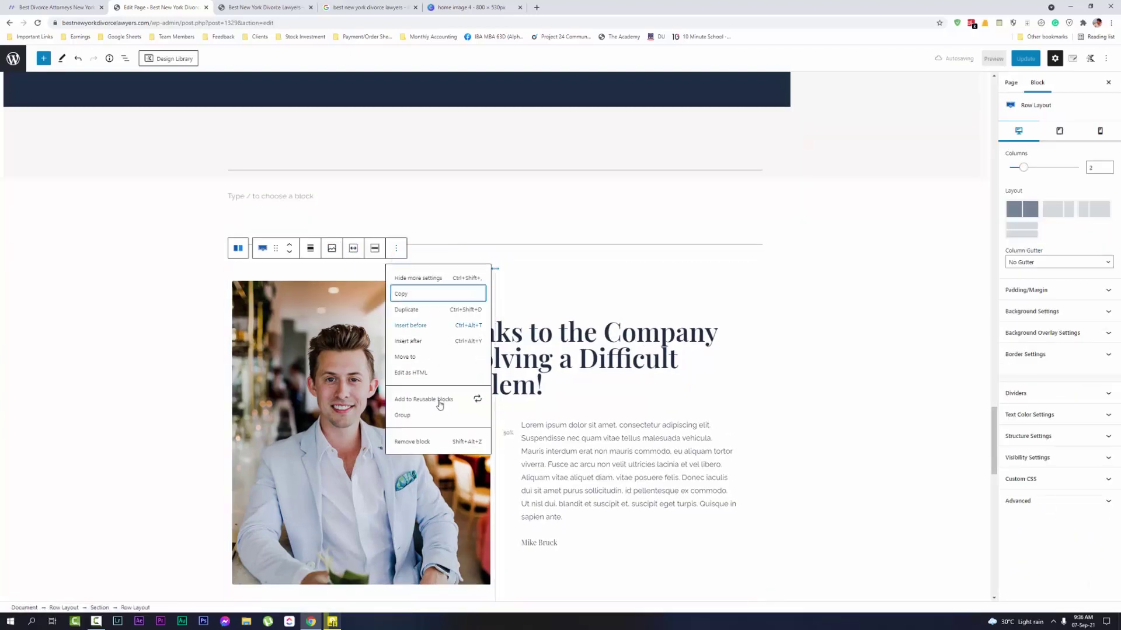
click(445, 443)
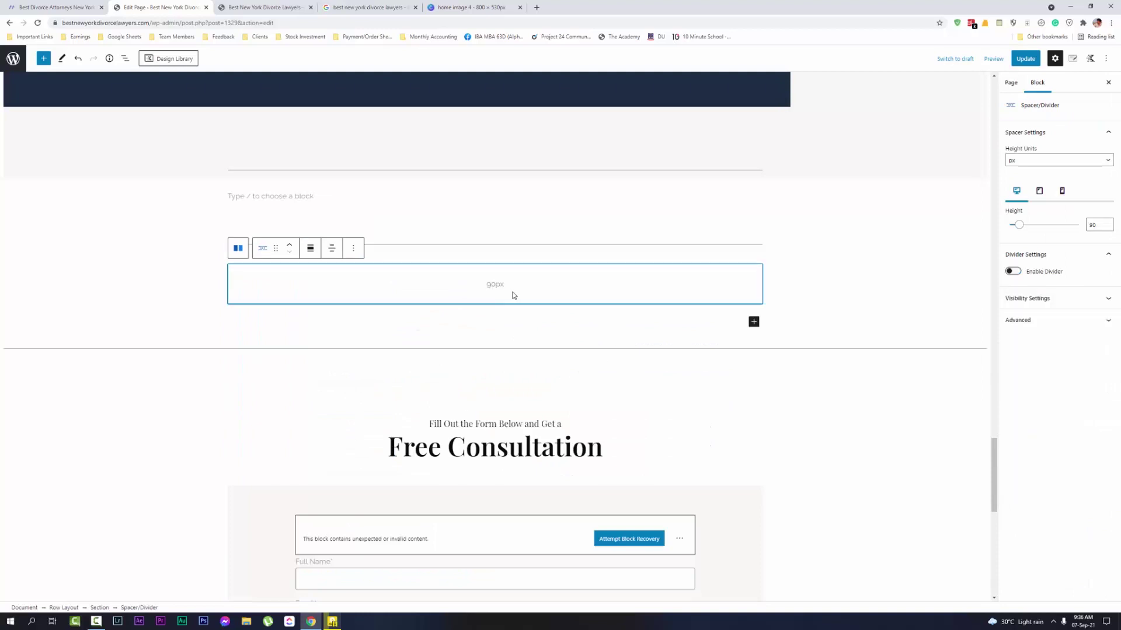
Delete the leftover spacer and the two remaining divider blocks
click(350, 248)
click(369, 442)
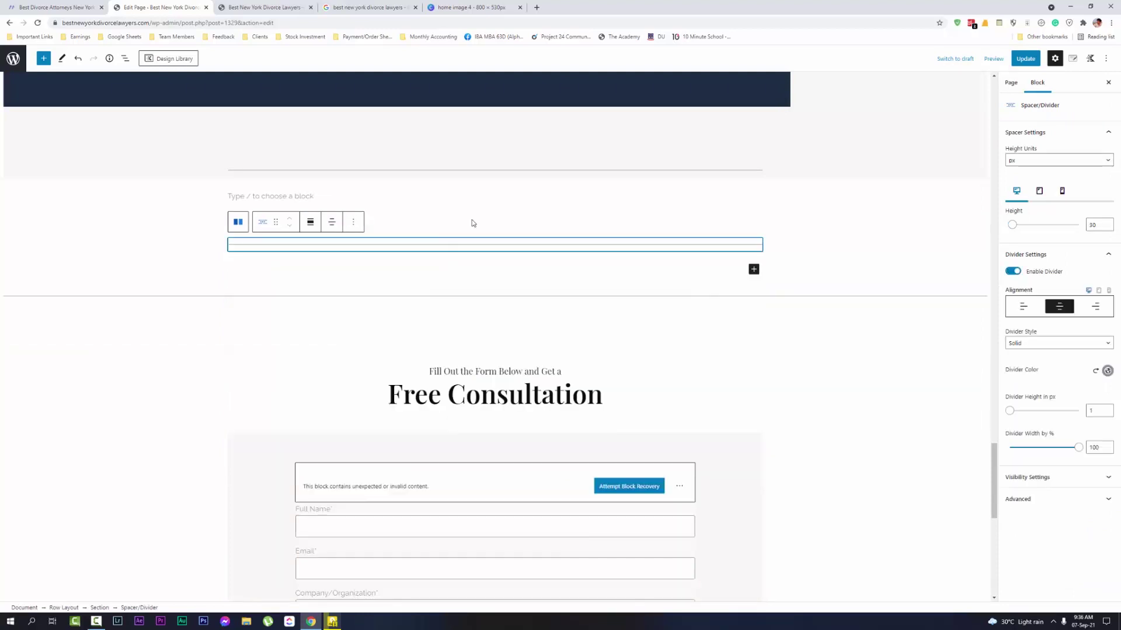
click(480, 207)
click(701, 170)
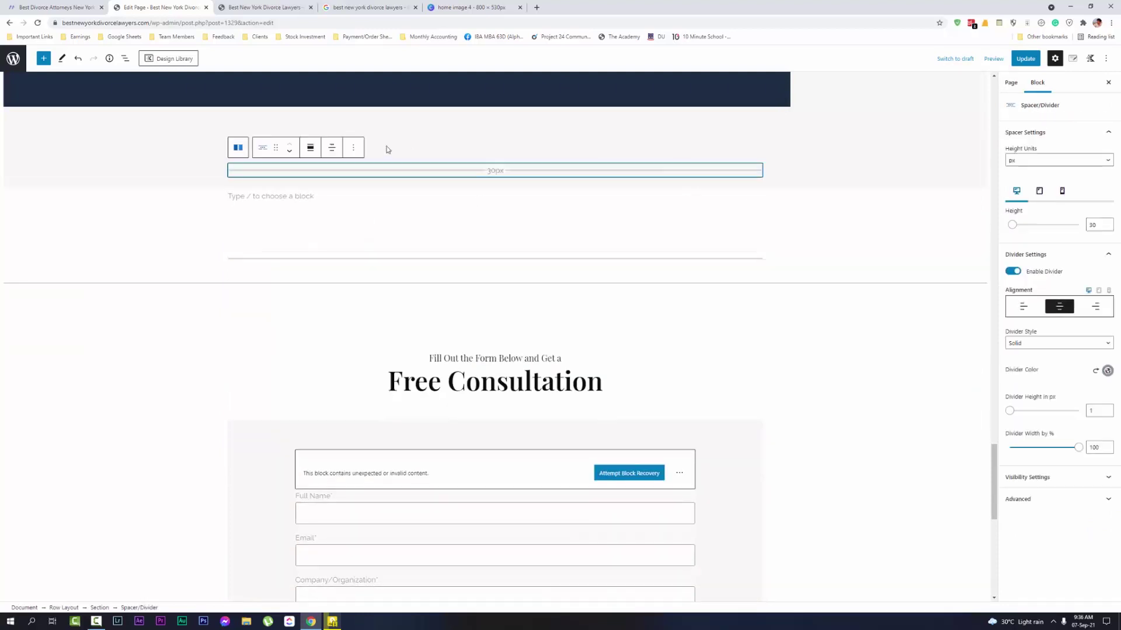
click(354, 147)
click(369, 341)
scroll(642, 280, up, 1)
click(787, 296)
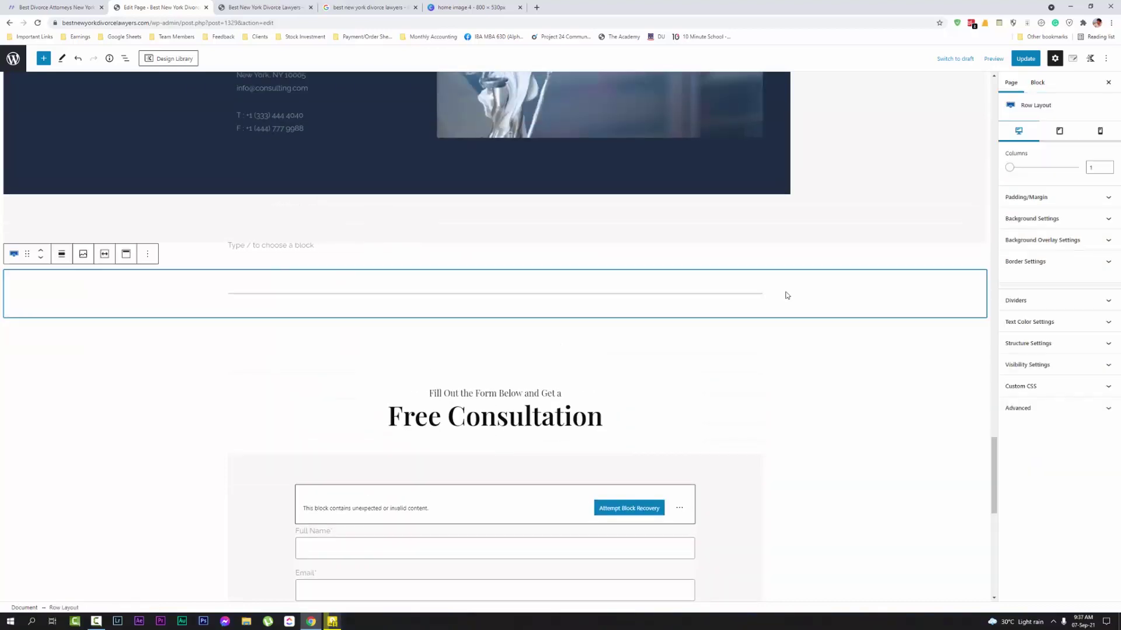
click(148, 254)
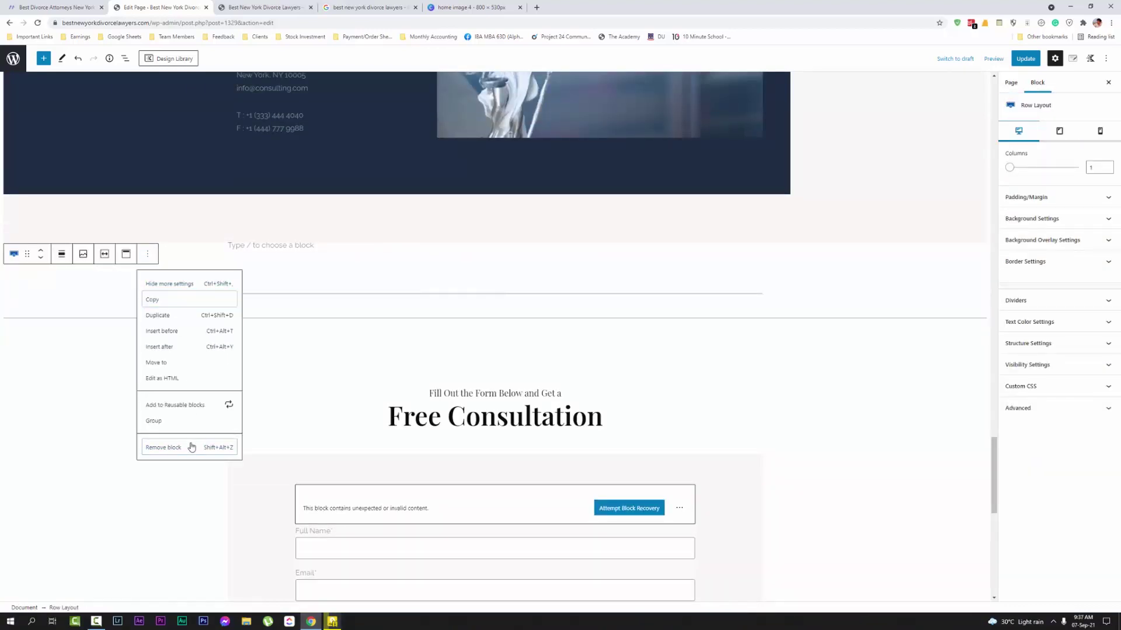
click(169, 446)
Check the blocks around Free Consultation, then save the homepage with Update
click(288, 241)
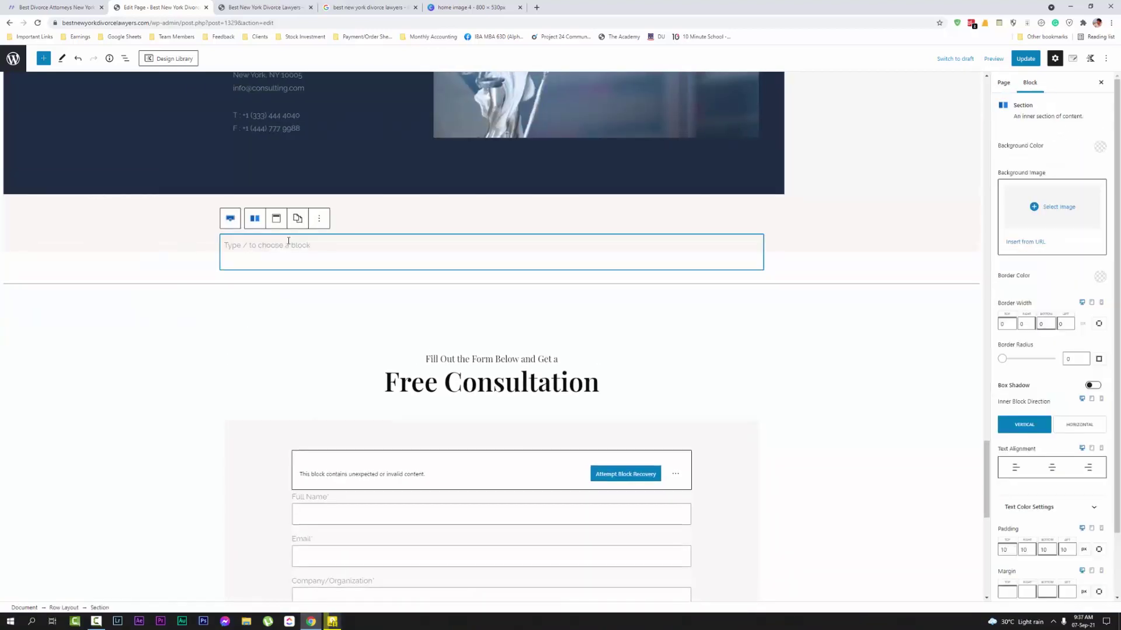
click(319, 219)
click(301, 315)
click(201, 352)
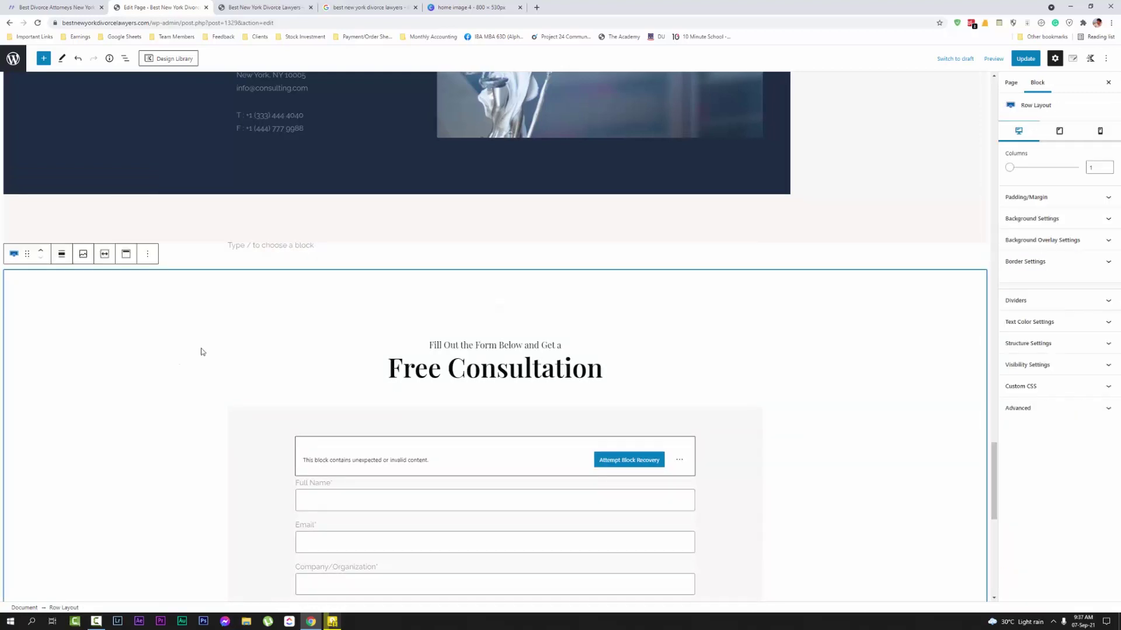
scroll(541, 357, down, 8)
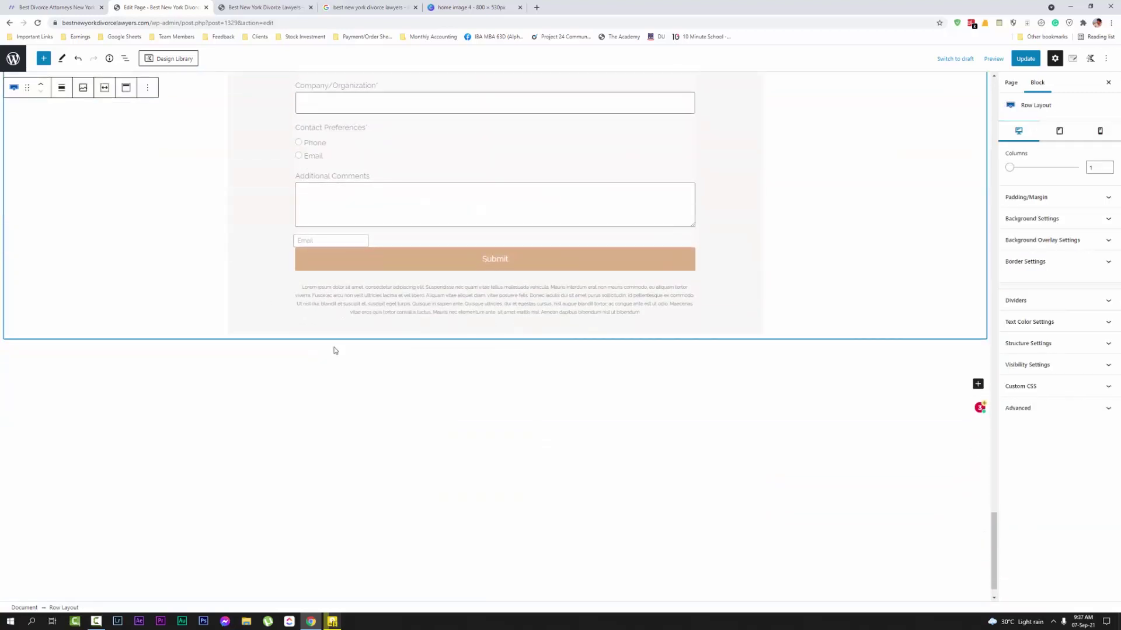
click(802, 438)
scroll(776, 455, up, 6)
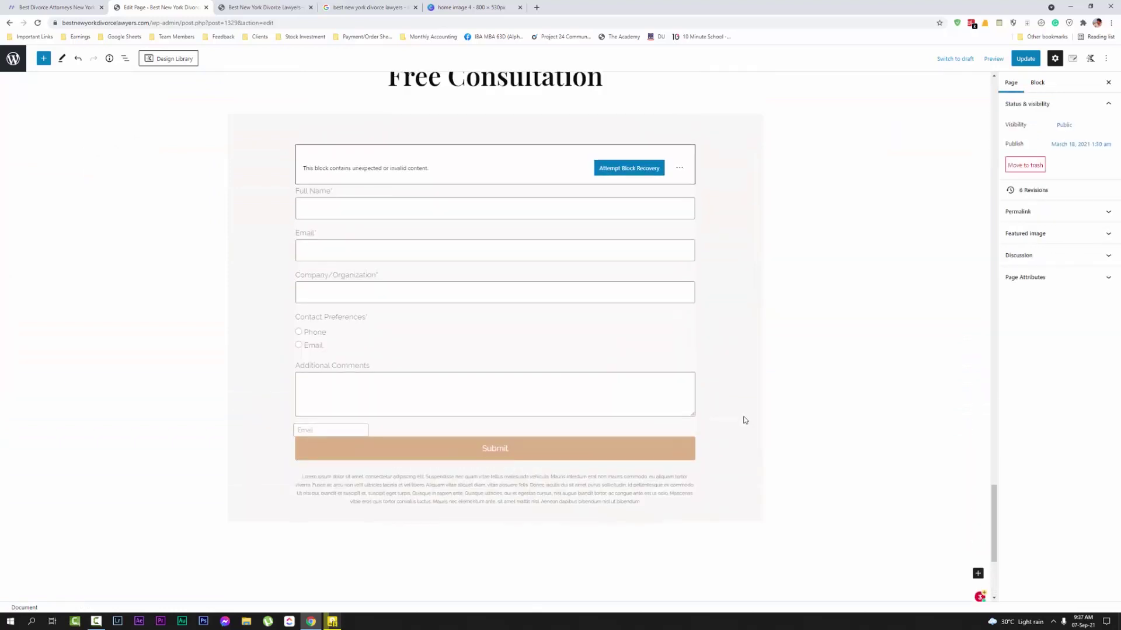
click(1026, 59)
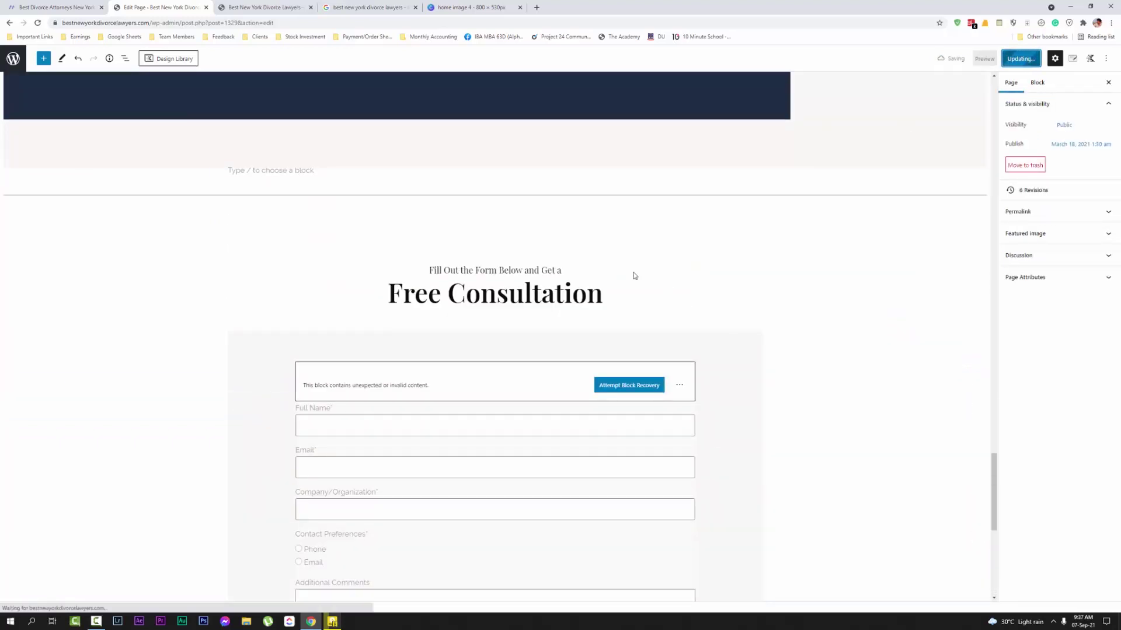
scroll(636, 282, up, 10)
scroll(637, 283, up, 10)
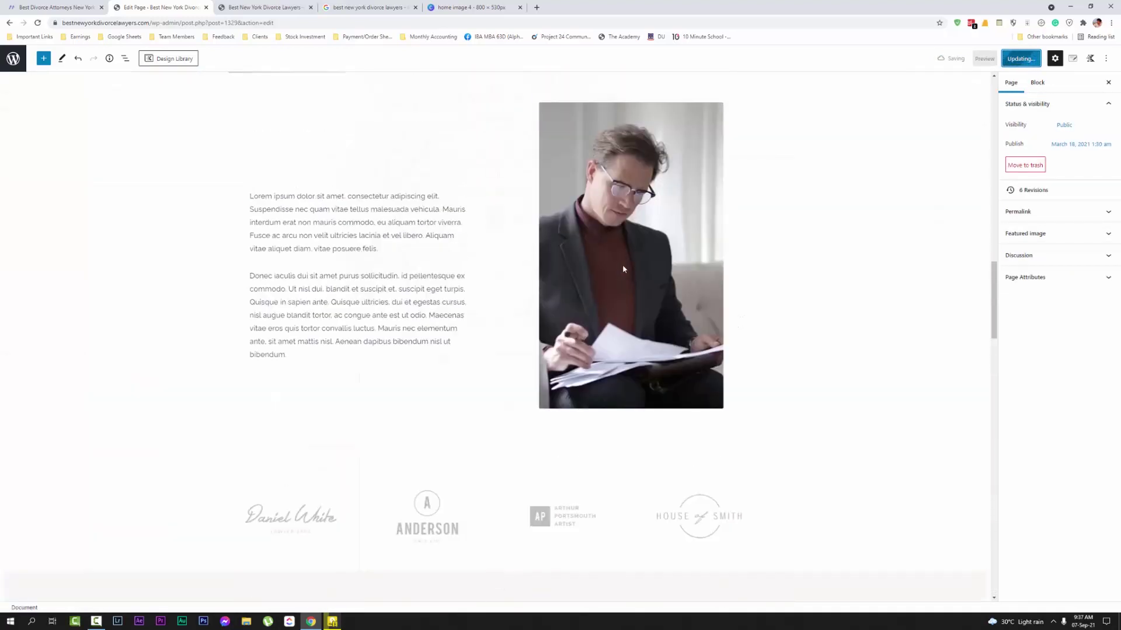
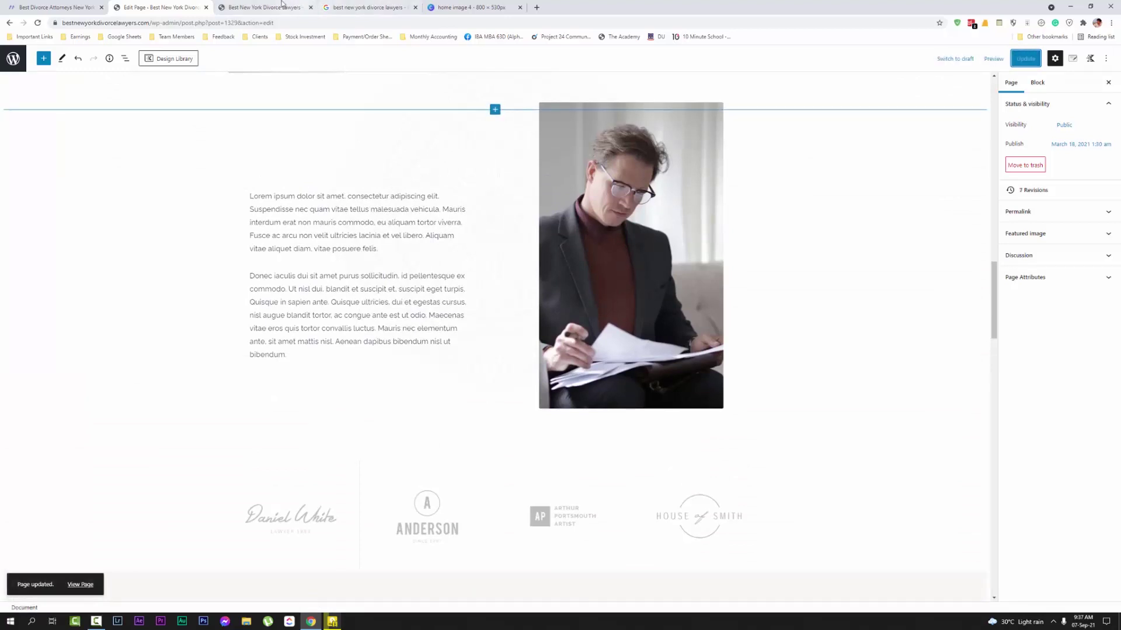
Review the published homepage on the live site, then return to the page editor
click(262, 7)
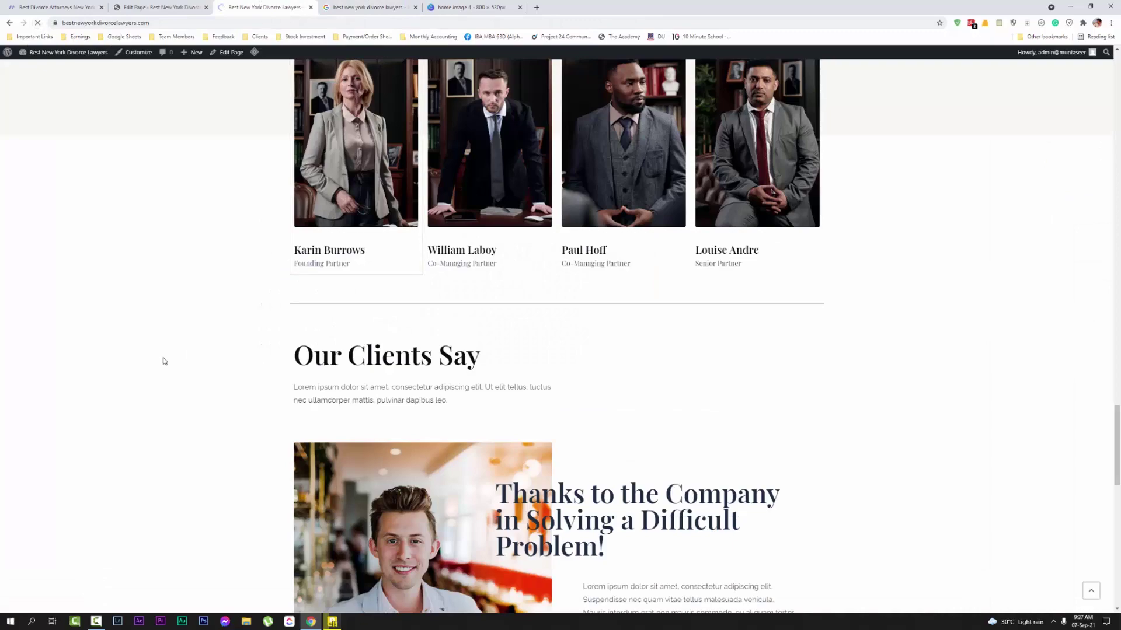
scroll(235, 322, down, 10)
scroll(320, 333, up, 20)
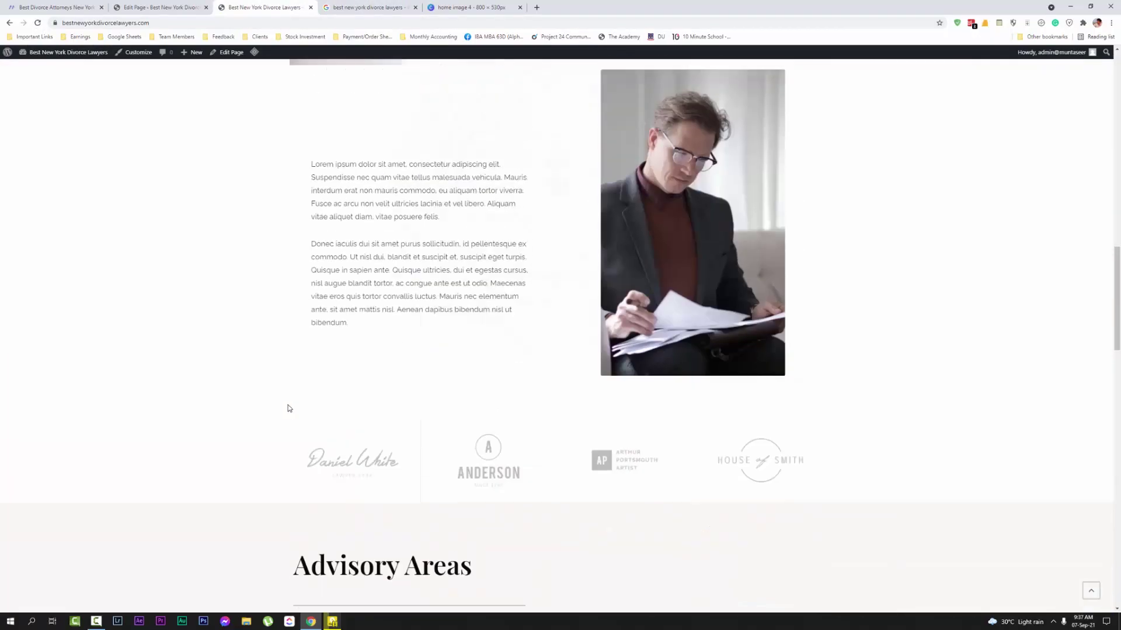
scroll(280, 379, up, 15)
scroll(278, 402, down, 8)
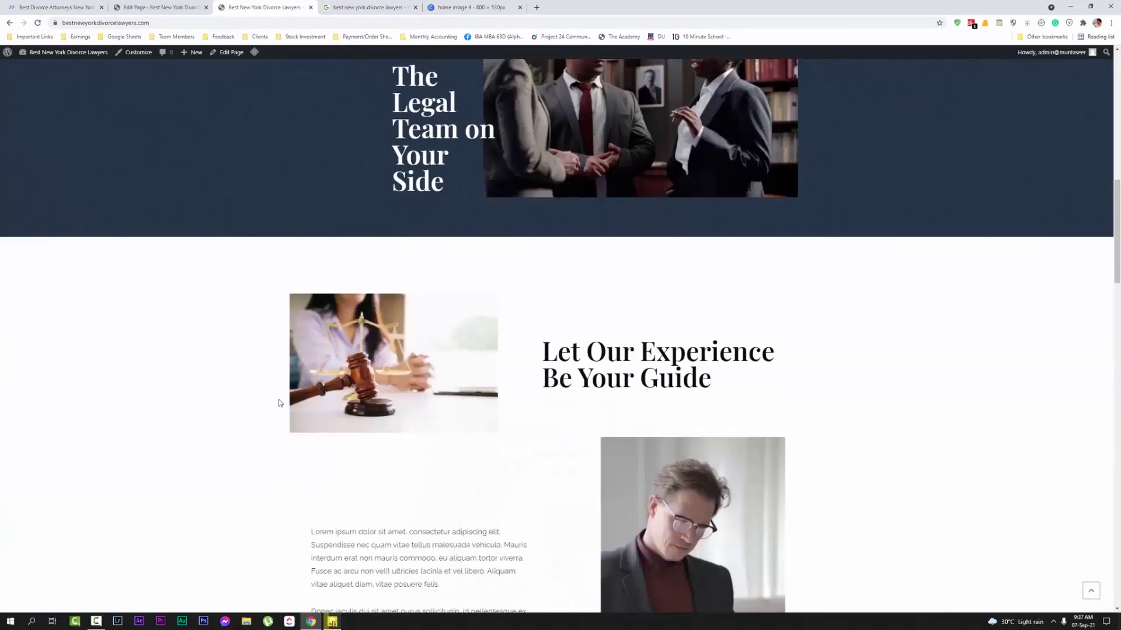
scroll(278, 403, down, 20)
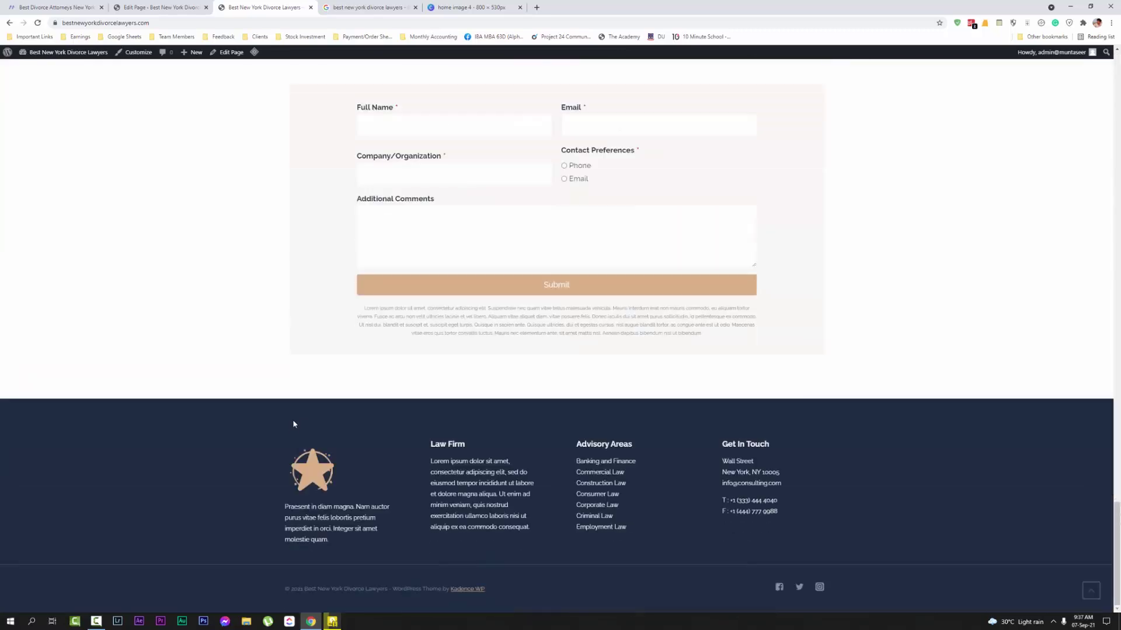
scroll(280, 438, up, 20)
scroll(273, 444, down, 12)
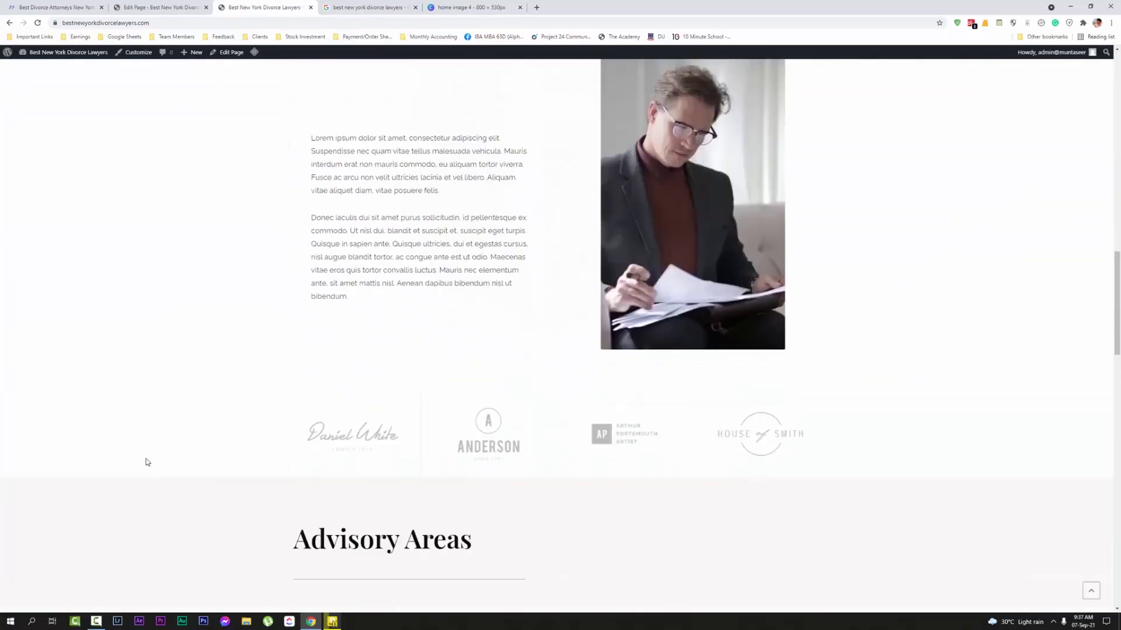
scroll(213, 388, up, 12)
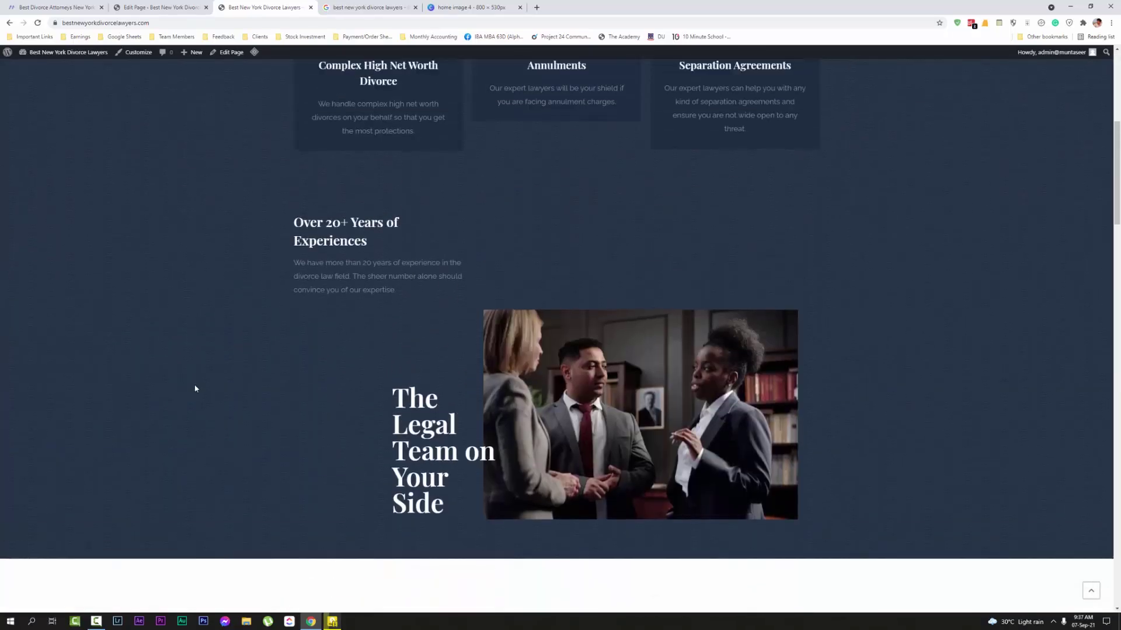
scroll(197, 408, down, 18)
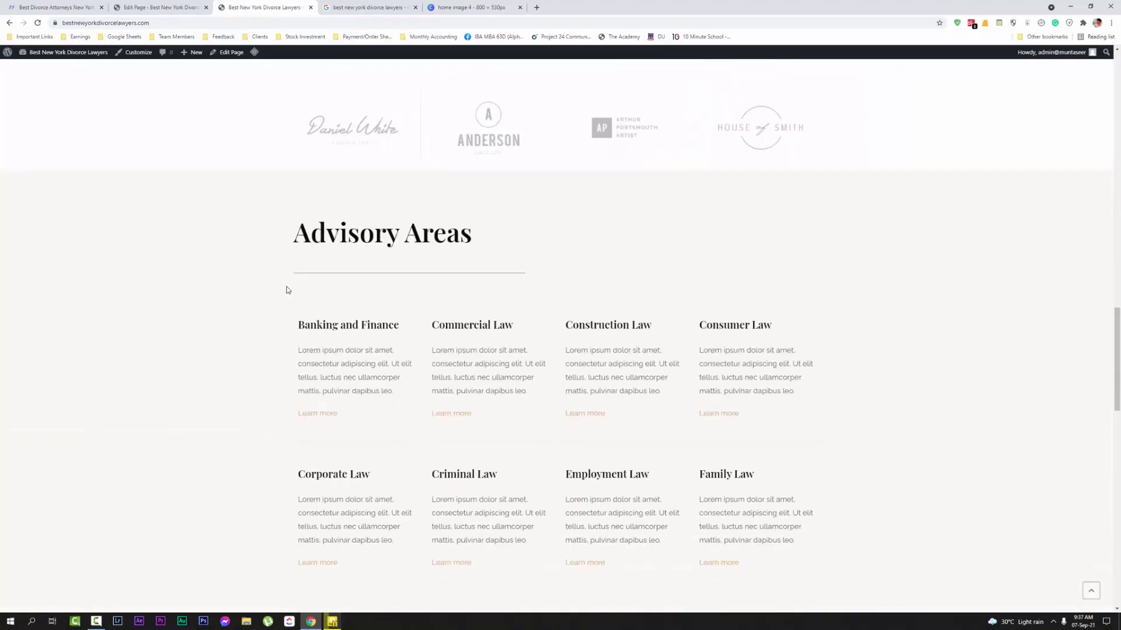
scroll(280, 262, down, 2)
key(ctrl+shift+Tab)
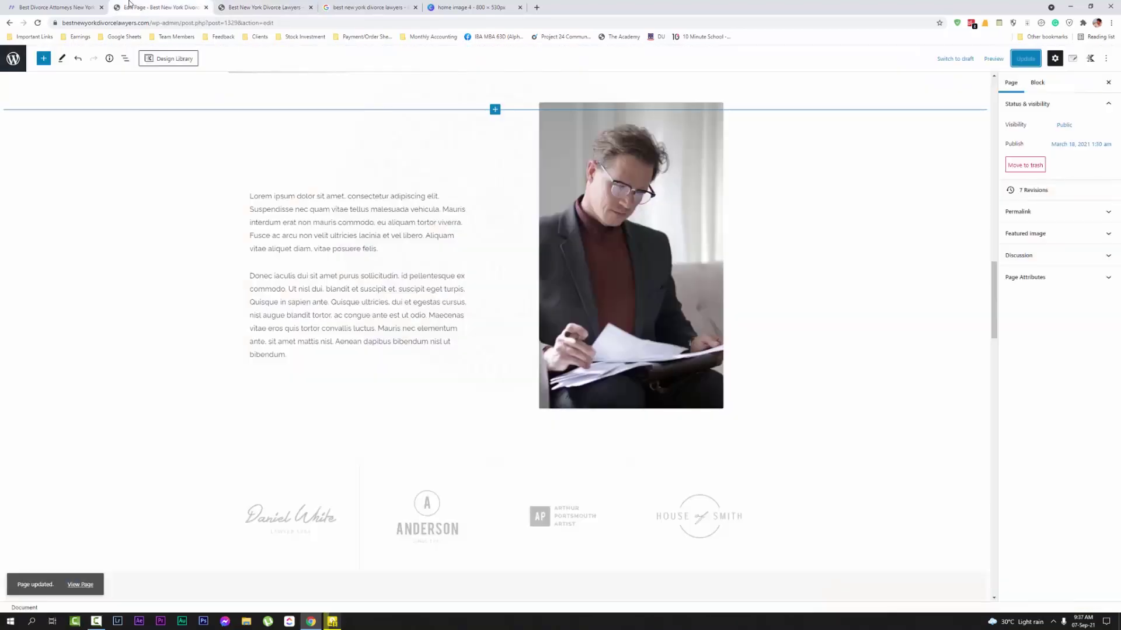
scroll(380, 313, down, 8)
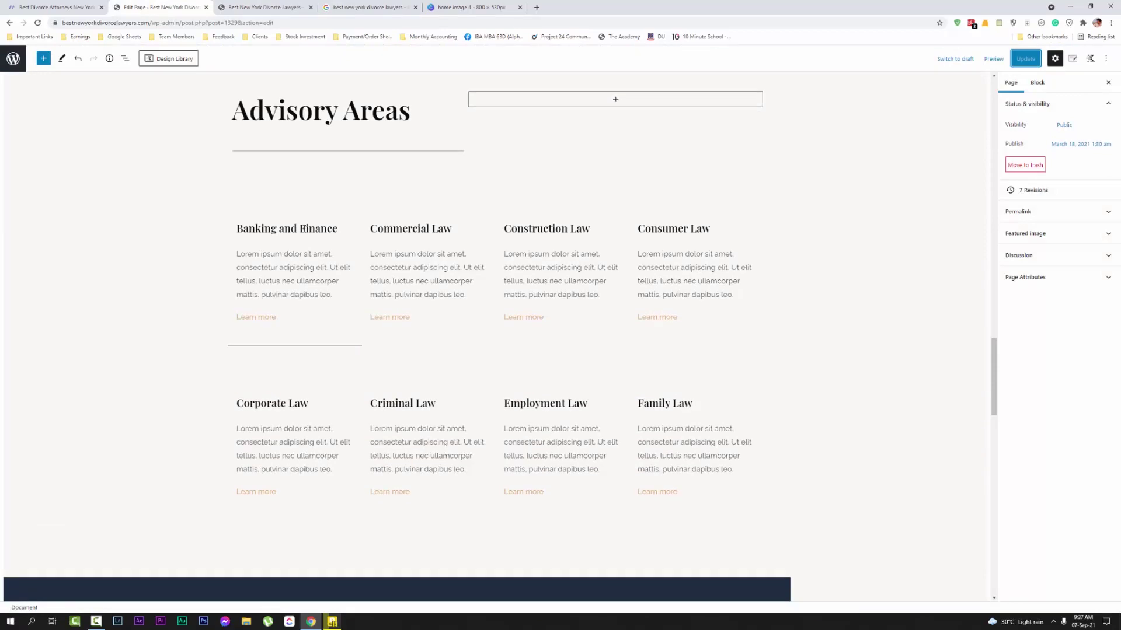
Retitle Banking and Finance to 'Complex High Net Worth Divorce' and Commercial Law to 'Contested Divorce'
click(295, 268)
key(ctrl+shift+Tab)
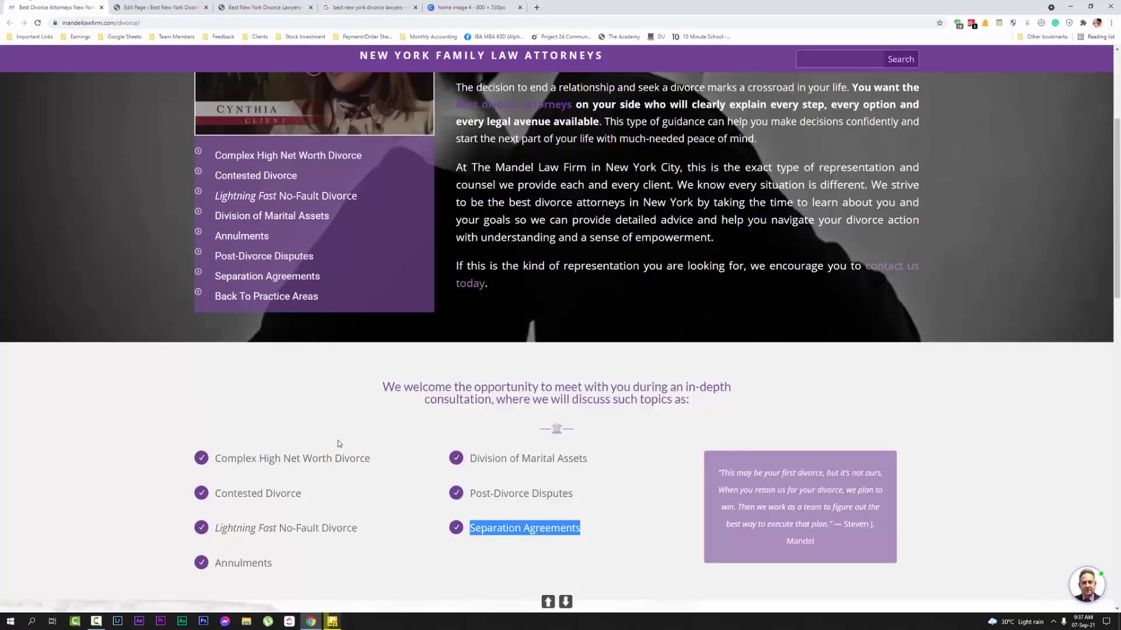
drag(371, 459, 217, 449)
key(ctrl+c)
click(178, 6)
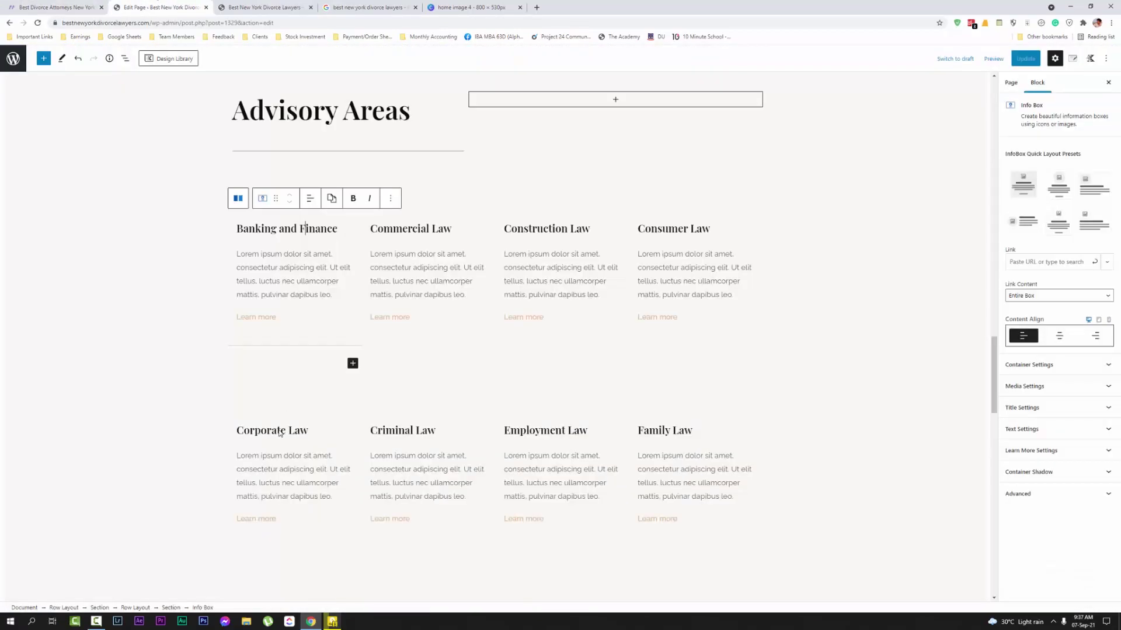
triple_click(267, 228)
key(ctrl+v)
key(ctrl+shift+Tab)
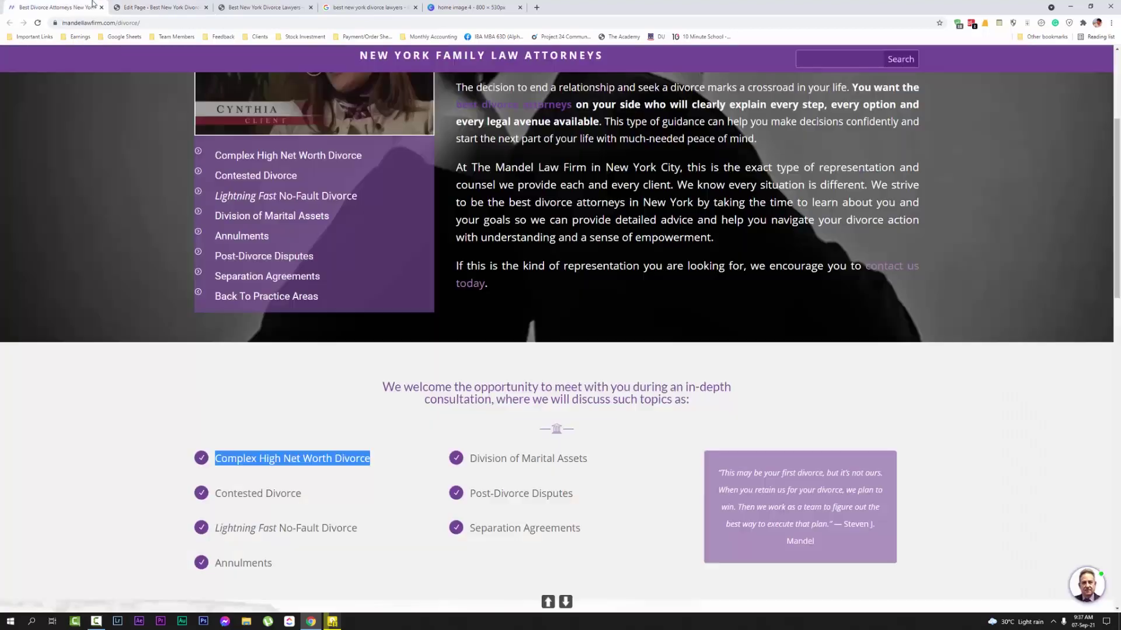
drag(304, 493, 221, 420)
key(ctrl+c)
key(ctrl+Tab)
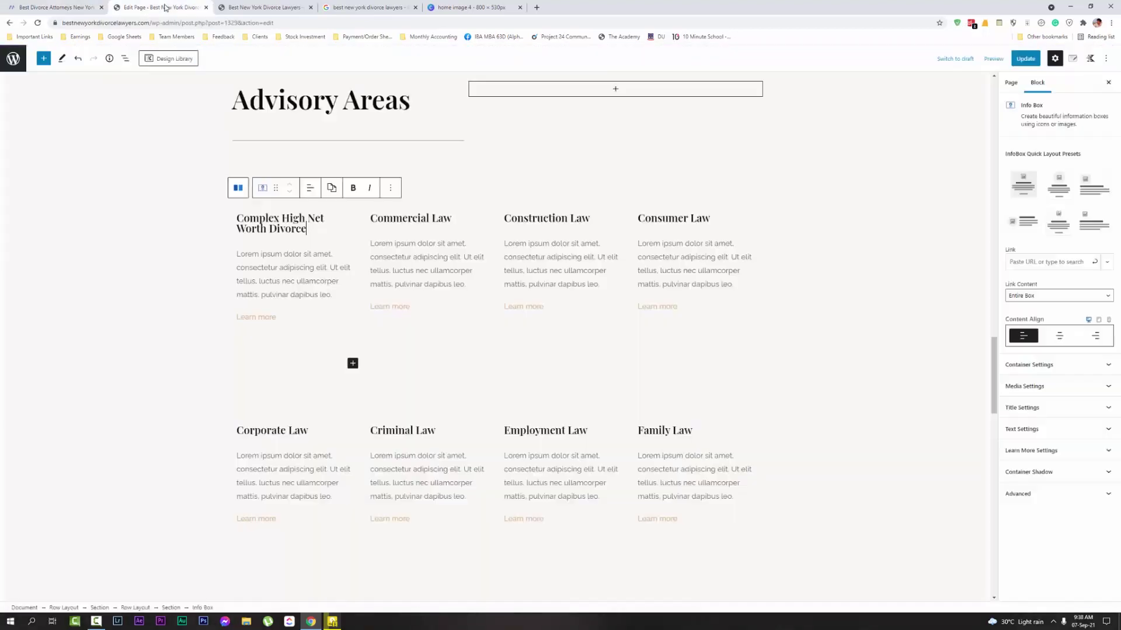
triple_click(417, 217)
key(ctrl+v)
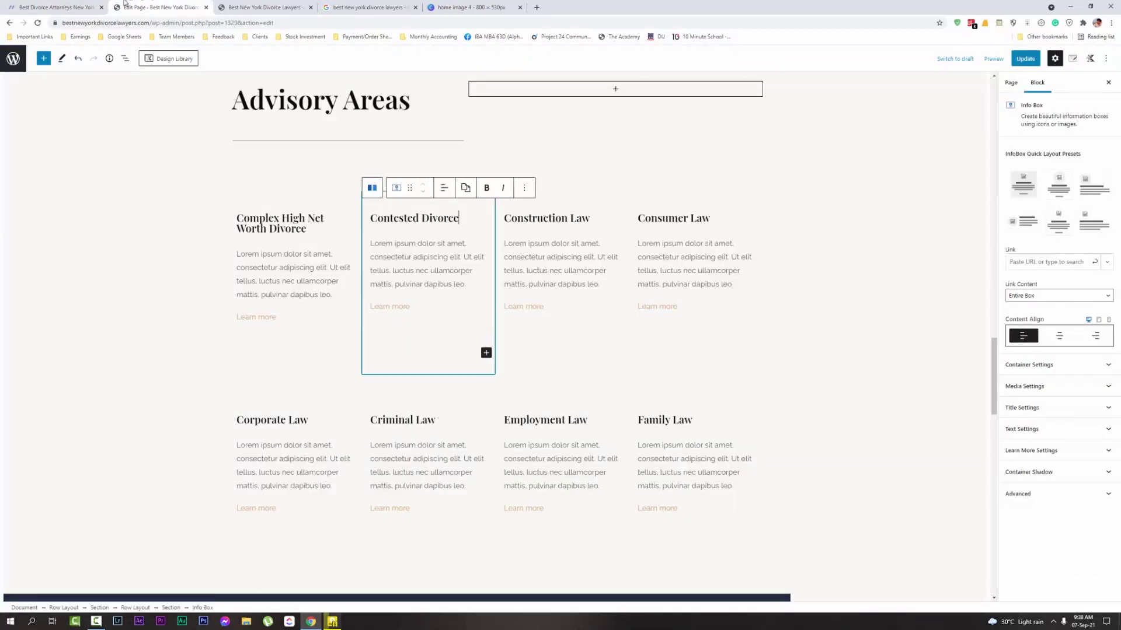
Retitle Construction Law to 'Lightning Fast No-Fault Divorce' and Consumer Law to 'Annulments'
click(90, 3)
click(283, 530)
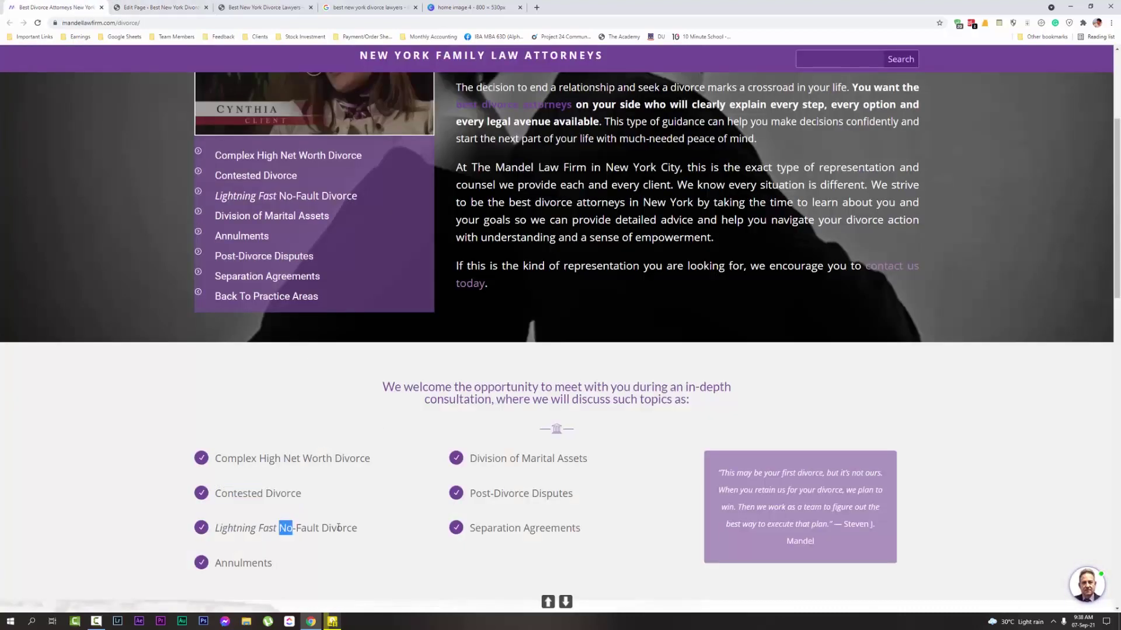
drag(339, 528, 218, 528)
drag(382, 531, 218, 528)
key(ctrl+c)
click(159, 7)
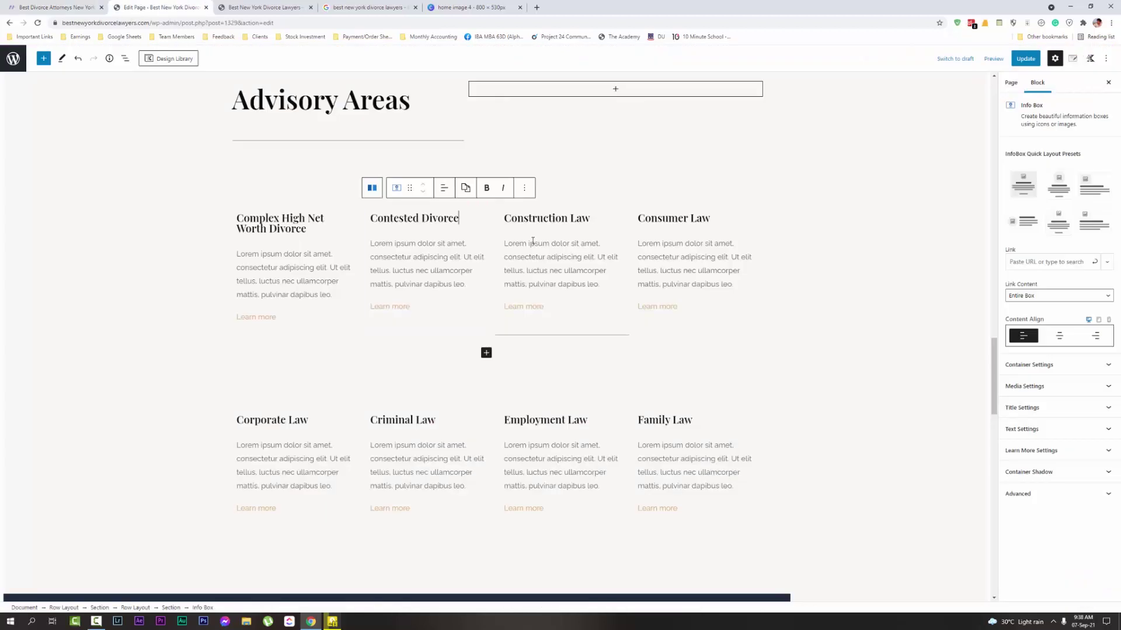
triple_click(537, 209)
key(ctrl+v)
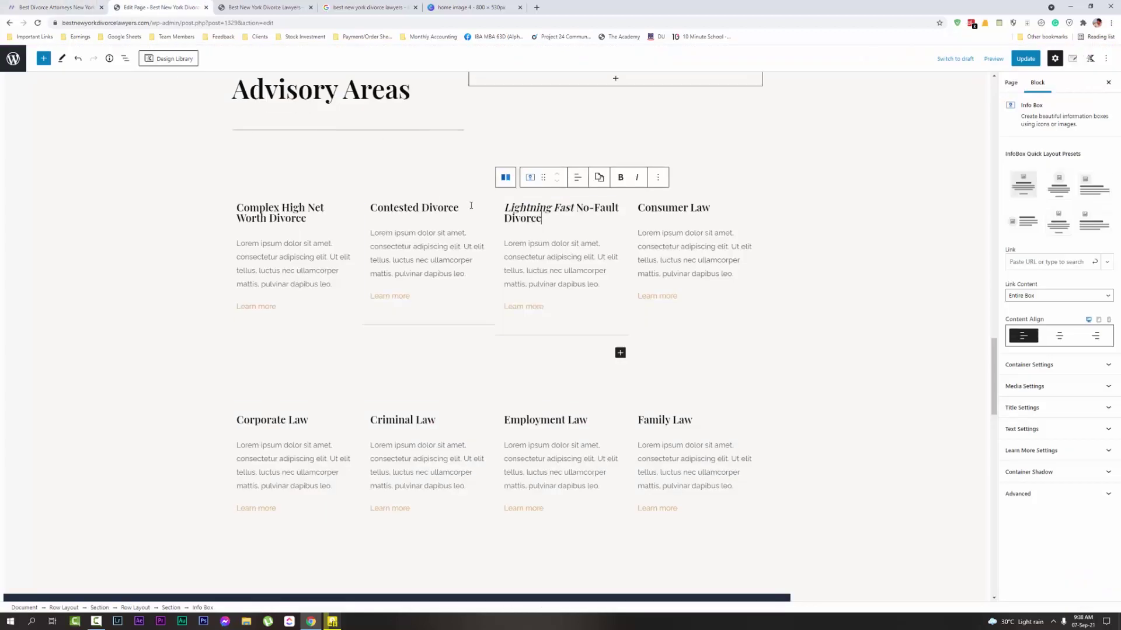
click(58, 7)
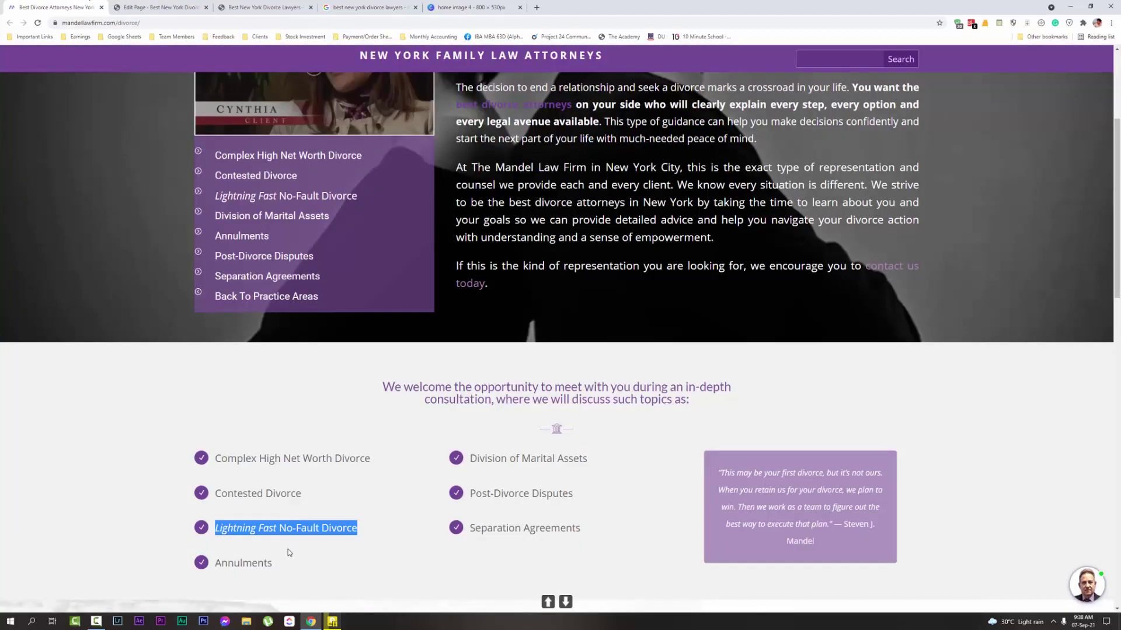
drag(277, 563, 215, 562)
key(ctrl+c)
click(159, 7)
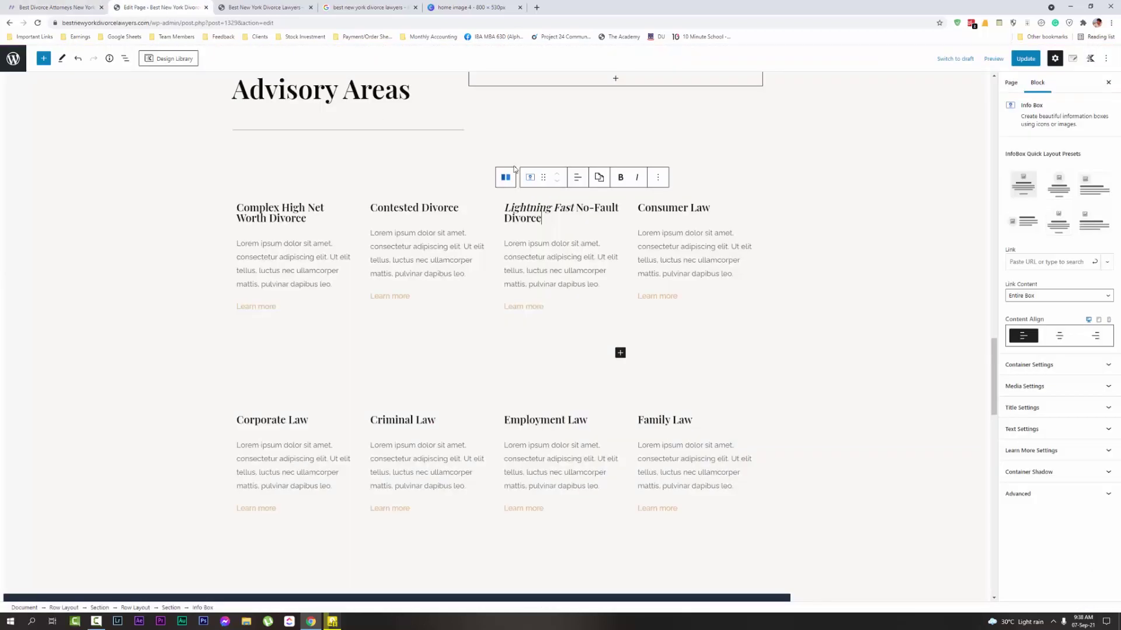
triple_click(652, 209)
key(ctrl+v)
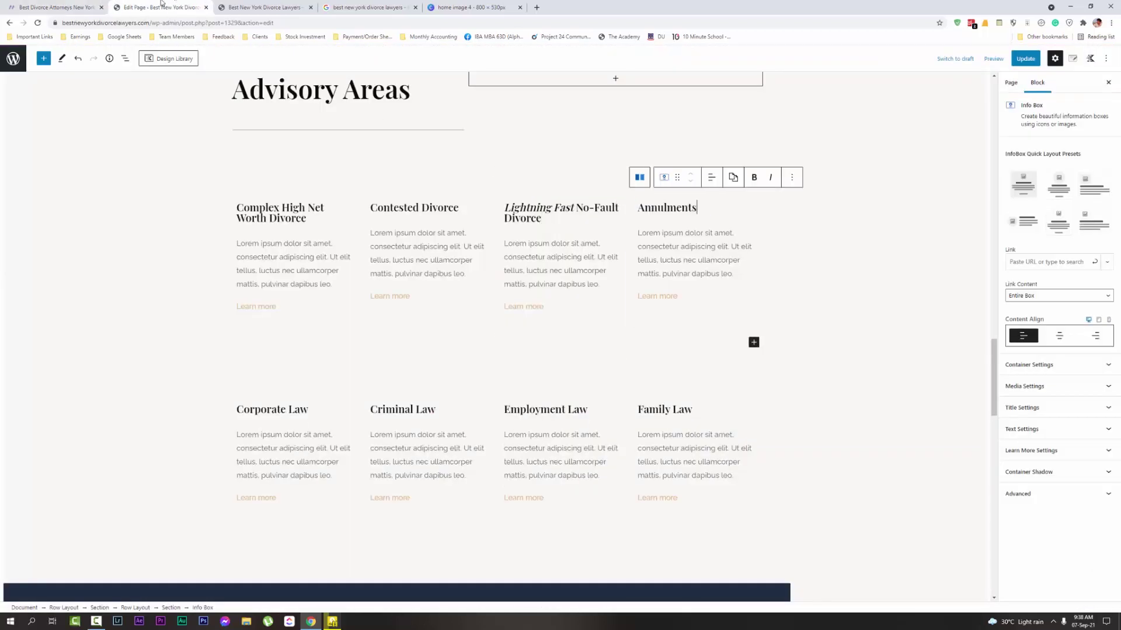
Retitle Corporate Law to 'Division of Marital Assets' and Criminal Law to 'Post-Divorce Disputes'
click(93, 7)
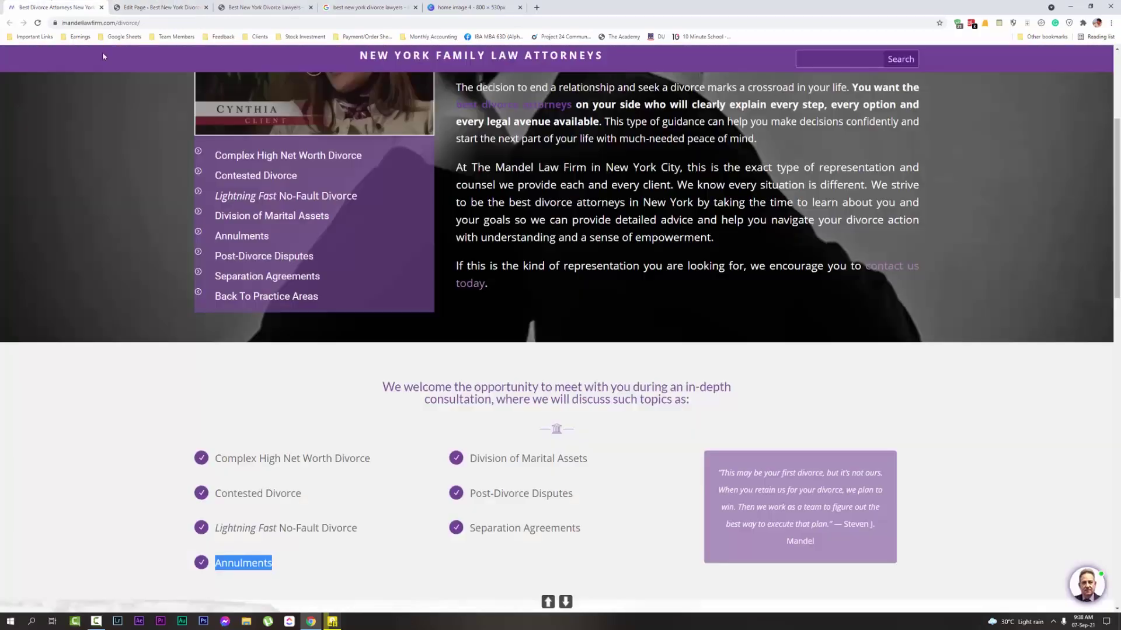
triple_click(539, 458)
key(ctrl+c)
click(202, 6)
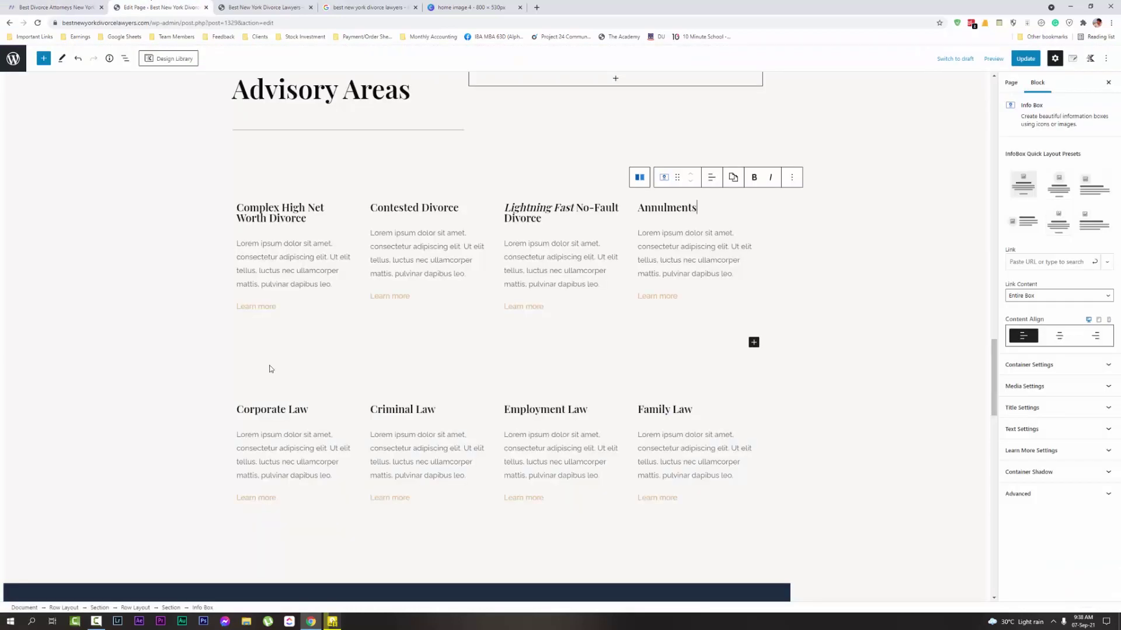
click(297, 394)
double_click(298, 393)
triple_click(297, 394)
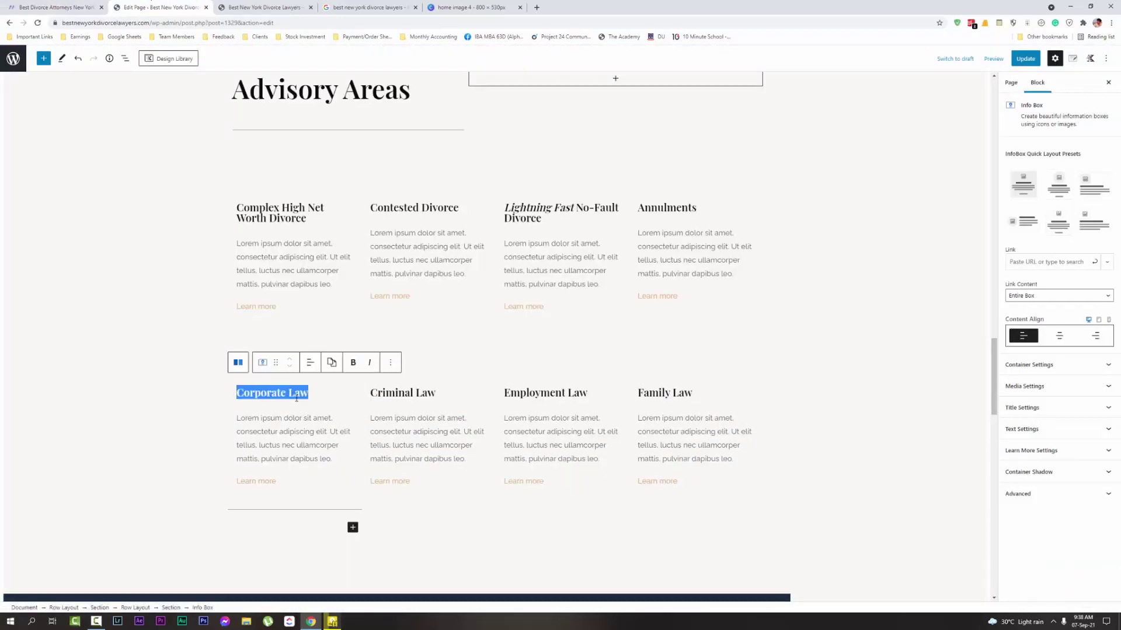
key(ctrl+v)
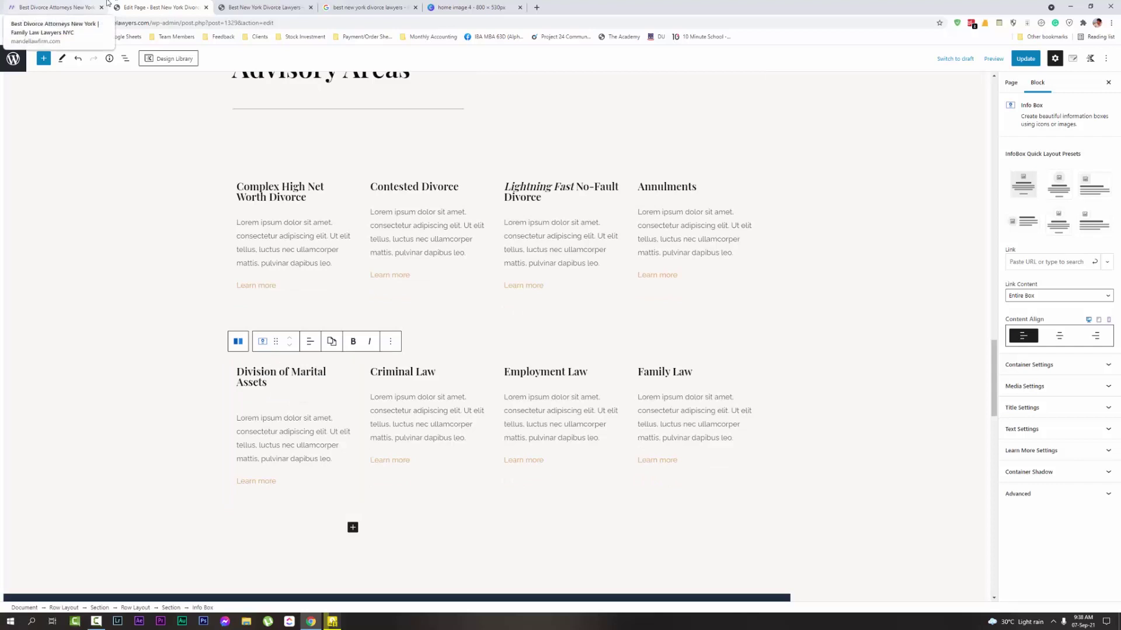
click(49, 6)
triple_click(569, 495)
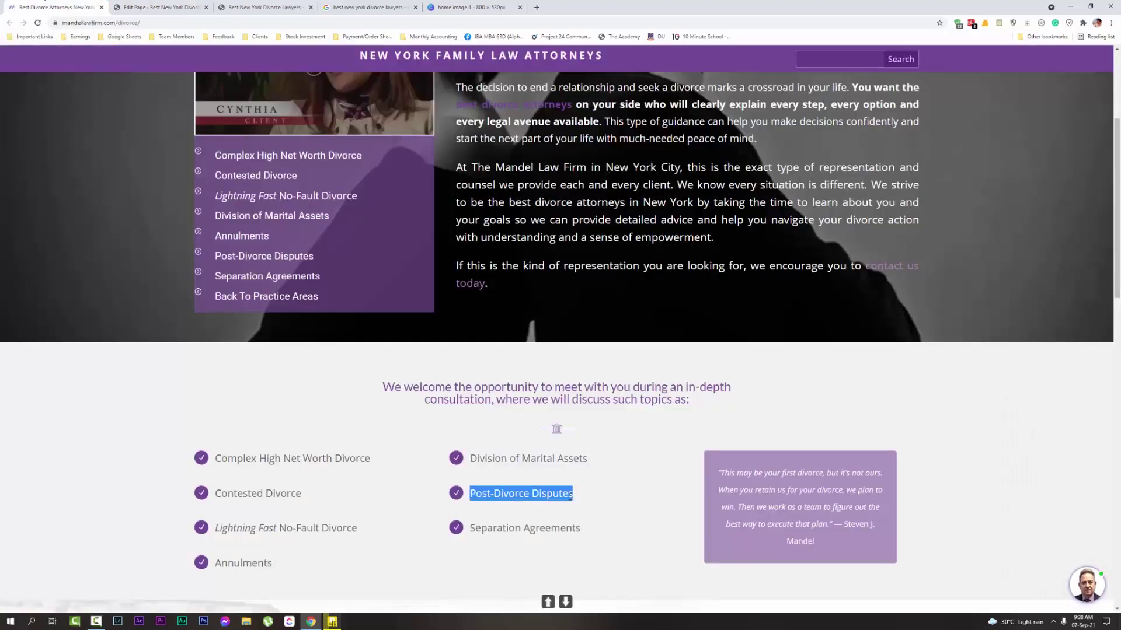
key(ctrl+c)
click(161, 7)
triple_click(402, 380)
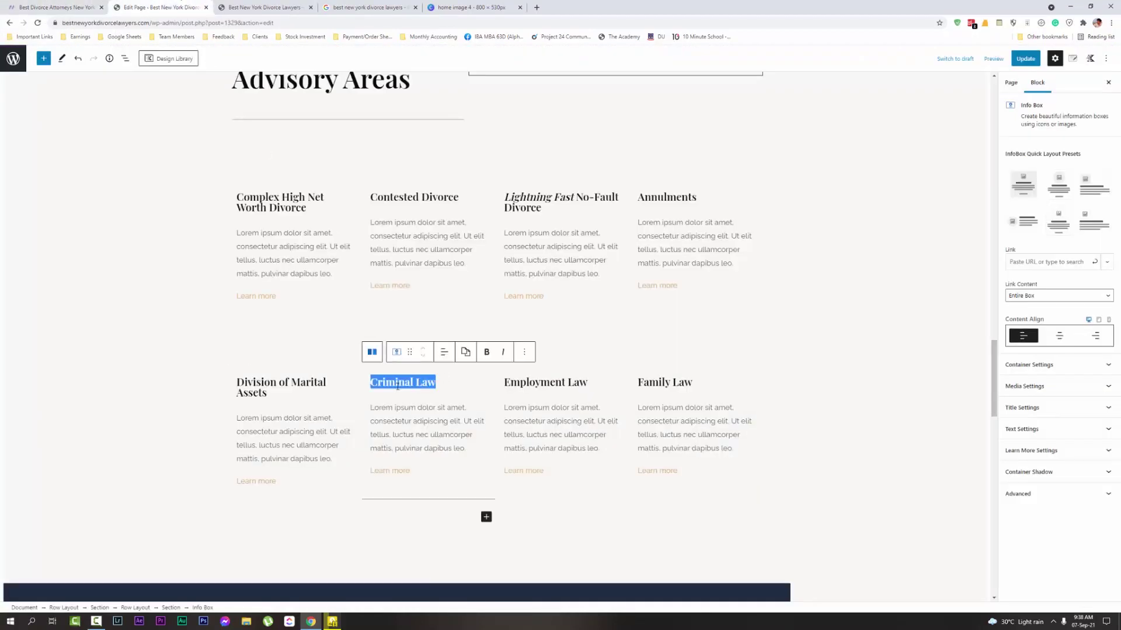
key(ctrl+v)
Retitle the Employment Law card to 'Separation Agreements' from the reference page
click(55, 7)
drag(470, 529, 580, 529)
key(ctrl+c)
key(ctrl+Tab)
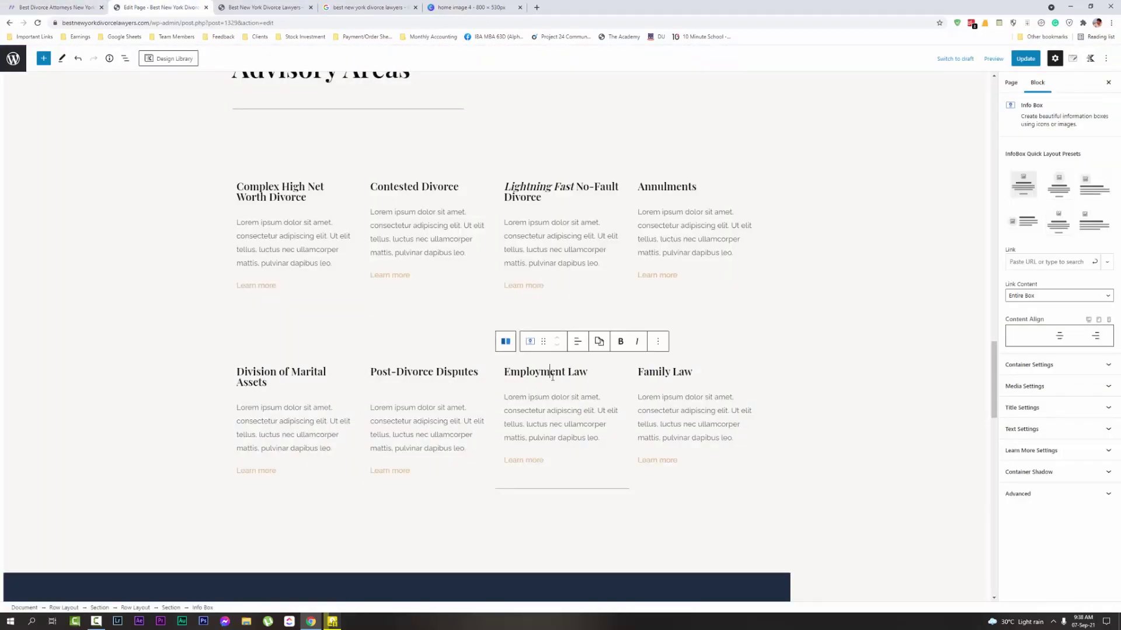
triple_click(548, 374)
key(ctrl+v)
click(794, 356)
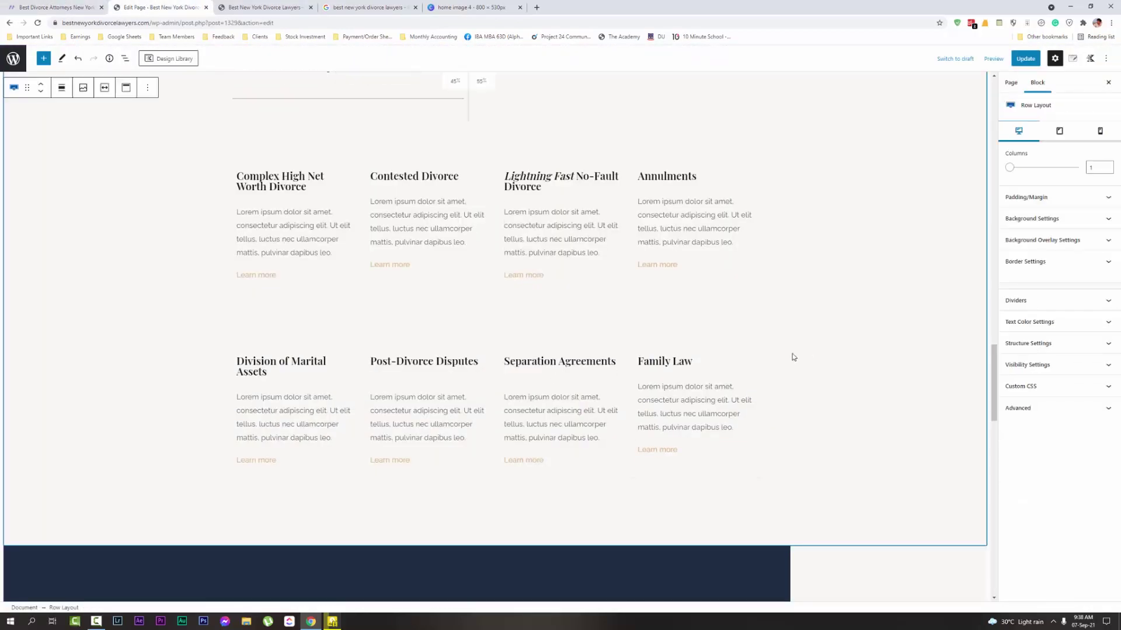
Remove the Family Law info box from the Advisory Areas grid
click(509, 365)
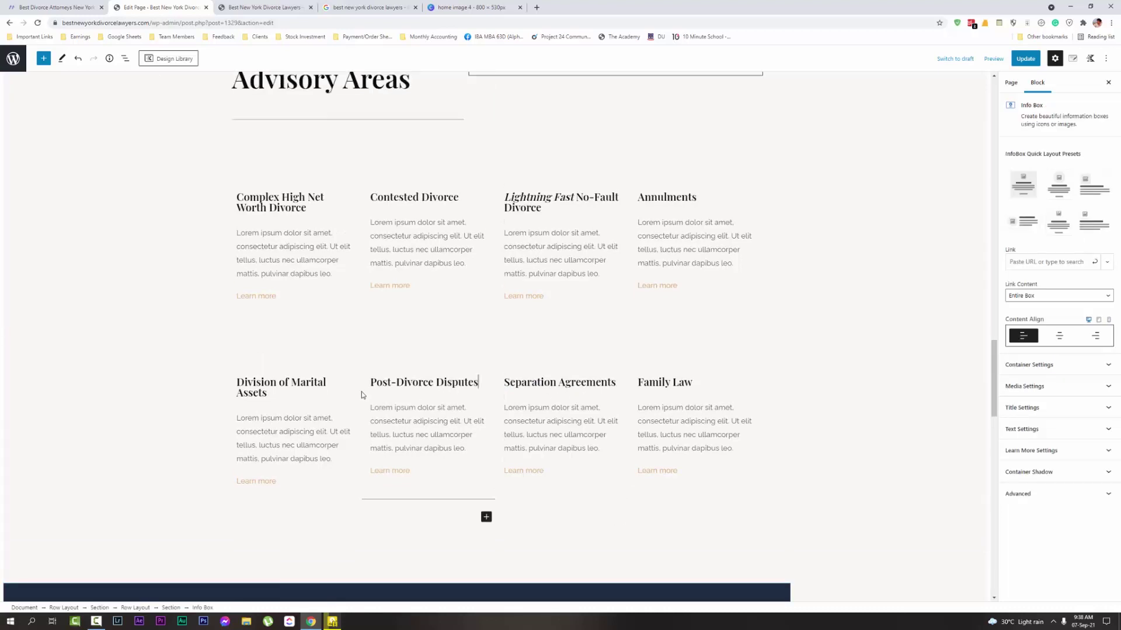
click(325, 396)
click(724, 381)
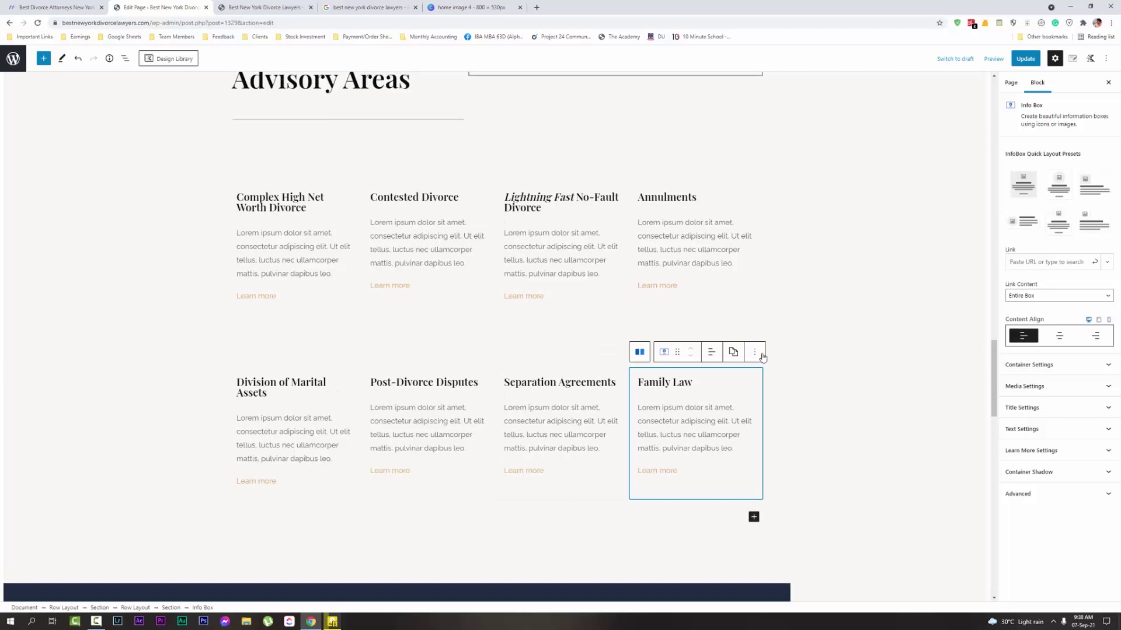
click(755, 352)
click(777, 542)
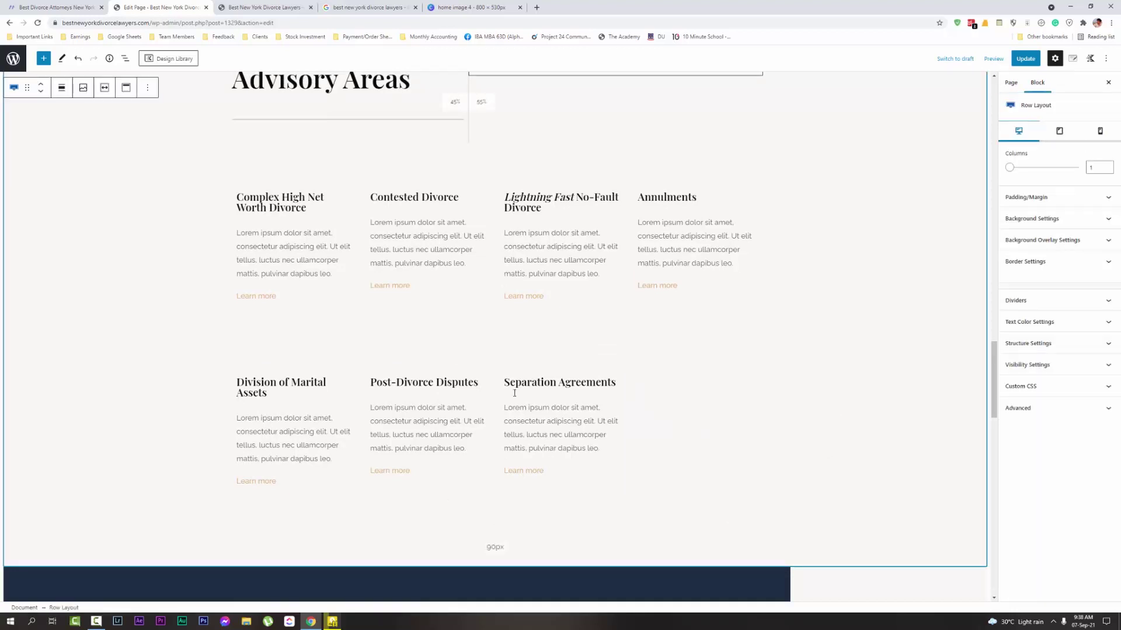
scroll(514, 393, up, 3)
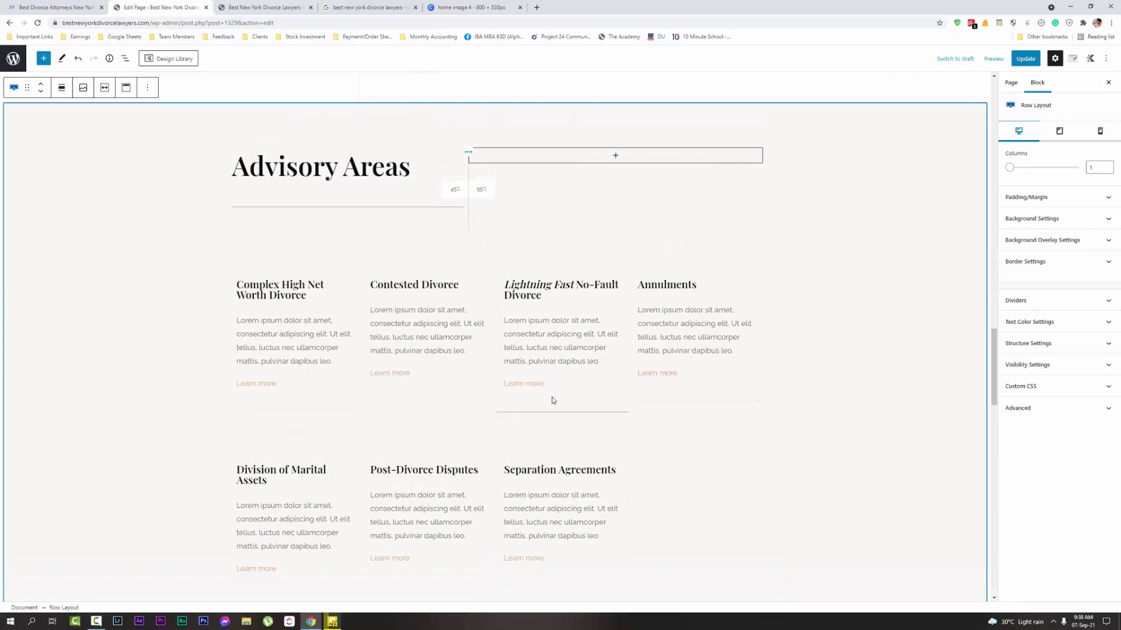
scroll(598, 346, down, 2)
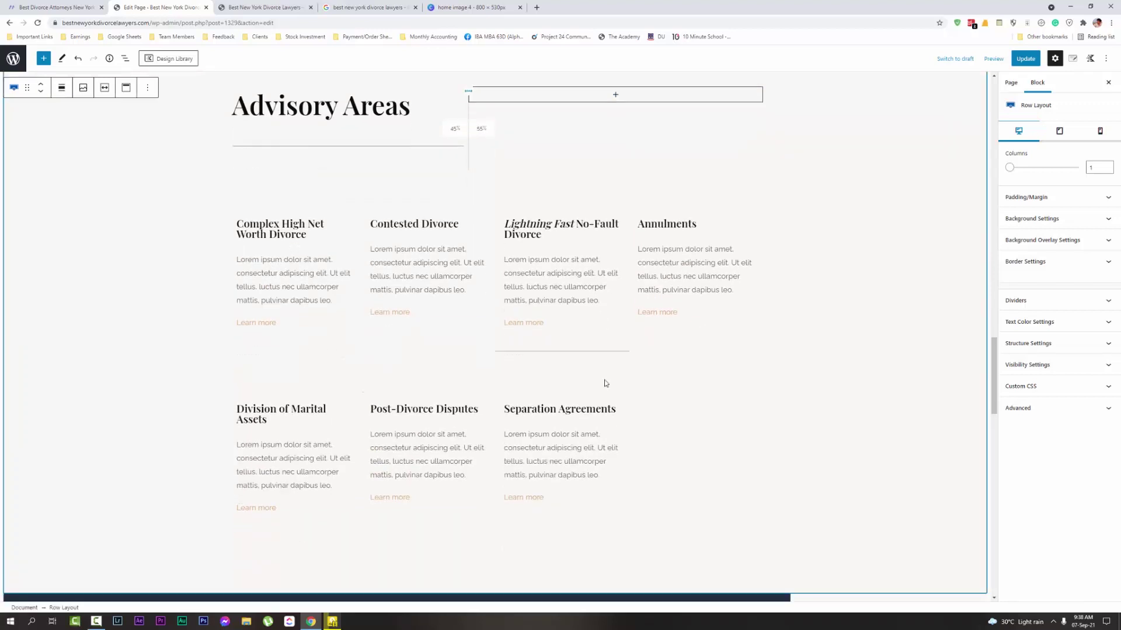
Save the page with Ctrl+S and check the updated cards on the live site
key(ctrl+s)
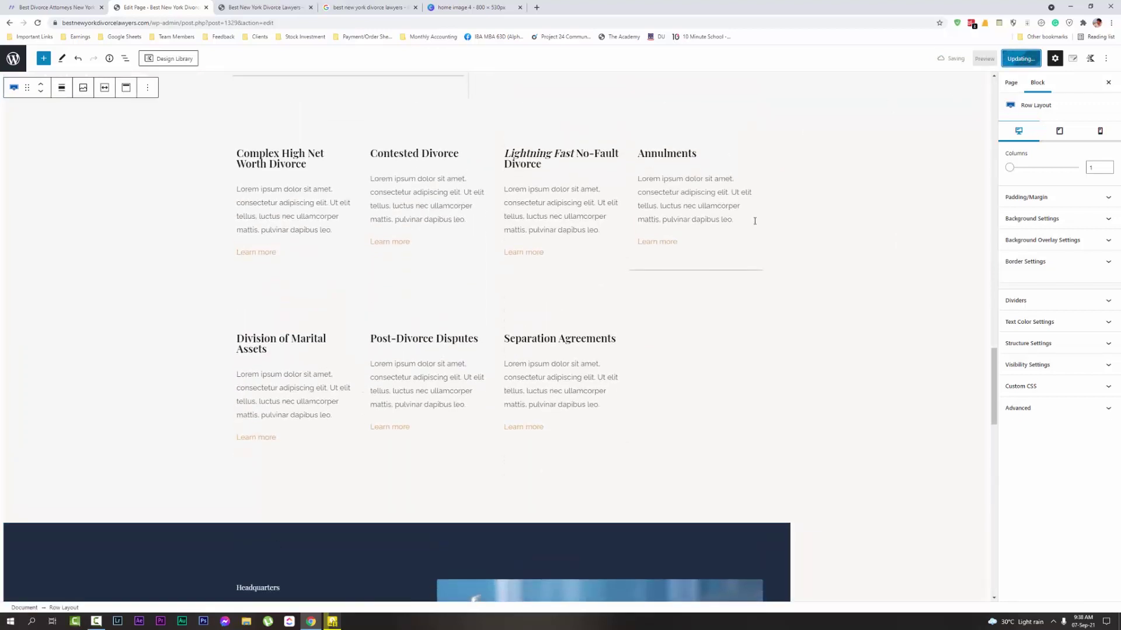
scroll(755, 221, up, 3)
click(262, 7)
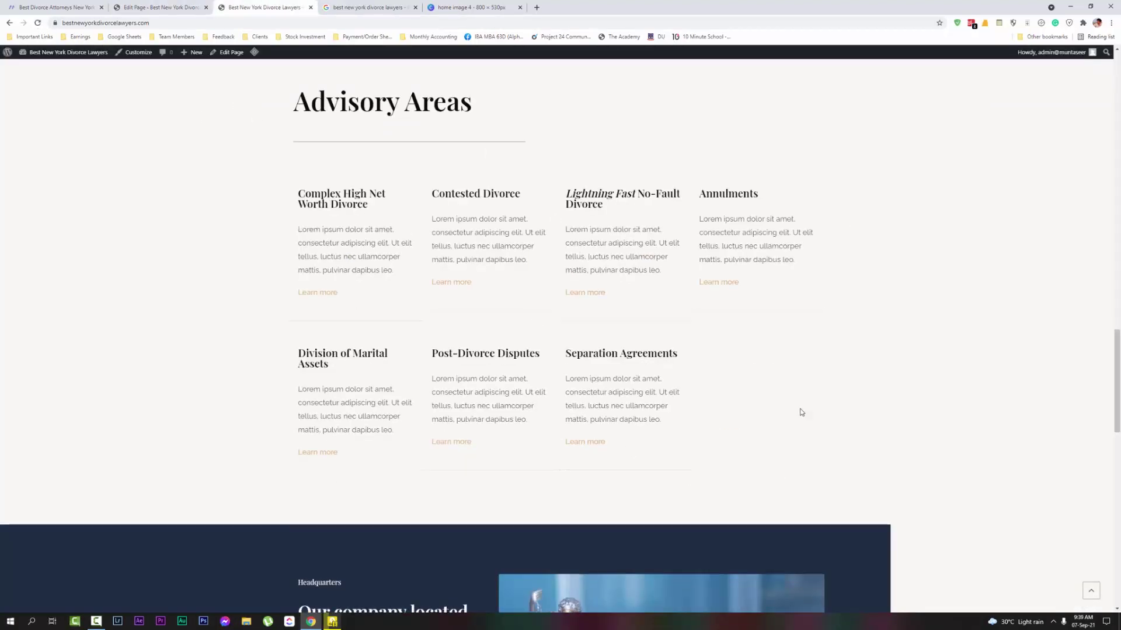
click(161, 7)
scroll(396, 305, down, 1)
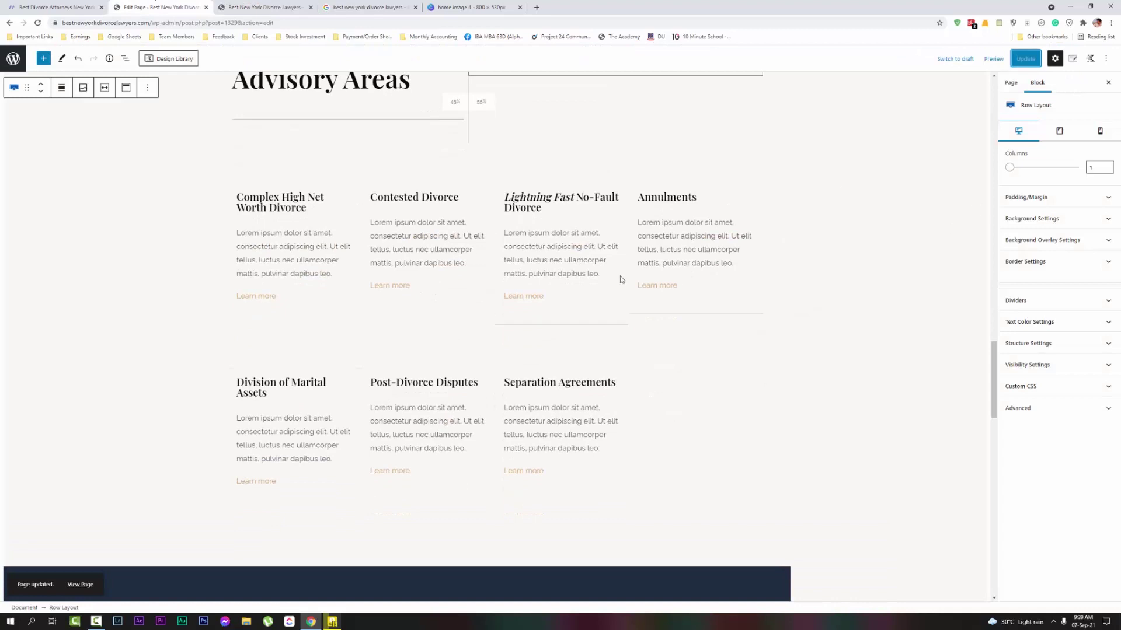
scroll(622, 280, up, 1)
click(278, 341)
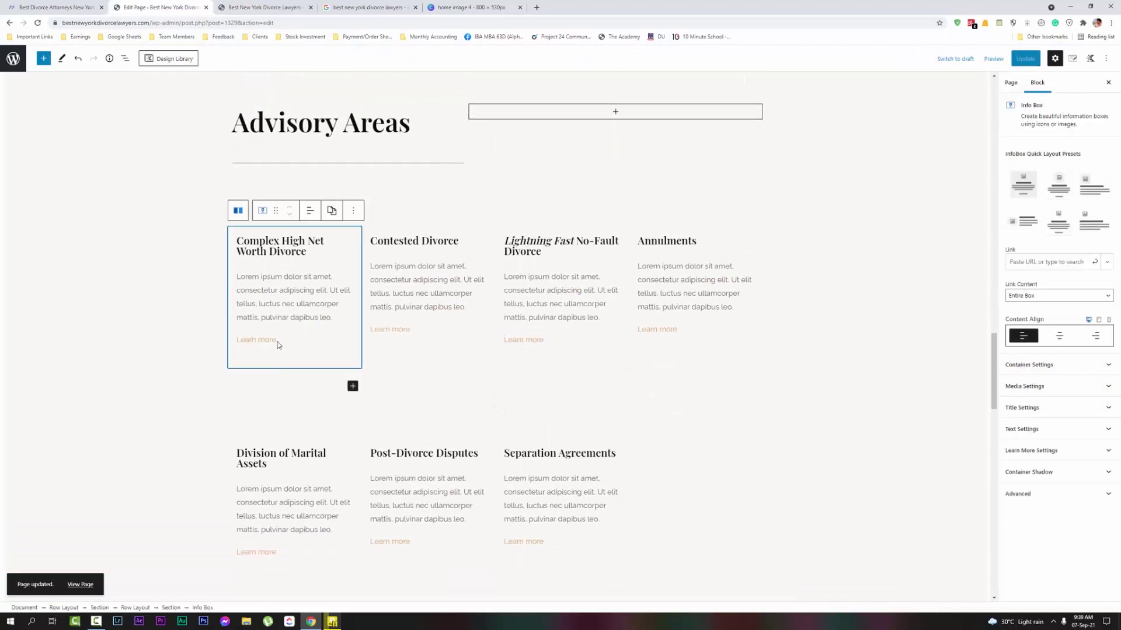
Remove the client logos row above the Advisory Areas section
click(418, 293)
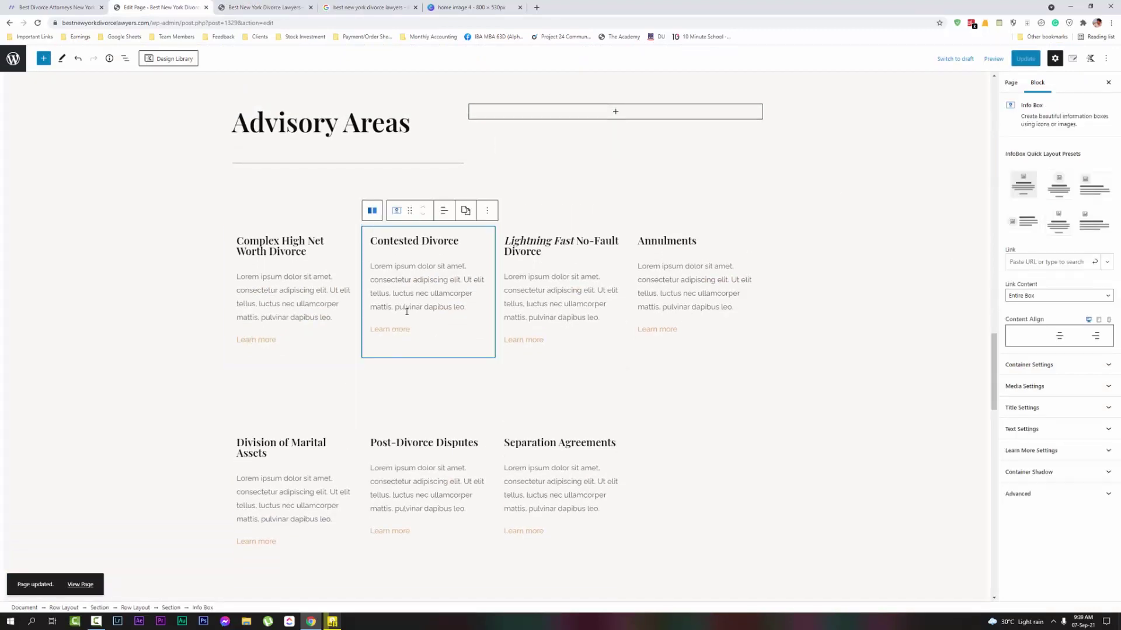
click(514, 302)
click(560, 467)
click(884, 369)
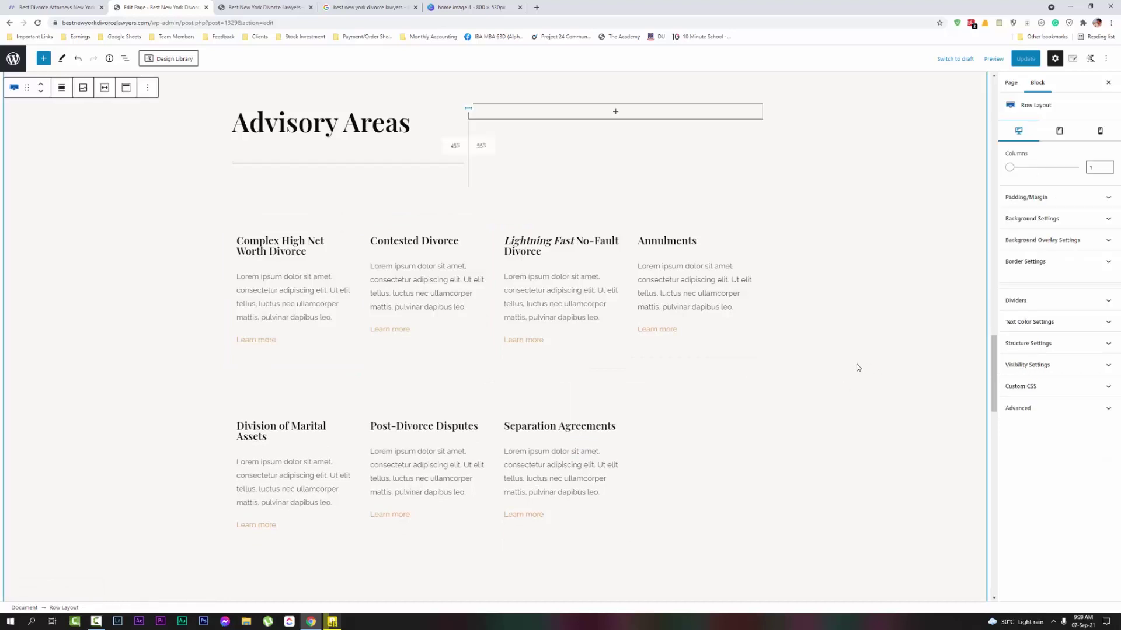
scroll(817, 351, up, 4)
scroll(759, 333, up, 3)
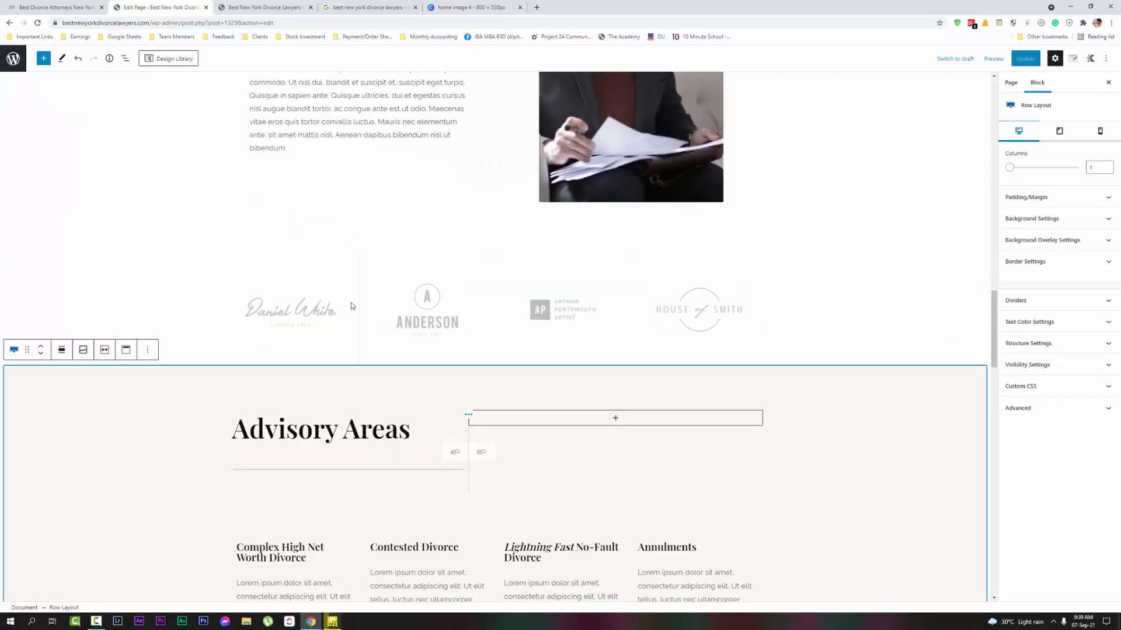
click(437, 282)
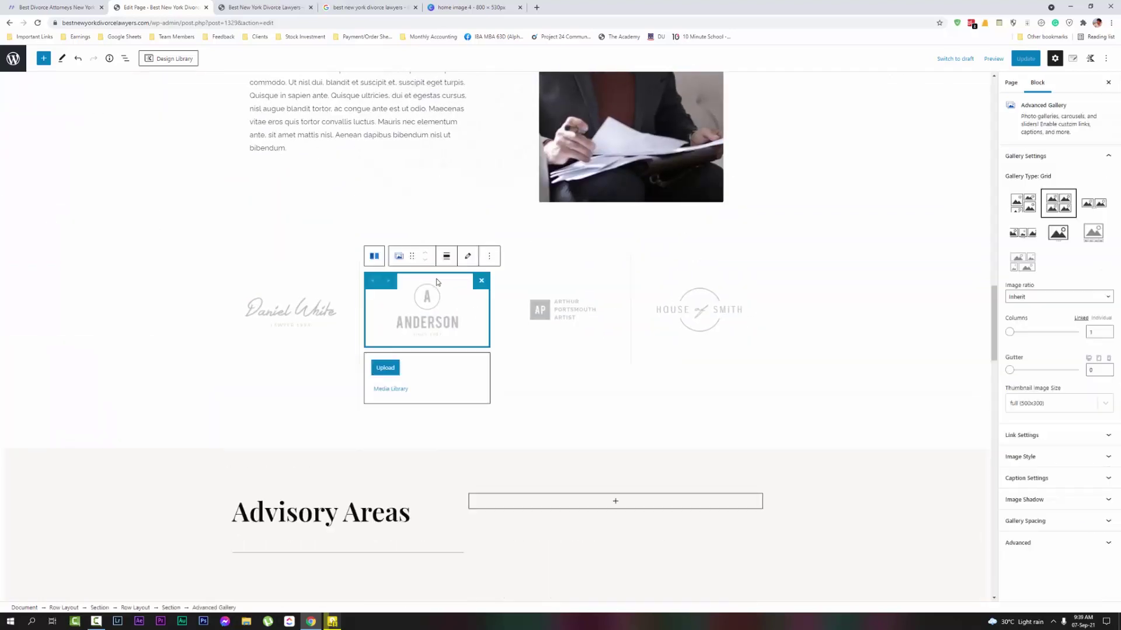
click(563, 257)
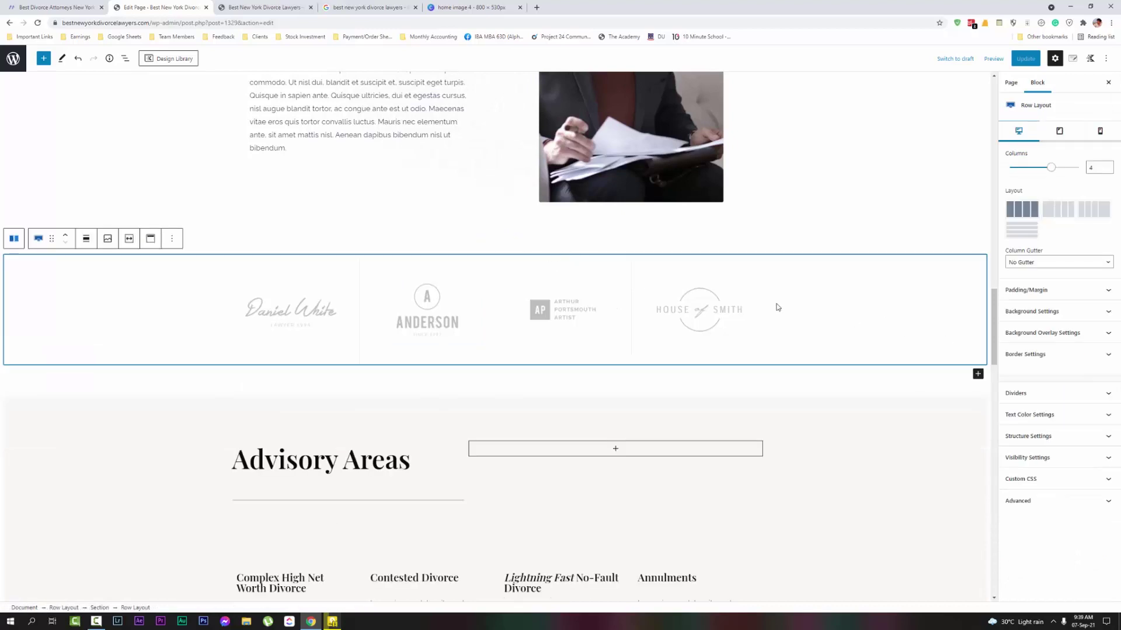
click(169, 238)
click(244, 425)
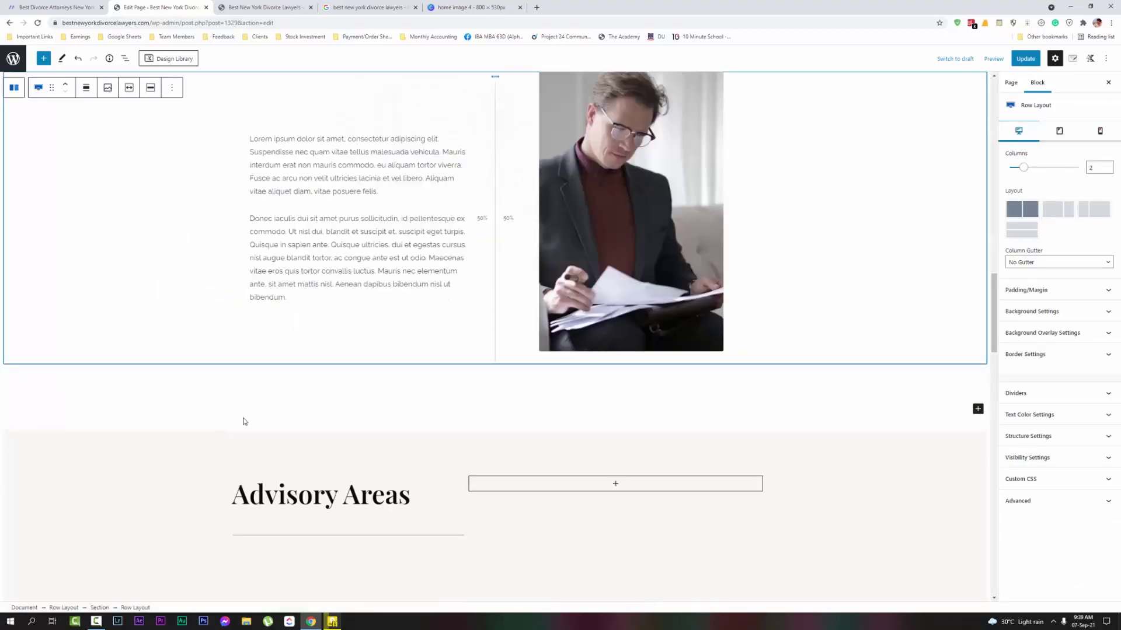
Switch to the live homepage and scroll down to the contact form and footer
scroll(745, 353, down, 15)
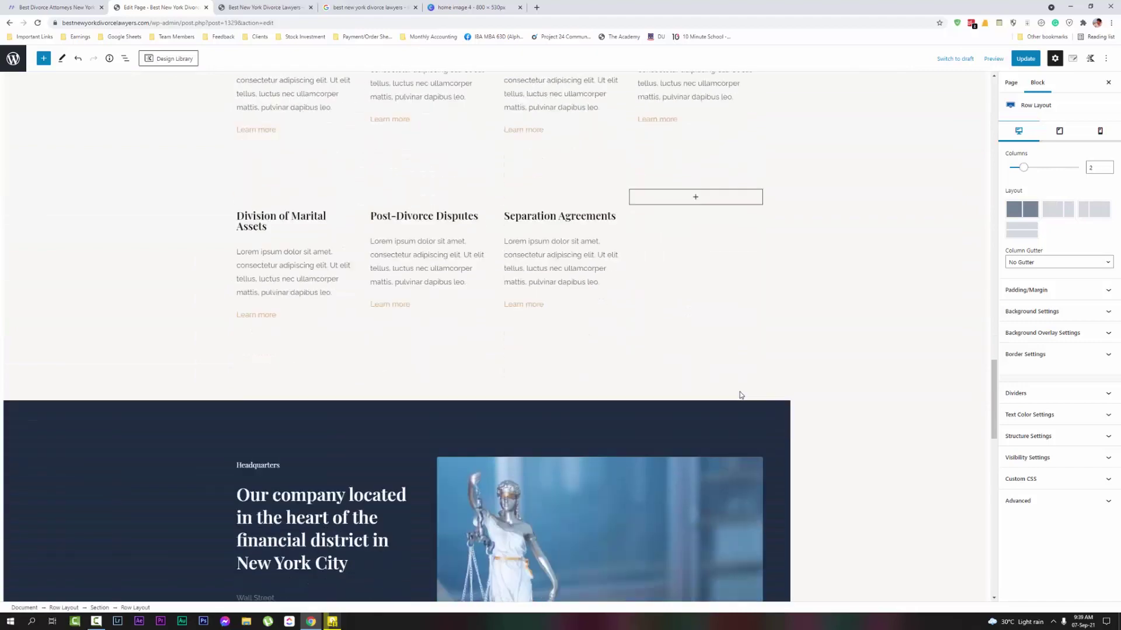
scroll(455, 350, up, 6)
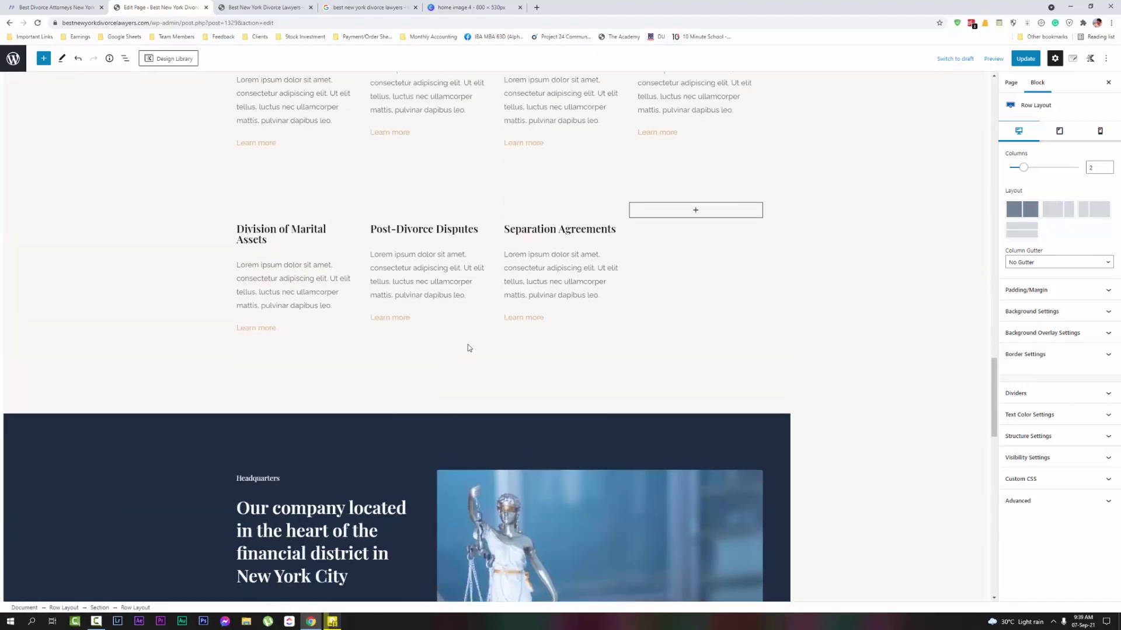
scroll(845, 303, up, 15)
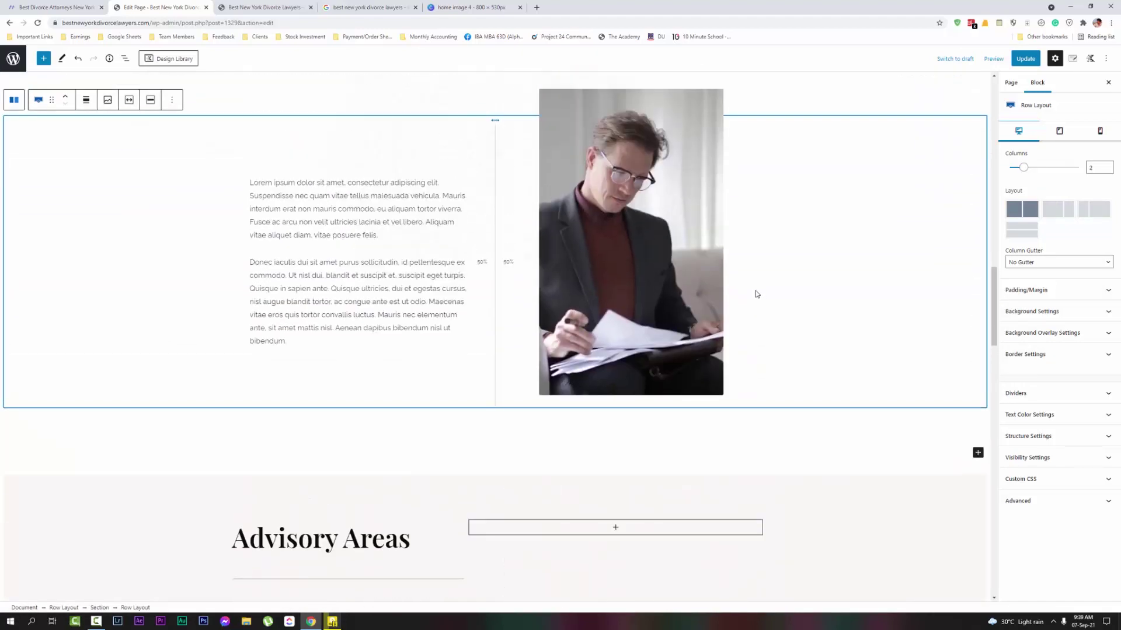
scroll(692, 302, up, 15)
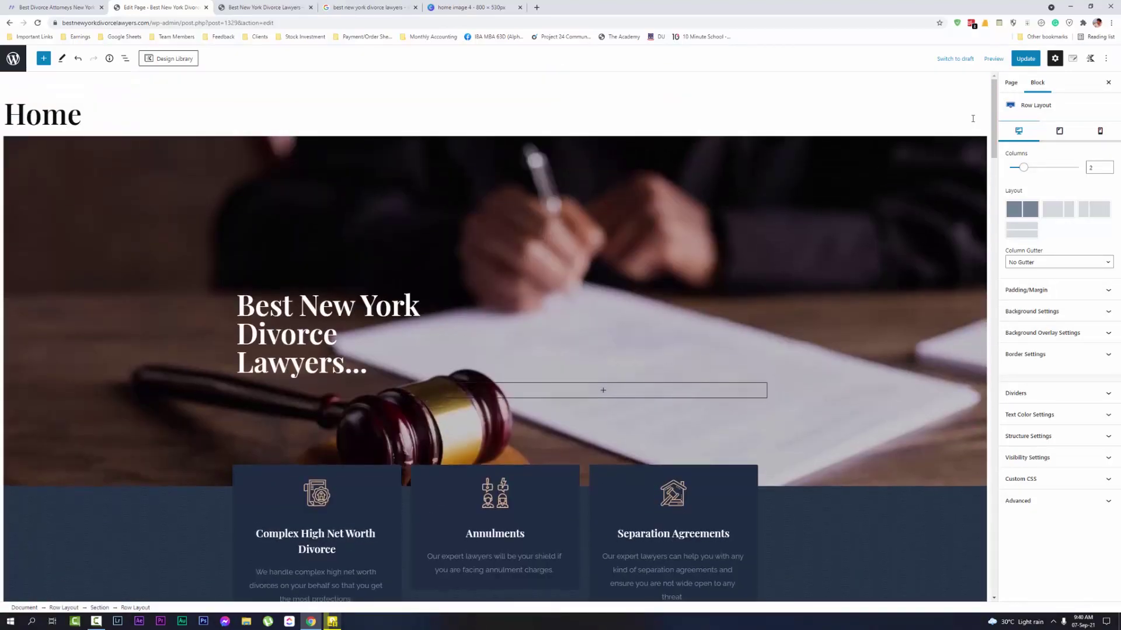
drag(993, 144, 992, 422)
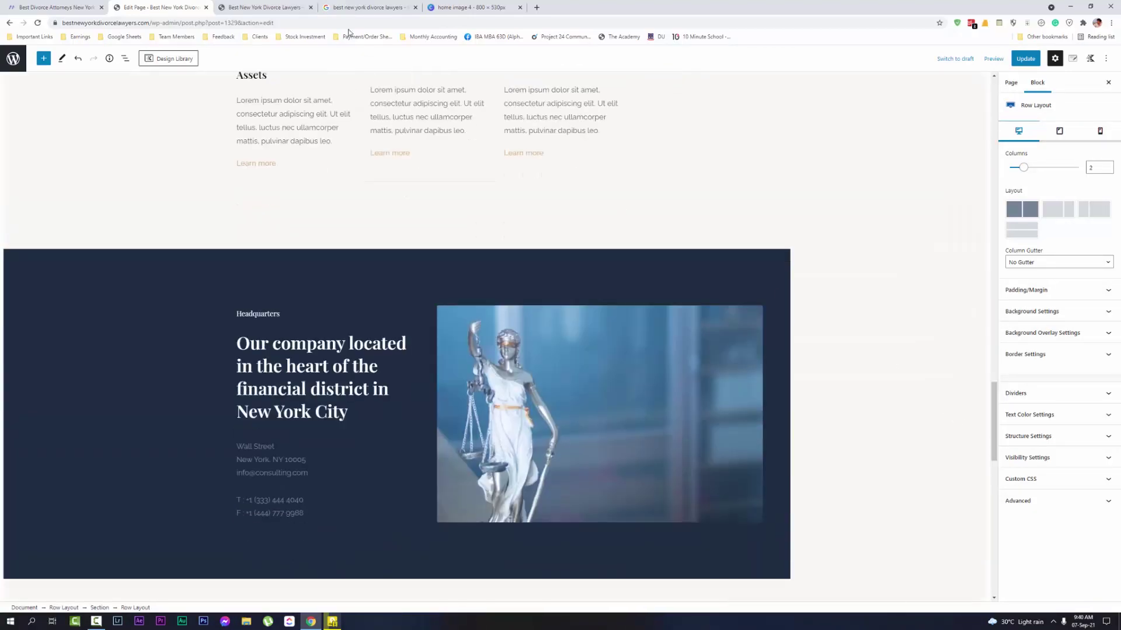
click(264, 7)
scroll(673, 383, down, 15)
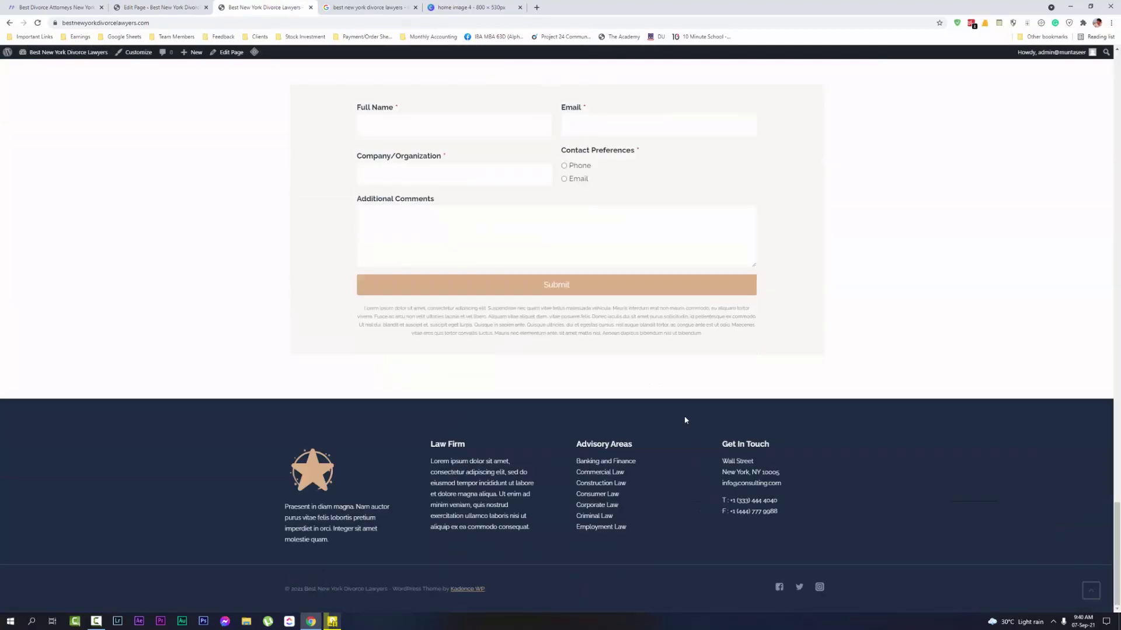
Recover the invalid Free Consultation form block after comparing it with the live site's form
click(173, 6)
scroll(309, 175, down, 10)
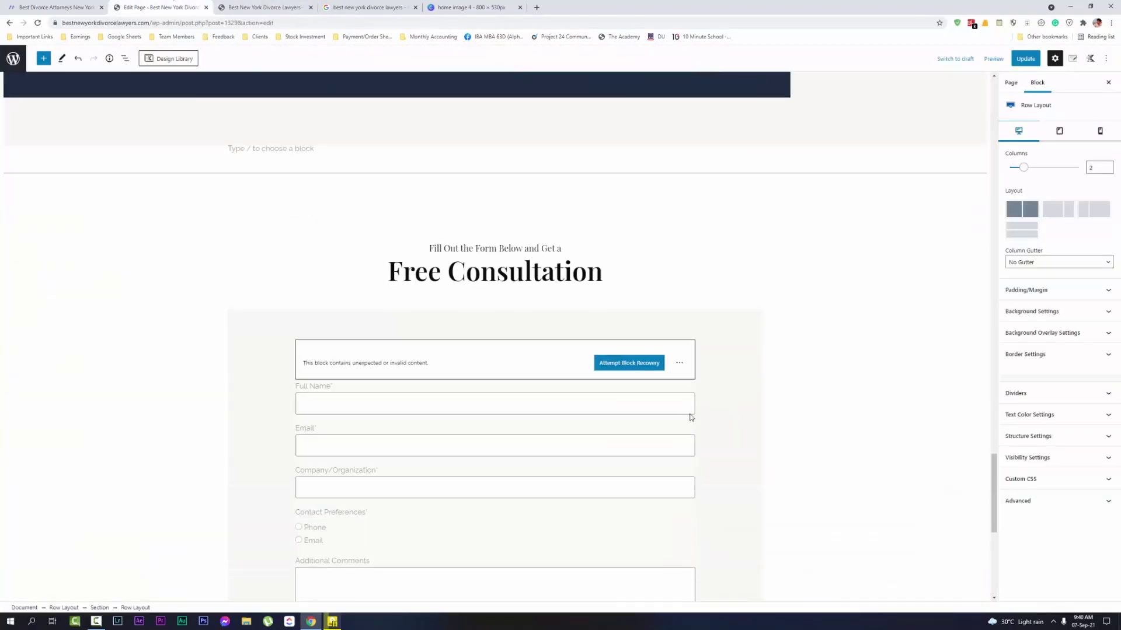
scroll(308, 175, up, 3)
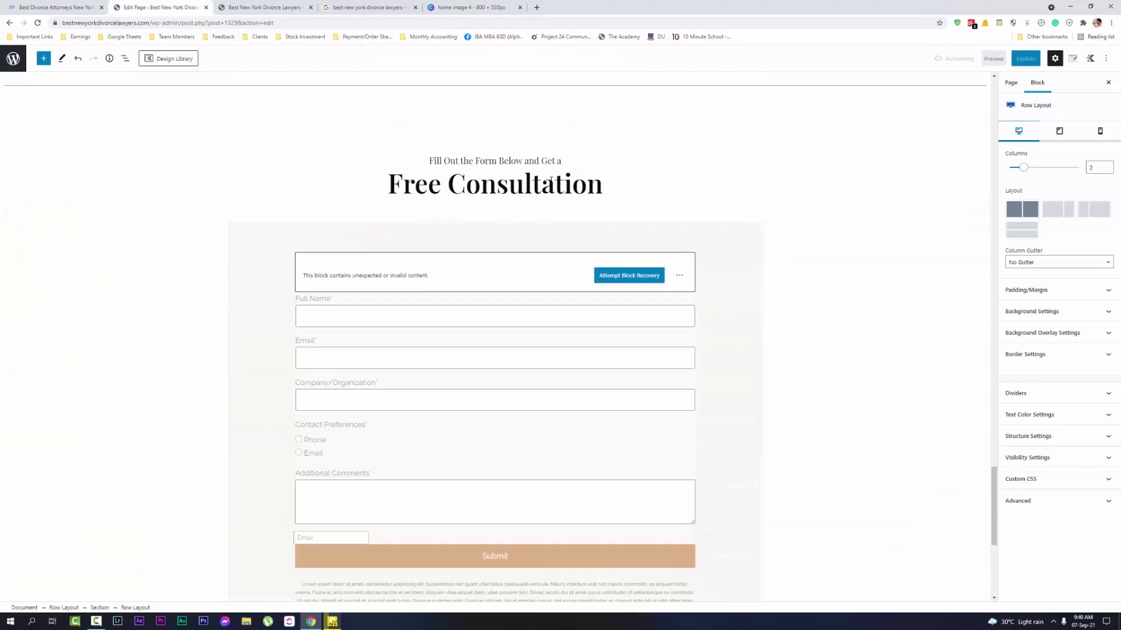
click(609, 233)
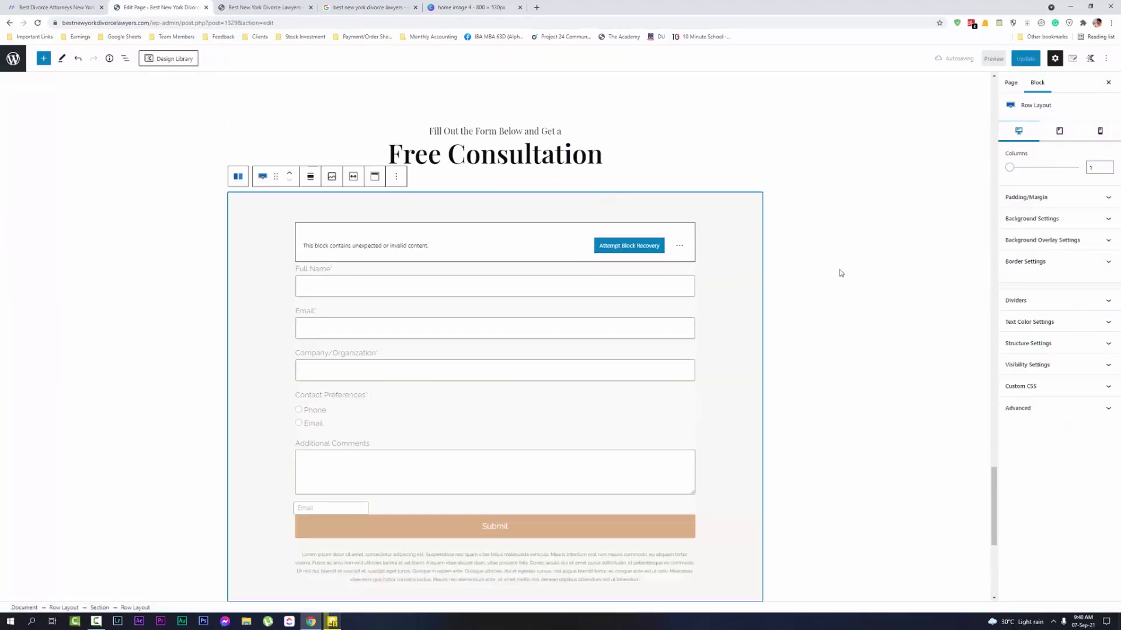
scroll(835, 273, down, 2)
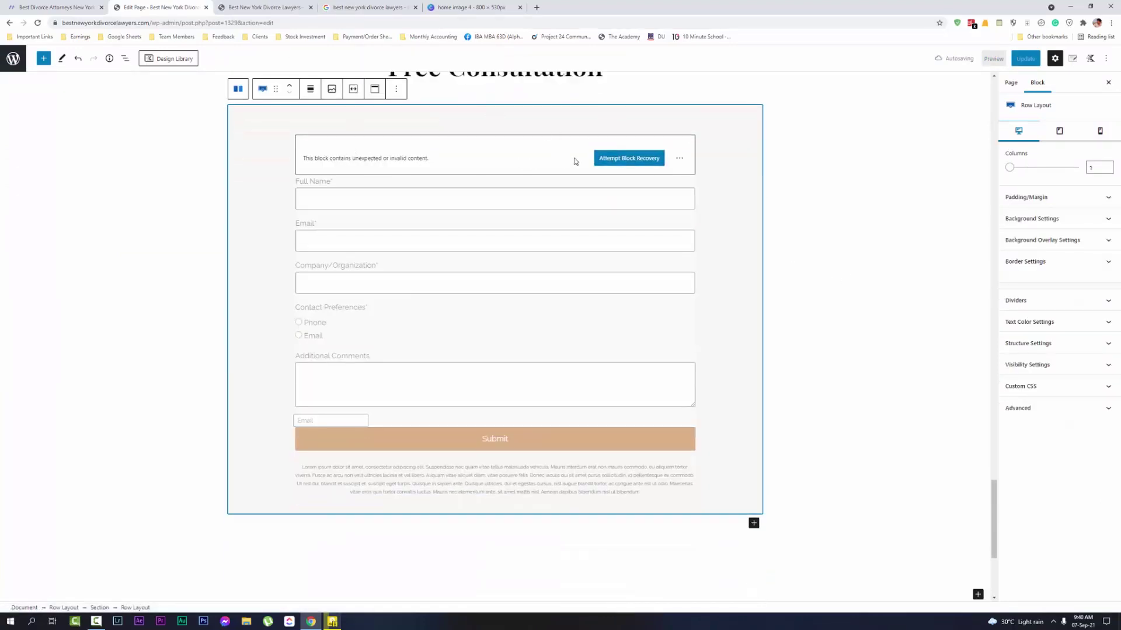
click(612, 160)
click(226, 3)
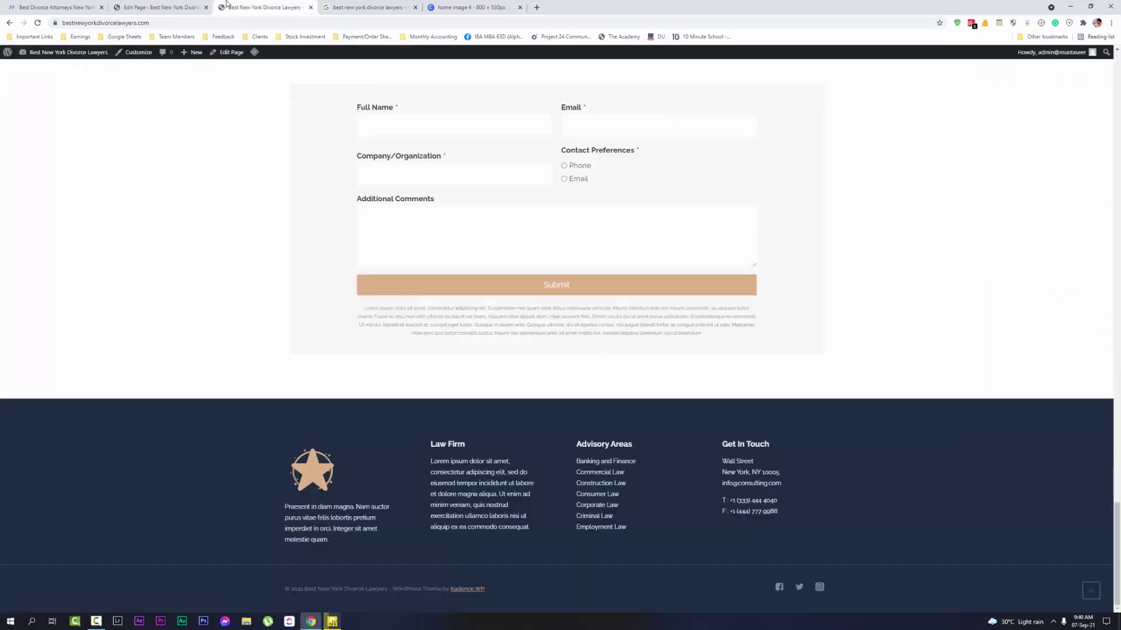
scroll(695, 242, up, 3)
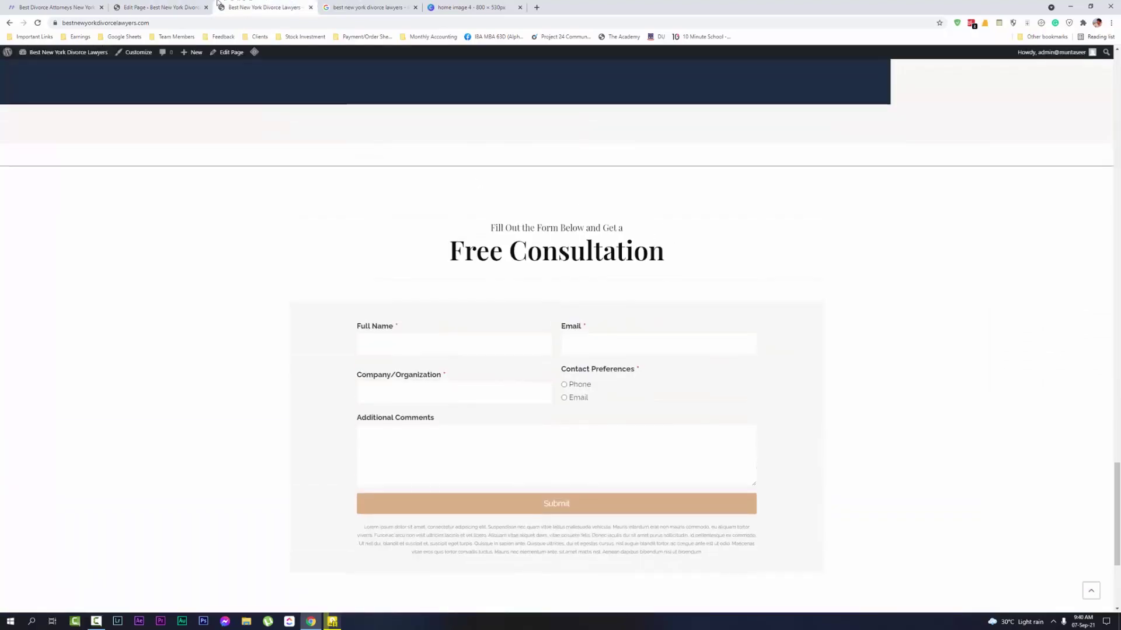
click(175, 7)
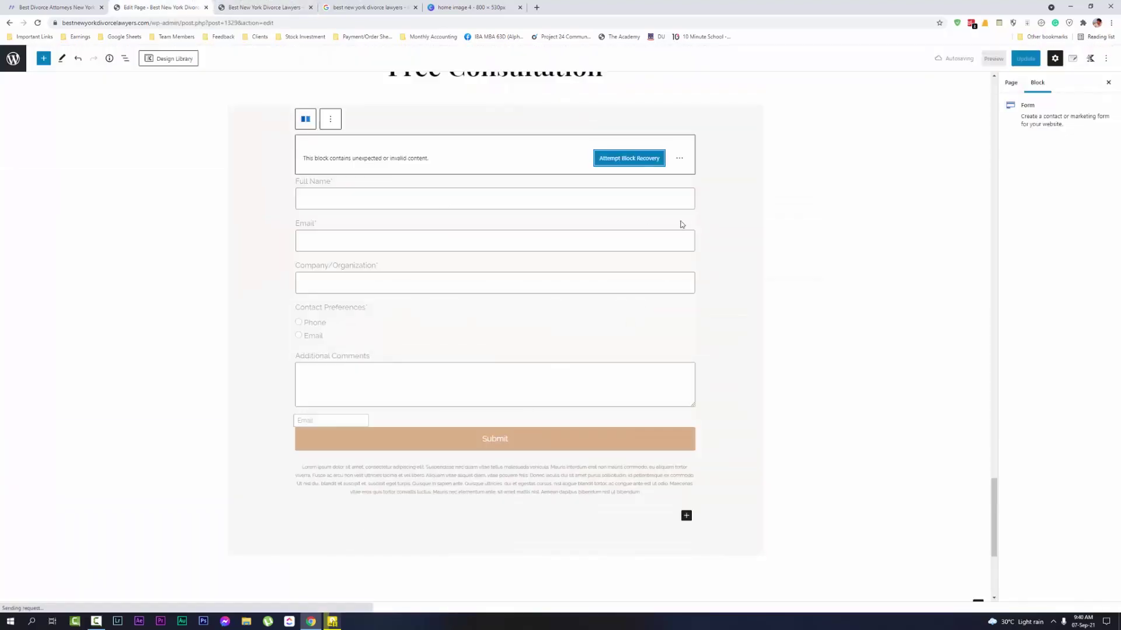
click(630, 158)
click(679, 179)
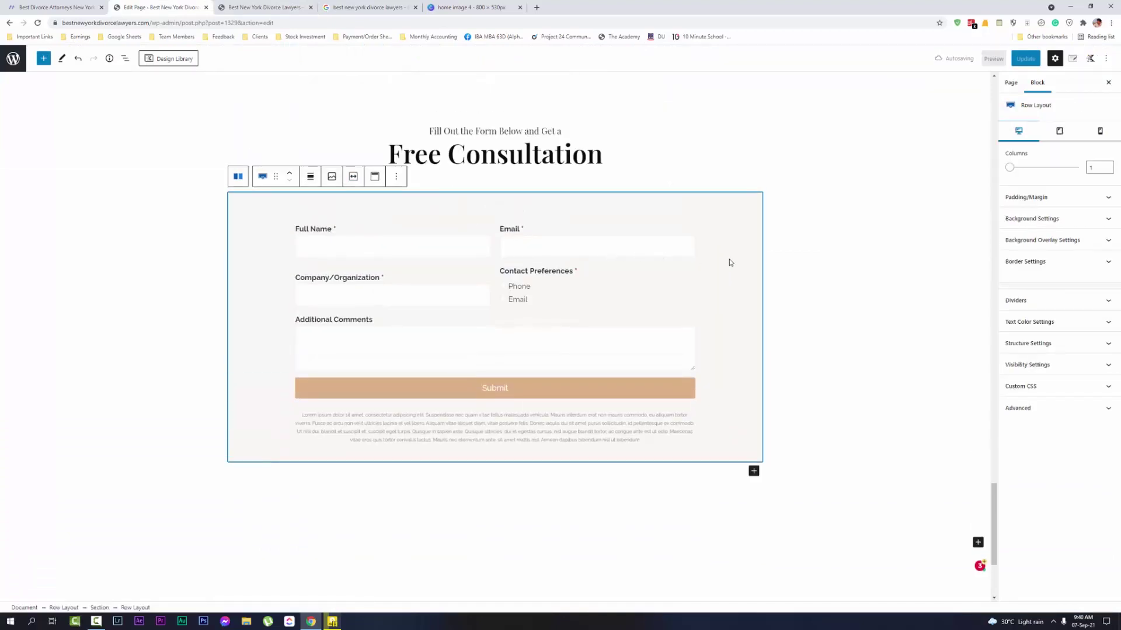
Enter the owner's email address as the consultation form's Email To Address
click(544, 228)
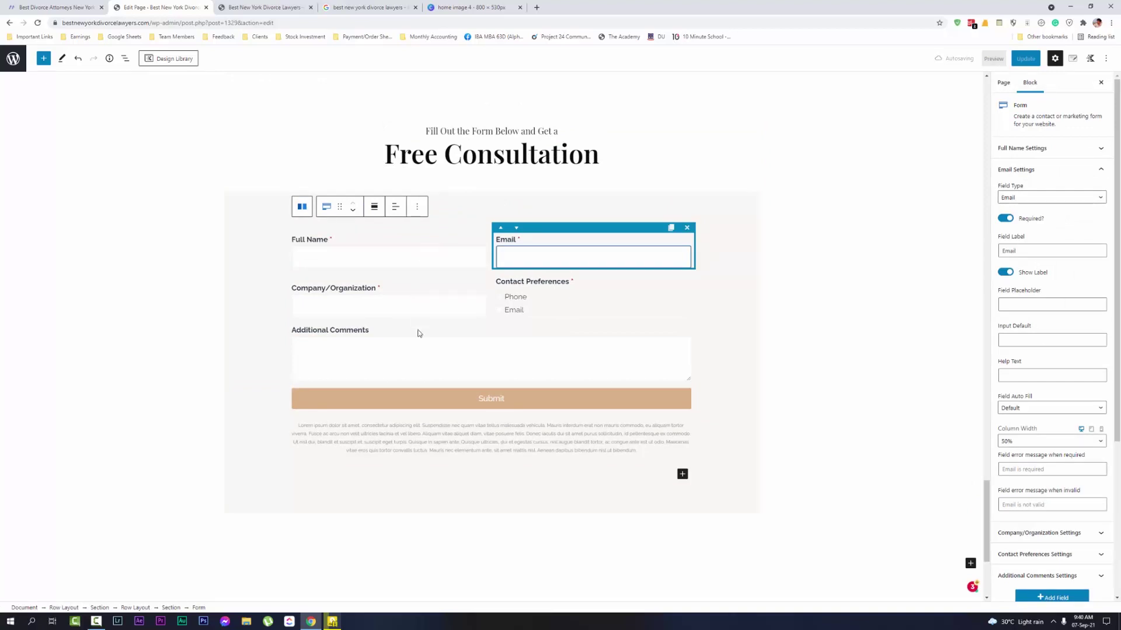
click(426, 357)
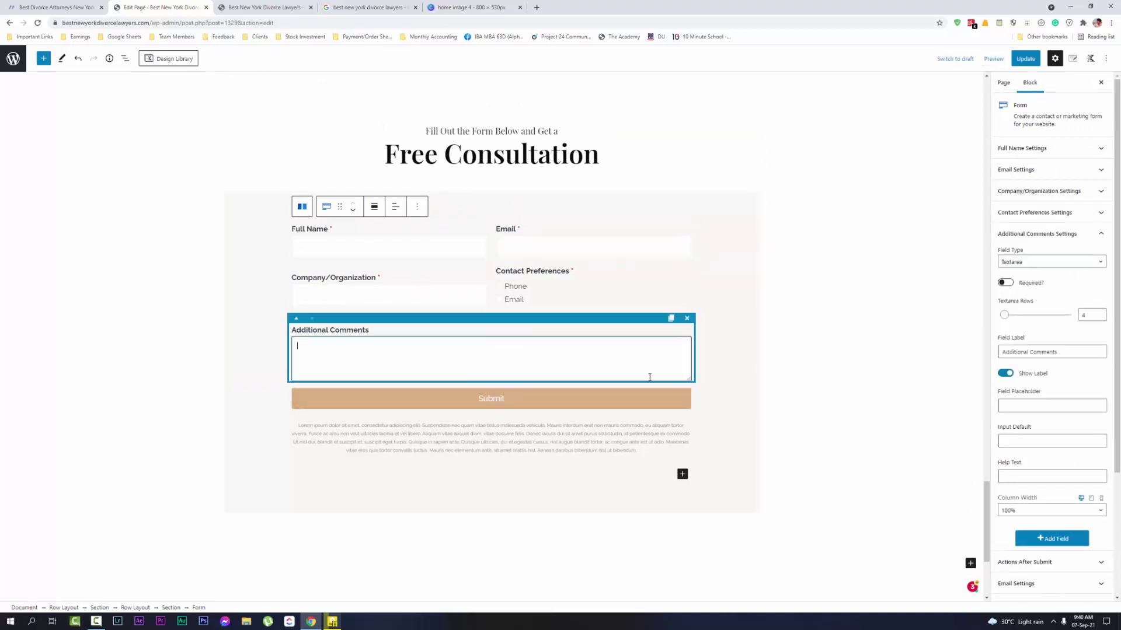
click(696, 407)
click(671, 393)
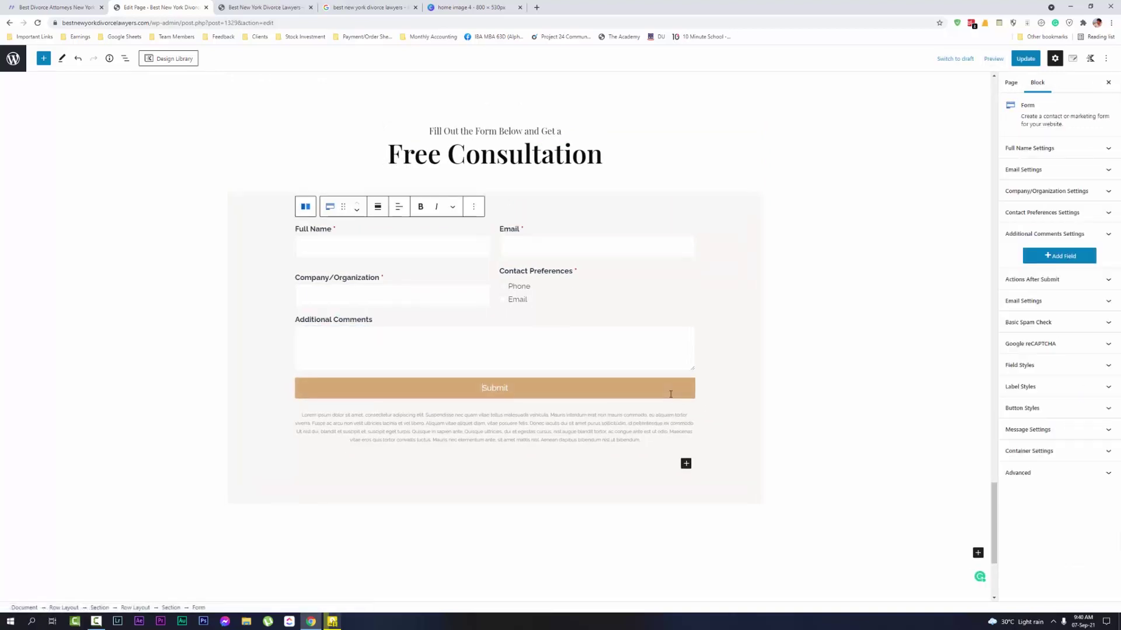
click(717, 390)
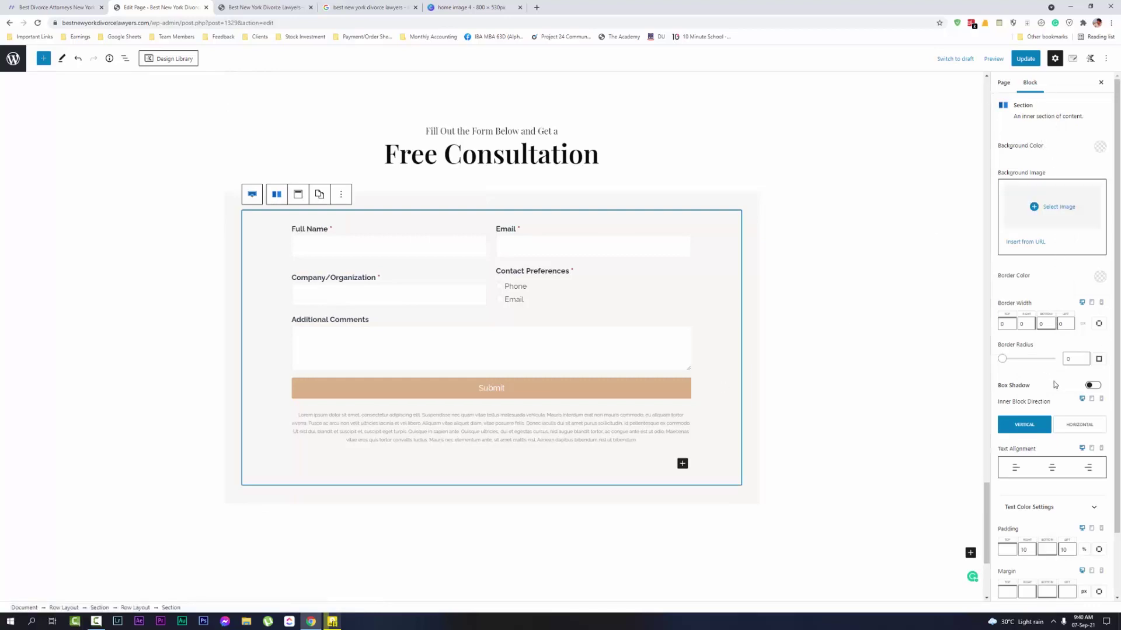
scroll(1076, 361, down, 2)
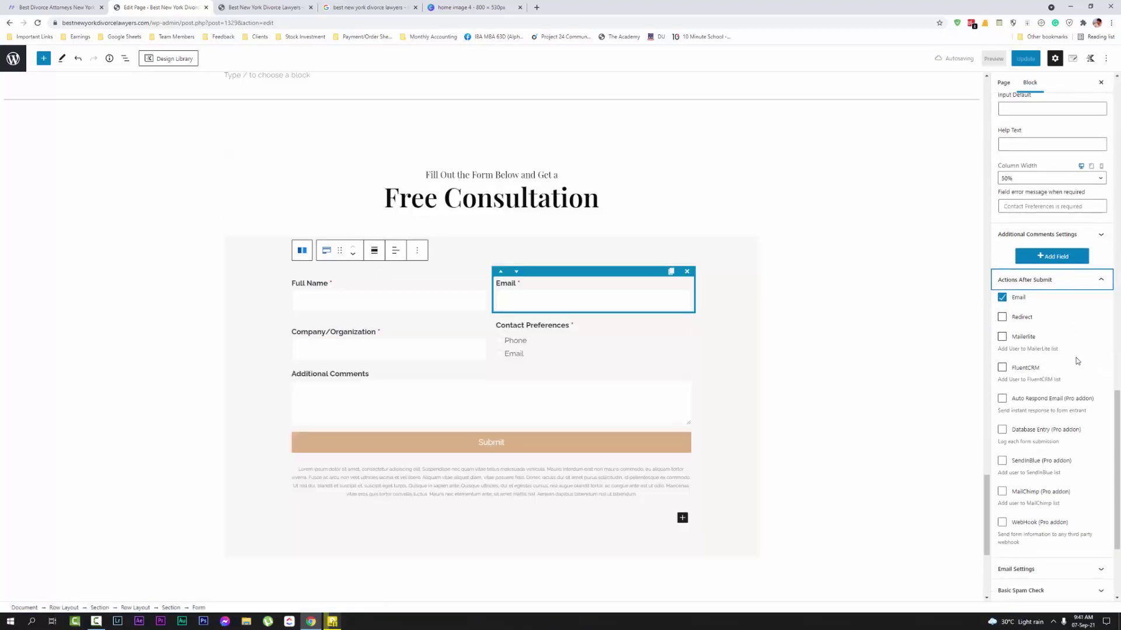
scroll(1077, 360, down, 1)
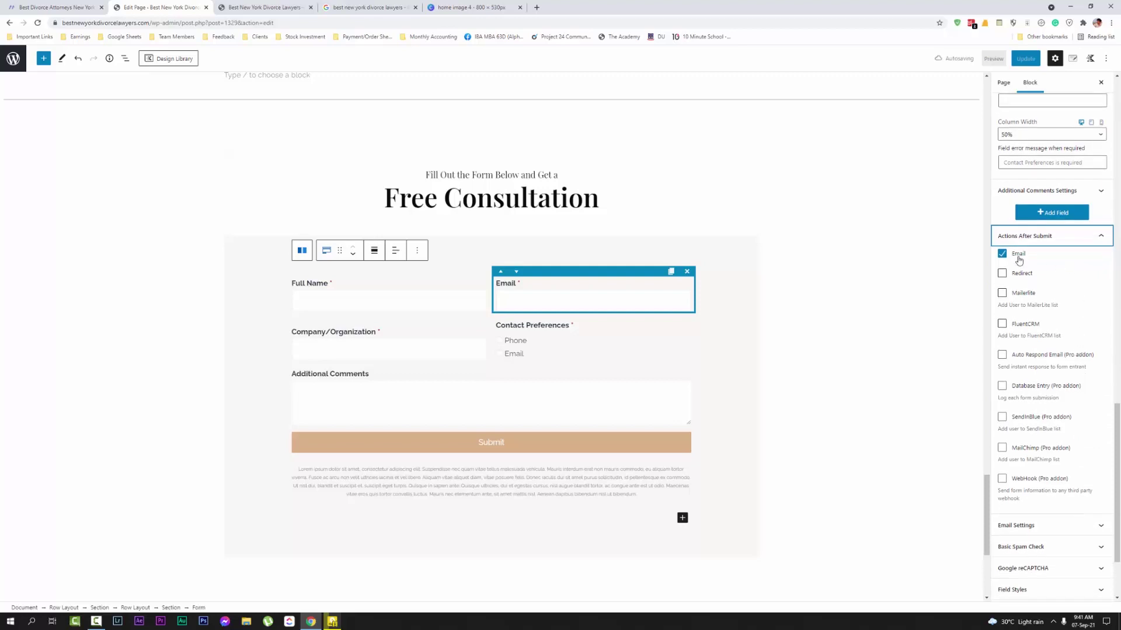
click(1050, 527)
click(1074, 322)
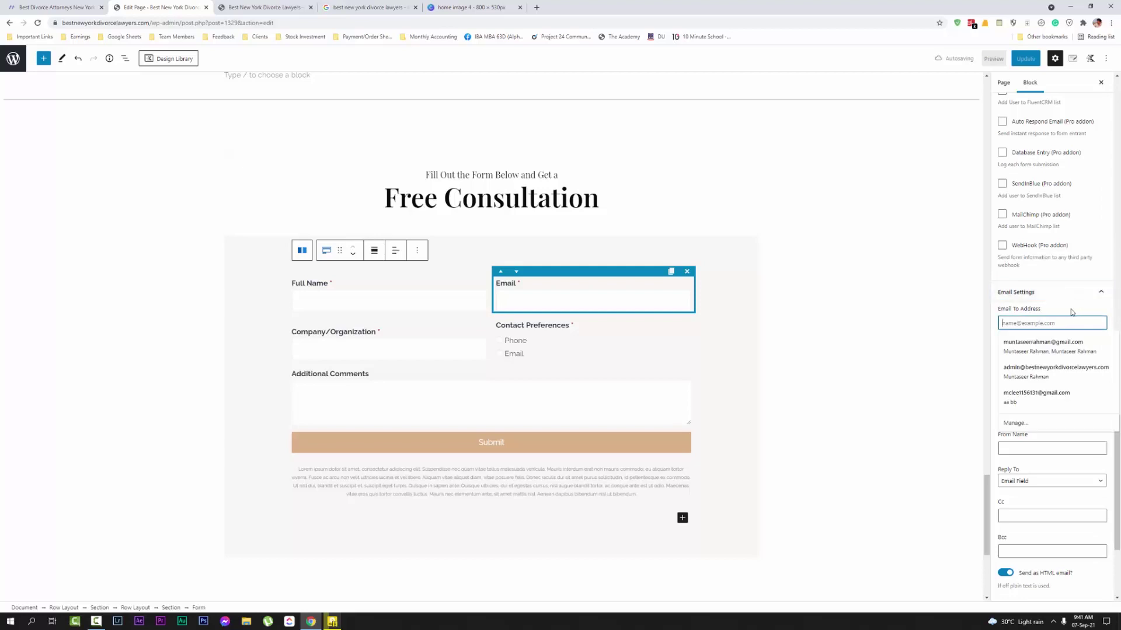
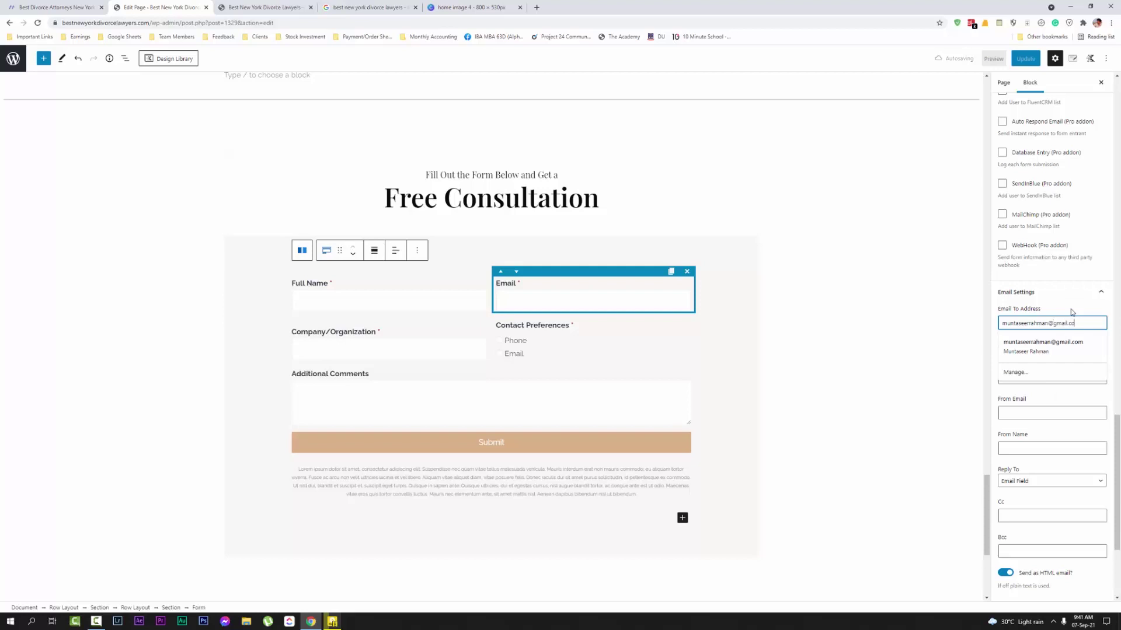
click(1072, 313)
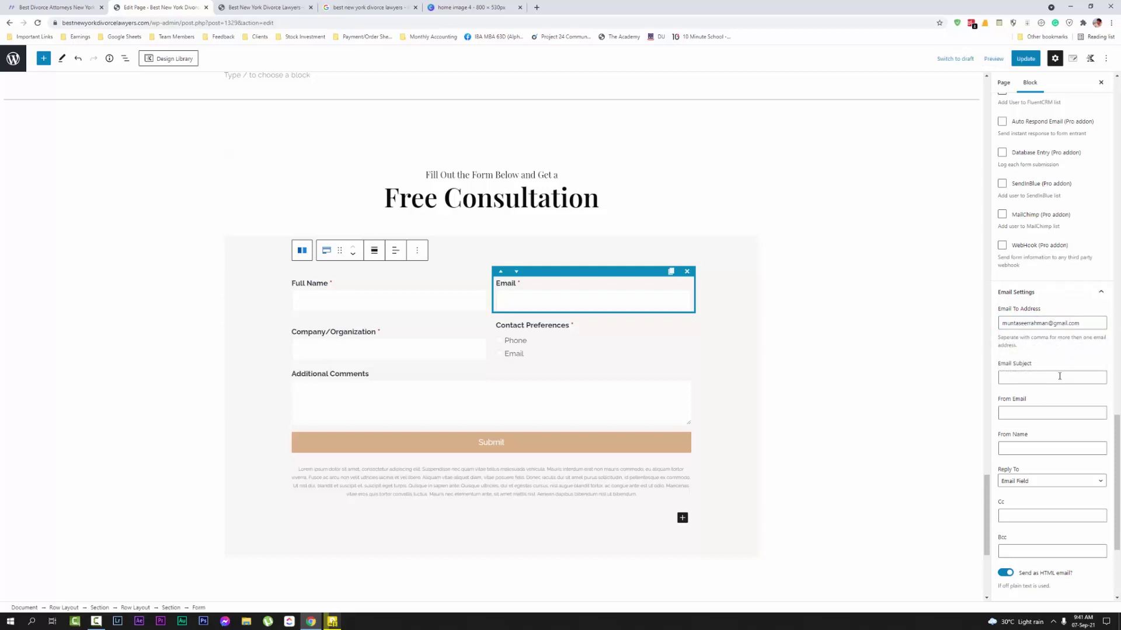
Set the notification Email Subject to 'Email From Best New York Divorce Lawyer'
scroll(1059, 380, down, 2)
click(1033, 290)
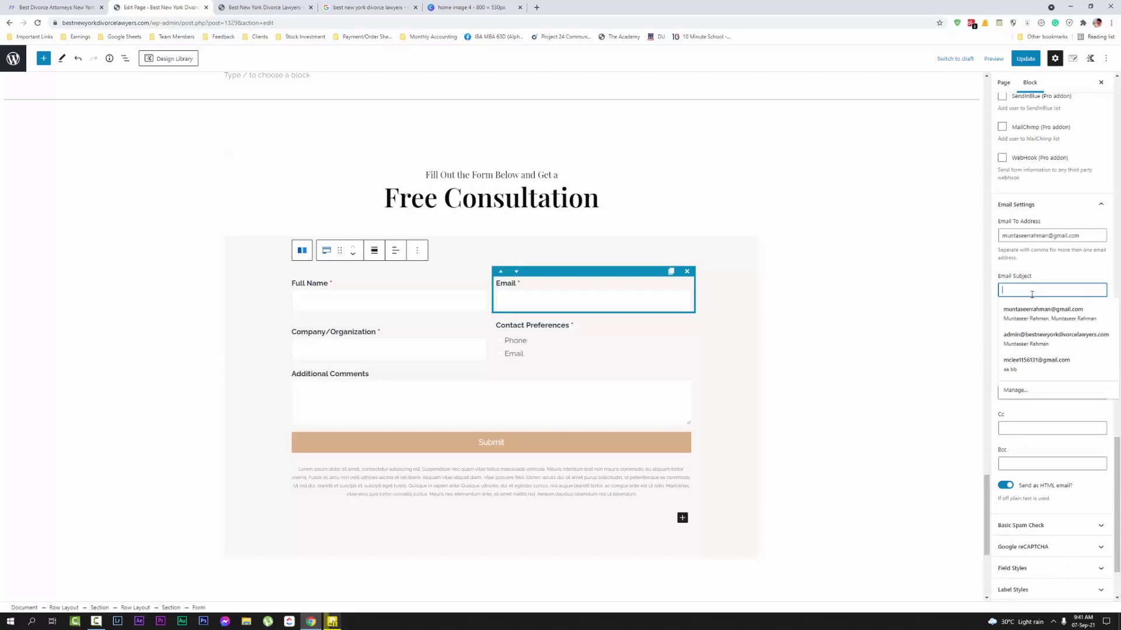
text(Email From Best New York Divorce La)
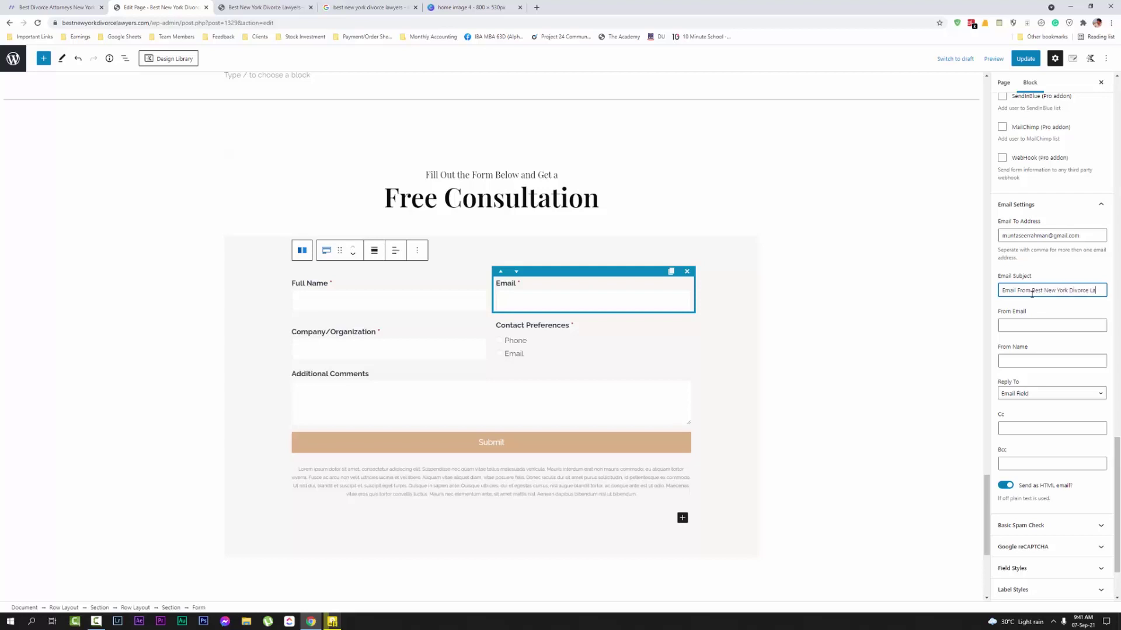
key(BackSpace)
key(BackSpace)
text(wyer)
scroll(1056, 453, down, 1)
scroll(1062, 416, up, 3)
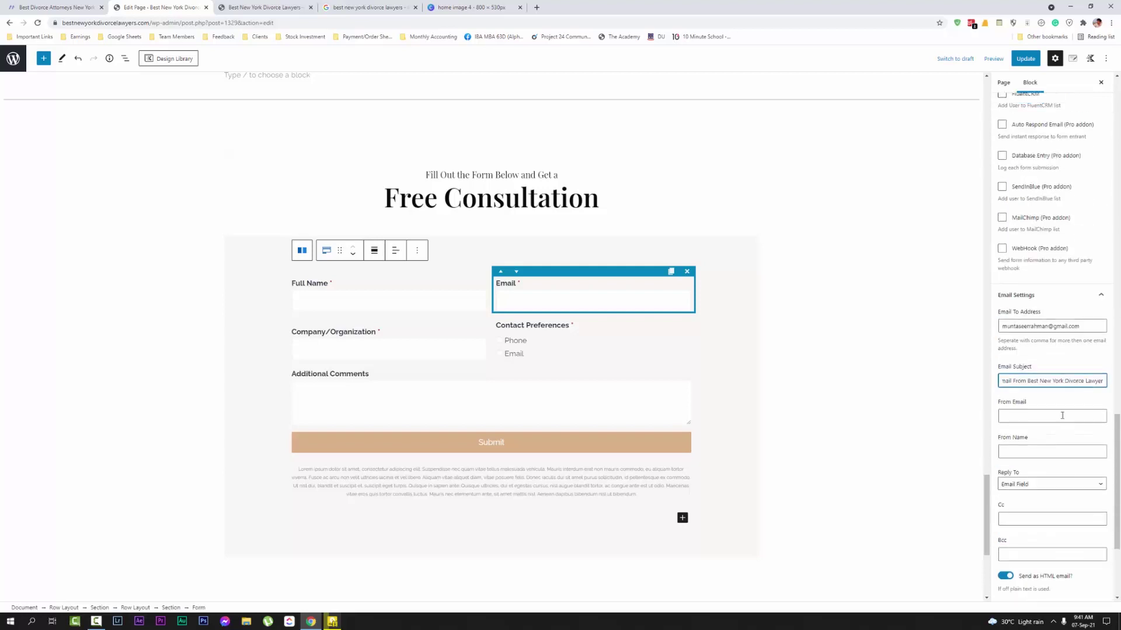
scroll(1062, 415, up, 15)
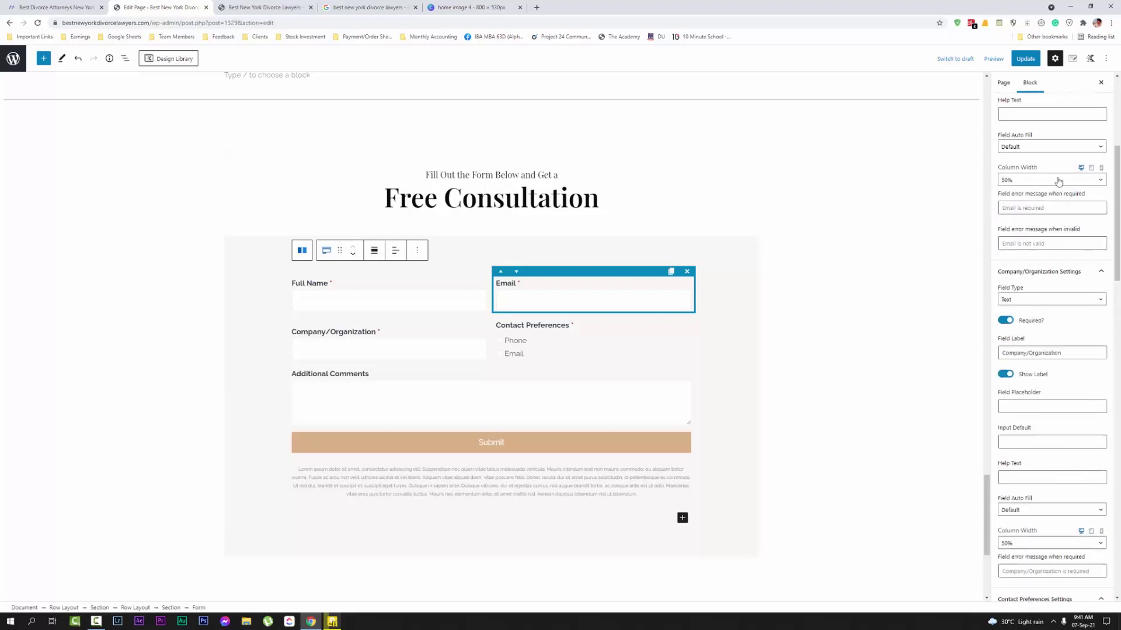
scroll(1058, 180, up, 5)
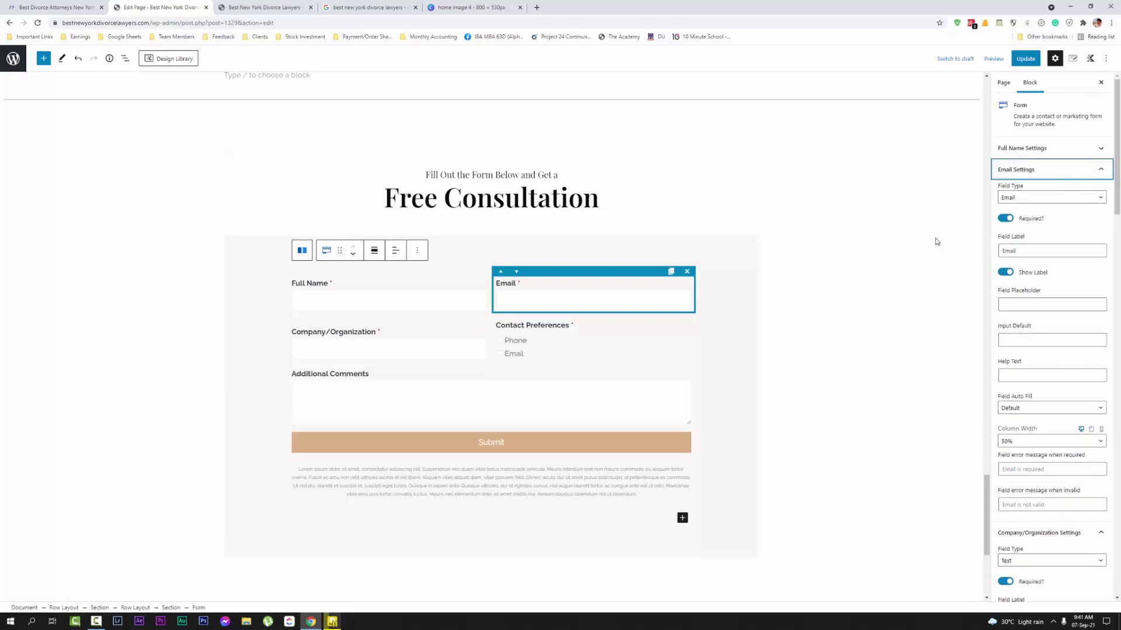
Update the Home page, then scroll the editor back to the top
click(1026, 58)
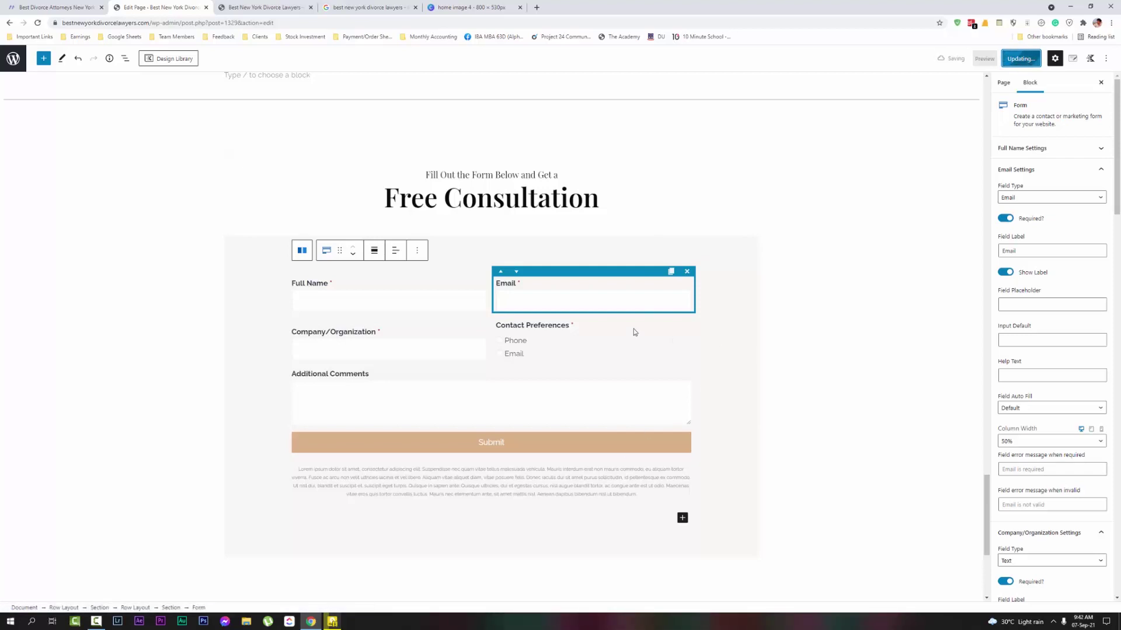
scroll(676, 264, up, 2)
scroll(730, 344, down, 3)
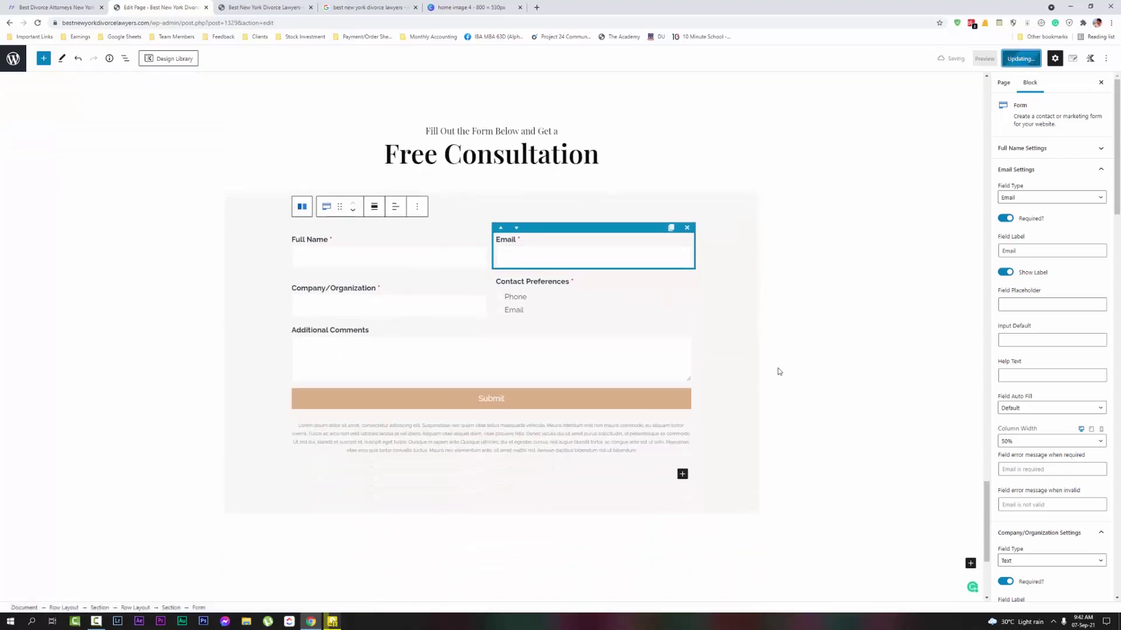
scroll(674, 461, down, 2)
scroll(706, 496, up, 6)
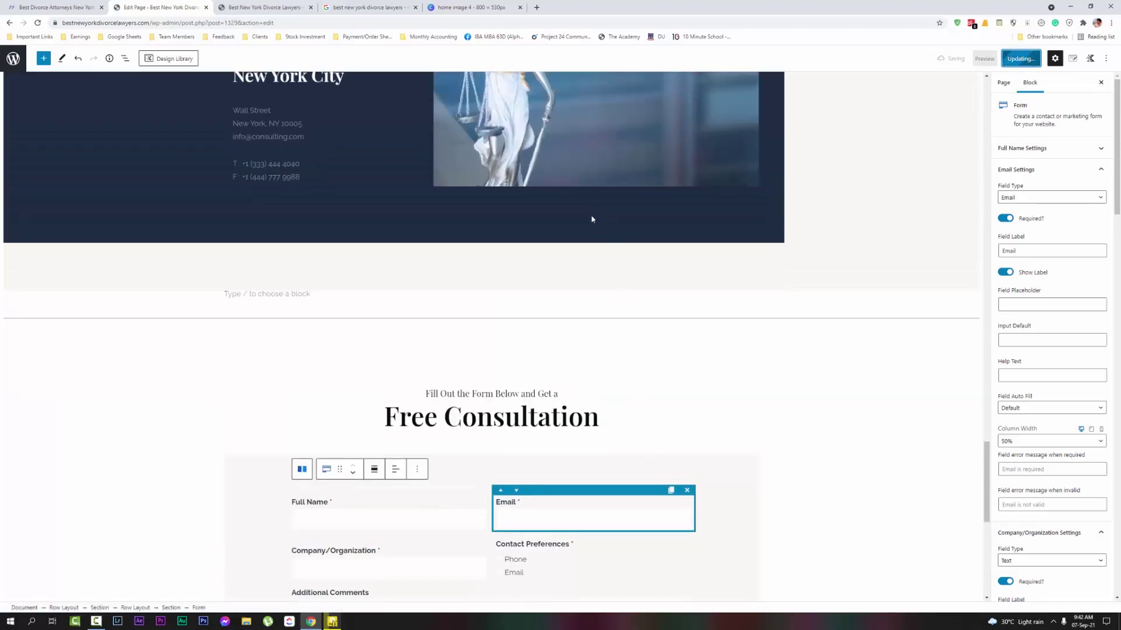
scroll(587, 206, up, 2)
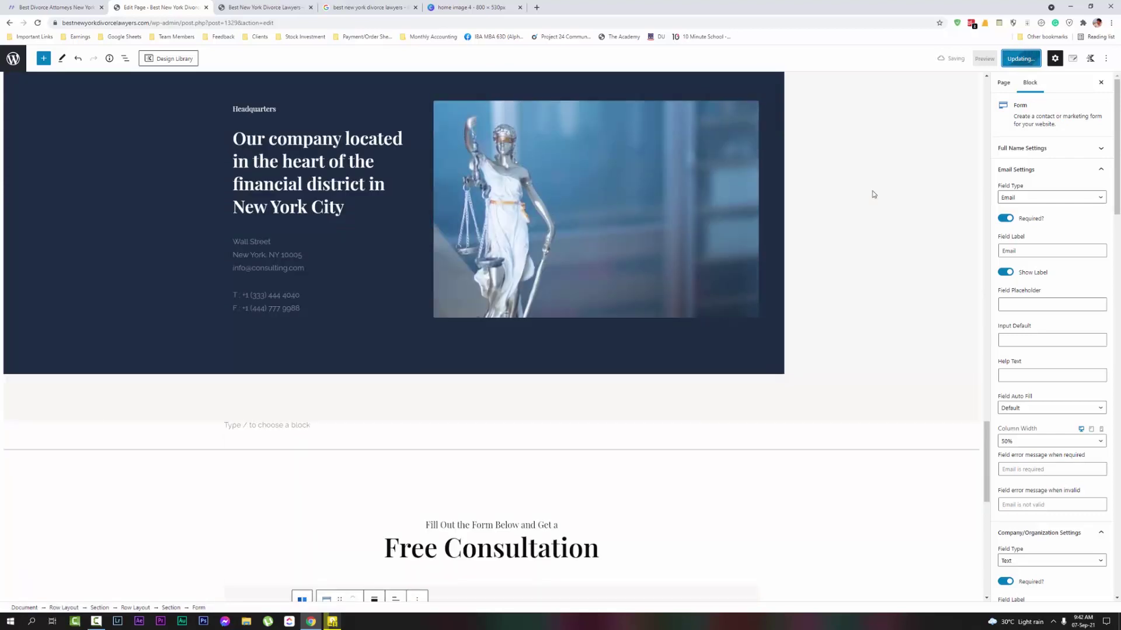
scroll(730, 246, down, 1)
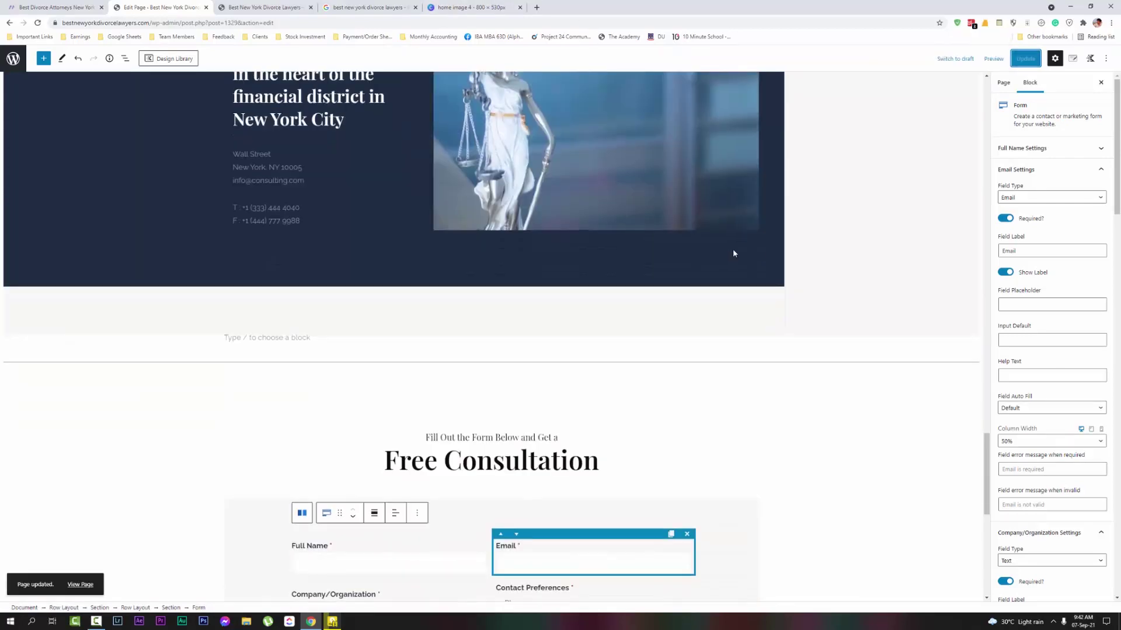
scroll(711, 270, up, 7)
scroll(687, 312, up, 3)
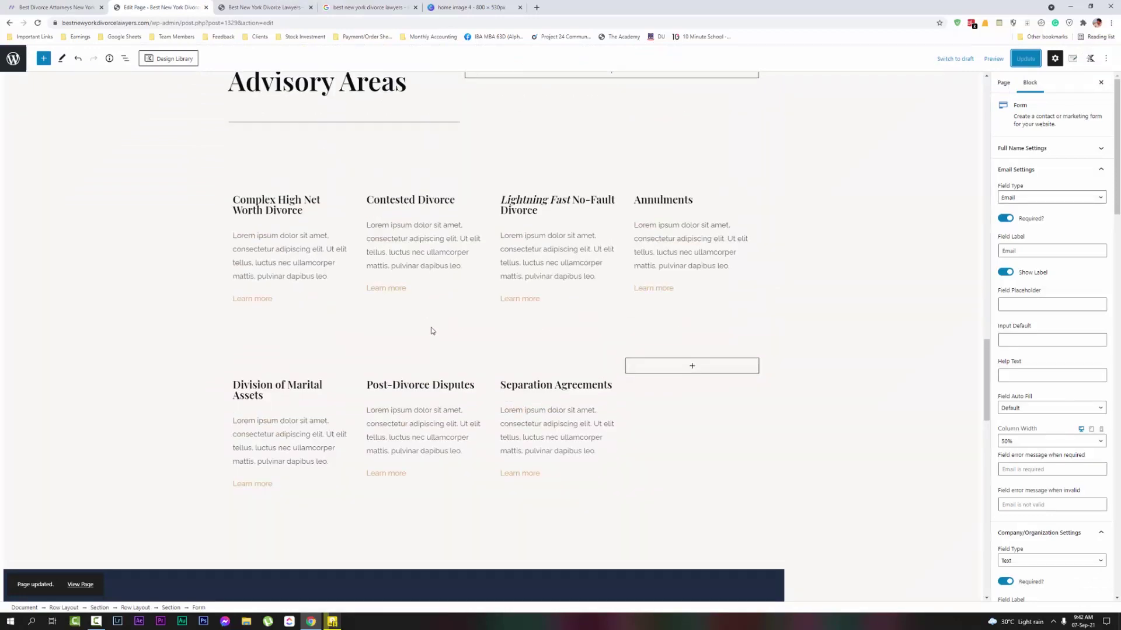
scroll(430, 328, up, 6)
scroll(443, 331, up, 15)
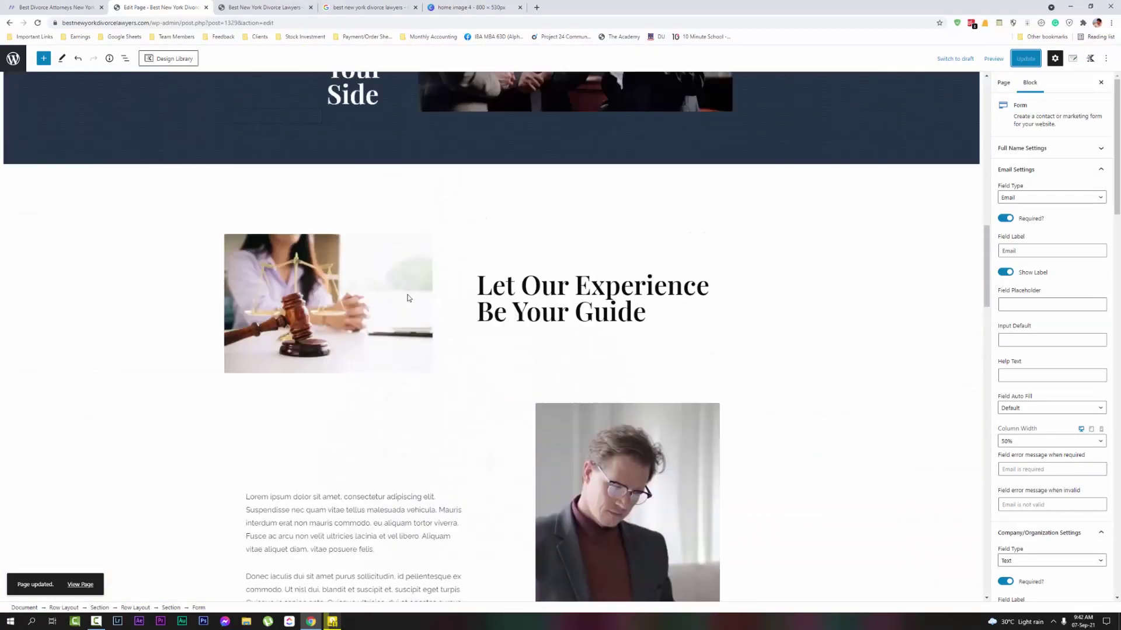
scroll(344, 262, up, 7)
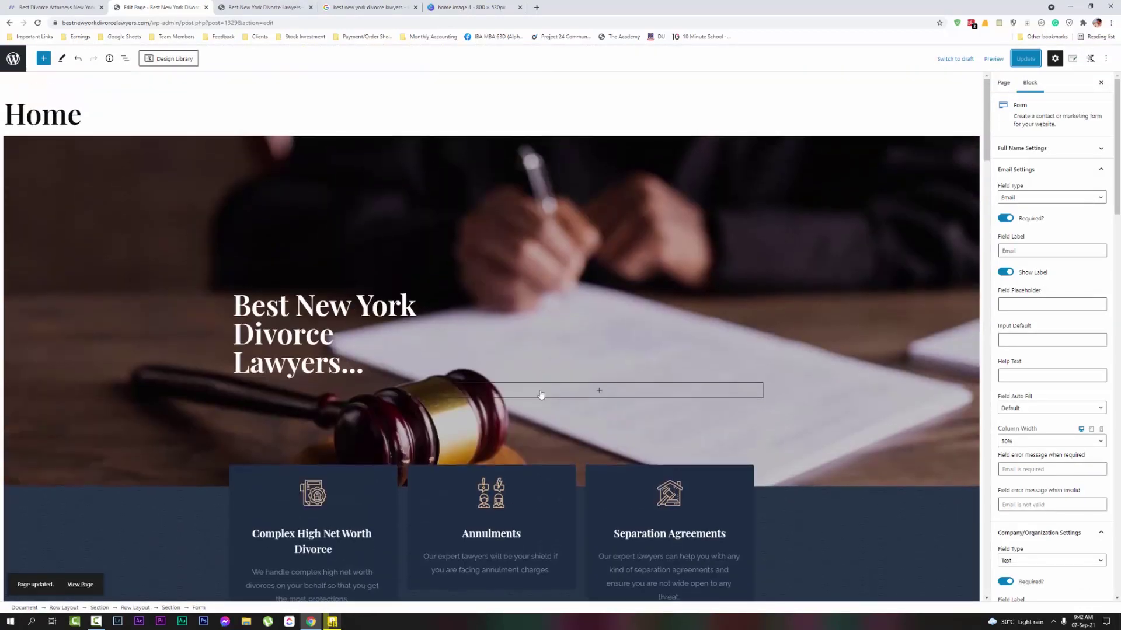
Add a Buttons block beneath the Best New York Divorce Lawyers hero heading
click(298, 354)
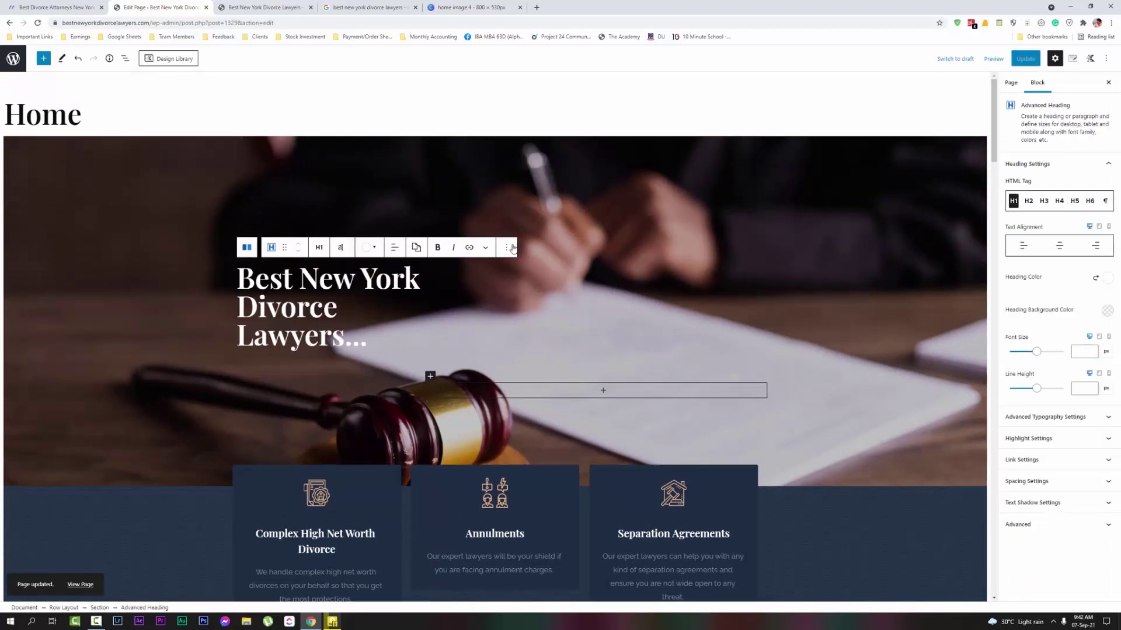
click(298, 351)
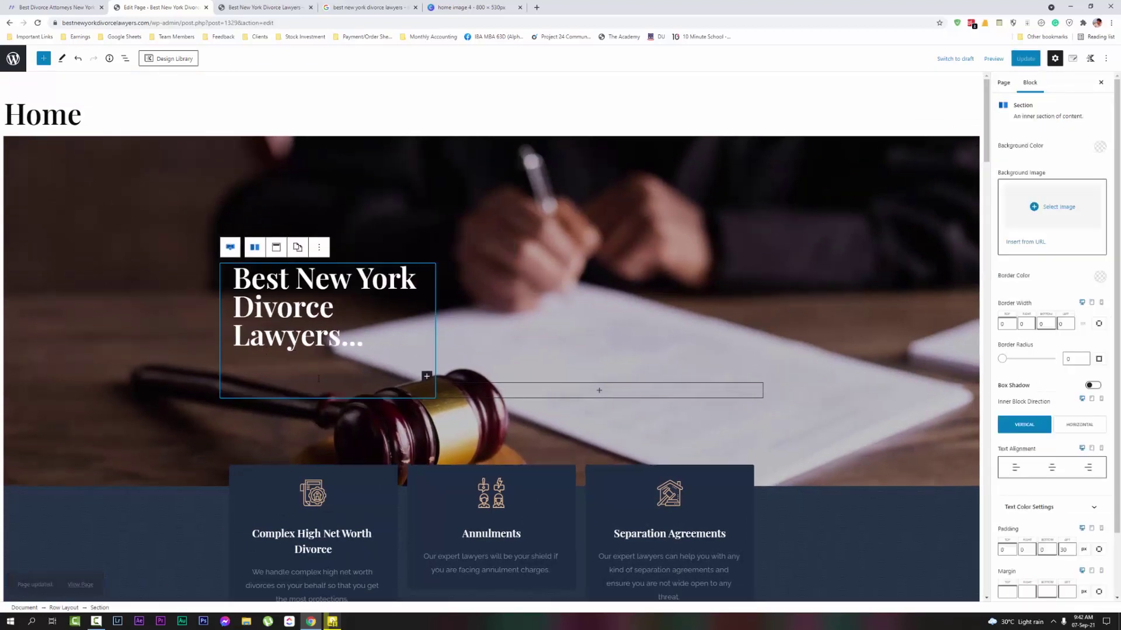
click(427, 376)
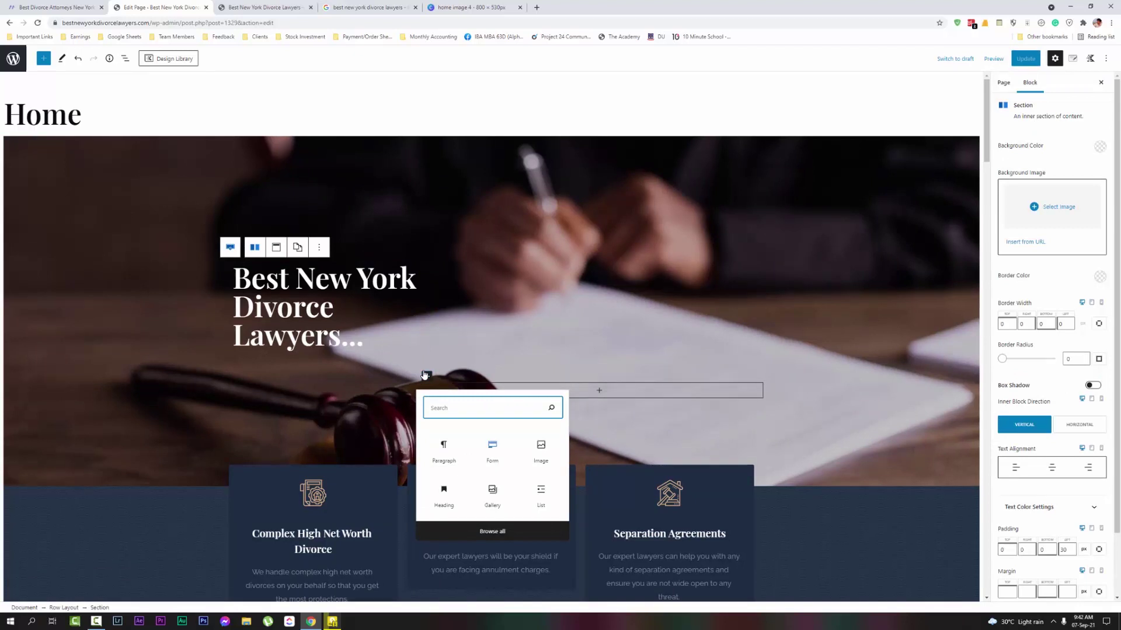
text(sec)
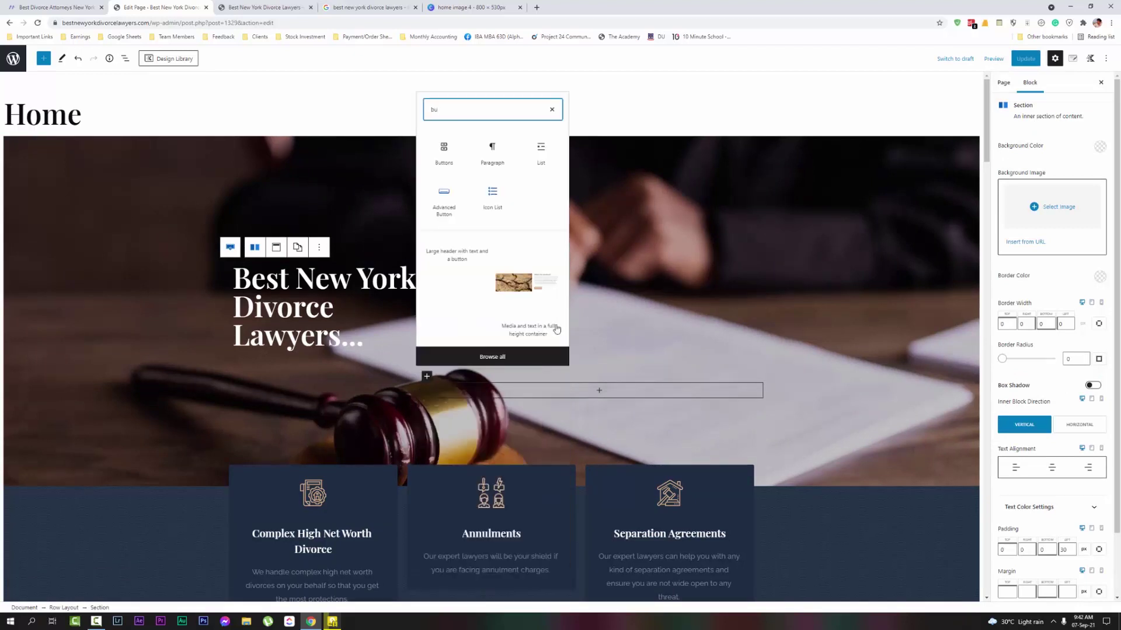
click(557, 330)
key(ctrl+z)
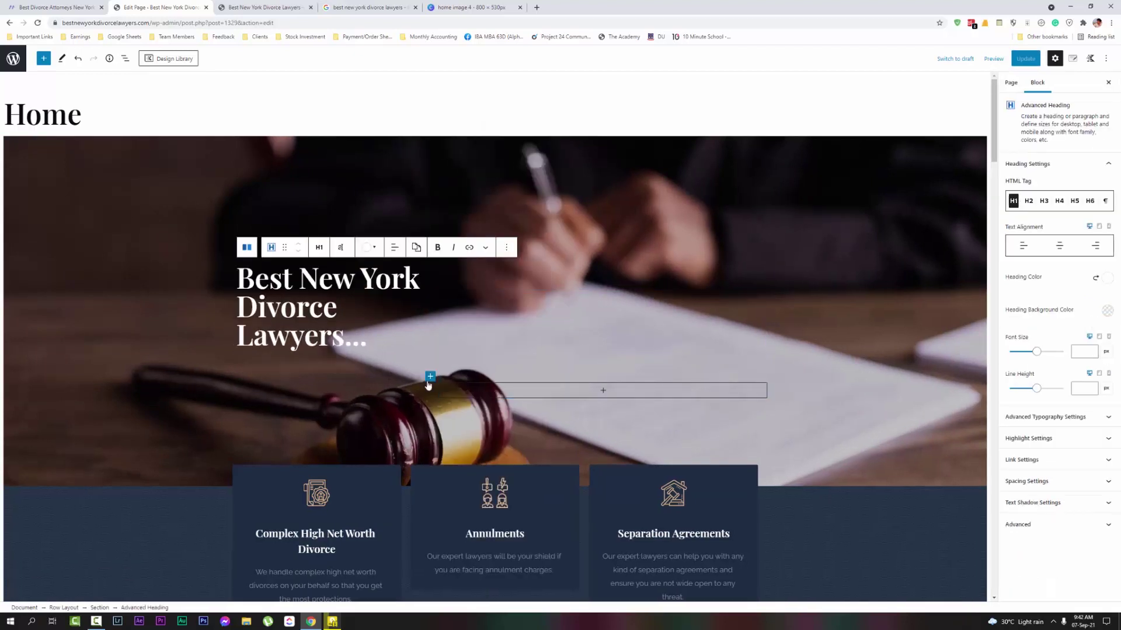
click(428, 376)
text(but)
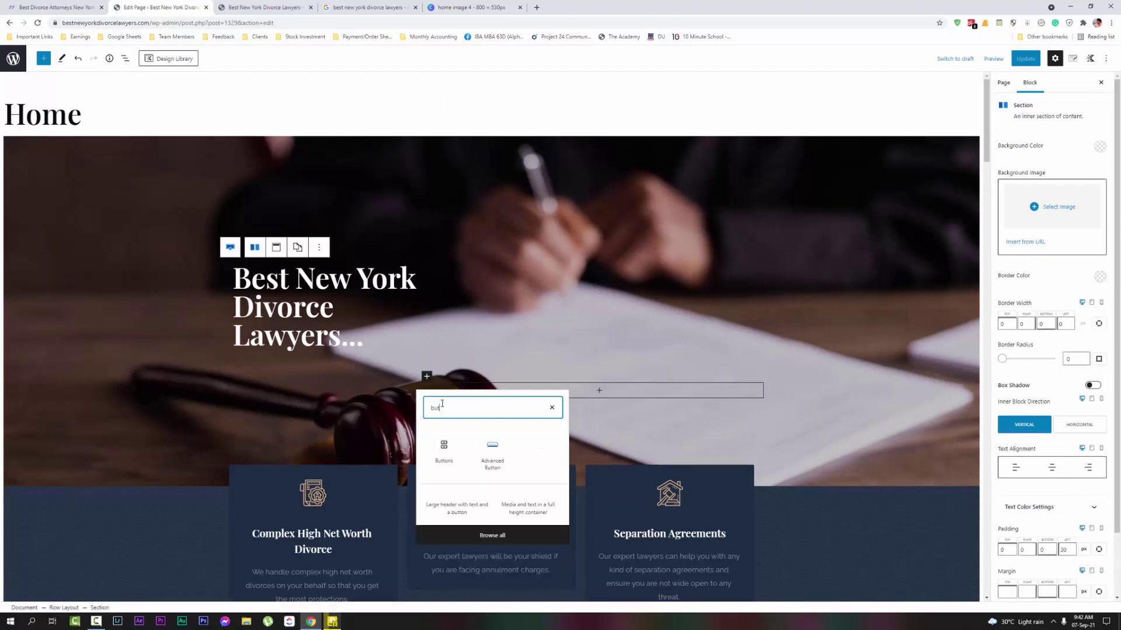
click(440, 456)
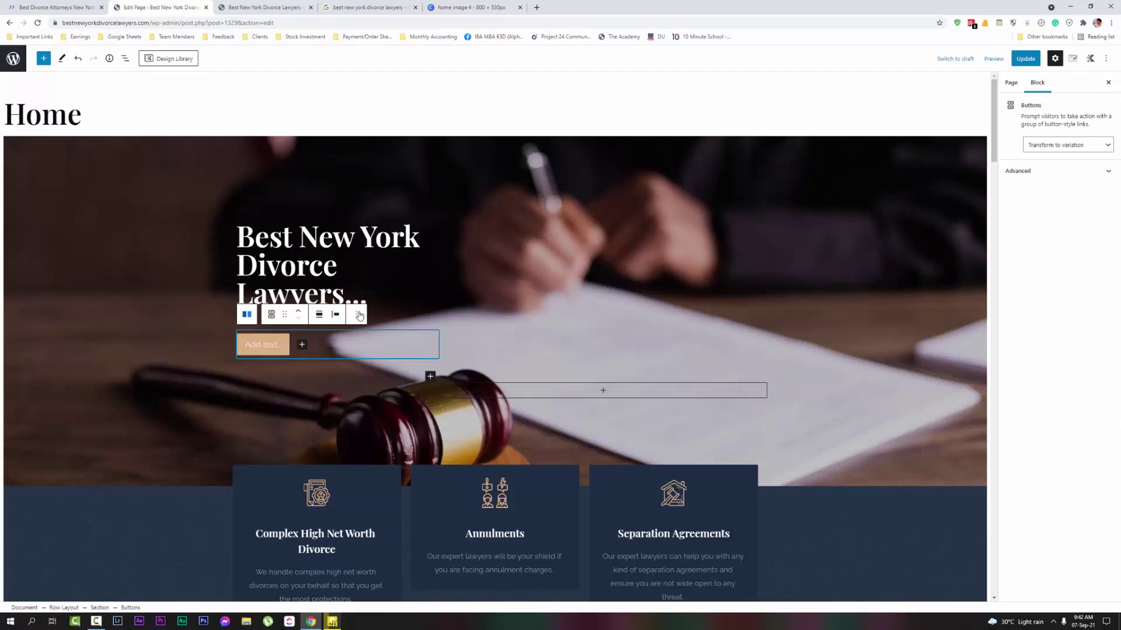
Label the new button 'Contact For Free Quote'
click(356, 315)
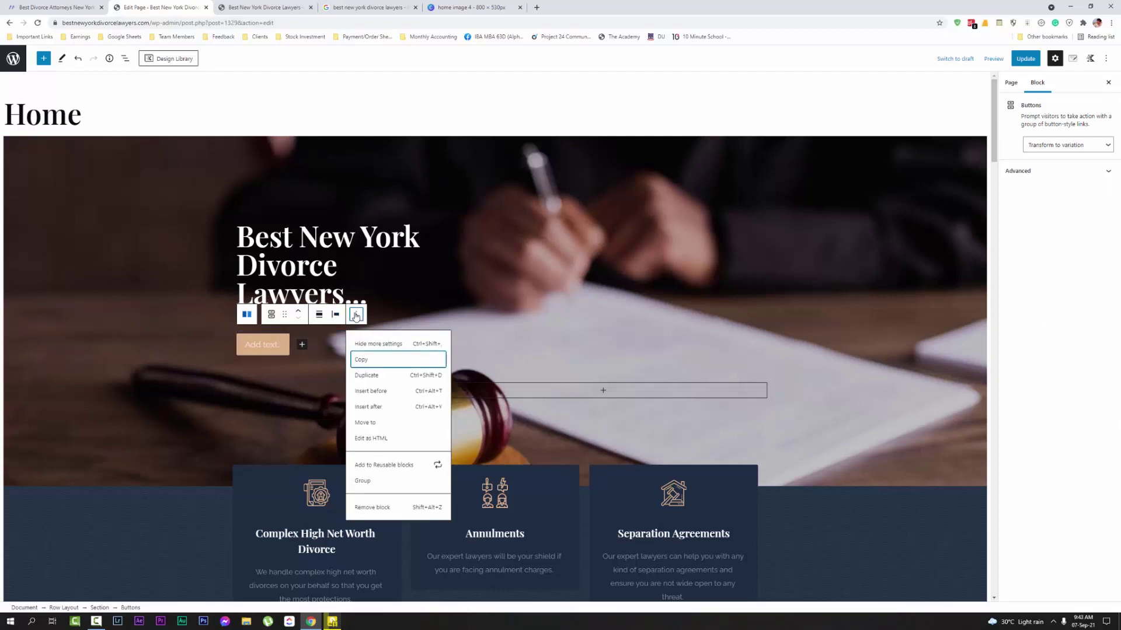
click(263, 345)
click(262, 343)
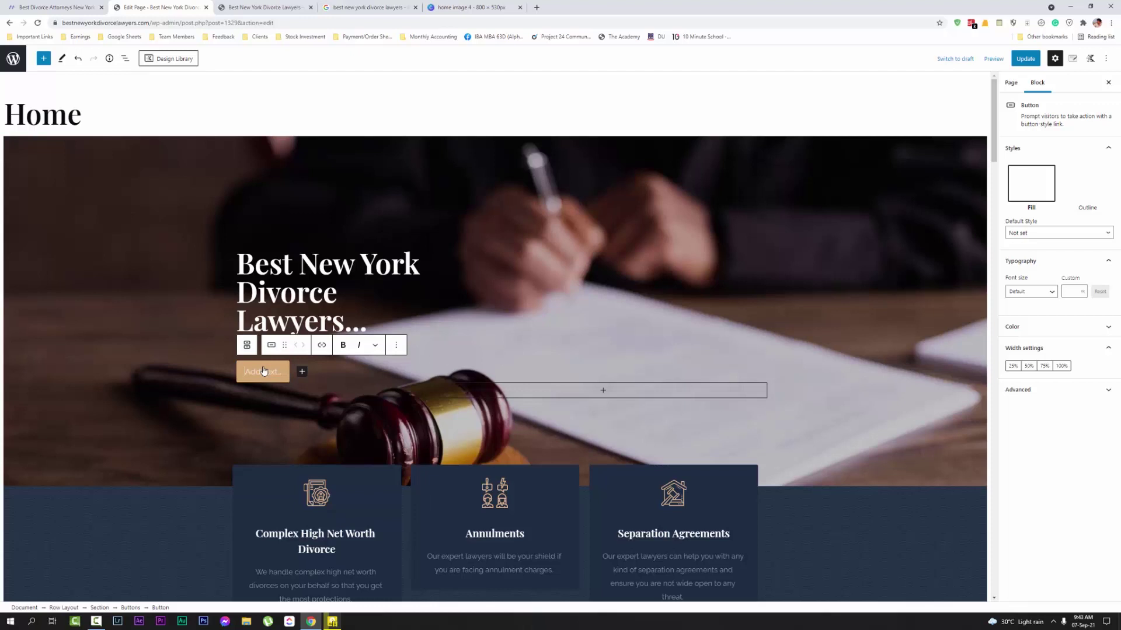
text(Con)
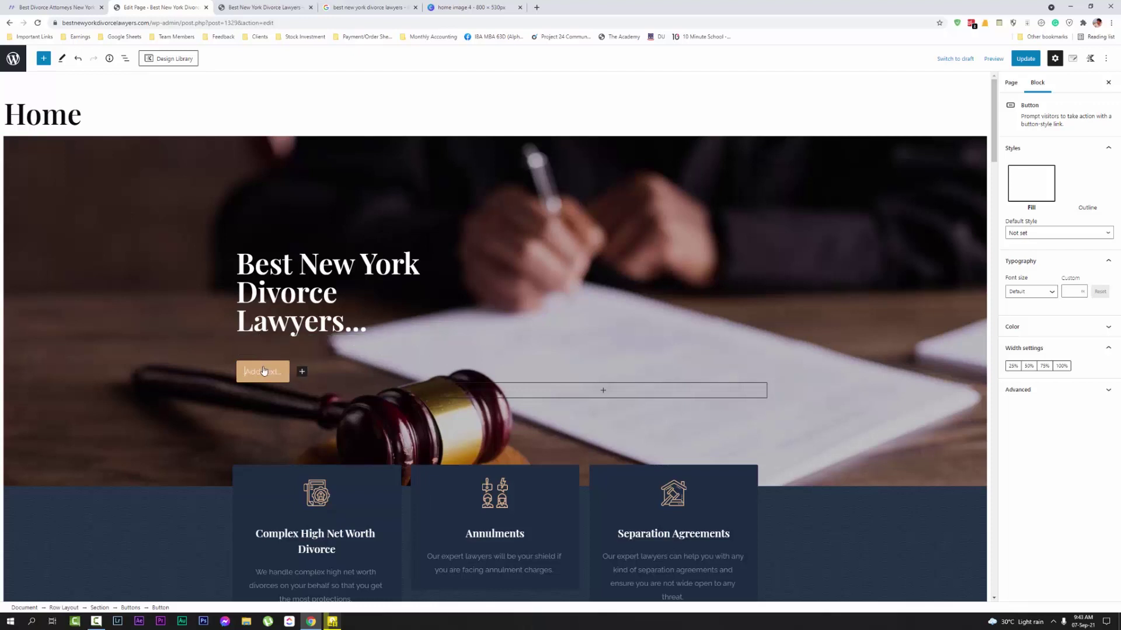
text(tact)
text( Fro)
key(BackSpace)
key(BackSpace)
text(or Free)
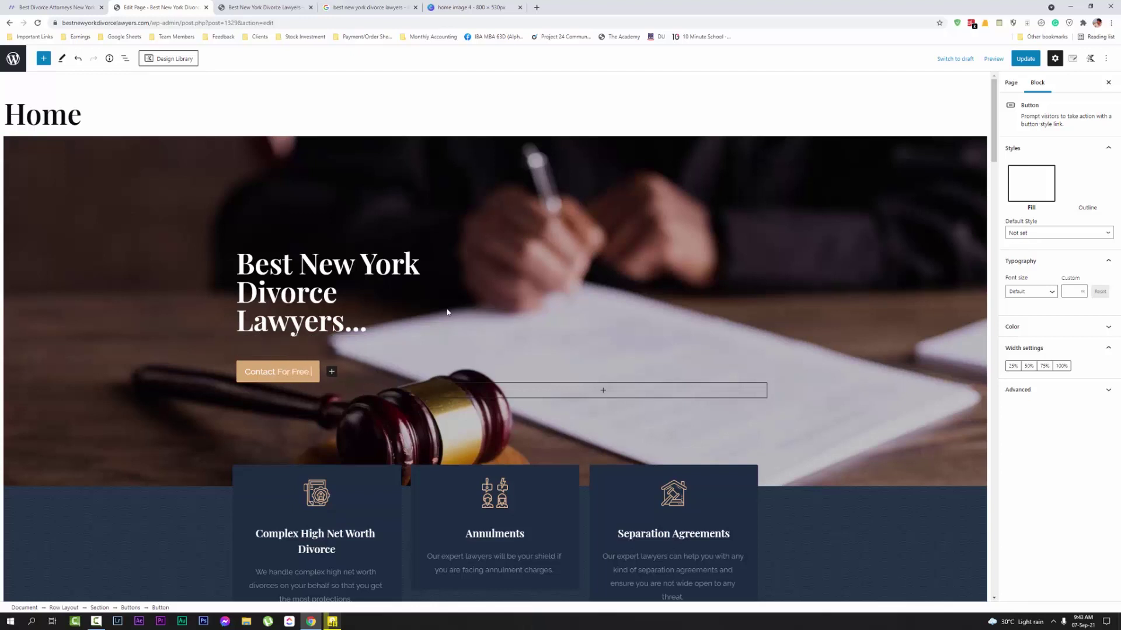
text( Quote)
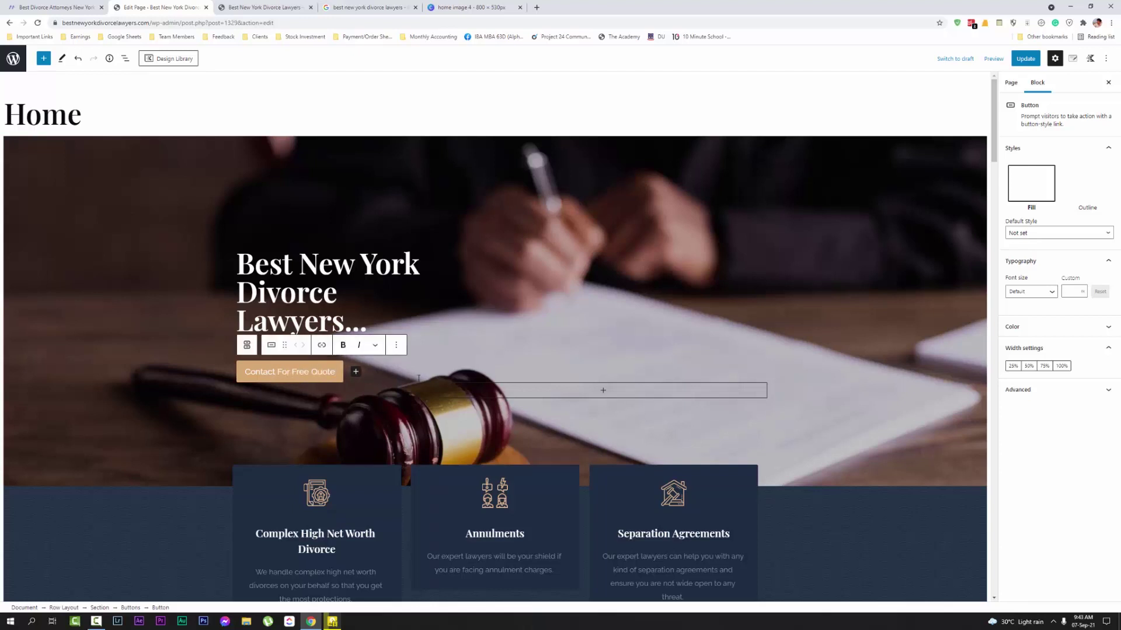
Link the button to the Contact page and update the Home page
click(322, 345)
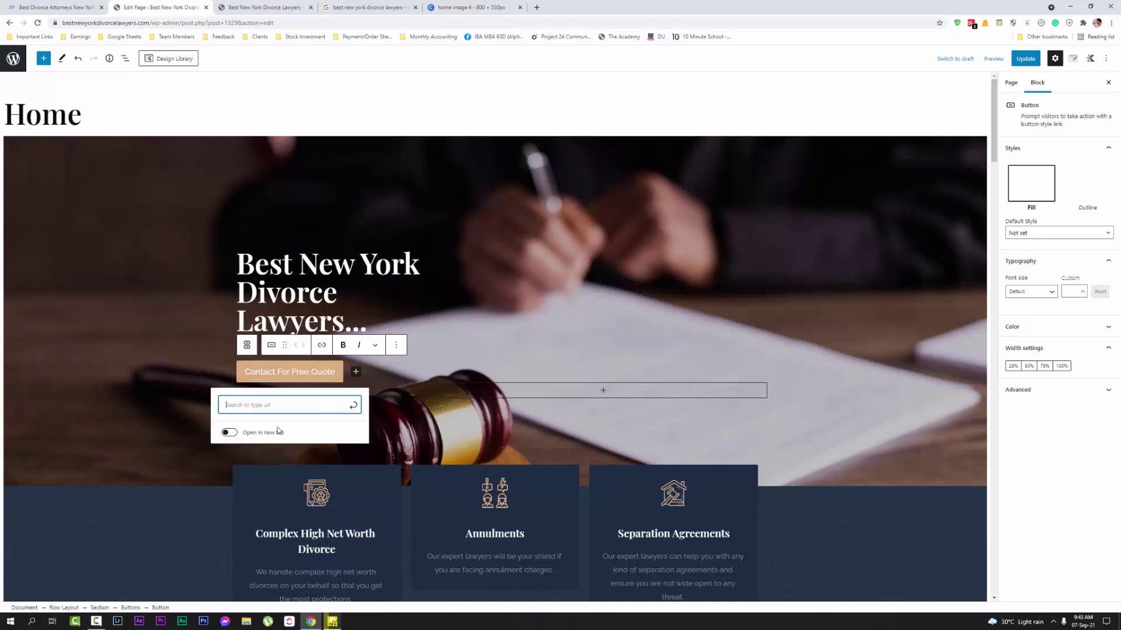
text(conta)
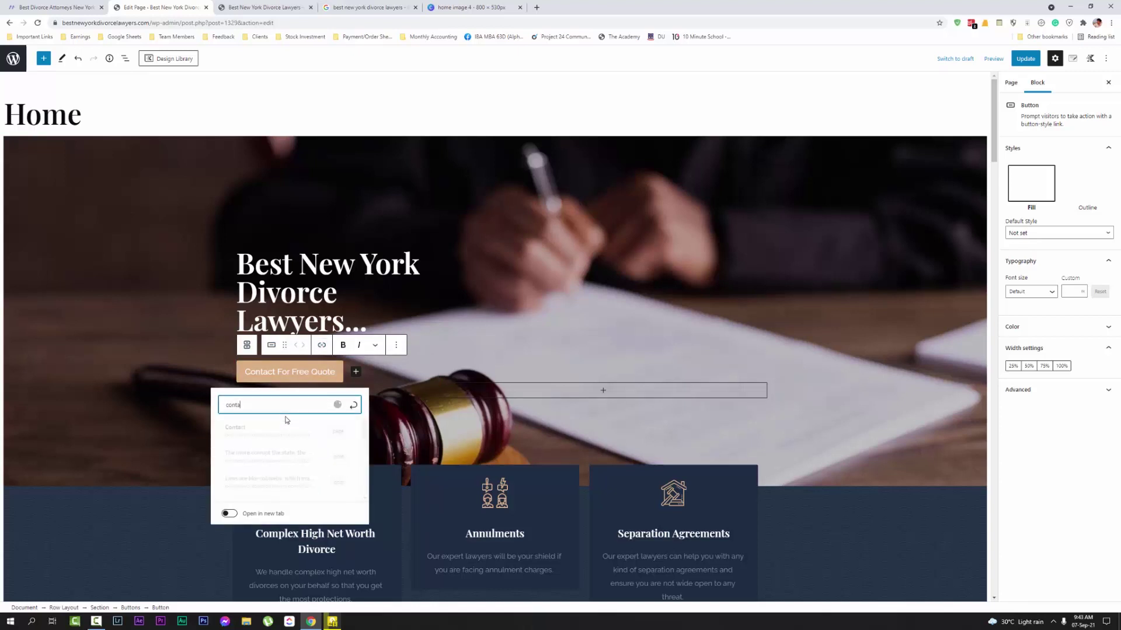
click(339, 435)
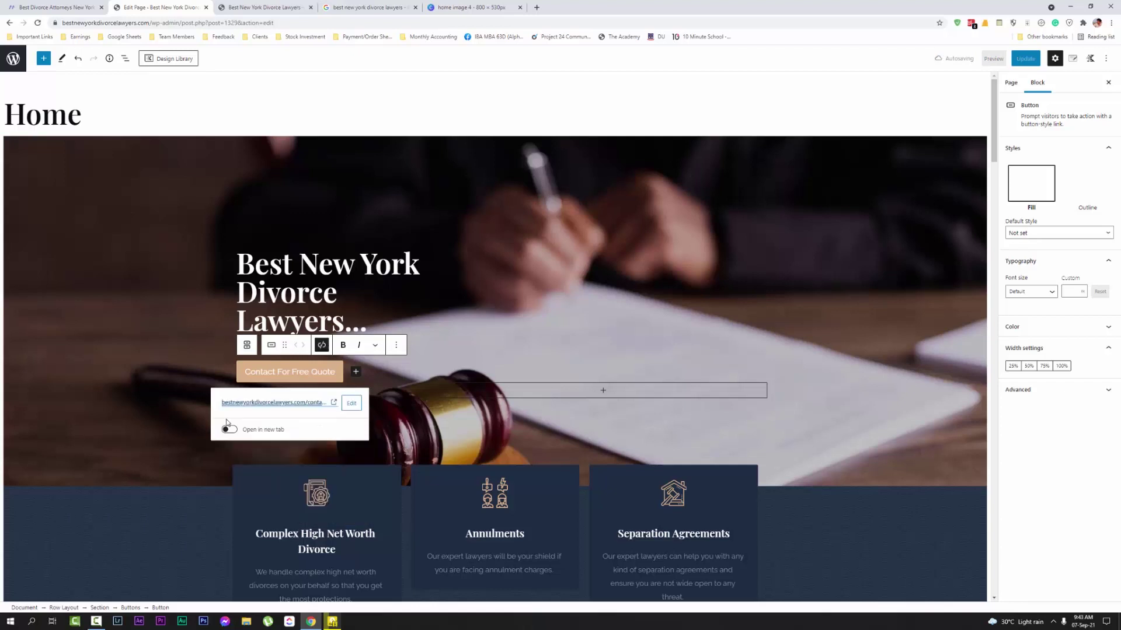
click(486, 333)
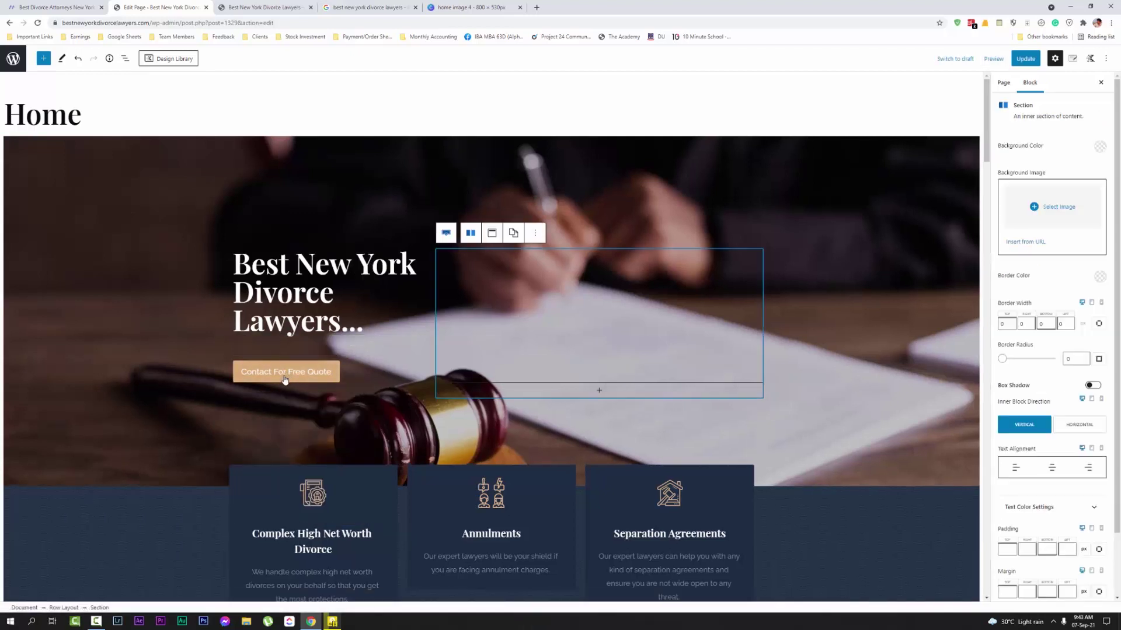
click(1025, 58)
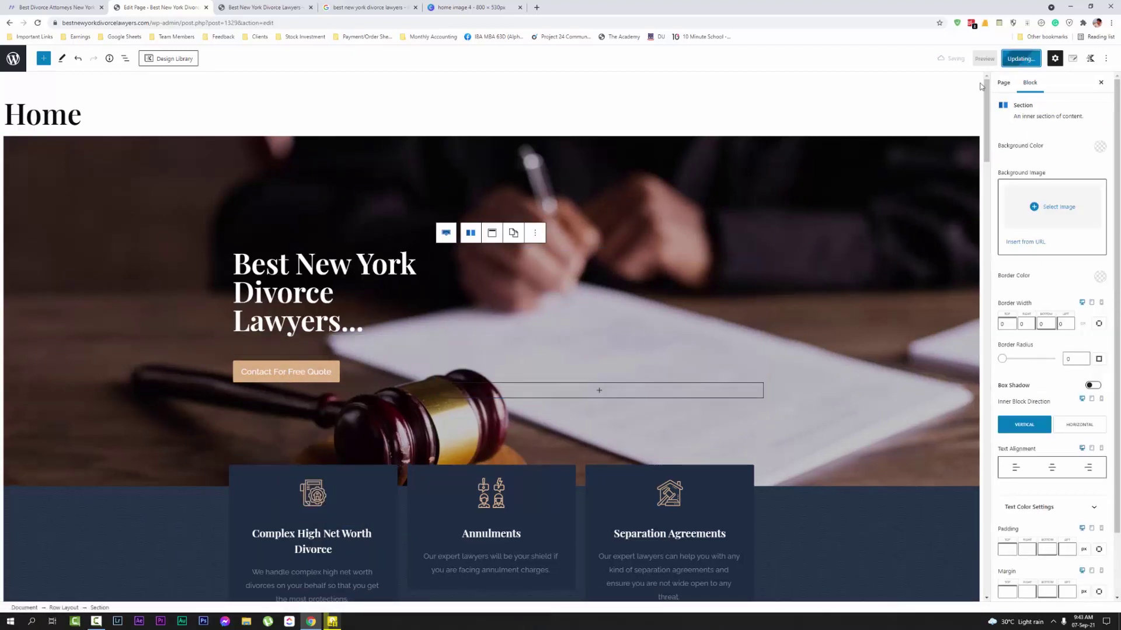
scroll(418, 344, down, 3)
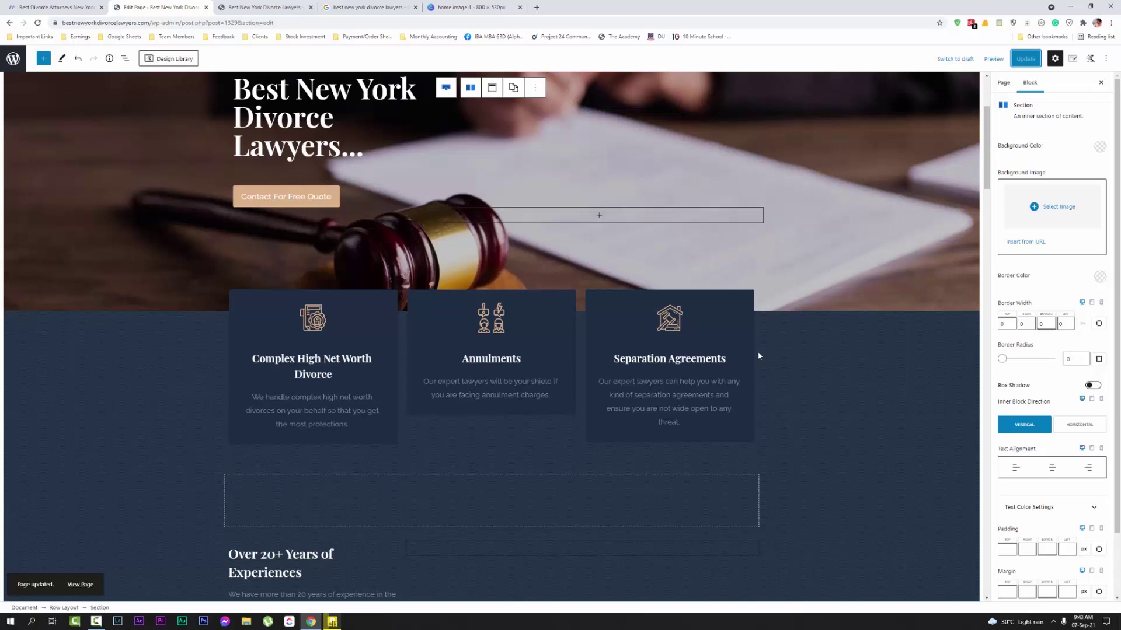
scroll(834, 236, up, 3)
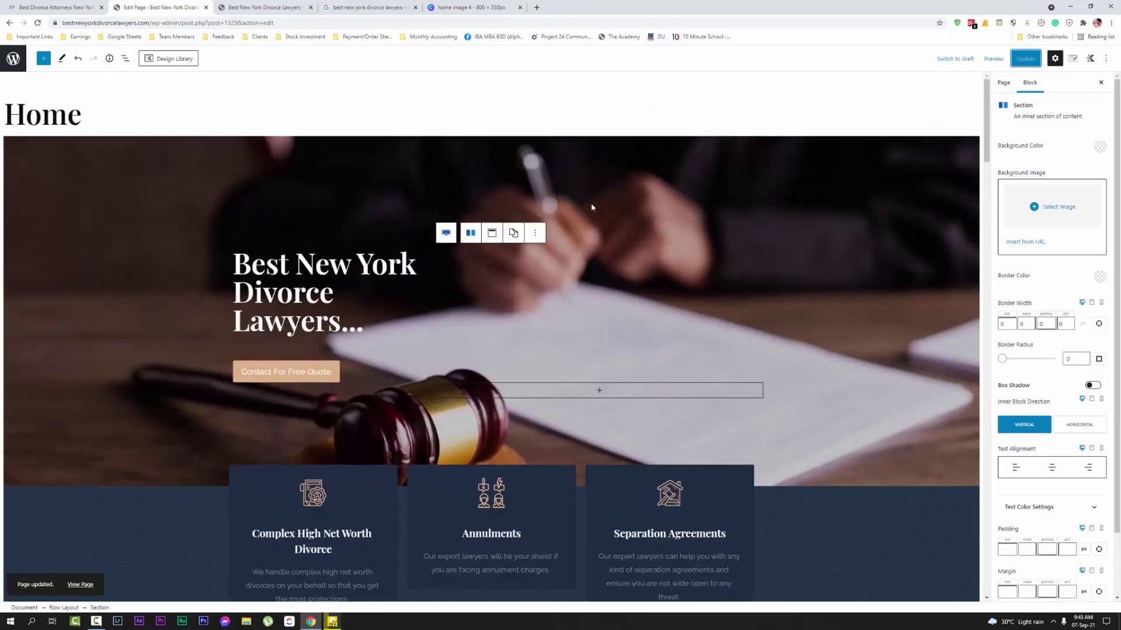
scroll(634, 265, down, 13)
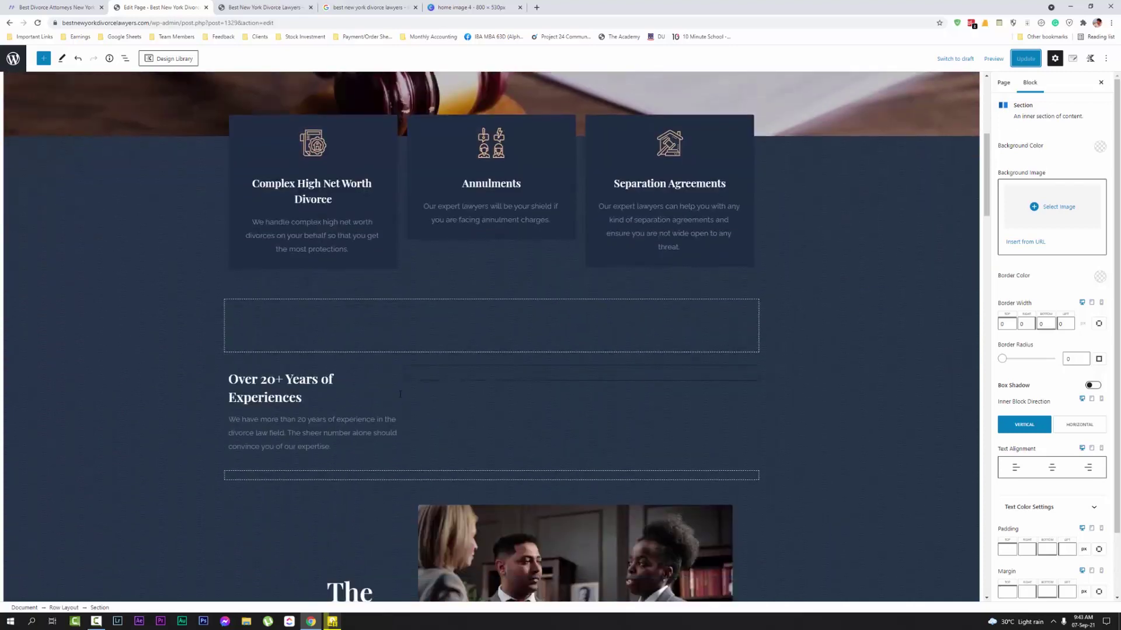
scroll(542, 415, down, 4)
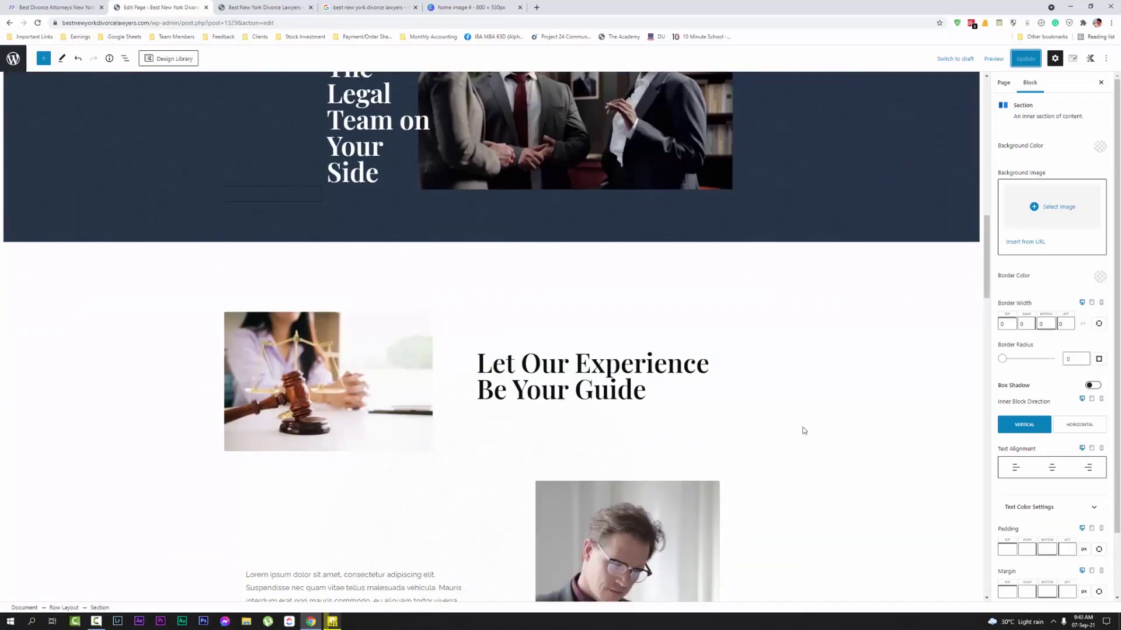
scroll(804, 431, up, 11)
scroll(785, 294, up, 3)
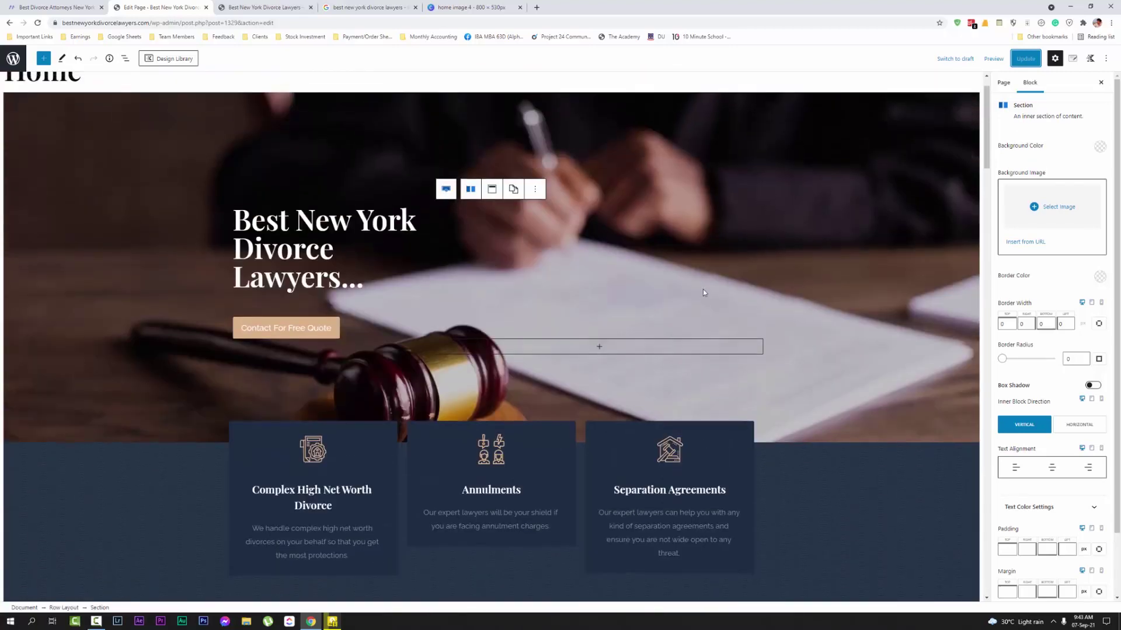
click(262, 7)
scroll(688, 407, down, 4)
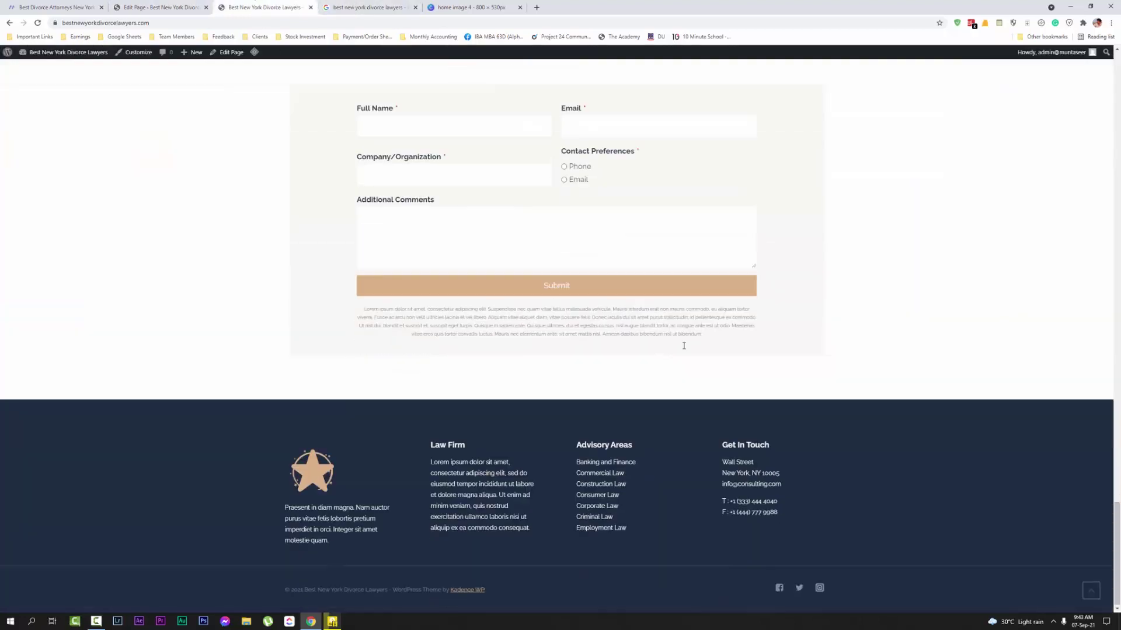
scroll(688, 407, up, 14)
scroll(672, 387, up, 20)
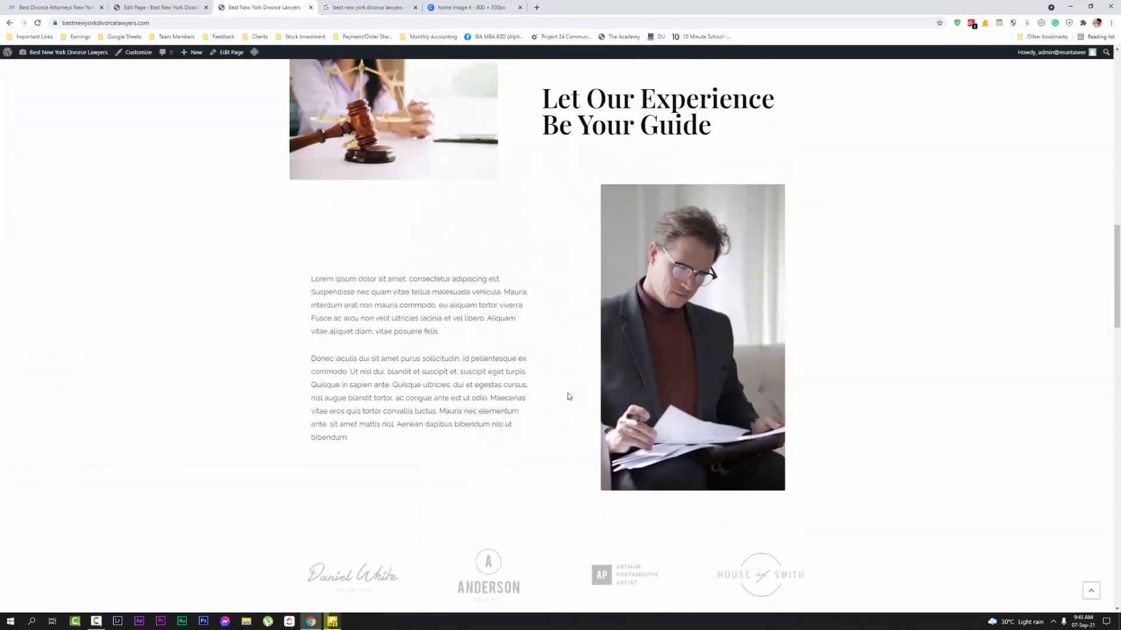
scroll(537, 352, up, 1)
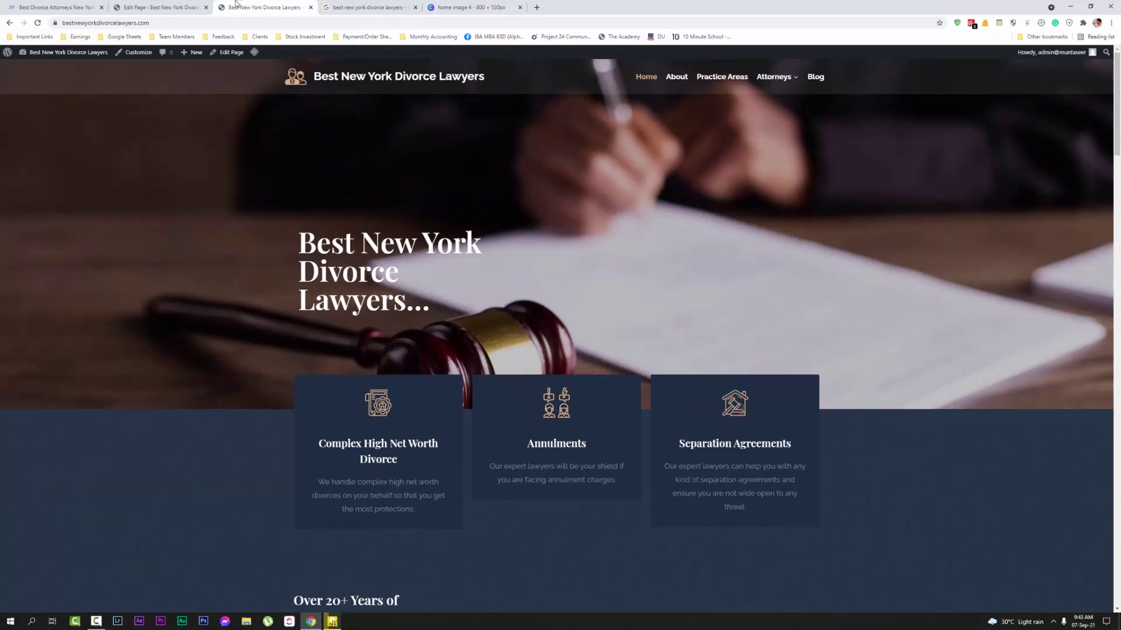
click(159, 7)
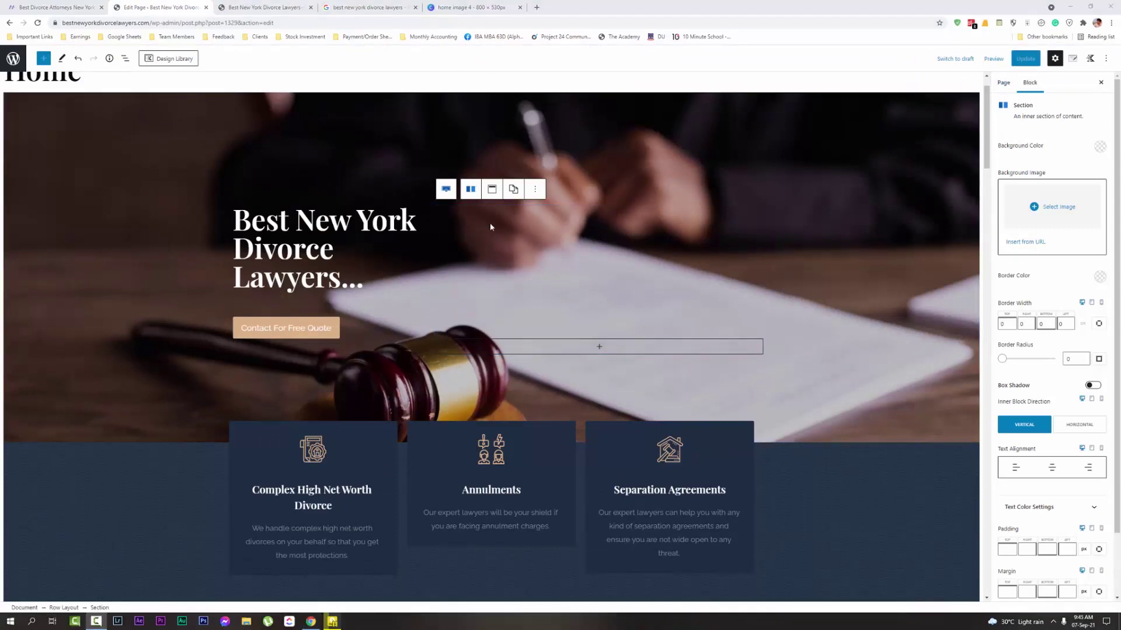
scroll(334, 209, up, 1)
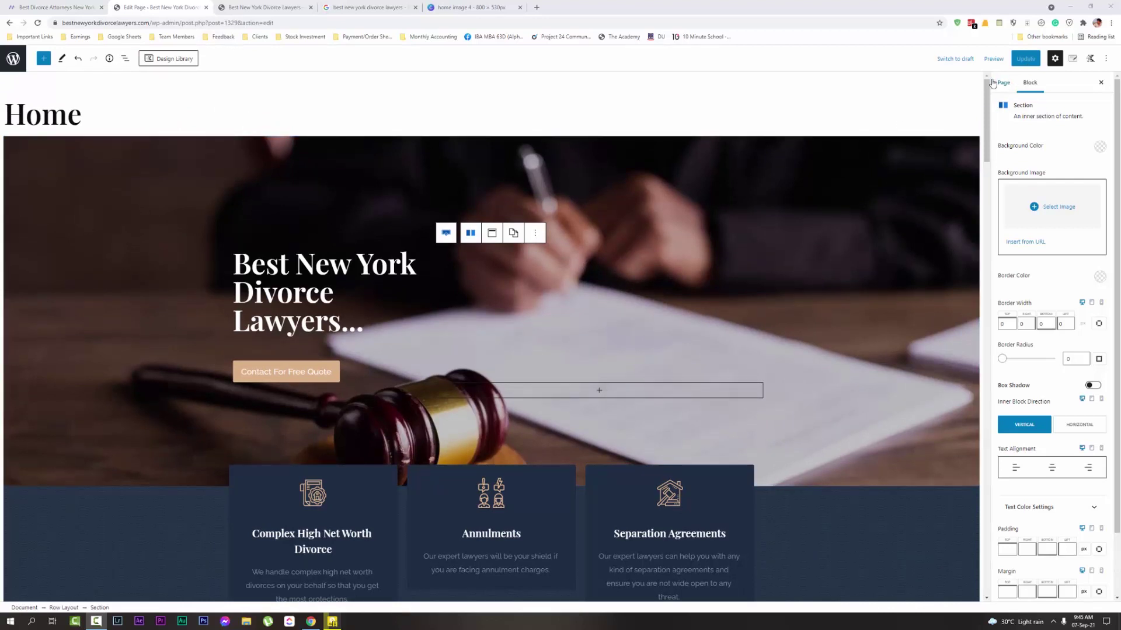
Close the page editor and check that Contact For Free Quote opens the Contact page
click(206, 7)
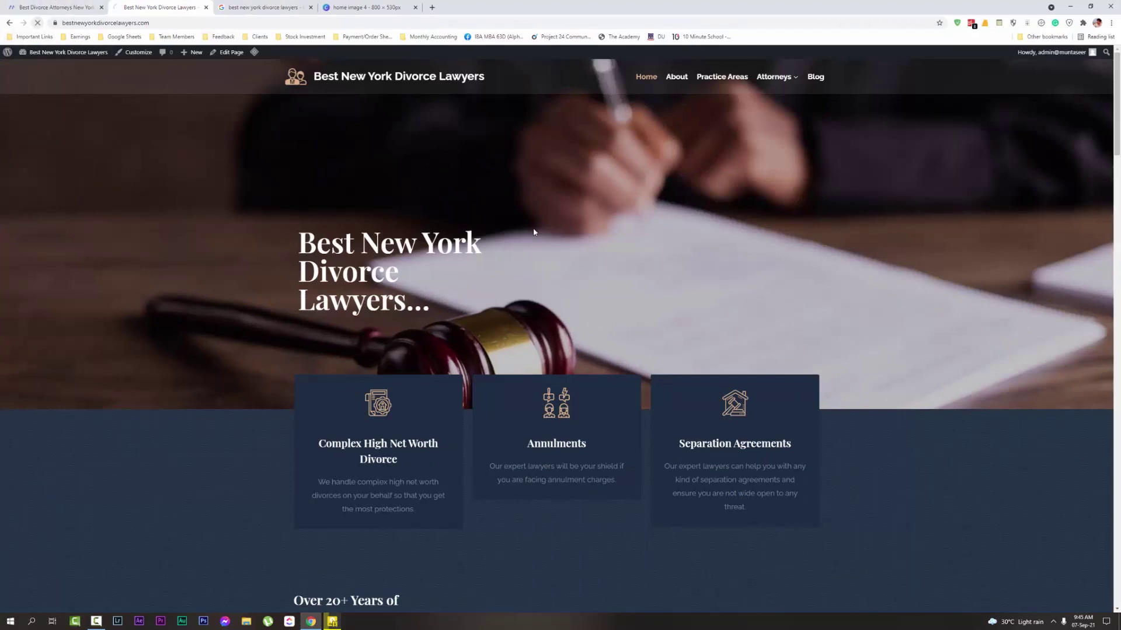
scroll(524, 201, down, 1)
scroll(524, 201, down, 3)
scroll(303, 145, up, 2)
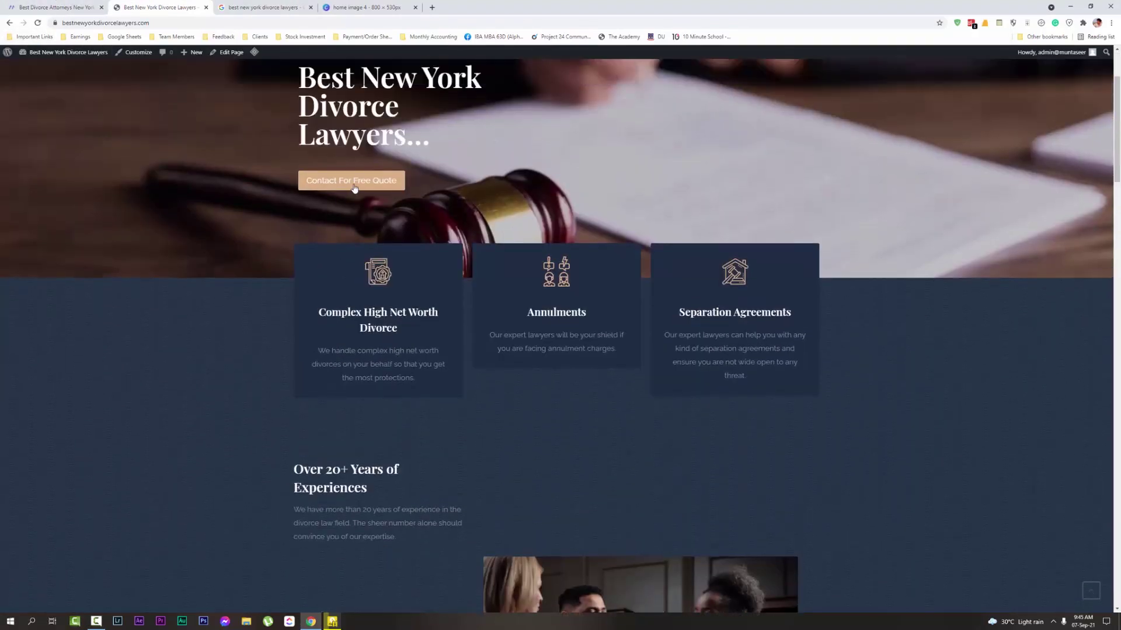
click(342, 172)
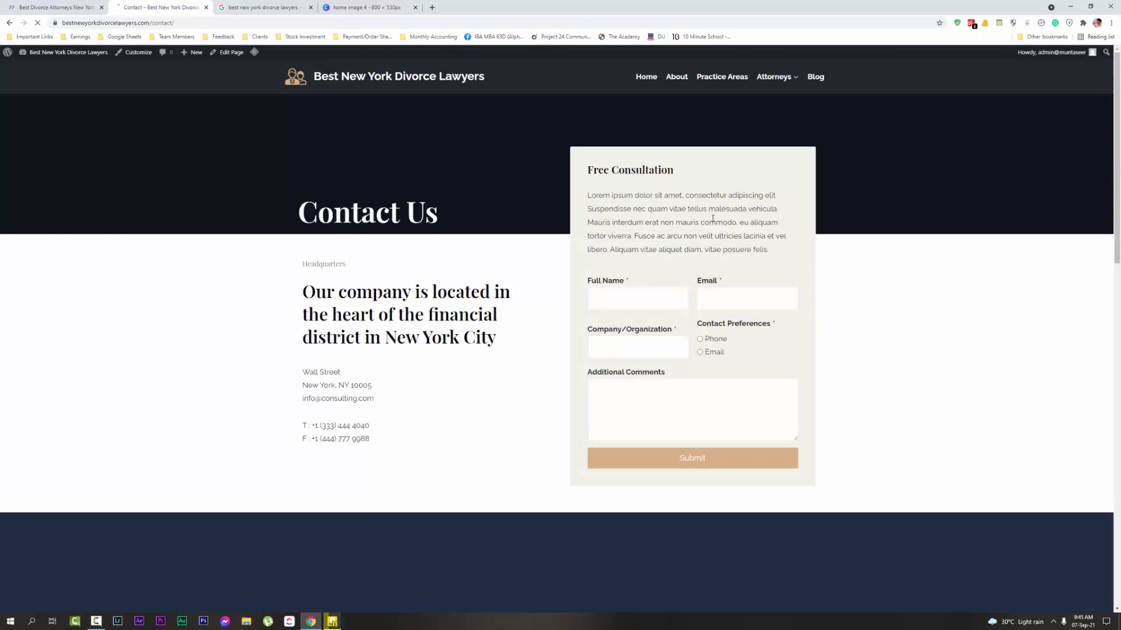
Go back to the homepage, then switch to the competitor's divorce page tab
click(298, 78)
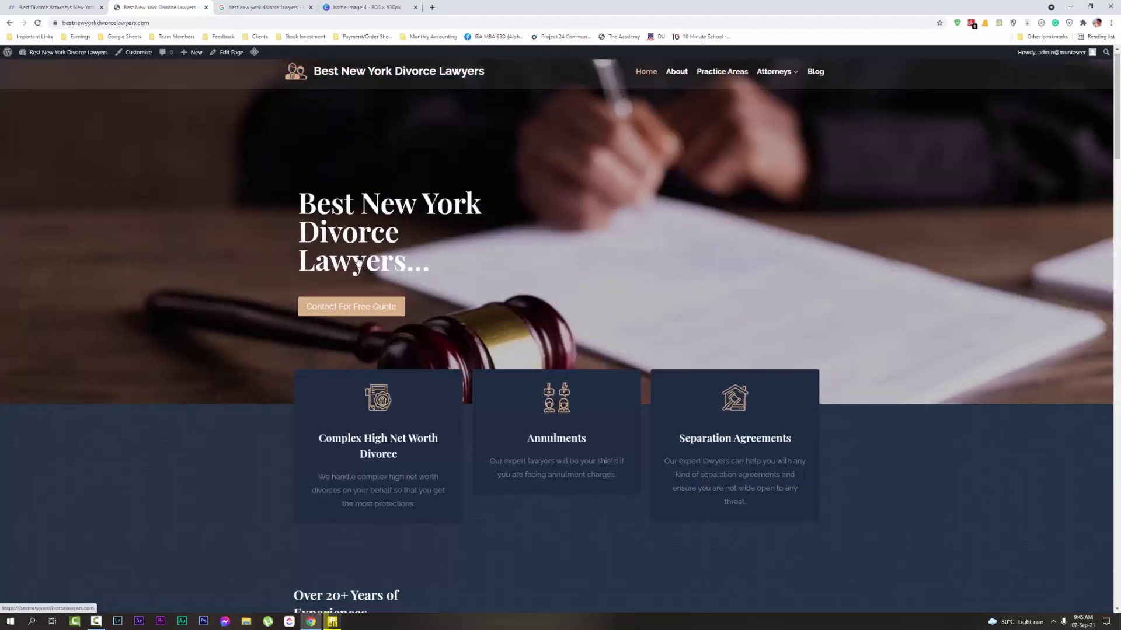
scroll(433, 392, down, 15)
scroll(481, 382, up, 15)
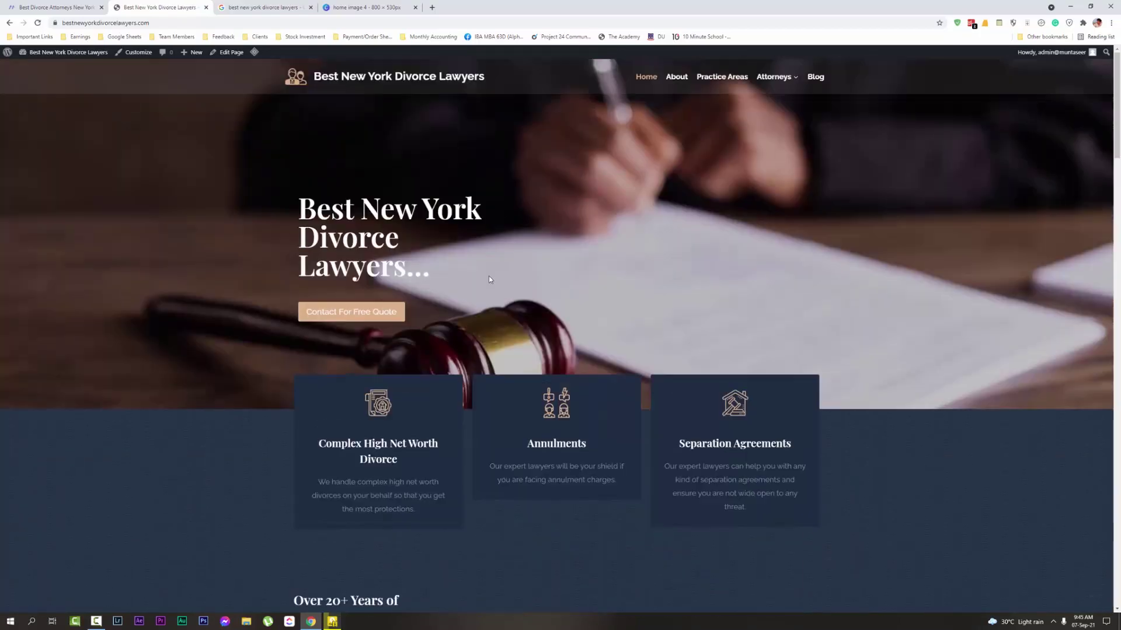
click(64, 7)
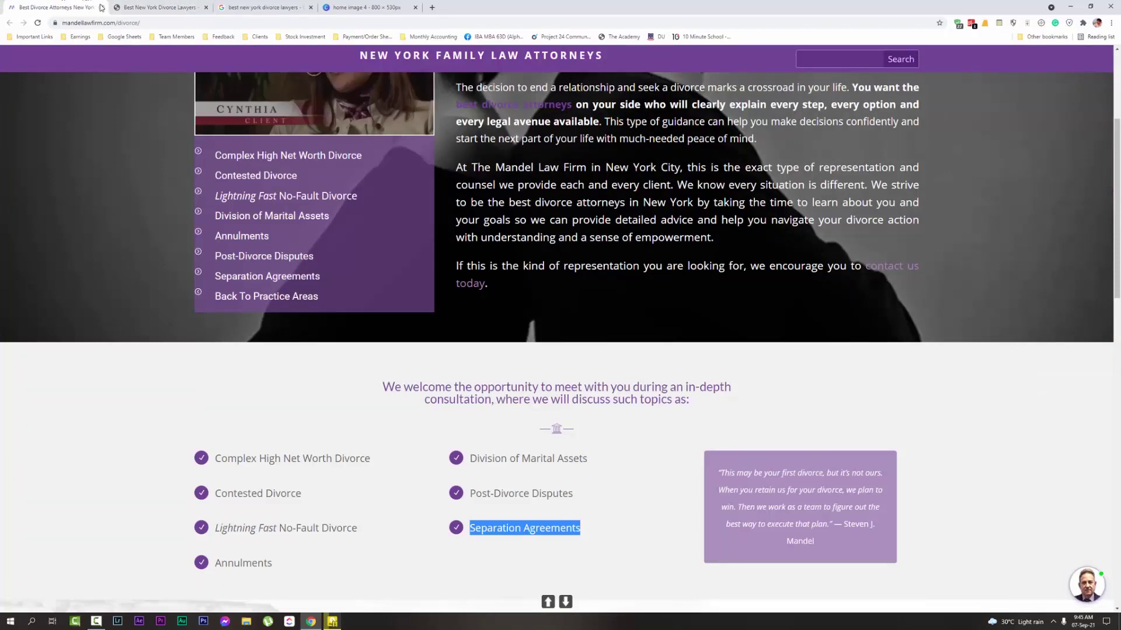
Close the competitor and Google search tabs and go to the site's WordPress Dashboard
click(102, 7)
click(163, 7)
click(206, 7)
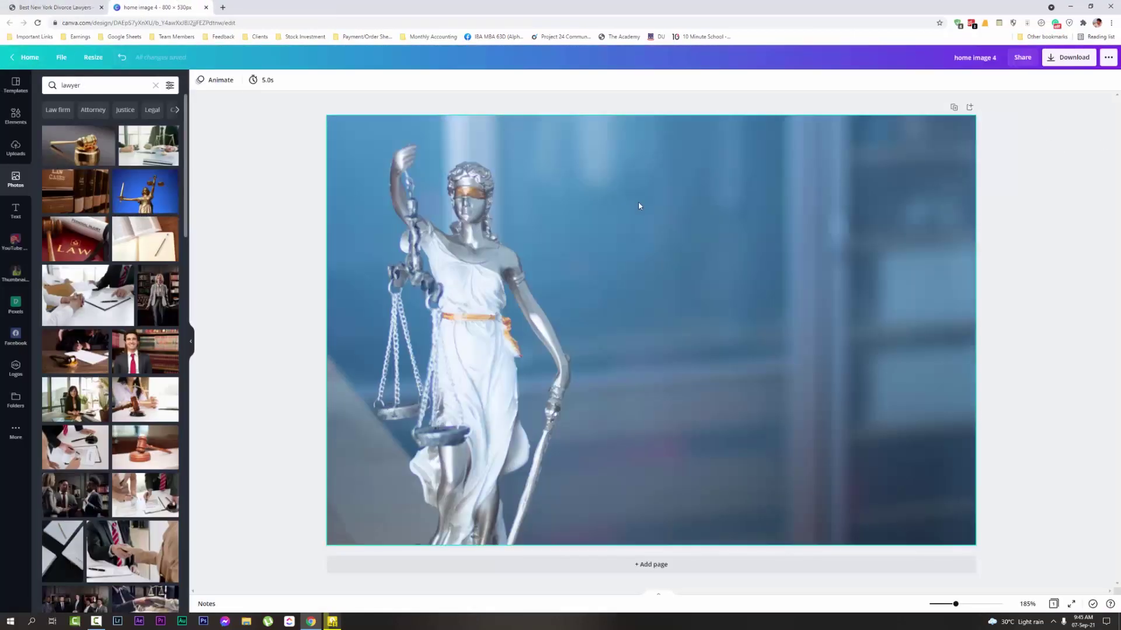
click(18, 9)
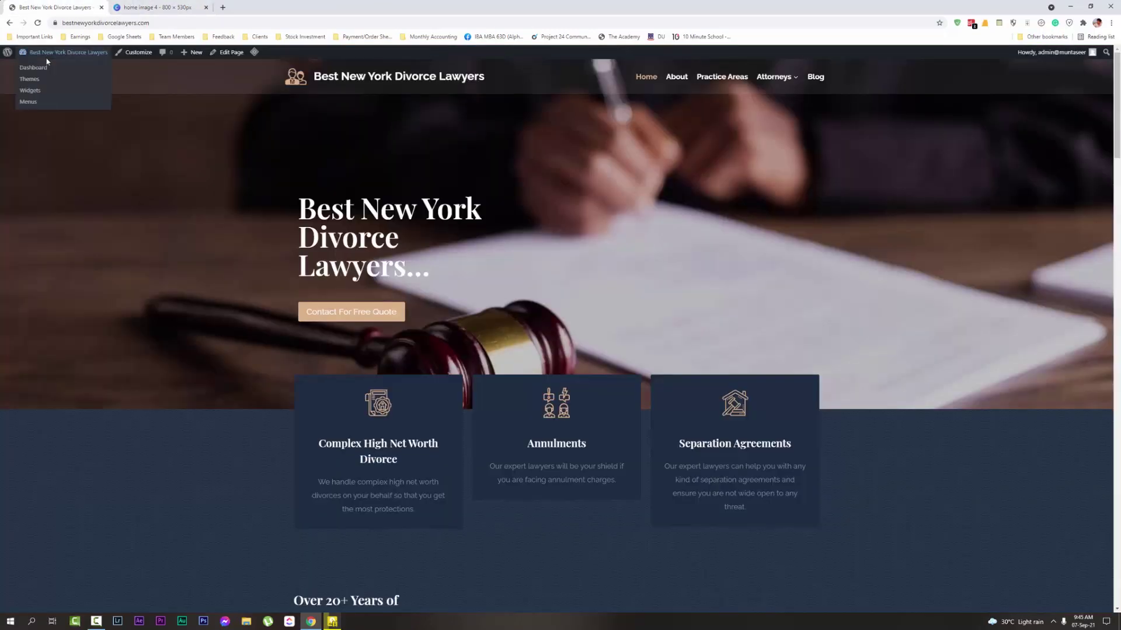
click(42, 66)
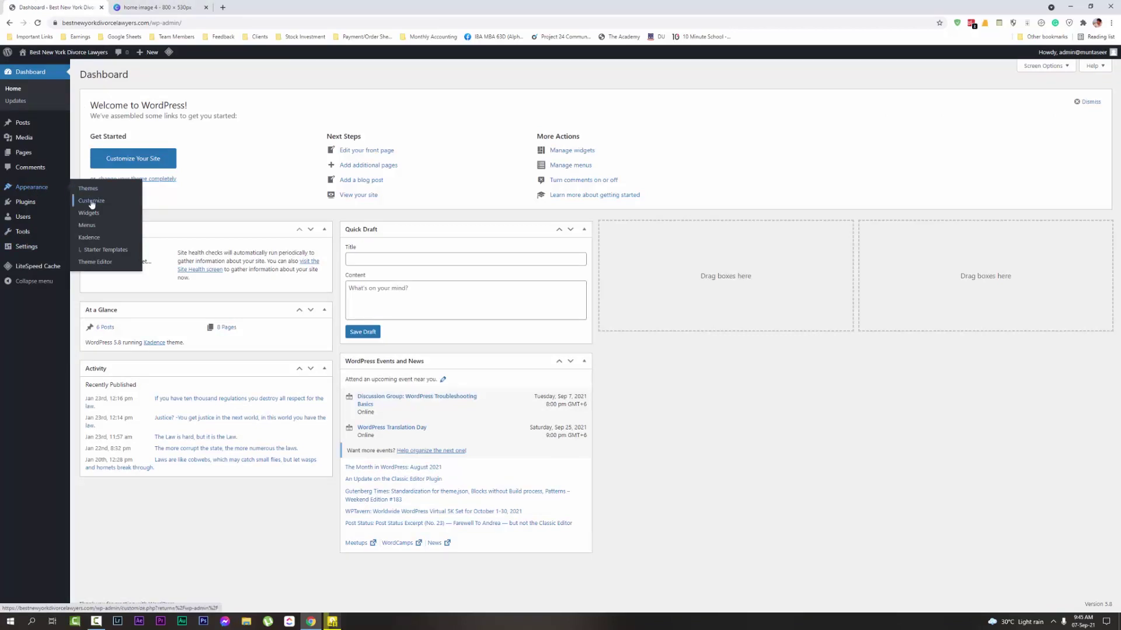
In the Customizer's Header Site Identity, set logo.png as the site logo
click(92, 201)
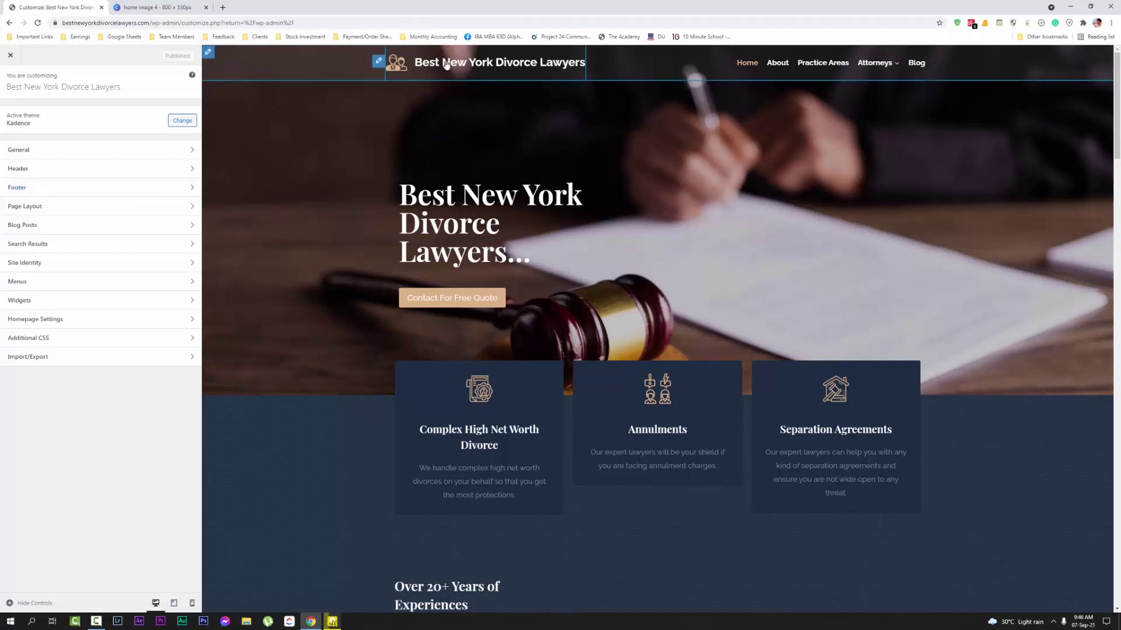
click(377, 64)
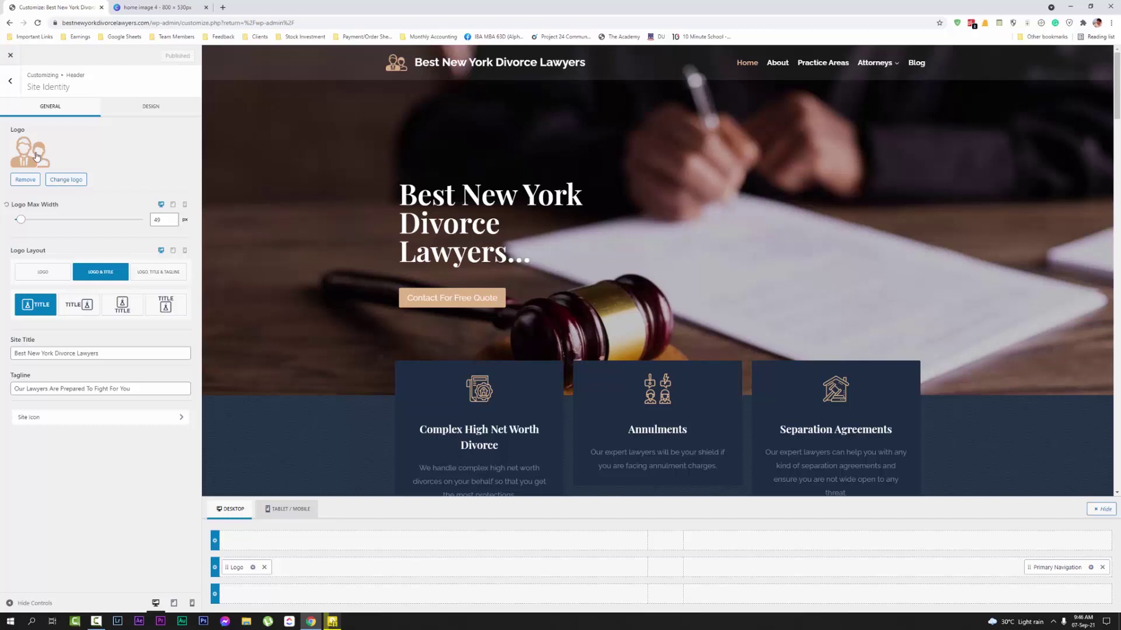
click(36, 156)
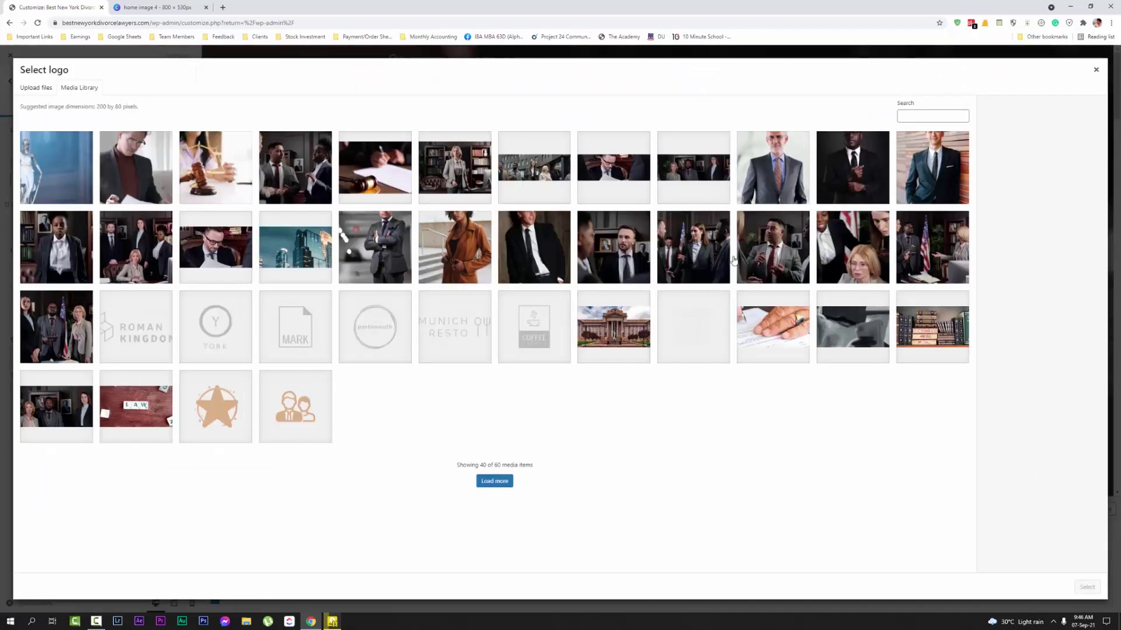
click(310, 418)
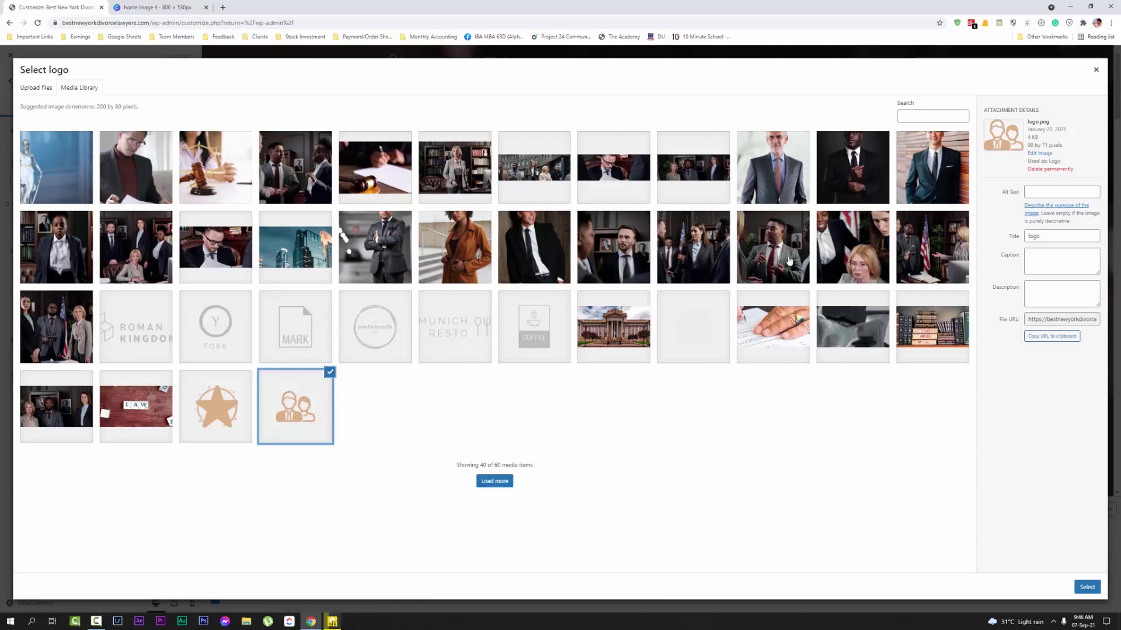
click(1086, 587)
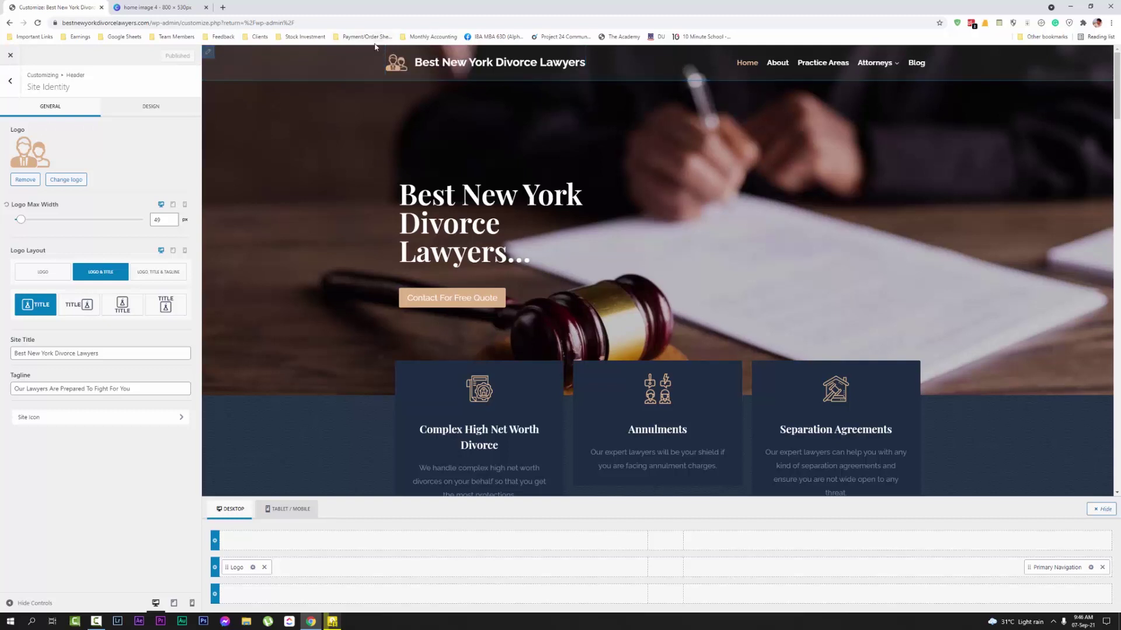
click(189, 6)
click(74, 5)
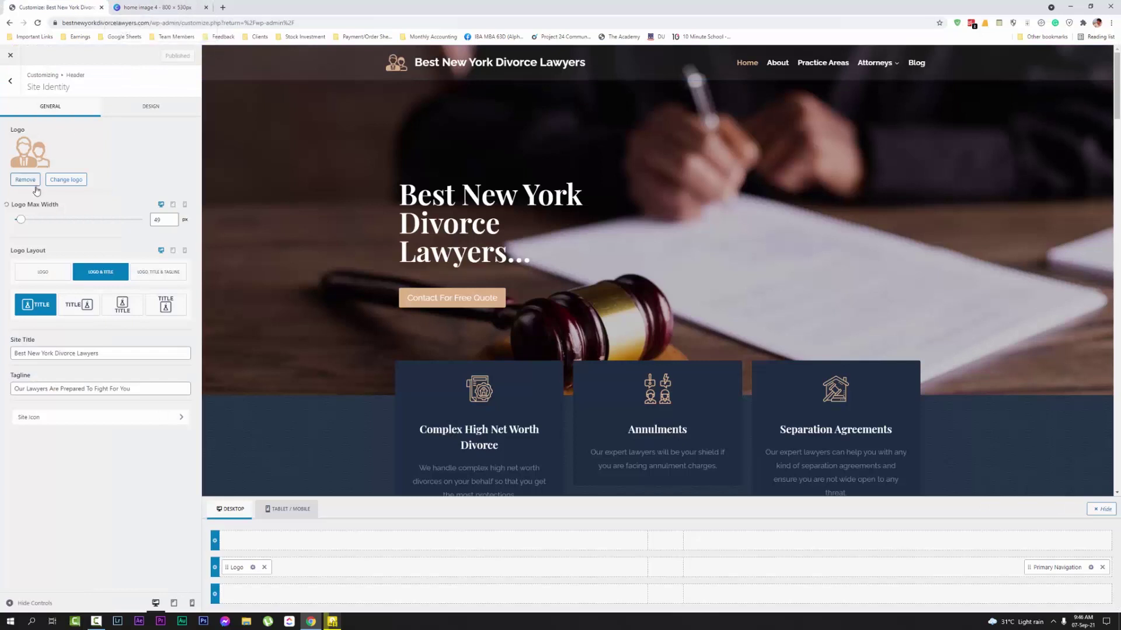
Resize the Canva home image 4 design to a custom 150 × 90 px
click(172, 5)
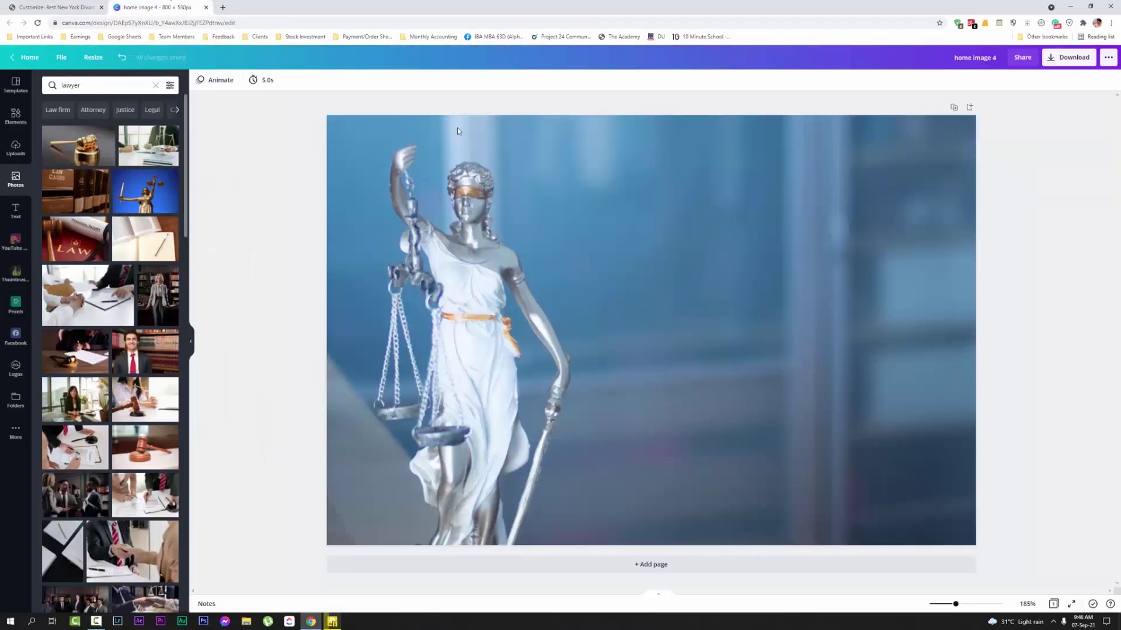
click(96, 60)
click(100, 115)
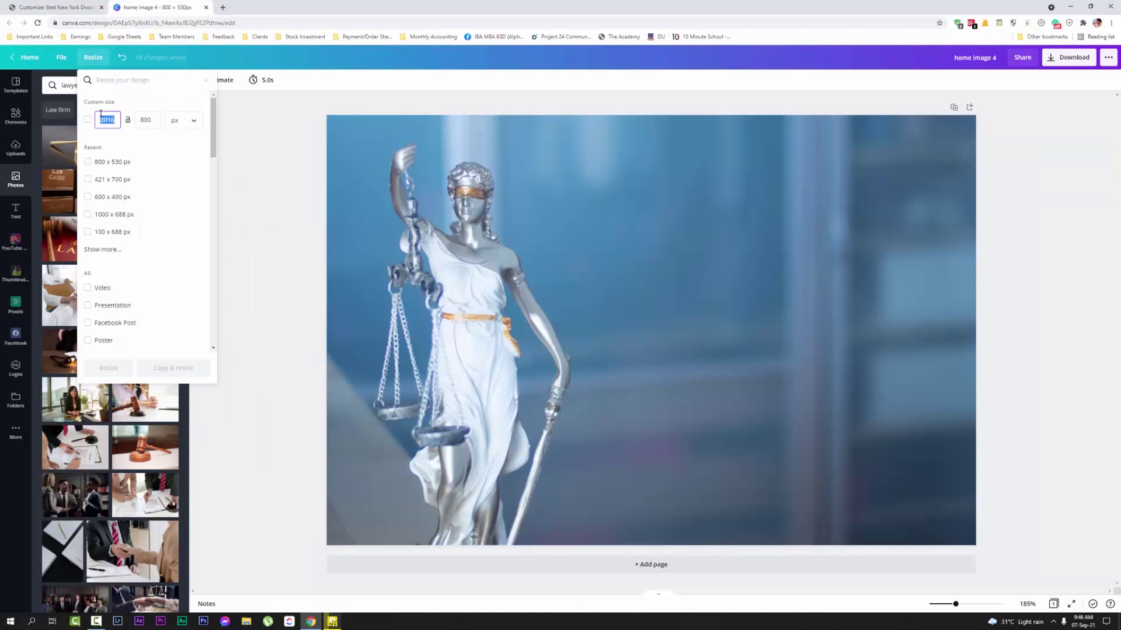
text(150)
click(140, 120)
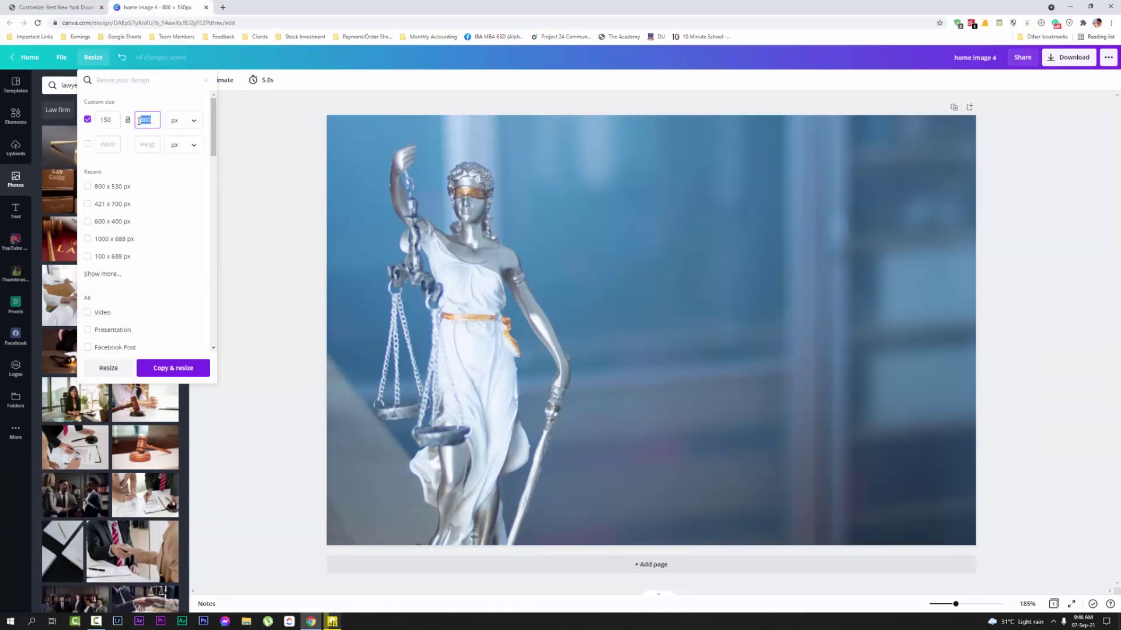
text(90)
click(109, 368)
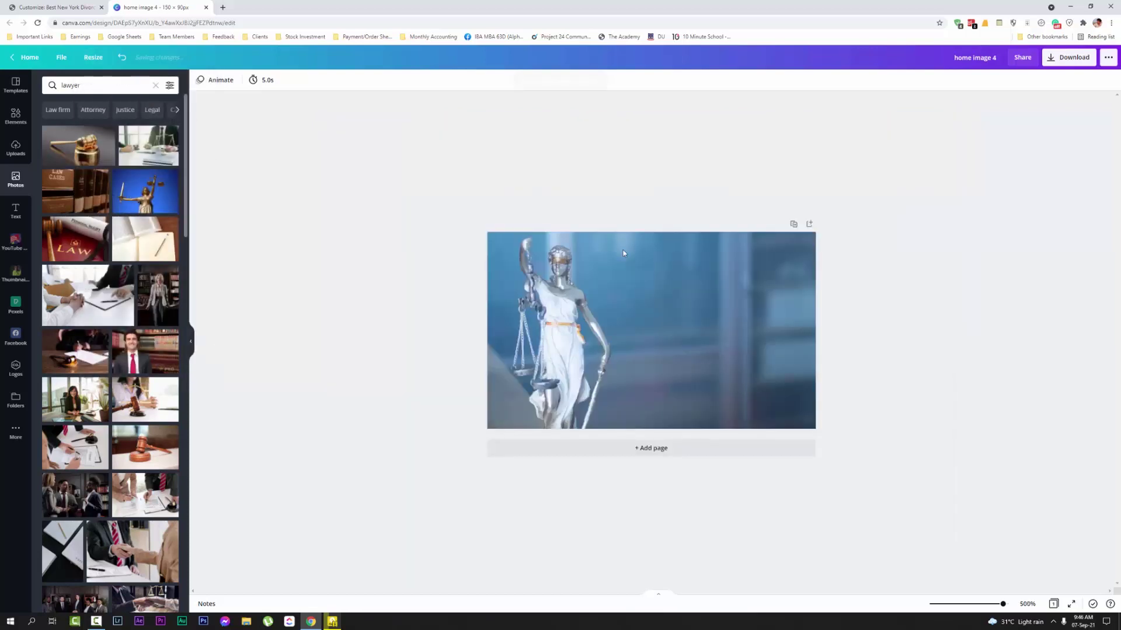
click(562, 238)
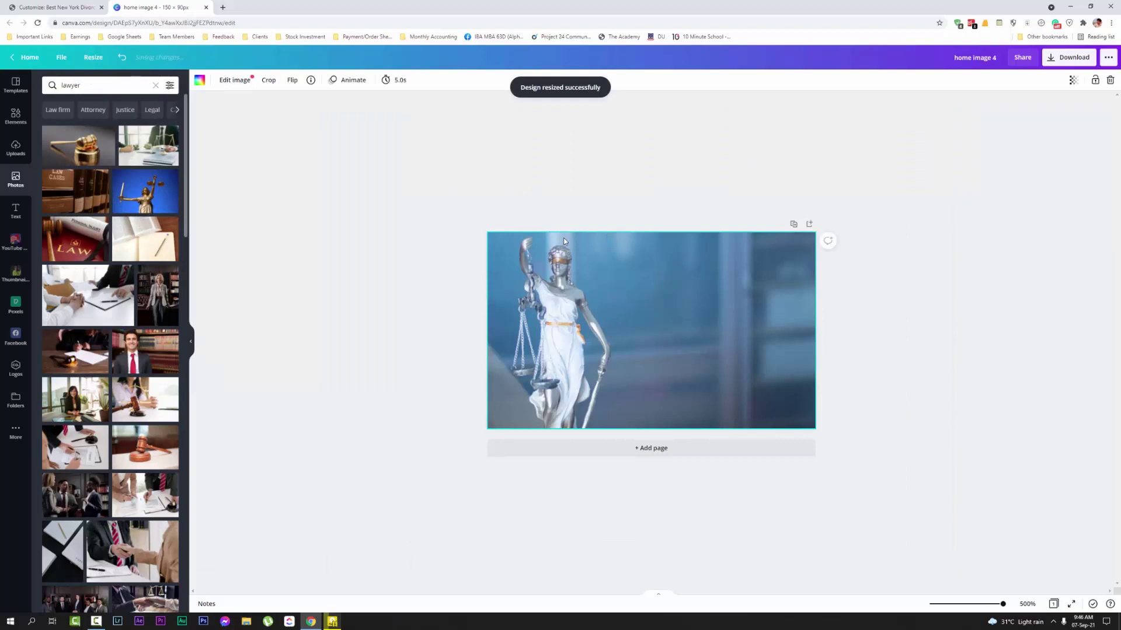
click(48, 4)
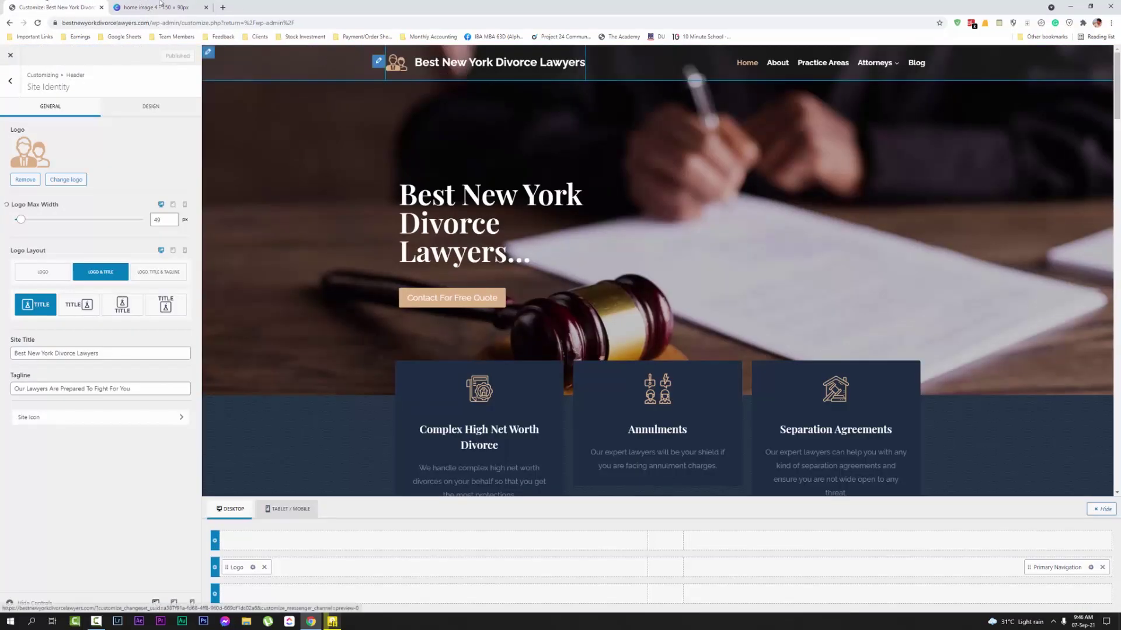
Delete the statue photo from the resized home image 4 design
key(ctrl+Tab)
key(Delete)
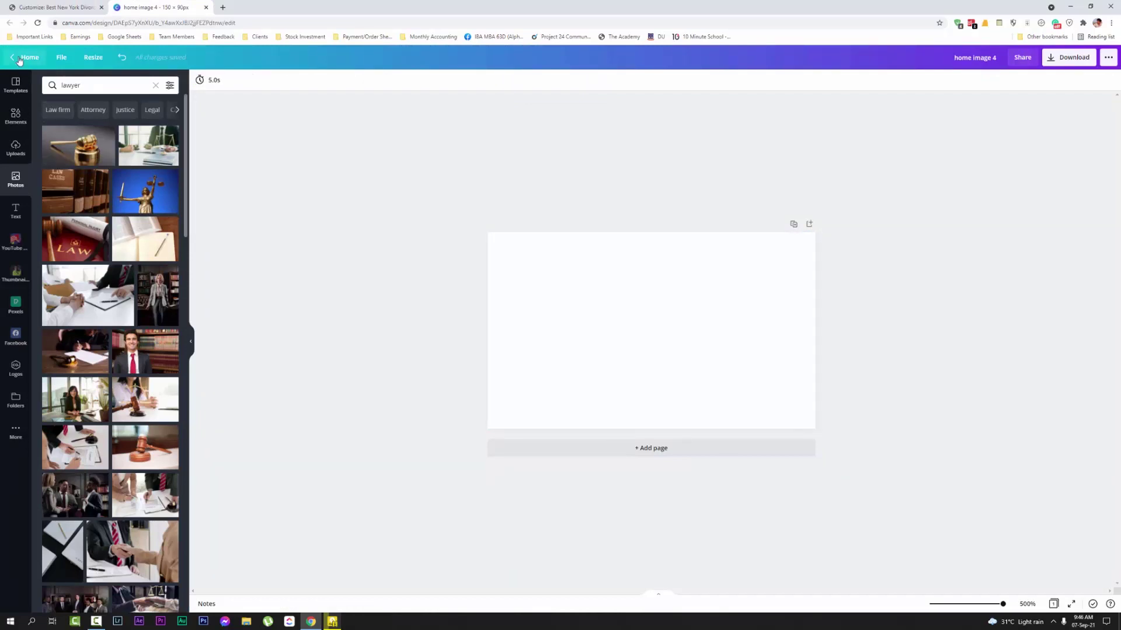
click(29, 57)
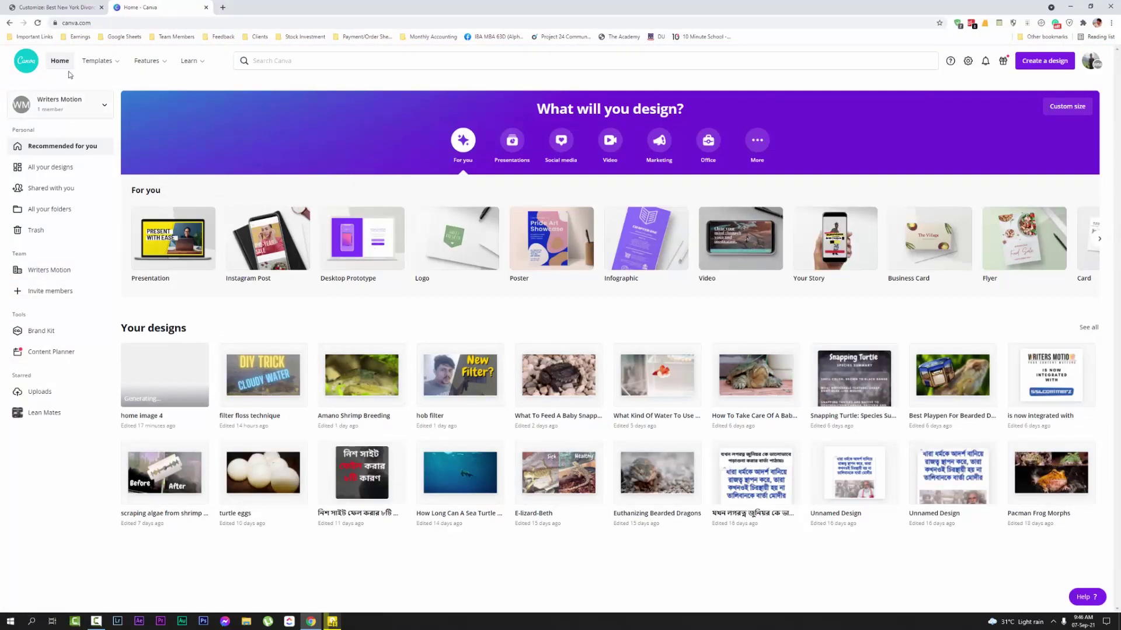
Search Canva for 'logo' and open the Black & Beige Illustrated Honeybee Floral Logo template
click(413, 58)
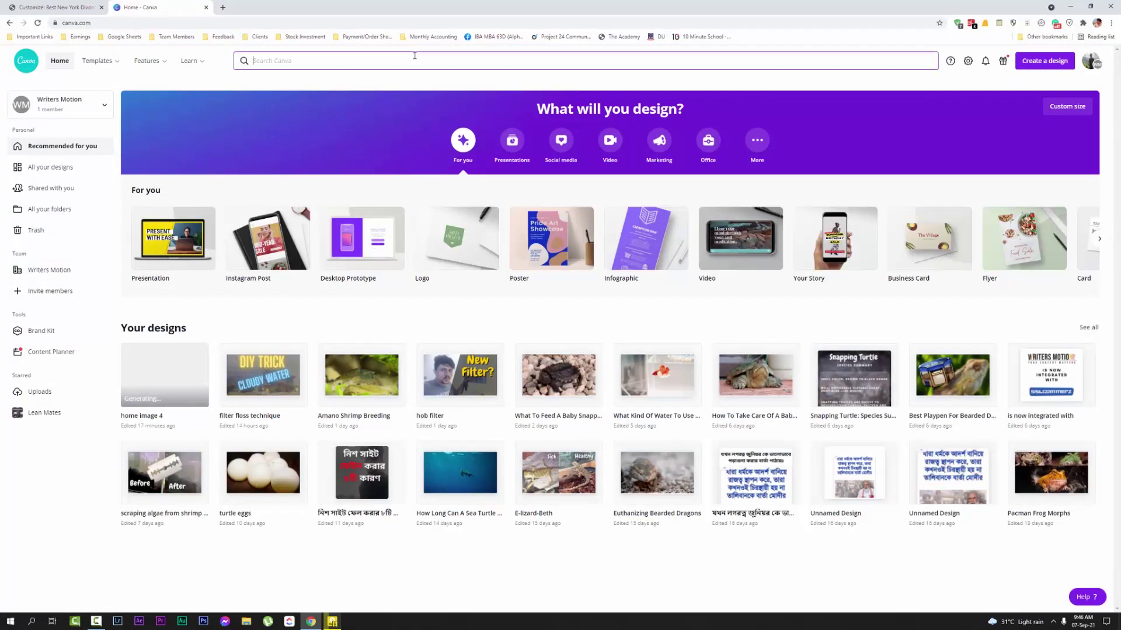
text(logo)
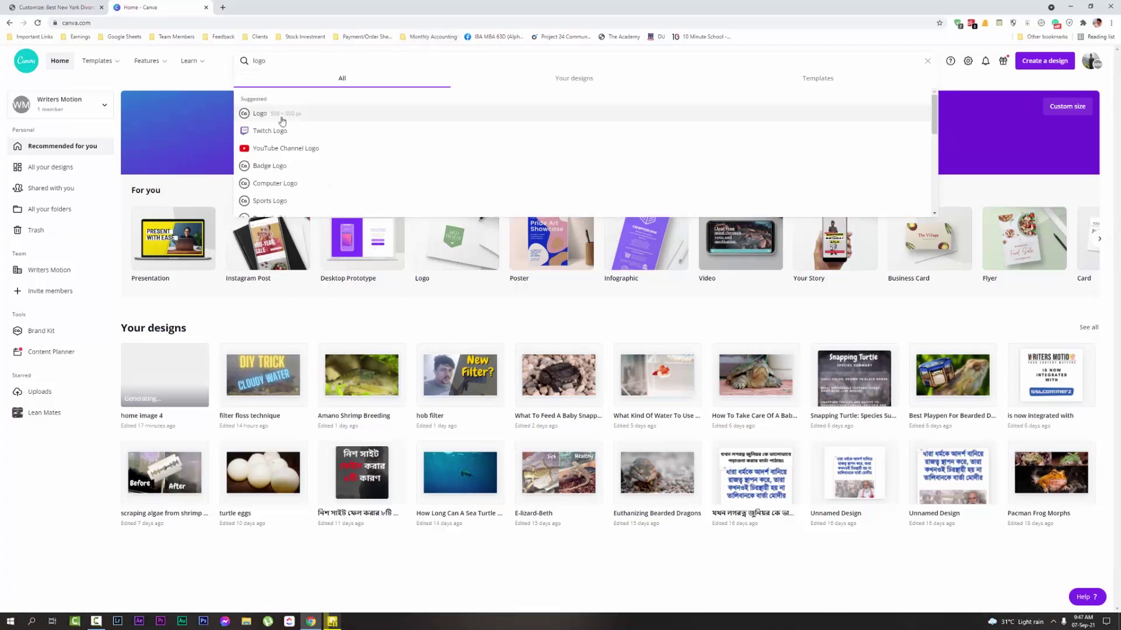
click(280, 112)
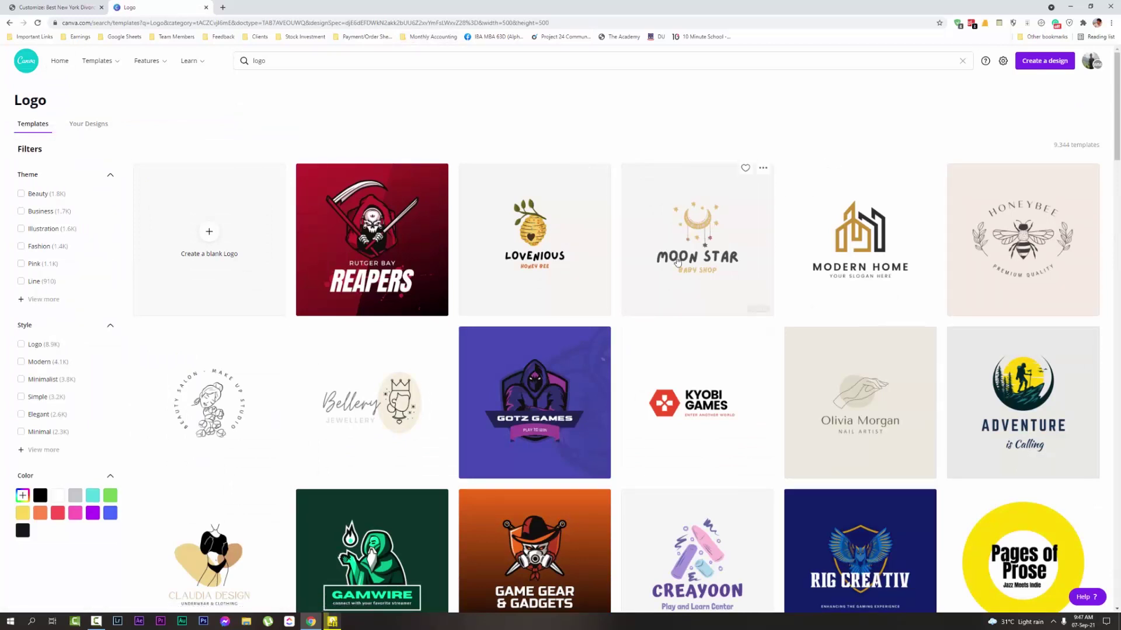
scroll(442, 397, down, 3)
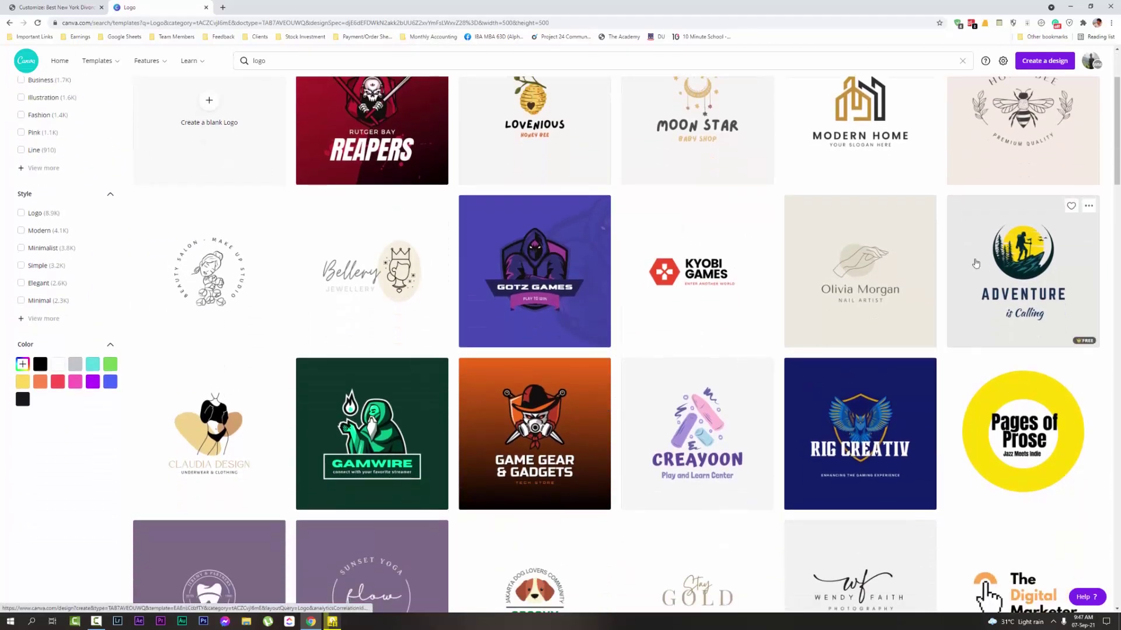
scroll(996, 132, up, 1)
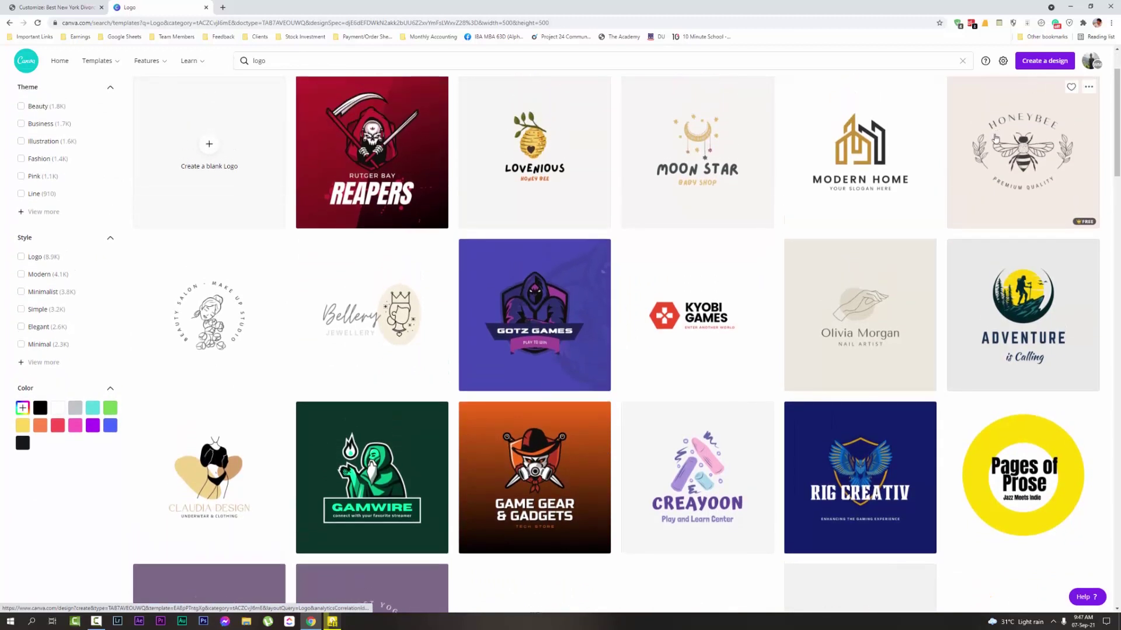
click(991, 156)
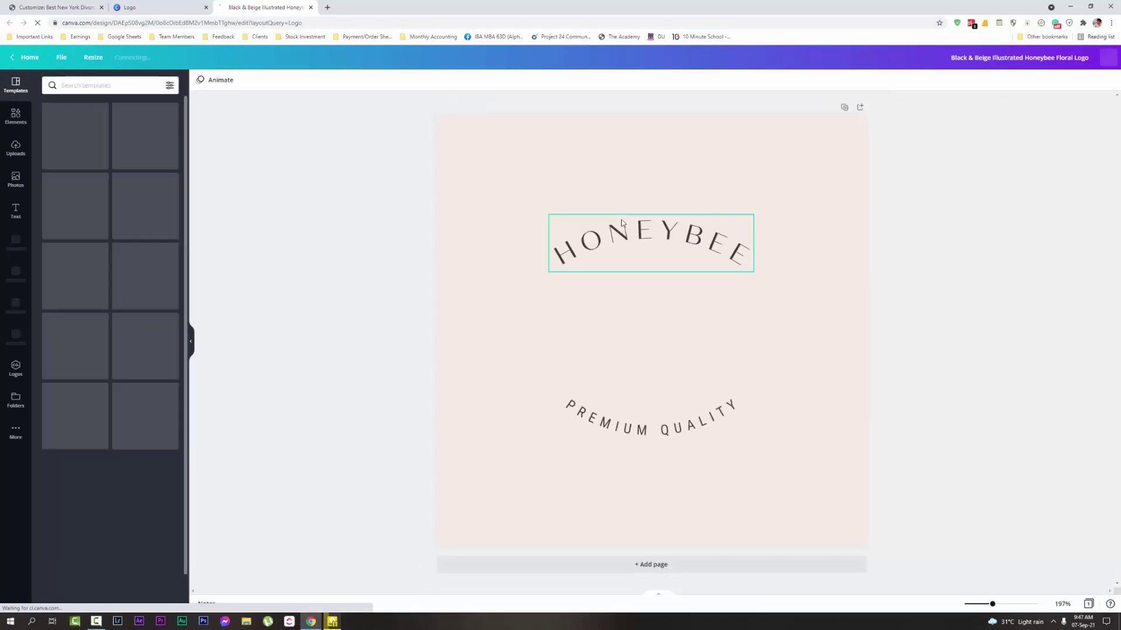
Replace the curved HONEYBEE title with 'BEST NEW YORK'
click(629, 196)
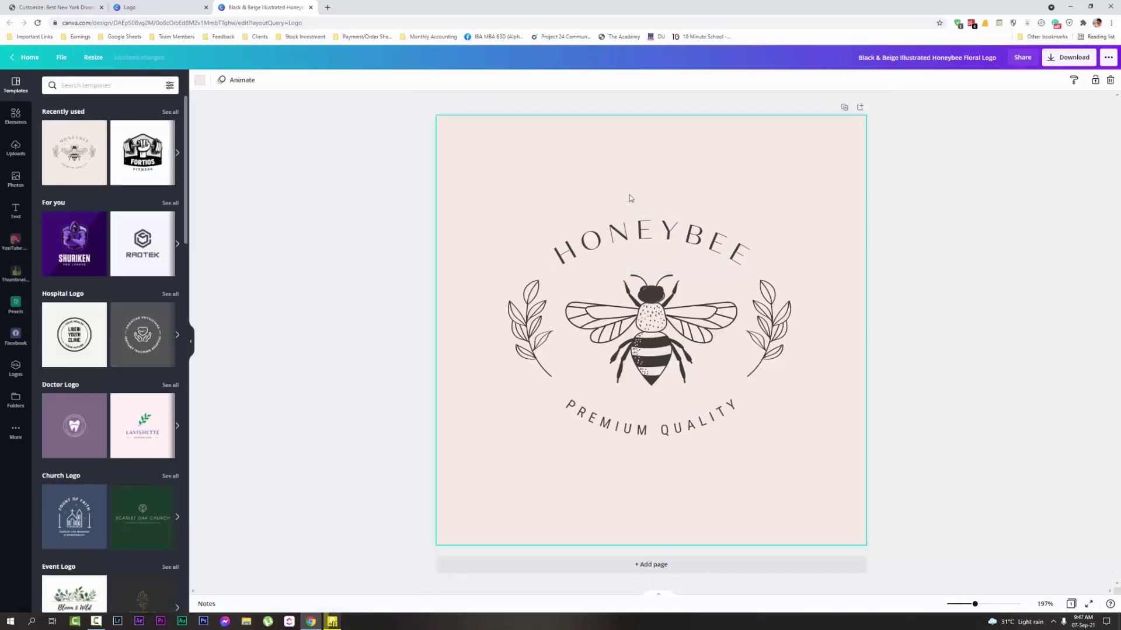
click(644, 221)
double_click(652, 243)
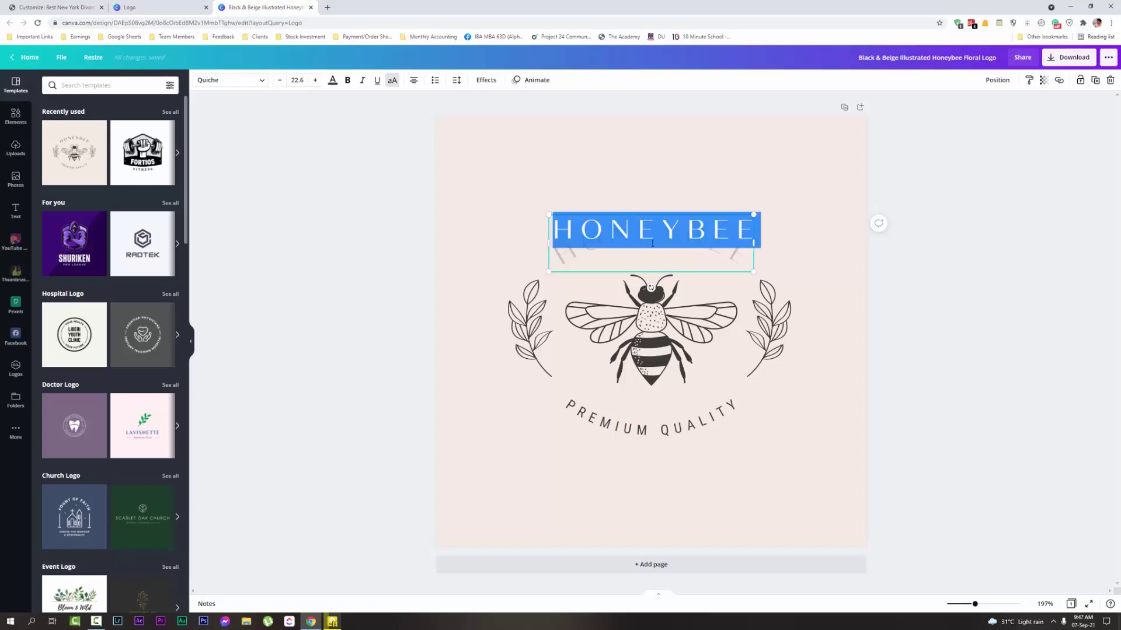
text(BEST )
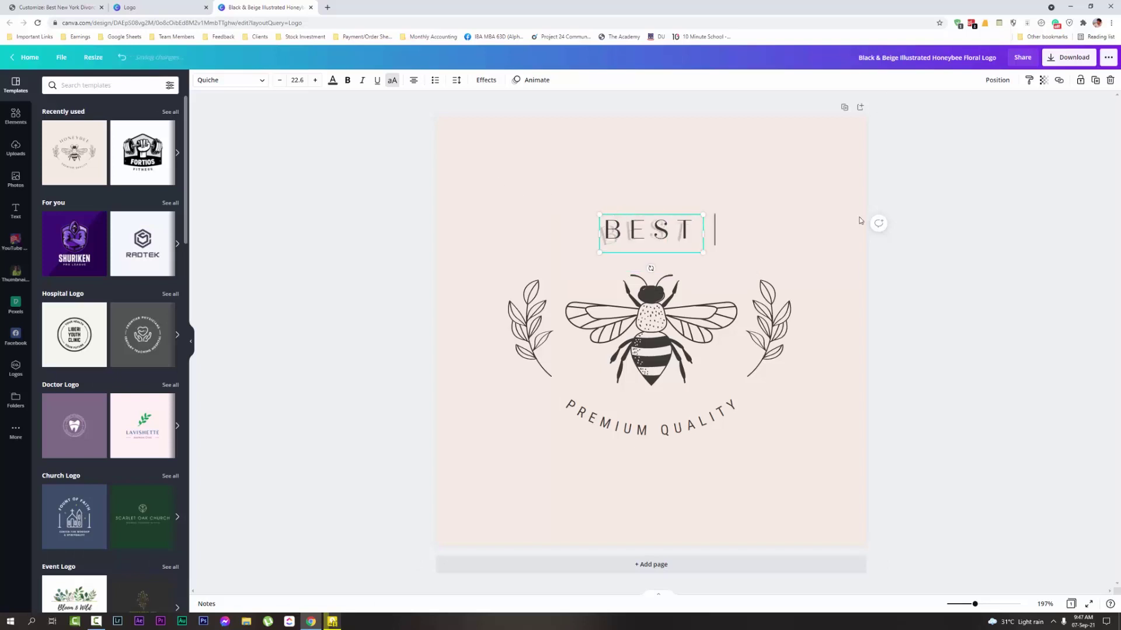
text(NEW )
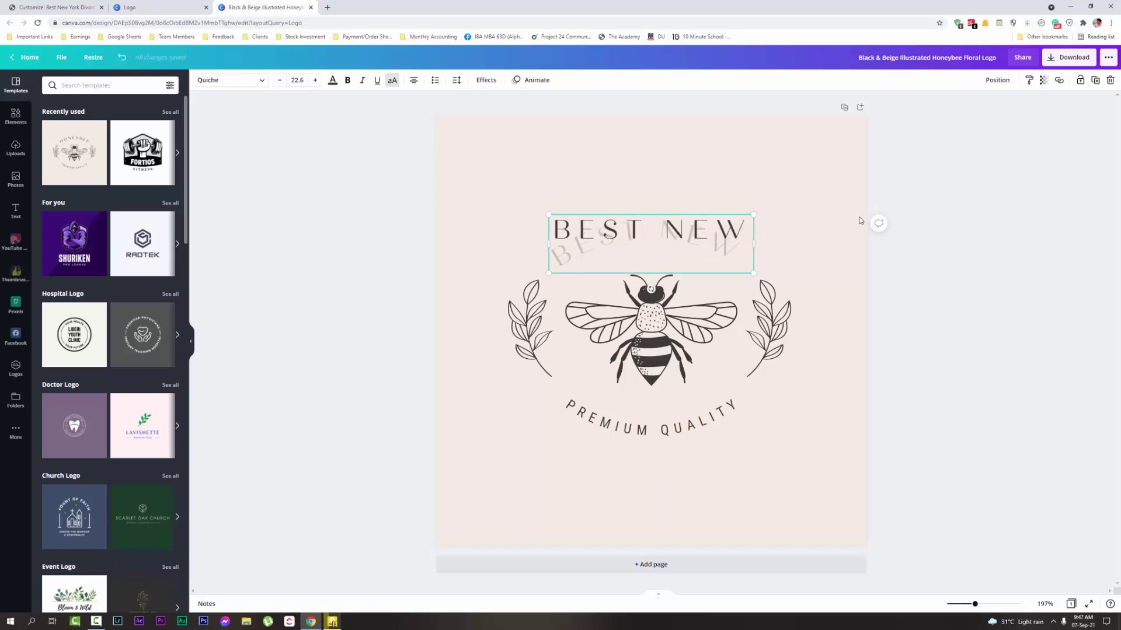
text(YORK)
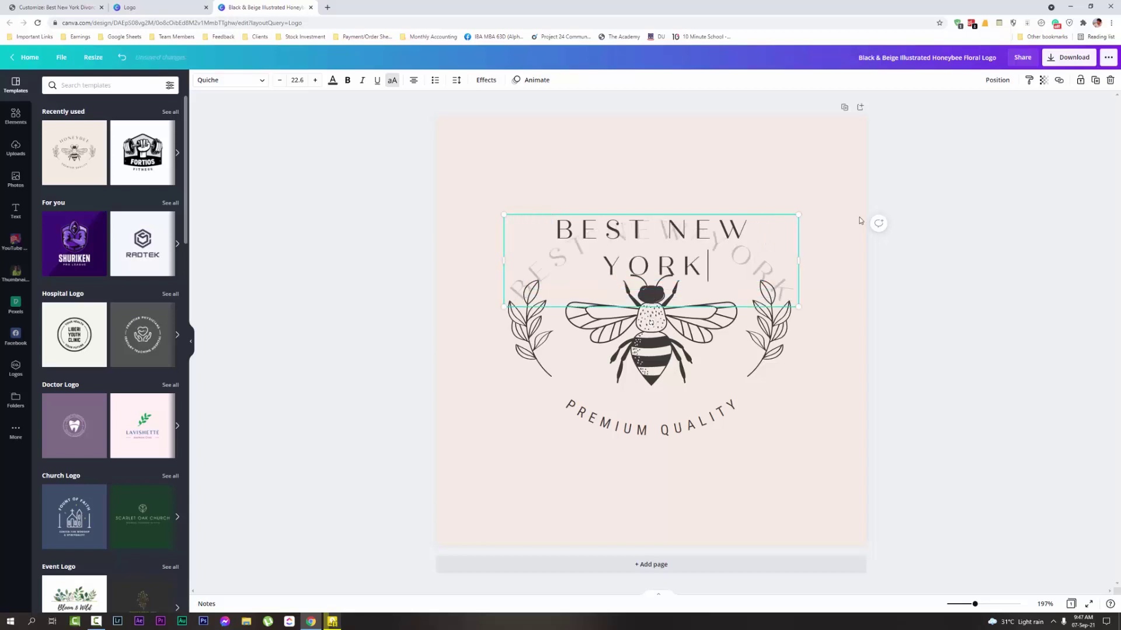
click(982, 236)
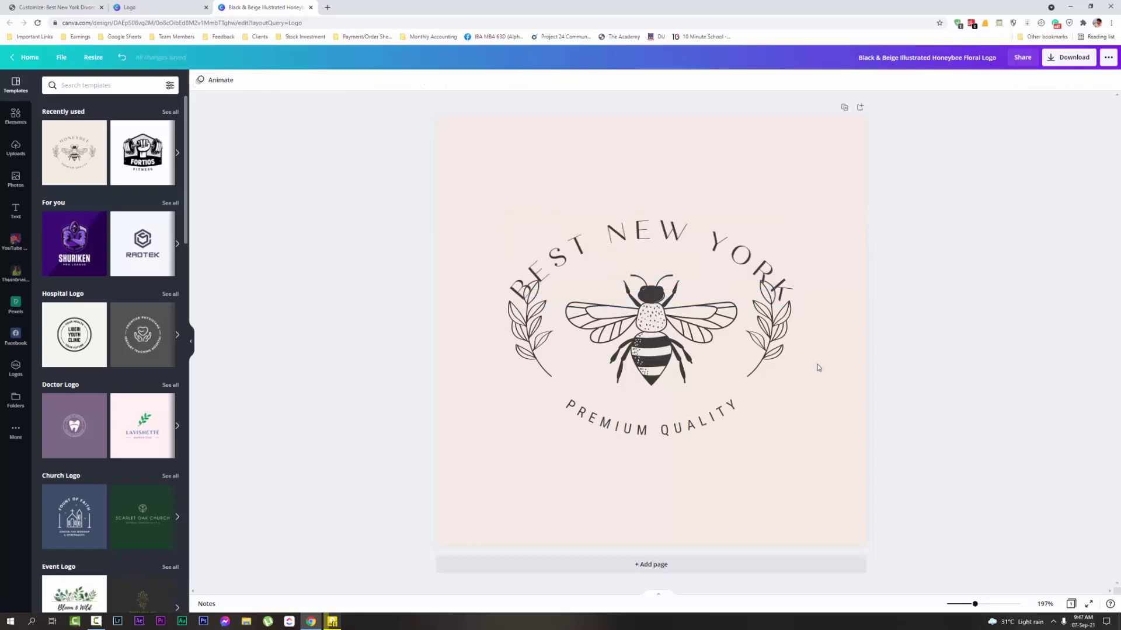
Shrink the left and right laurel sprigs
click(511, 356)
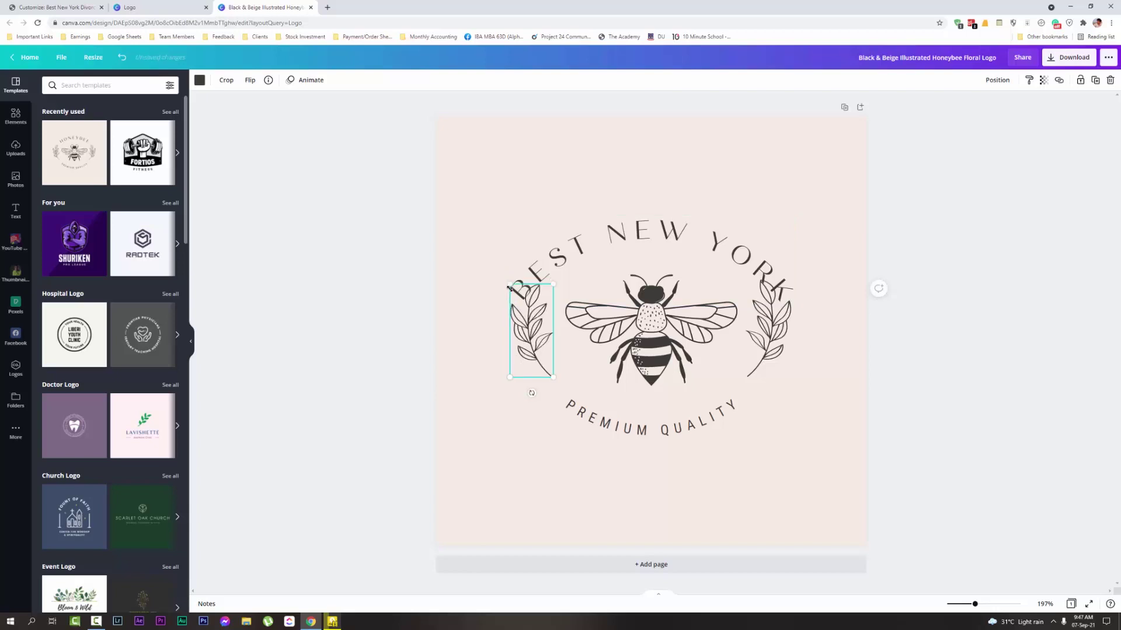
drag(509, 286, 517, 300)
click(784, 302)
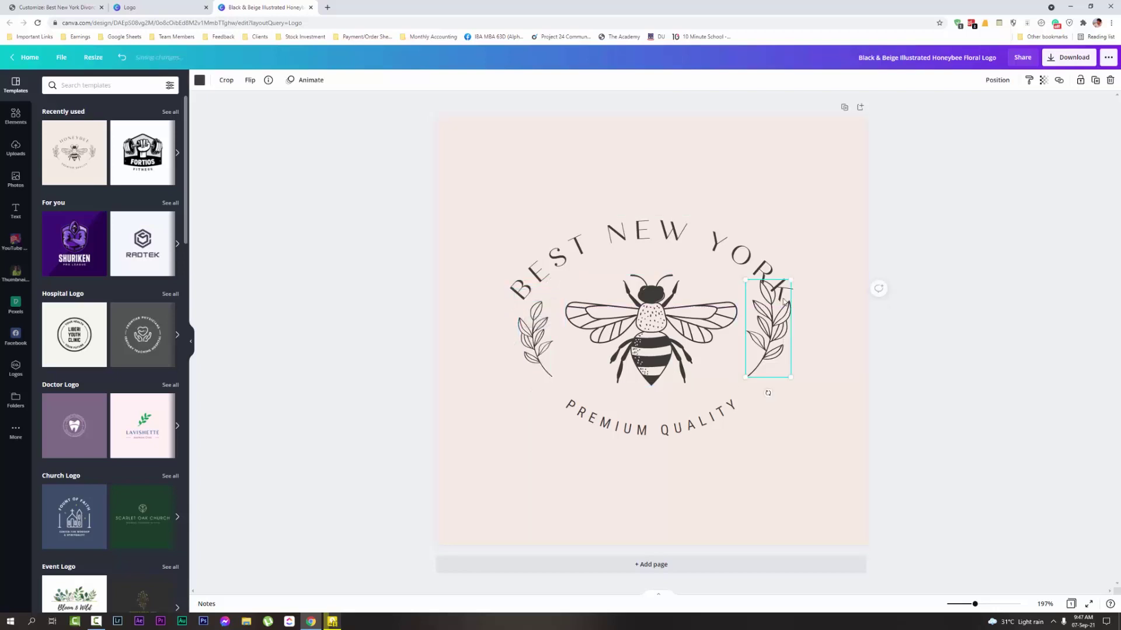
mouse_move(785, 285)
mouse_down()
mouse_move(759, 306)
mouse_move(780, 301)
mouse_up()
Replace the PREMIUM QUALITY text with 'DIVORCE LAWYERS'
click(851, 301)
double_click(638, 413)
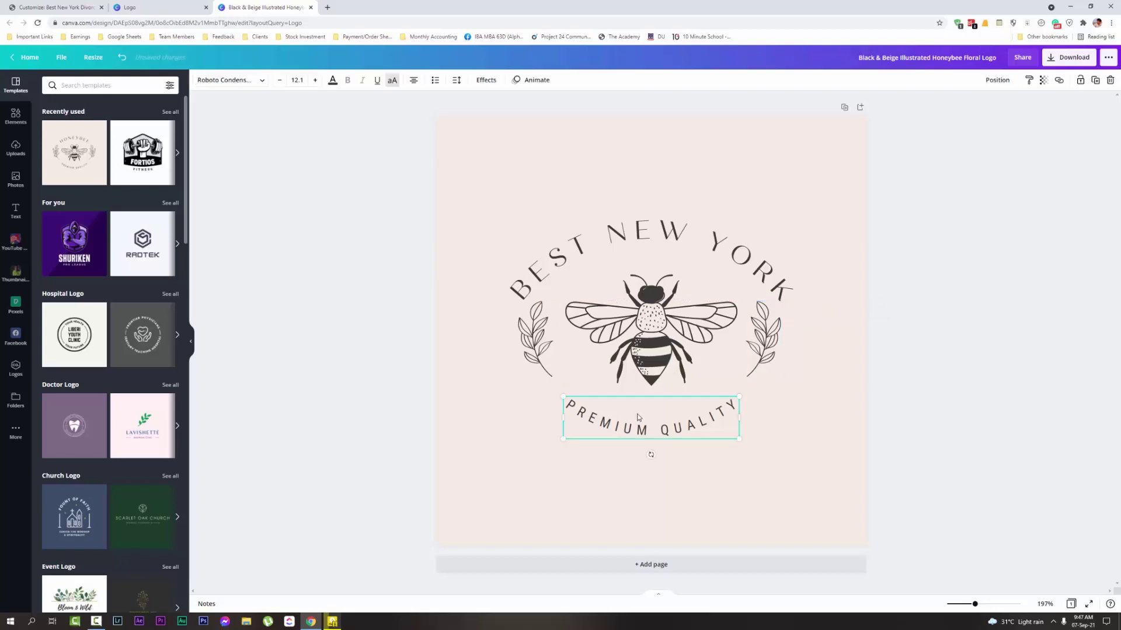
text(DIVORCE LAW)
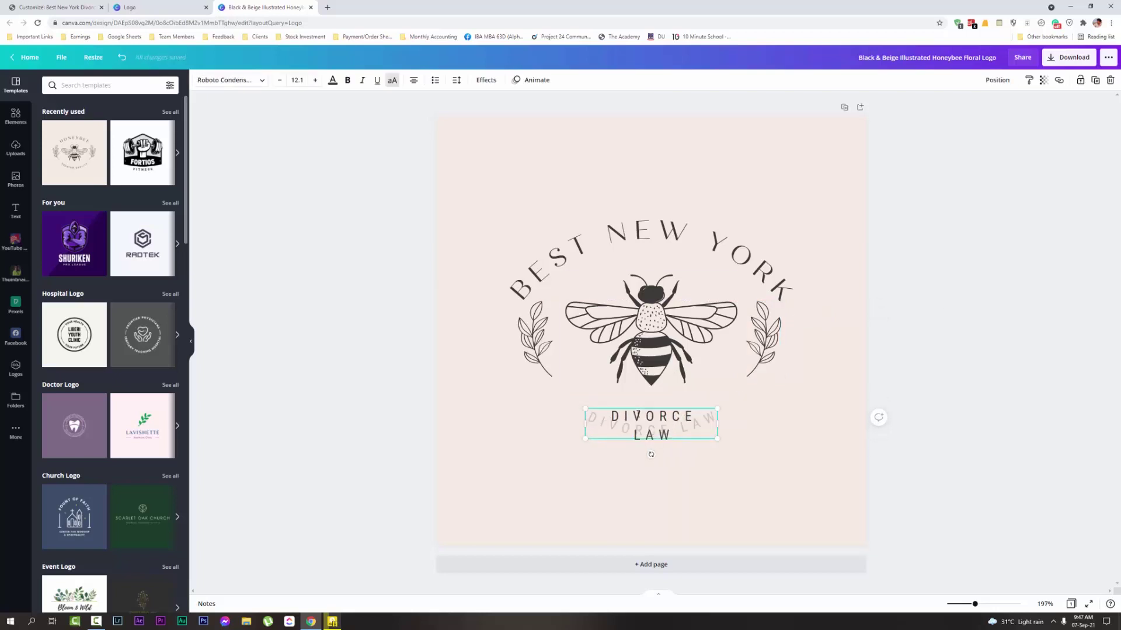
text(YERS)
click(920, 208)
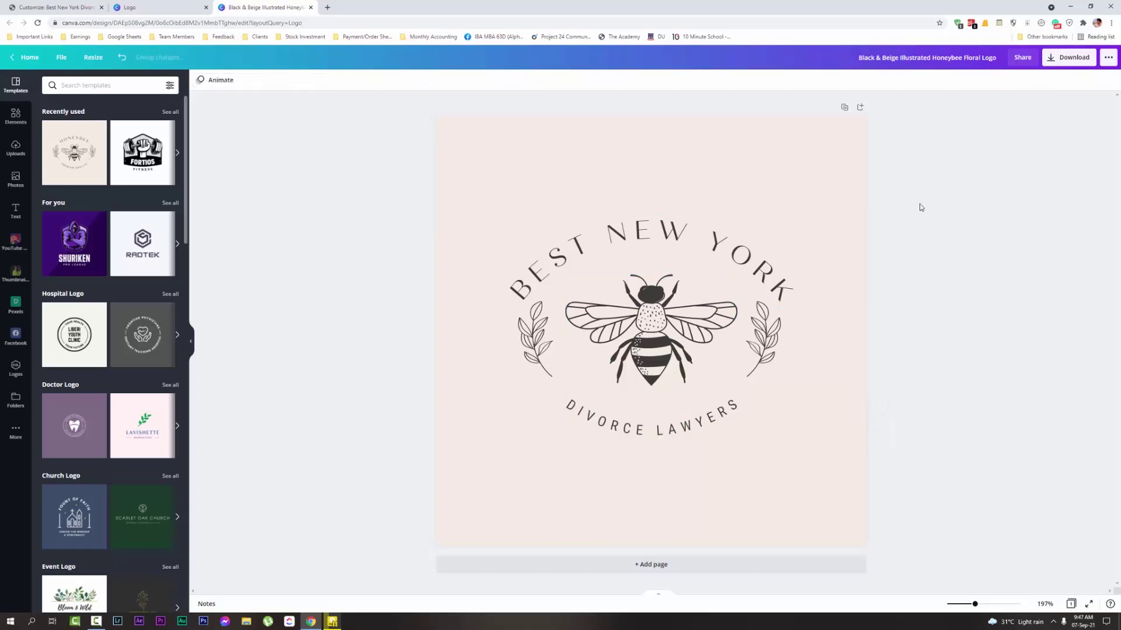
click(628, 288)
click(22, 3)
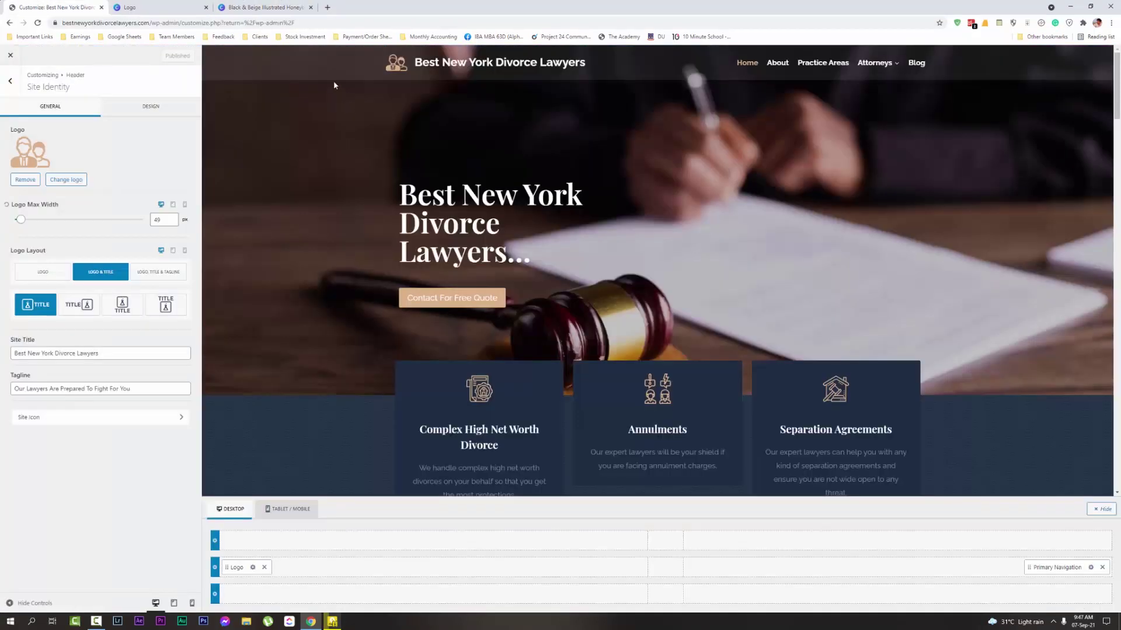
click(272, 6)
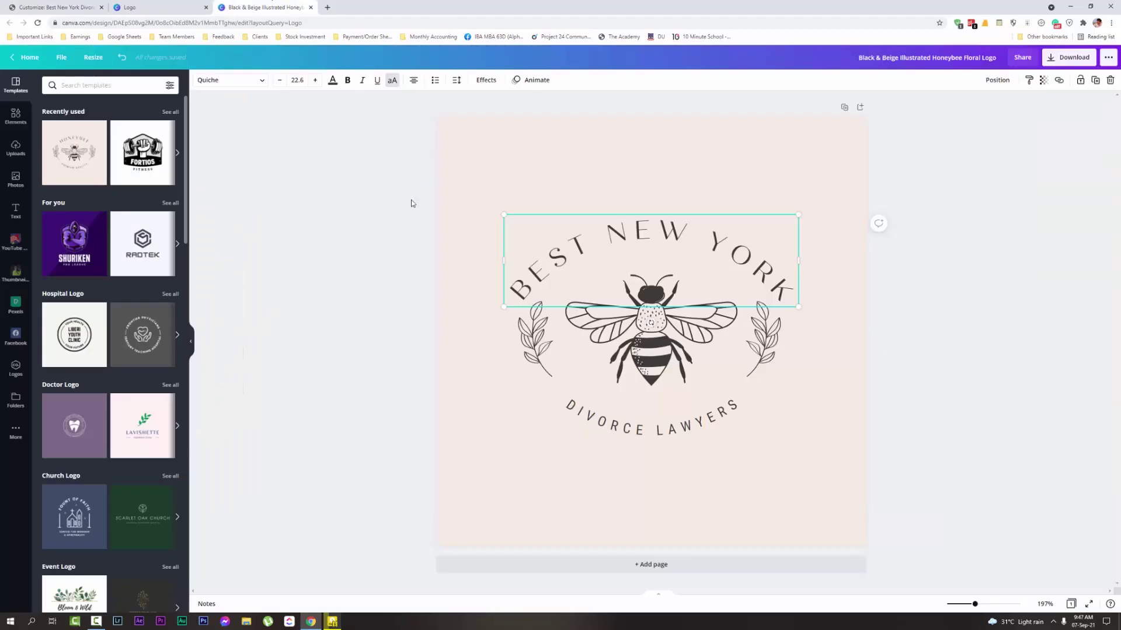
Select the honeybee illustration and search the Elements library for 'law' graphics
click(534, 263)
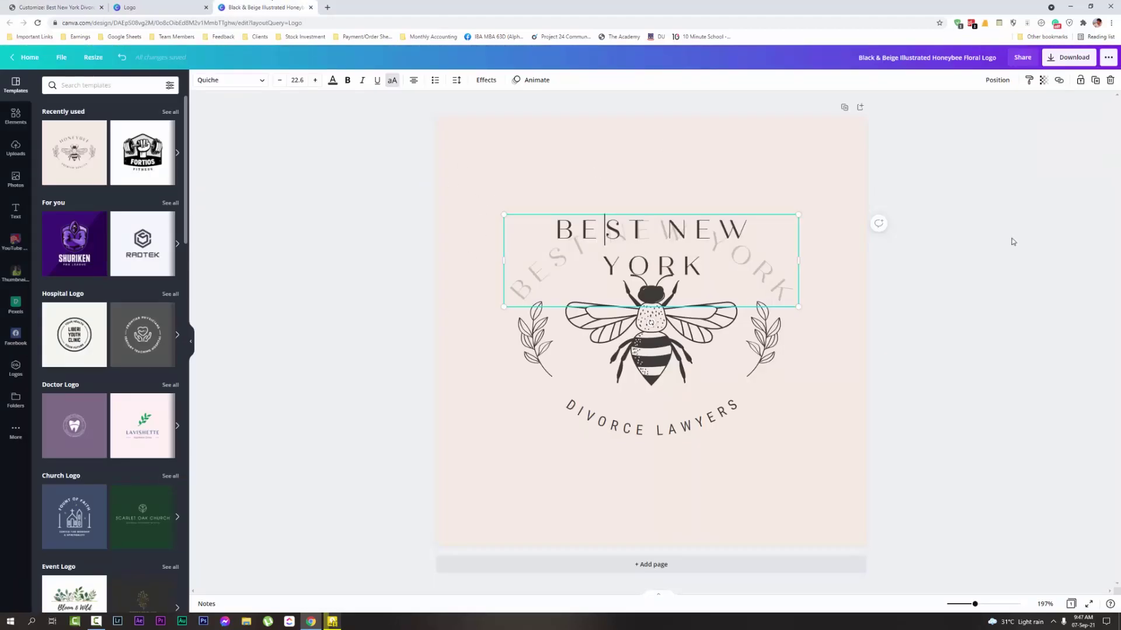
key(Escape)
click(646, 471)
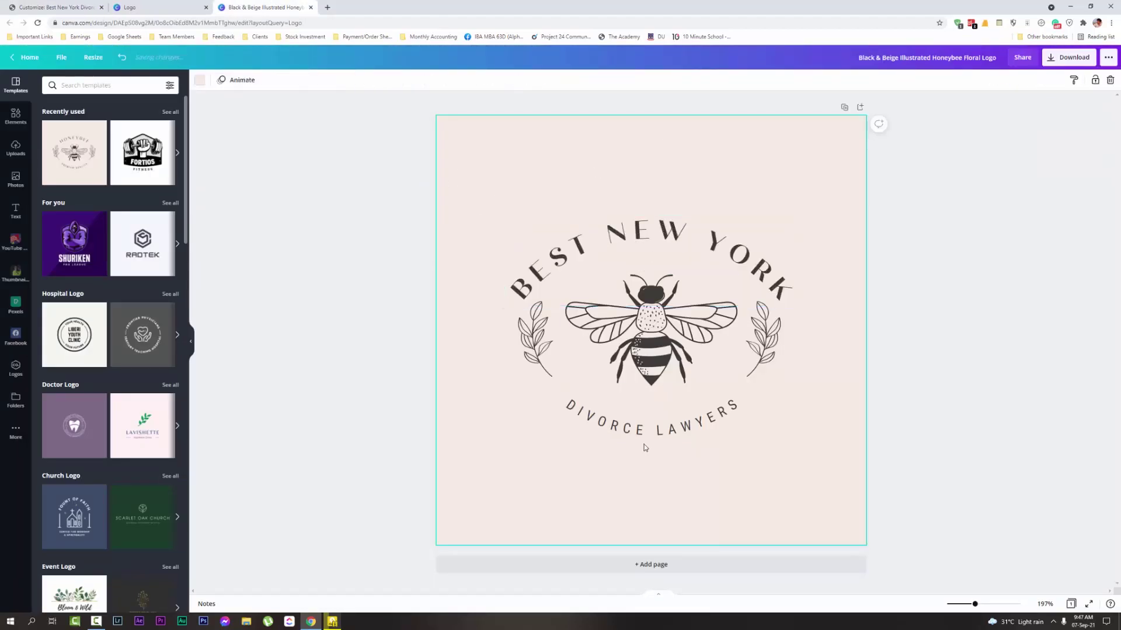
click(646, 445)
click(1039, 347)
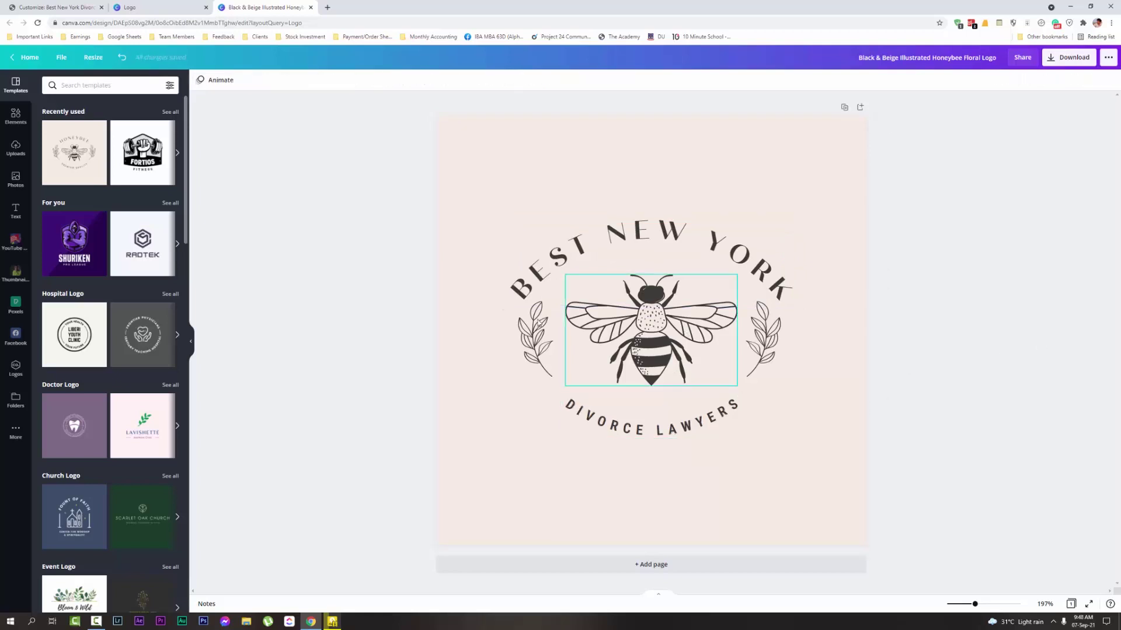
click(534, 339)
click(762, 344)
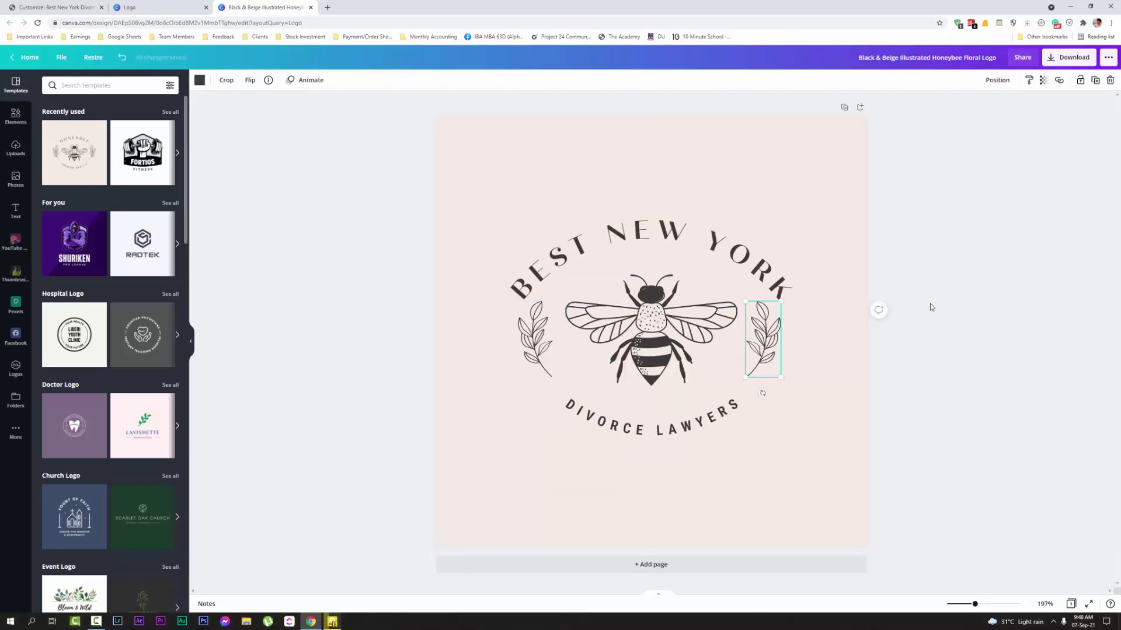
click(649, 322)
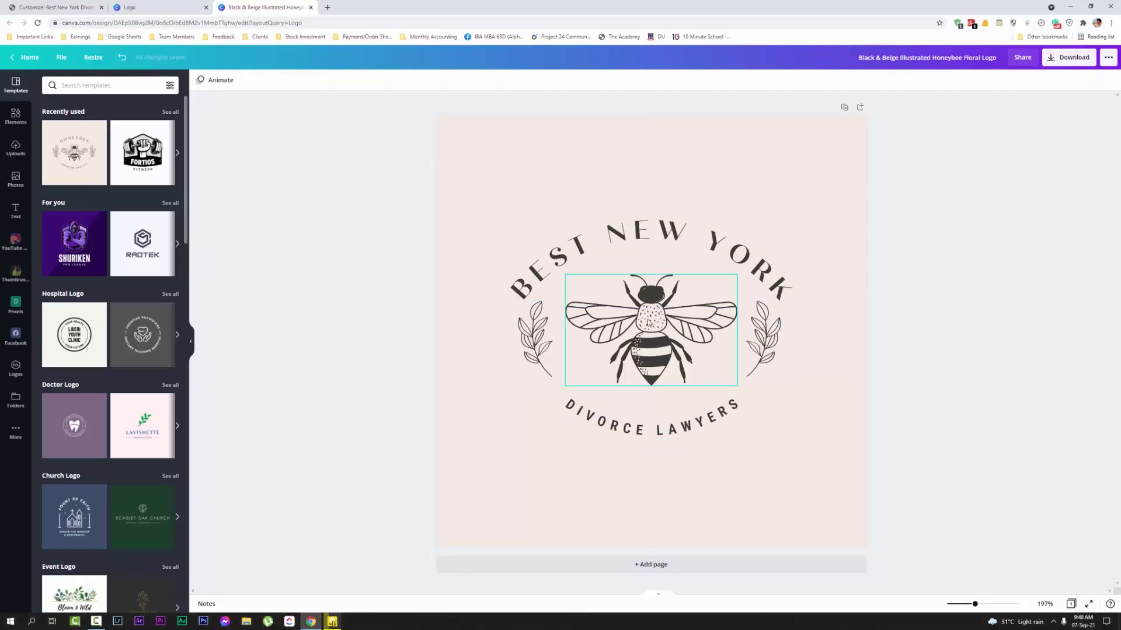
click(16, 116)
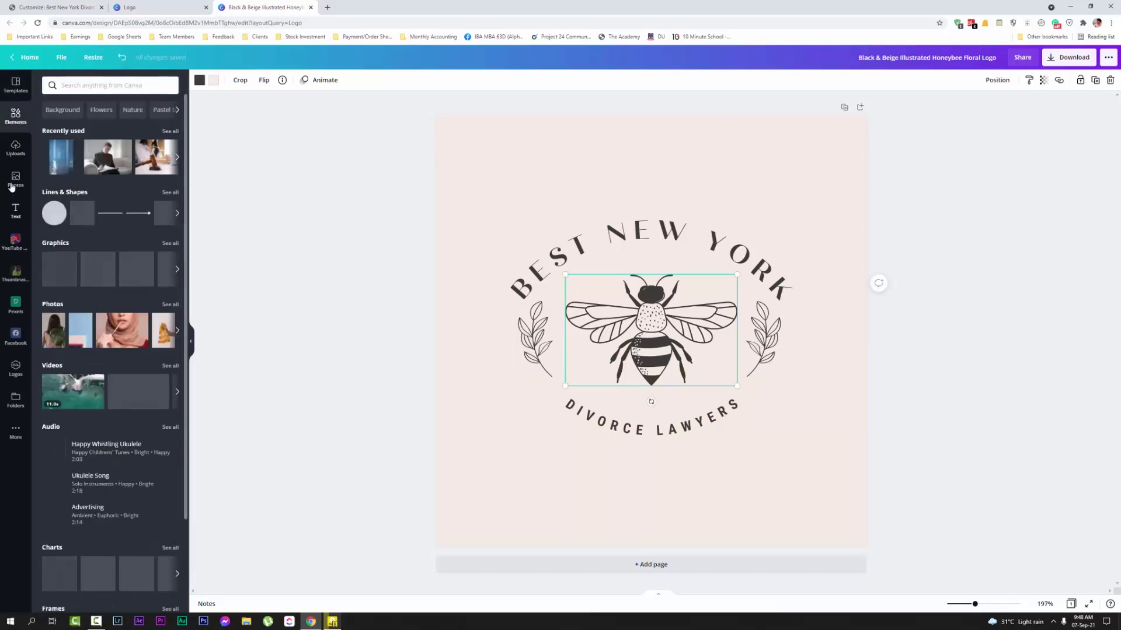
click(85, 88)
text(law)
key(Return)
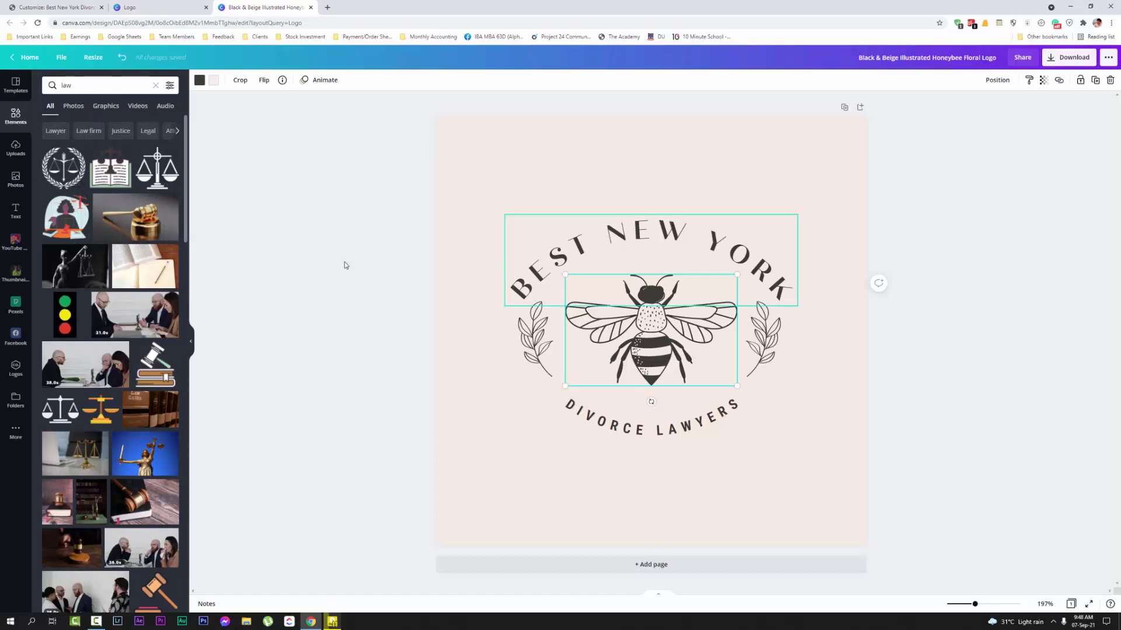
Swap the honeybee for the laurel scales-of-justice graphic, shrunk and centred
key(Delete)
click(59, 176)
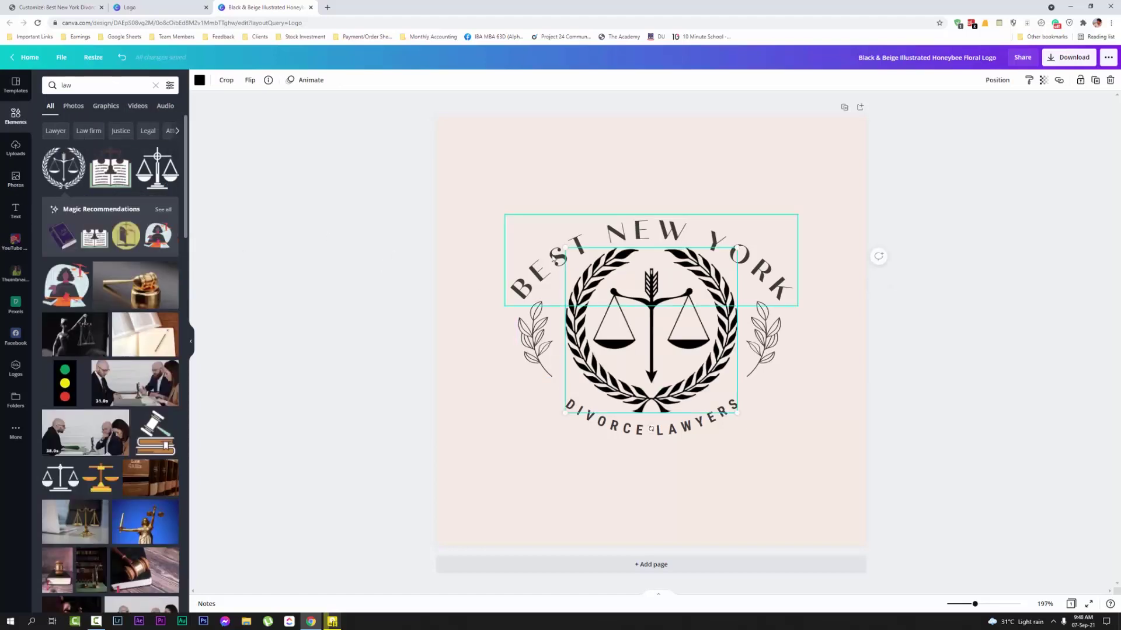
drag(564, 248, 585, 266)
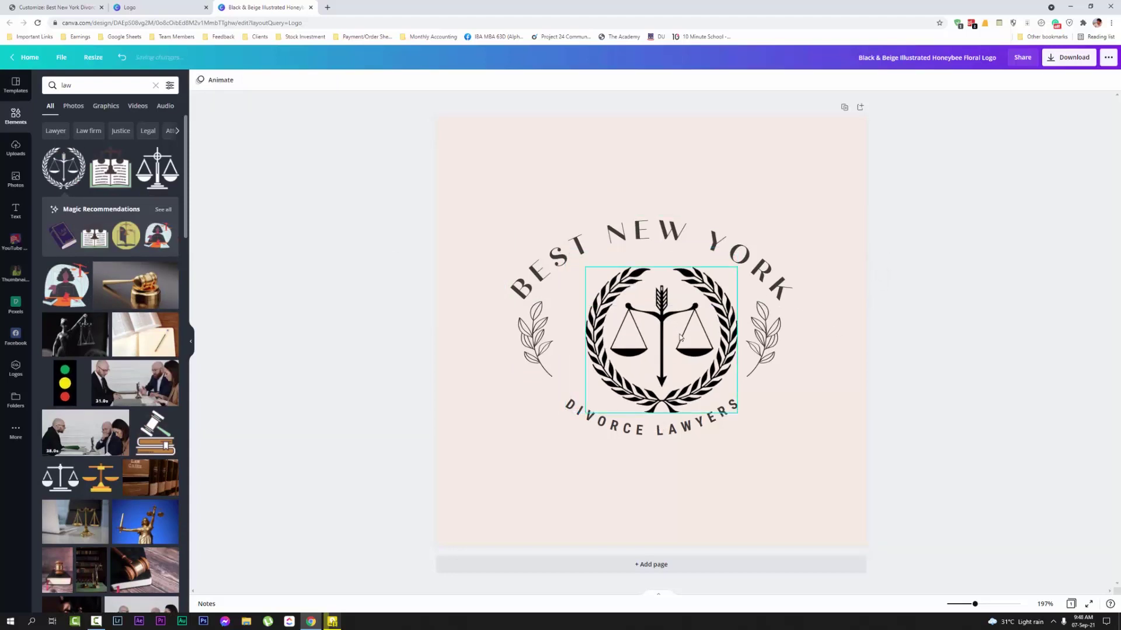
drag(679, 327, 671, 322)
click(955, 303)
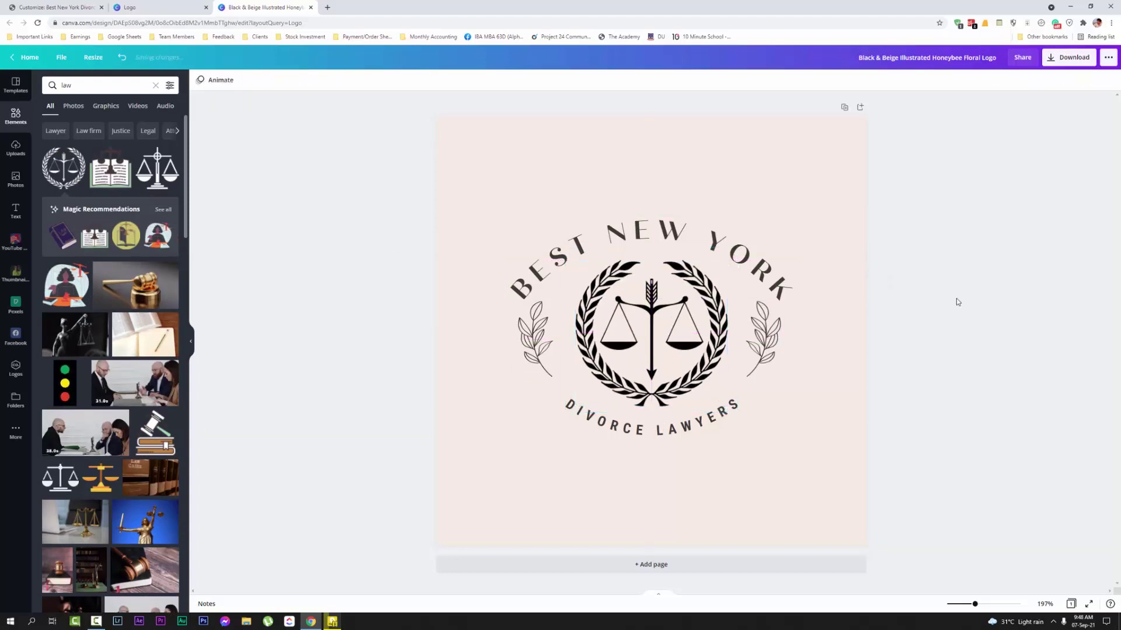
click(595, 139)
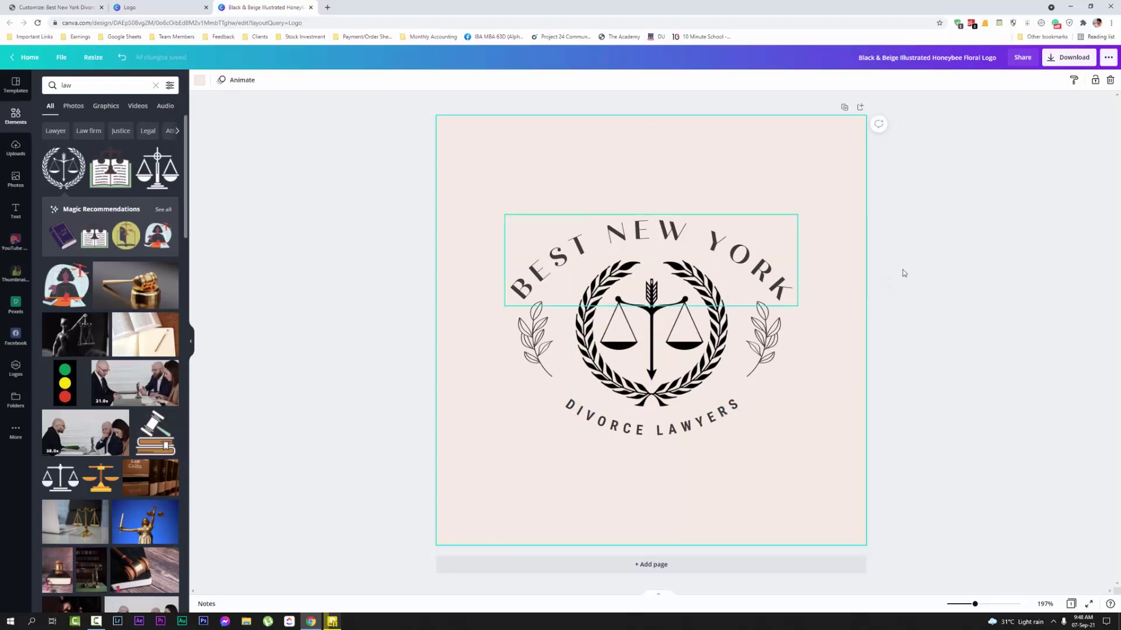
click(1013, 307)
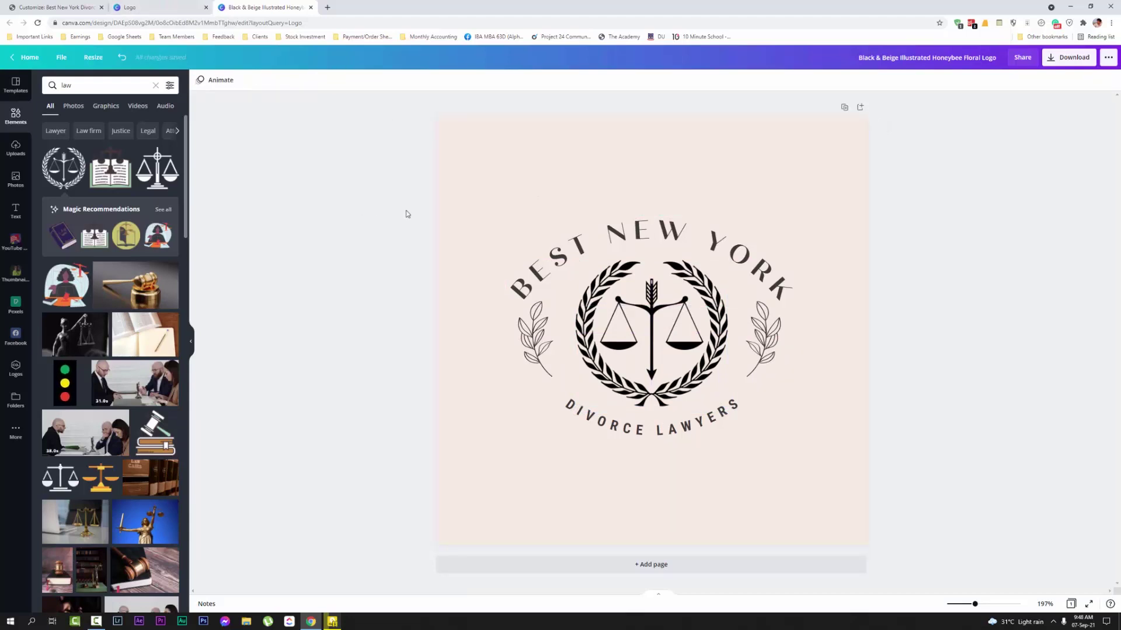
click(528, 287)
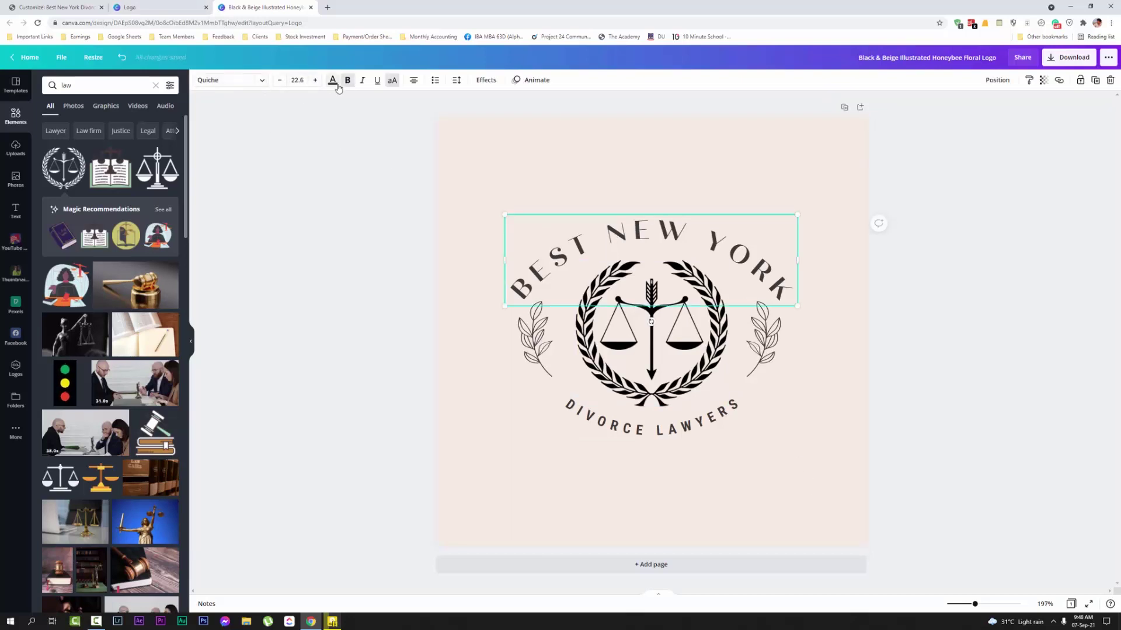
Make the BEST NEW YORK title, scales graphic and left laurel sprig white
click(332, 81)
click(168, 206)
key(ctrl+shift+Tab)
key(ctrl+shift+Tab)
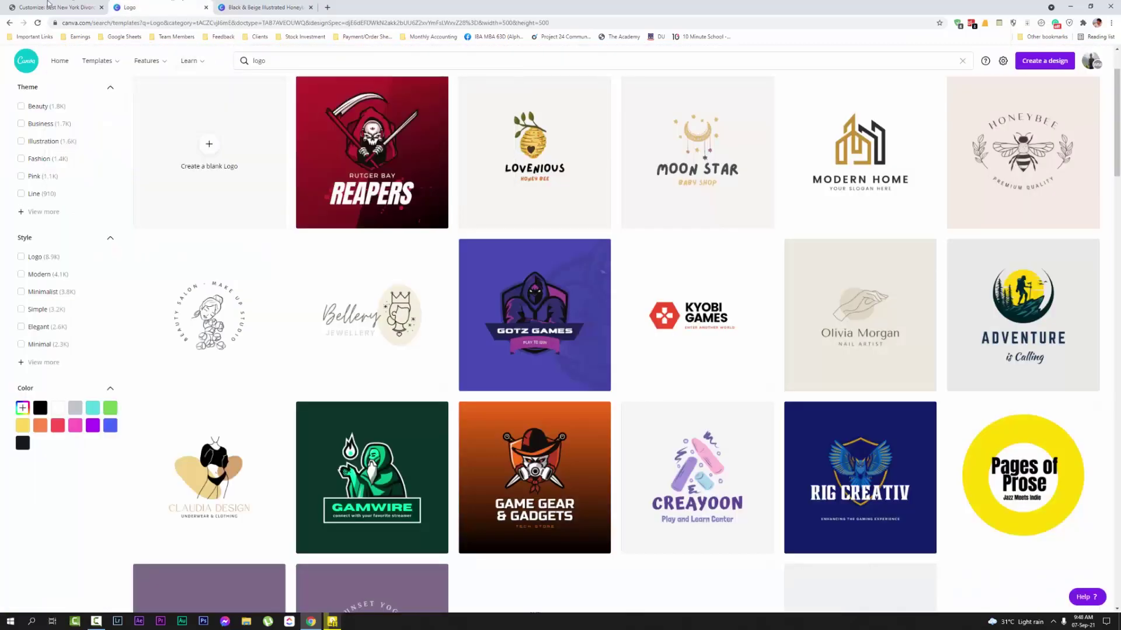
click(286, 6)
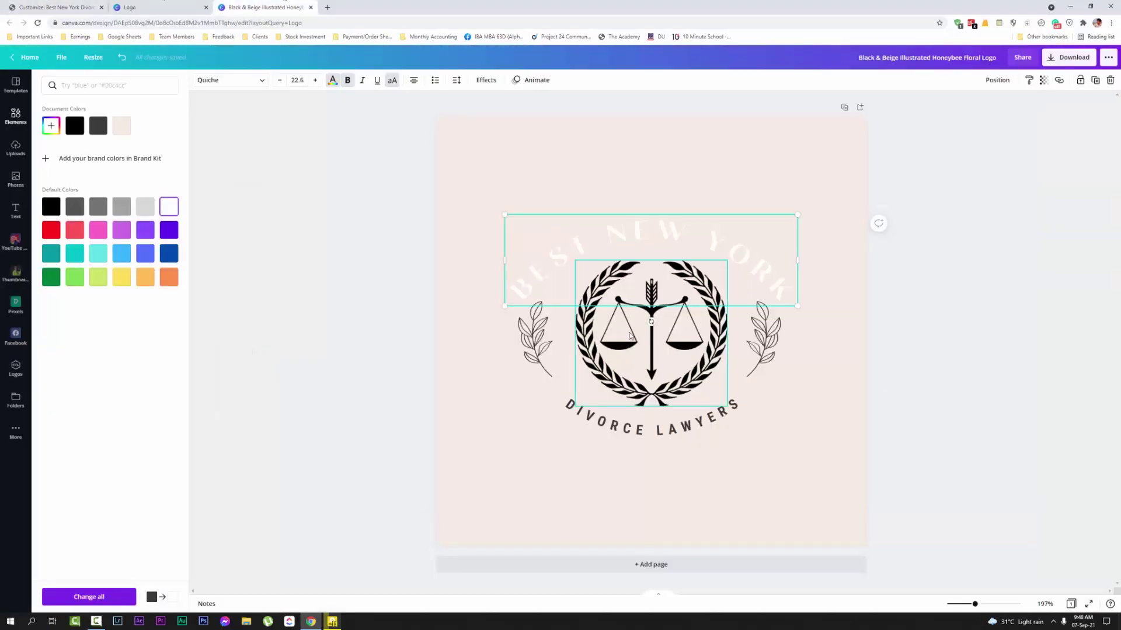
click(651, 333)
click(200, 80)
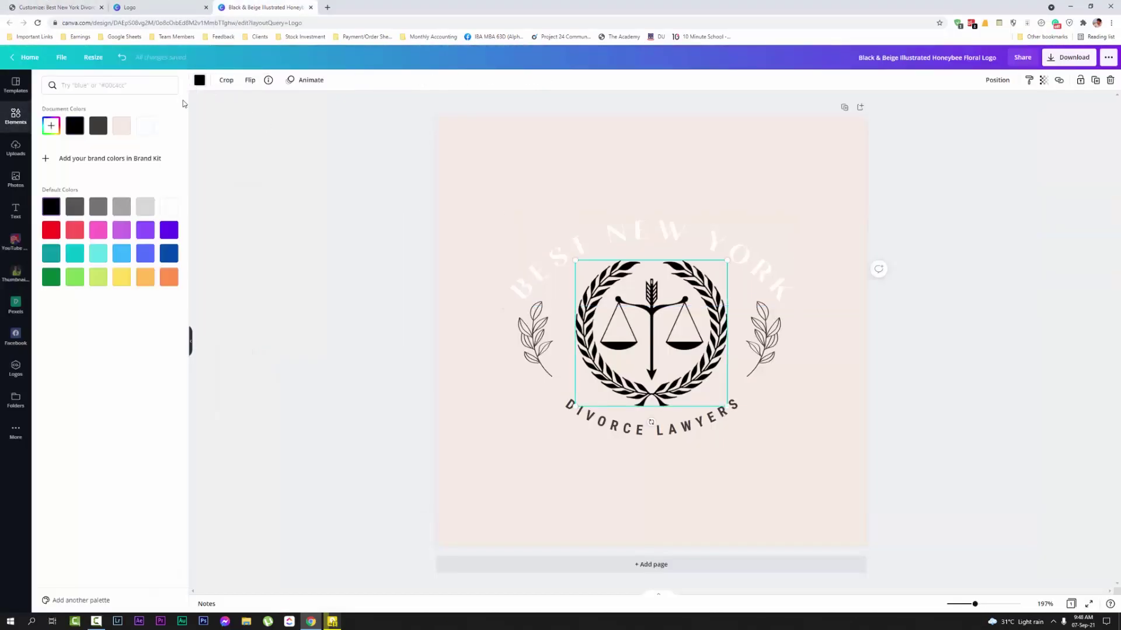
click(146, 125)
click(526, 337)
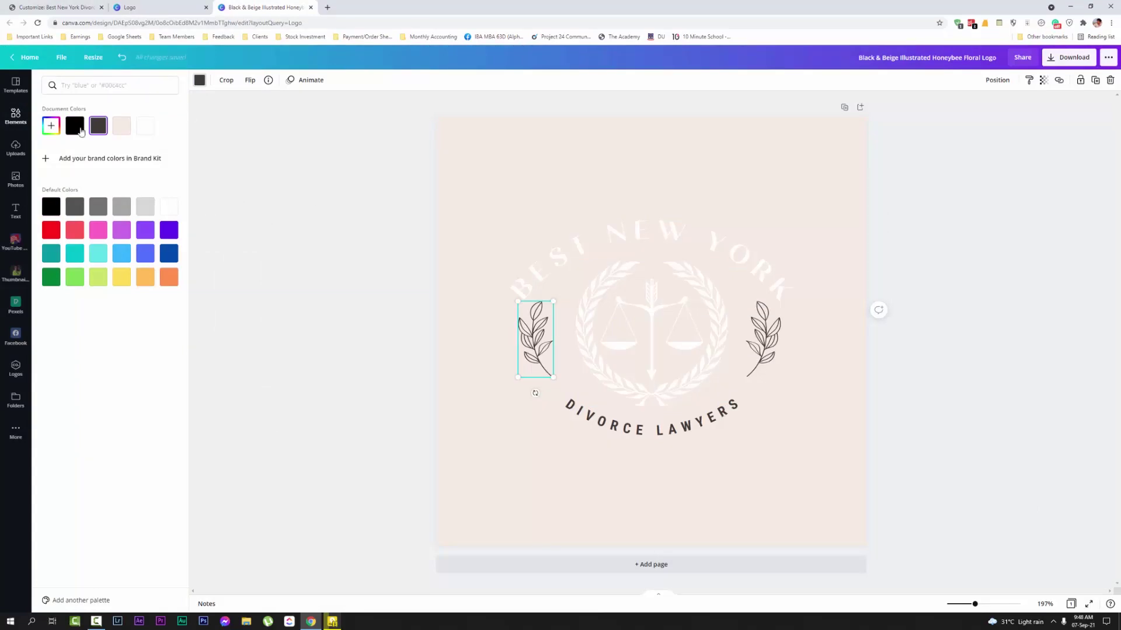
click(147, 135)
Make DIVORCE LAWYERS, the right laurel sprig and the page background white
click(565, 405)
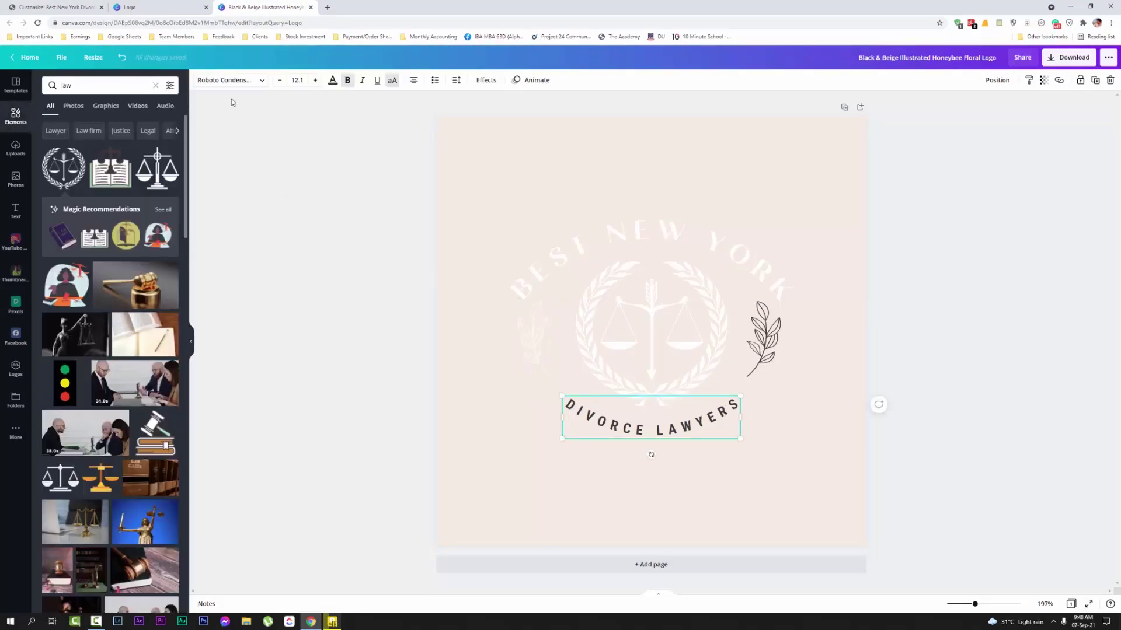
click(332, 80)
click(165, 209)
click(762, 336)
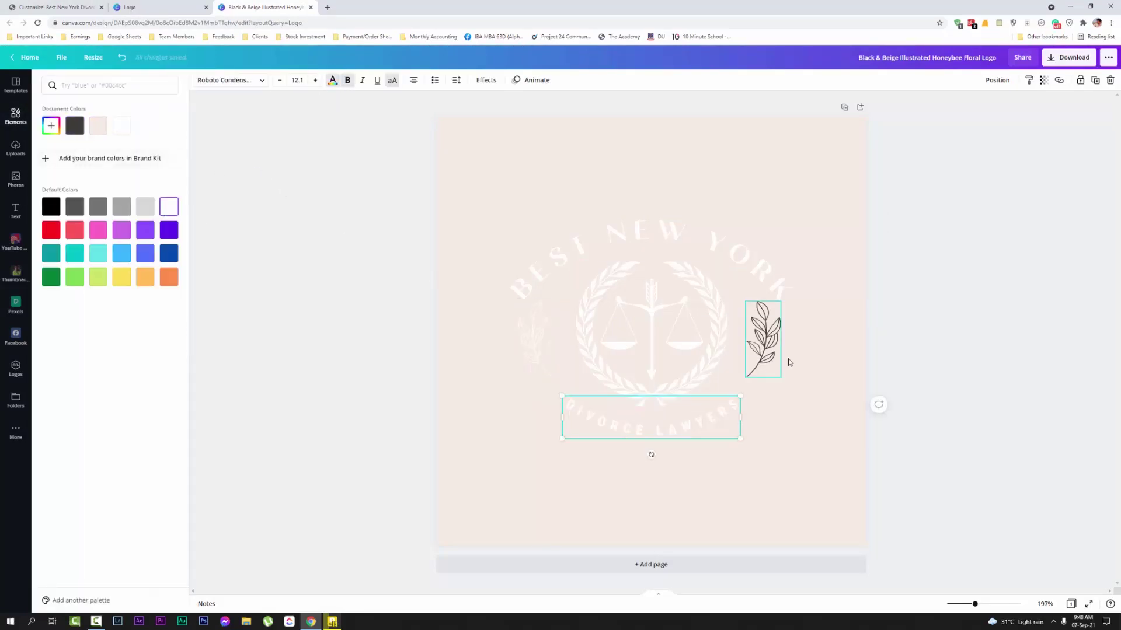
click(200, 79)
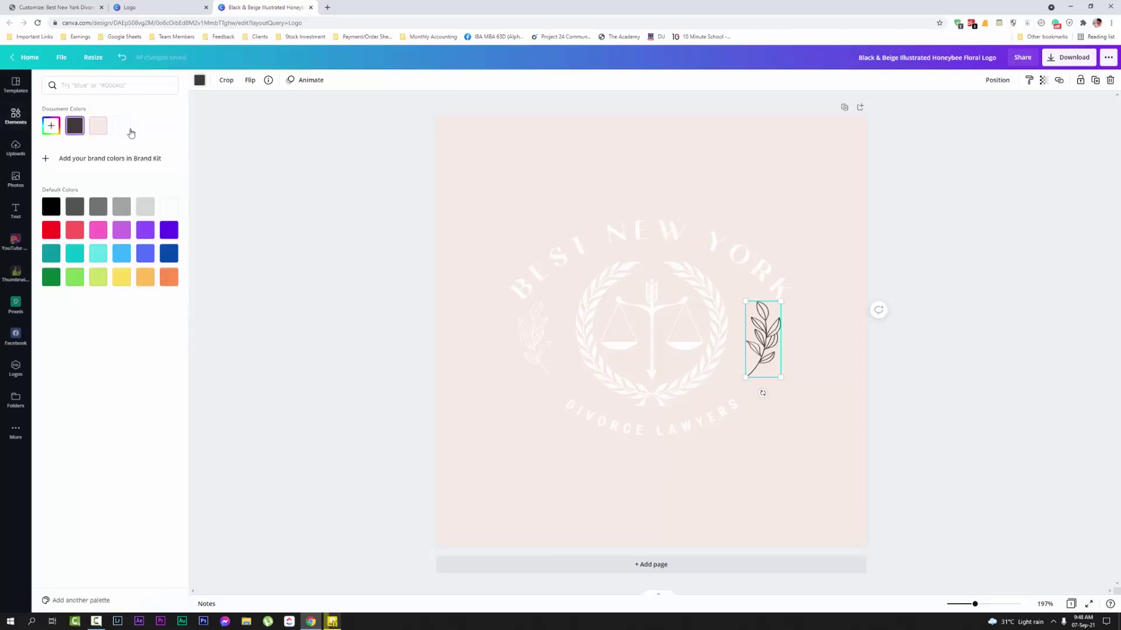
click(121, 126)
click(675, 160)
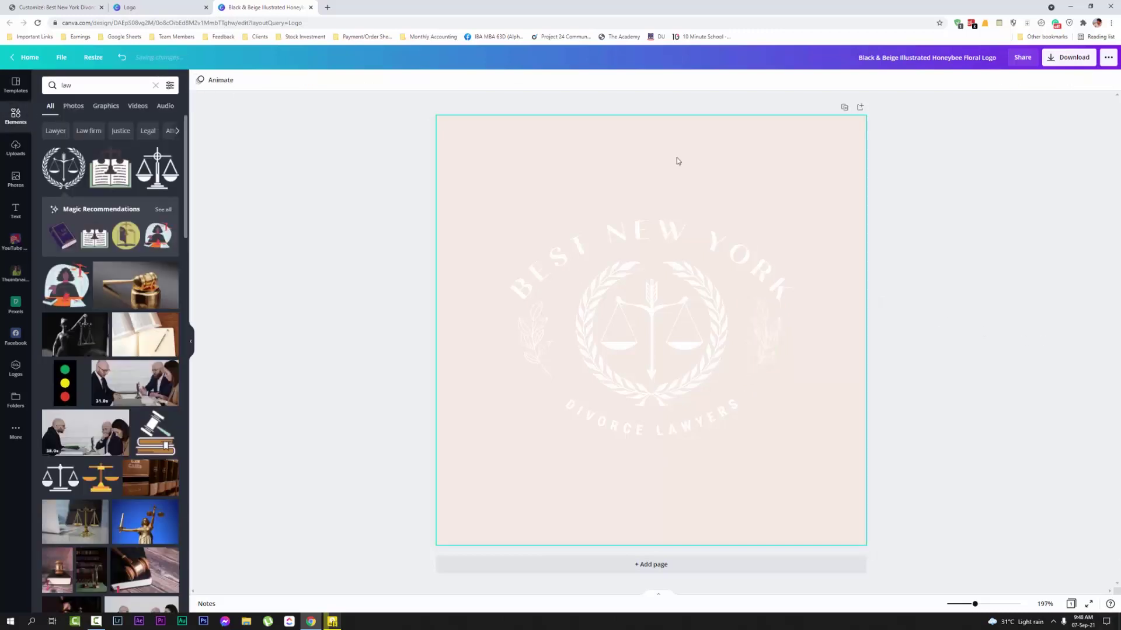
click(199, 80)
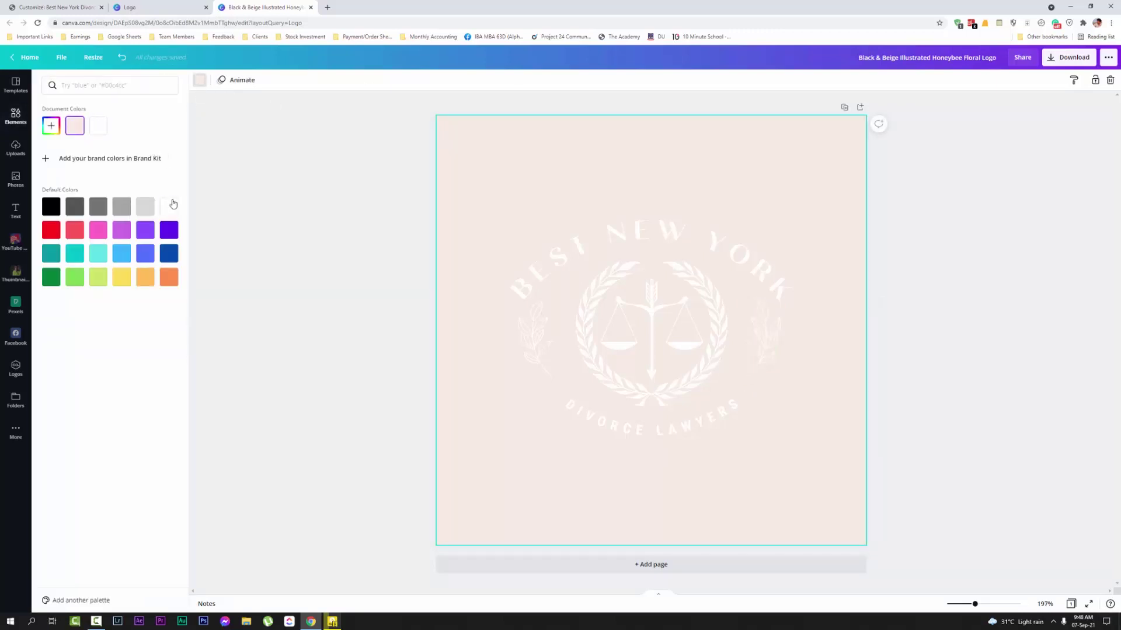
click(169, 206)
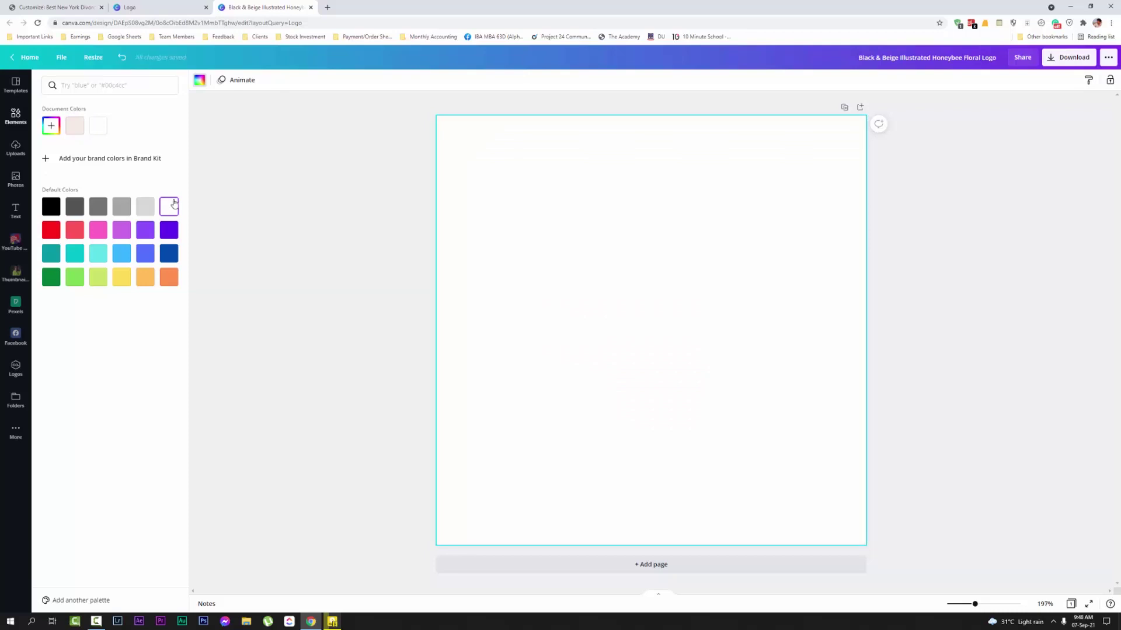
click(794, 392)
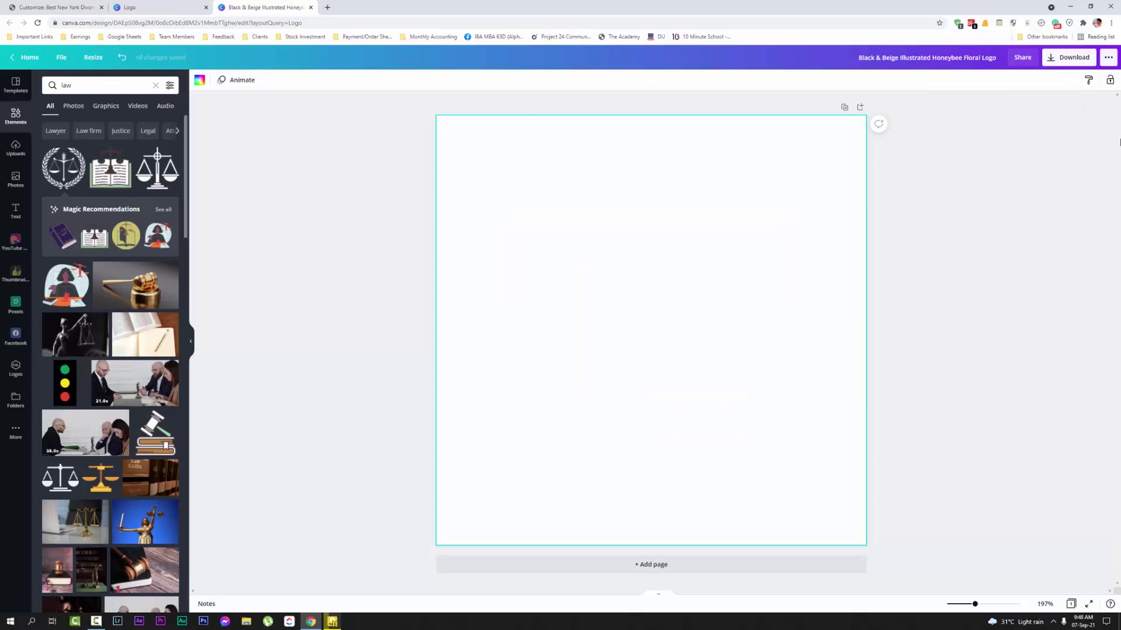
click(1108, 58)
Download the white logo as PNG with Transparent background switched on
click(1074, 57)
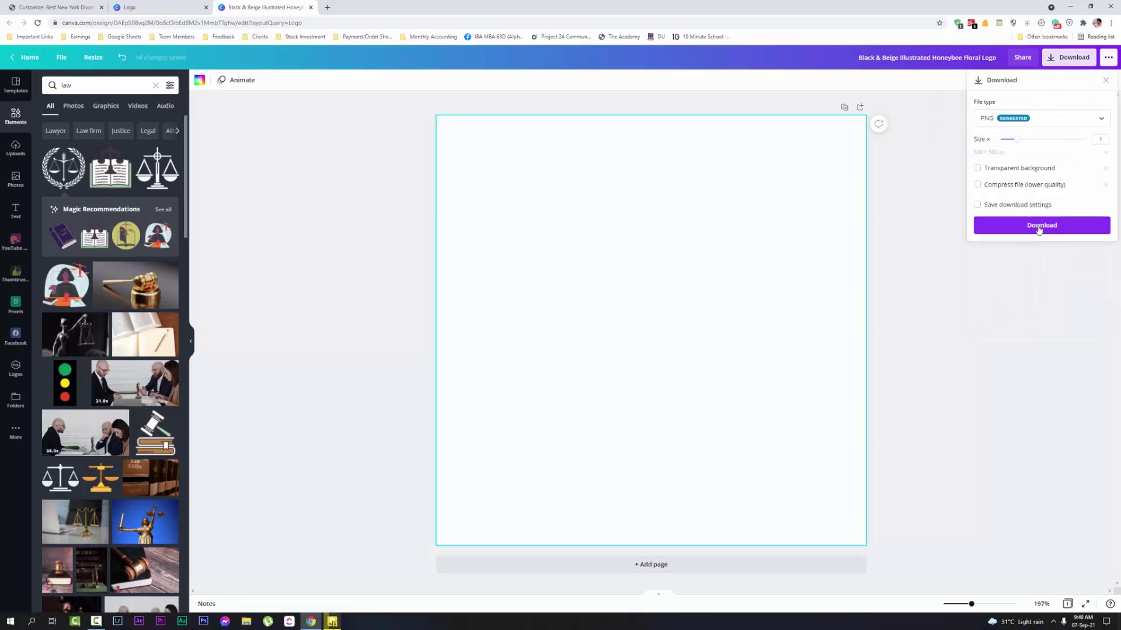
click(978, 168)
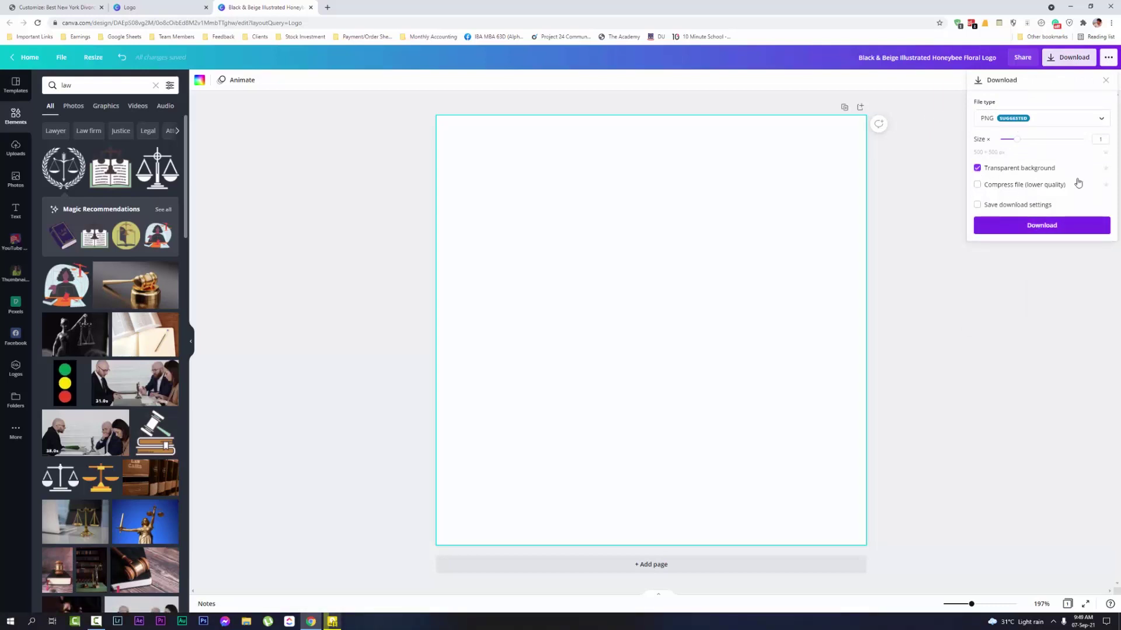
click(1043, 226)
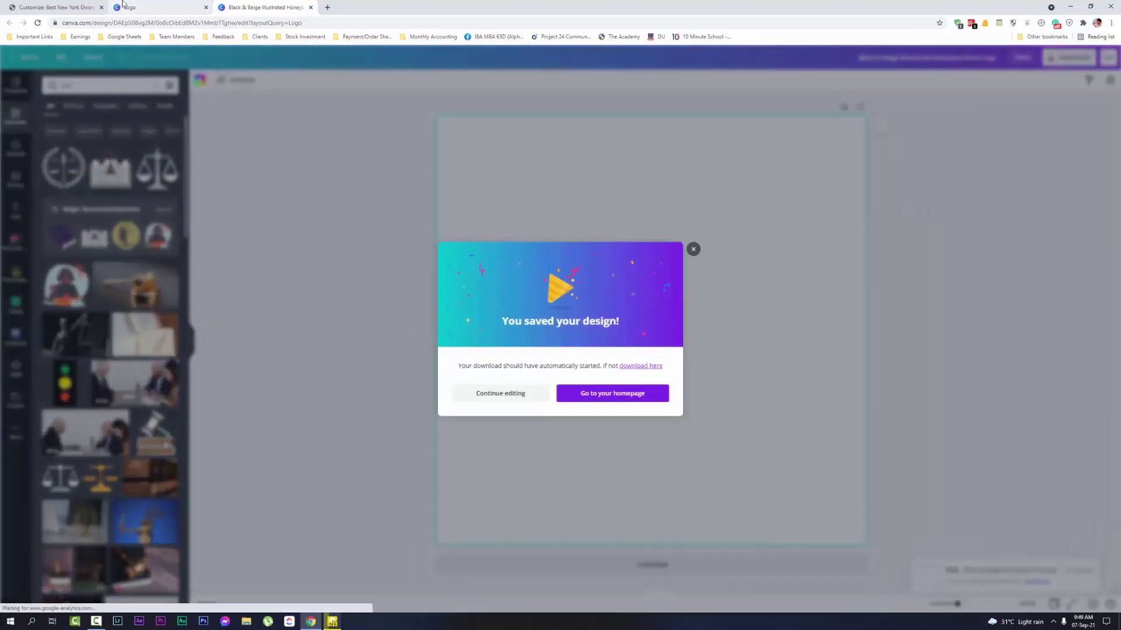
Dismiss Canva's 'You saved your design' popup and the download bar, then return to the Customizer tab
click(693, 237)
key(ctrl+shift+Tab)
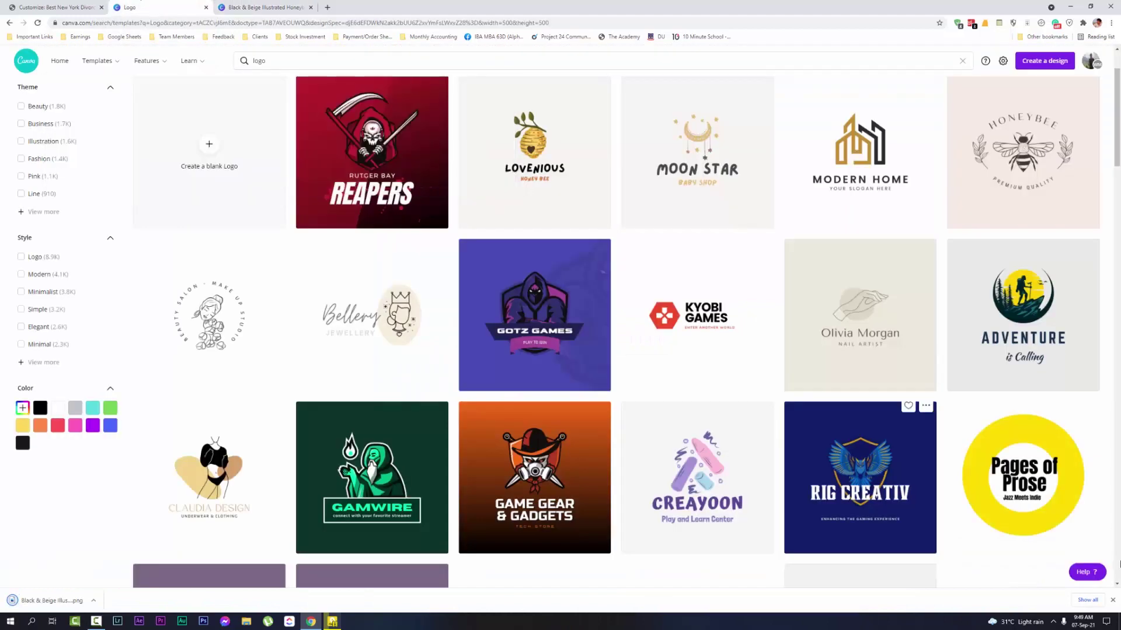
click(1114, 599)
key(ctrl+shift+Tab)
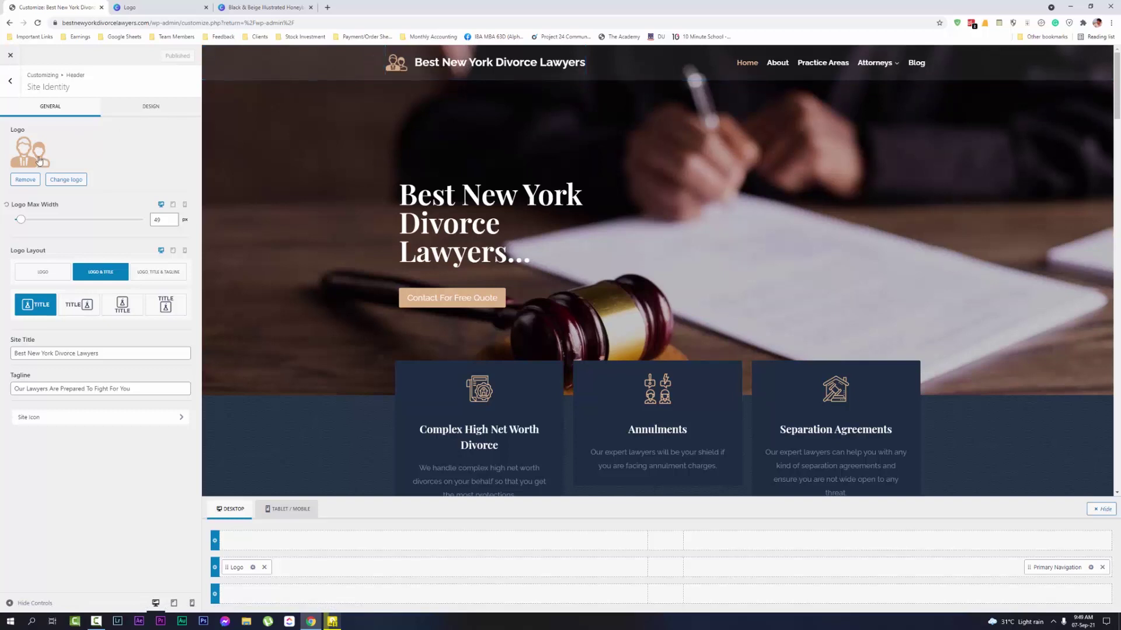
Upload Black-Beige-Illustrated-Honeybee-Floral-Logo.png, retitle it 'logo', and select it as the site logo
click(58, 180)
click(39, 89)
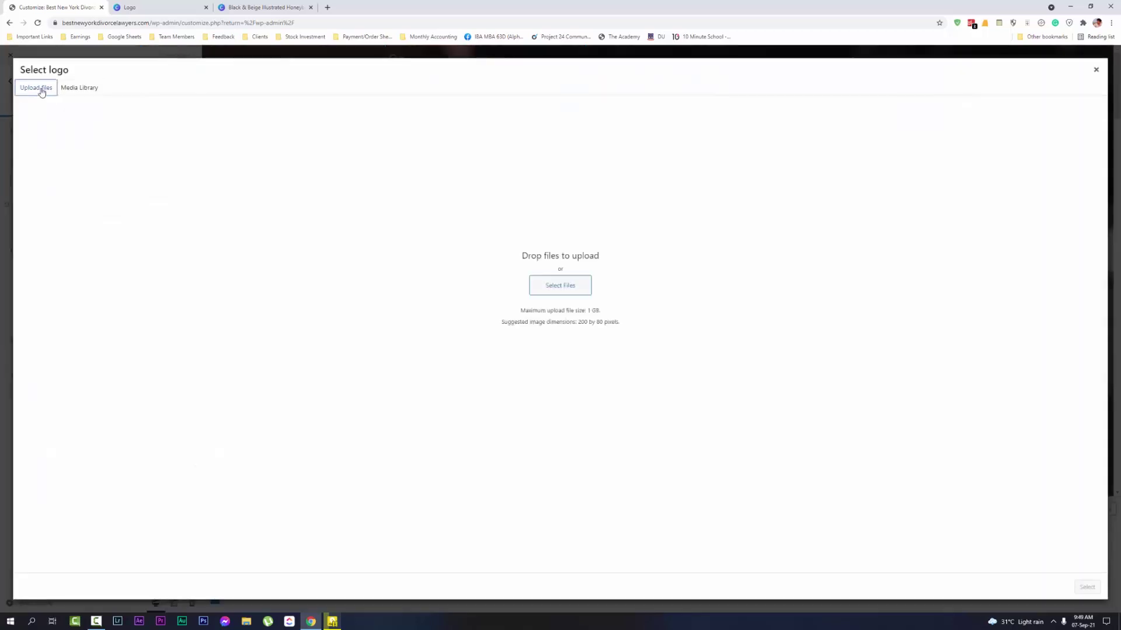
click(574, 284)
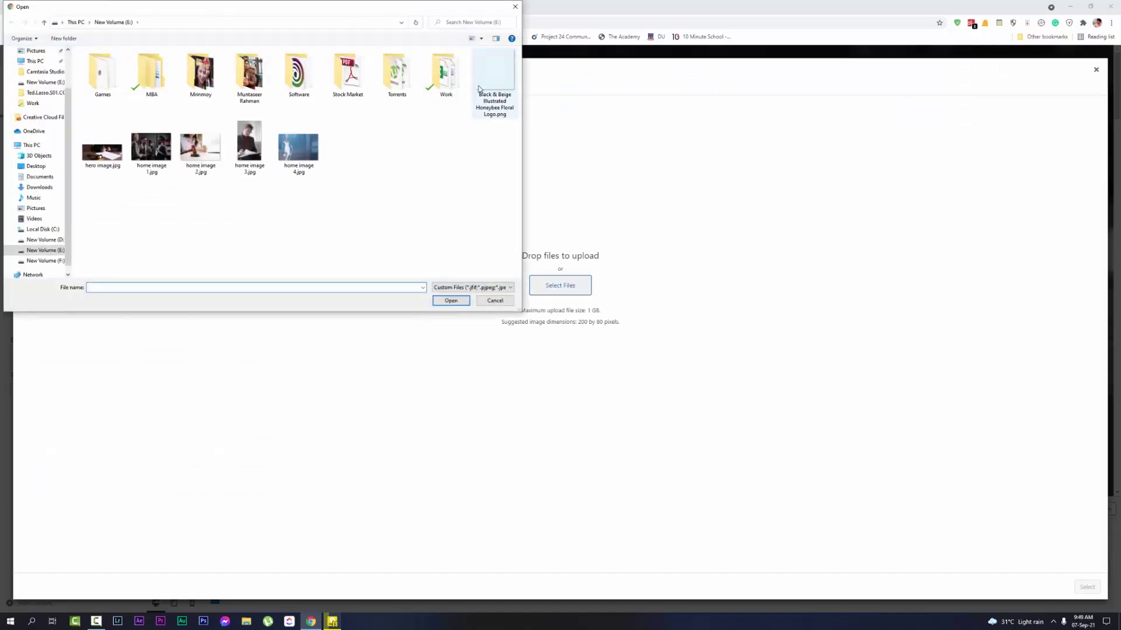
double_click(476, 119)
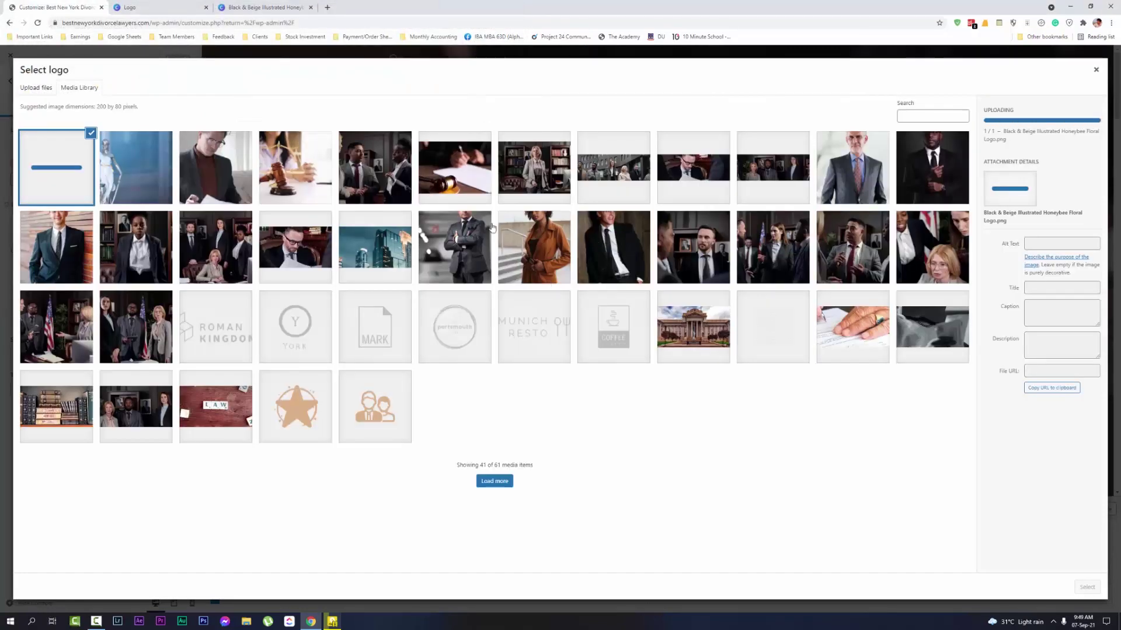
click(1069, 293)
key(ctrl+a)
text(l)
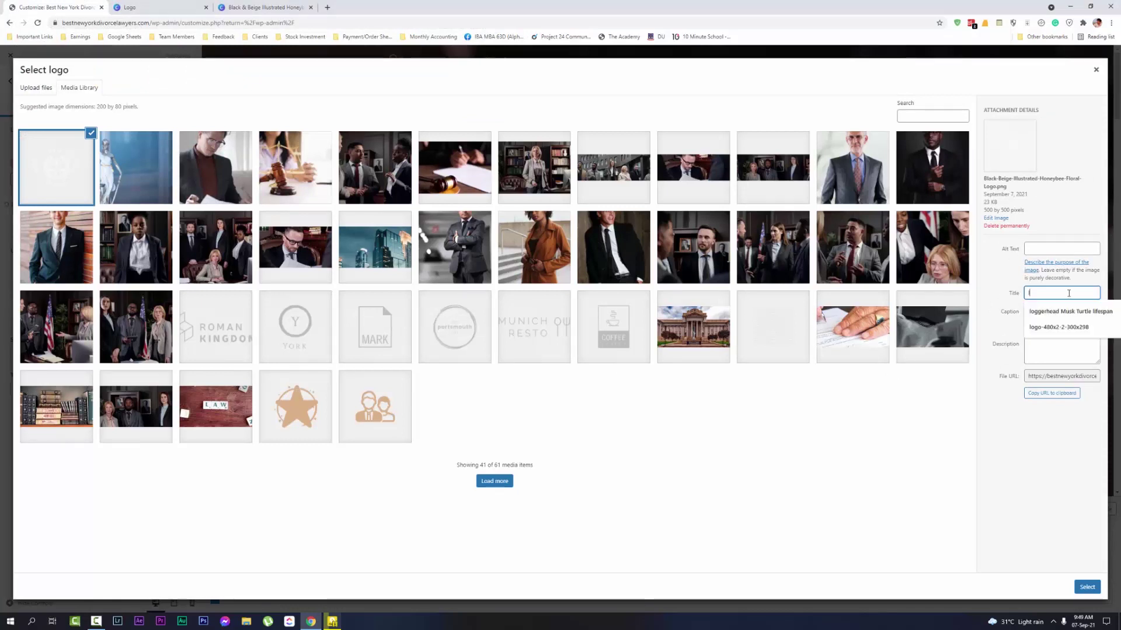
text(ogo)
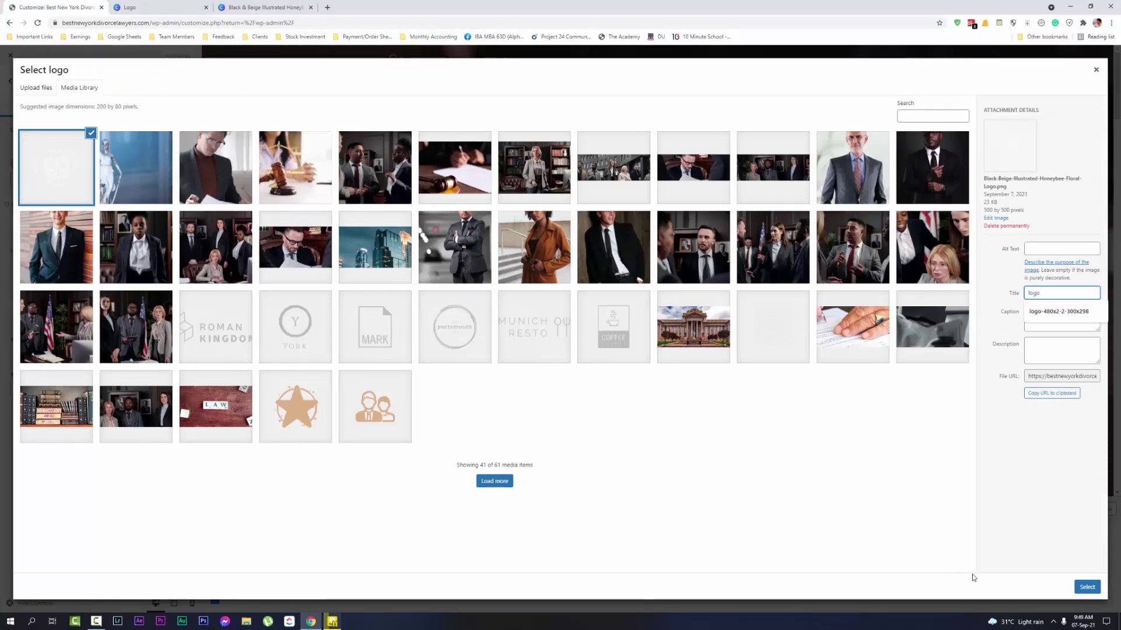
click(1087, 587)
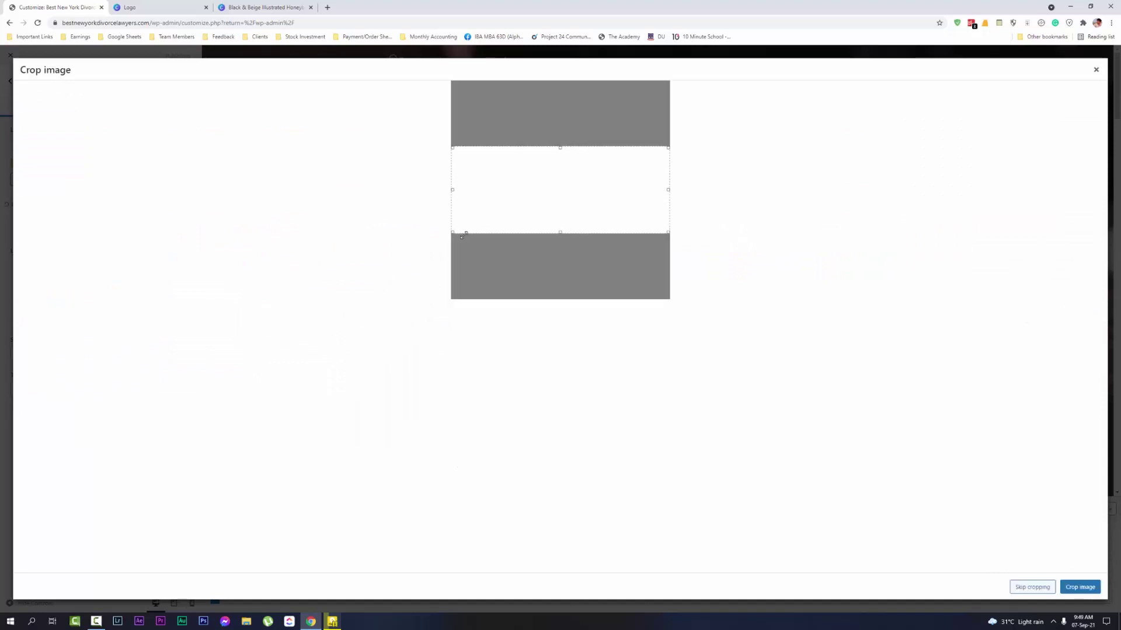
Crop the uploaded image so the box covers the whole scales logo, and apply the crop
drag(573, 196, 598, 144)
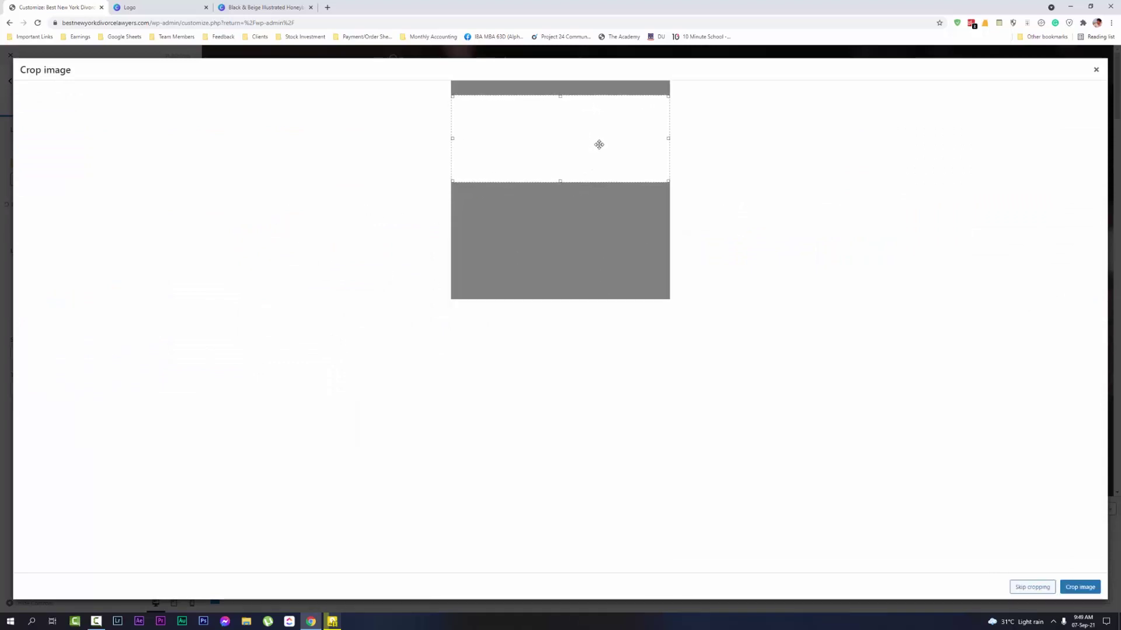
drag(563, 176, 560, 200)
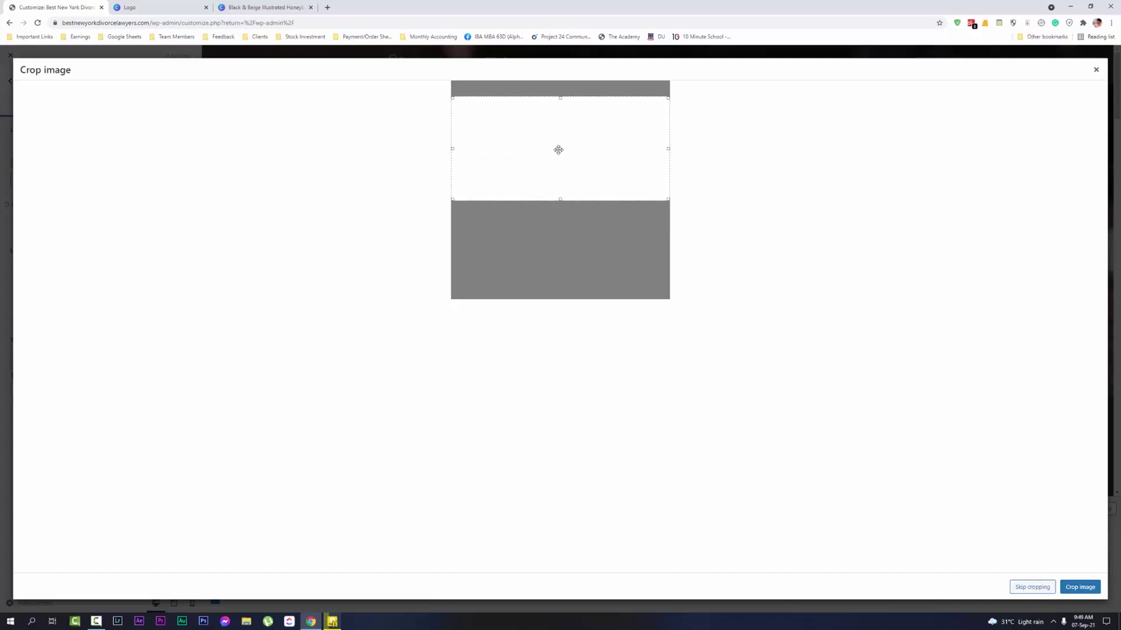
drag(559, 149, 558, 151)
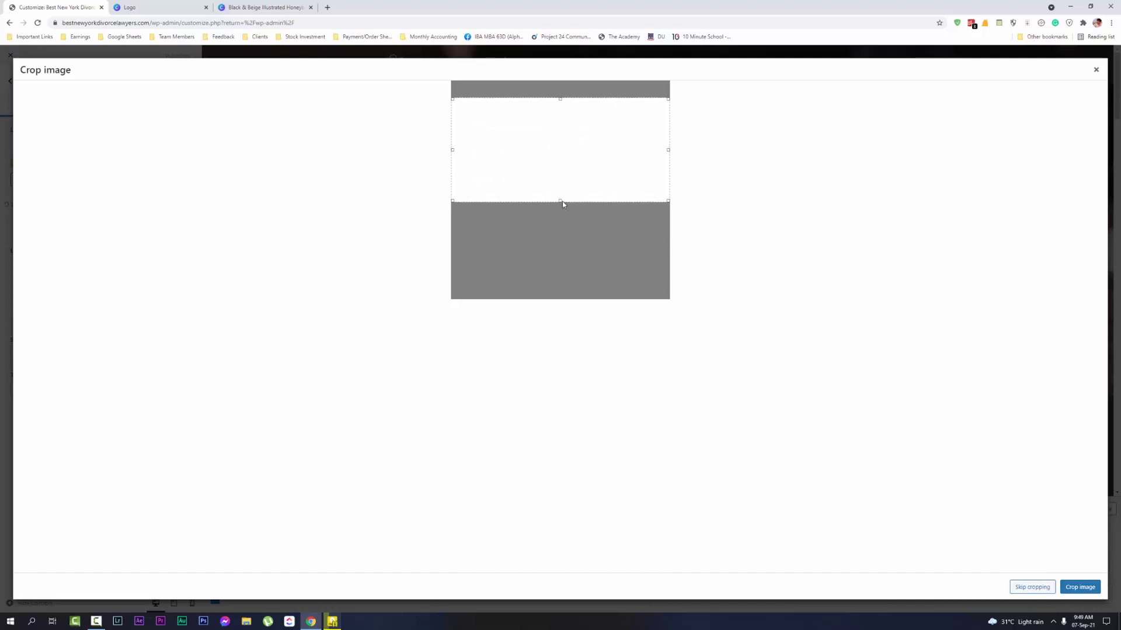
drag(562, 201, 580, 282)
click(1032, 586)
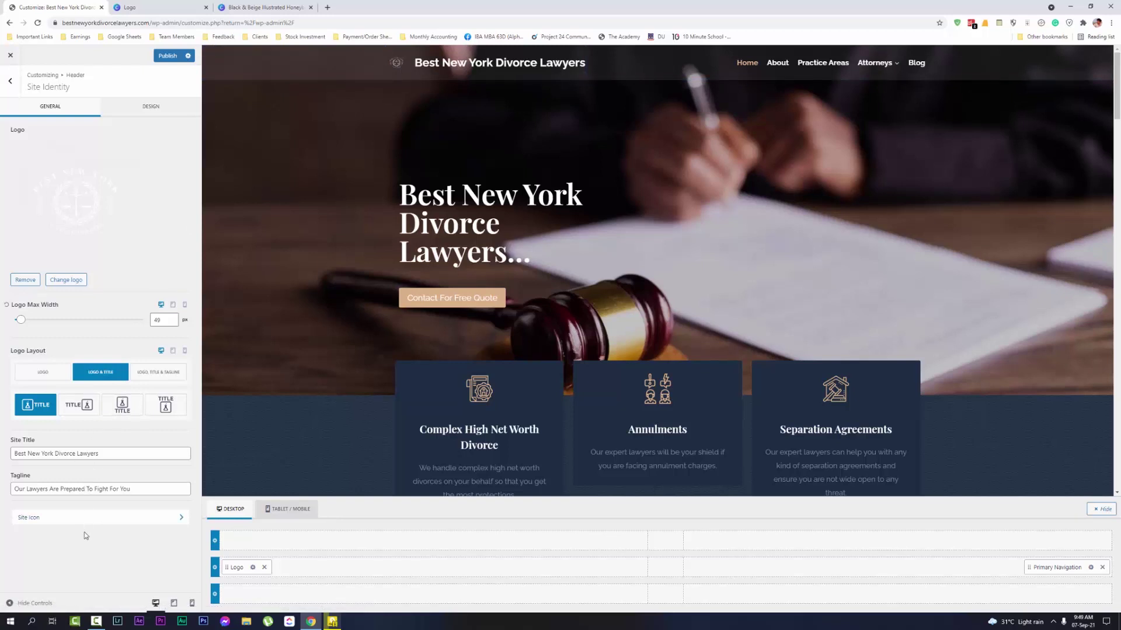
Set the Header Site Identity Logo Layout to LOGO only, hiding the site title
click(93, 519)
click(9, 81)
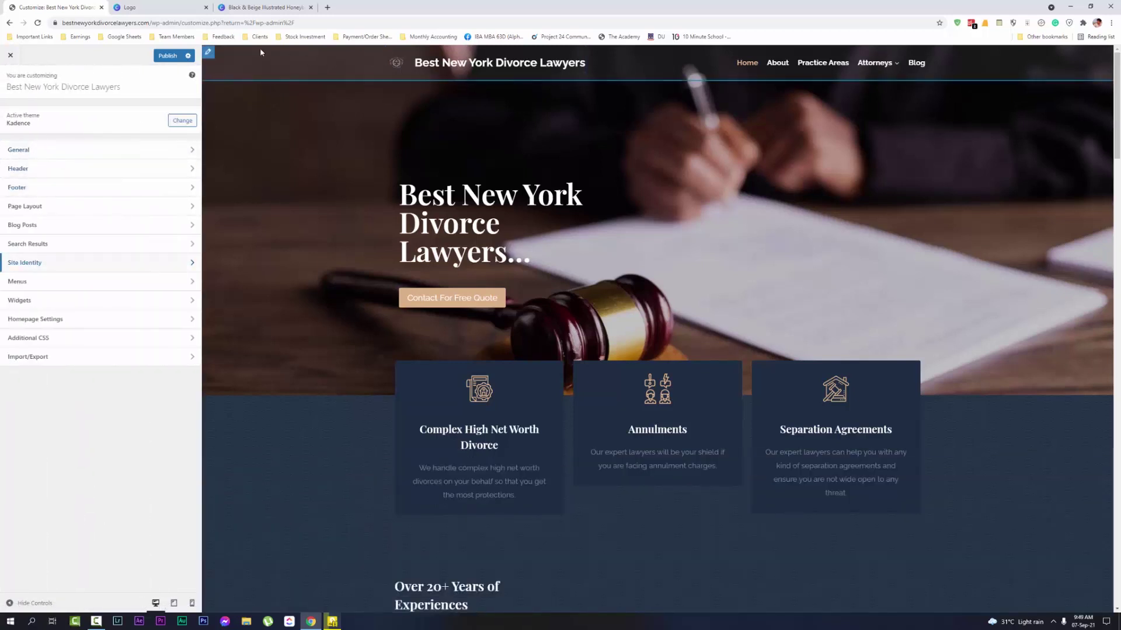
click(208, 53)
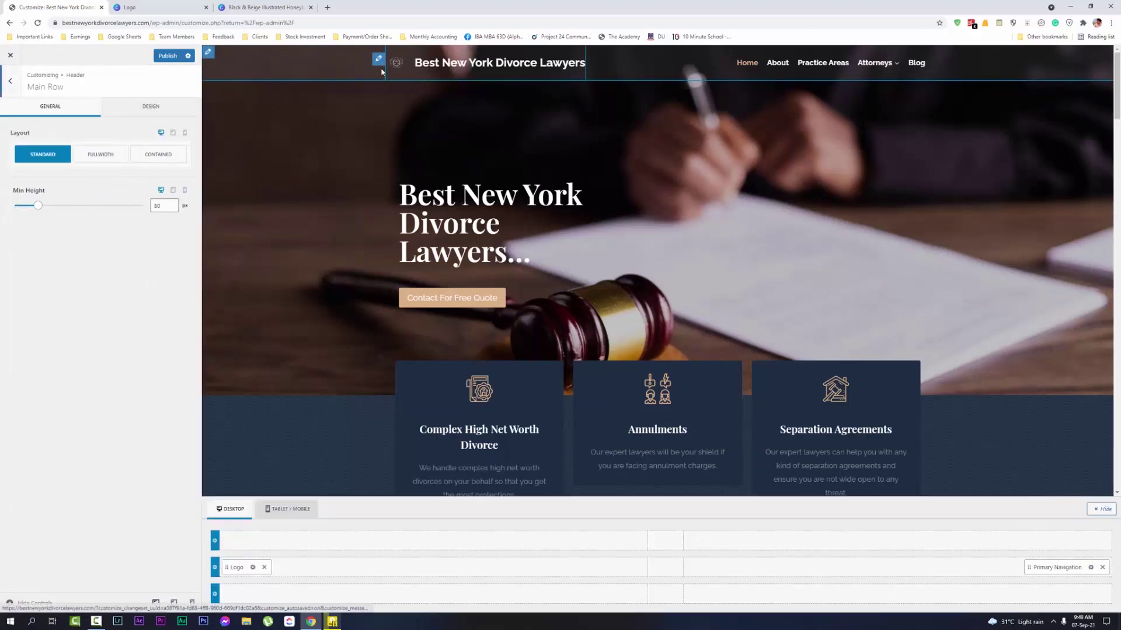
click(378, 59)
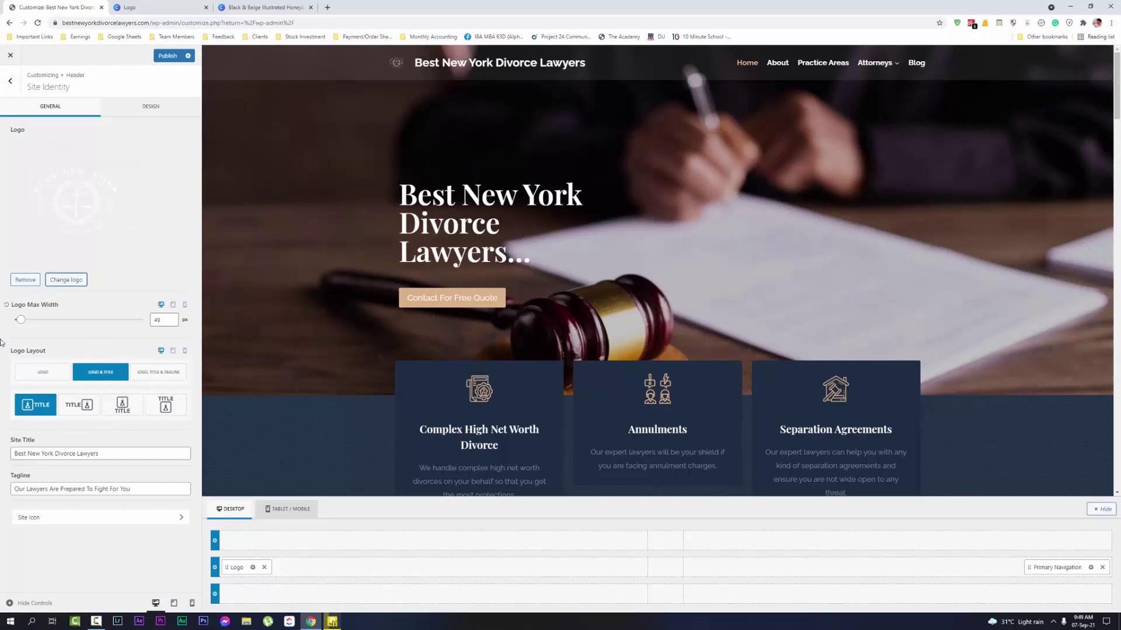
click(27, 371)
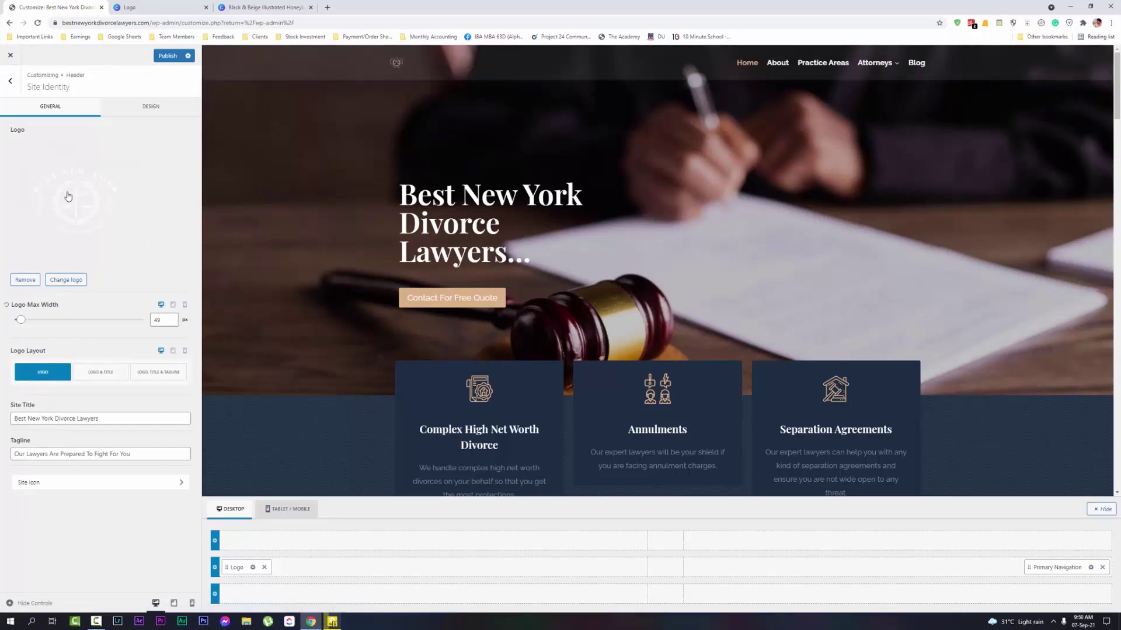
Enlarge the logo's max width and choose Logo & Title with the logo beside the title
drag(21, 320, 45, 329)
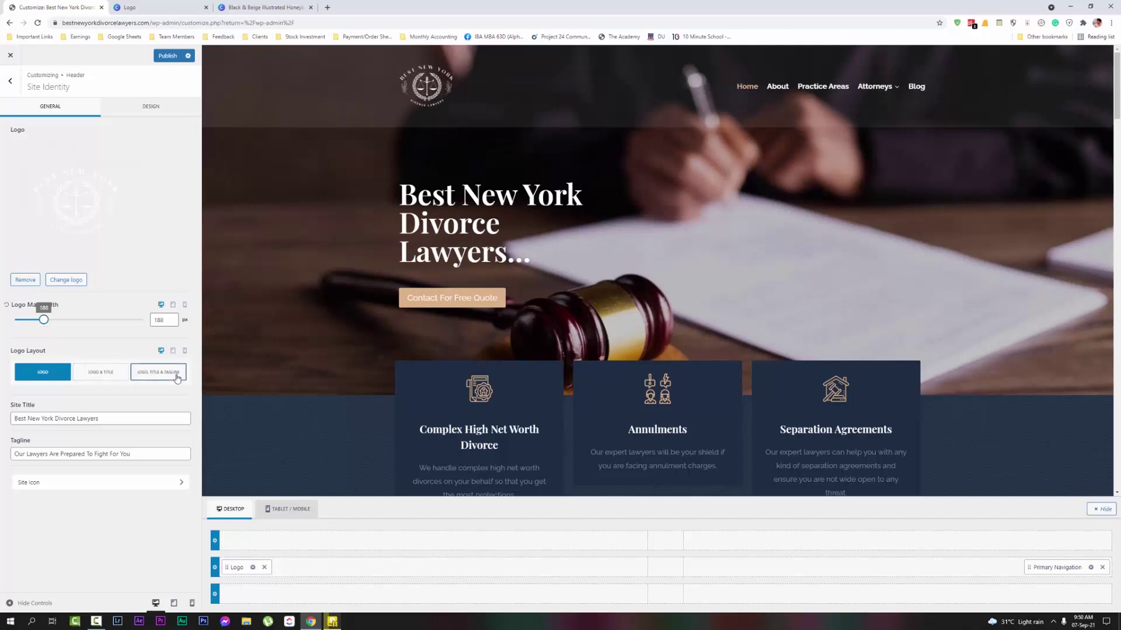
click(135, 374)
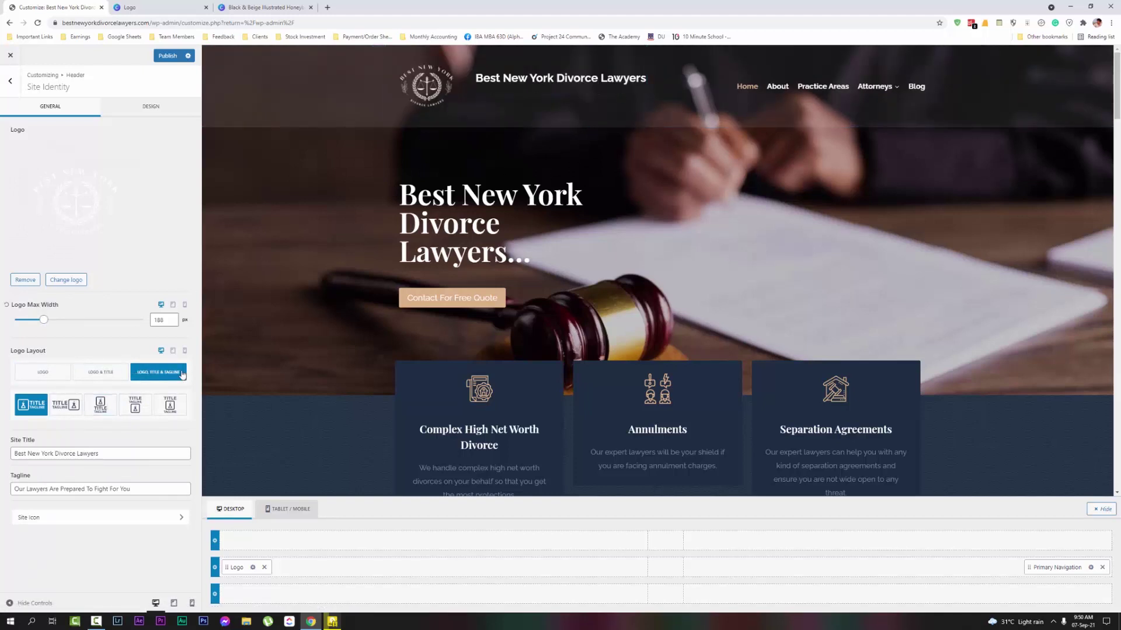
click(117, 372)
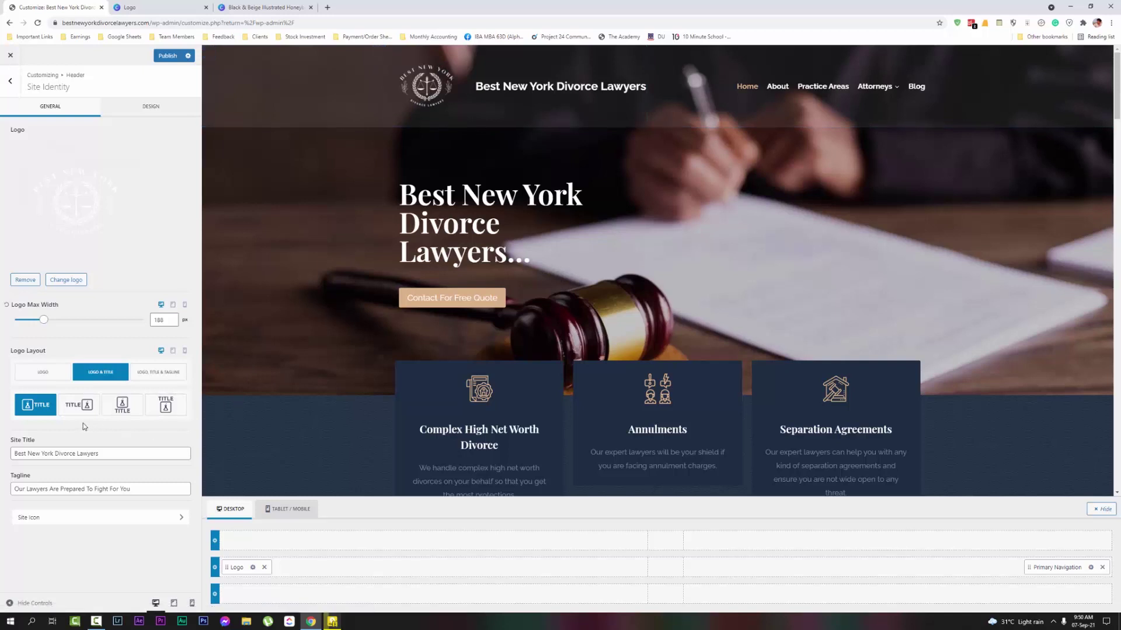
click(122, 404)
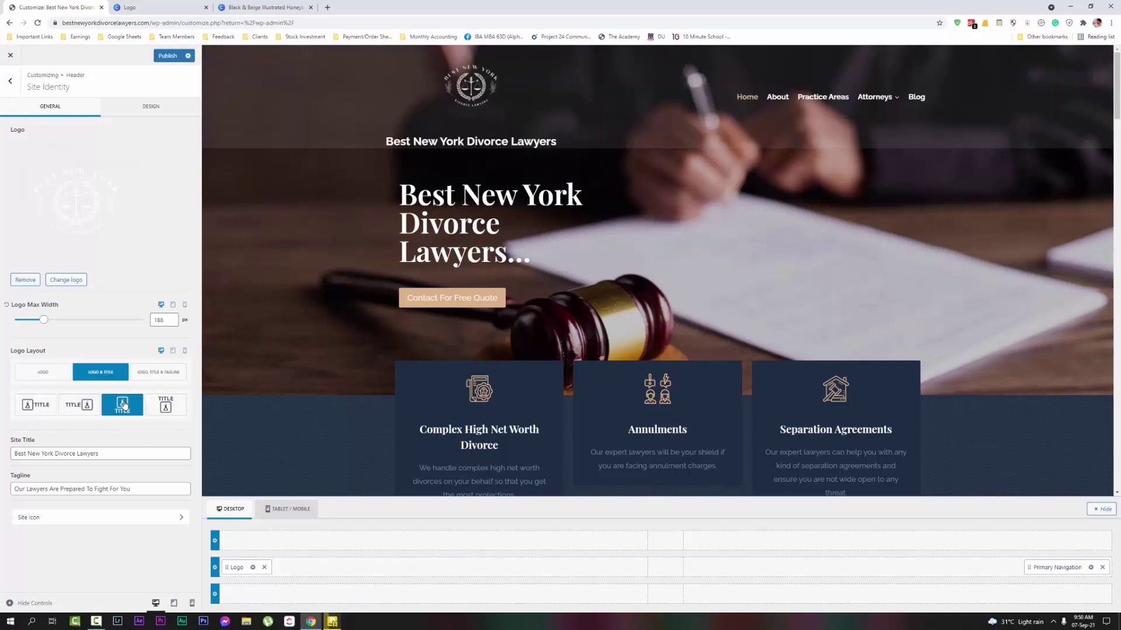
click(165, 405)
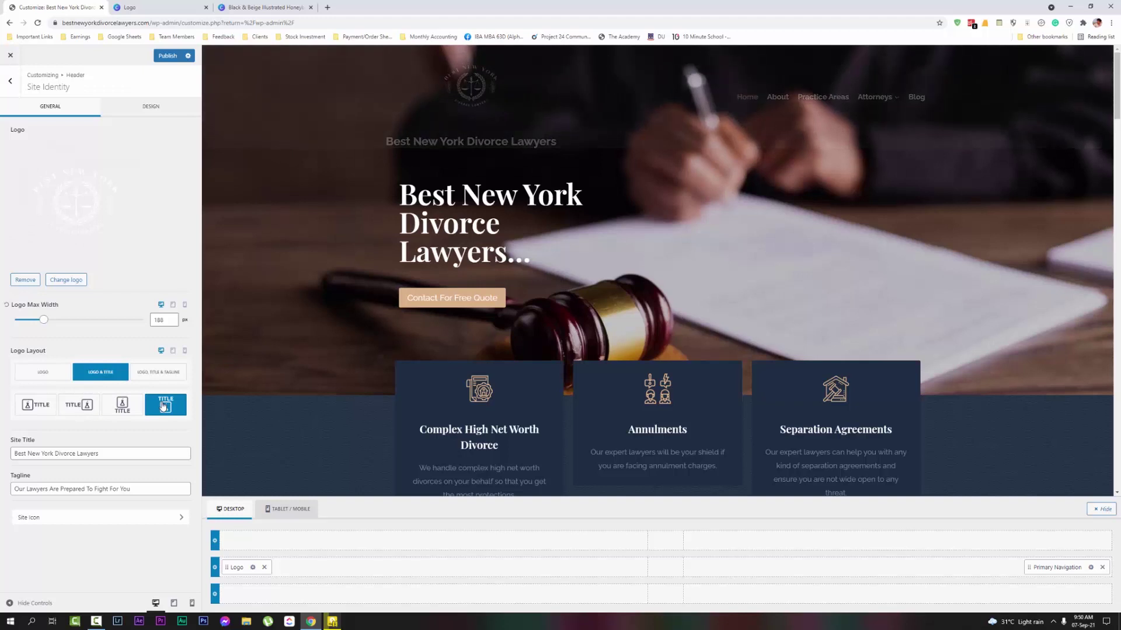
click(35, 405)
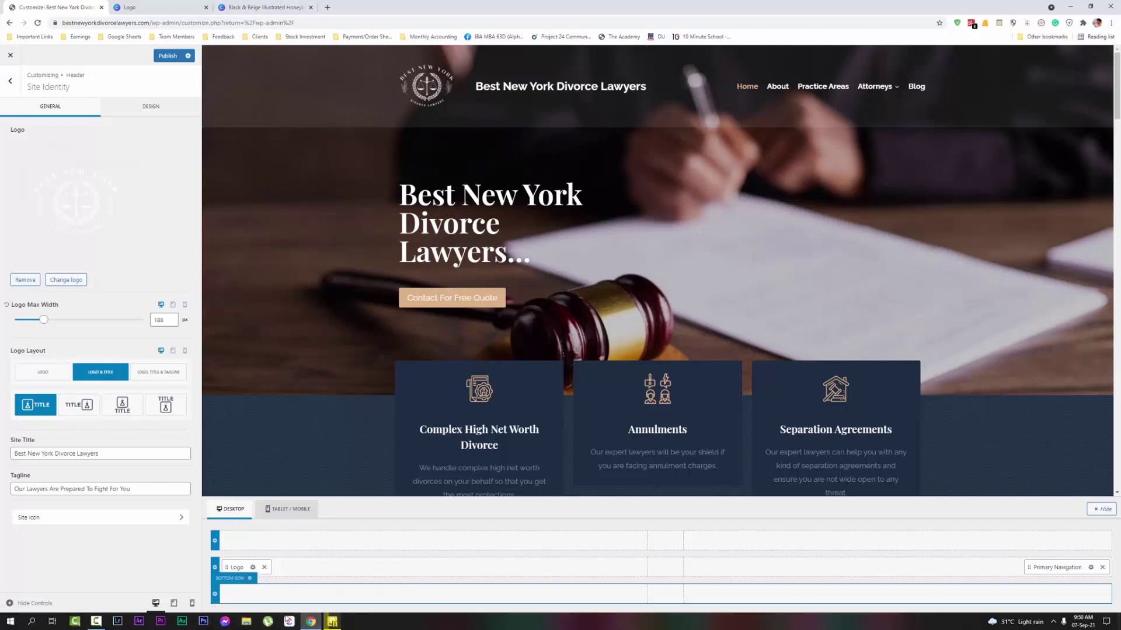
Locate the downloaded logo file on drive E in File Explorer, then return to Canva's logo design
click(248, 622)
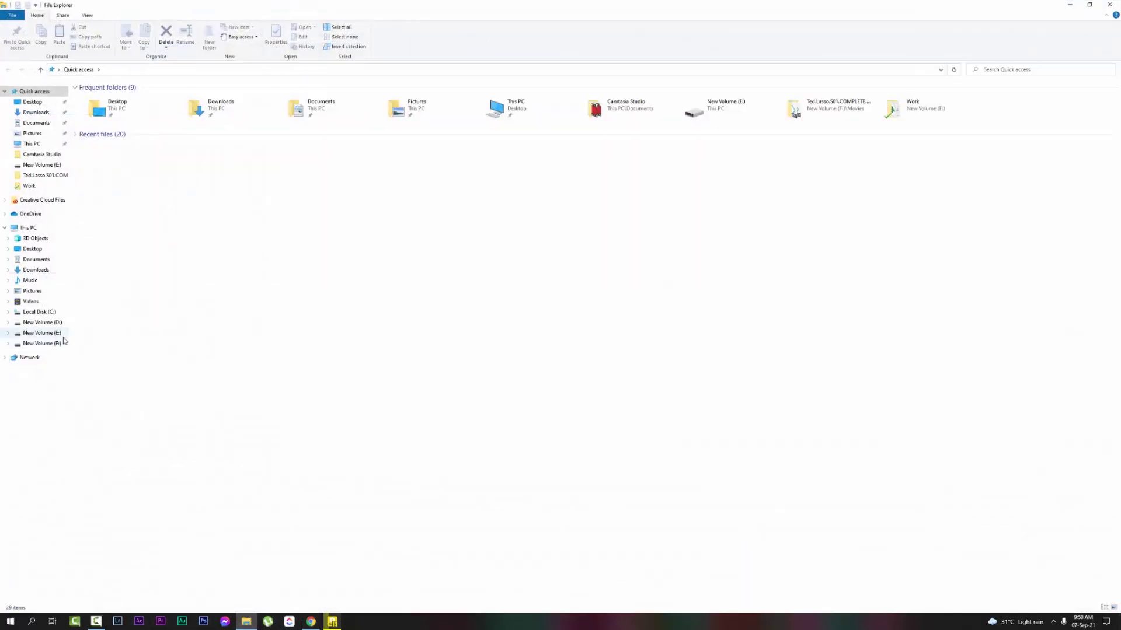
click(508, 143)
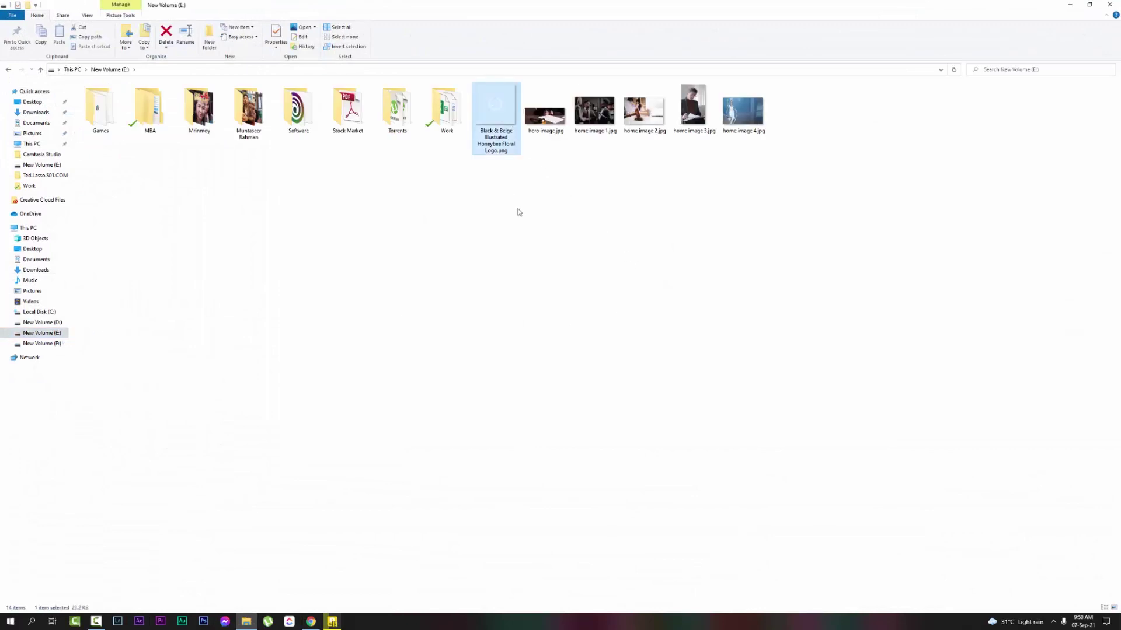
click(310, 622)
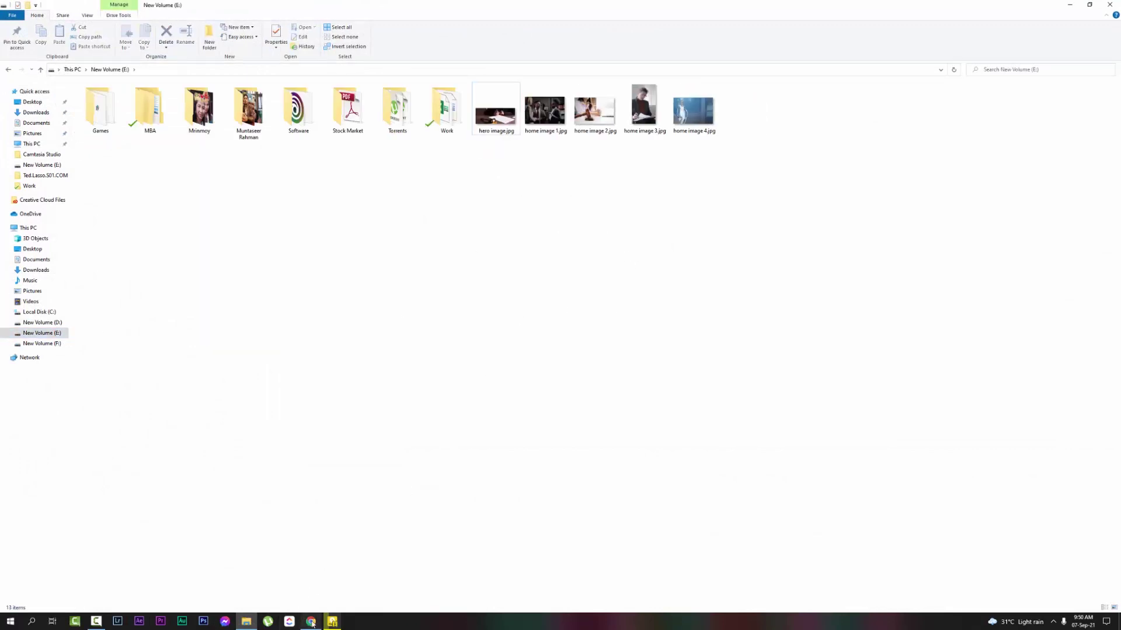
click(264, 7)
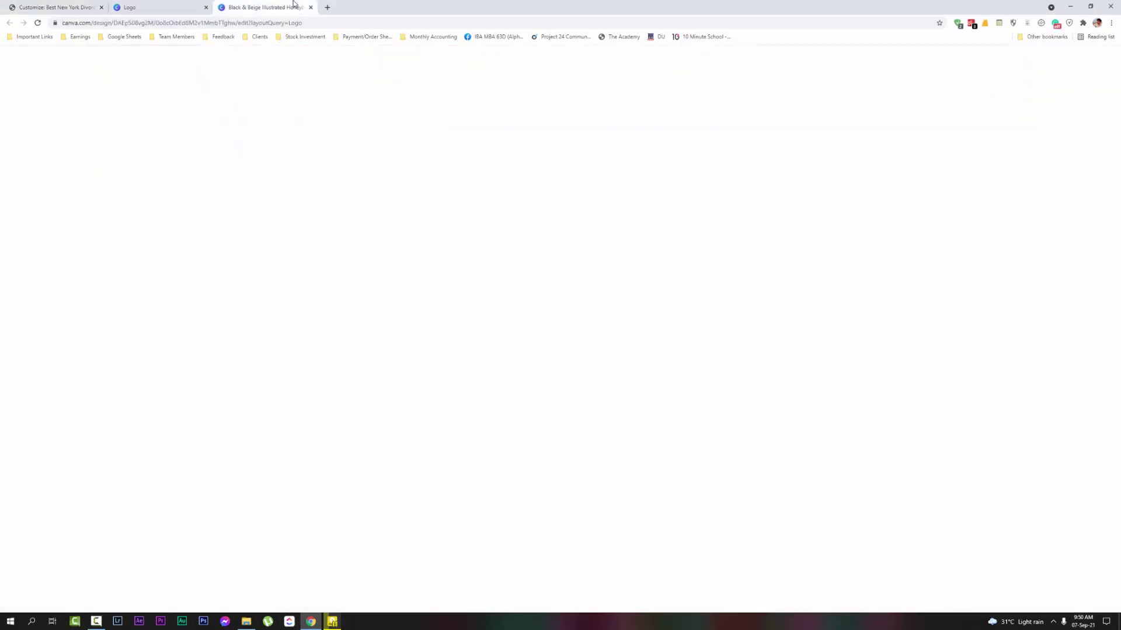
Change the logo page's background colour to grey
click(636, 298)
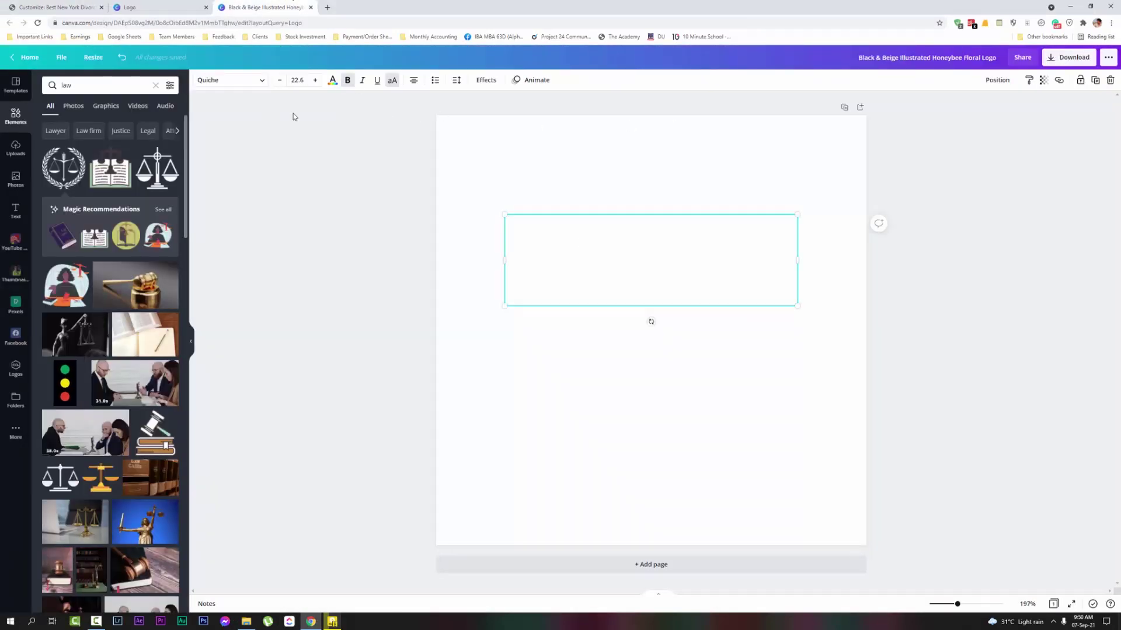
click(441, 140)
click(200, 80)
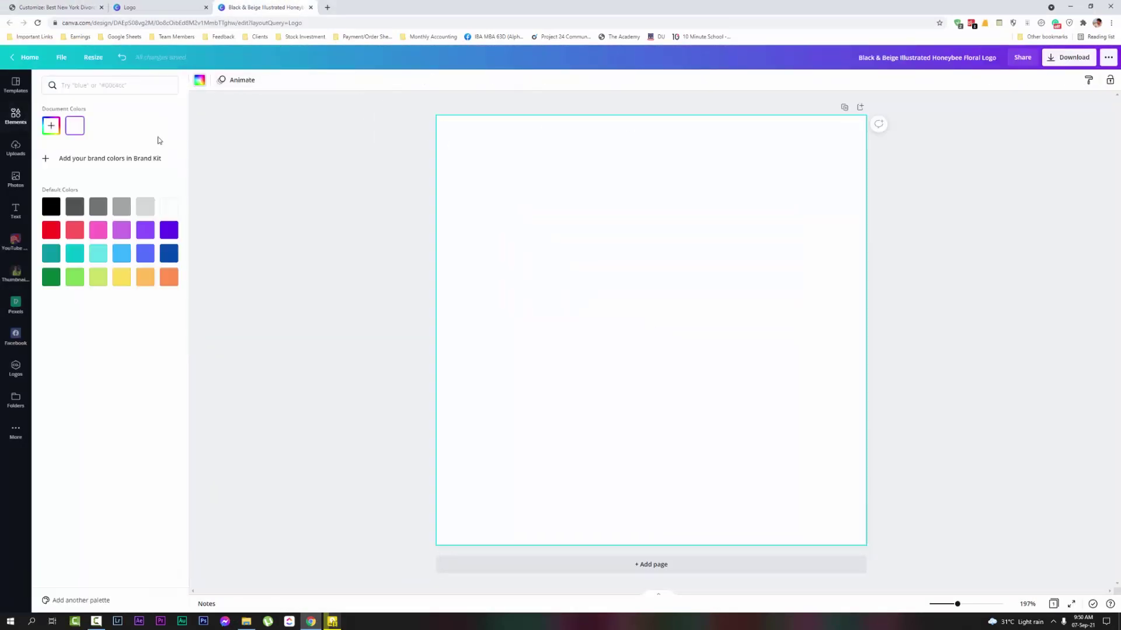
click(98, 206)
Group all the logo parts, enlarge the group, and centre it on the page
drag(495, 220, 769, 364)
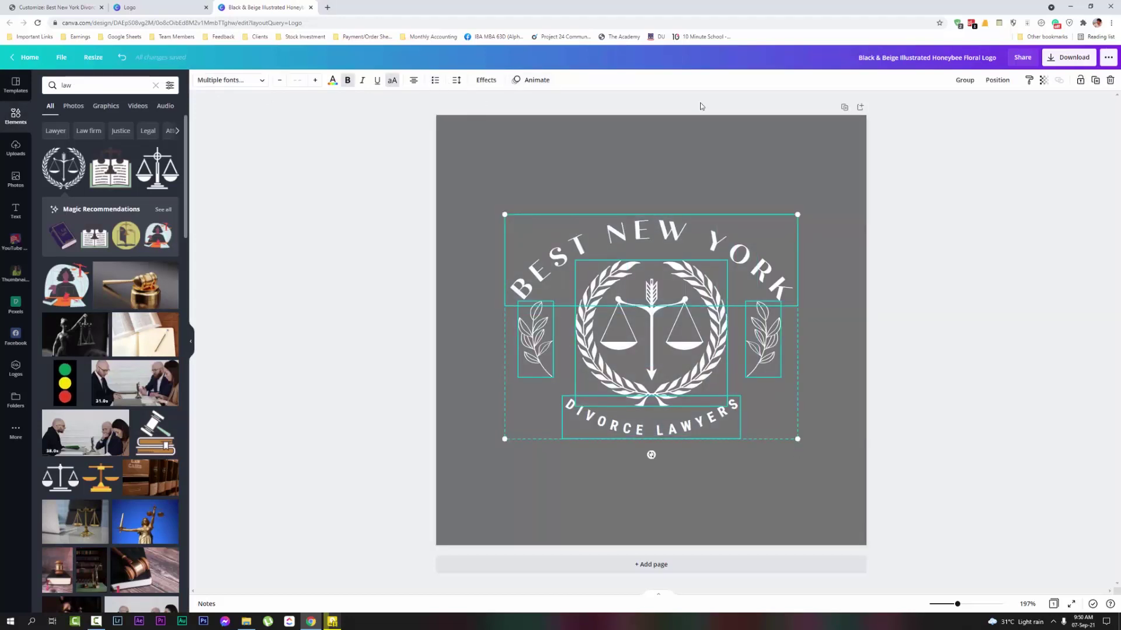
click(957, 80)
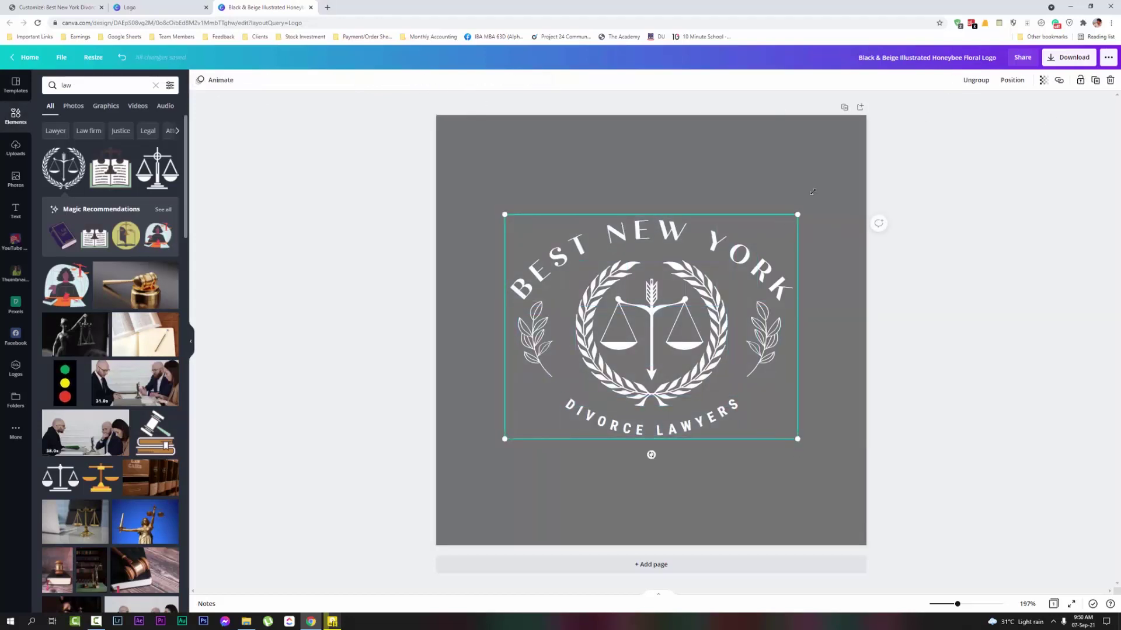
drag(813, 191, 875, 153)
drag(500, 157, 462, 122)
drag(771, 241, 749, 283)
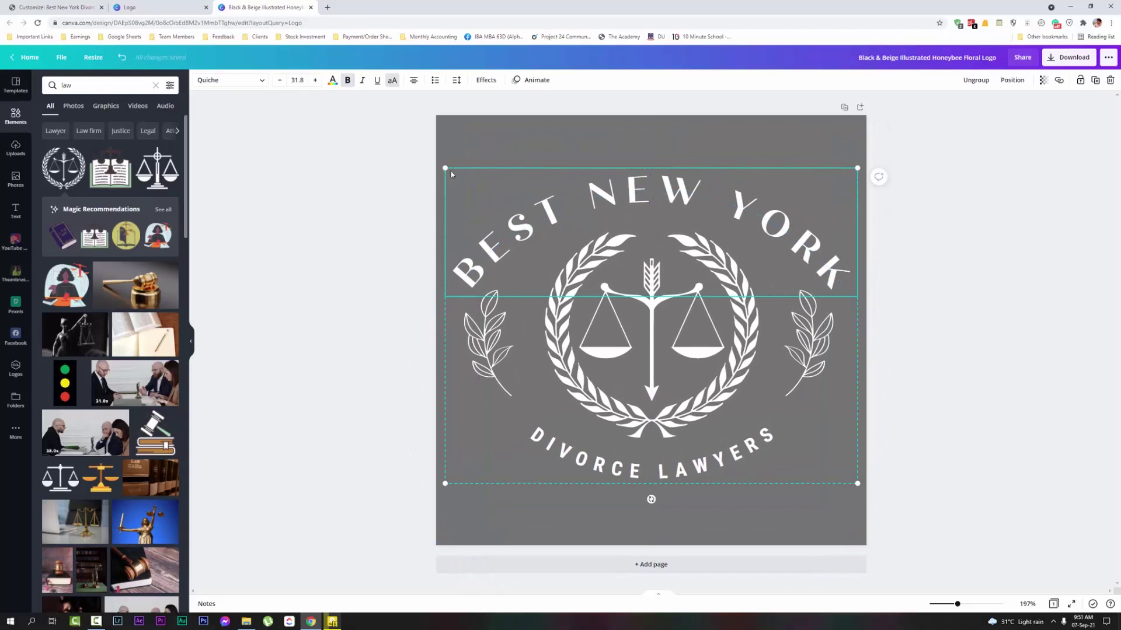
drag(443, 165, 431, 157)
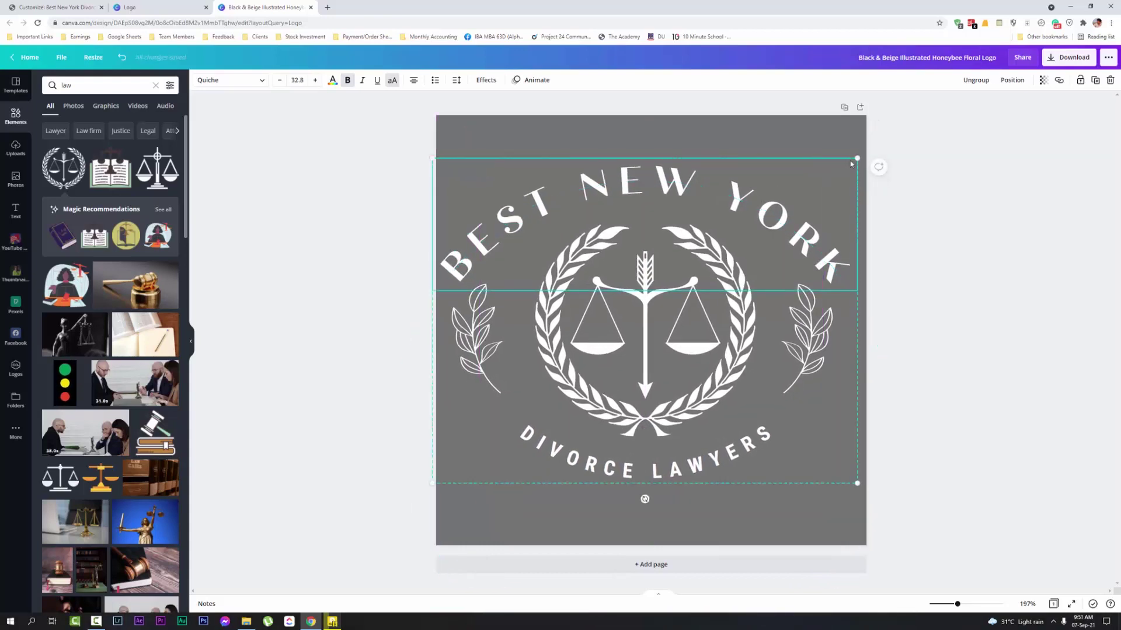
drag(857, 157, 870, 146)
click(1019, 253)
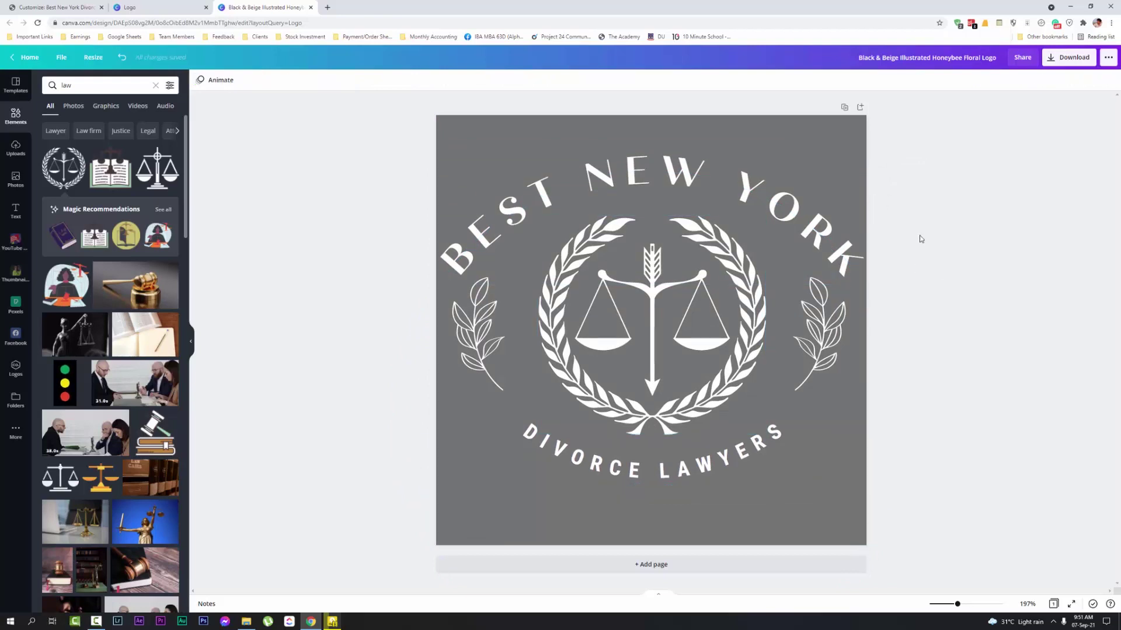
Switch the page background back to white from the default colours
click(652, 119)
click(199, 80)
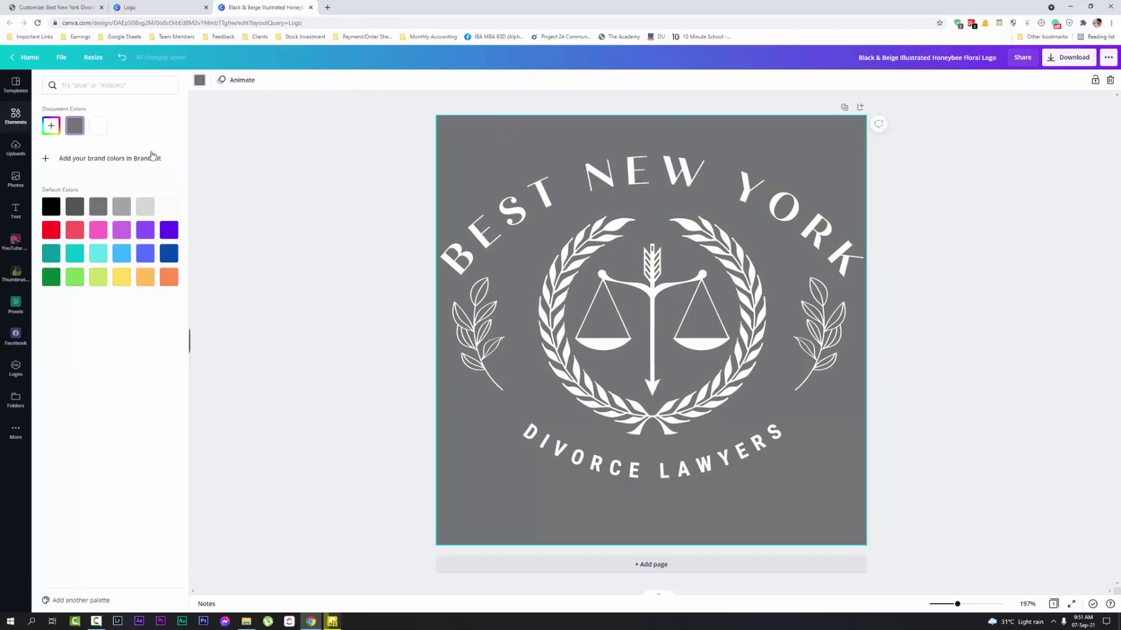
click(169, 207)
click(1060, 73)
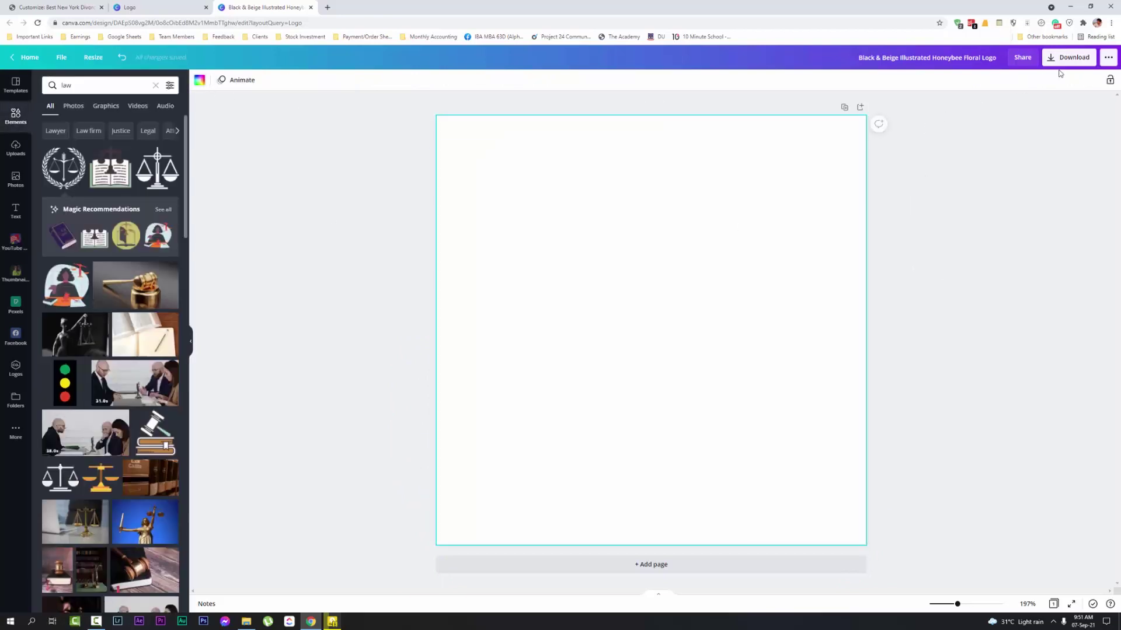
Title the design 'logo 2', download it as a PNG, and go back to the Customizer
click(1068, 57)
click(1042, 117)
click(1004, 119)
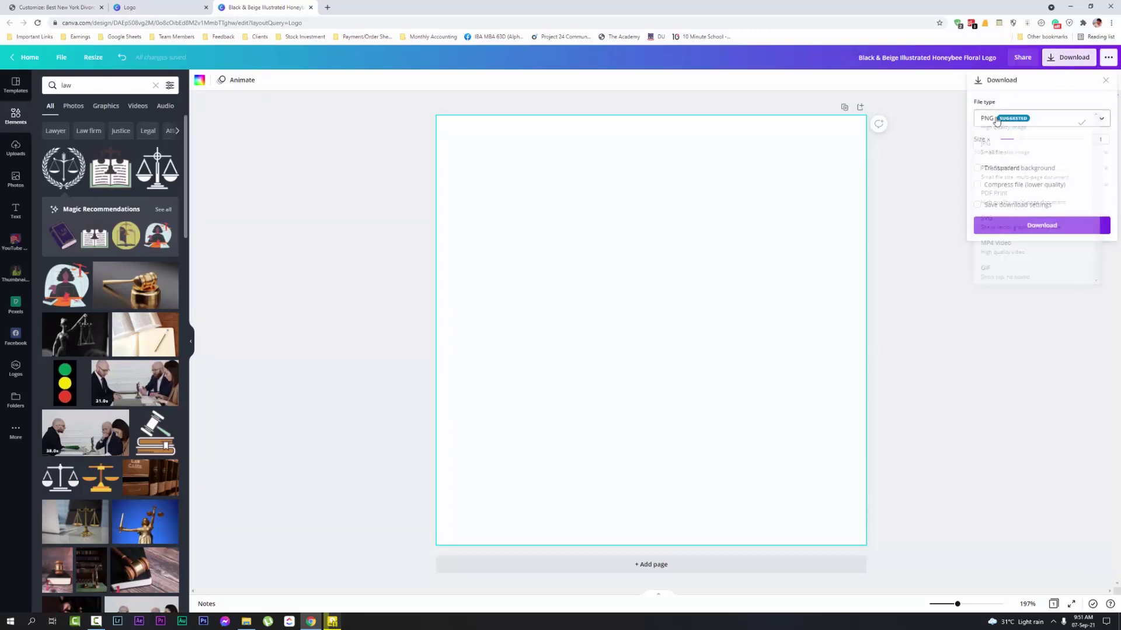
click(948, 62)
text(logo 2)
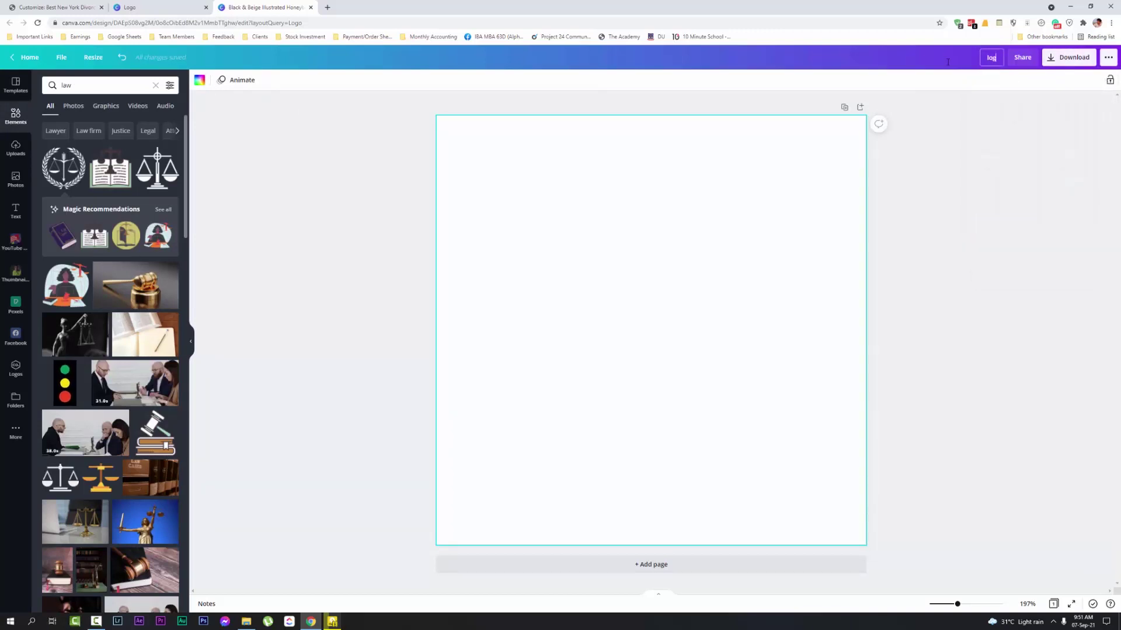
click(1069, 56)
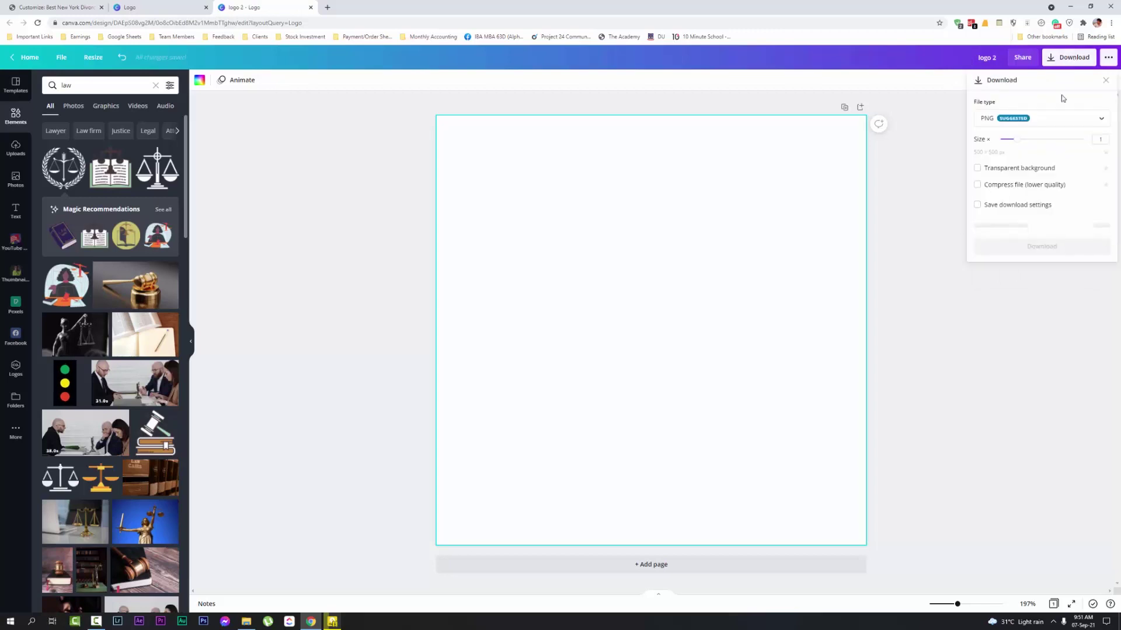
click(1044, 232)
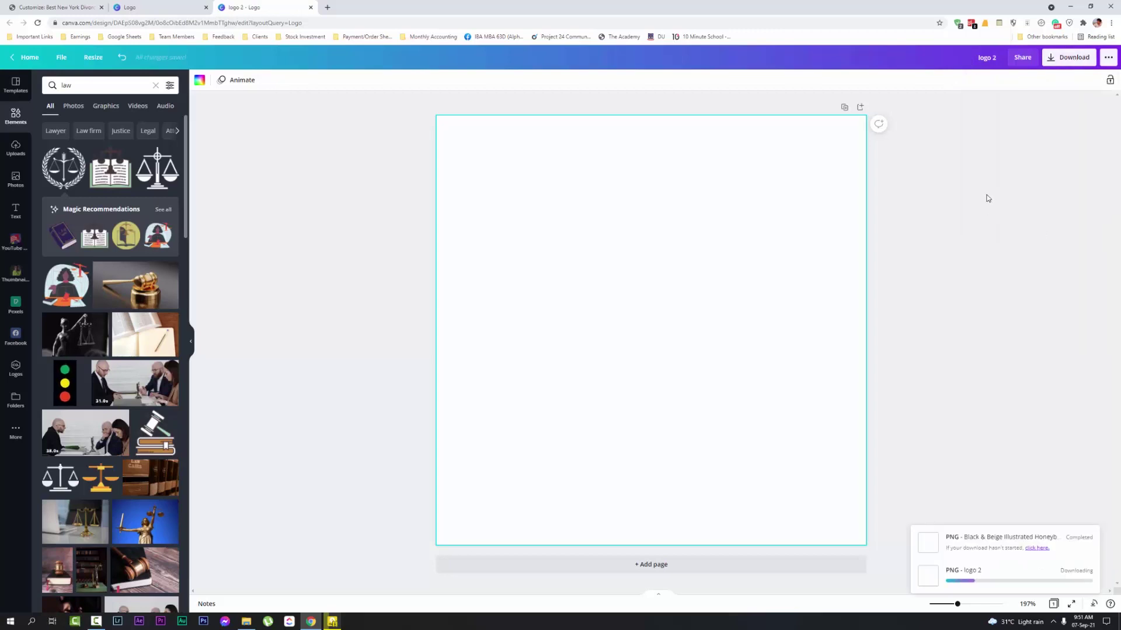
key(ctrl+1)
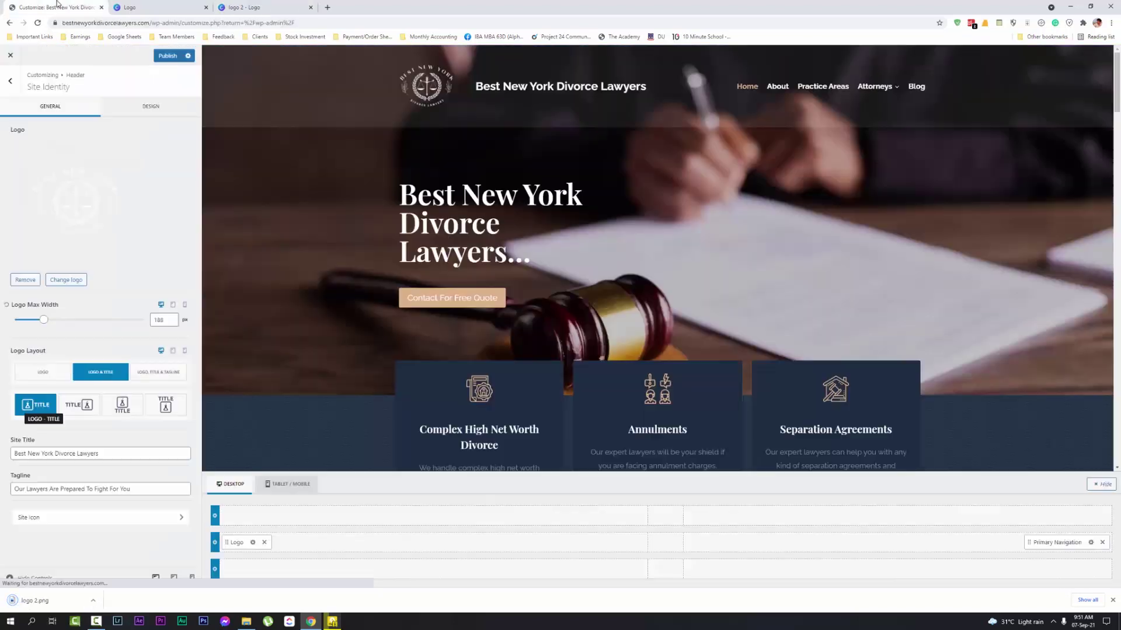
Upload logo 2.png, permanently delete the old Honeybee Floral logo, and crop-set logo 2 as header logo
click(58, 192)
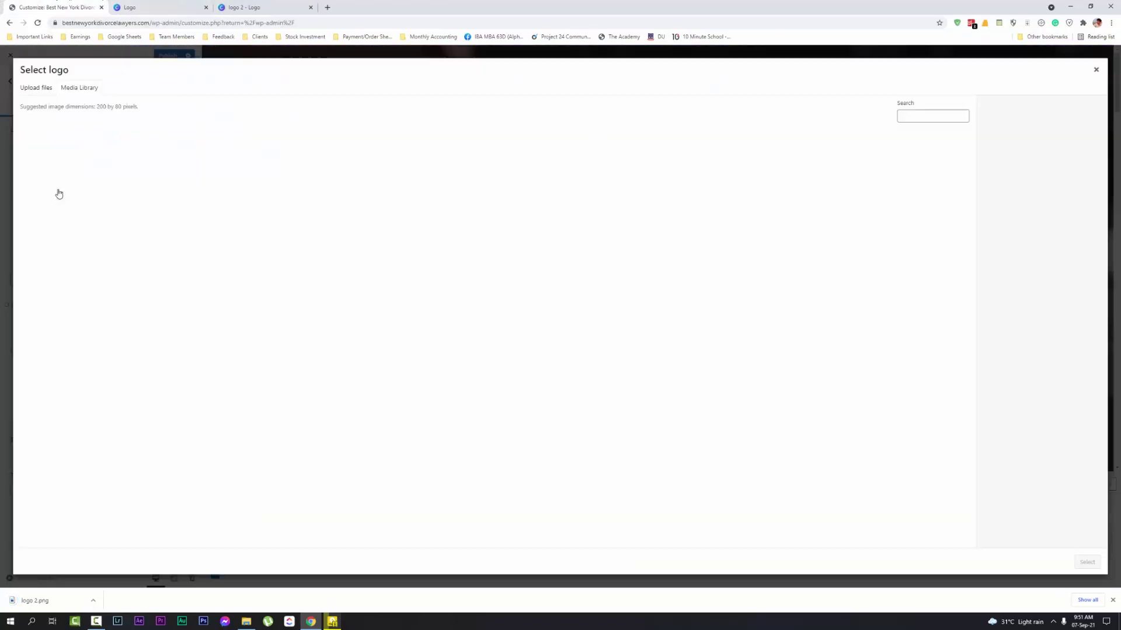
click(36, 87)
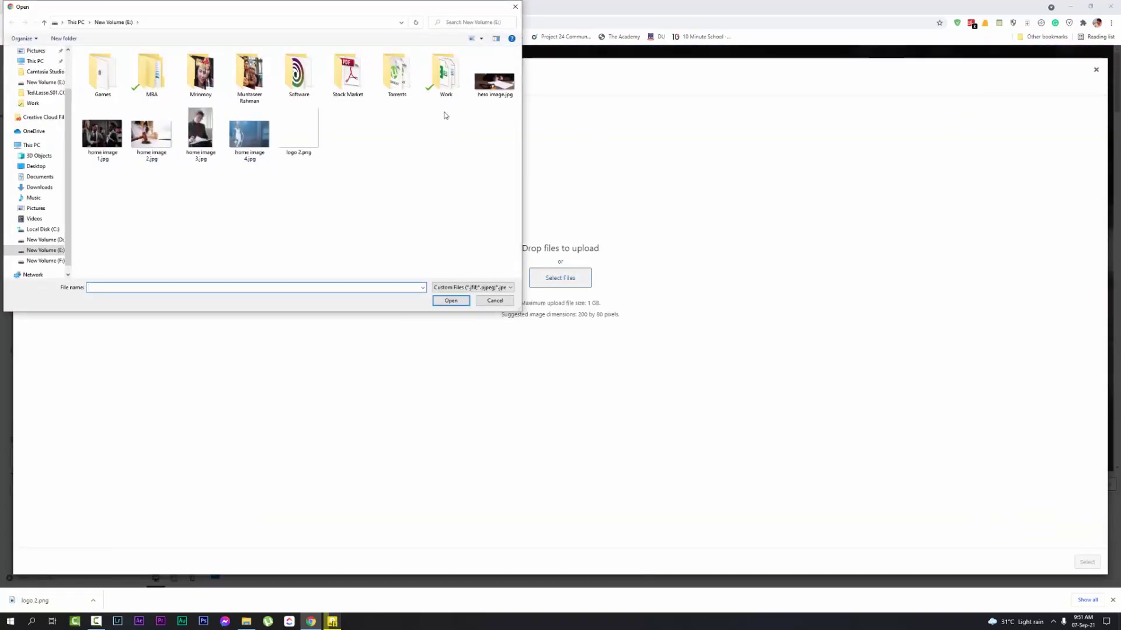
double_click(300, 130)
click(164, 162)
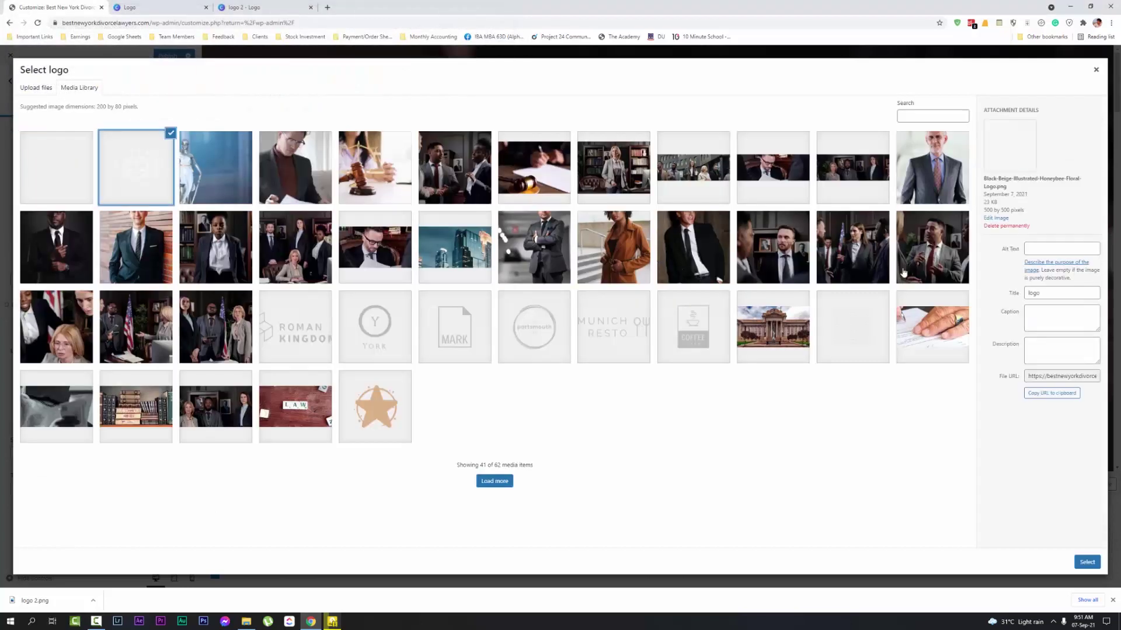
click(1006, 225)
click(603, 88)
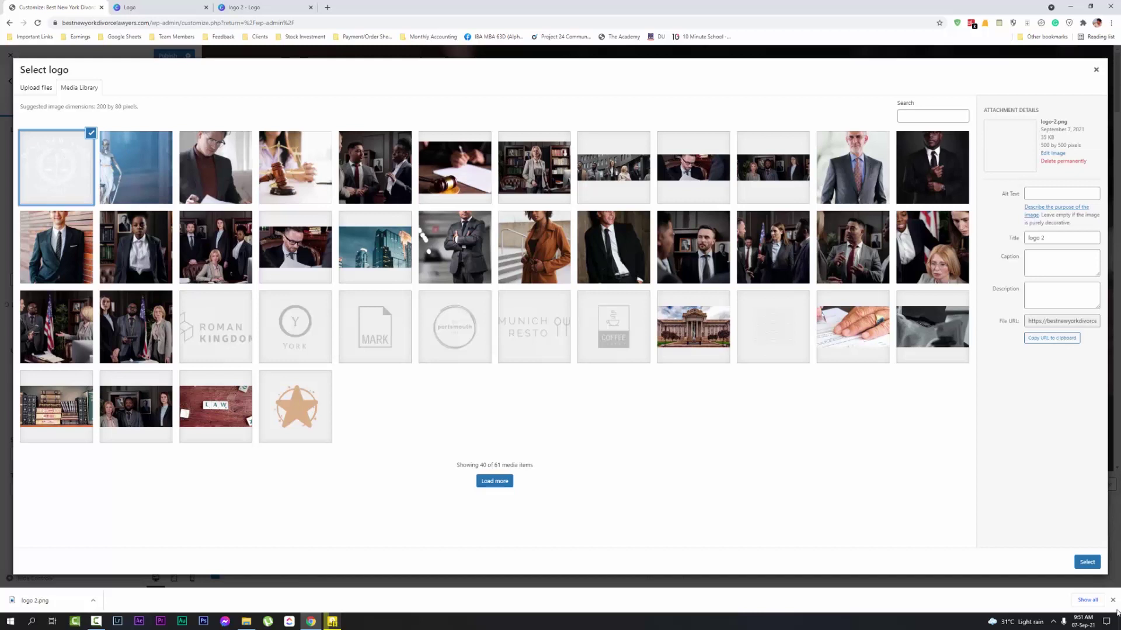
click(1086, 562)
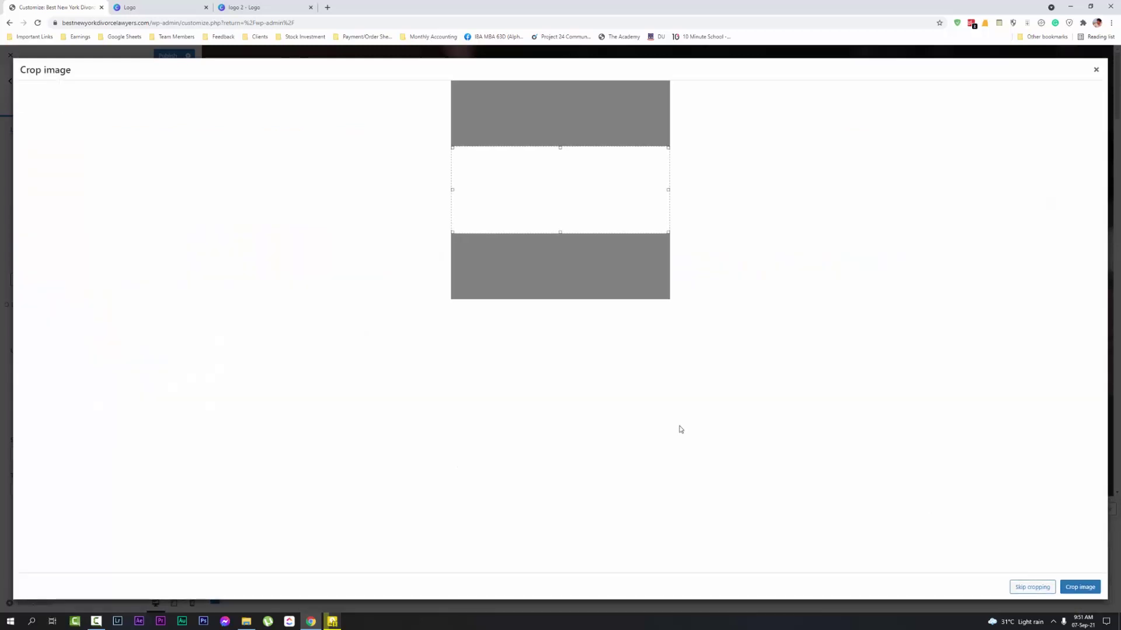
click(1028, 586)
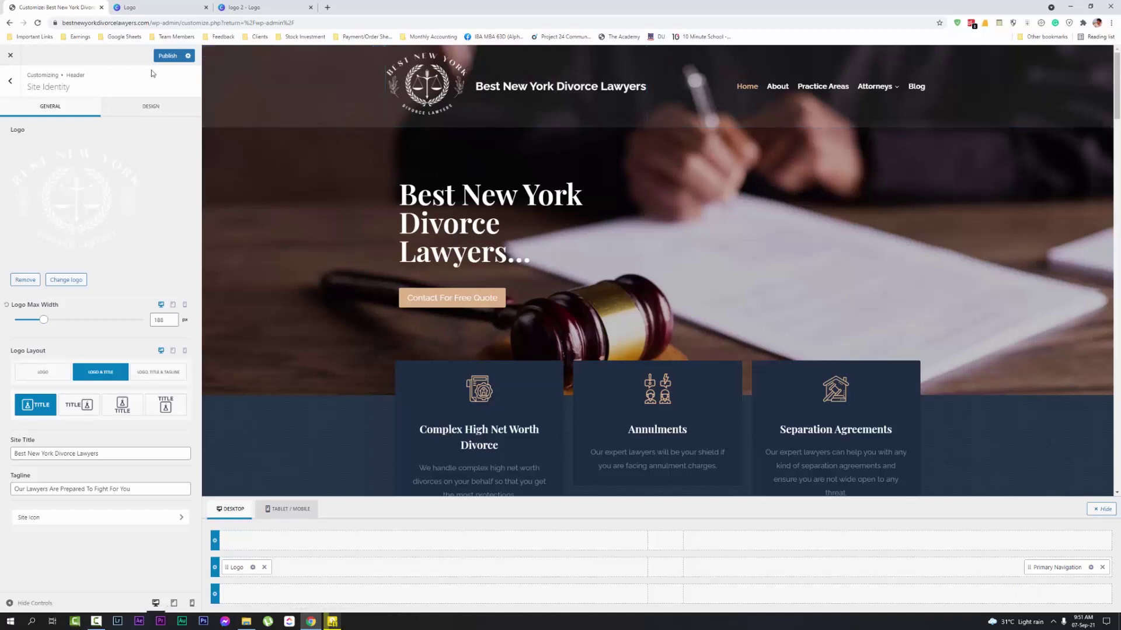
Close the Canva logo search tab, load bestnewyorkdivorcelawyers.com, and compare it with the Customizer
click(169, 7)
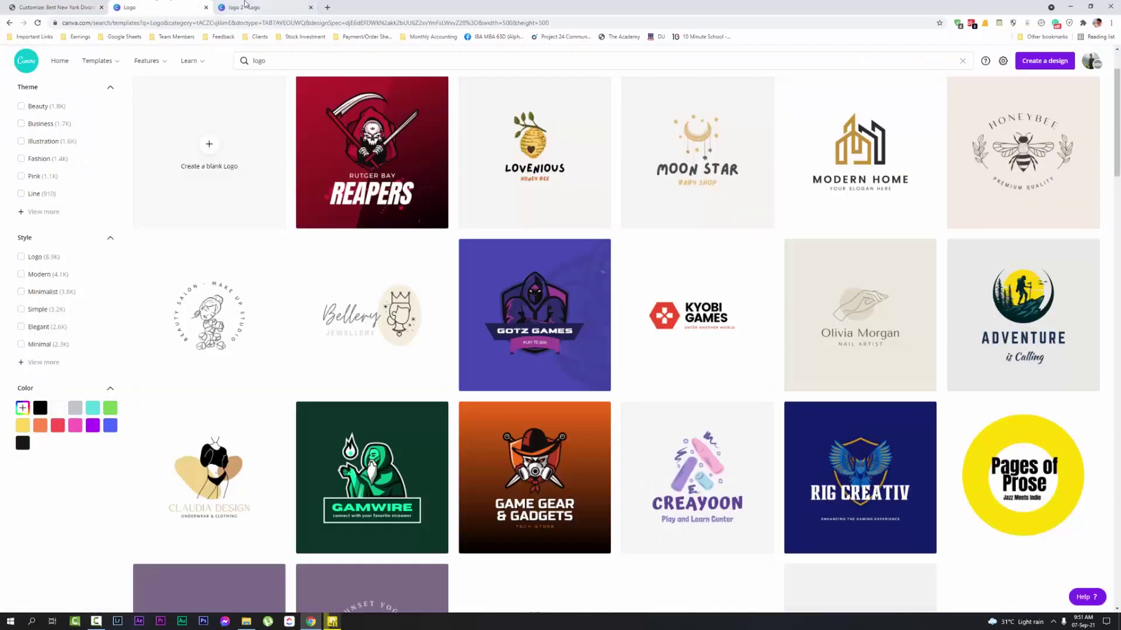
click(205, 7)
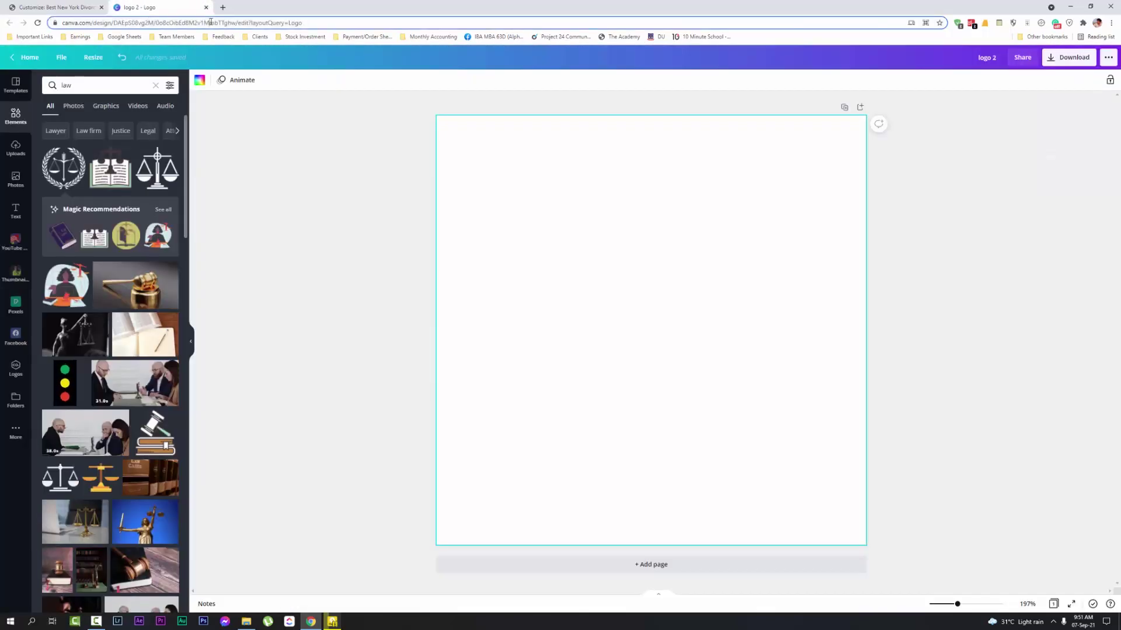
click(211, 22)
text(bestne)
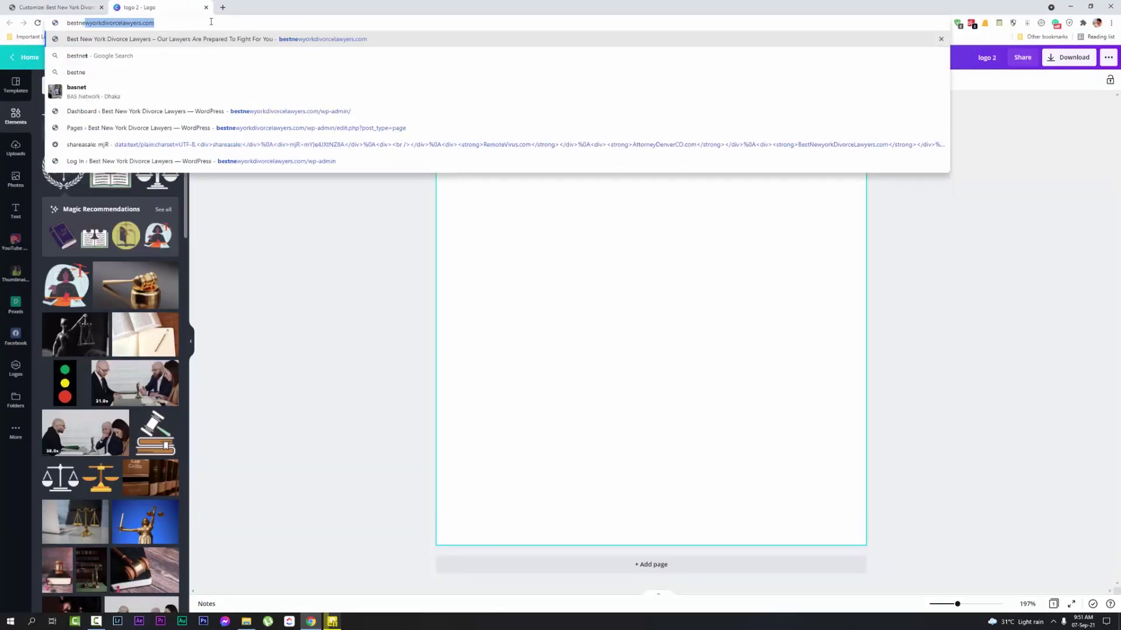
key(Return)
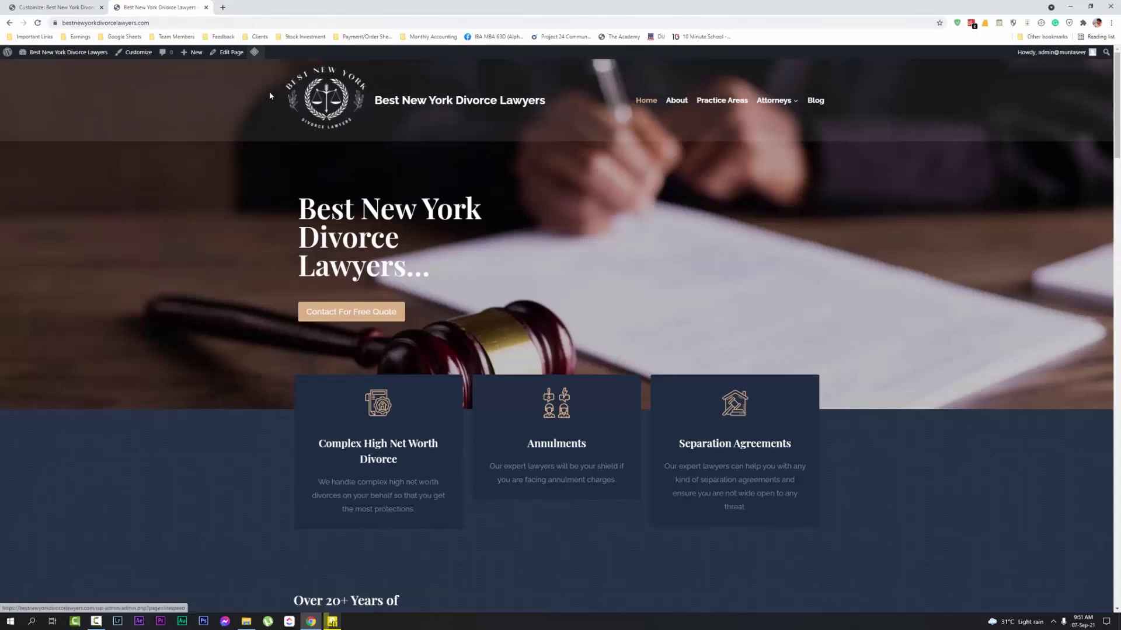
click(61, 6)
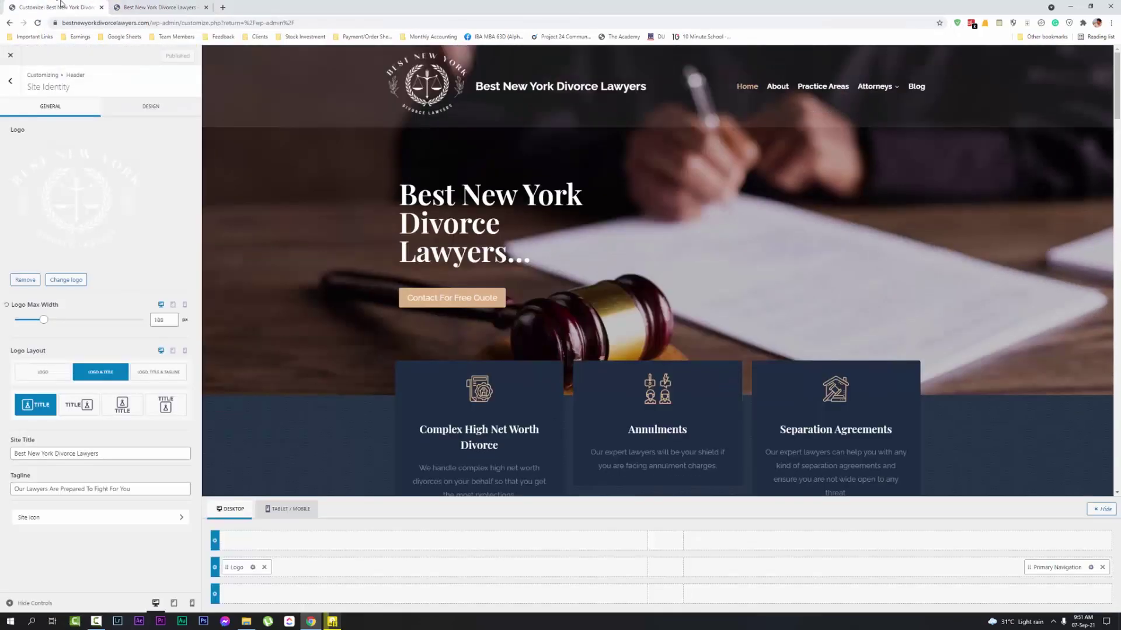
click(115, 4)
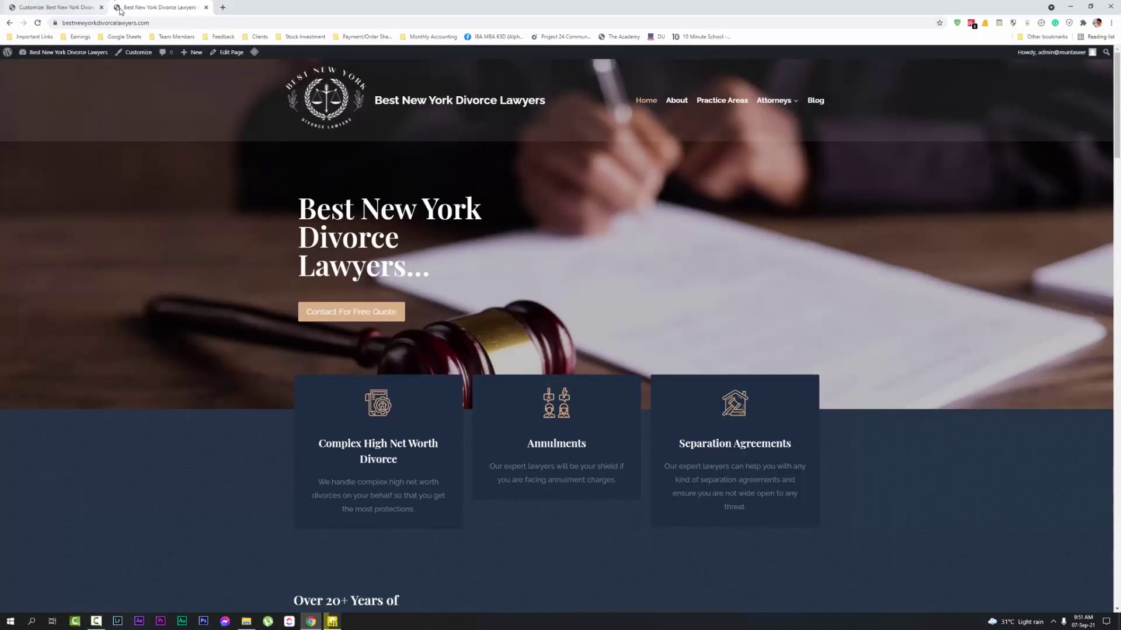
click(58, 7)
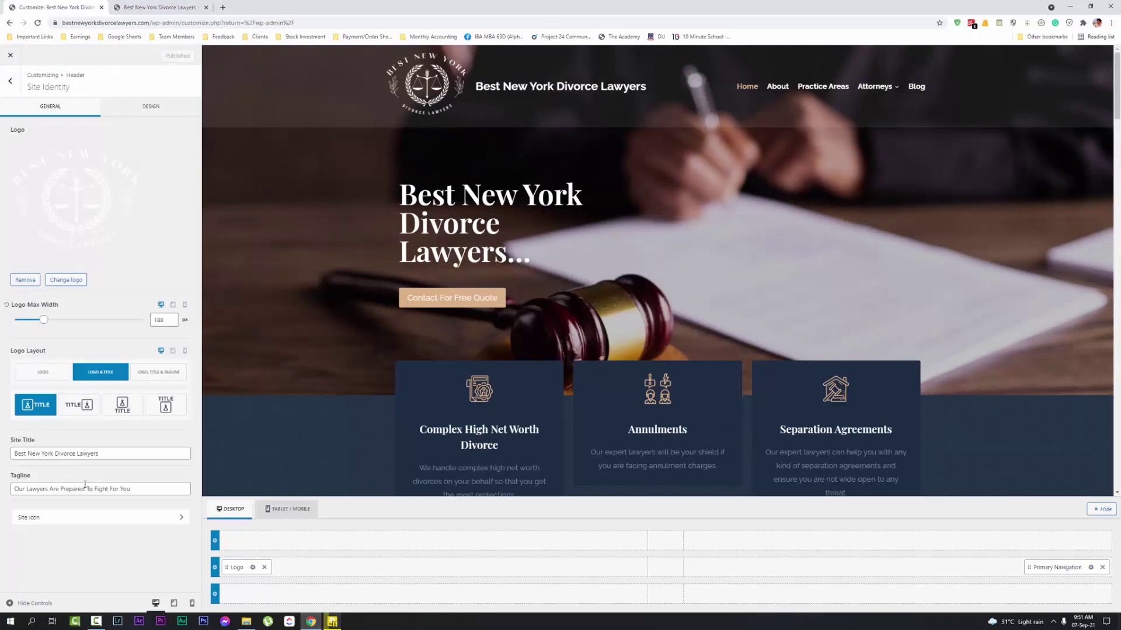
Pick logo 2 from the Media Library as the site icon to preview it, then view the live homepage
click(34, 518)
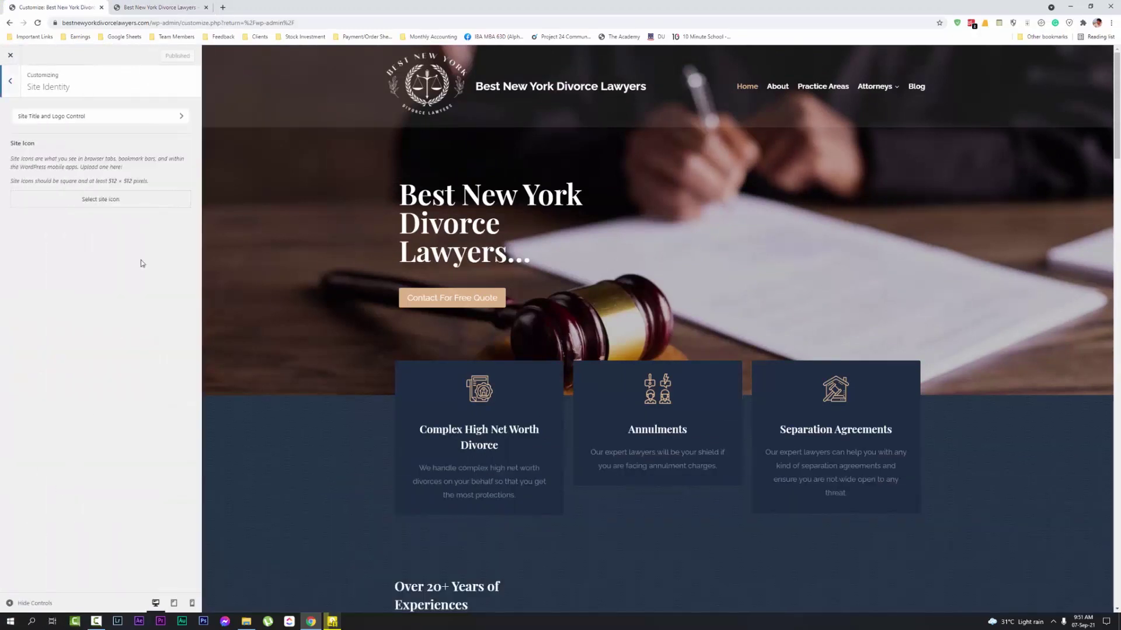
click(93, 199)
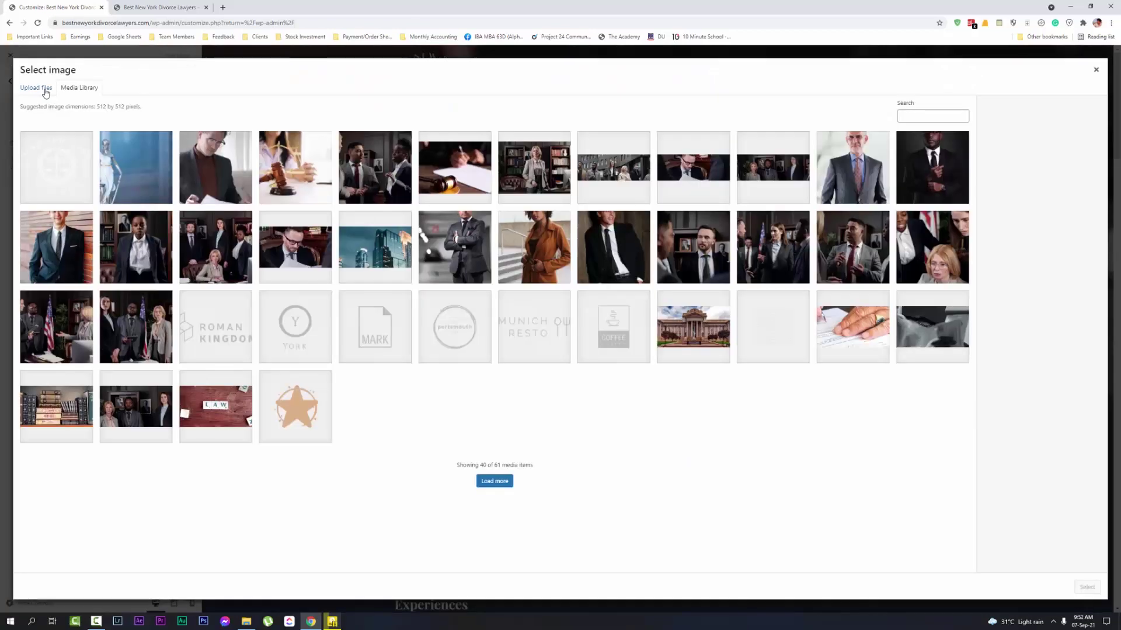
click(36, 88)
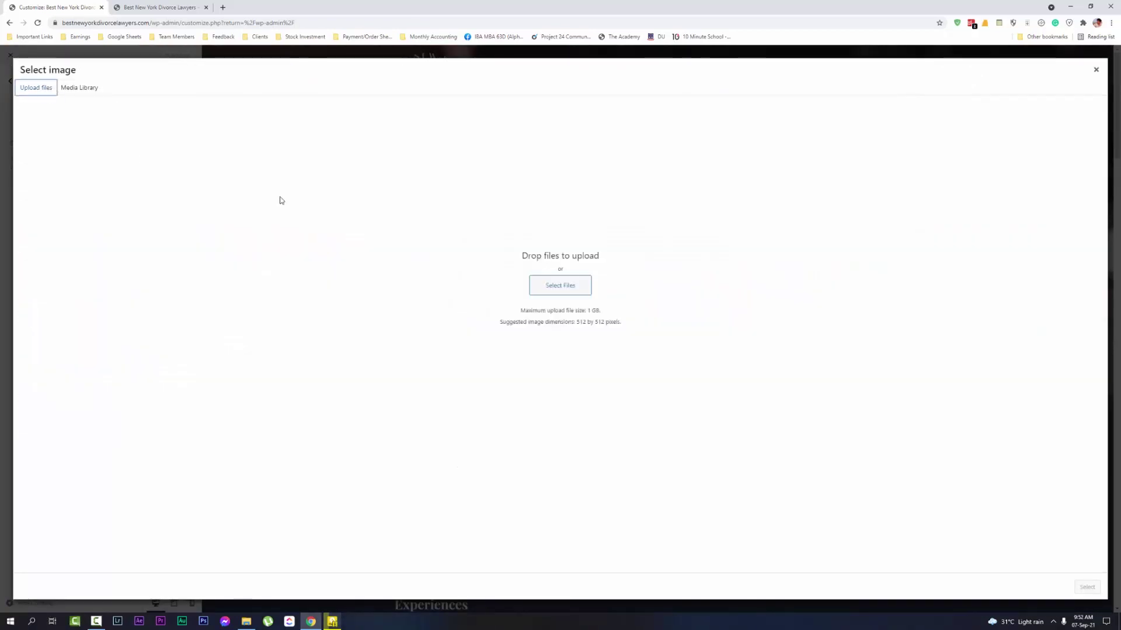
click(566, 283)
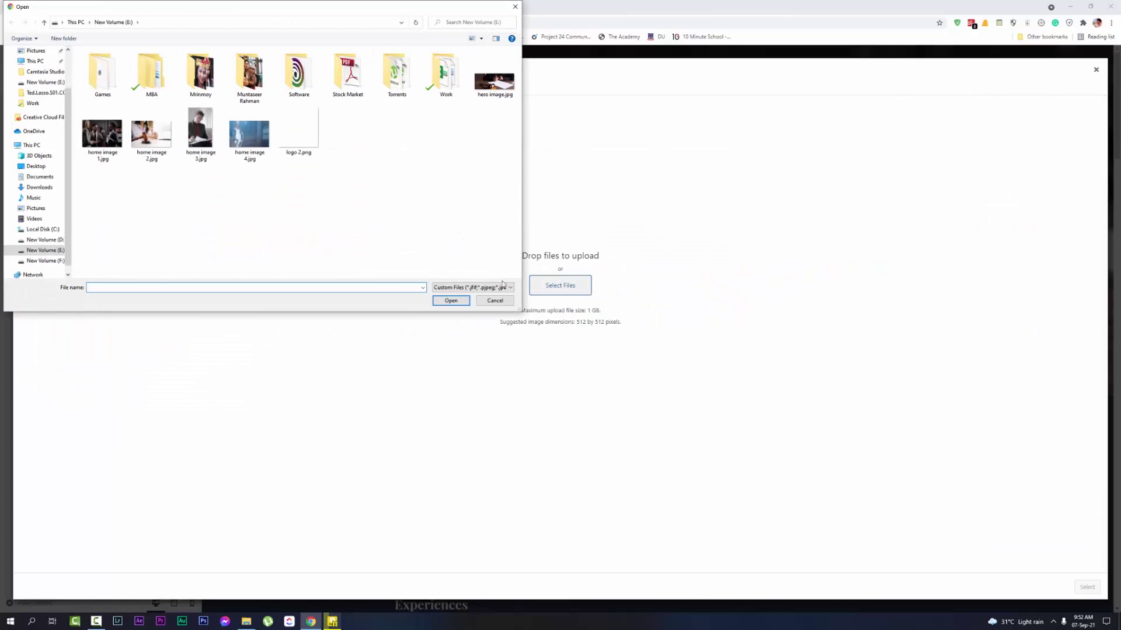
click(495, 302)
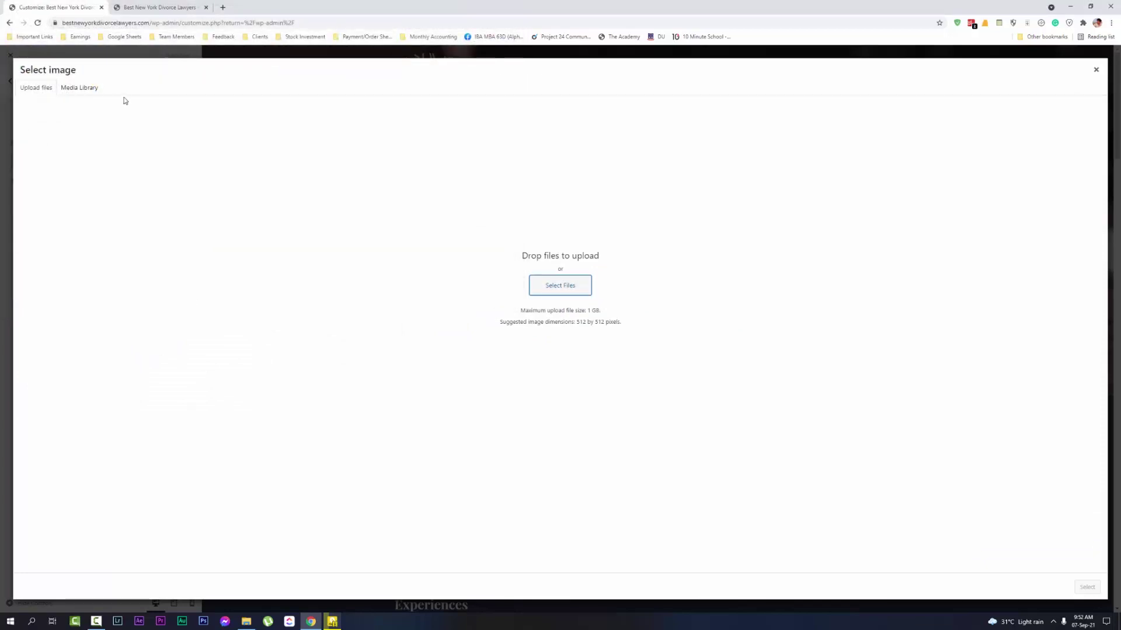
click(93, 88)
click(87, 133)
click(1086, 588)
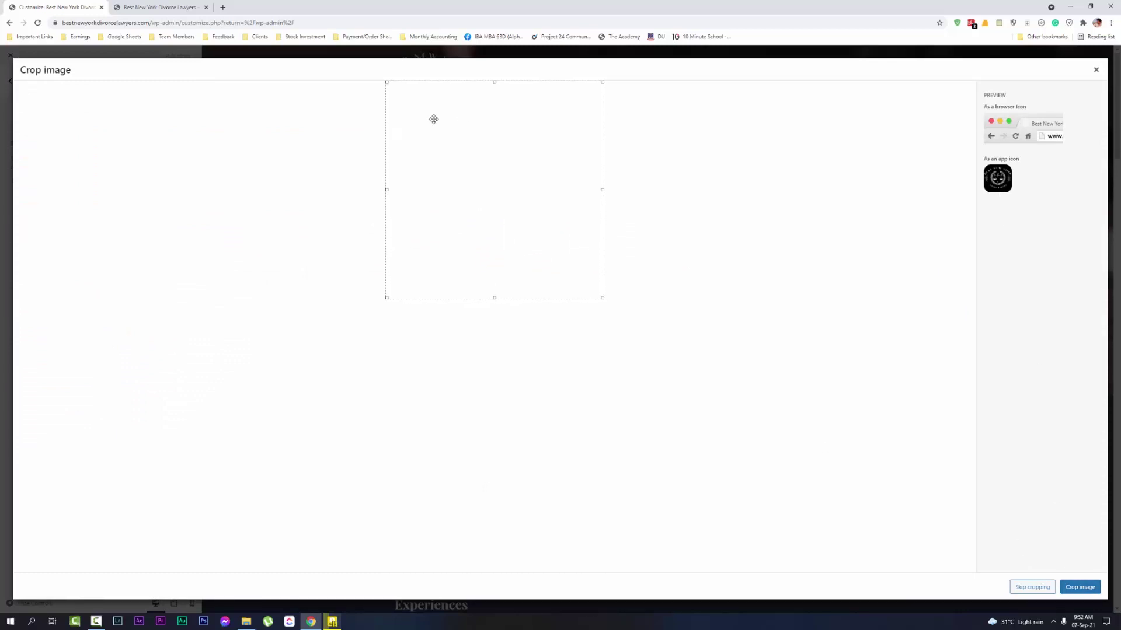
click(151, 6)
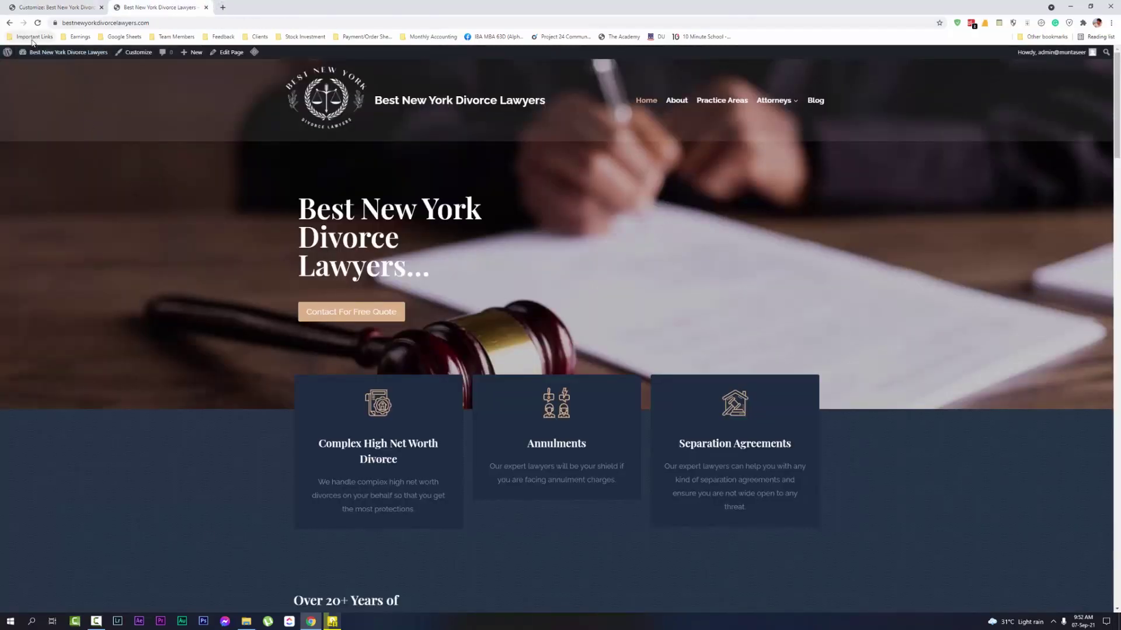
Reopen the 'logo 2' Canva design and set its background to navy #002659
key(ctrl+h)
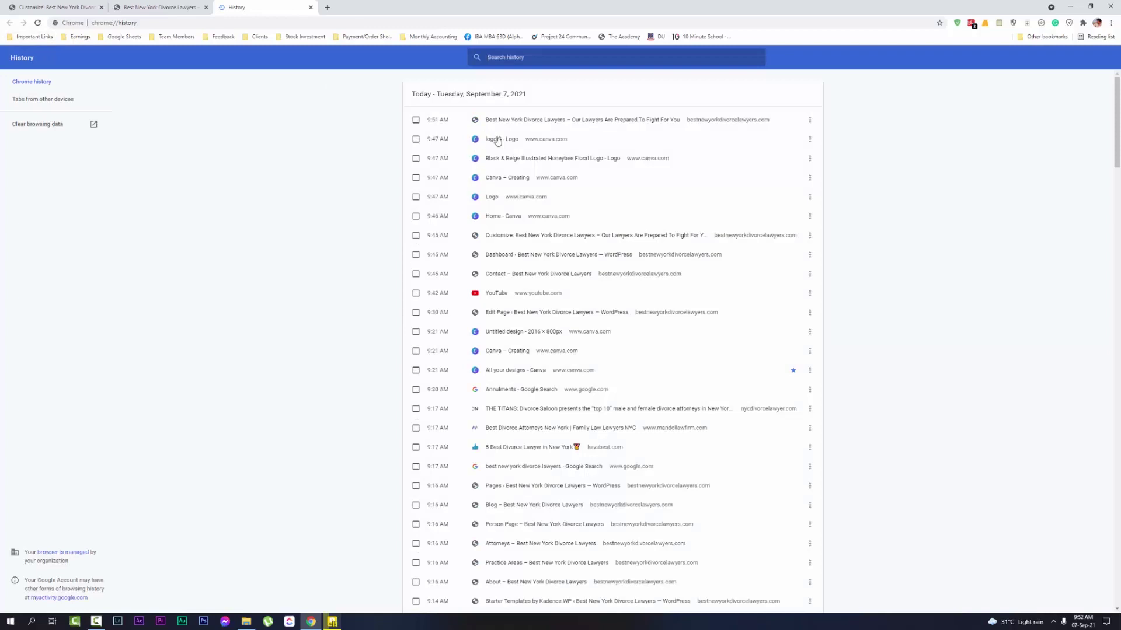
click(495, 139)
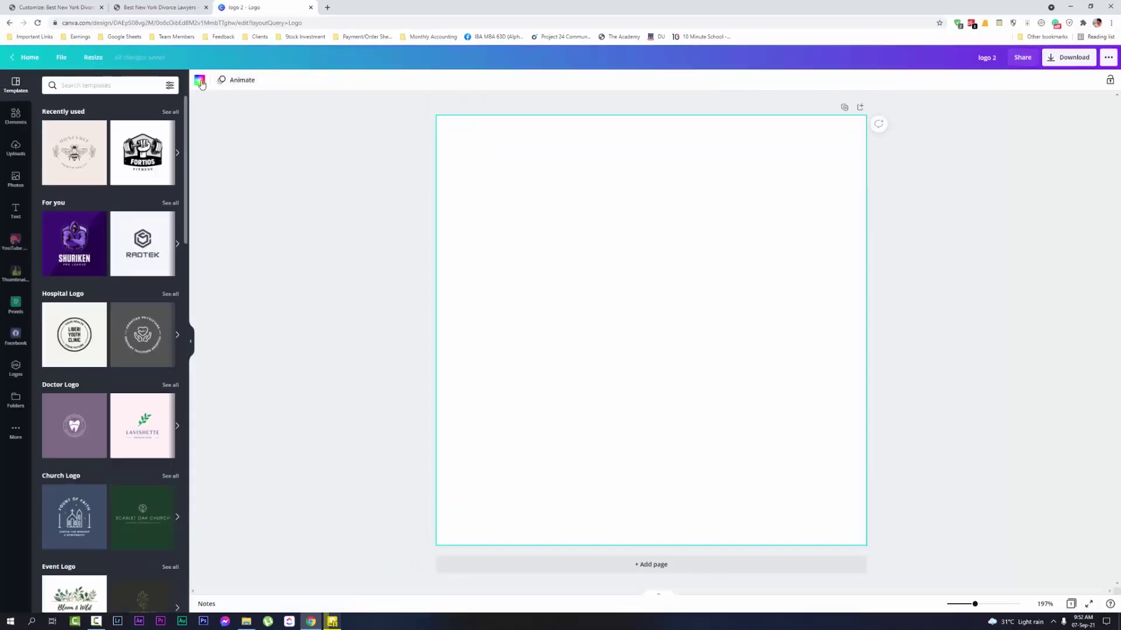
click(200, 81)
click(169, 253)
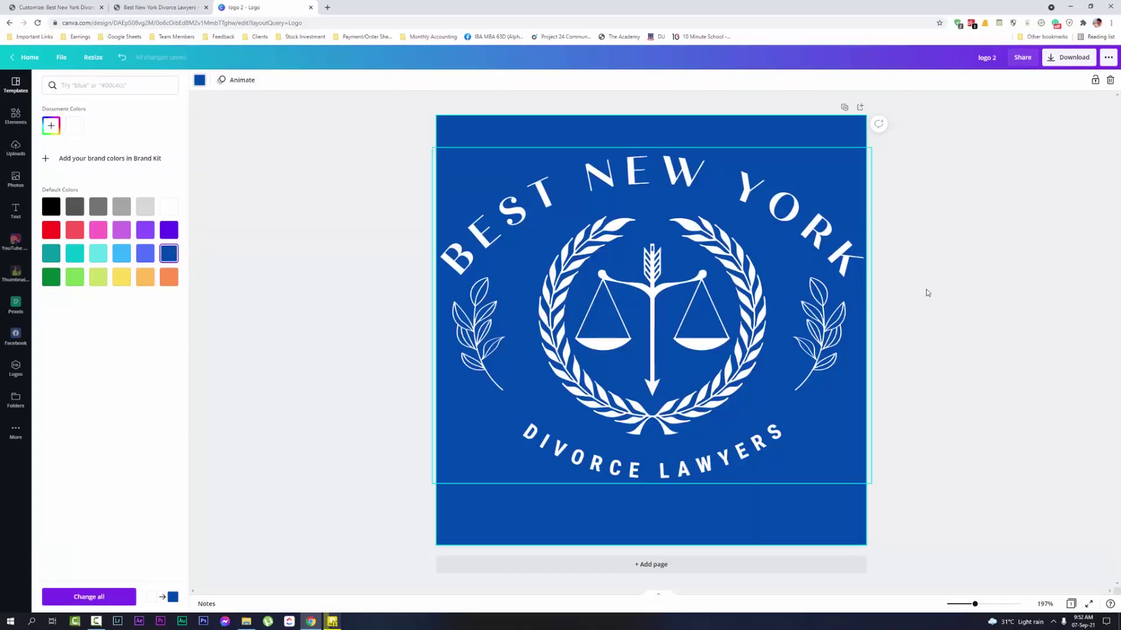
click(178, 233)
click(170, 253)
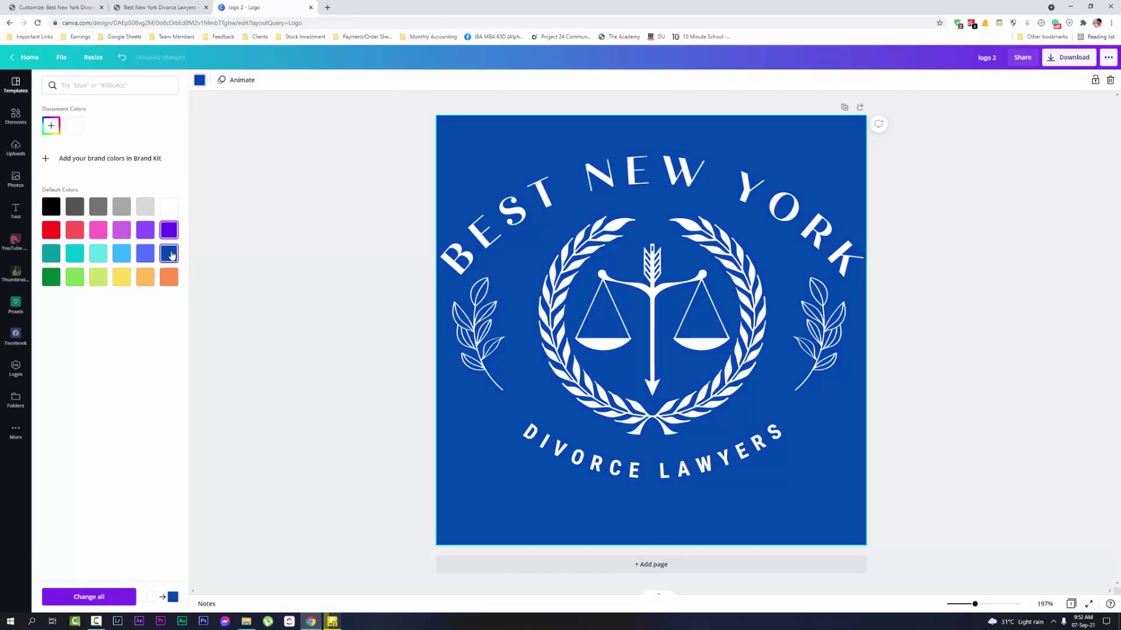
click(200, 82)
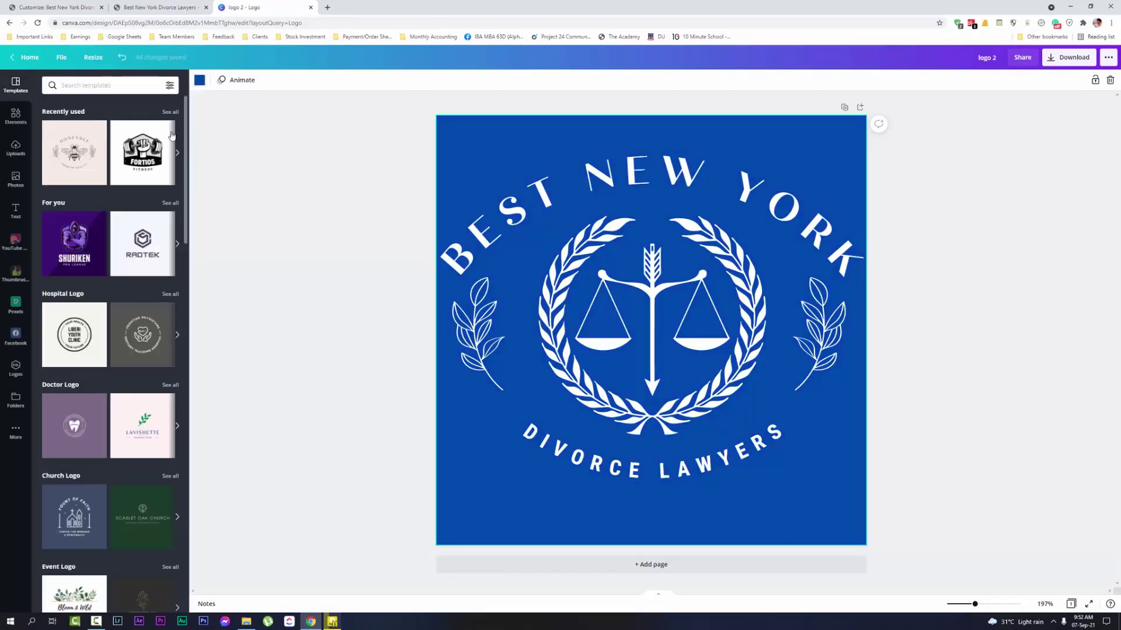
click(201, 82)
click(80, 131)
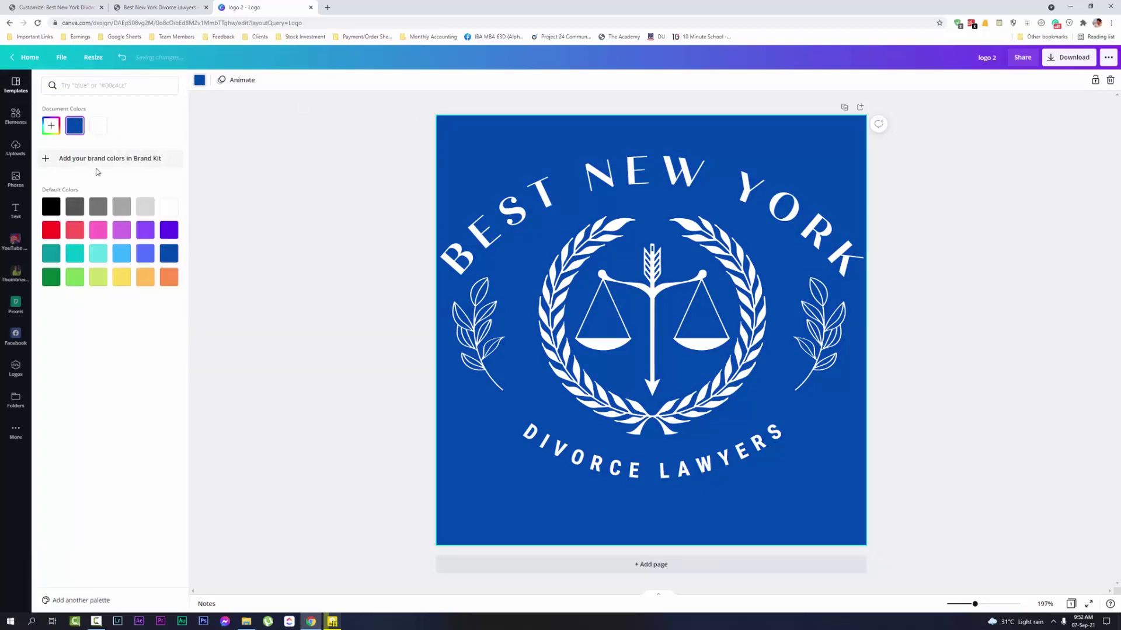
click(51, 125)
drag(158, 167, 177, 176)
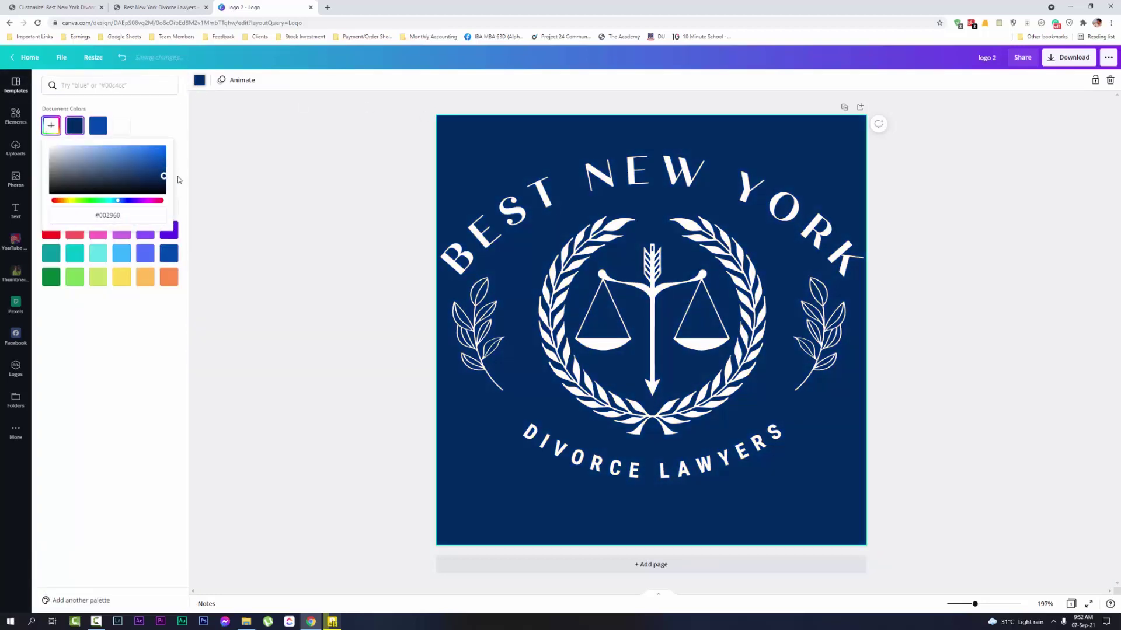
Rename the design 'favicon' and download it as a JPG file
click(980, 346)
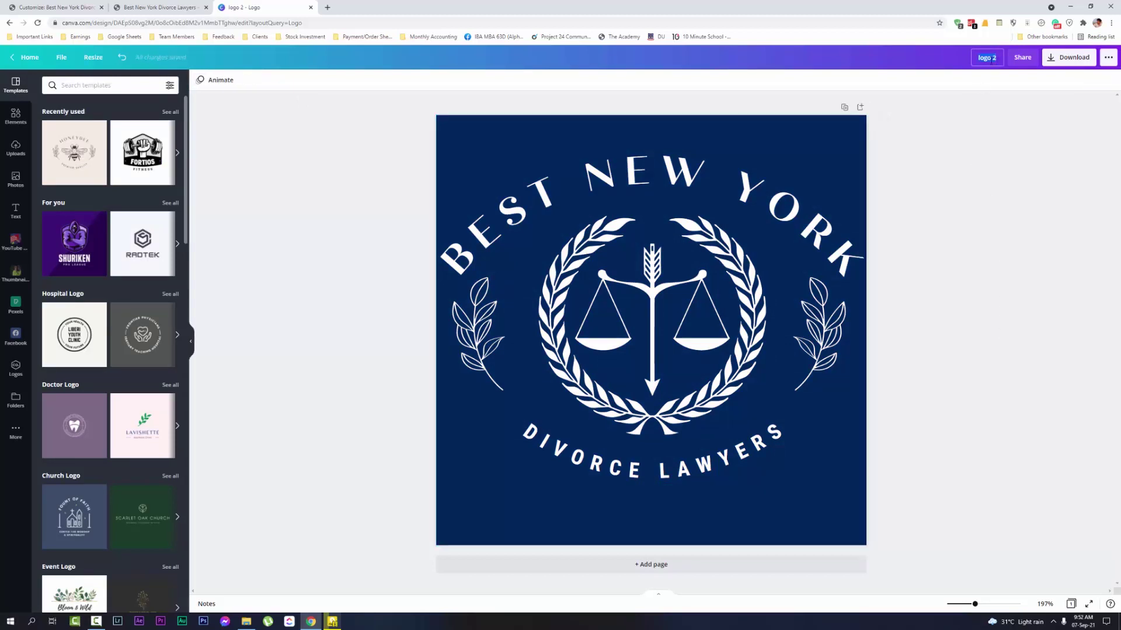
text(favicon)
click(1069, 58)
click(1025, 118)
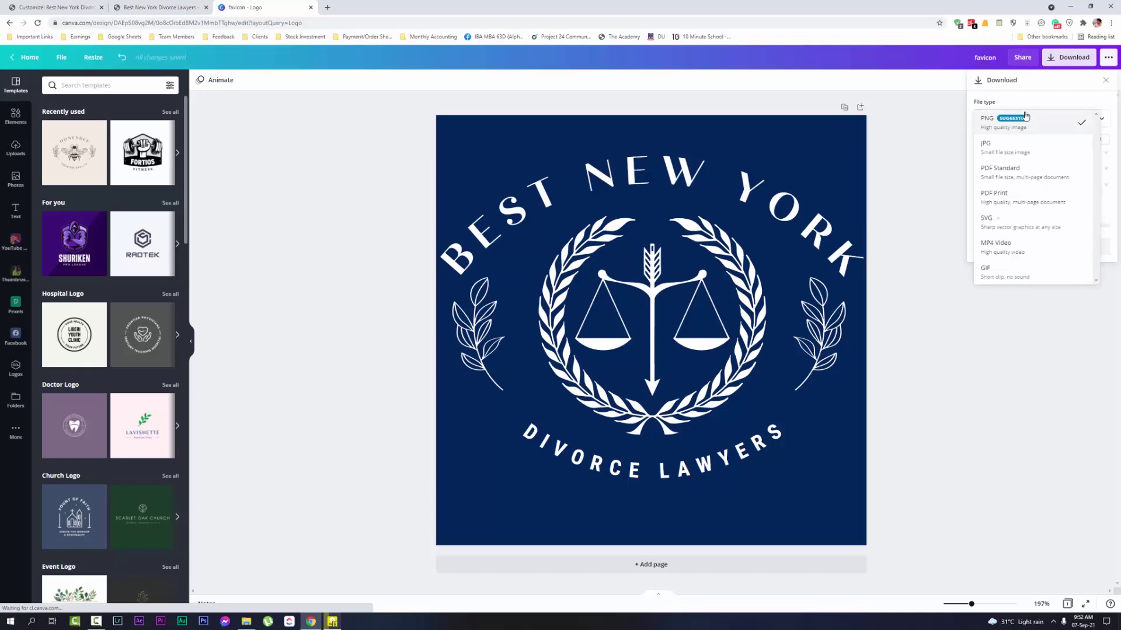
click(1010, 147)
click(1053, 228)
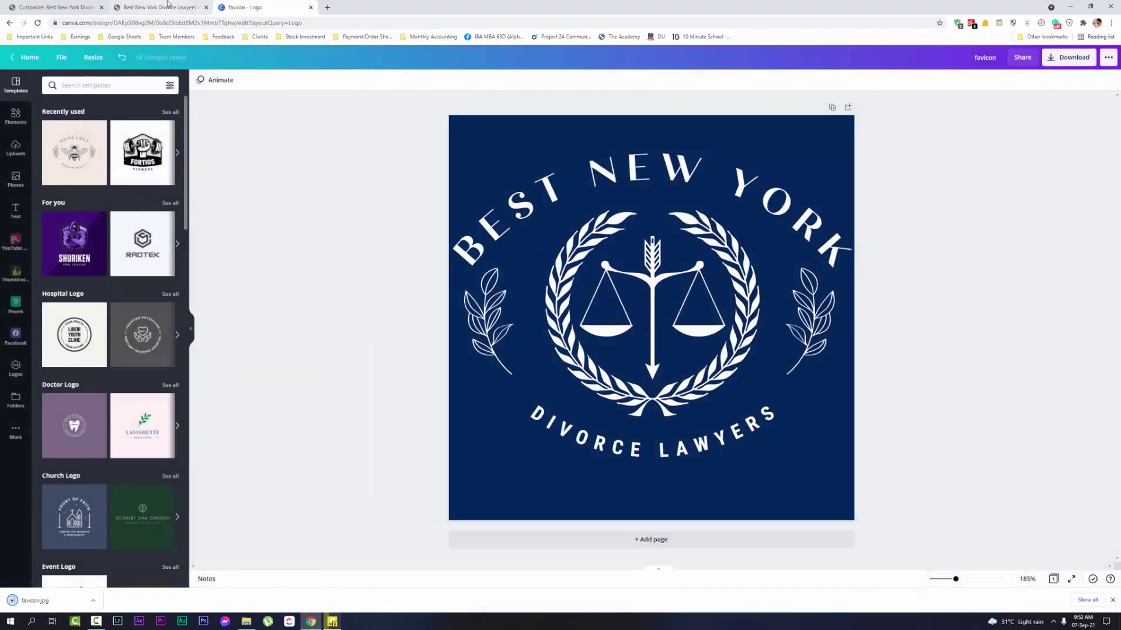
click(168, 6)
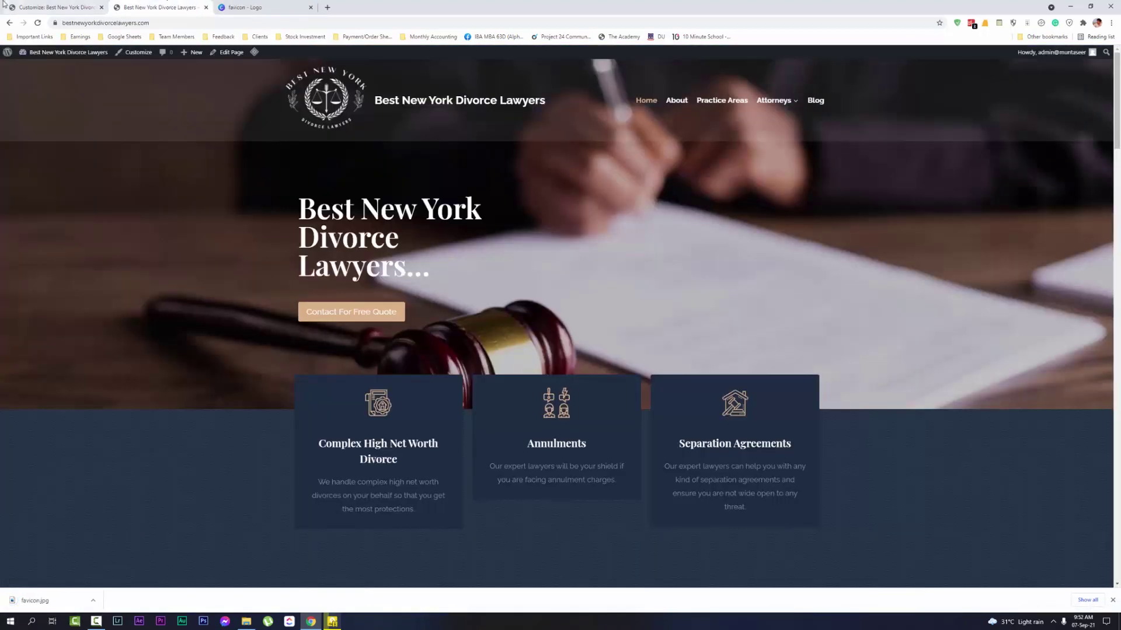
Remove the current site icon in the Customizer's Site Identity panel
click(55, 7)
click(1031, 562)
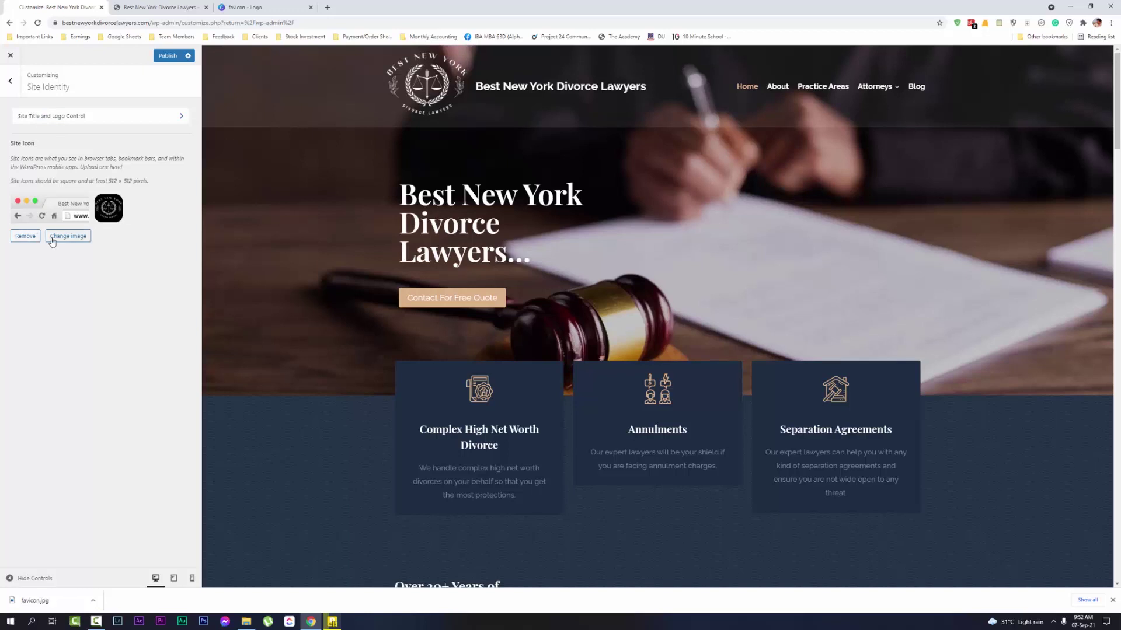
click(27, 240)
Upload favicon.jpg, set it as the site icon without cropping, and publish
click(124, 202)
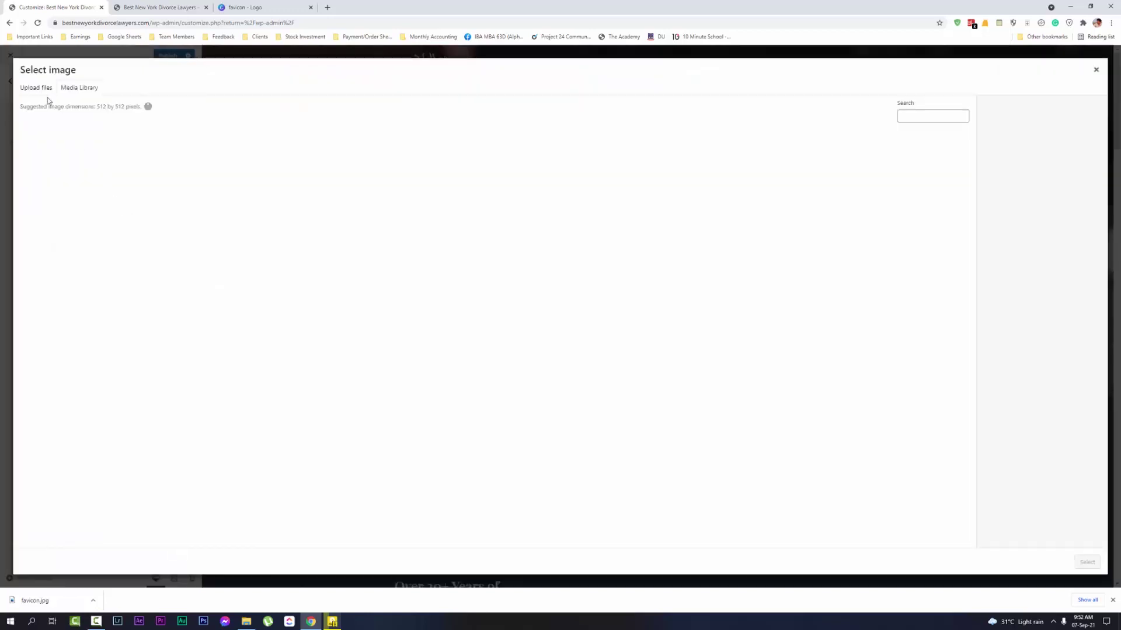
click(560, 278)
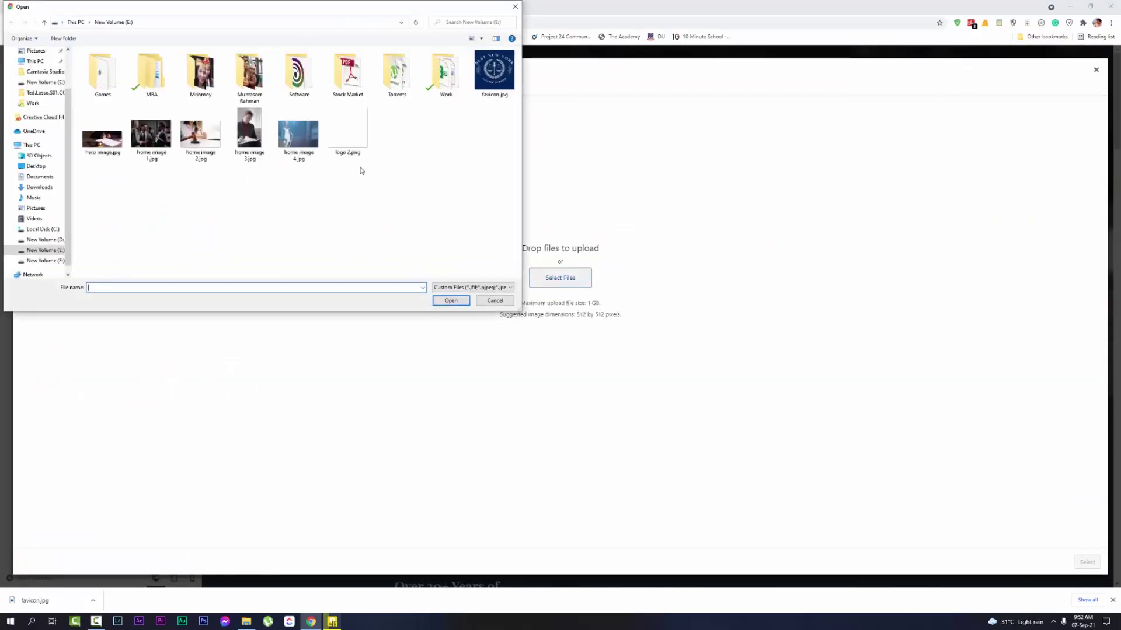
double_click(494, 70)
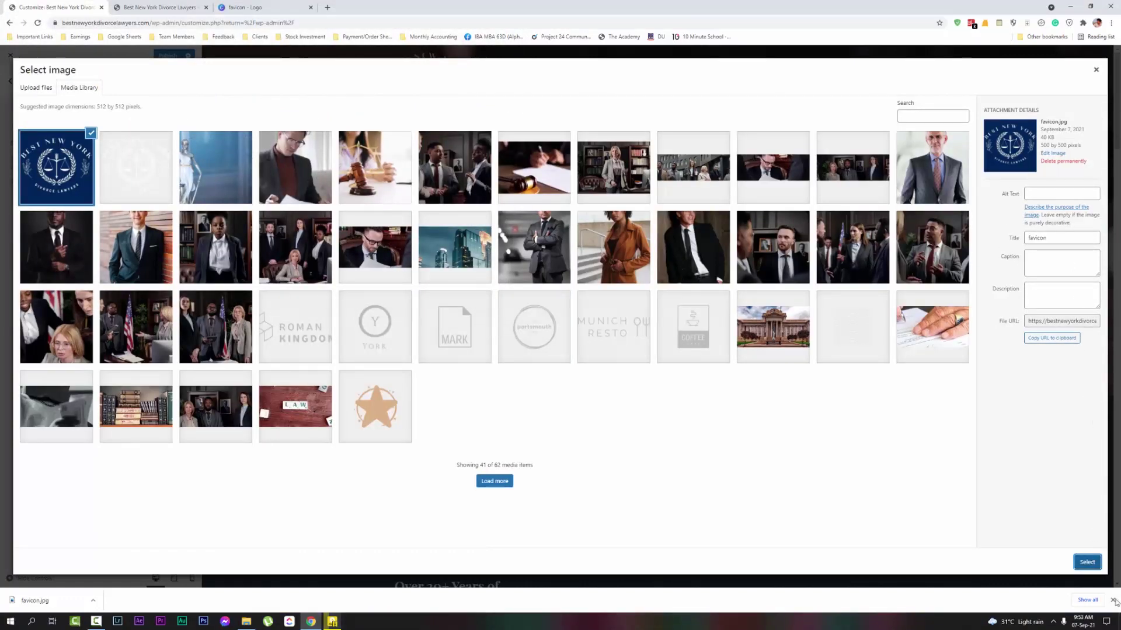
click(1086, 562)
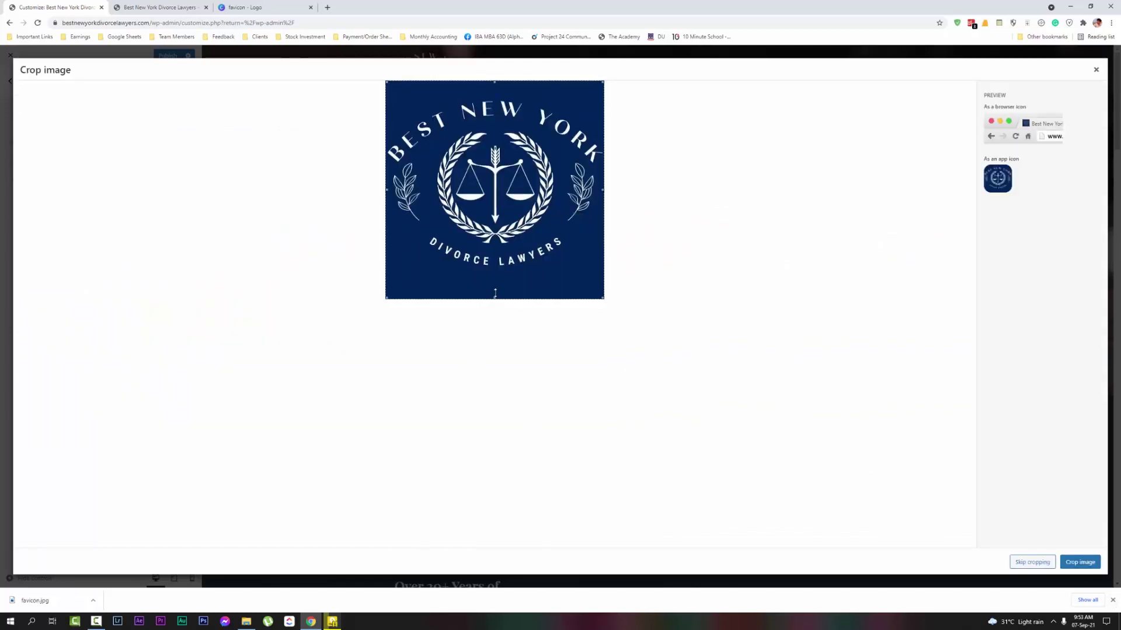
click(1022, 561)
click(1113, 601)
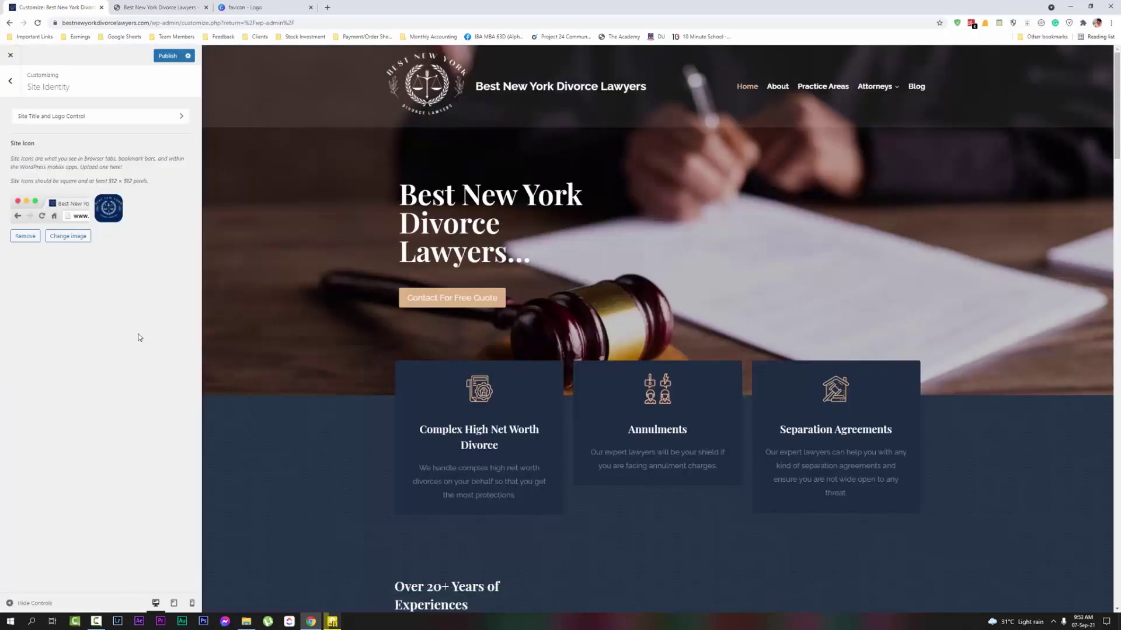
click(169, 56)
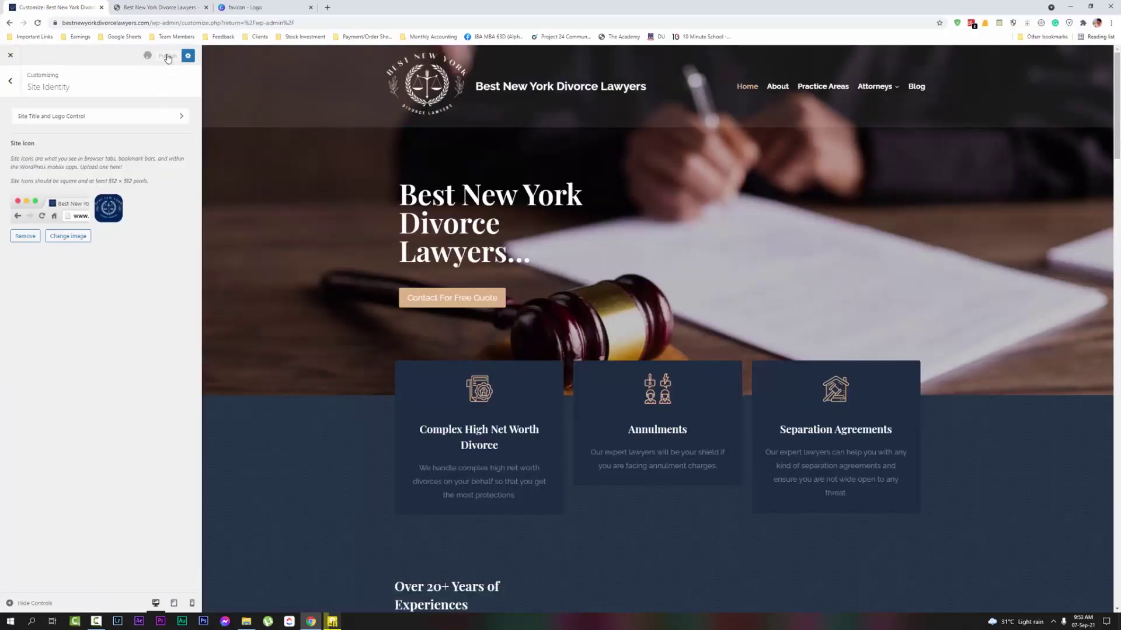
Scroll the live divorce-lawyers homepage from hero down to the footer, then return to the top
click(141, 8)
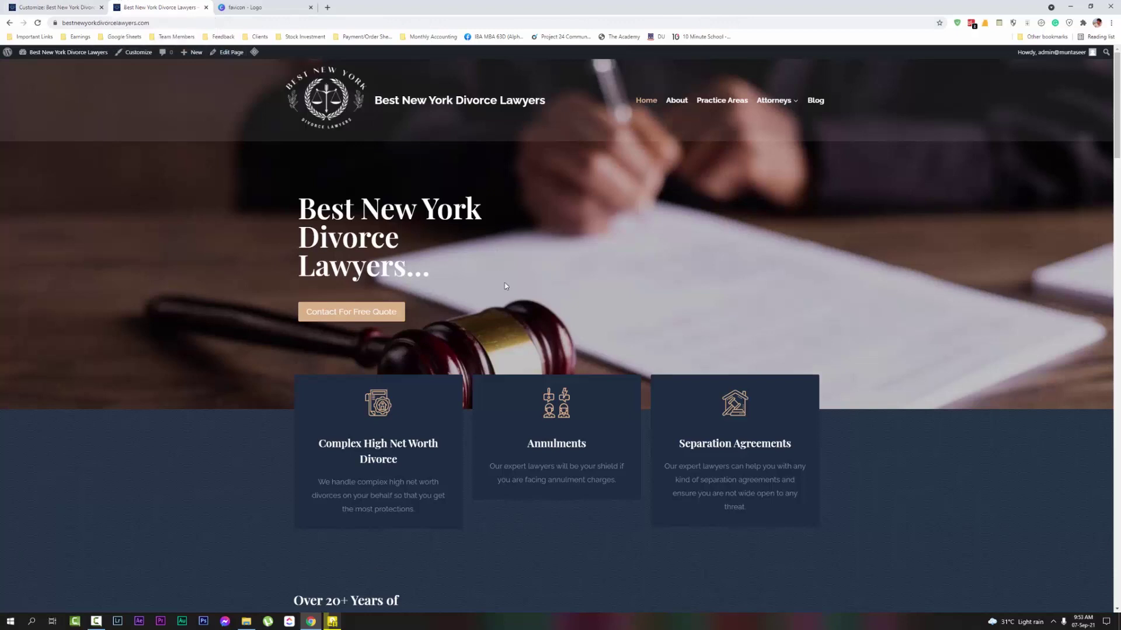
scroll(441, 258, down, 4)
scroll(693, 308, up, 4)
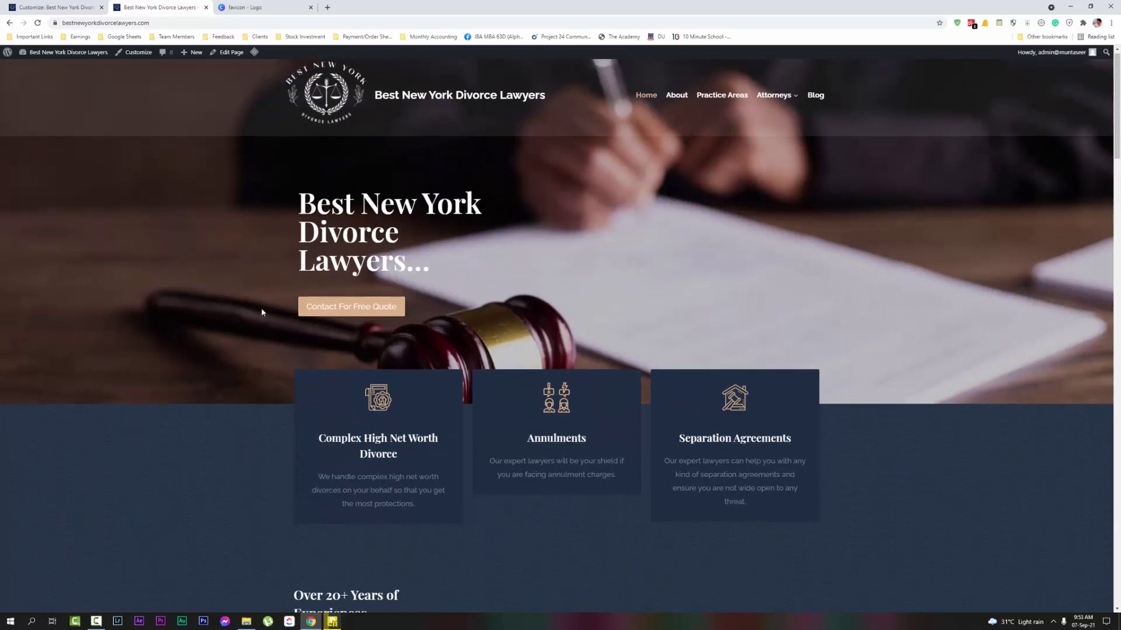
scroll(260, 307, down, 11)
scroll(640, 330, down, 4)
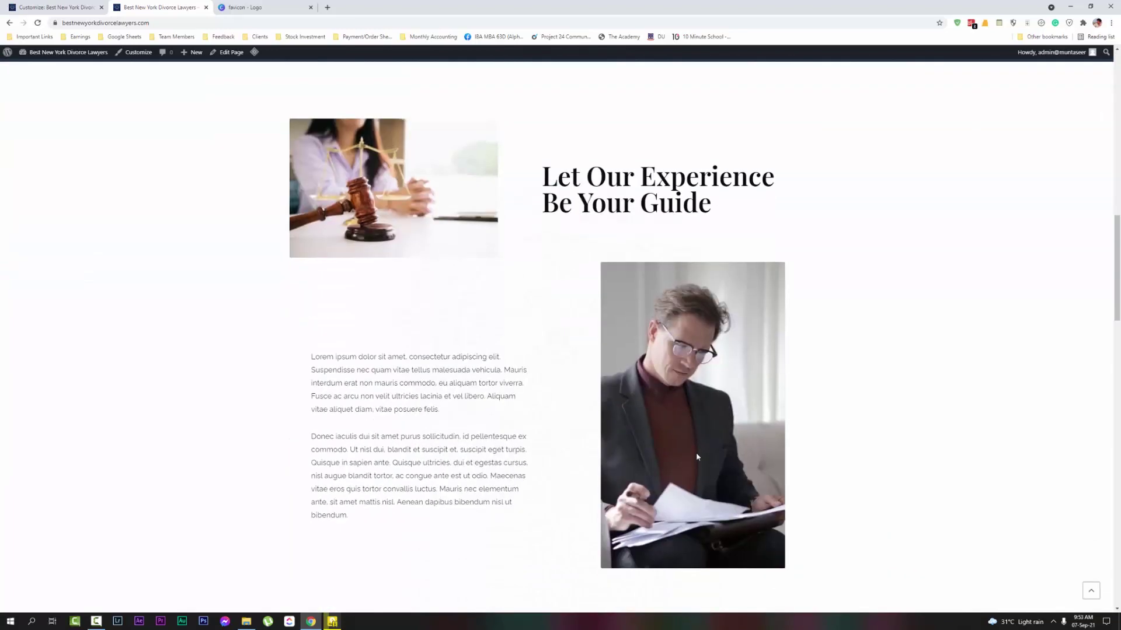
scroll(529, 344, down, 2)
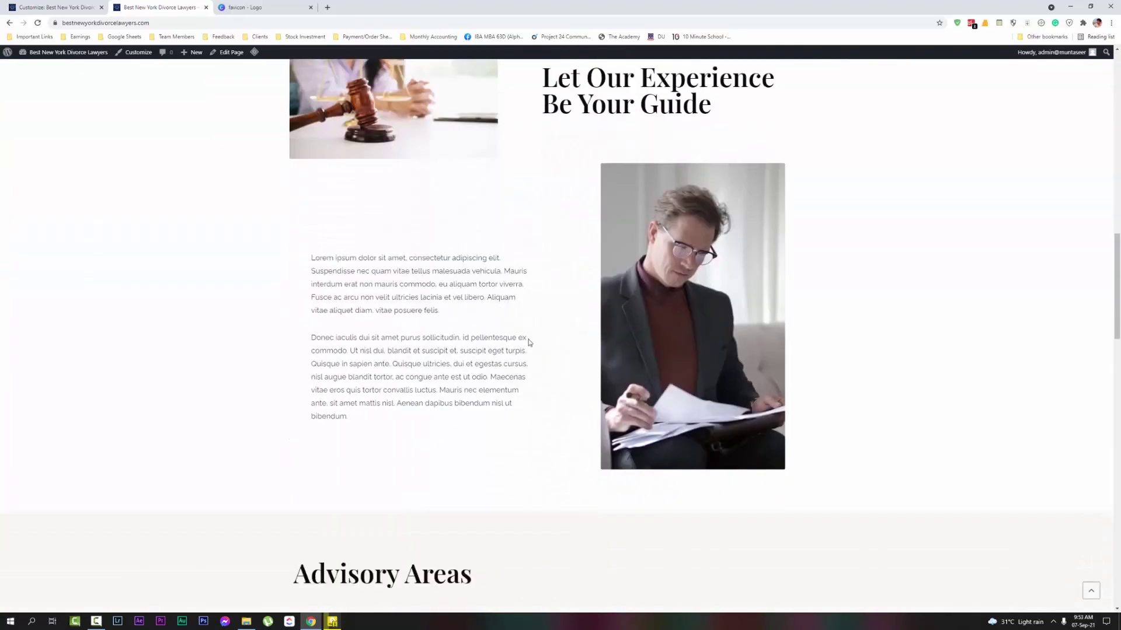
scroll(506, 317, down, 5)
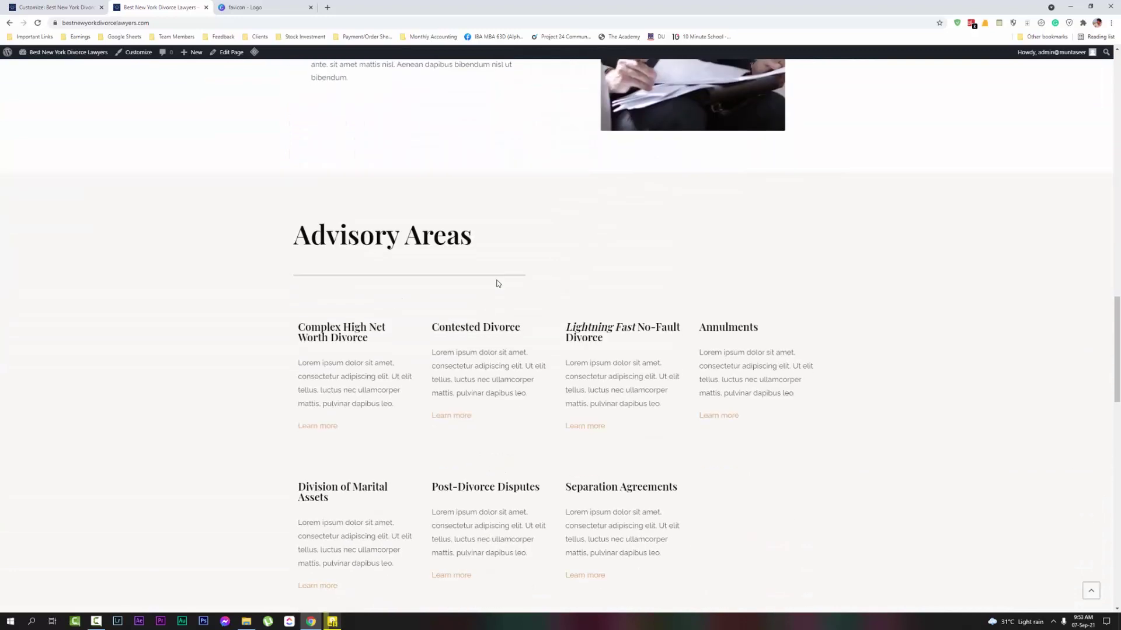
scroll(613, 452, up, 3)
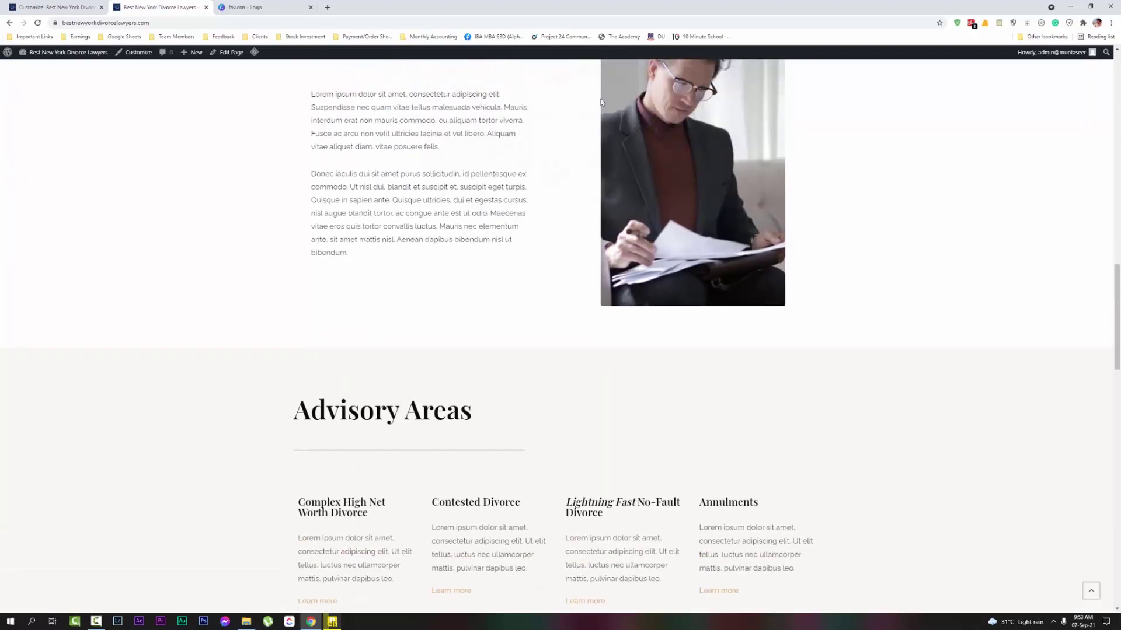
scroll(462, 389, down, 12)
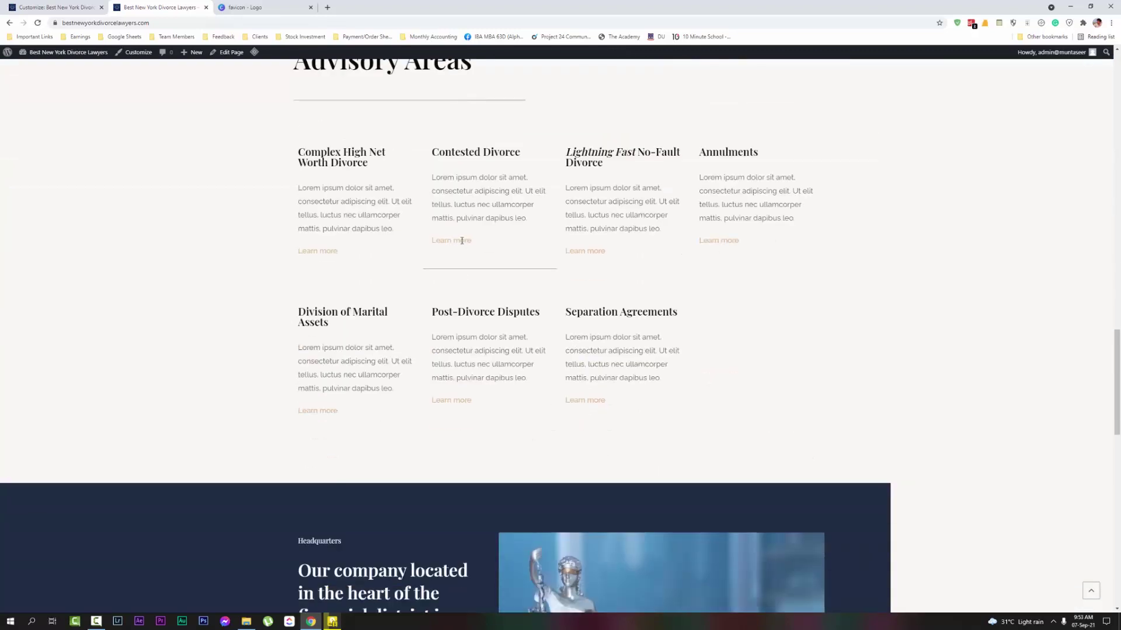
scroll(486, 330, down, 9)
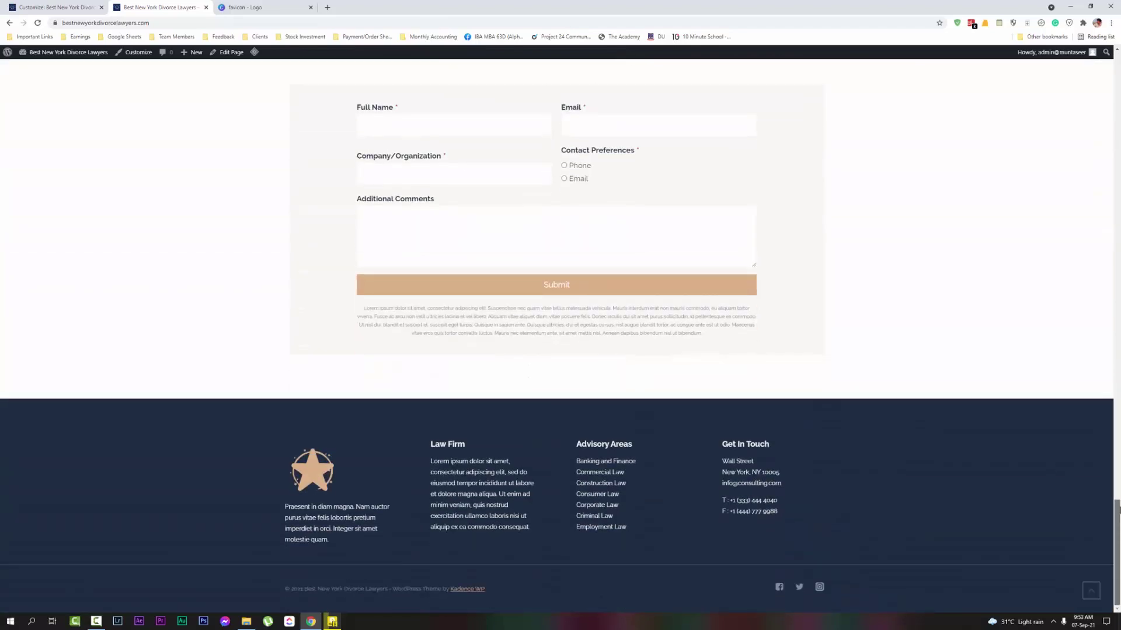
key(Home)
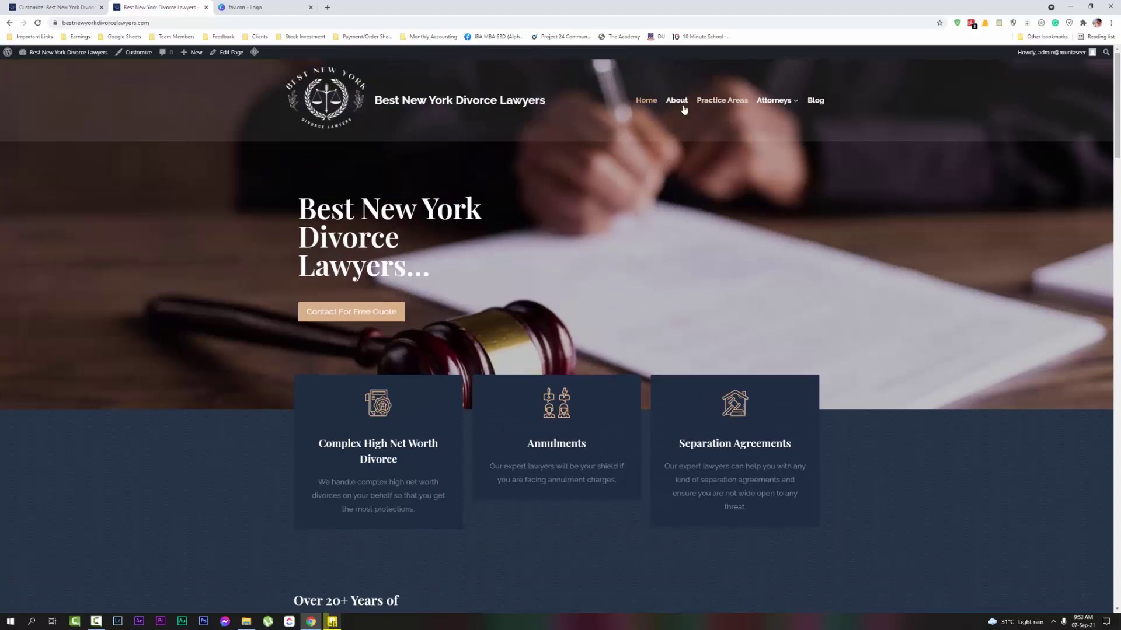